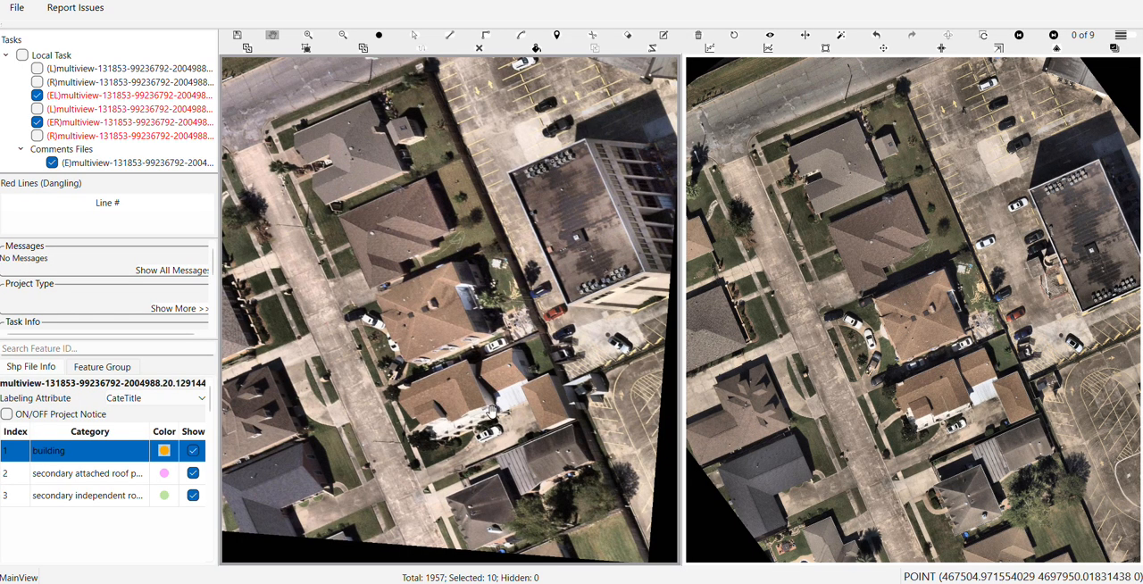
# Examine the brown-roofed house beside the driveway and its neighbouring roofs in both aerial images
pyautogui.scroll(5, 490, 409)
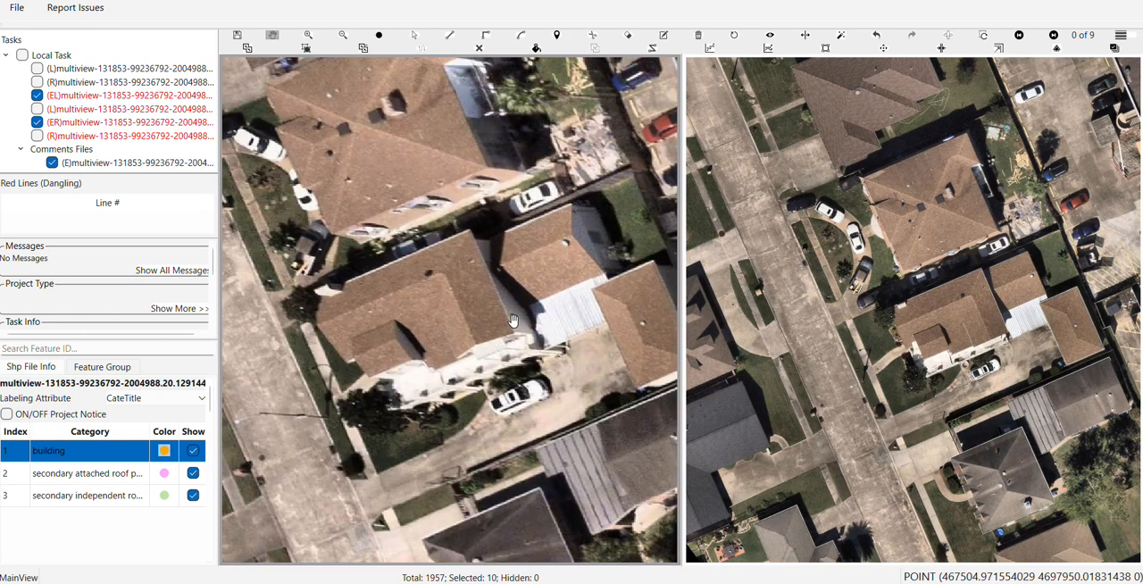
pyautogui.scroll(3, 513, 320)
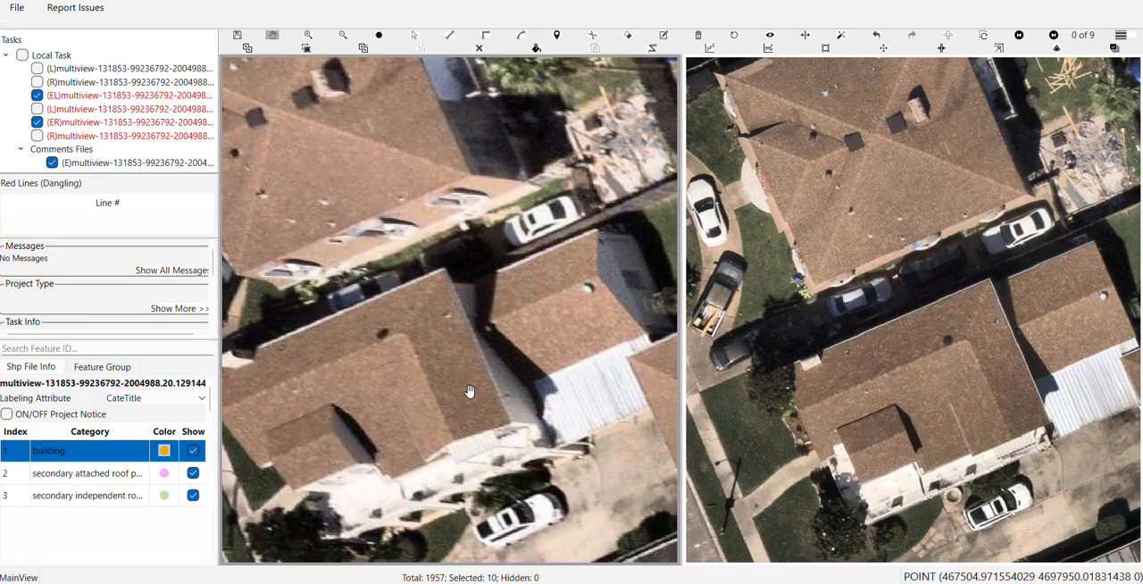
pyautogui.moveTo(399, 390); pyautogui.dragTo(416, 340)
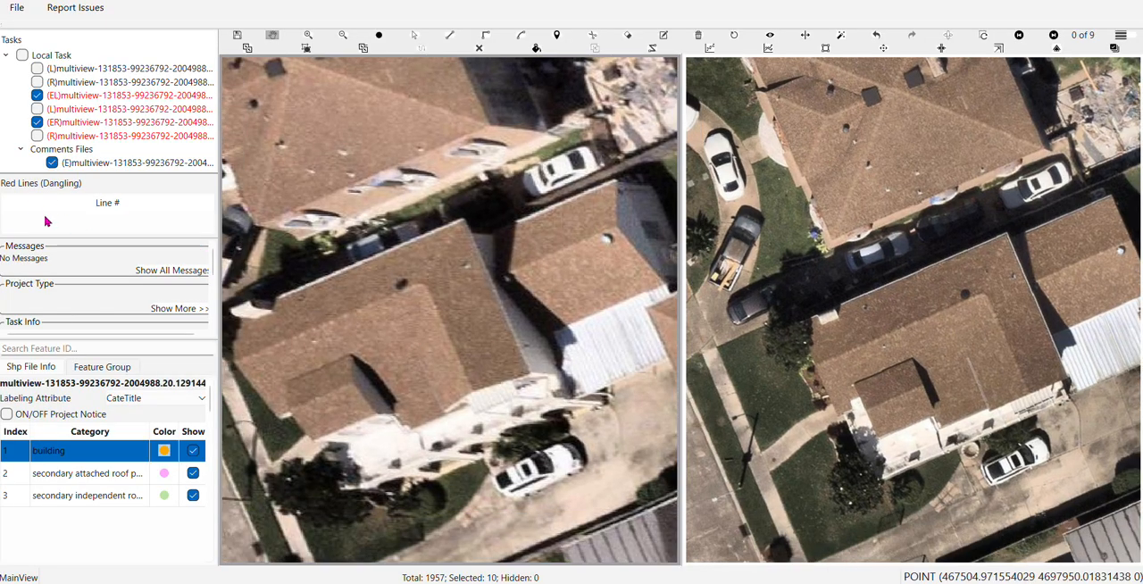
pyautogui.scroll(-1, 487, 301)
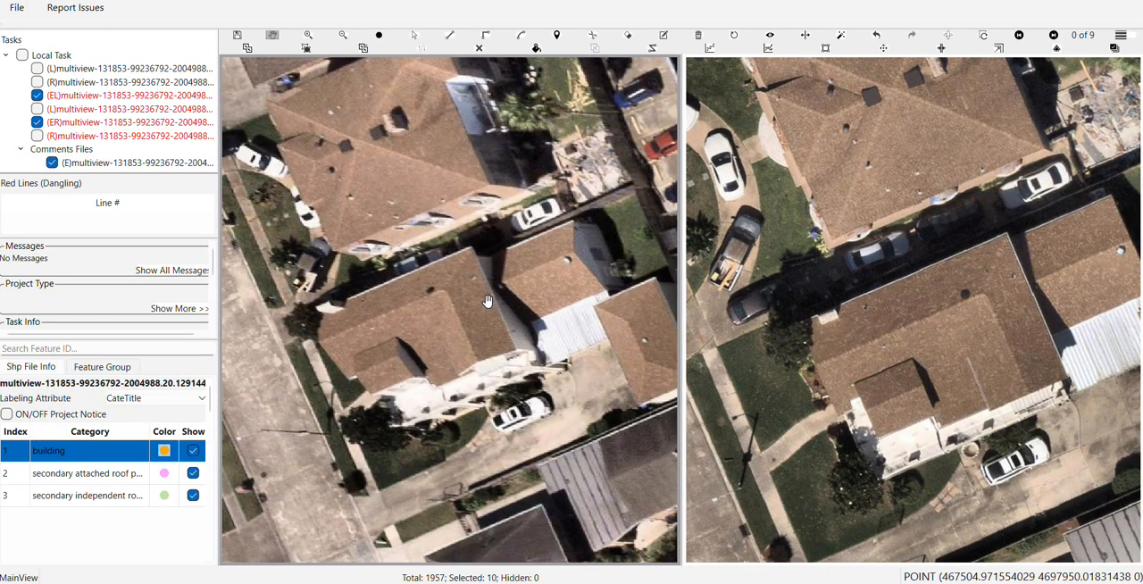
pyautogui.scroll(1, 487, 301)
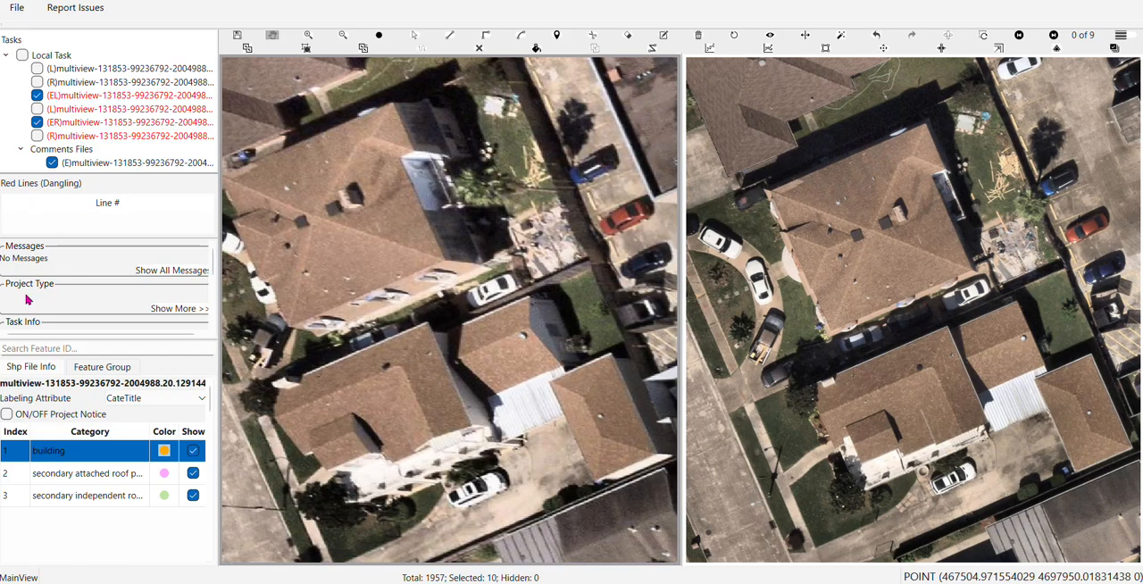
pyautogui.scroll(1, 439, 396)
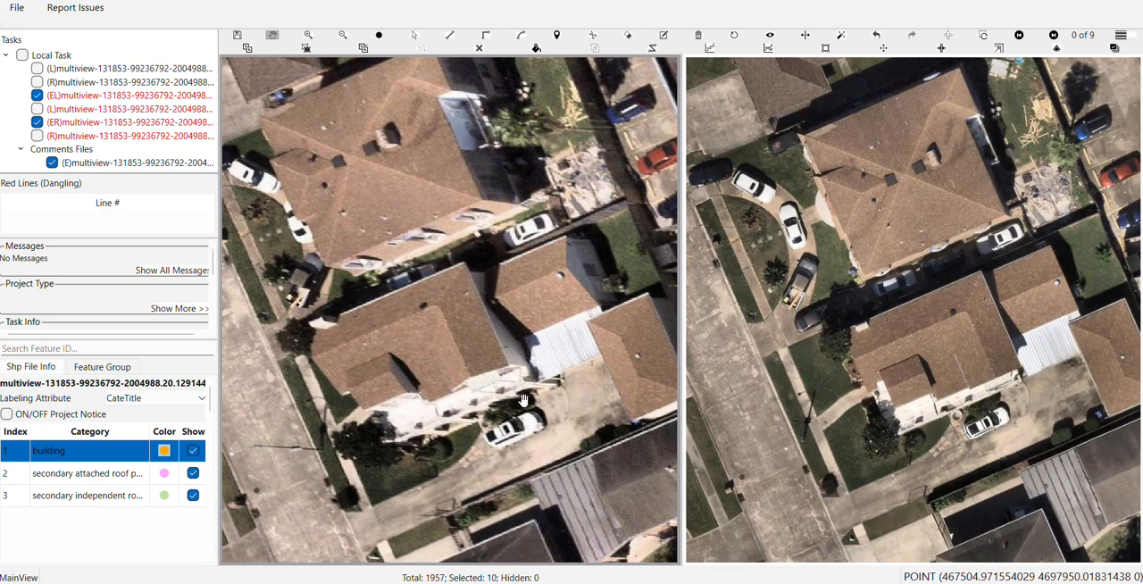
pyautogui.scroll(-1, 469, 393)
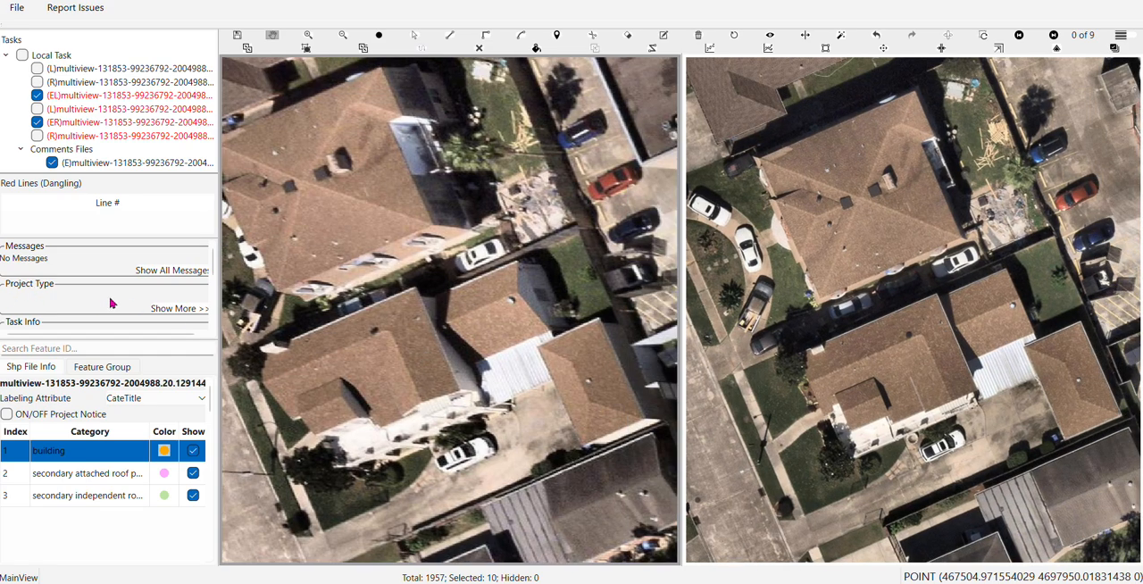
pyautogui.moveTo(372, 352); pyautogui.dragTo(415, 271)
pyautogui.scroll(-3, 428, 330)
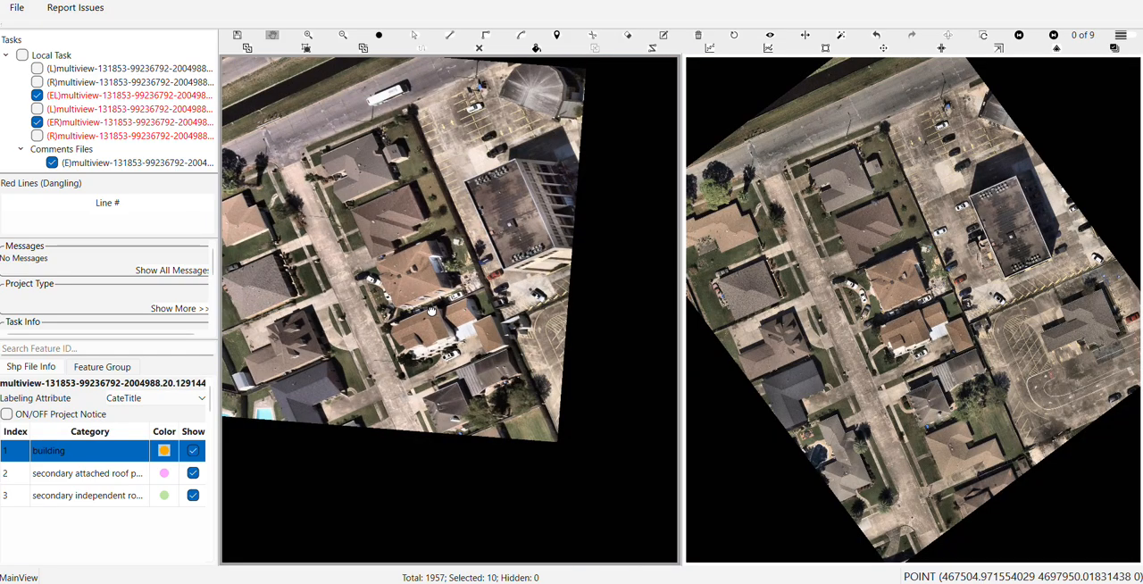
pyautogui.moveTo(431, 308); pyautogui.dragTo(430, 361)
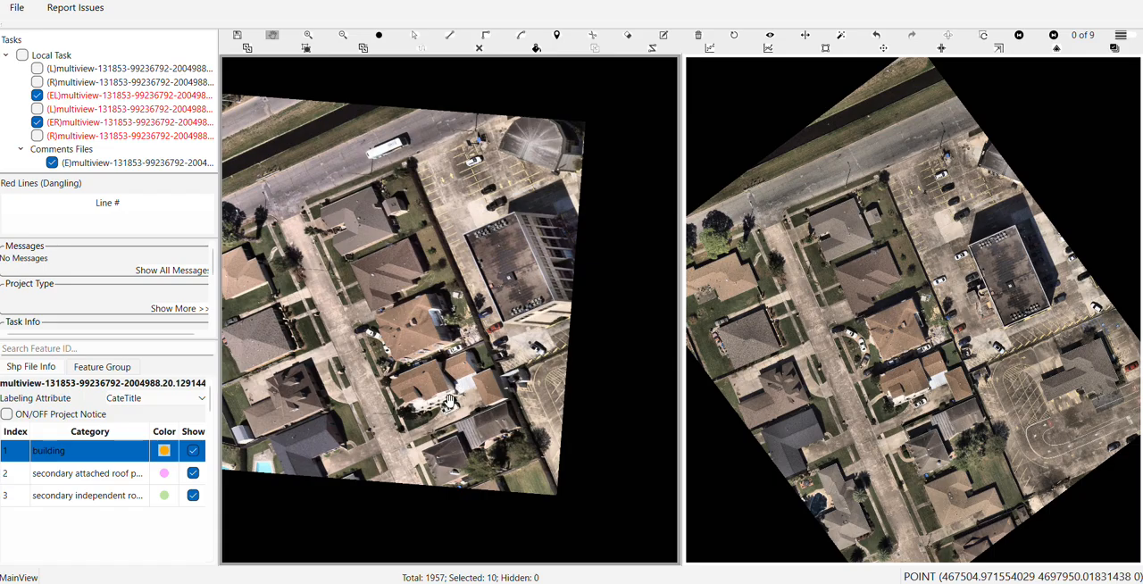
pyautogui.scroll(2, 448, 399)
pyautogui.moveTo(415, 394); pyautogui.dragTo(460, 399)
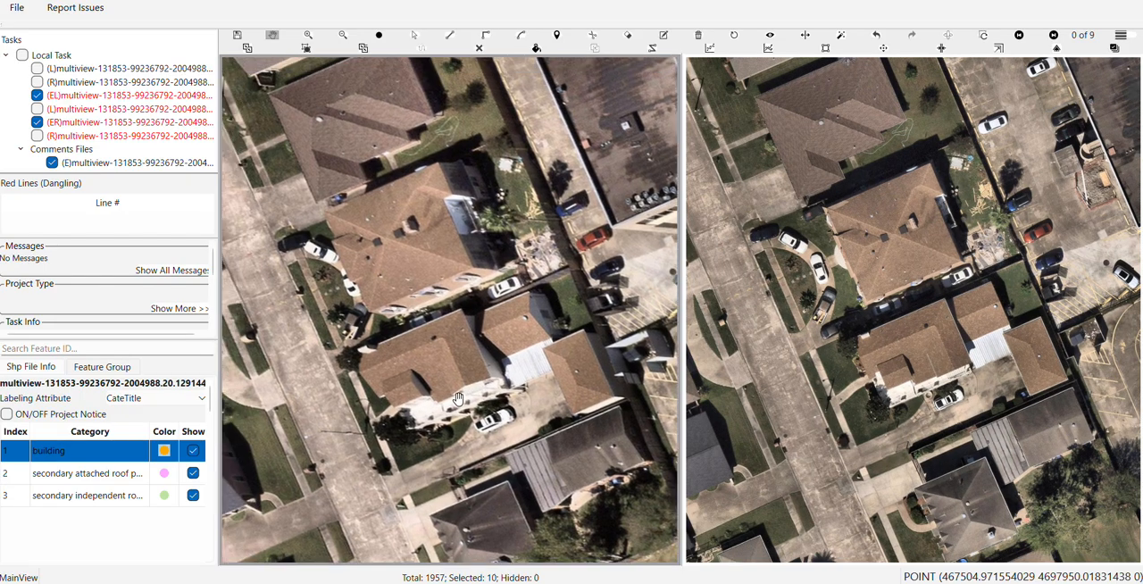
# Trace the brown house's main roof in the 0 of 9 image as a closed, right-angled building outline with a notch for the lower front roof
pyautogui.scroll(2, 366, 357)
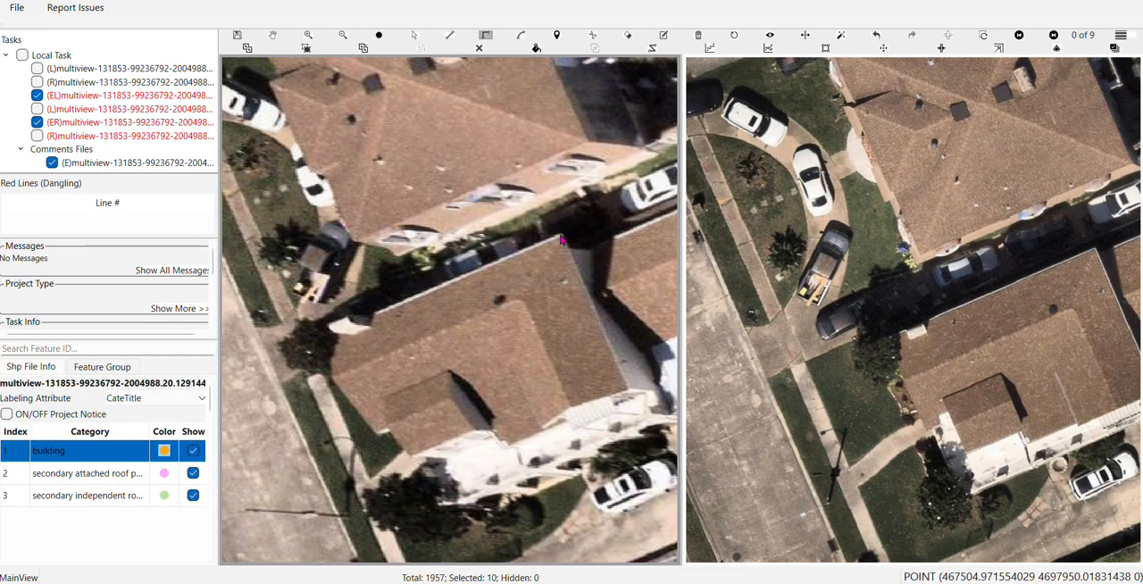
pyautogui.click(562, 238)
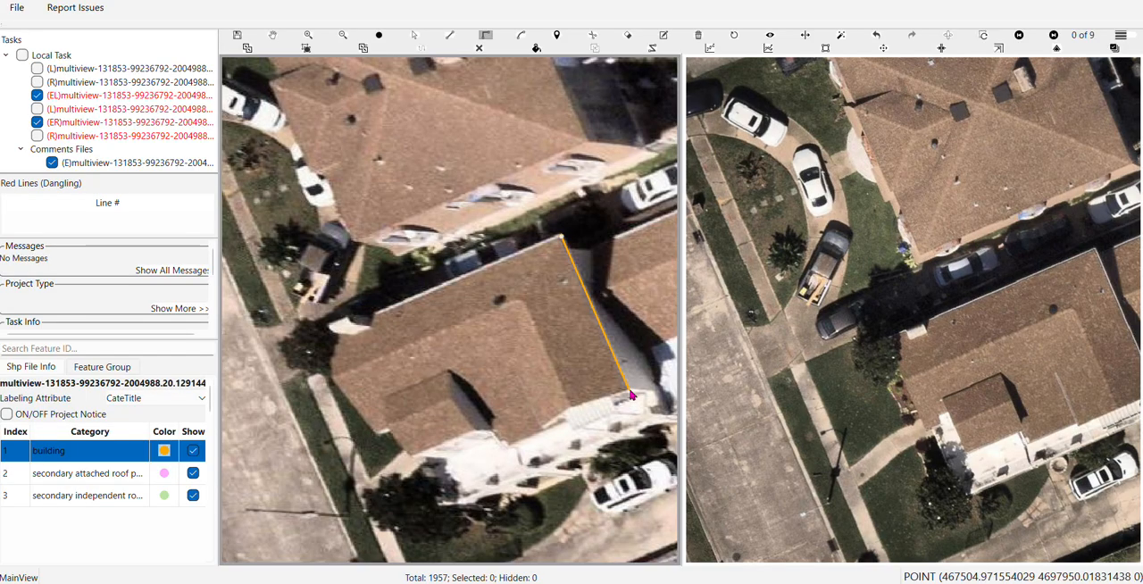
pyautogui.click(630, 392)
pyautogui.click(541, 427)
pyautogui.click(376, 434)
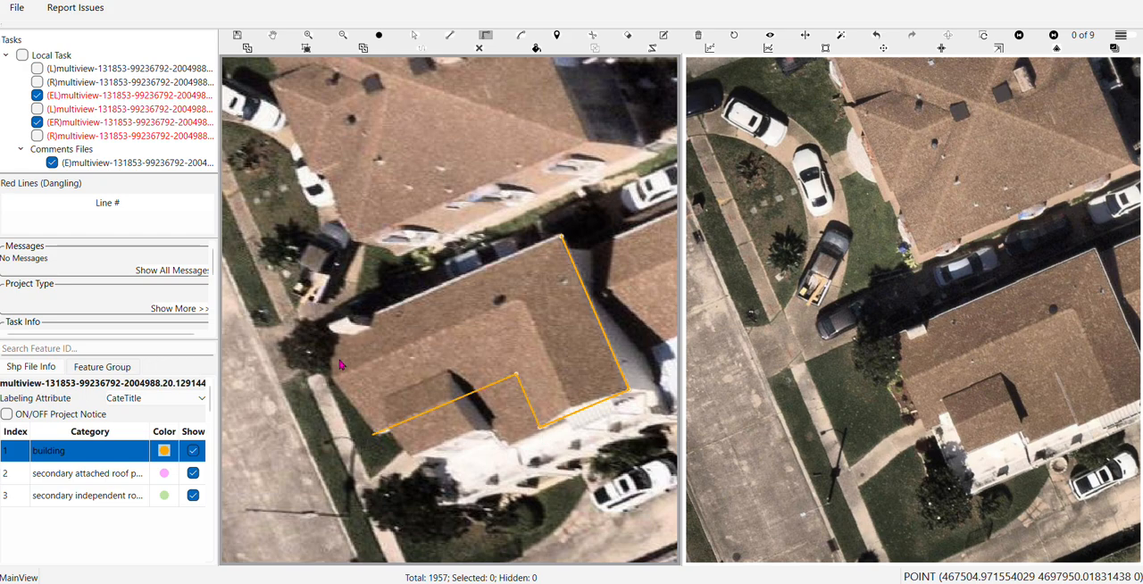
pyautogui.click(332, 342)
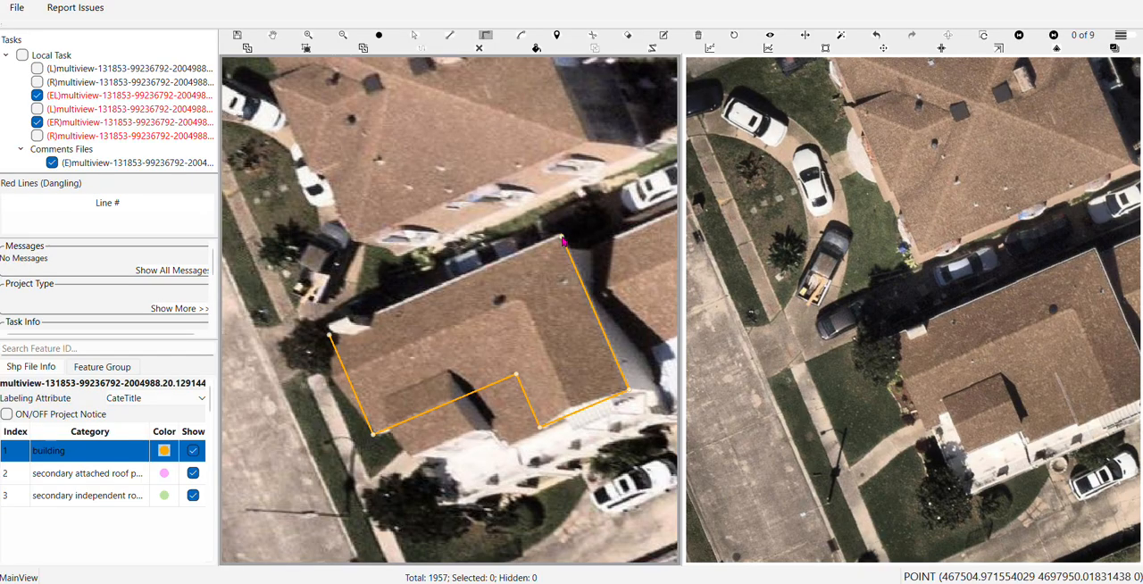
pyautogui.click(561, 237)
# Shift the new building outline in the 7 of 9 image onto the house's main roof
pyautogui.scroll(5, 516, 260)
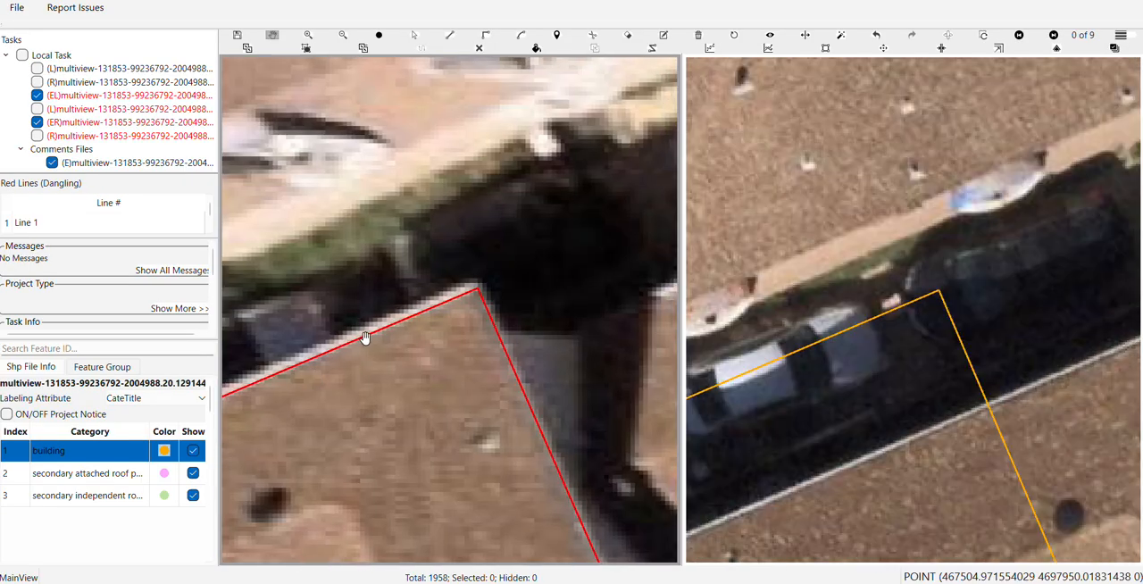
pyautogui.scroll(2, 384, 333)
pyautogui.scroll(3, 447, 304)
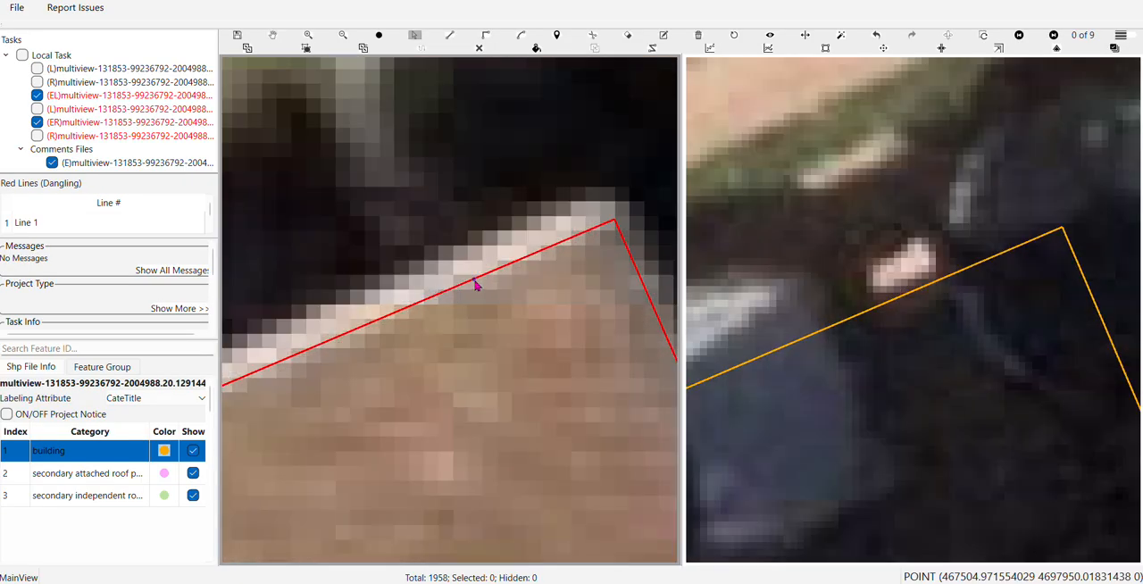
pyautogui.scroll(-3, 468, 286)
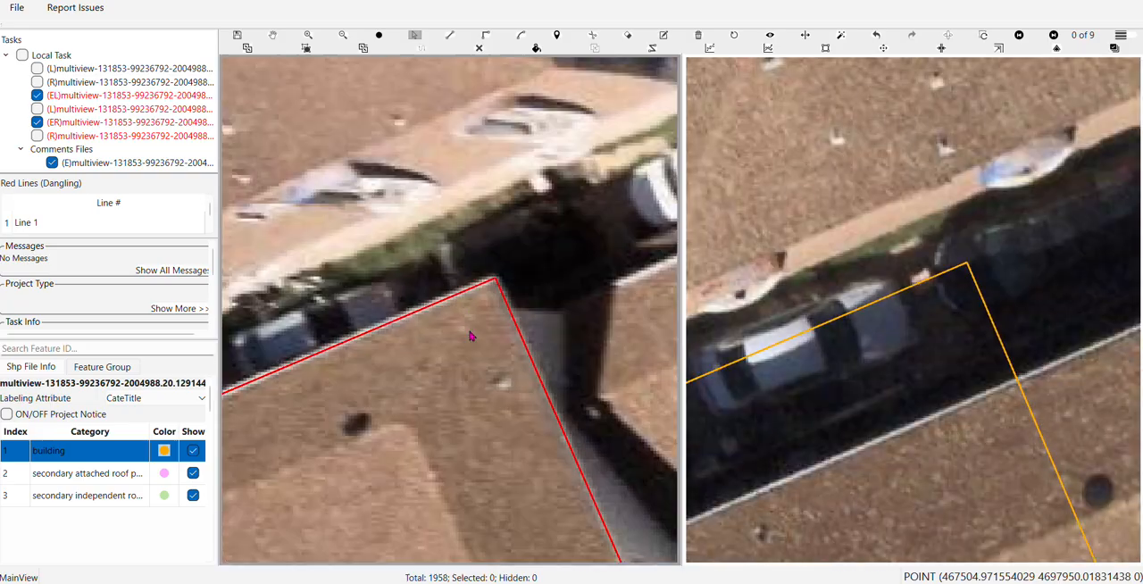
pyautogui.scroll(-5, 470, 335)
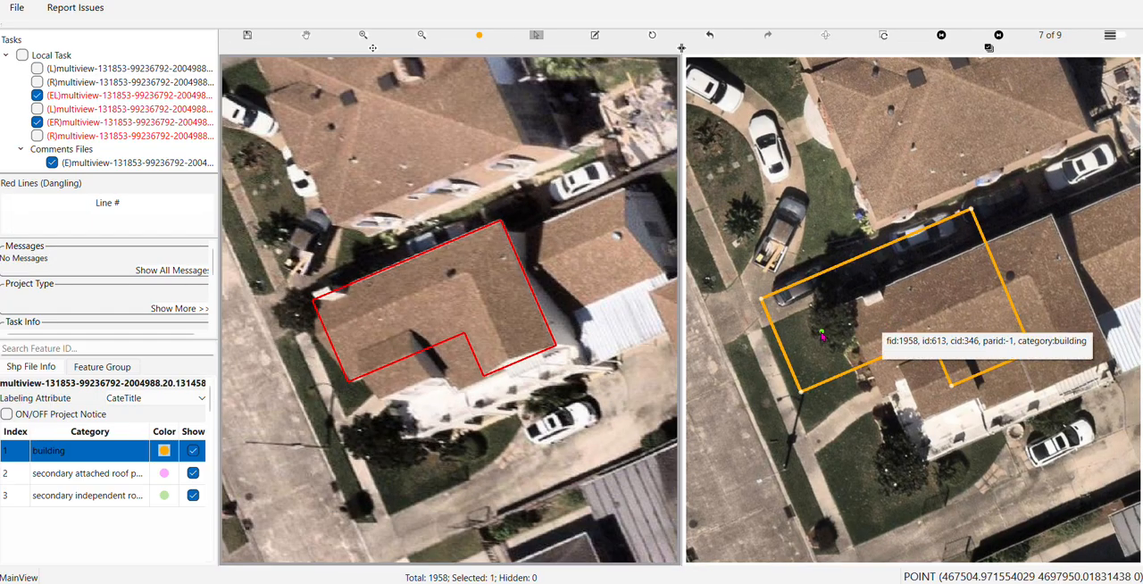
pyautogui.click(881, 325)
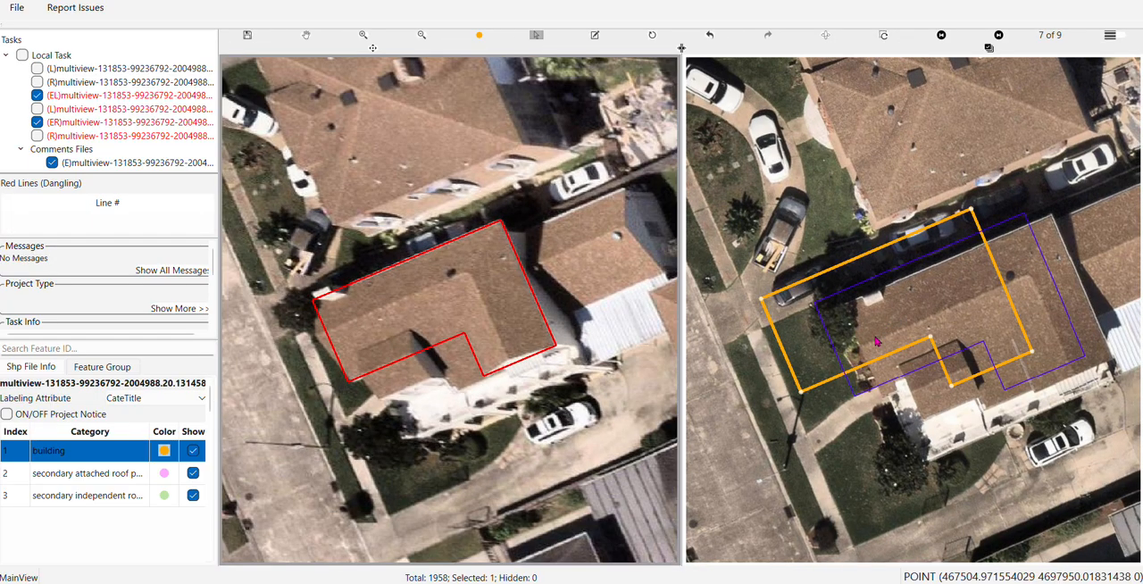
pyautogui.moveTo(877, 341); pyautogui.dragTo(904, 354)
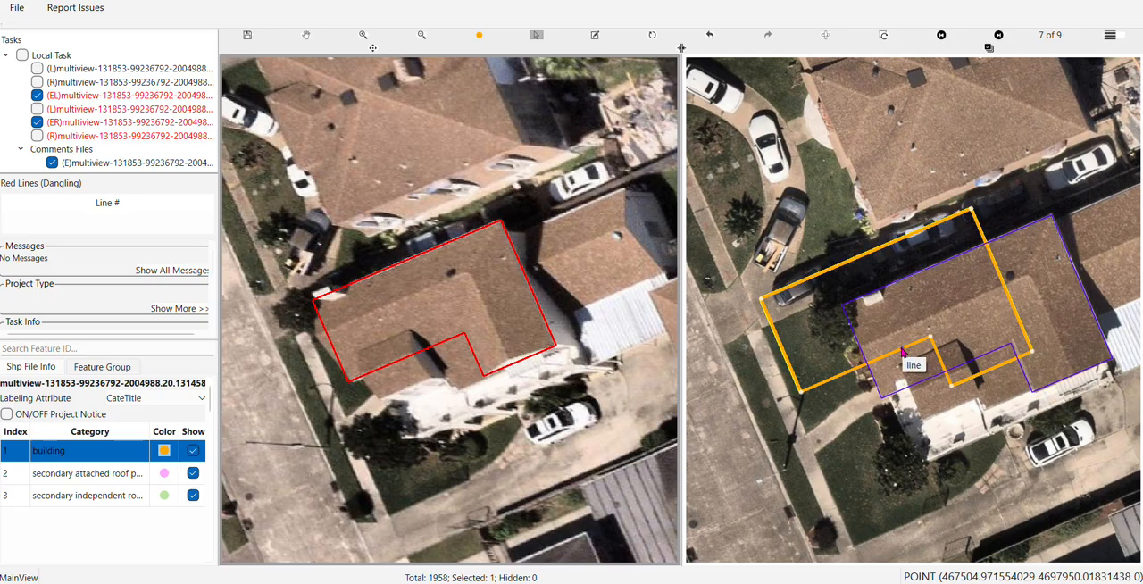
# Fine-tune the outline's position in the 7 of 9 image so its long side follows the white roof edge
pyautogui.scroll(3, 904, 354)
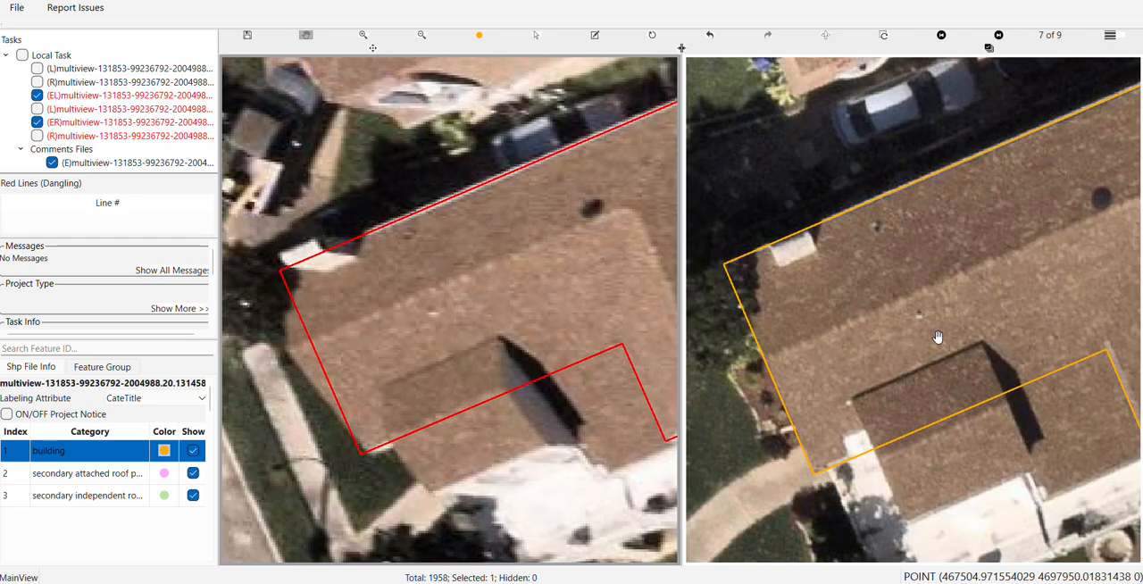
pyautogui.scroll(5, 898, 355)
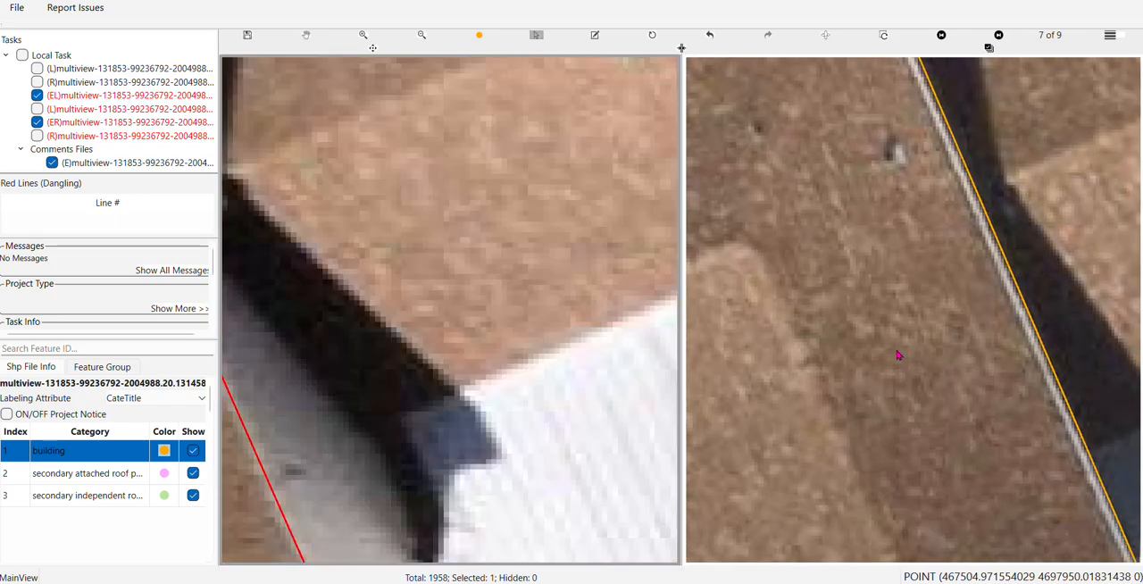
pyautogui.moveTo(930, 344); pyautogui.dragTo(919, 347)
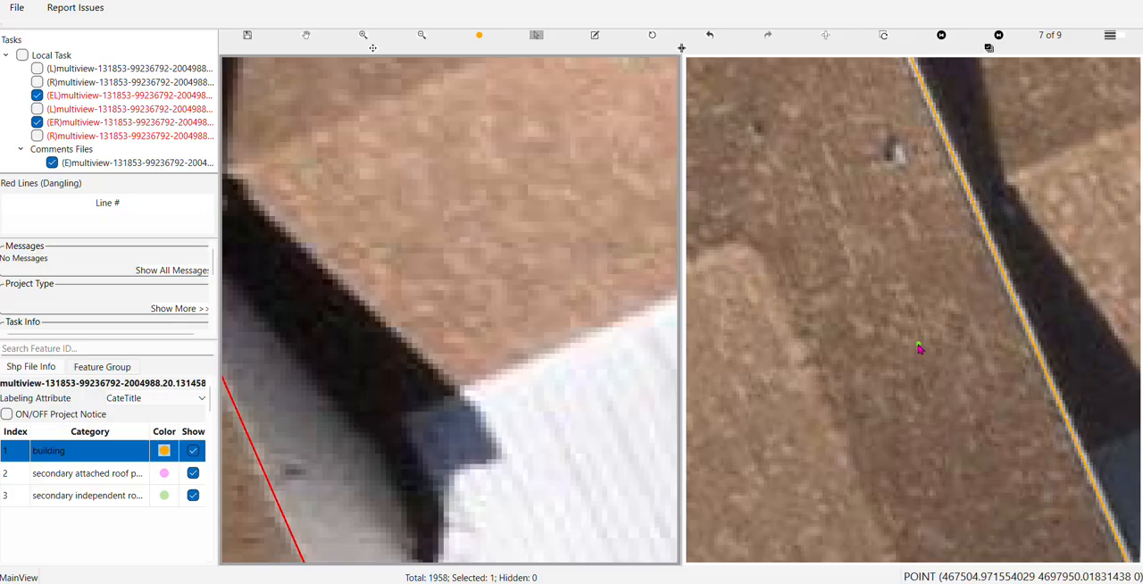
pyautogui.press('space')
# Move the short inner edge of the outline's notch slightly outward to match the roof step in the 0 of 9 image
pyautogui.scroll(-5, 919, 347)
pyautogui.scroll(5, 903, 366)
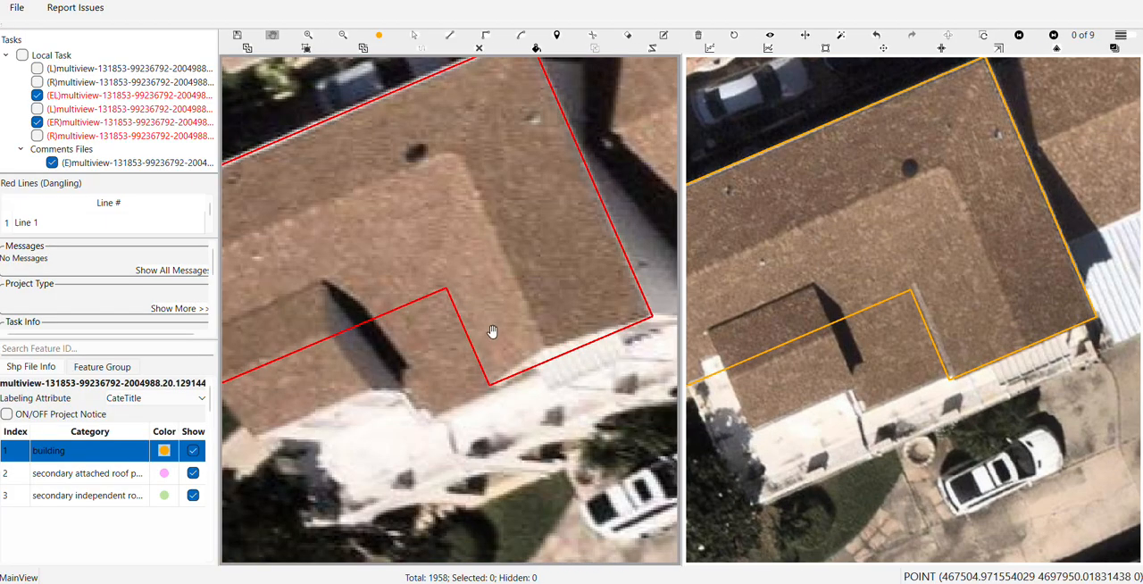
pyautogui.scroll(3, 929, 330)
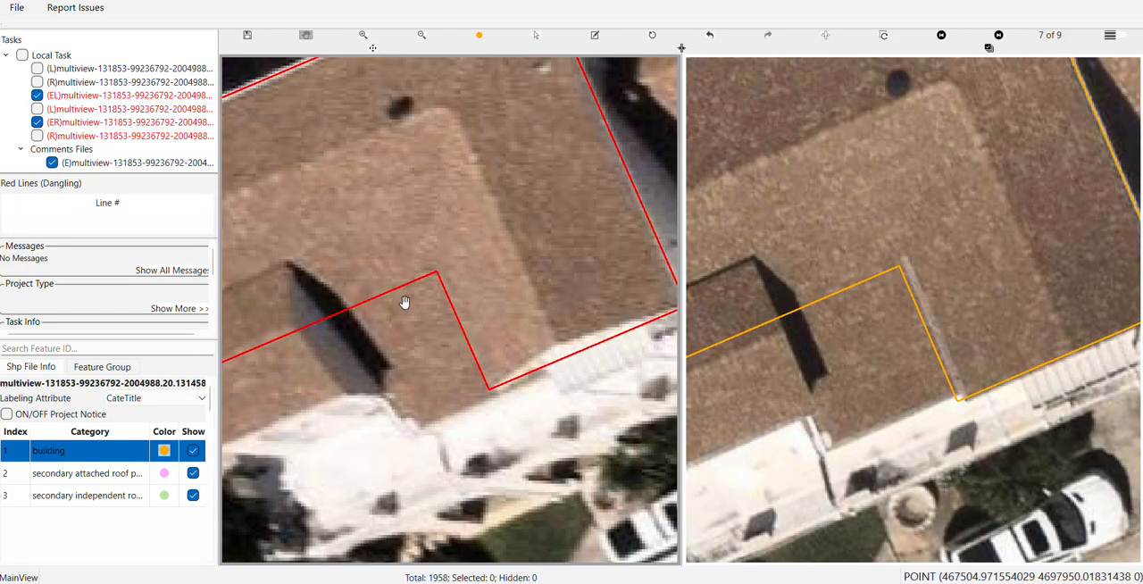
pyautogui.scroll(3, 403, 301)
pyautogui.moveTo(513, 354); pyautogui.dragTo(393, 369)
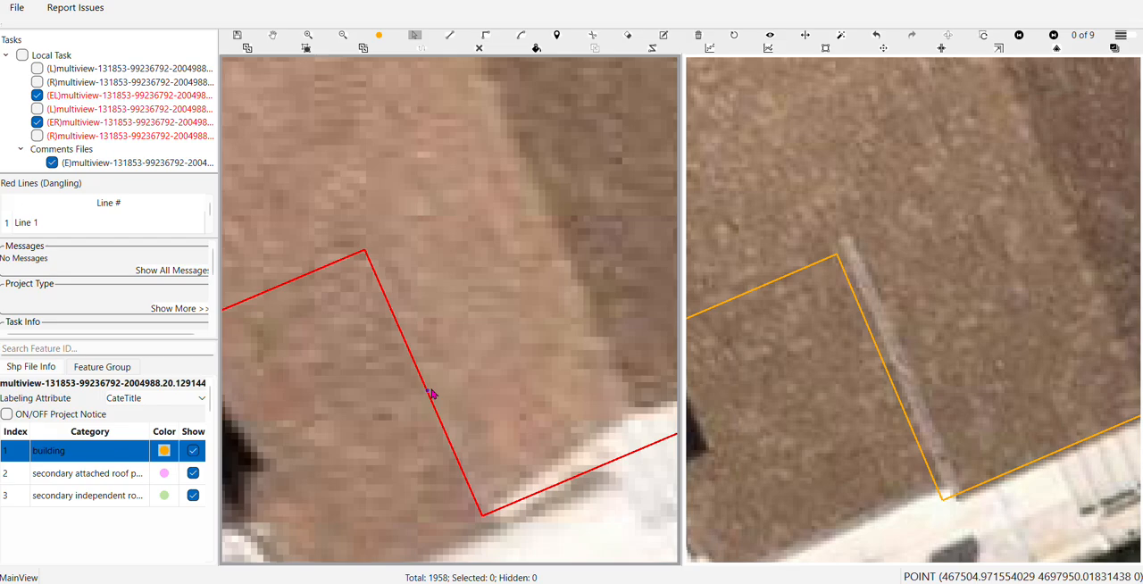
pyautogui.click(430, 394)
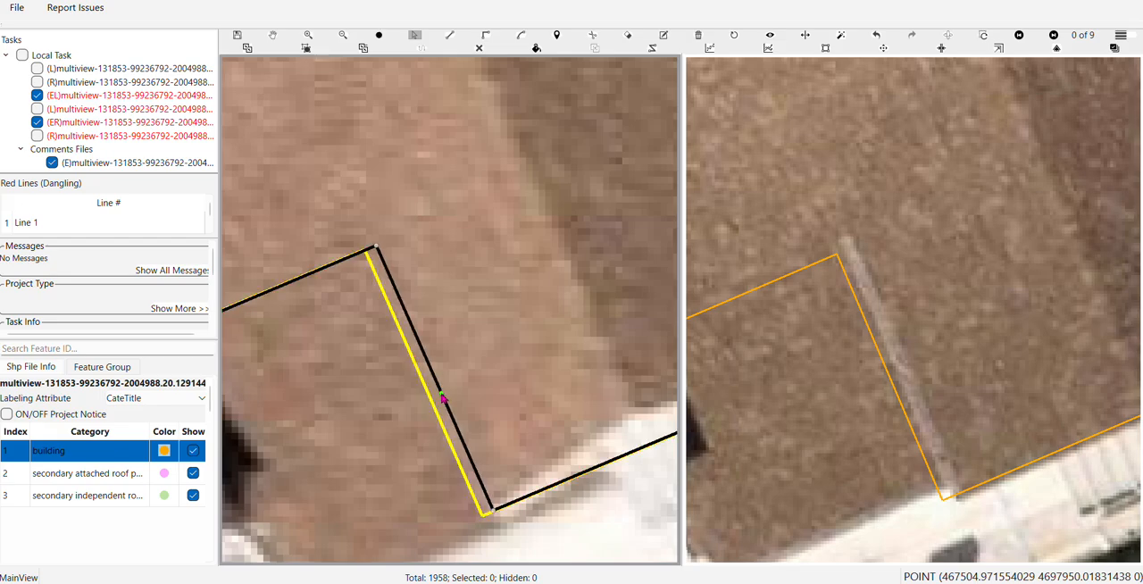
pyautogui.click(442, 394)
# Extend the roof outline down to the ground in the 0 of 9 image by offsetting the building's base from the roof
pyautogui.scroll(-2, 441, 392)
pyautogui.moveTo(923, 316); pyautogui.dragTo(974, 279)
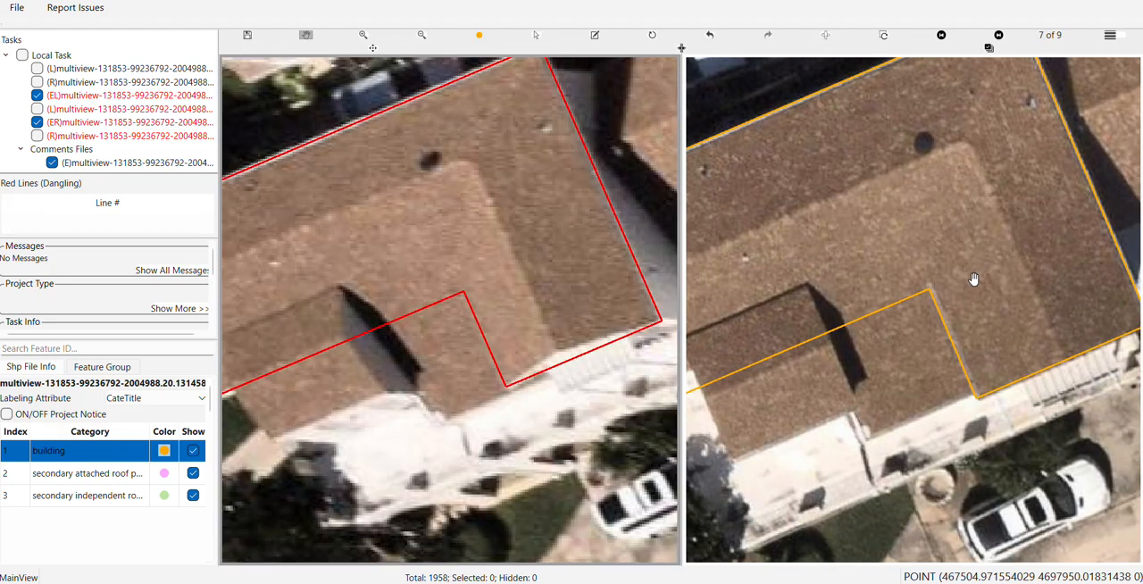
pyautogui.scroll(-2, 973, 279)
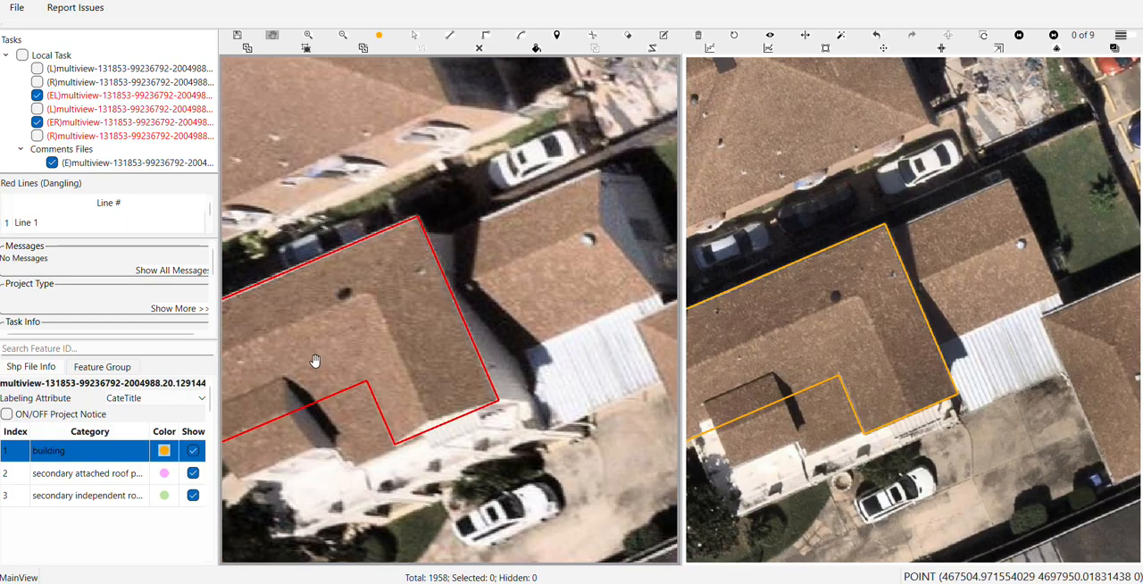
pyautogui.press('s')
pyautogui.click(338, 347)
pyautogui.moveTo(339, 347); pyautogui.dragTo(401, 370)
pyautogui.scroll(-2, 421, 365)
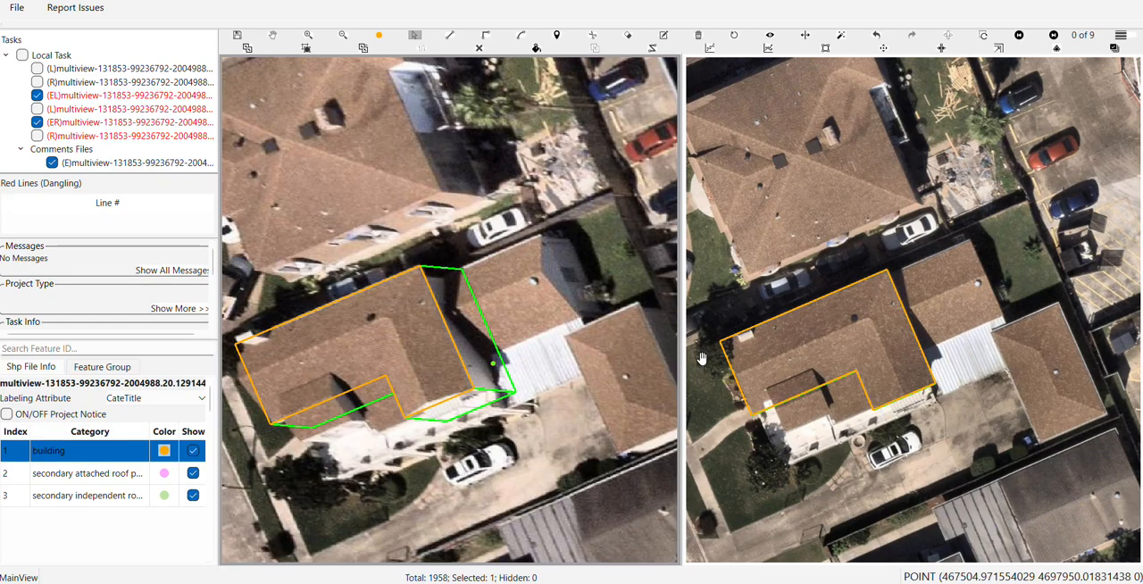
pyautogui.scroll(-1, 826, 358)
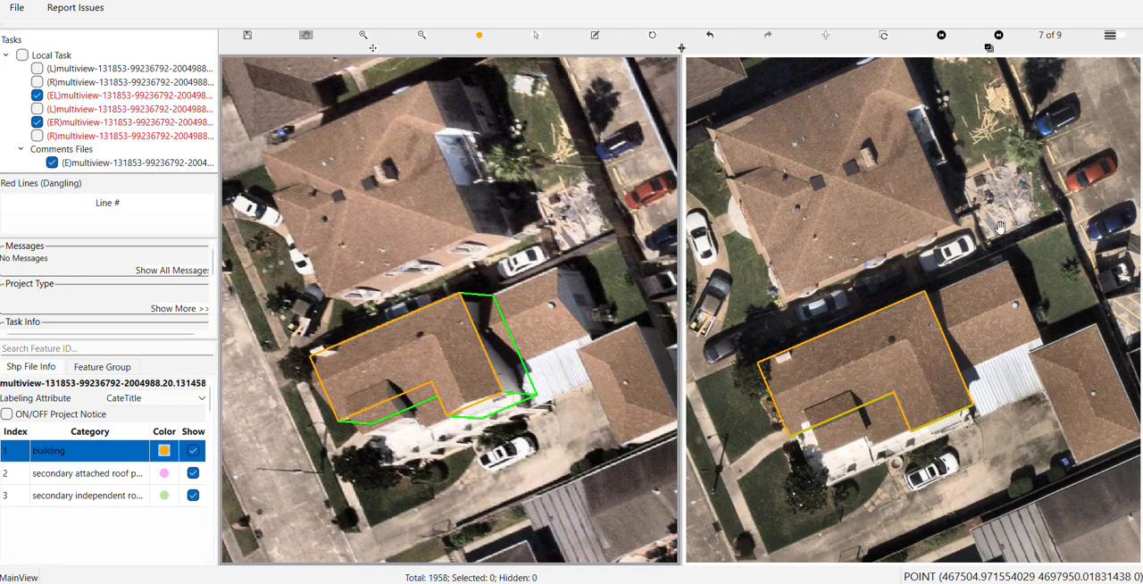
# Switch the comparison image to view 1 of 9 and check the building's roof and base outlines against the house
pyautogui.press('Right')
pyautogui.press('Right')
pyautogui.press('Right')
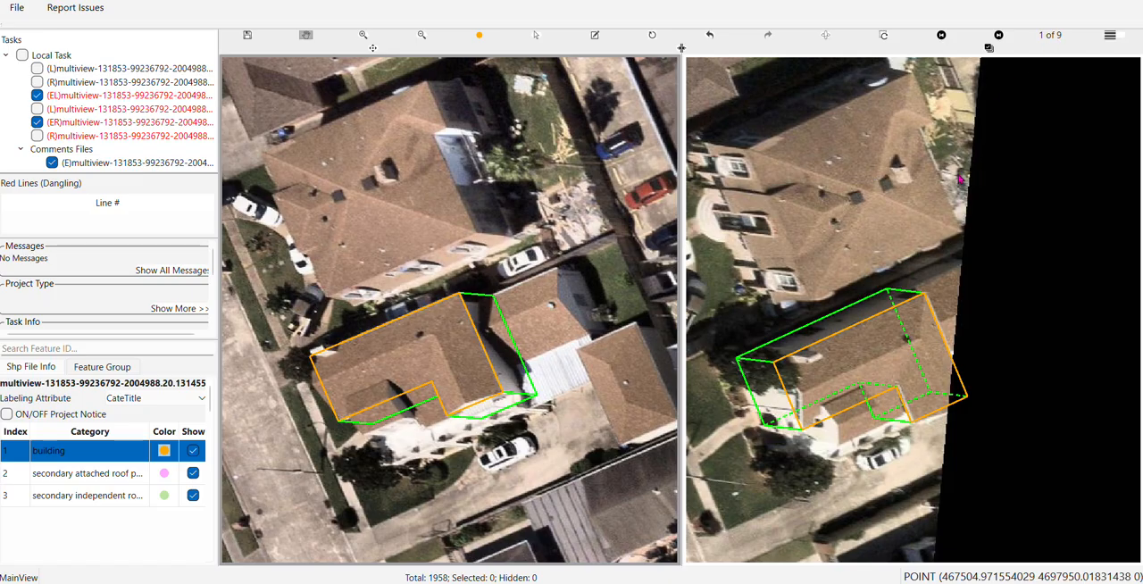
pyautogui.scroll(1, 846, 368)
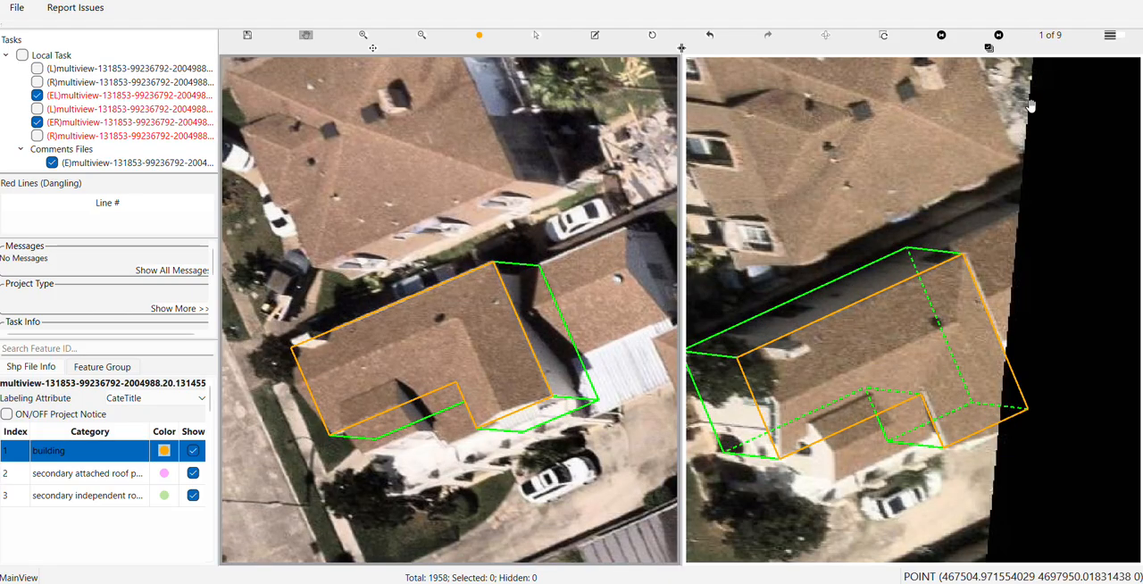
pyautogui.scroll(-1, 855, 385)
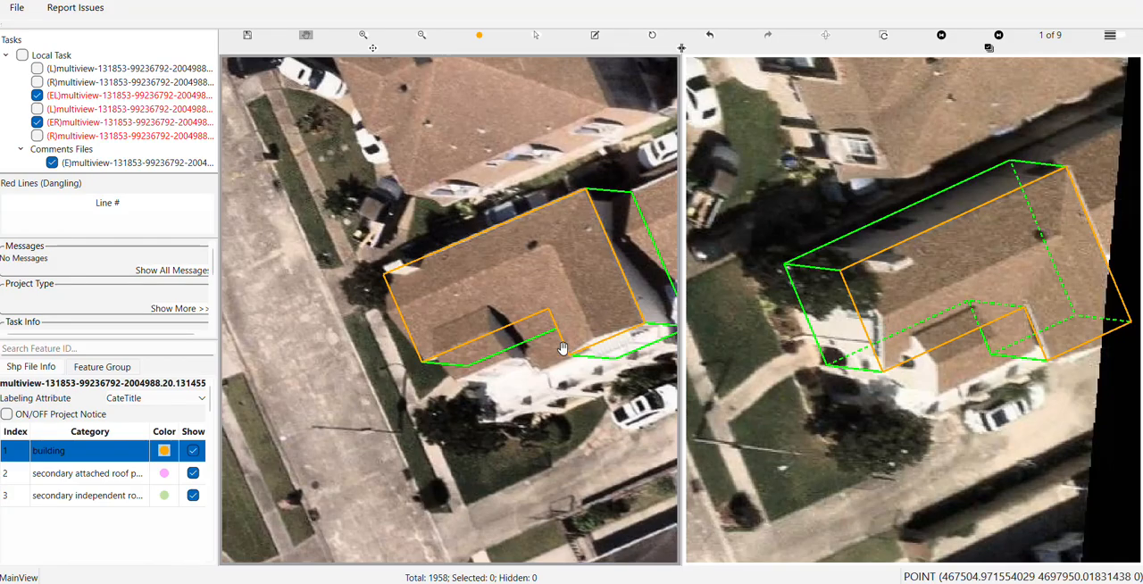
pyautogui.moveTo(590, 267); pyautogui.dragTo(439, 329)
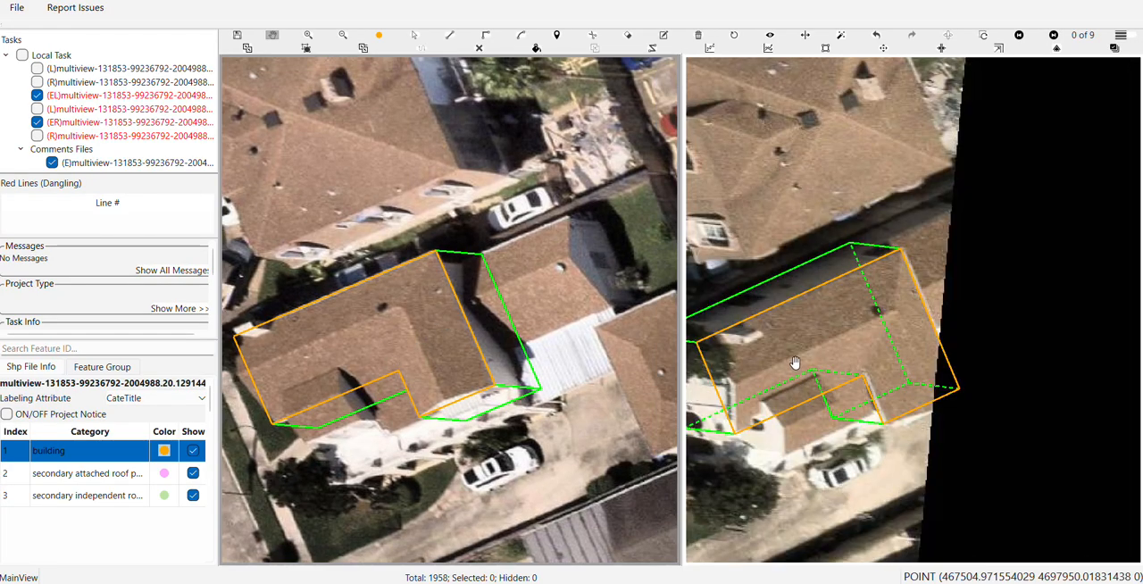
# Shift the selected building slightly along the roof in the 1 of 9 image to align its outline with the roof edges
pyautogui.scroll(3, 938, 323)
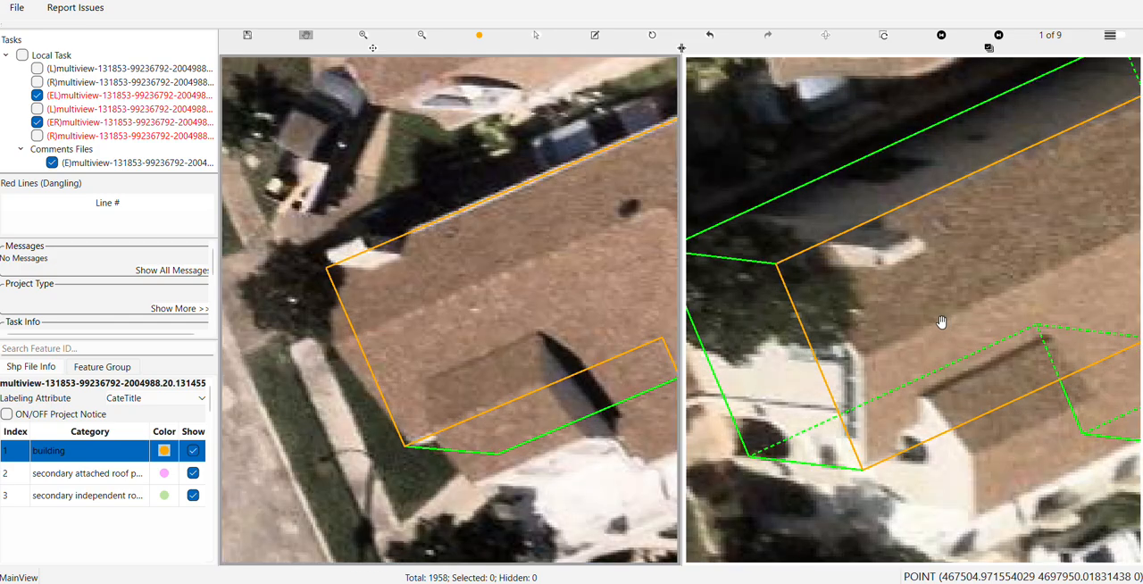
pyautogui.moveTo(941, 321); pyautogui.dragTo(807, 356)
pyautogui.moveTo(907, 305); pyautogui.dragTo(814, 316)
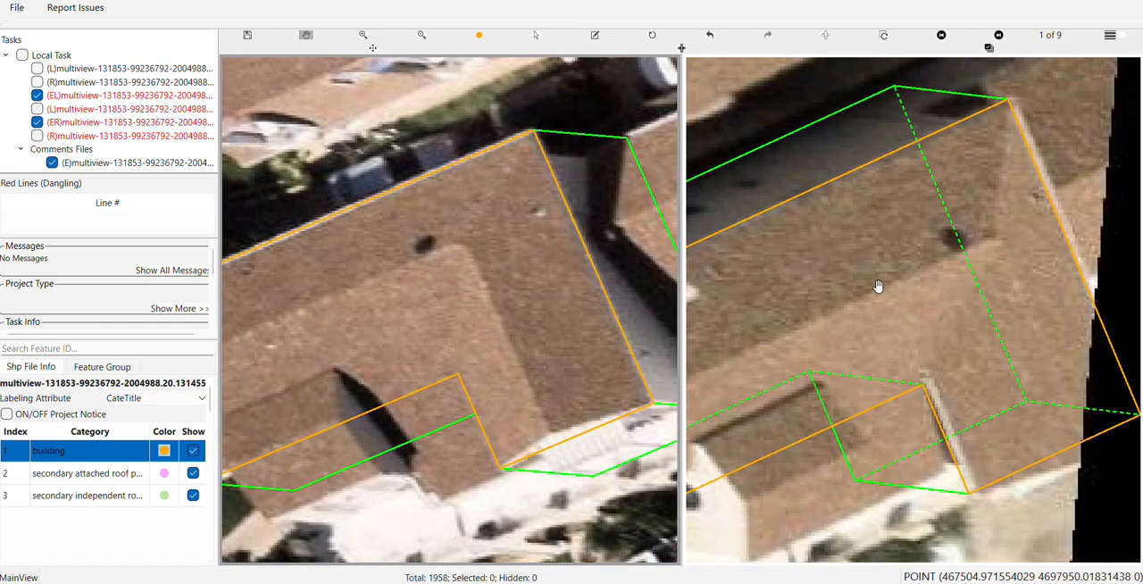
pyautogui.press('s')
pyautogui.click(855, 299)
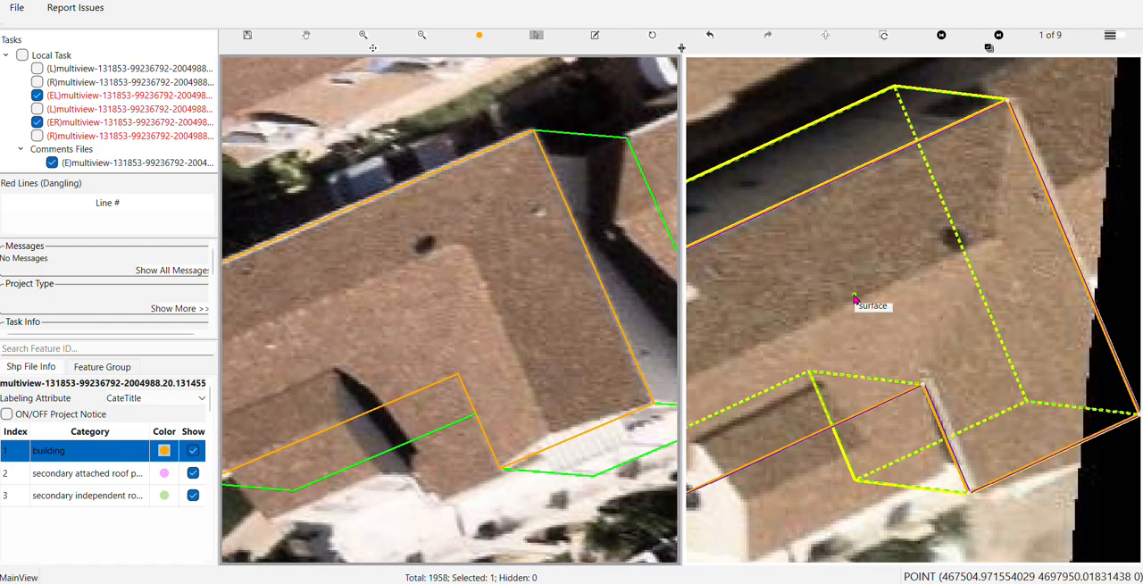
pyautogui.scroll(-1, 856, 300)
pyautogui.press('h')
pyautogui.scroll(1, 854, 293)
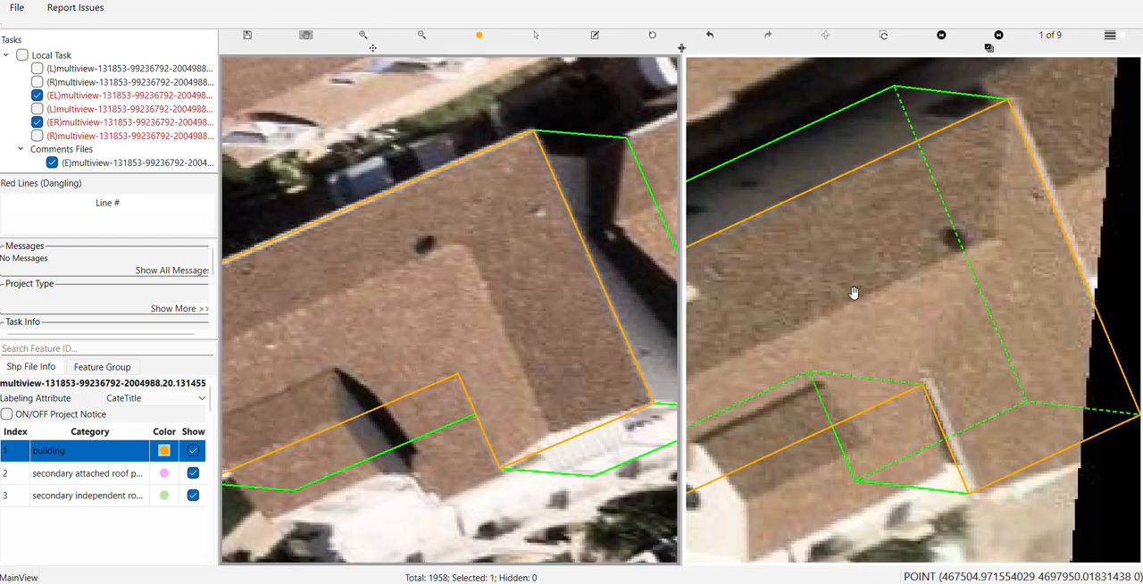
pyautogui.press('s')
pyautogui.click(850, 302)
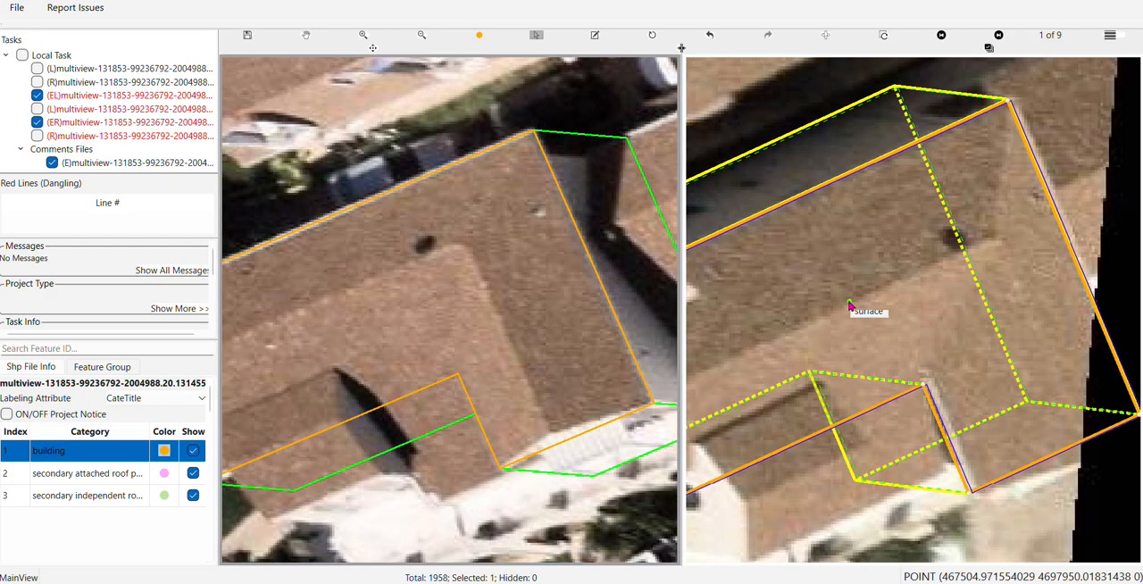
pyautogui.moveTo(849, 302); pyautogui.dragTo(854, 305)
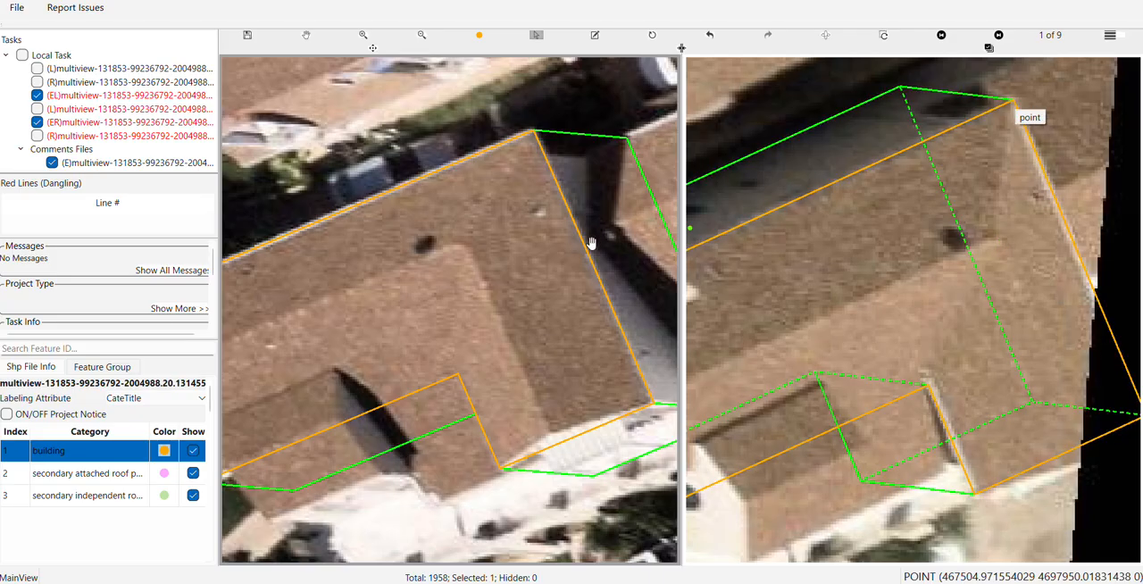
pyautogui.scroll(-2, 1041, 367)
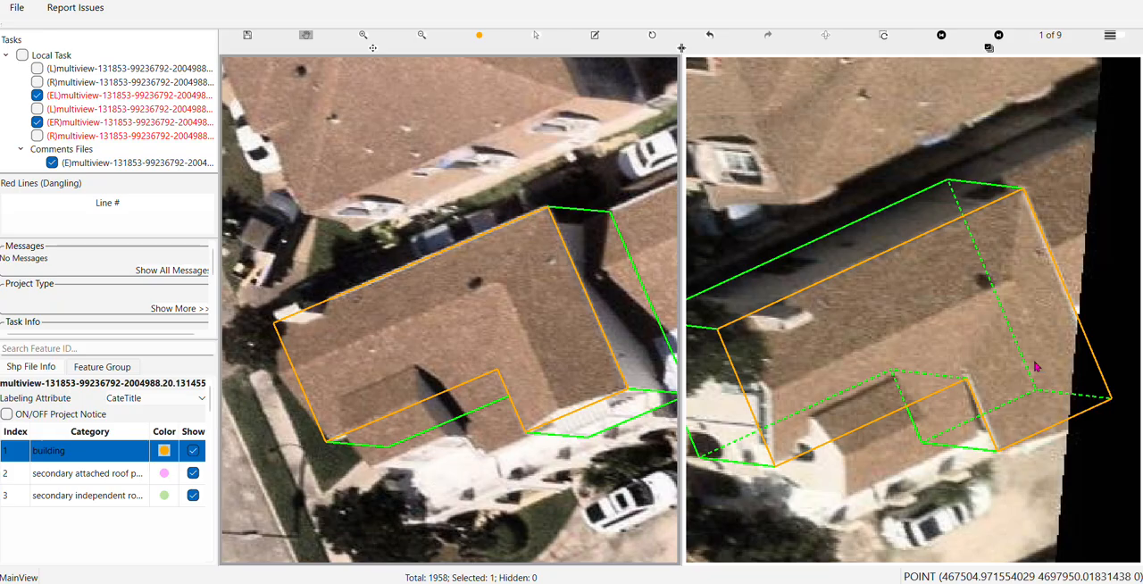
# Compare the building's roof and base outlines with the house in views 9, 8, 7, 6 and 5 of 9
pyautogui.press('Left')
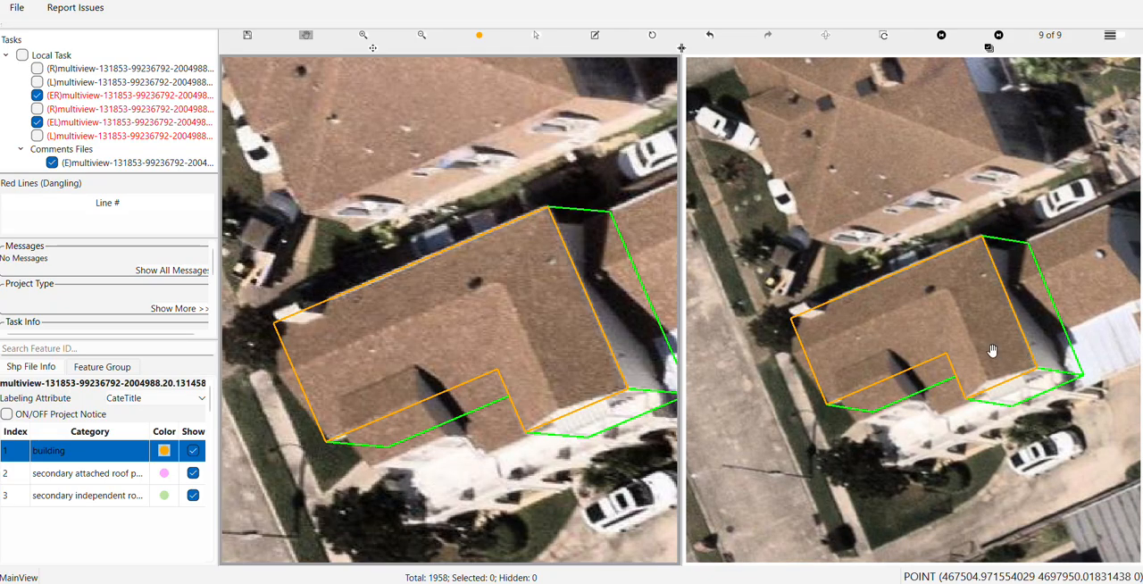
pyautogui.moveTo(991, 350); pyautogui.dragTo(913, 335)
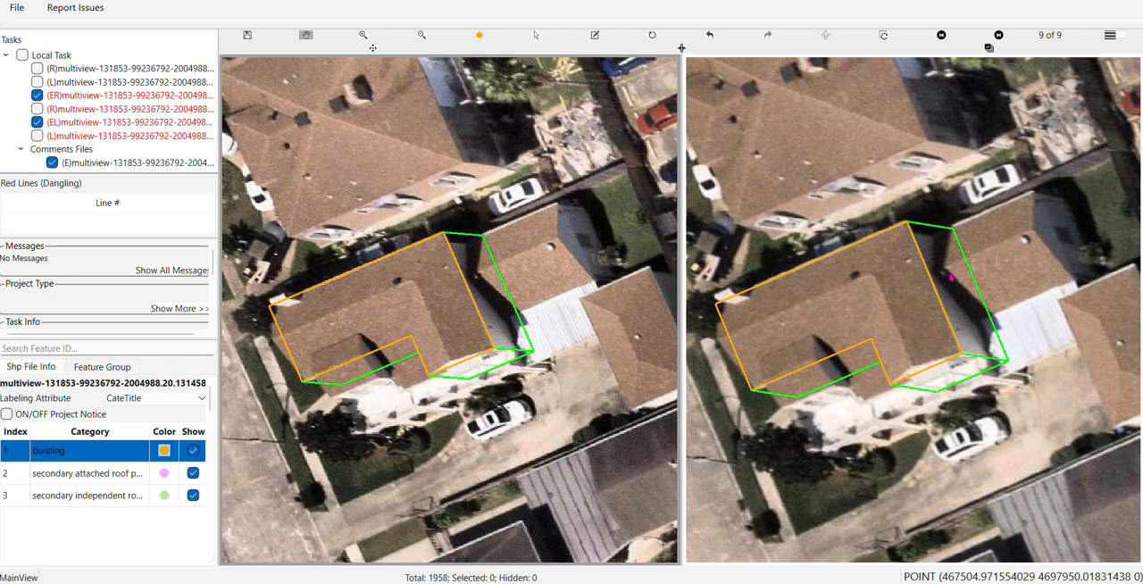
pyautogui.press('Left')
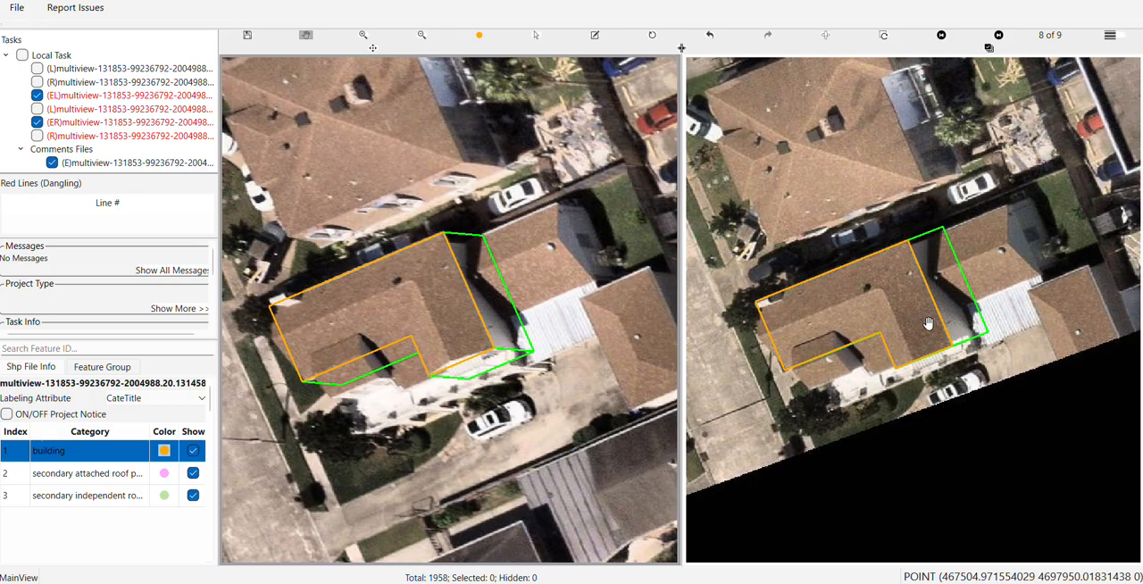
pyautogui.press('Left')
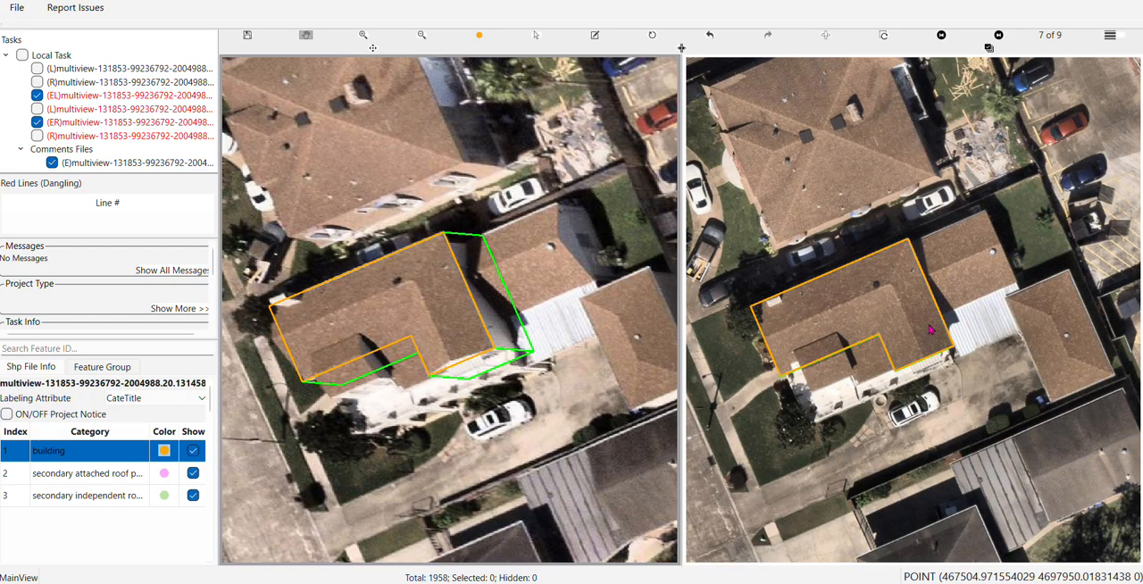
pyautogui.press('Left')
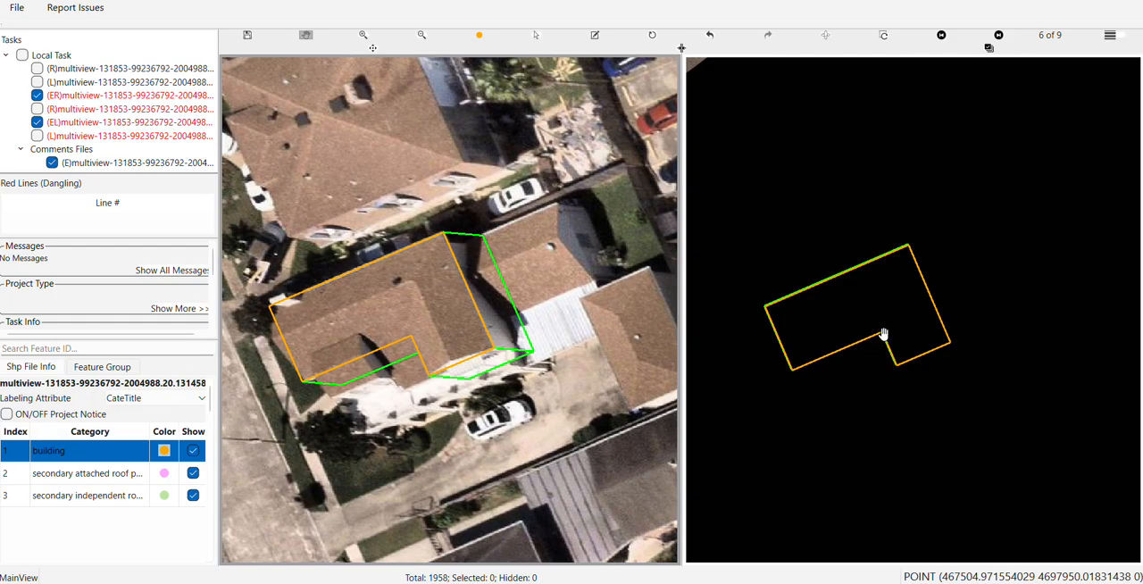
pyautogui.press('Left')
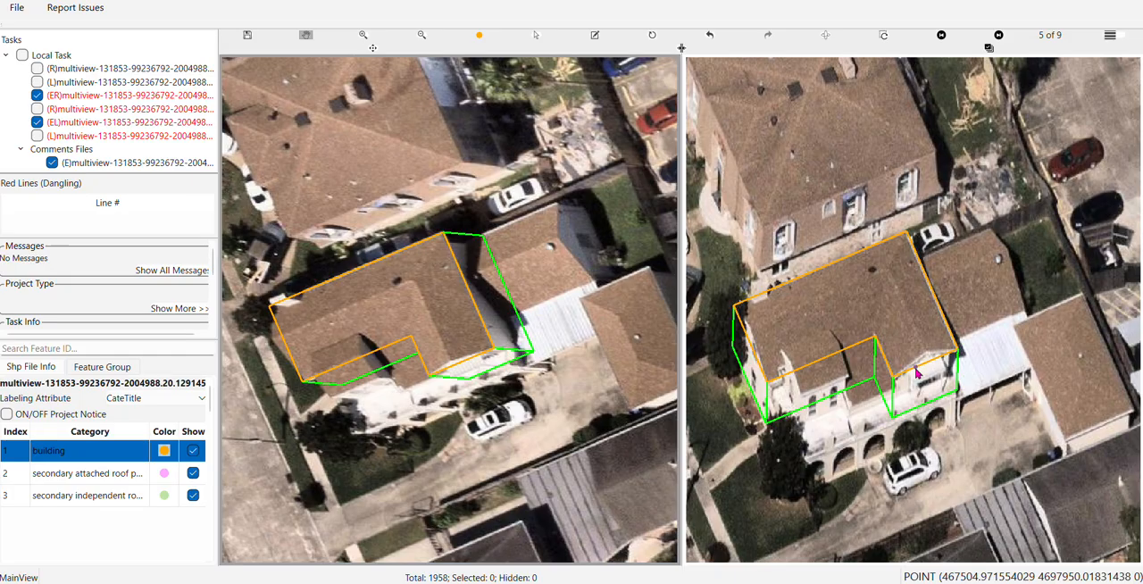
pyautogui.scroll(2, 915, 377)
pyautogui.scroll(2, 913, 363)
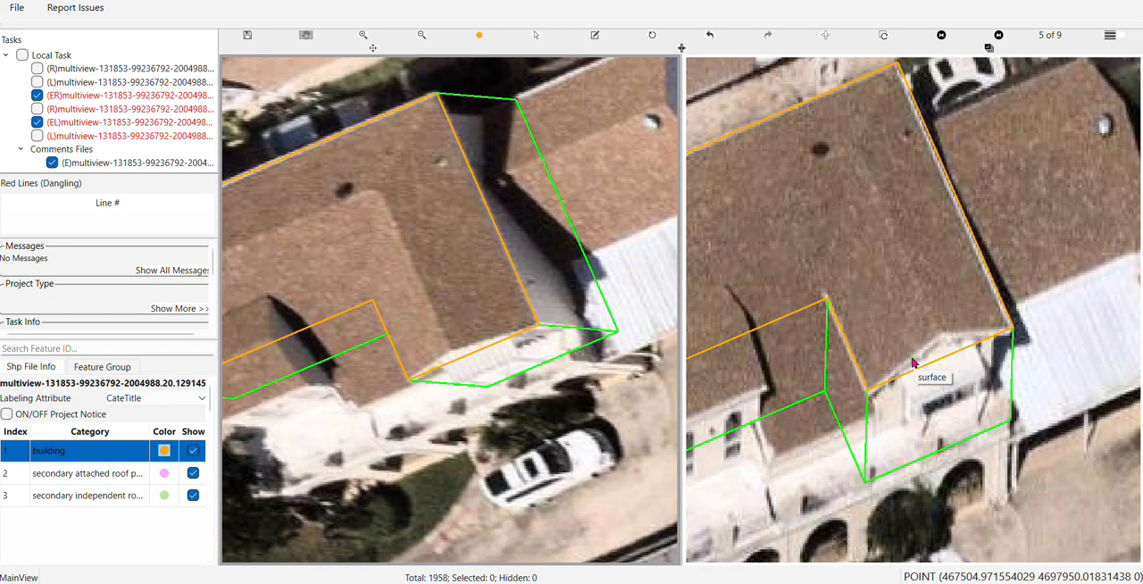
pyautogui.scroll(2, 874, 406)
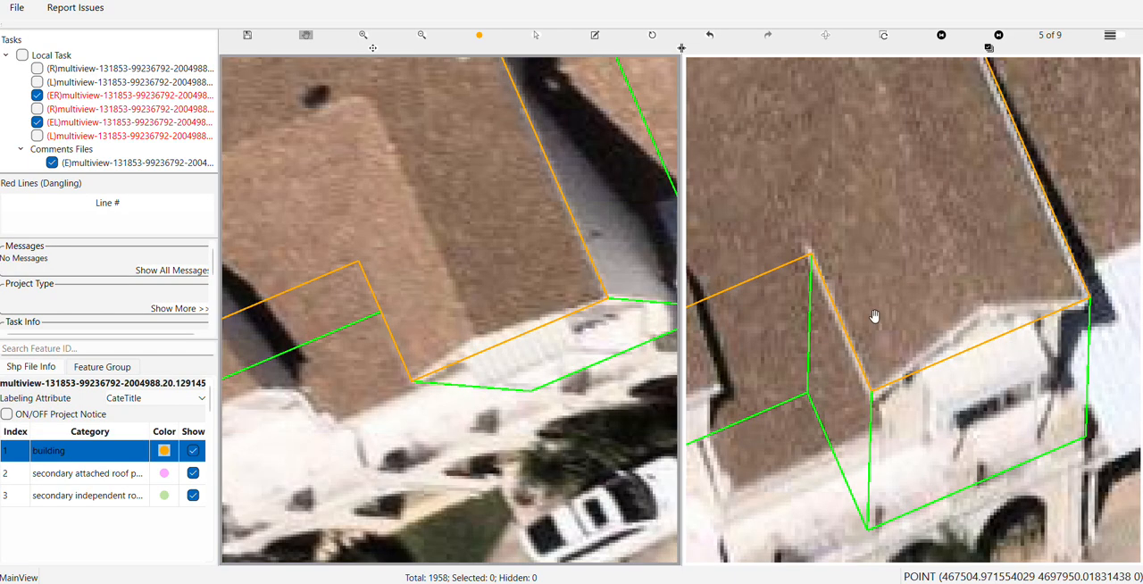
pyautogui.moveTo(872, 316); pyautogui.dragTo(979, 306)
pyautogui.scroll(-5, 978, 306)
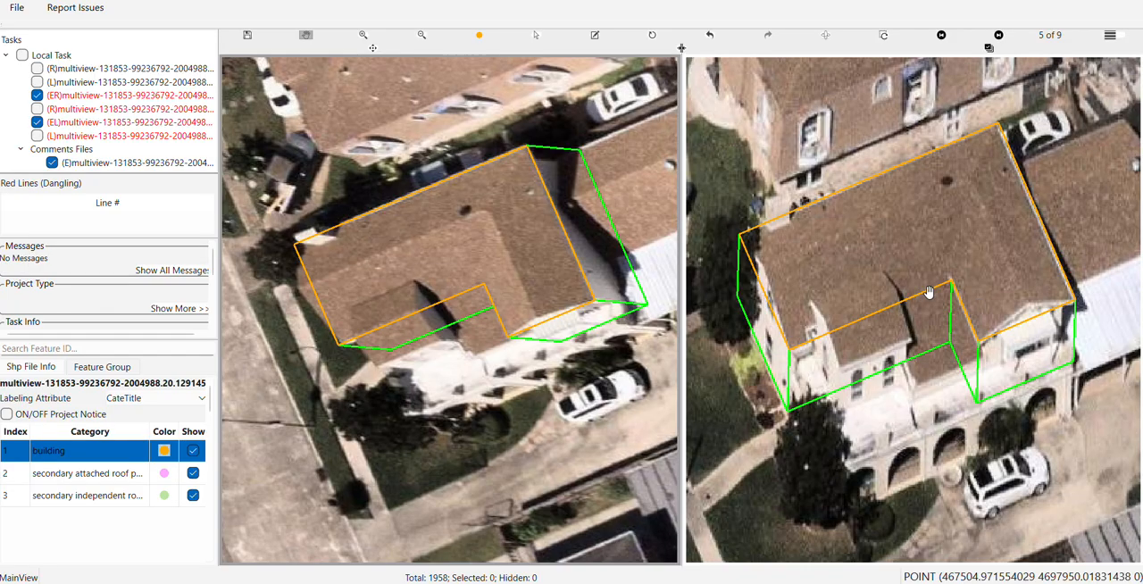
# Nudge the roof outline slightly at the notch in the 0 of 9 image, using the white roof edge in view 5 of 9 as reference
pyautogui.scroll(4, 980, 347)
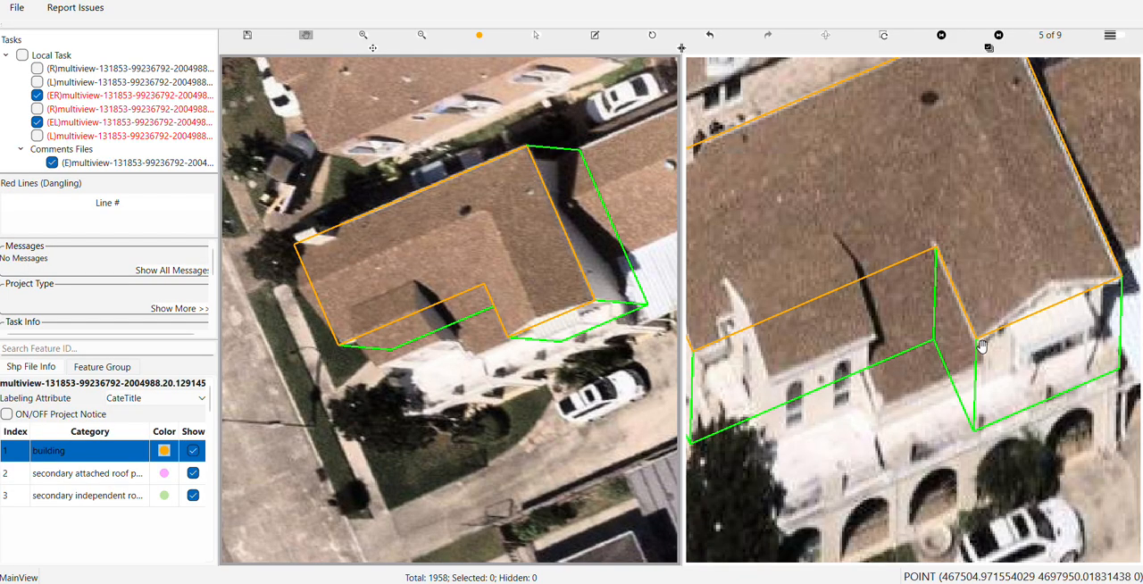
pyautogui.scroll(3, 492, 316)
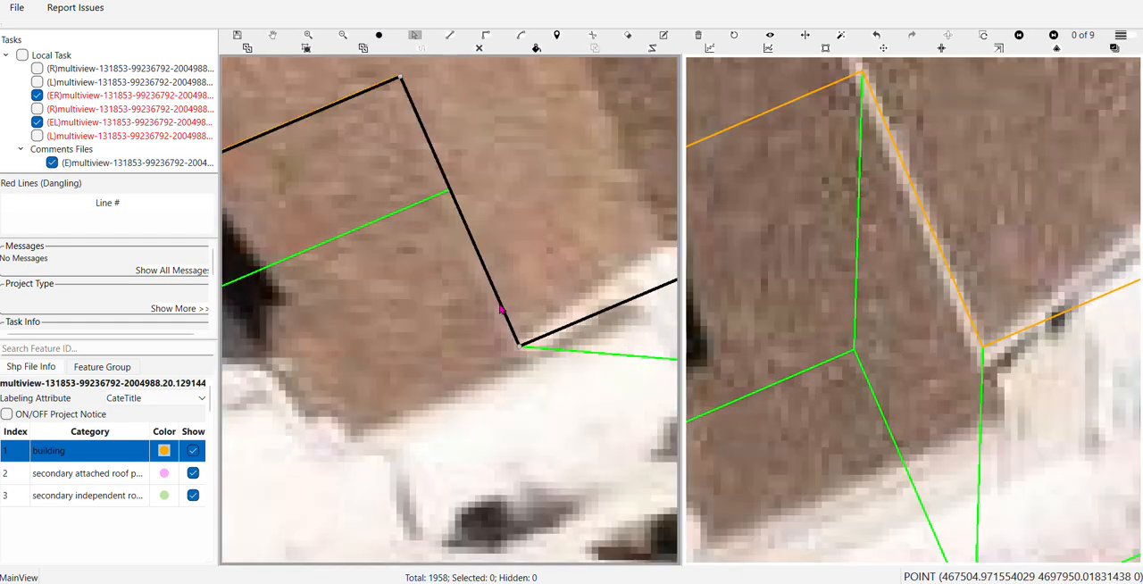
pyautogui.moveTo(494, 312); pyautogui.dragTo(501, 309)
pyautogui.scroll(2, 492, 308)
pyautogui.press('s')
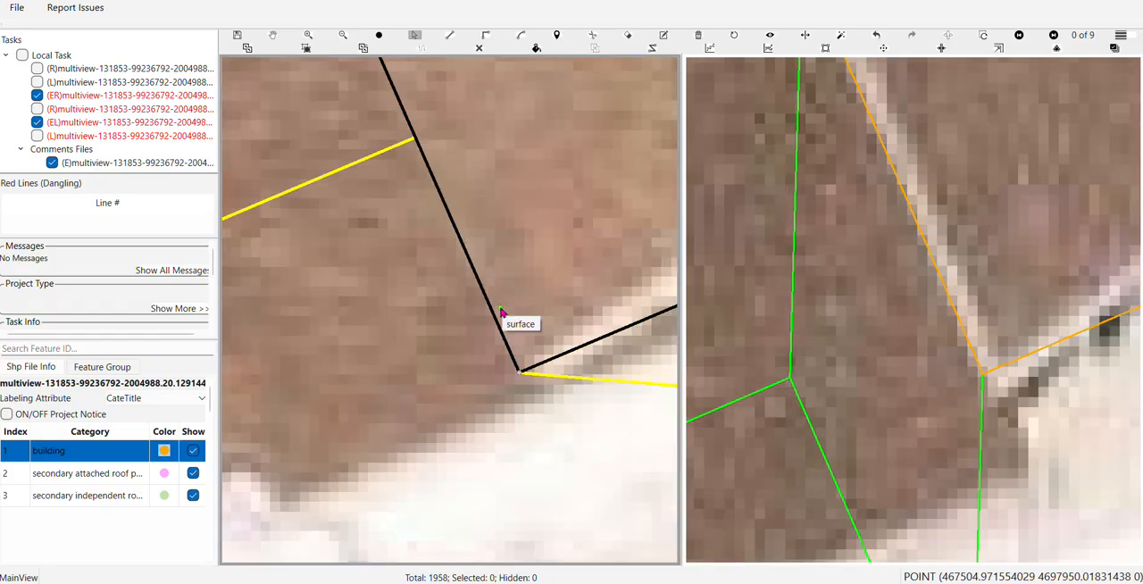
pyautogui.press('Escape')
pyautogui.scroll(-8, 500, 309)
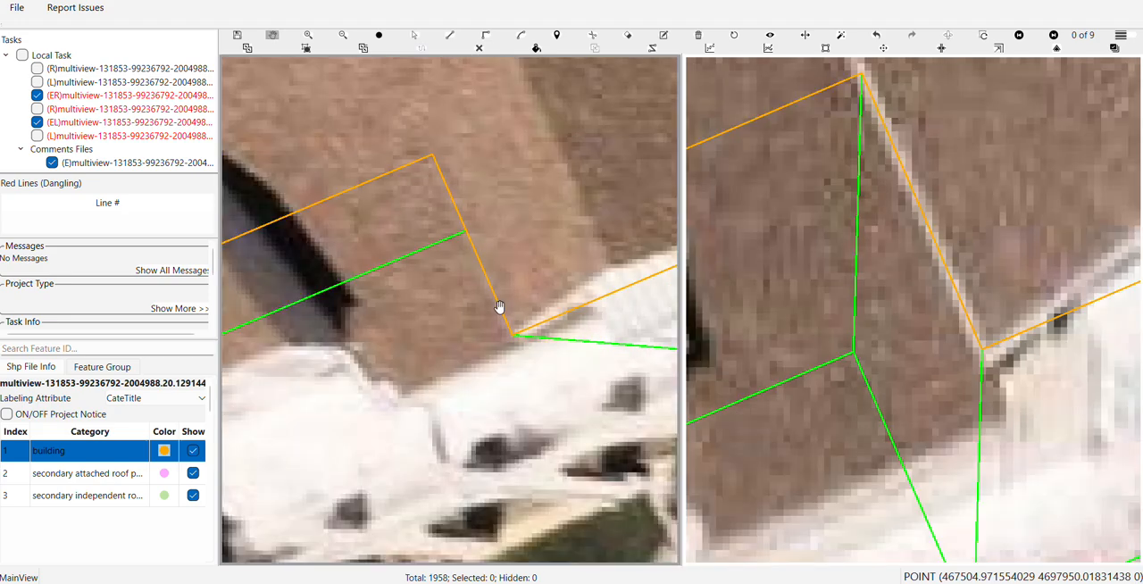
# Check the building's roof and base outlines against the house in views 4, 3 and 1 of 9, ending on view 4
pyautogui.press('Right')
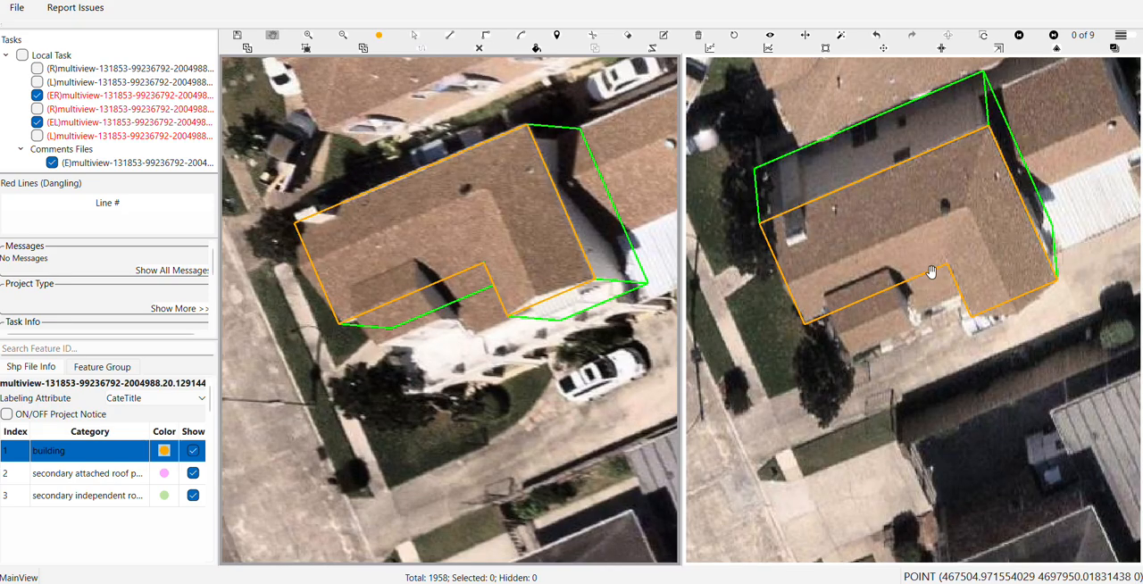
pyautogui.moveTo(925, 283); pyautogui.dragTo(927, 376)
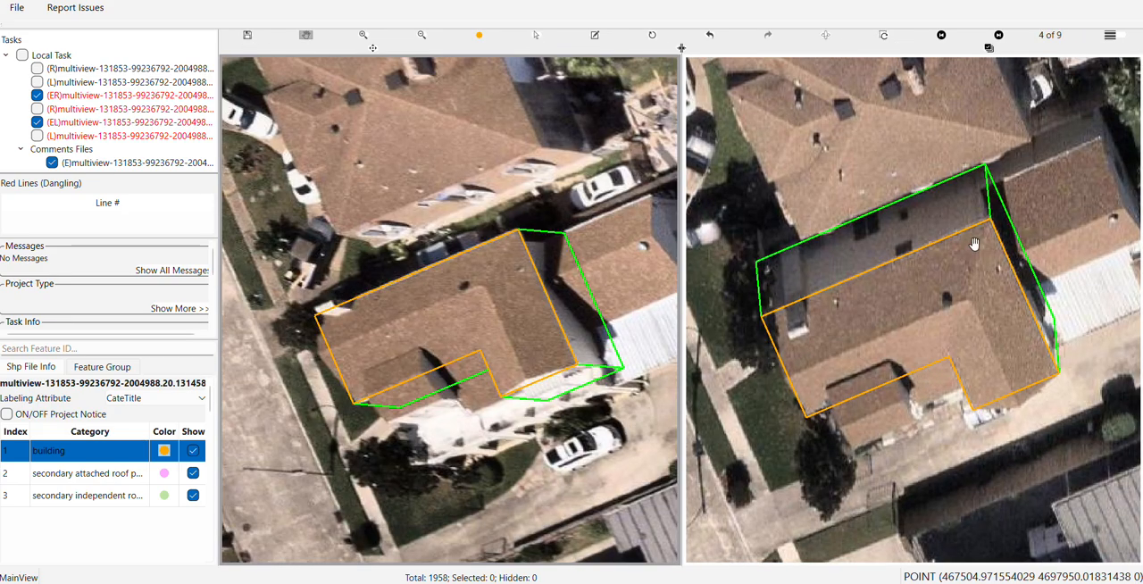
pyautogui.press('Left')
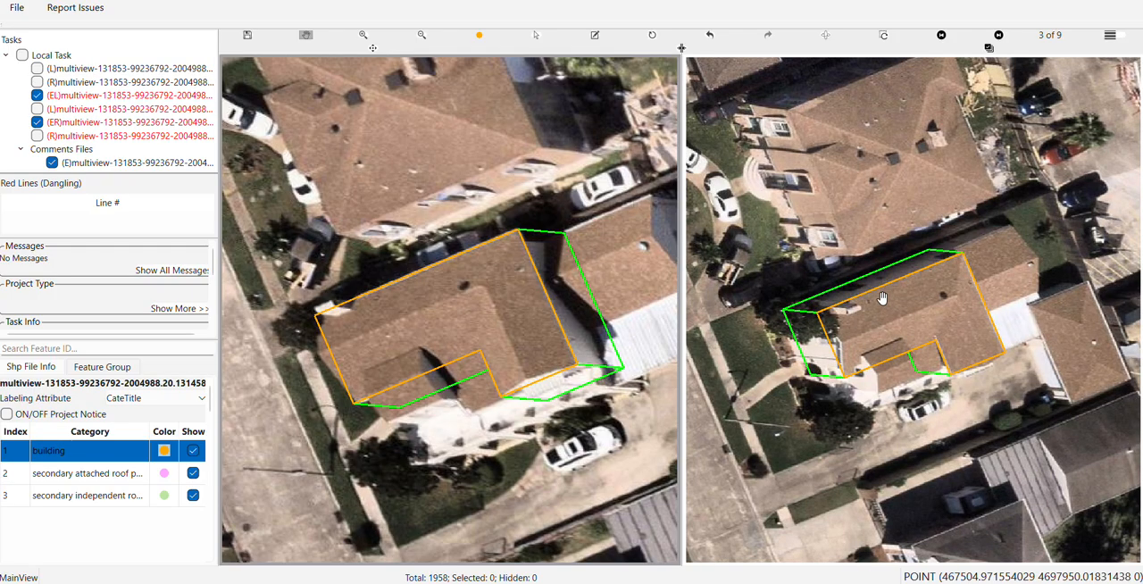
pyautogui.press('Left')
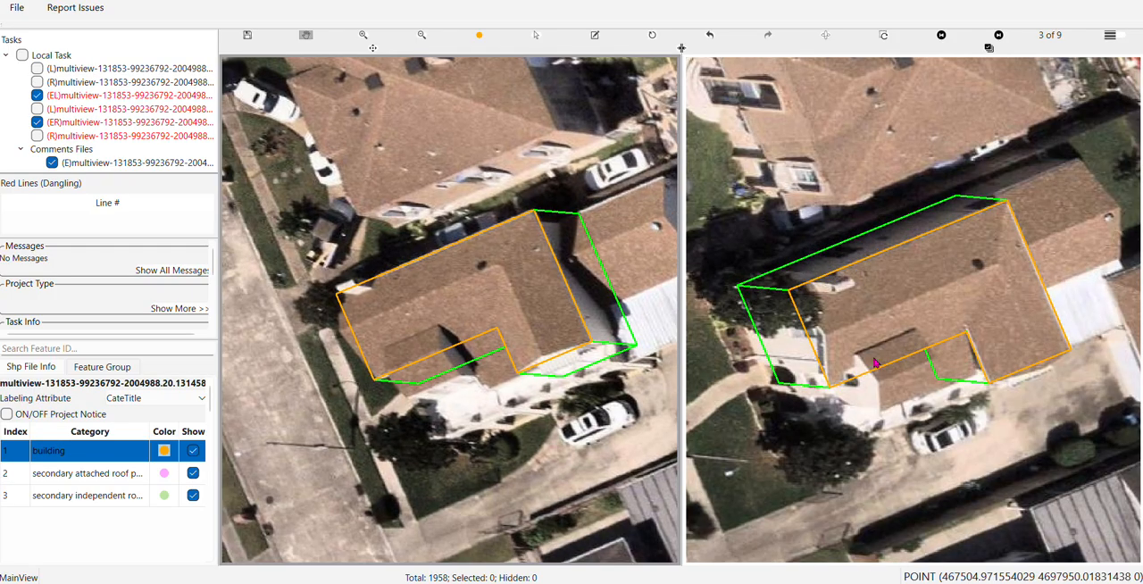
pyautogui.press('Left')
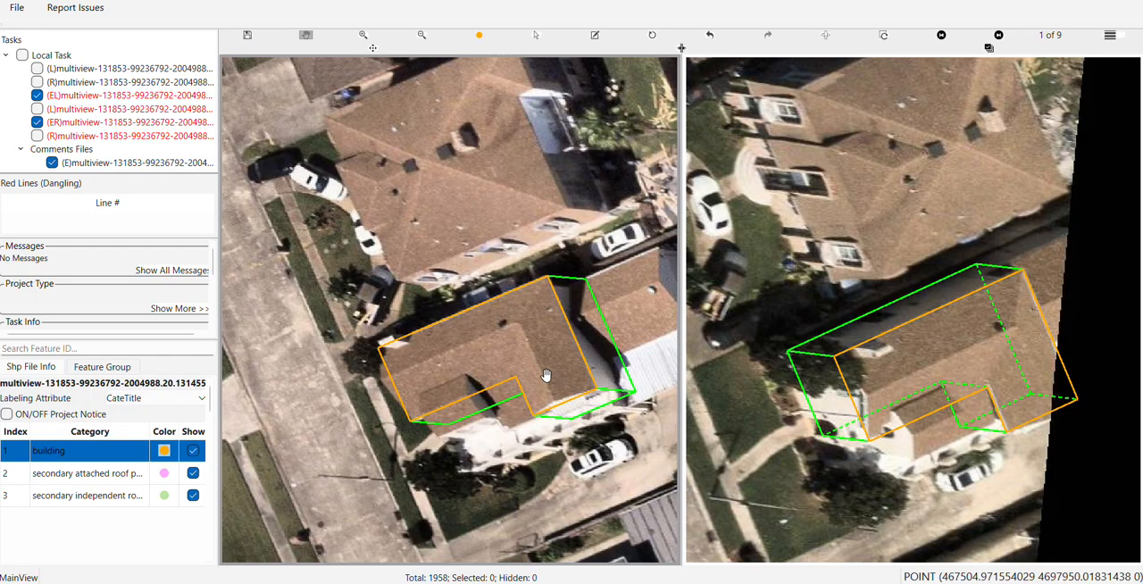
pyautogui.moveTo(556, 238); pyautogui.dragTo(490, 230)
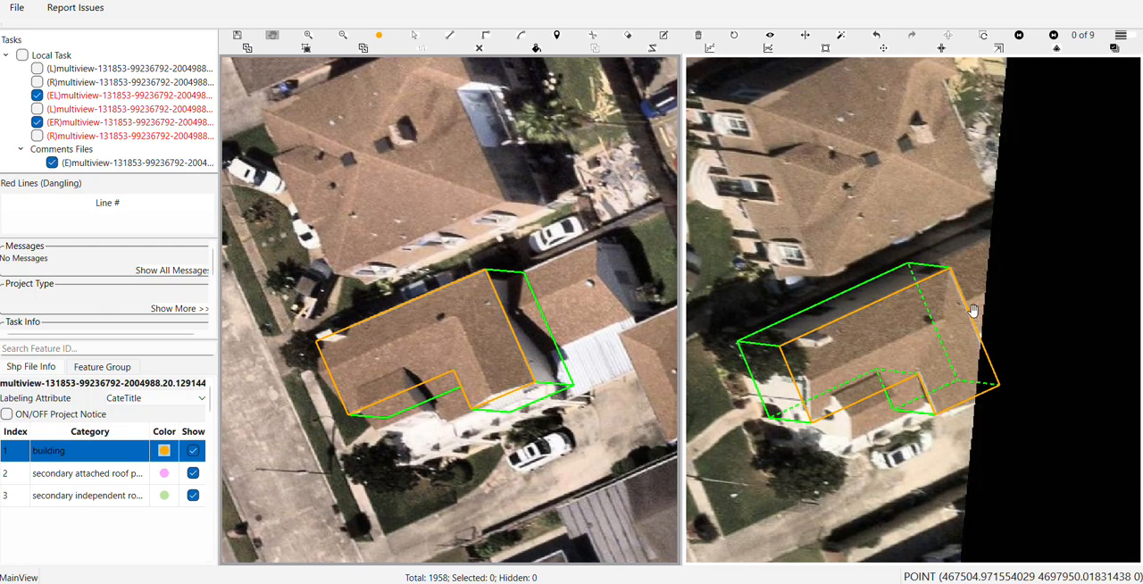
pyautogui.press('Right')
pyautogui.press('Right')
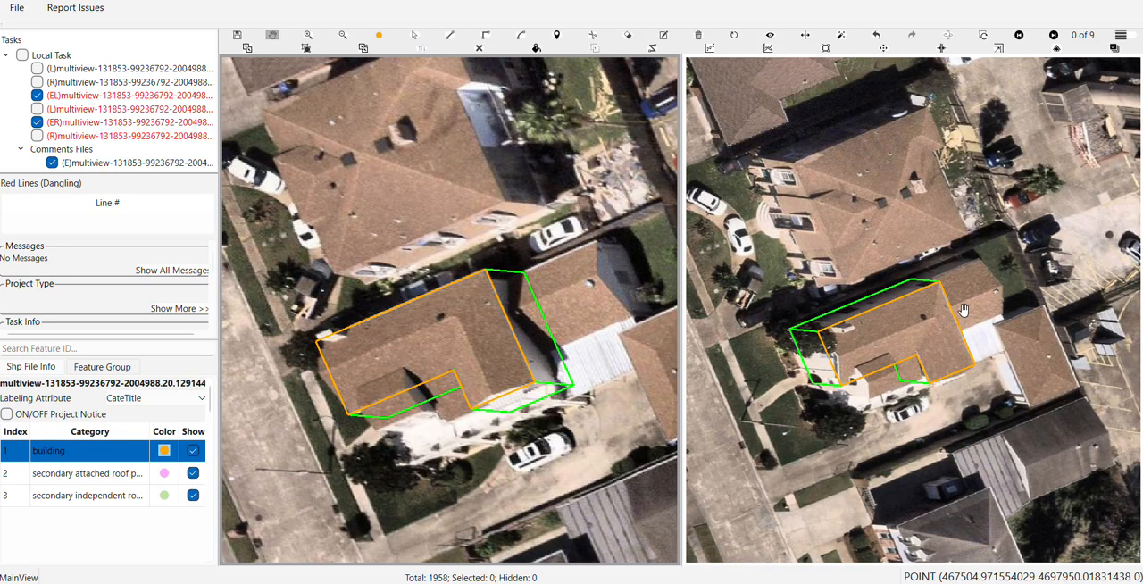
pyautogui.scroll(2, 926, 319)
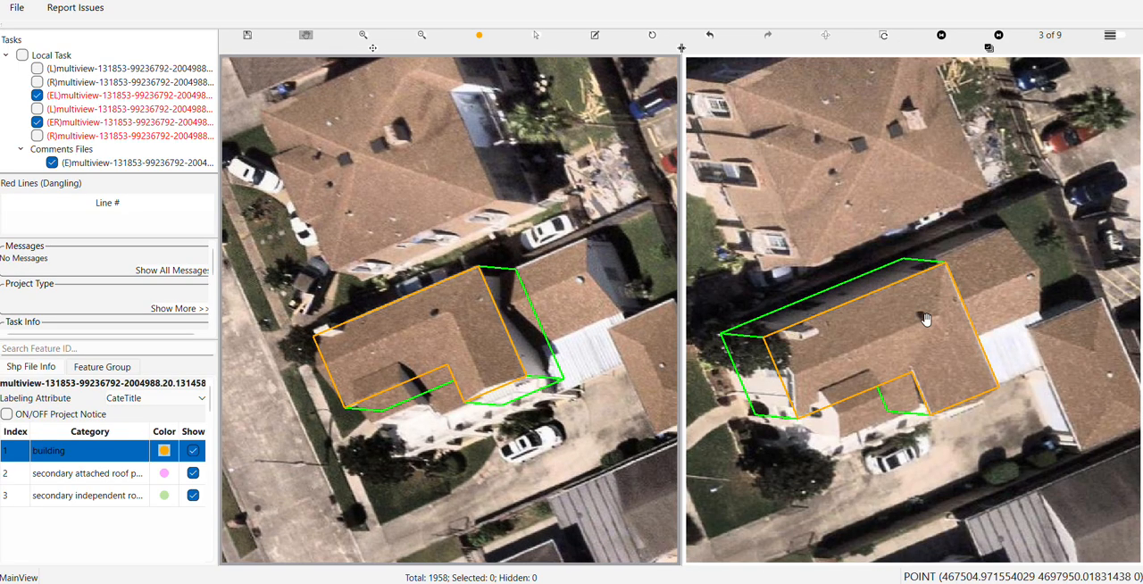
pyautogui.press('Right')
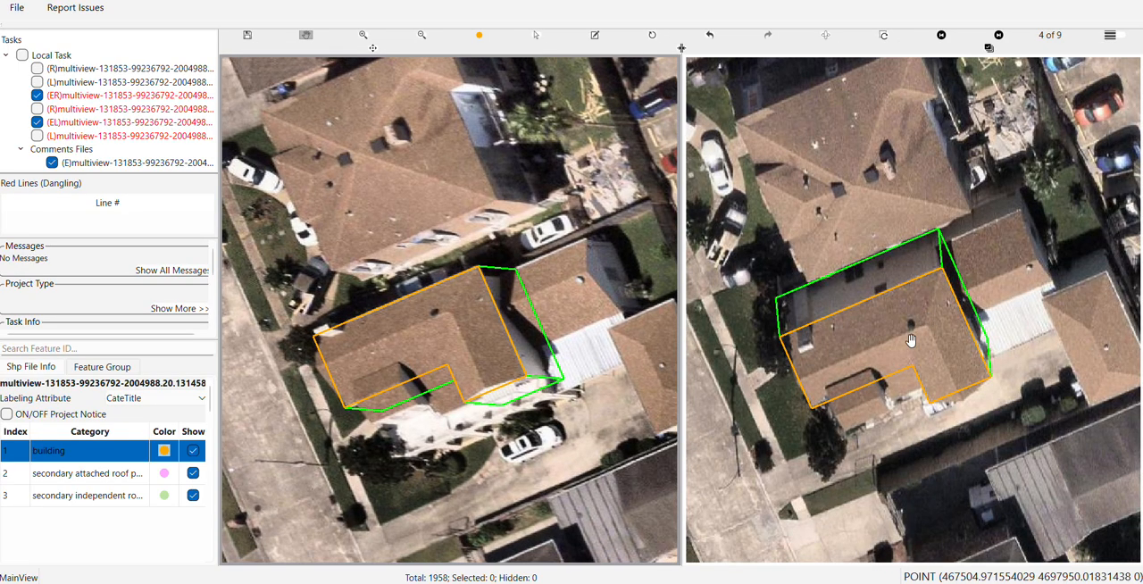
pyautogui.scroll(5, 486, 431)
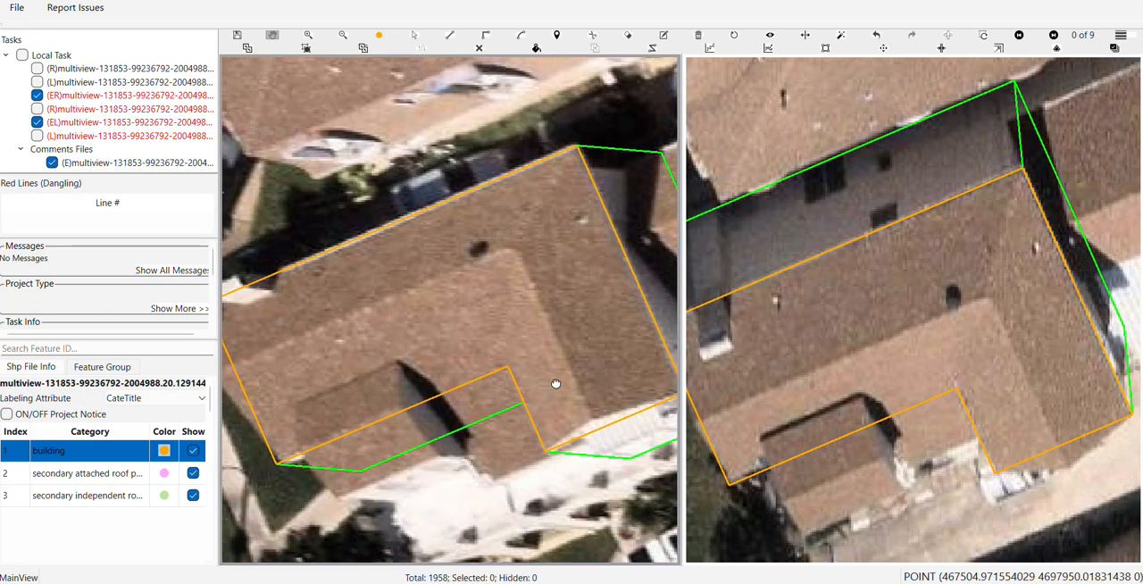
# Draw a ridge line from the roof's ridge corner to the street-side roof end, parallel to the long back roof edge
pyautogui.moveTo(555, 384); pyautogui.dragTo(581, 349)
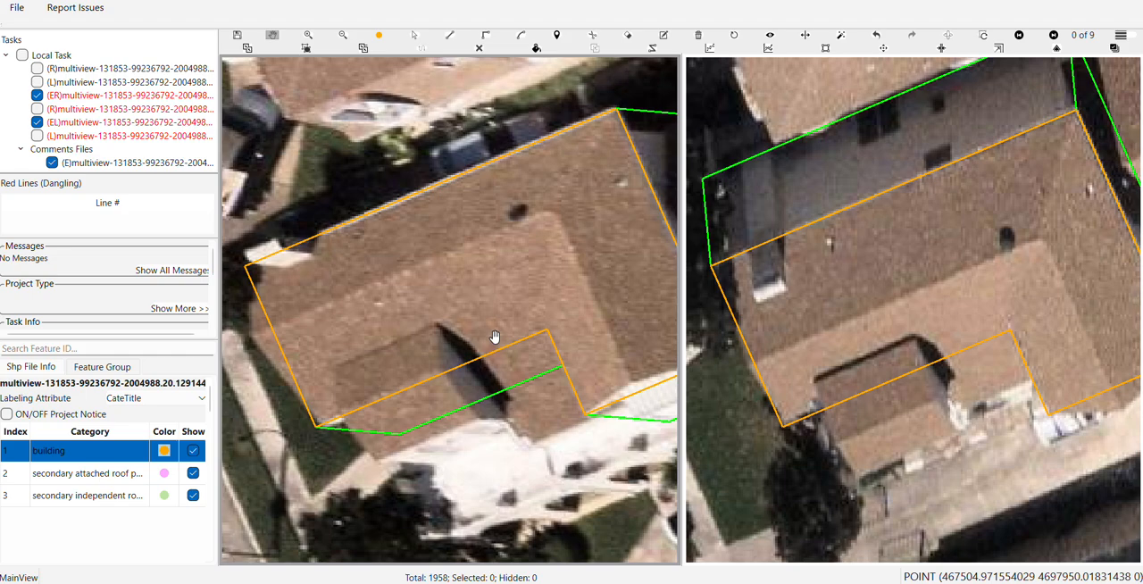
pyautogui.press('s')
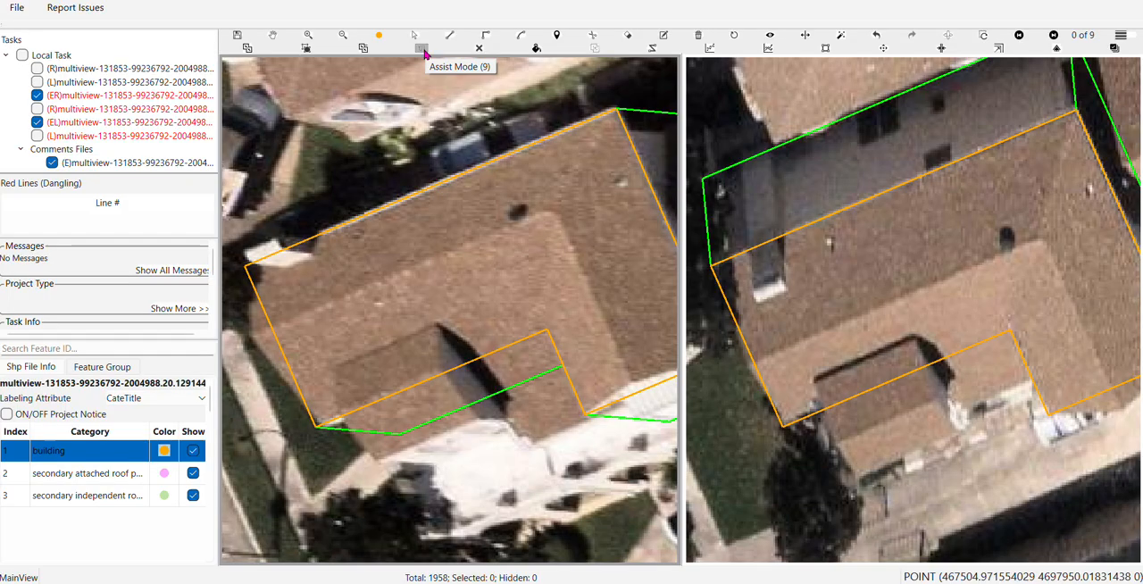
pyautogui.click(553, 212)
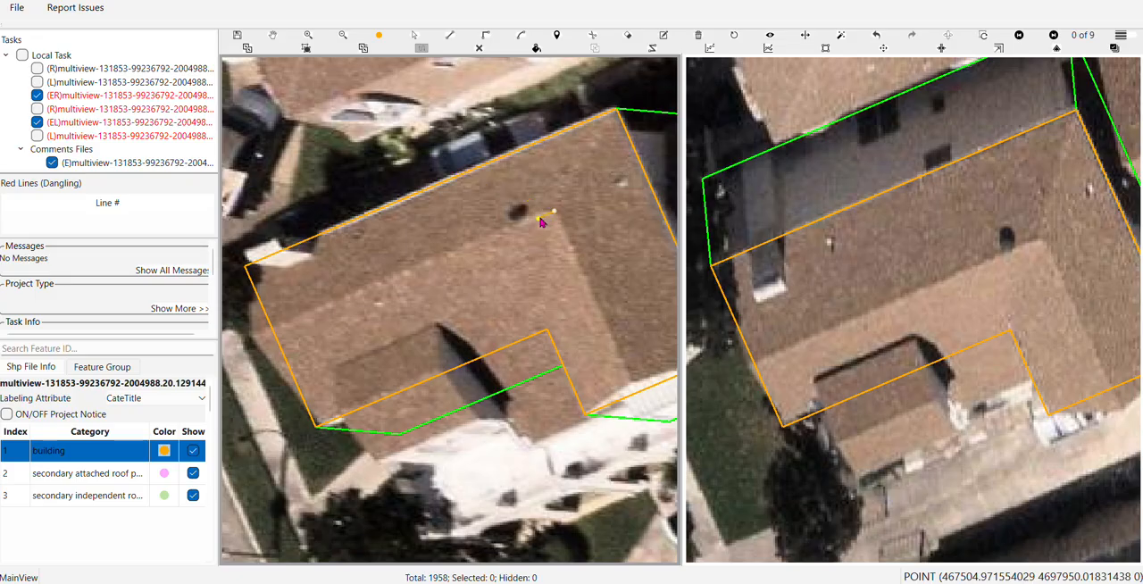
pyautogui.click(465, 181)
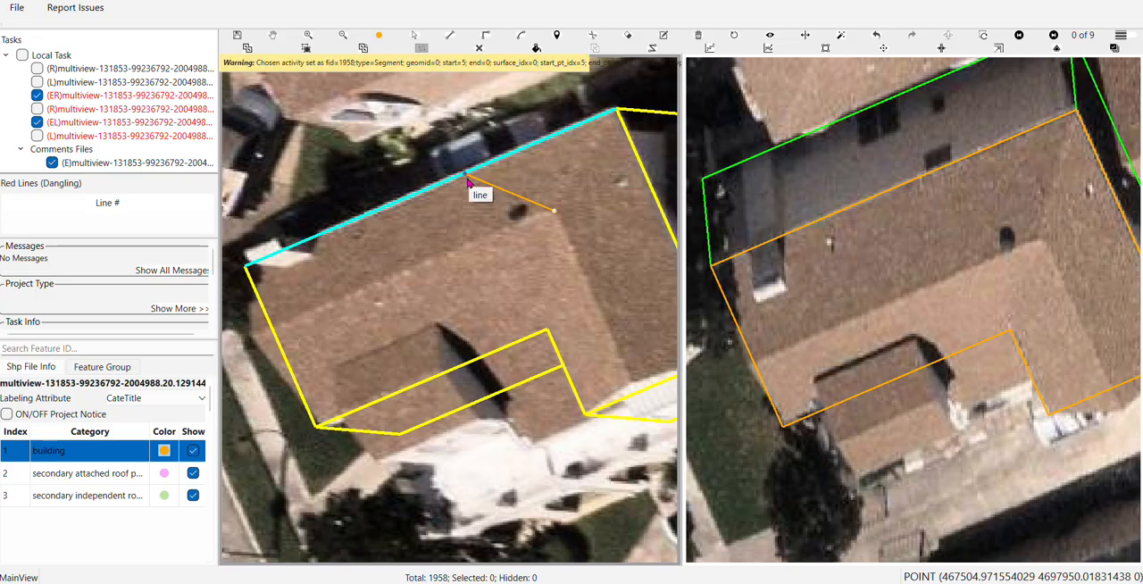
pyautogui.click(465, 180)
pyautogui.click(465, 180)
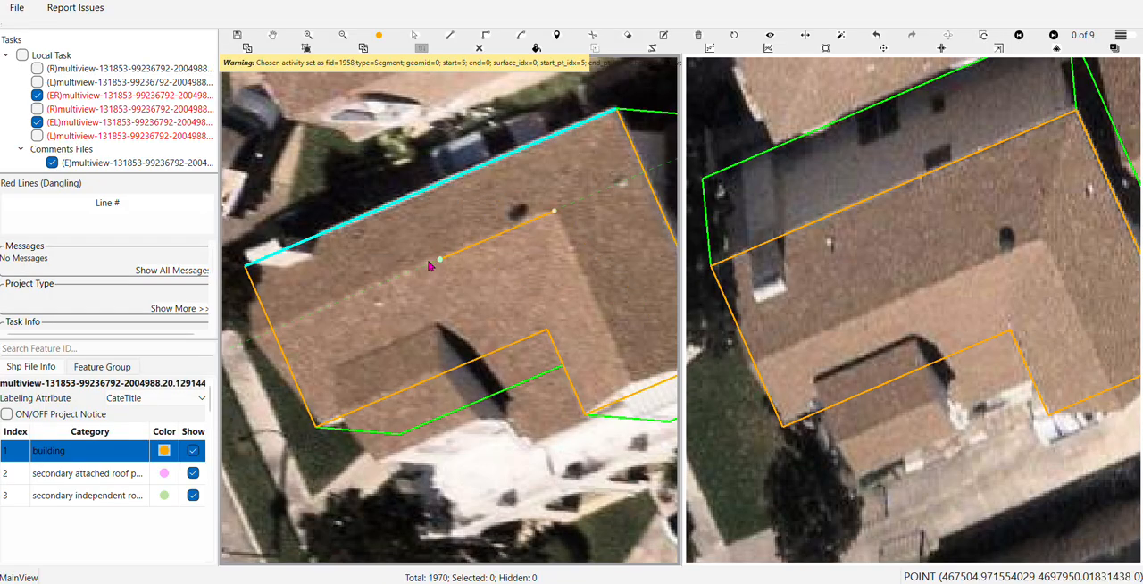
pyautogui.click(337, 297)
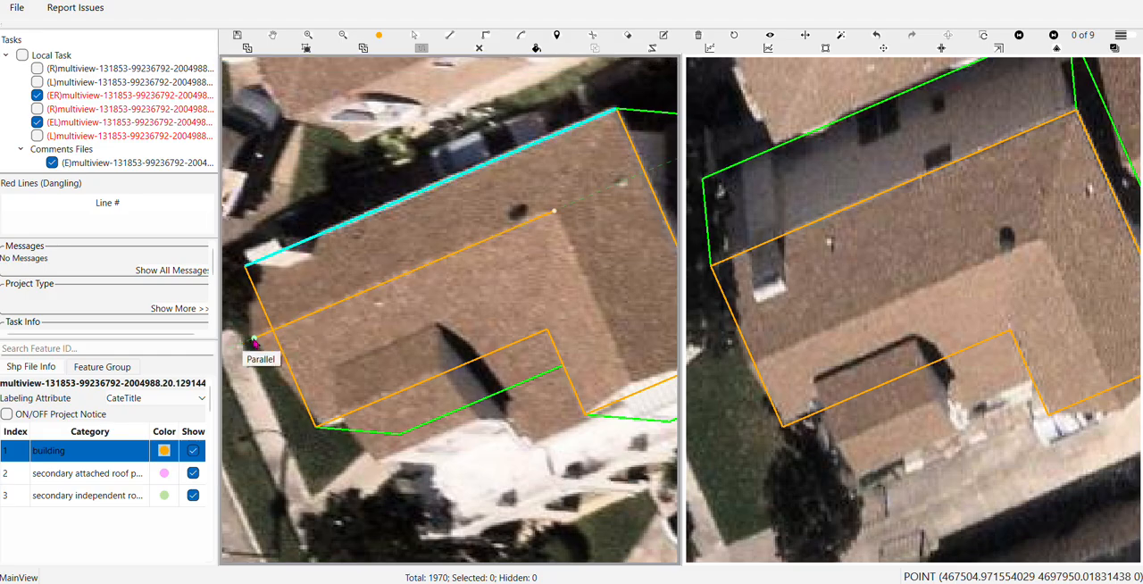
pyautogui.doubleClick(253, 341)
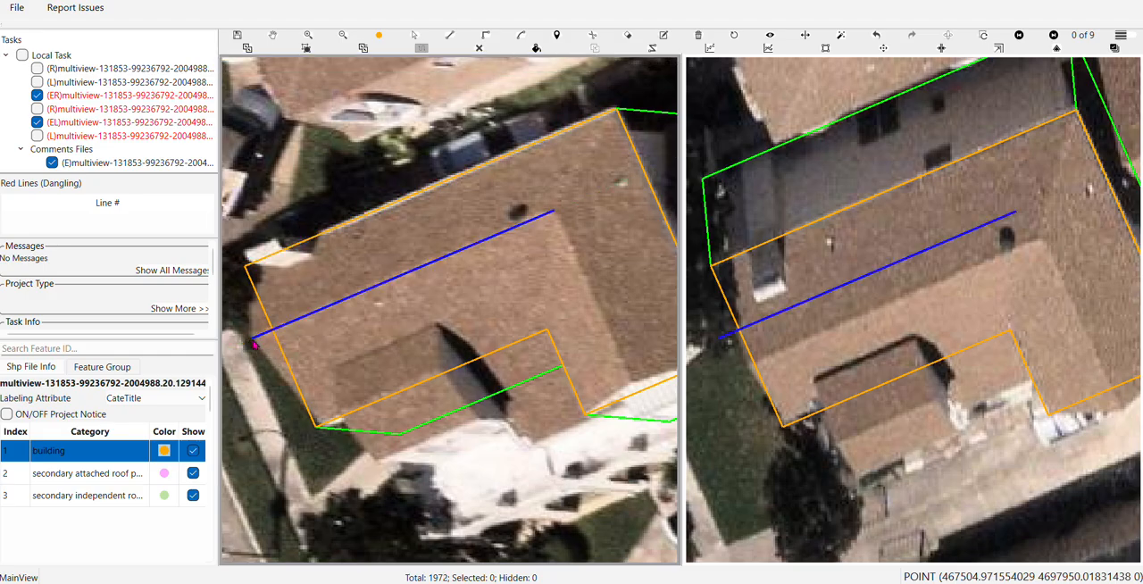
# Check the new ridge line against the roof's color break and ridge corner in view 4 of 9
pyautogui.scroll(5, 816, 298)
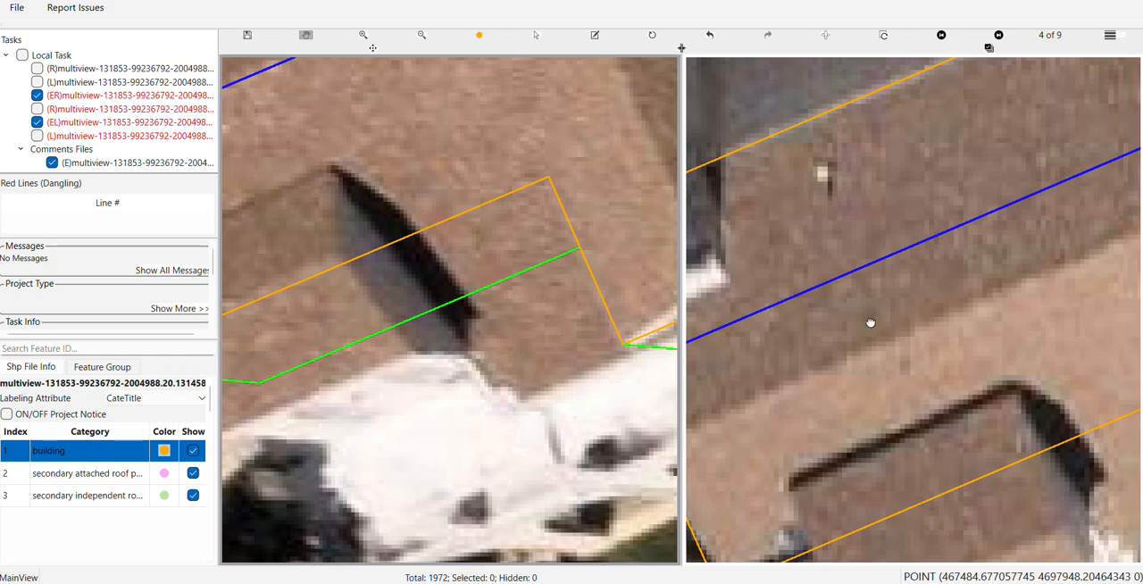
pyautogui.moveTo(870, 323); pyautogui.dragTo(886, 283)
pyautogui.scroll(-2, 886, 284)
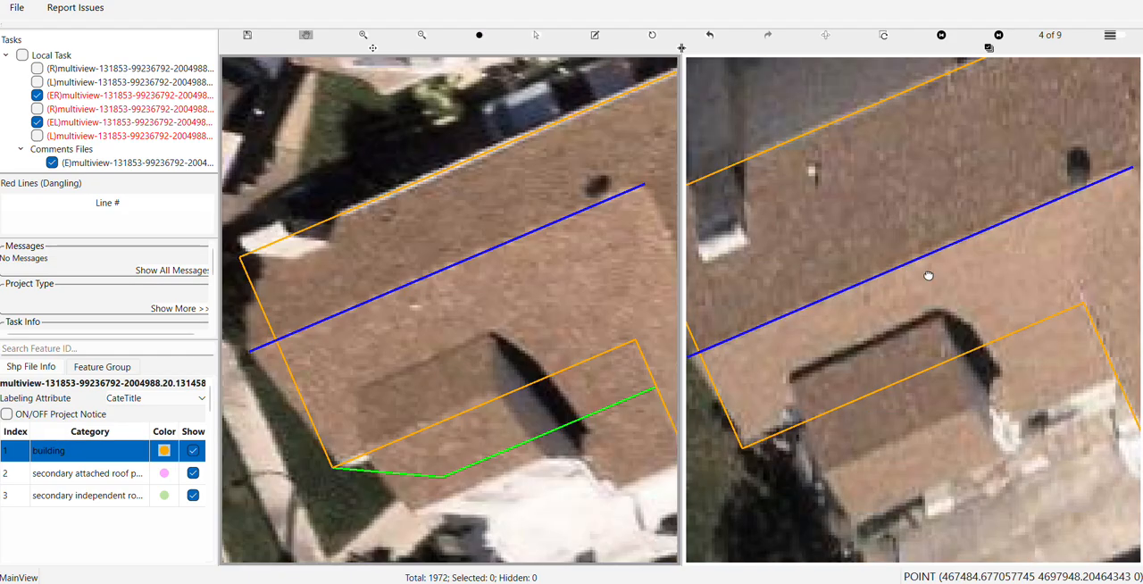
pyautogui.moveTo(1020, 220); pyautogui.dragTo(819, 333)
pyautogui.scroll(2, 880, 319)
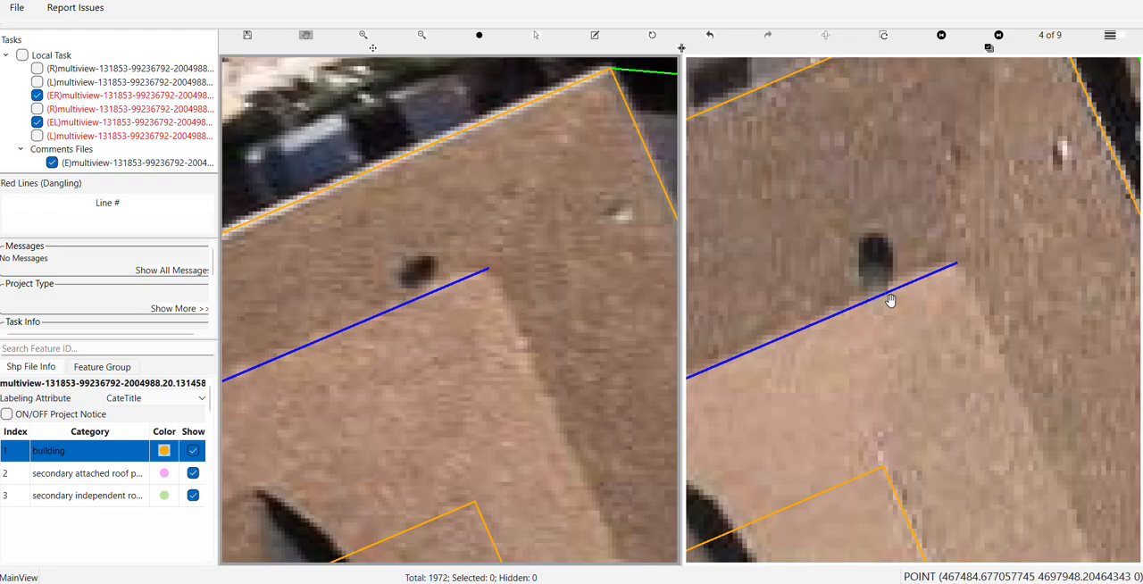
pyautogui.click(891, 294)
pyautogui.scroll(-3, 890, 294)
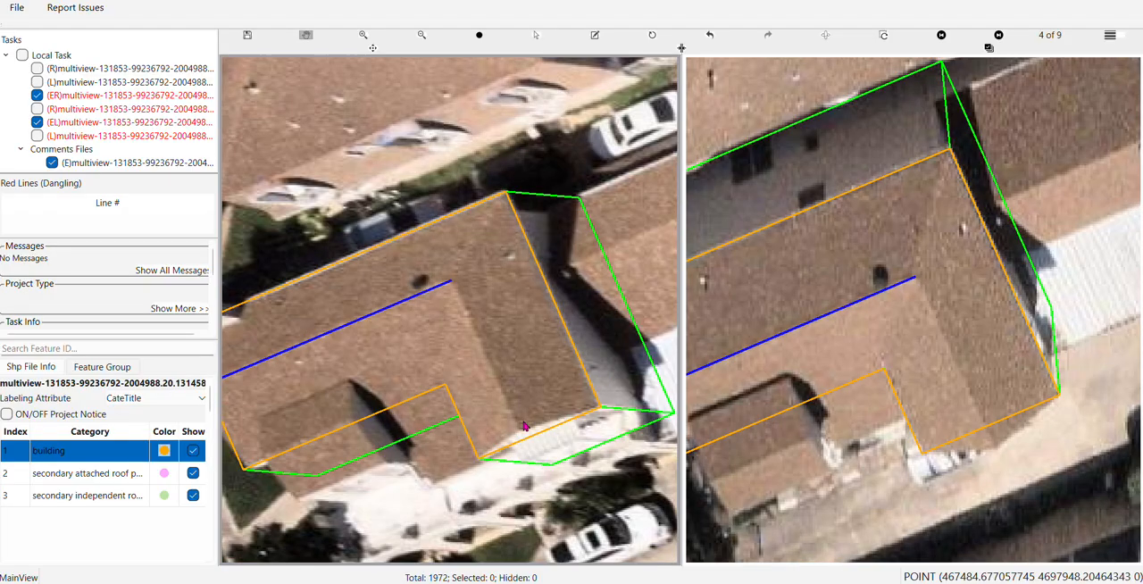
# Compare the ridge line's placement on the roof across all views in the enlarged image grid
pyautogui.hotkey('ctrl', 'f')
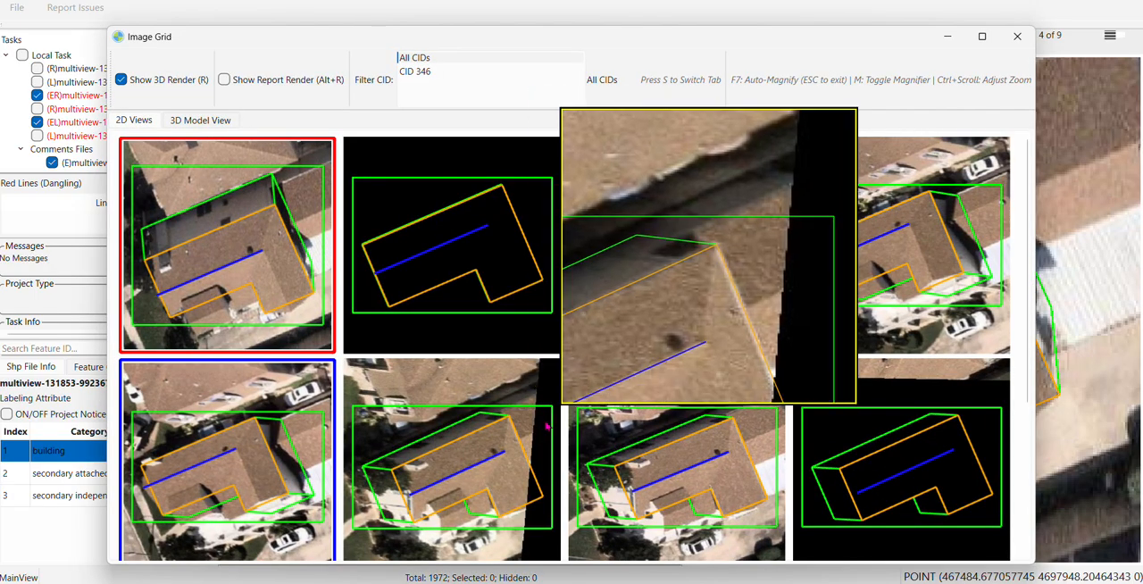
pyautogui.click(981, 35)
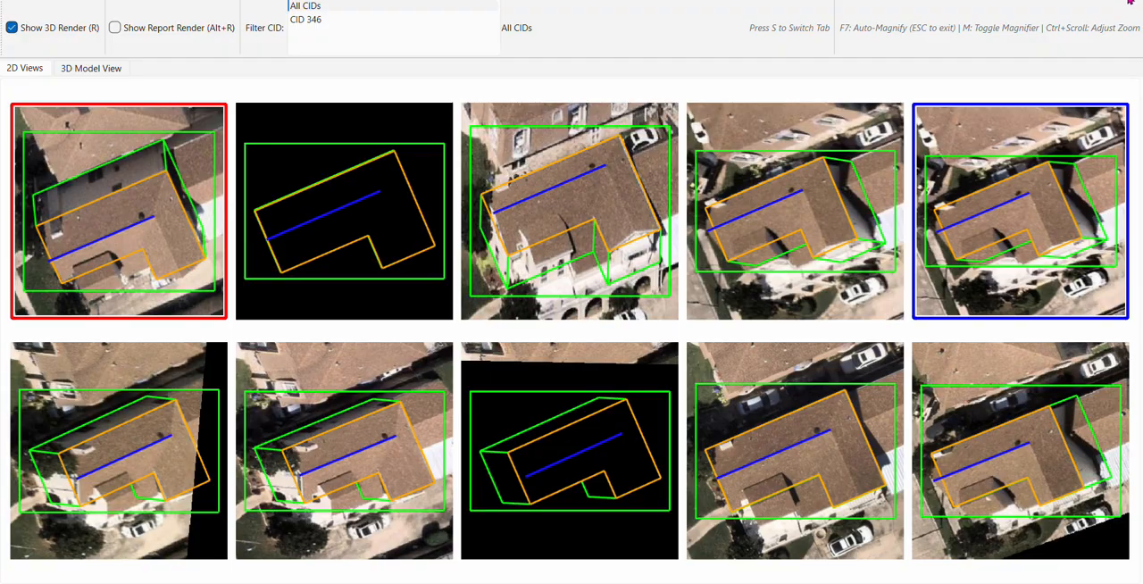
pyautogui.hotkey('alt', 'Tab')
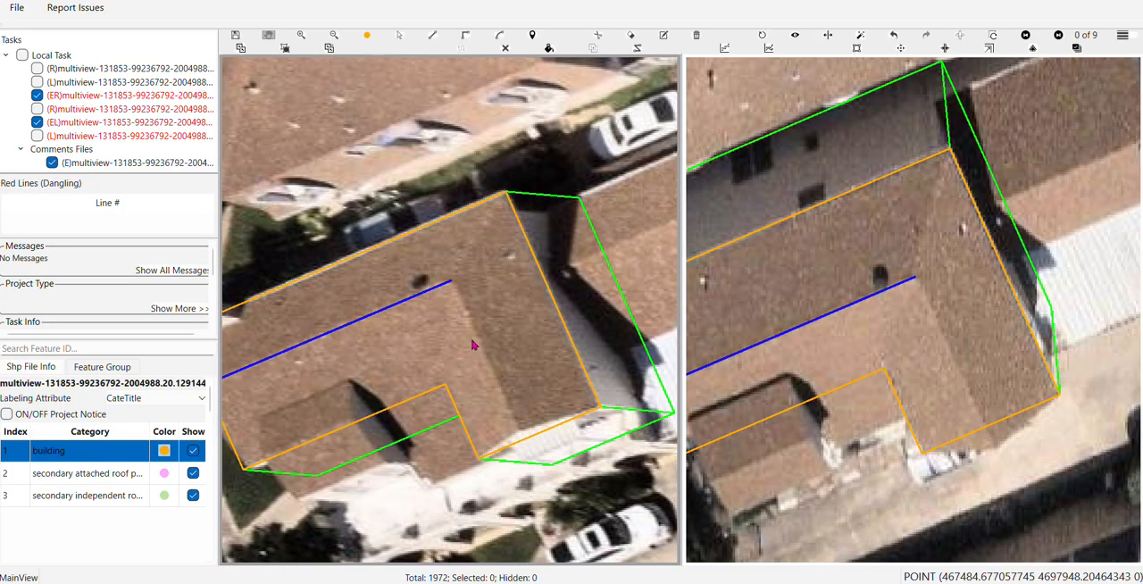
# Draw the second ridge line from the first ridge's inner end to the driveway-side roof end, parallel to the adjacent outer roof edge
pyautogui.scroll(-3, 471, 336)
pyautogui.press('m')
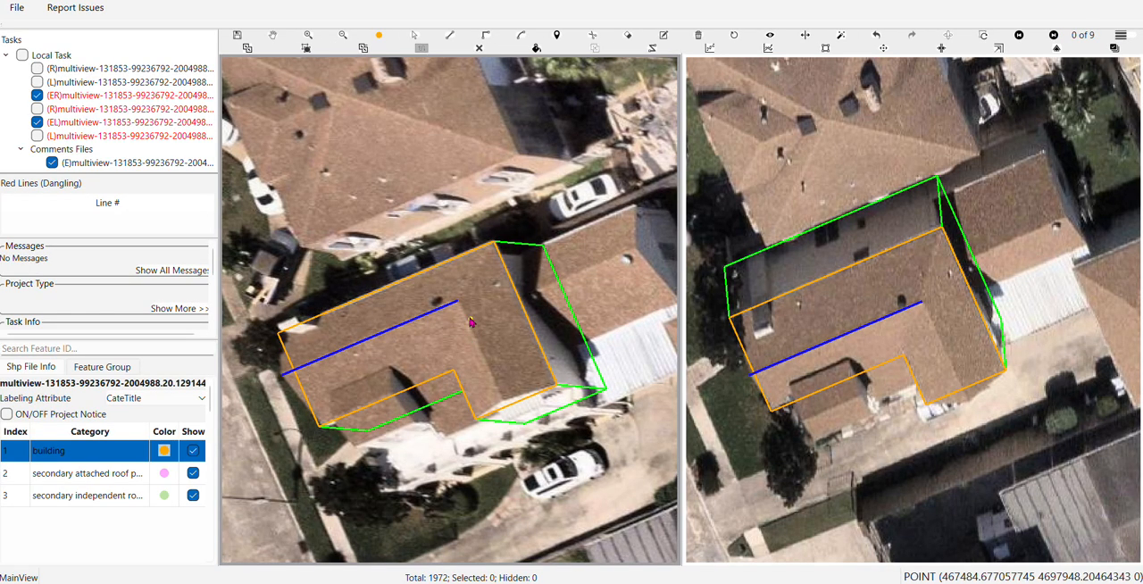
pyautogui.scroll(5, 464, 316)
pyautogui.click(451, 288)
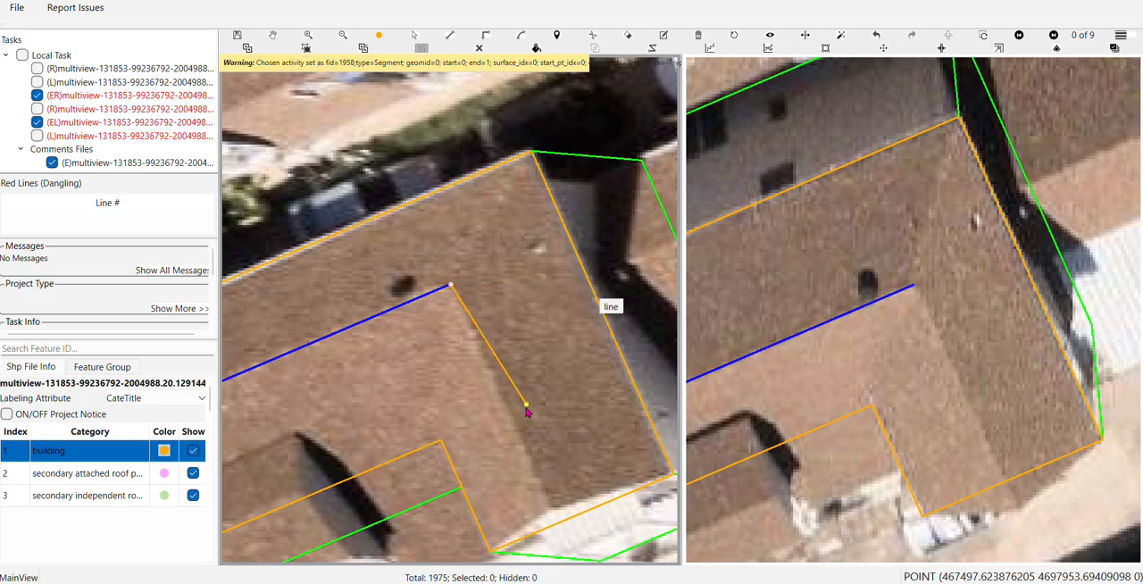
pyautogui.click(552, 511)
pyautogui.moveTo(537, 368); pyautogui.dragTo(533, 198)
pyautogui.scroll(-2, 533, 196)
pyautogui.scroll(-1, 533, 195)
pyautogui.moveTo(429, 268); pyautogui.dragTo(463, 295)
# Check the building's filled surfaces to see whether the roof is divided along the ridge lines
pyautogui.press('f')
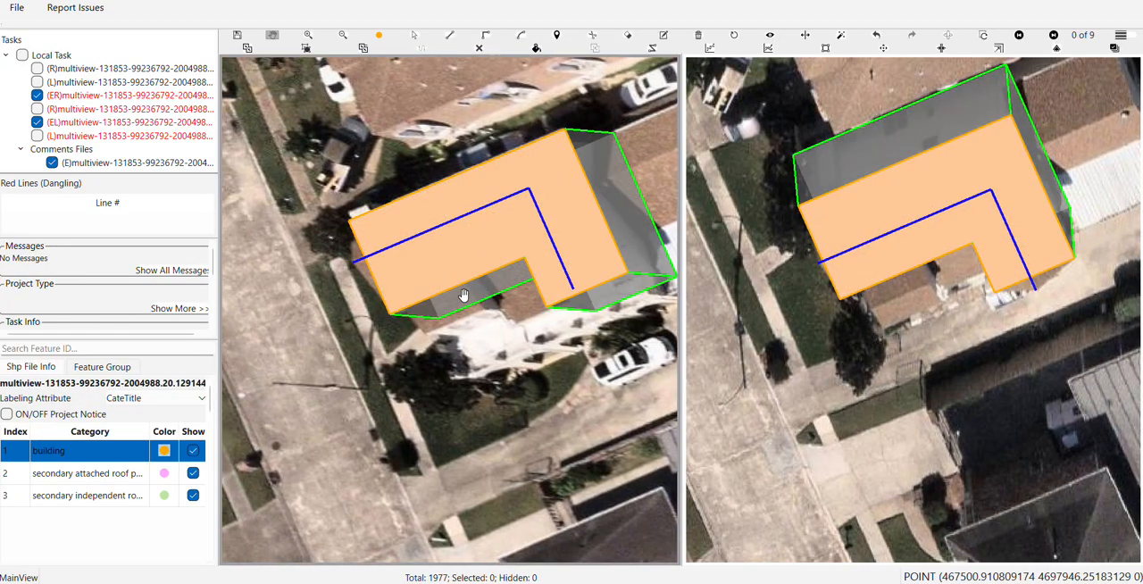
pyautogui.press('f')
pyautogui.press('f')
pyautogui.press('f')
# Trace the street-side gable face by connecting the first ridge's outer end with both roof corners at that end
pyautogui.scroll(2, 399, 265)
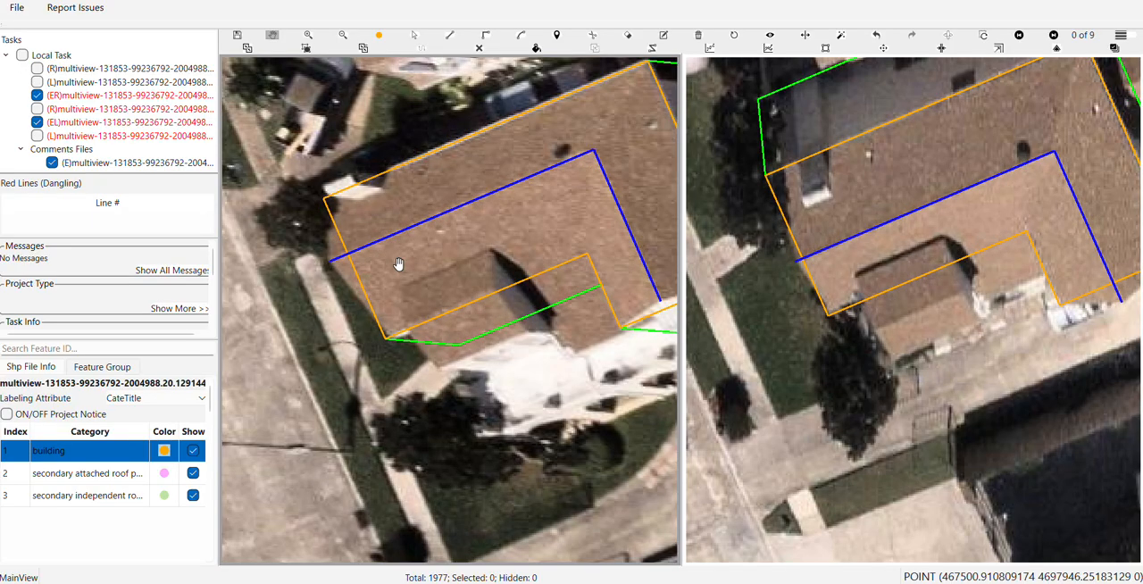
pyautogui.press('l')
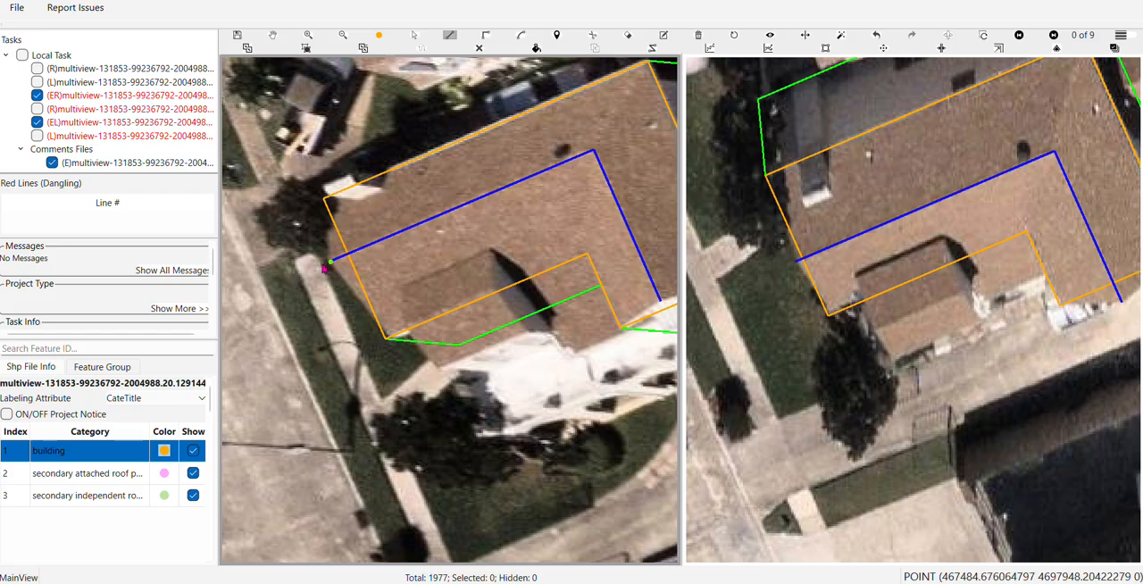
pyautogui.click(331, 262)
pyautogui.click(327, 204)
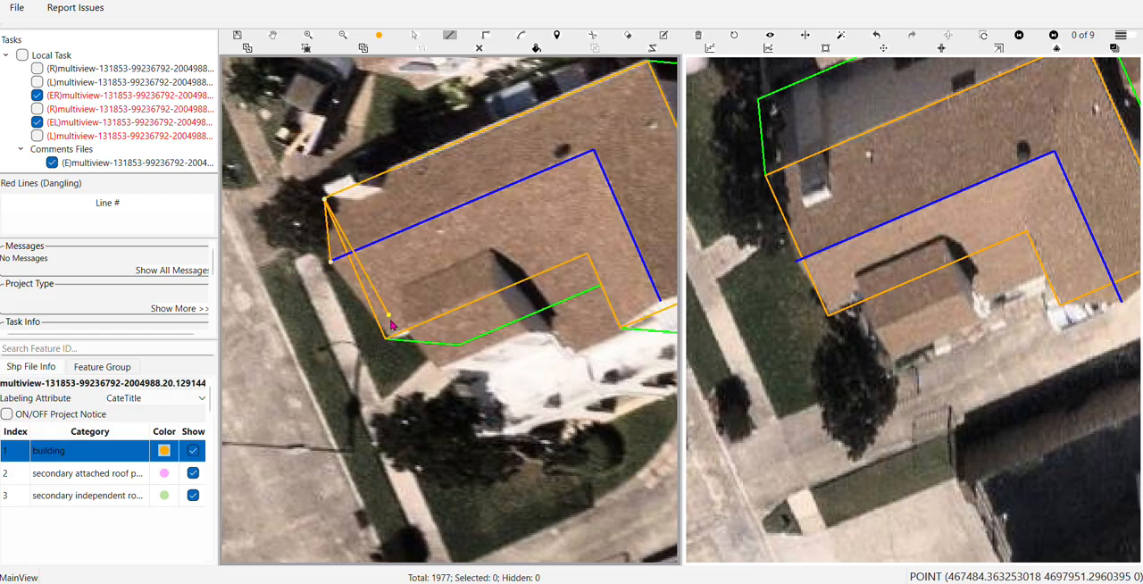
pyautogui.click(387, 341)
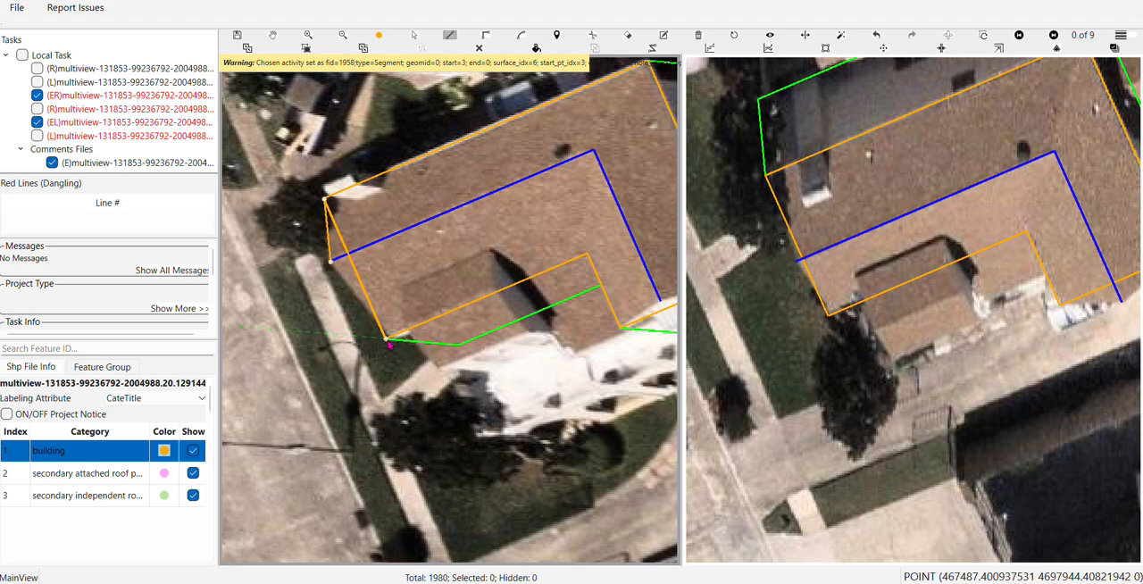
pyautogui.rightClick(387, 338)
pyautogui.scroll(-2, 387, 330)
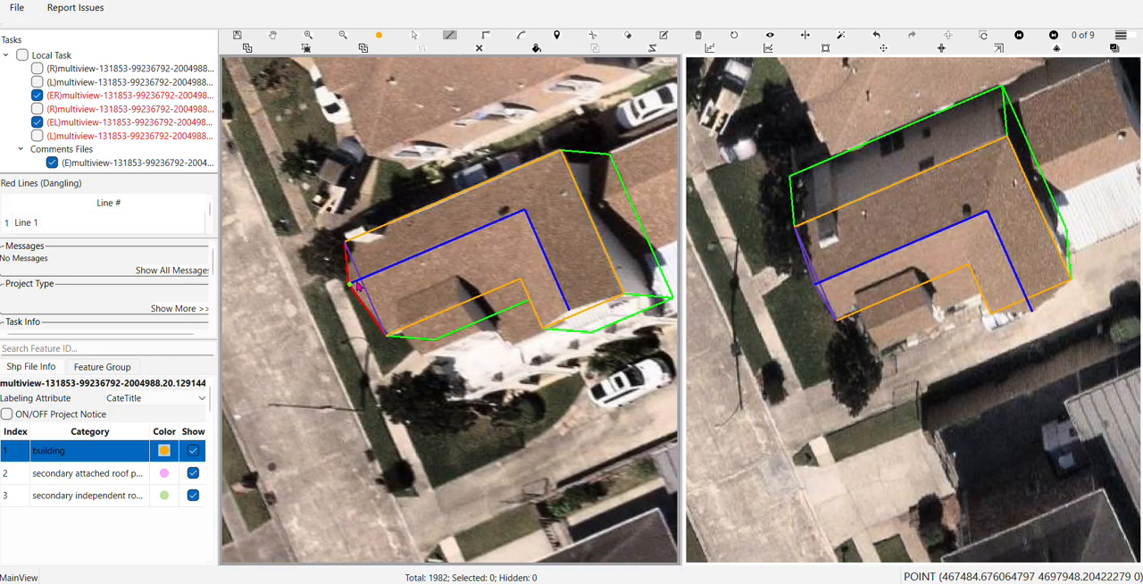
# Trace the back roof face from the first ridge through the ridge corner and outer roof corner to the street-side corner
pyautogui.click(355, 284)
pyautogui.click(561, 152)
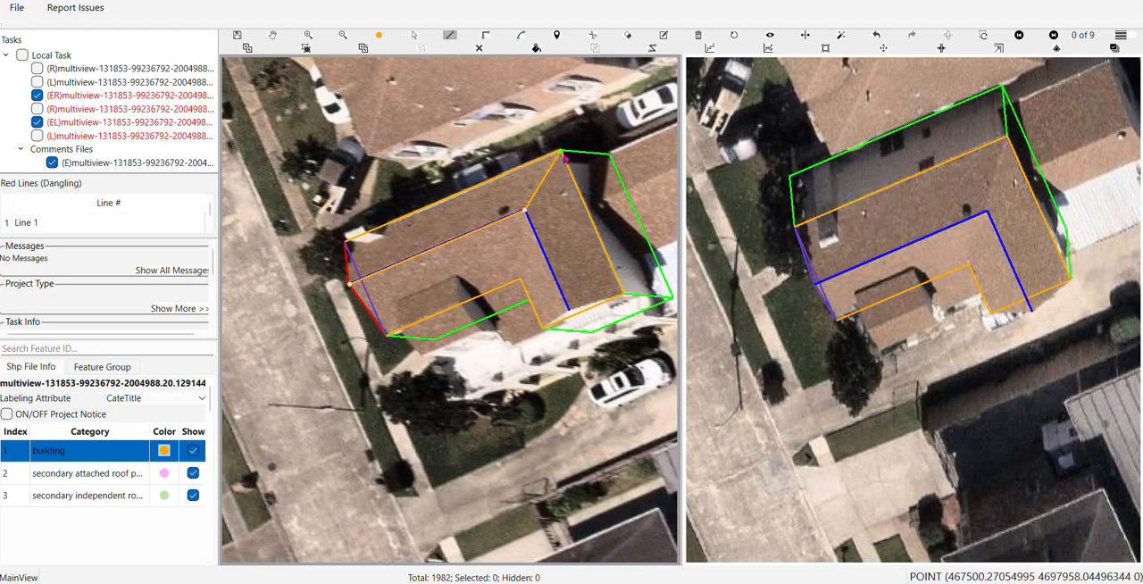
pyautogui.click(347, 244)
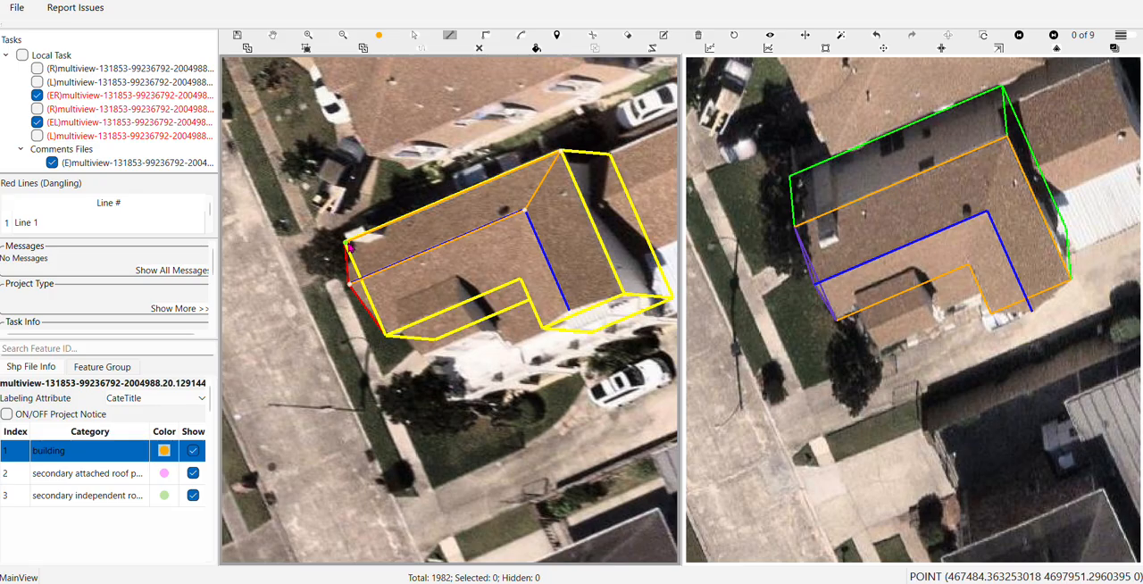
pyautogui.click(350, 248)
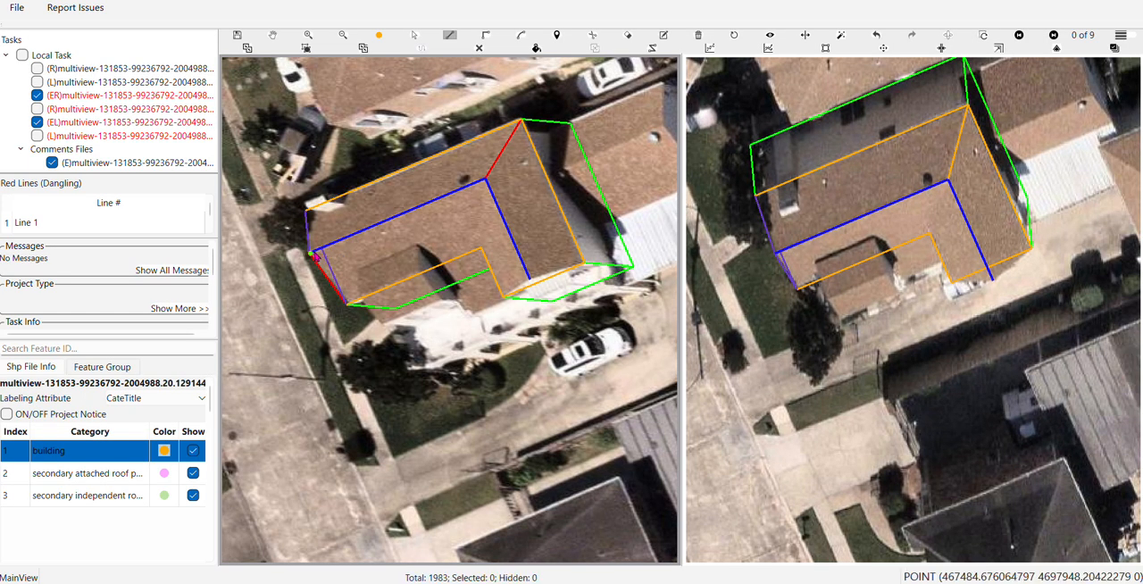
# Trace the two inner roof faces between the ridge lines and the notch, sharing a valley line from ridge corner to notch corner
pyautogui.click(485, 179)
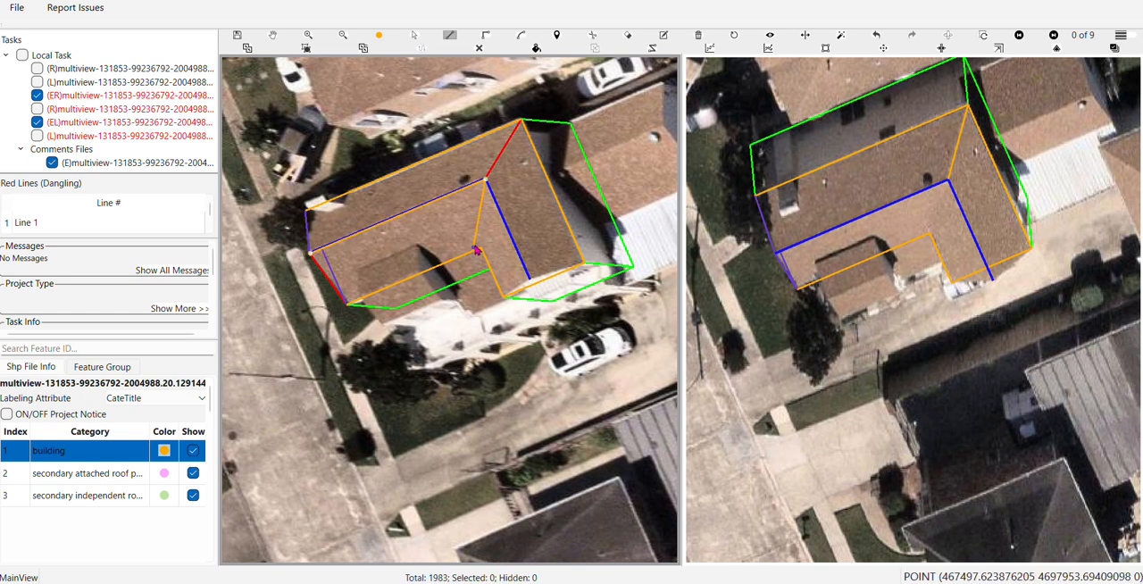
pyautogui.click(481, 250)
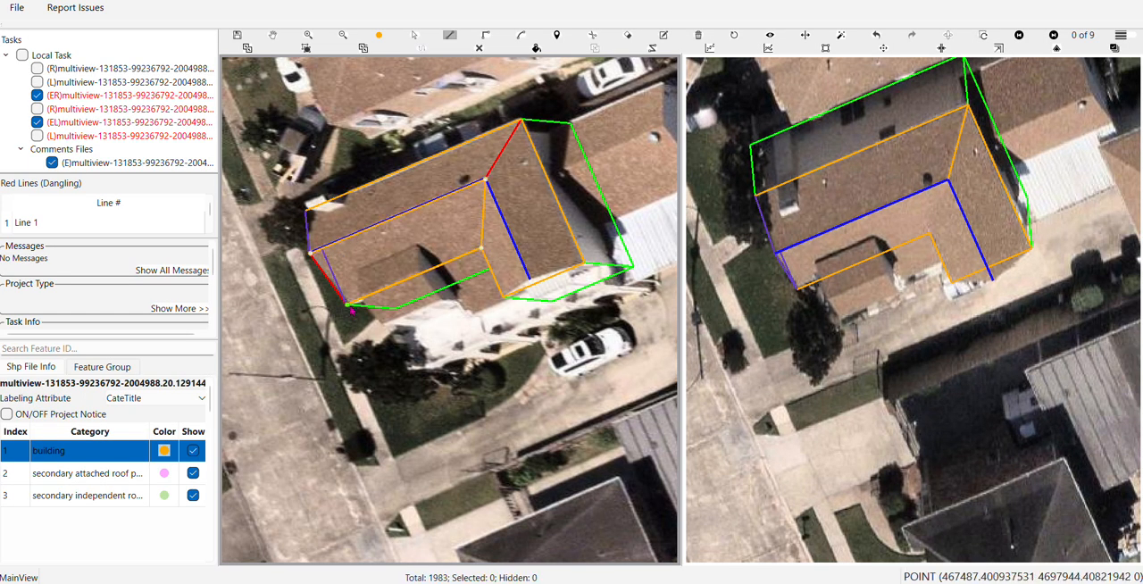
pyautogui.click(311, 251)
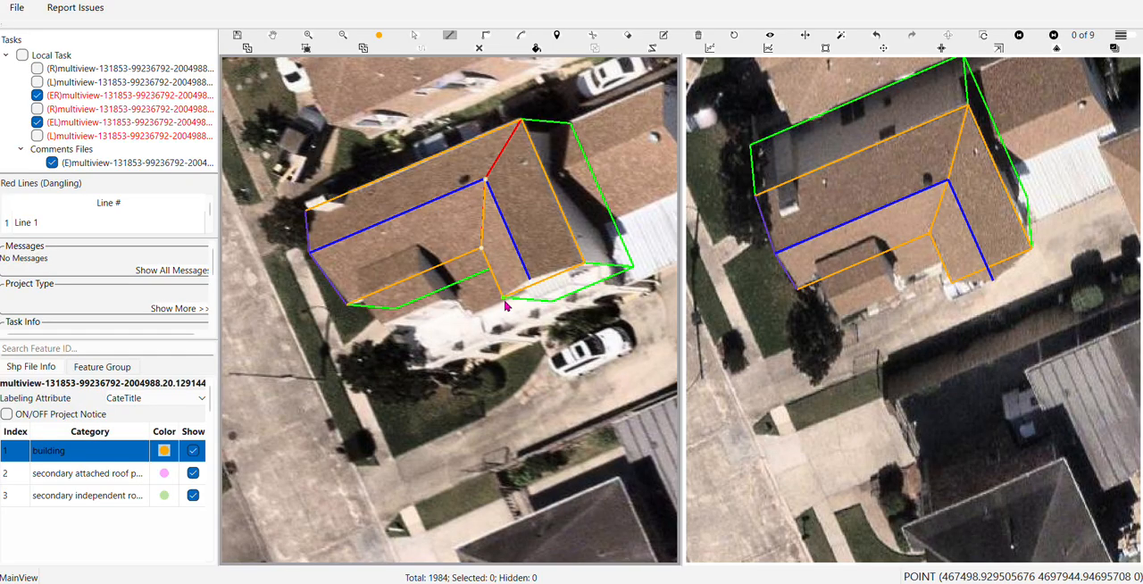
pyautogui.click(529, 282)
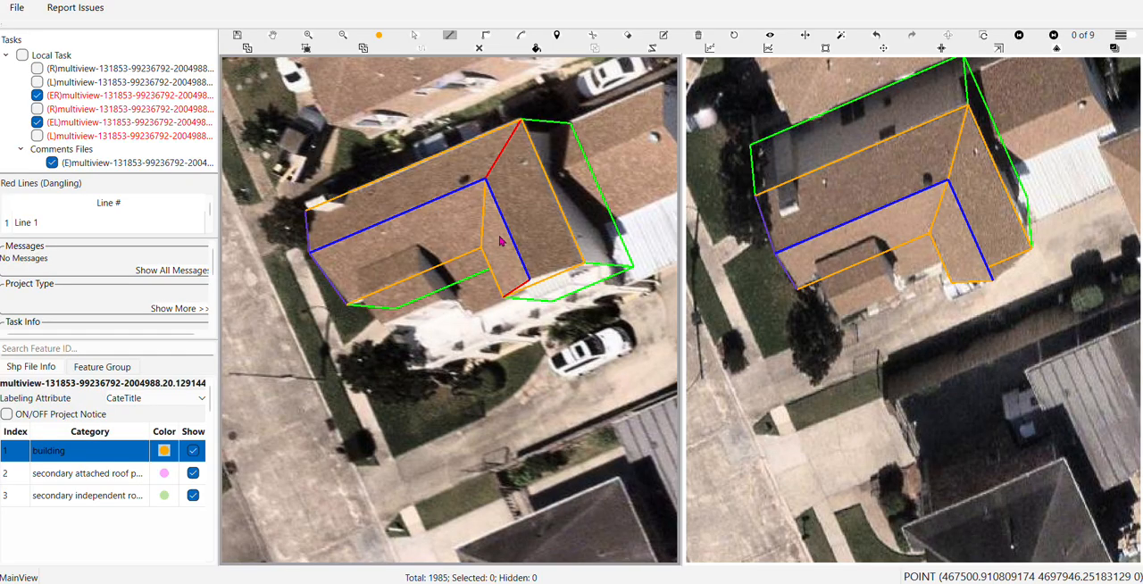
# Check the filled surfaces for the roof face that is still missing
pyautogui.press('h')
pyautogui.moveTo(523, 223); pyautogui.dragTo(468, 271)
pyautogui.press('f')
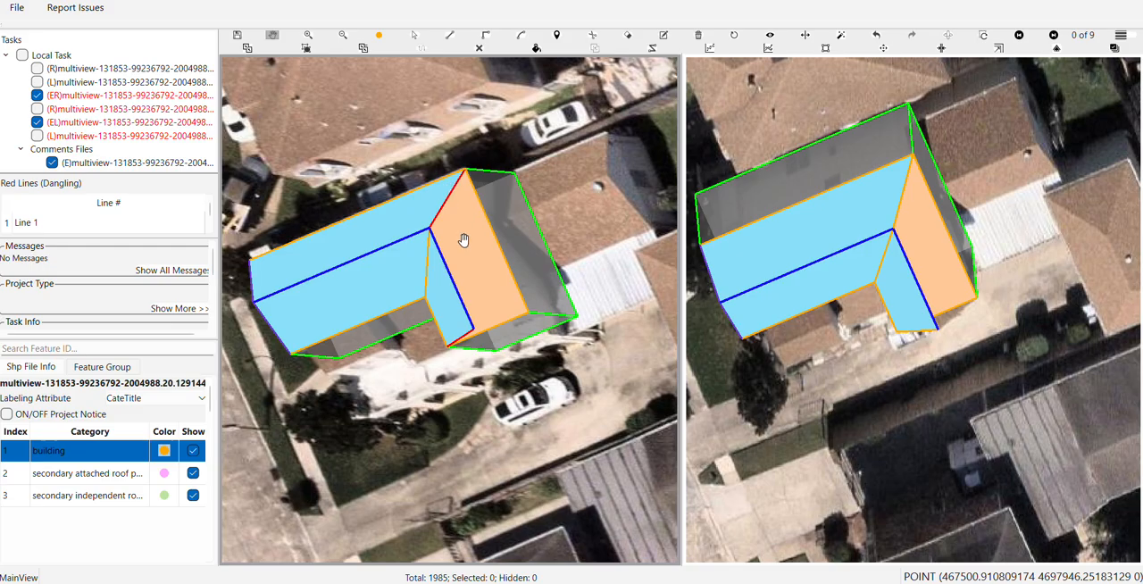
pyautogui.press('f')
pyautogui.press('f')
pyautogui.press('f')
# Trace the remaining outer roof face between the second ridge line and the adjacent outer roof edge
pyautogui.press('l')
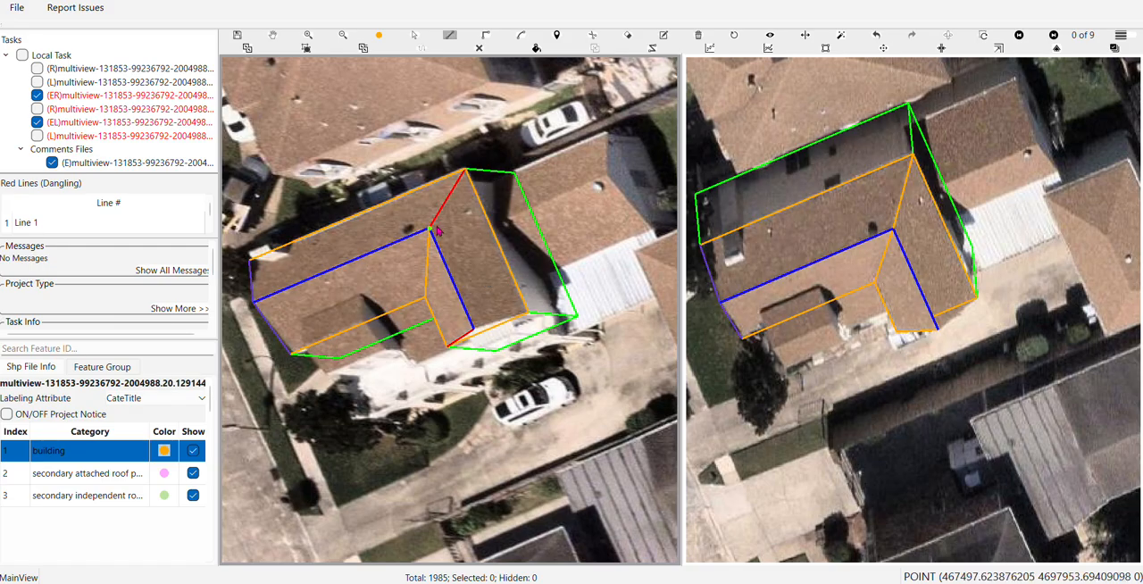
pyautogui.click(529, 314)
pyautogui.click(475, 329)
pyautogui.rightClick(476, 330)
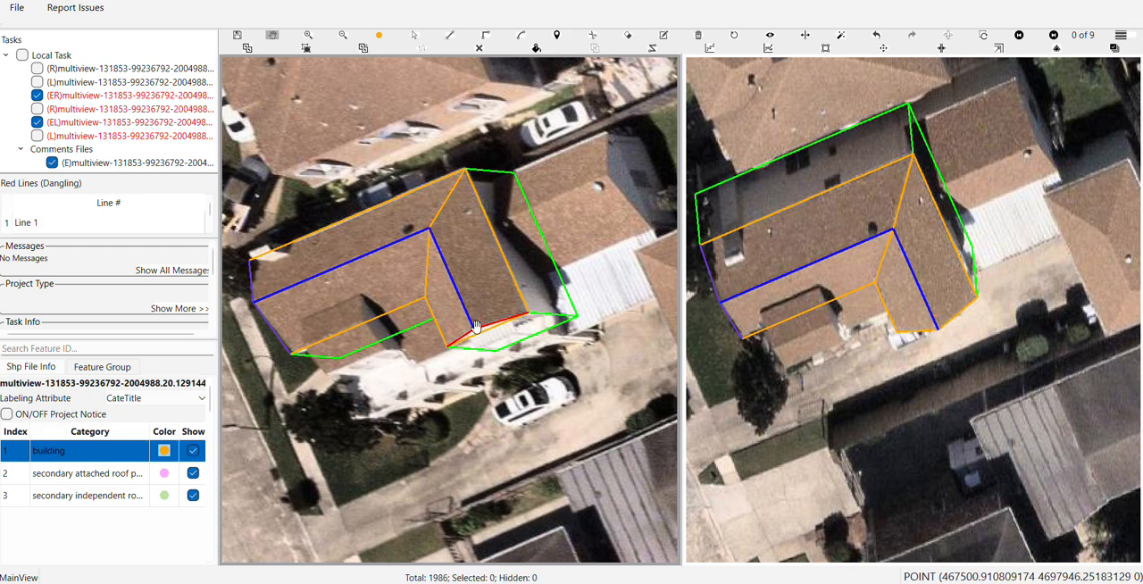
# Trace the driveway-side gable face by connecting the second ridge's end with both roof corners, and preview the filled roof surfaces
pyautogui.press('h')
pyautogui.moveTo(467, 300); pyautogui.dragTo(456, 166)
pyautogui.press('l')
pyautogui.click(462, 195)
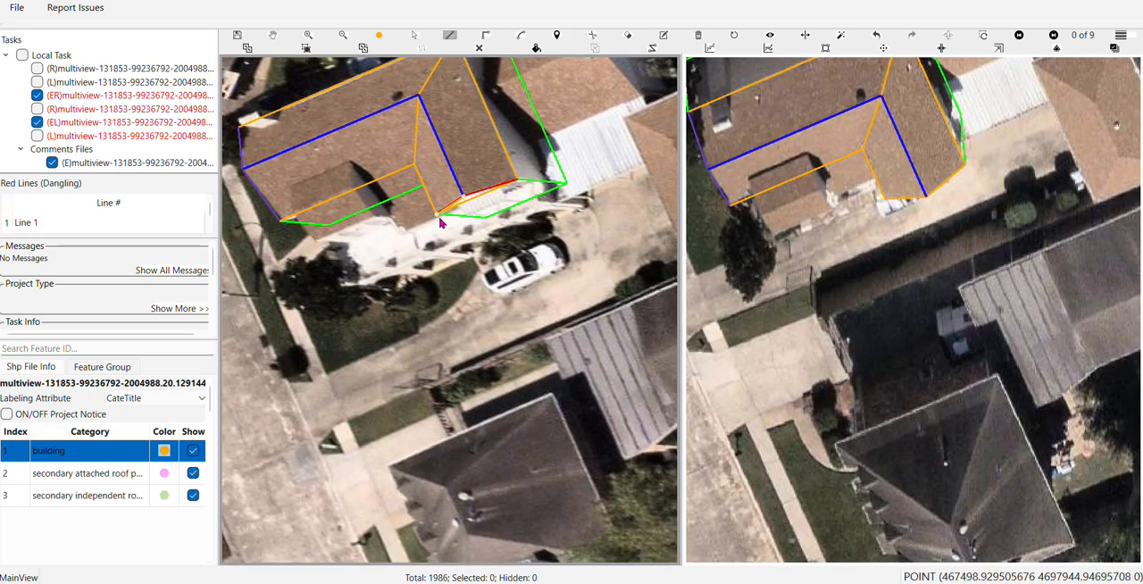
pyautogui.click(437, 217)
pyautogui.rightClick(437, 217)
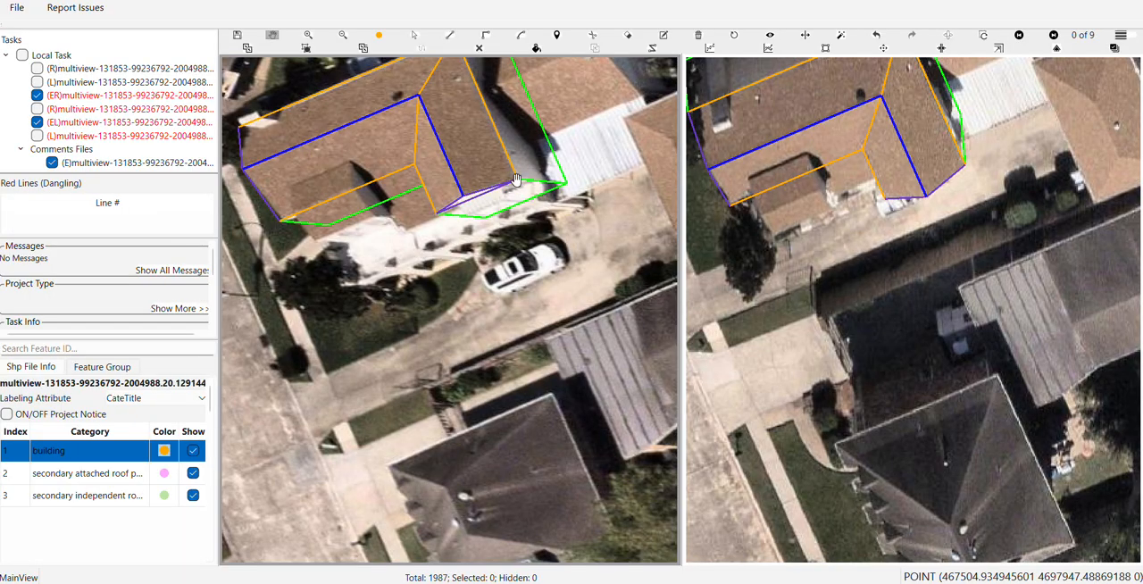
pyautogui.press('h')
pyautogui.moveTo(381, 74); pyautogui.dragTo(401, 239)
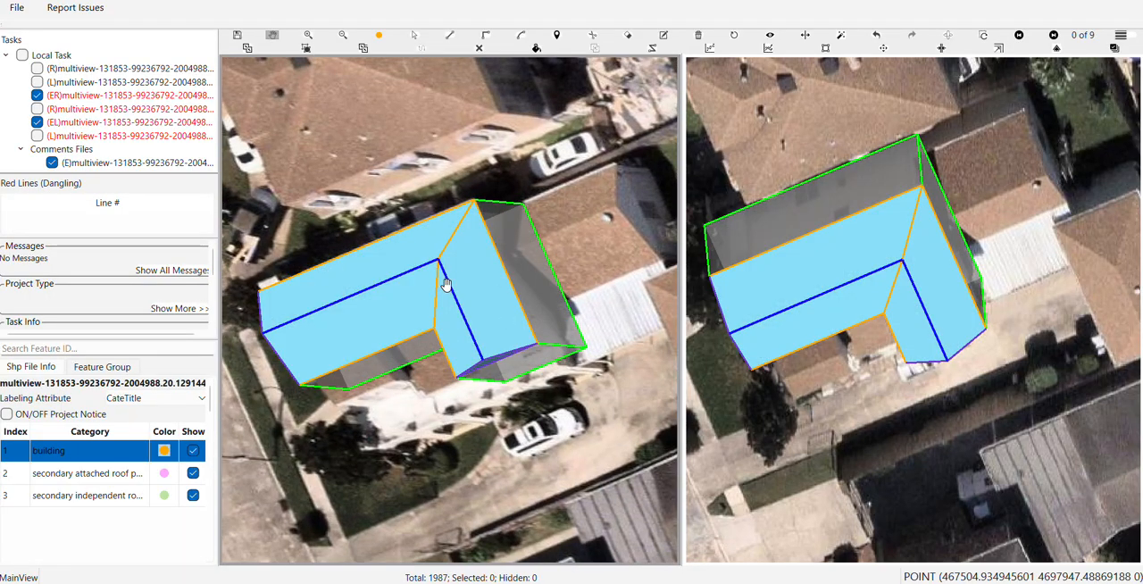
# Draw a rectangular outline over the small roof projection beside the notch, starting from the adjacent main roof edge
pyautogui.press('f')
pyautogui.moveTo(434, 287); pyautogui.dragTo(510, 200)
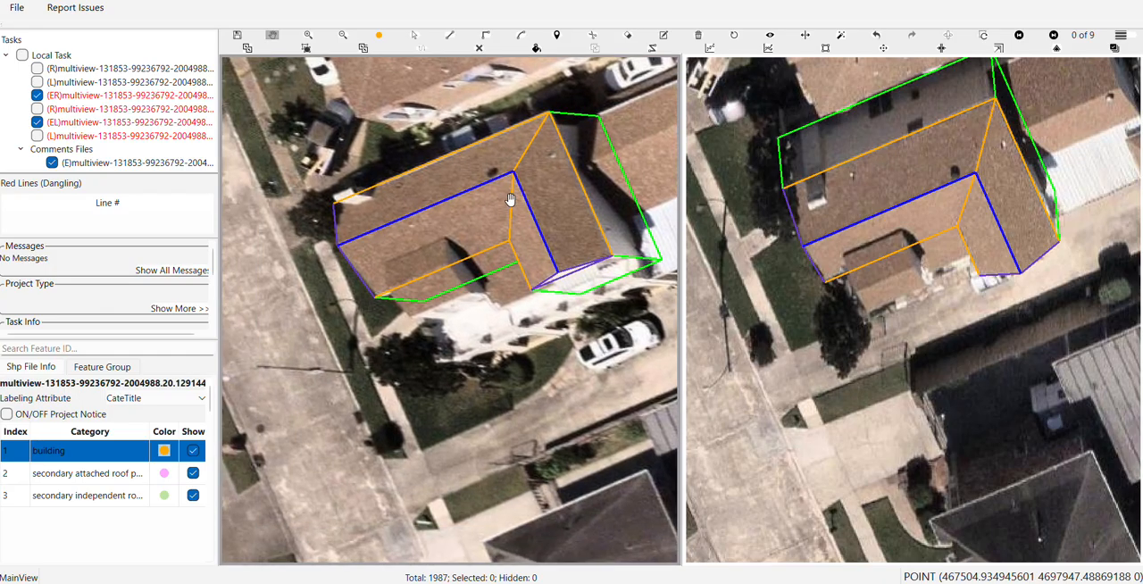
pyautogui.scroll(1, 410, 278)
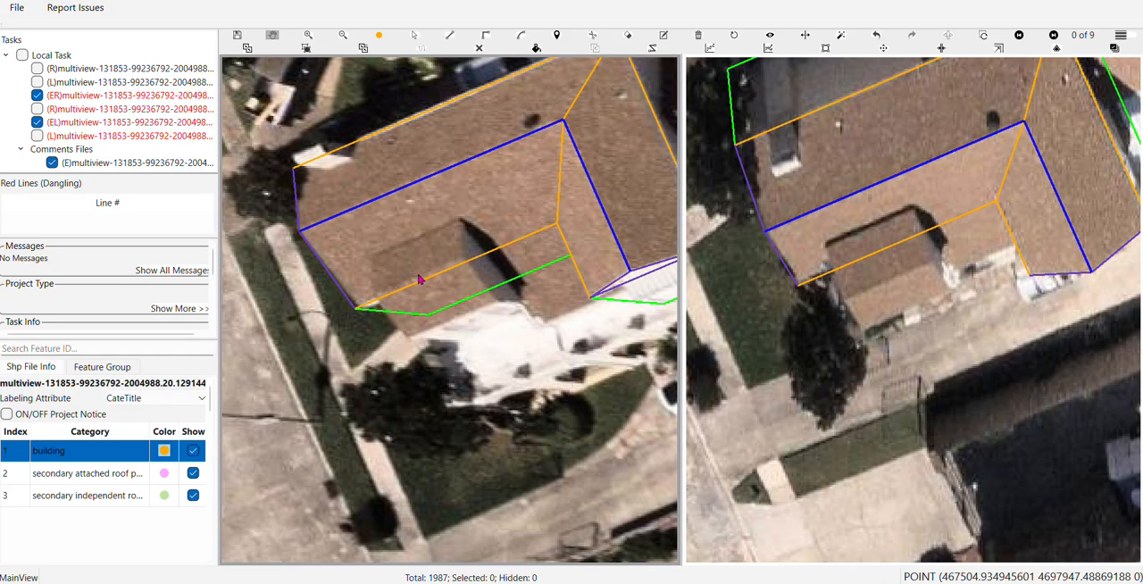
pyautogui.click(419, 280)
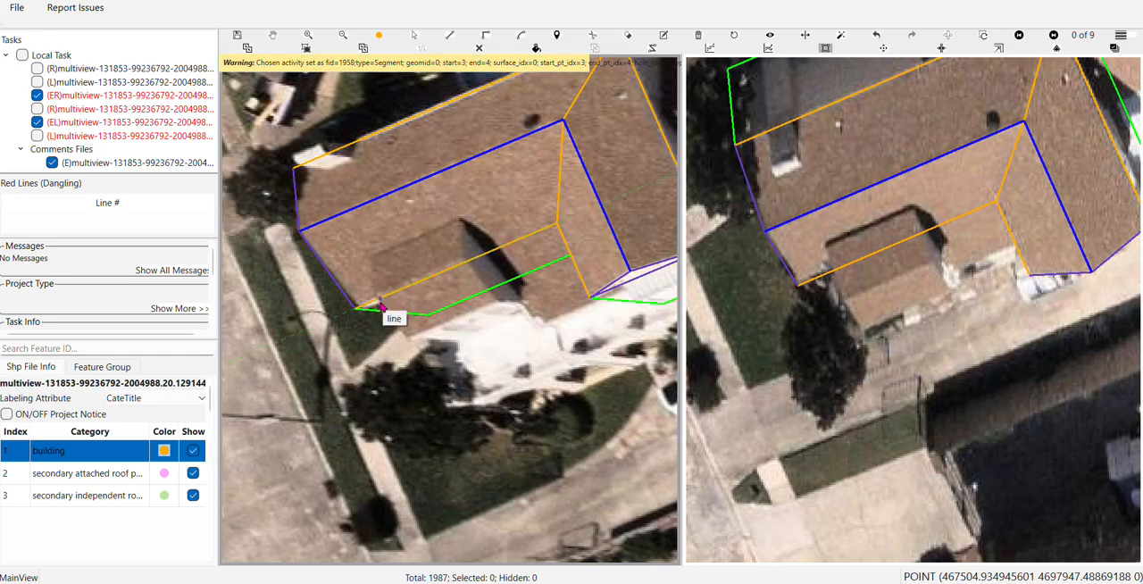
pyautogui.click(382, 306)
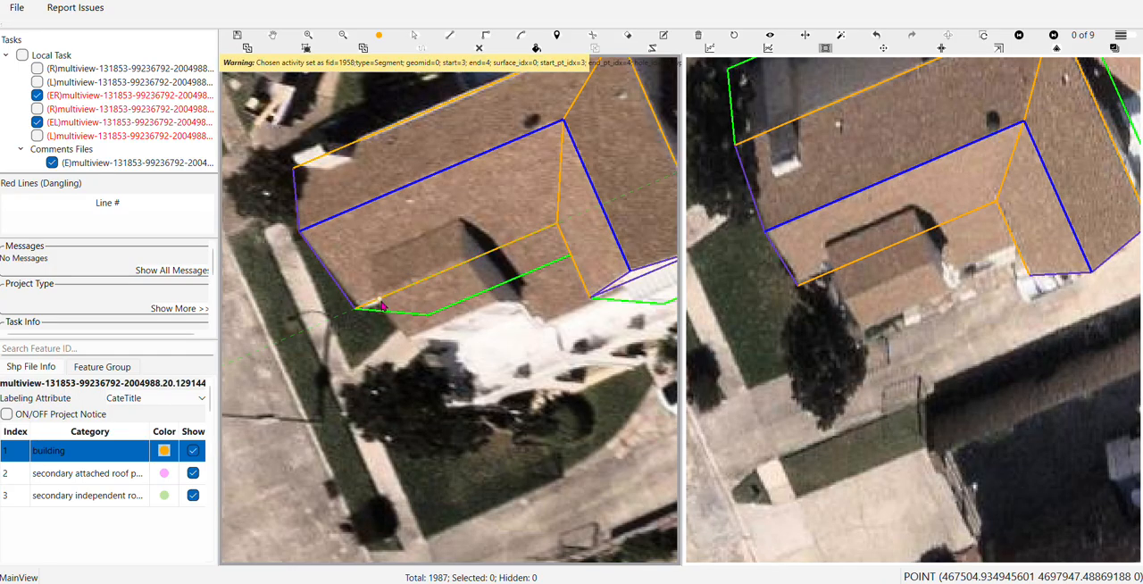
pyautogui.click(474, 264)
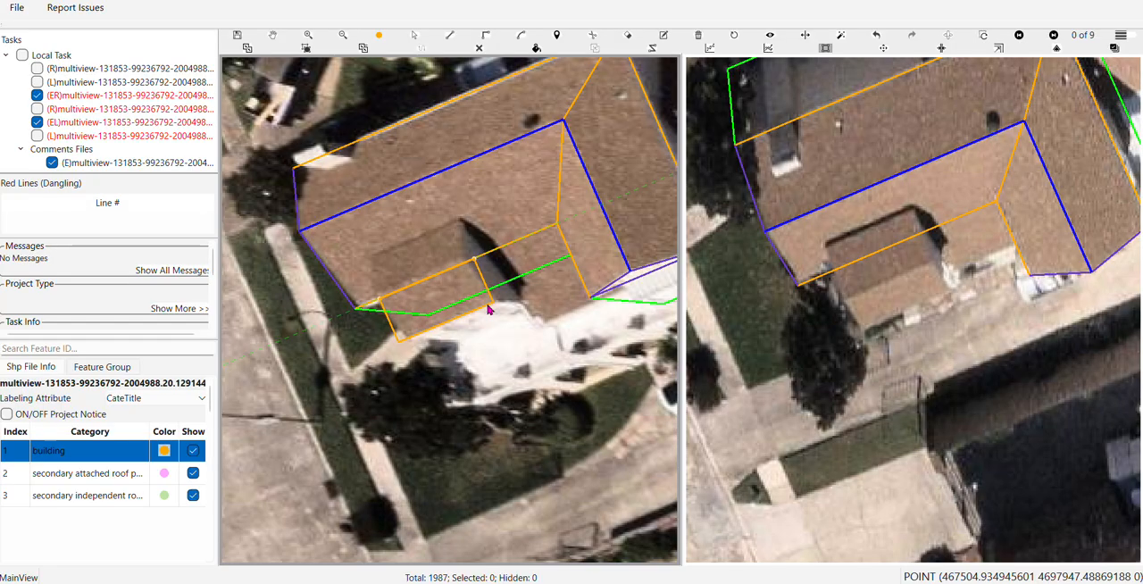
pyautogui.click(490, 309)
# Align both short sides of the projection's rectangle with the side edges of its roof in the aerial image
pyautogui.scroll(5, 489, 309)
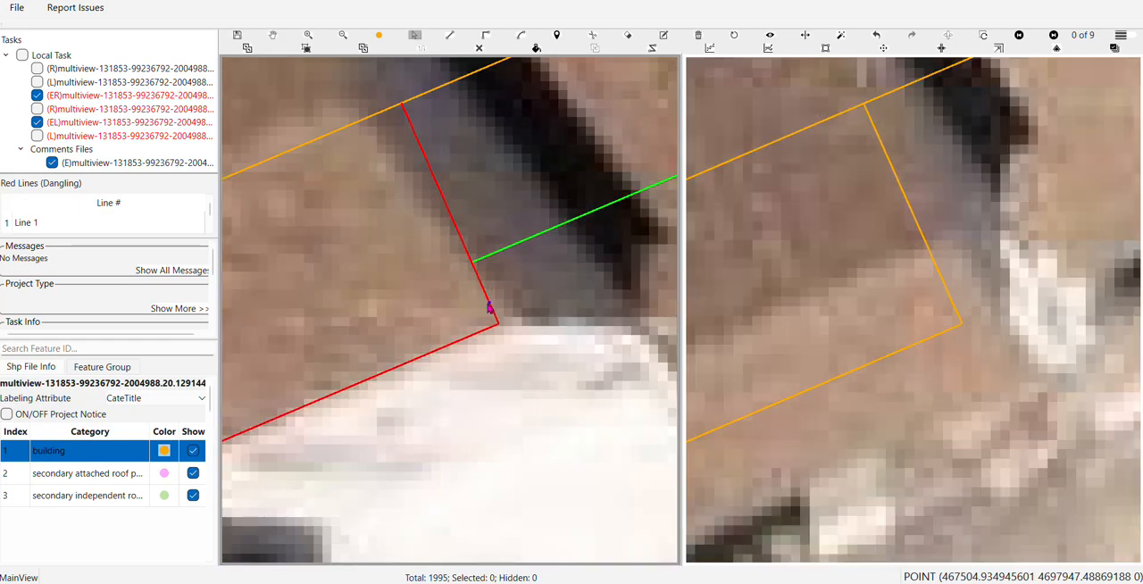
pyautogui.moveTo(491, 308); pyautogui.dragTo(500, 303)
pyautogui.press('Escape')
pyautogui.scroll(-2, 497, 306)
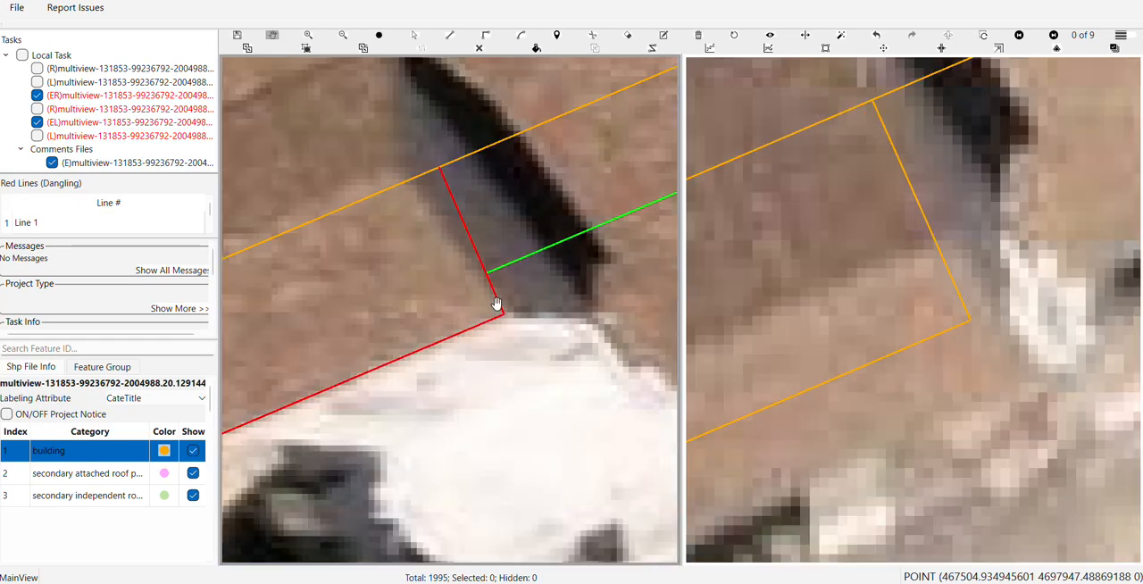
pyautogui.moveTo(454, 342); pyautogui.dragTo(592, 256)
pyautogui.press('s')
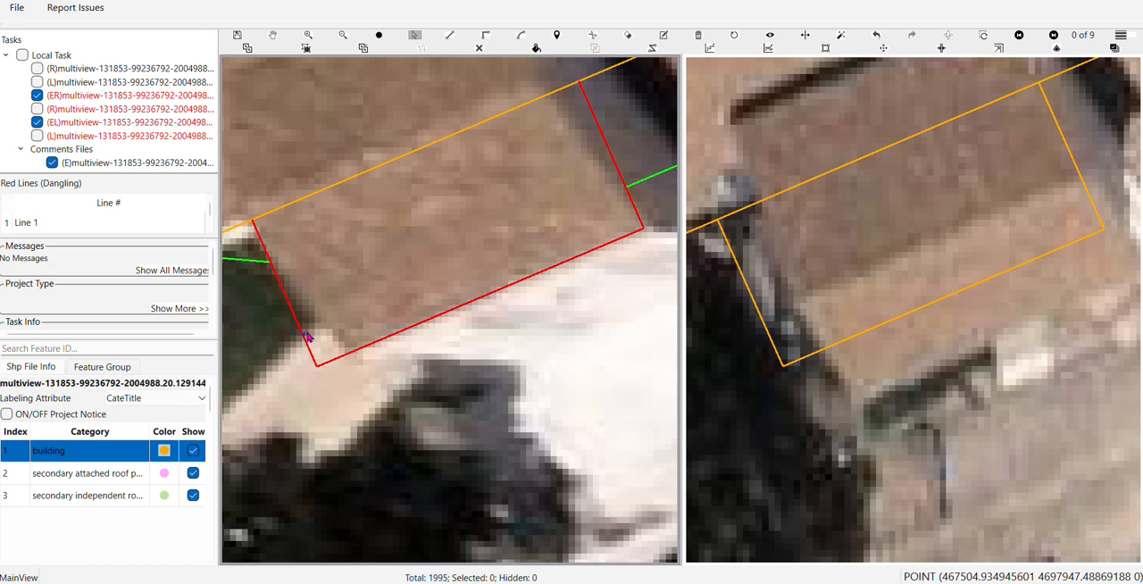
pyautogui.moveTo(306, 336); pyautogui.dragTo(333, 335)
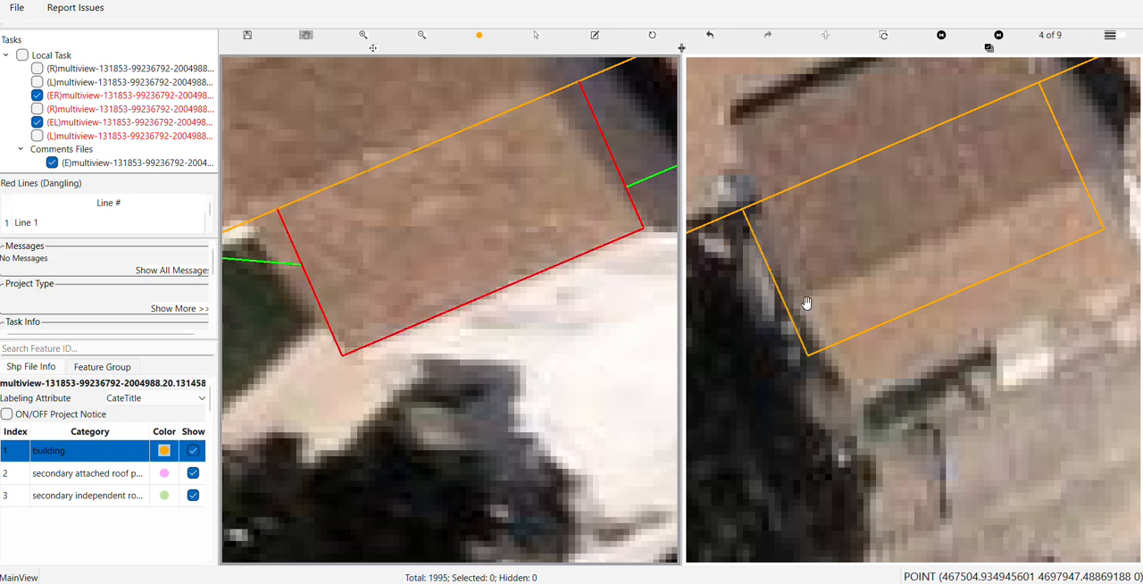
# Shift the projection's outline to match its roof in comparison views 4 and 5
pyautogui.scroll(-2, 806, 304)
pyautogui.press('s')
pyautogui.click(844, 273)
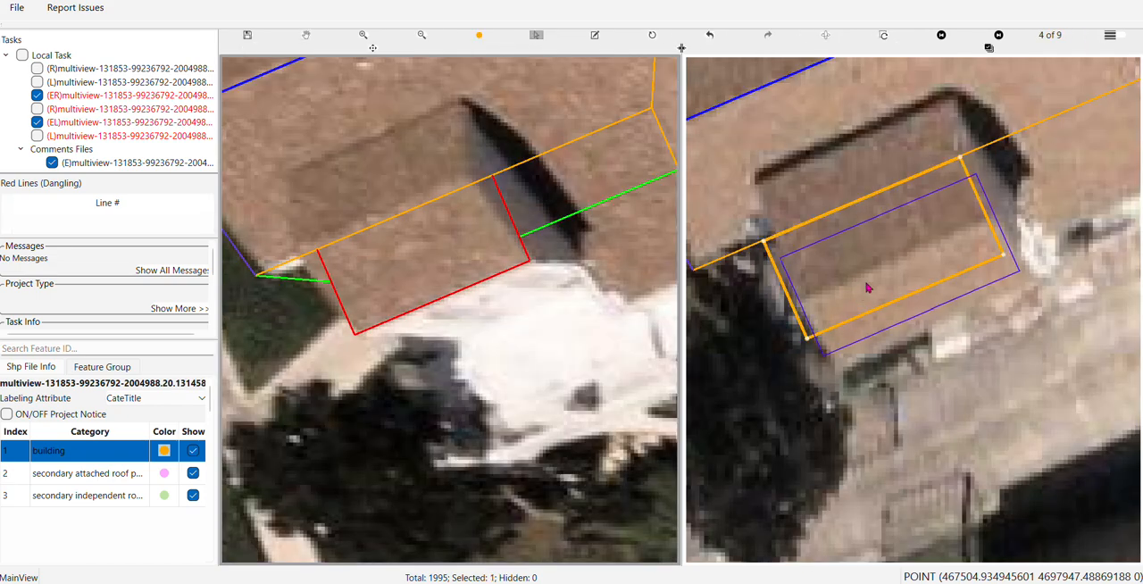
pyautogui.moveTo(866, 283); pyautogui.dragTo(877, 287)
pyautogui.press('Right')
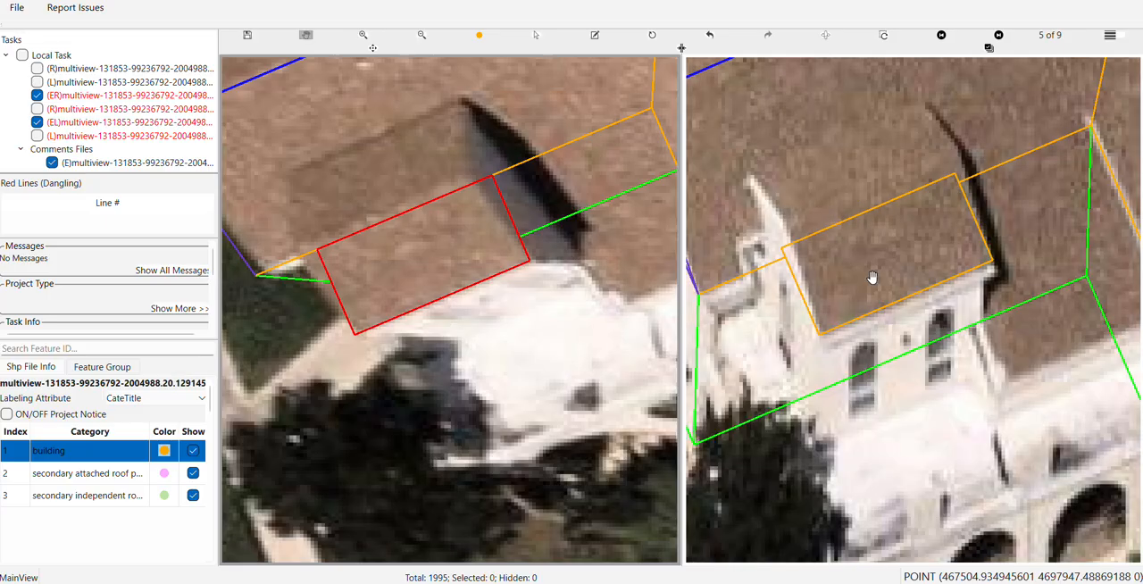
pyautogui.scroll(-2, 873, 277)
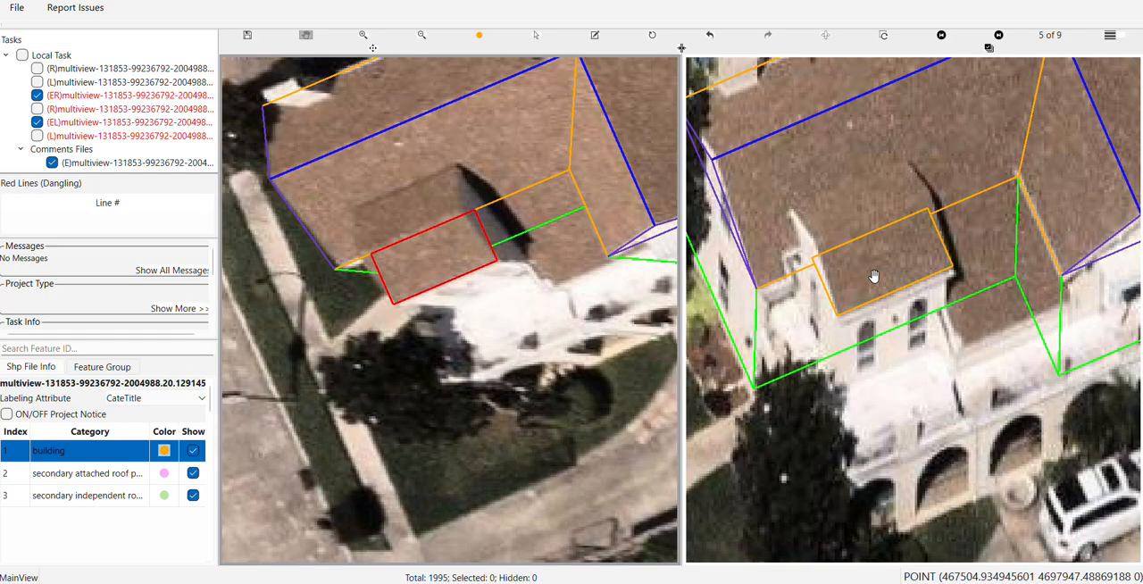
pyautogui.scroll(3, 870, 275)
pyautogui.press('s')
pyautogui.click(876, 278)
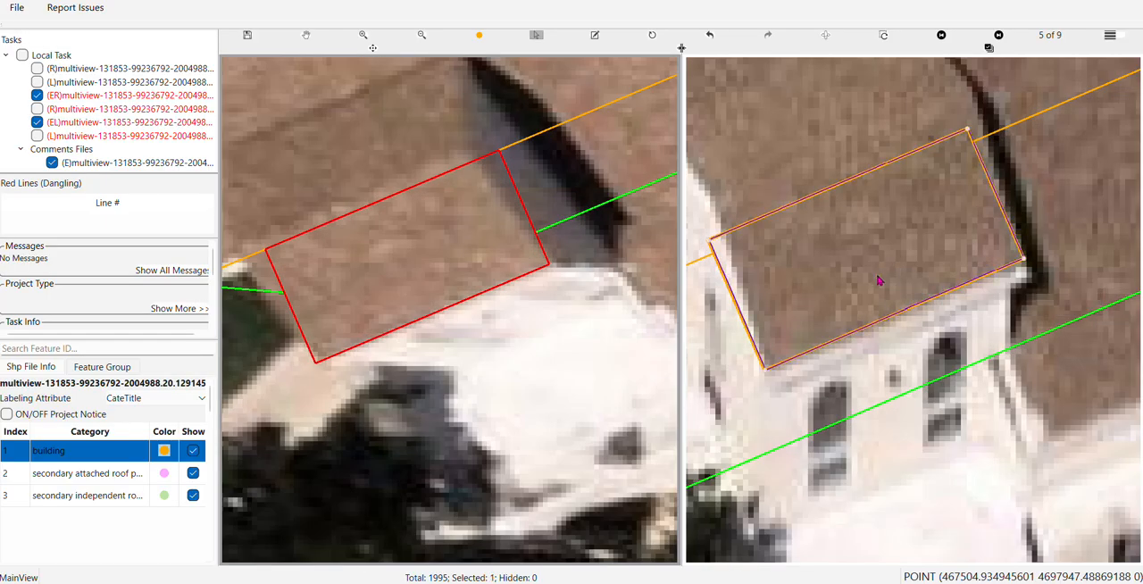
pyautogui.press('h')
pyautogui.scroll(-3, 875, 268)
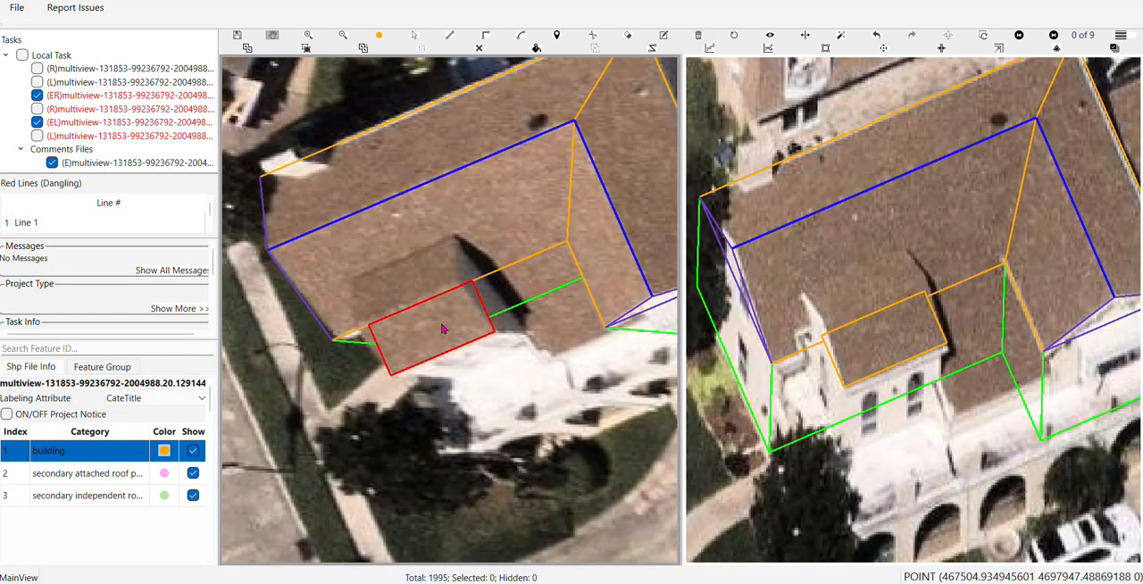
# Extend the projection's outline up the main roof slope to the projection's upper roof edge
pyautogui.press('s')
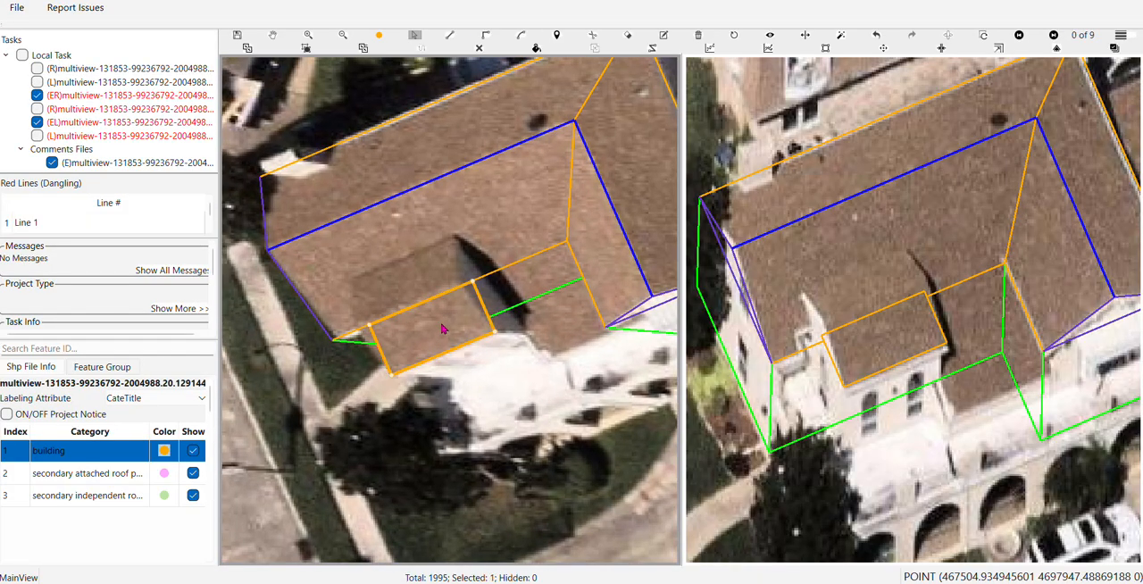
pyautogui.click(422, 312)
pyautogui.moveTo(421, 312); pyautogui.dragTo(396, 264)
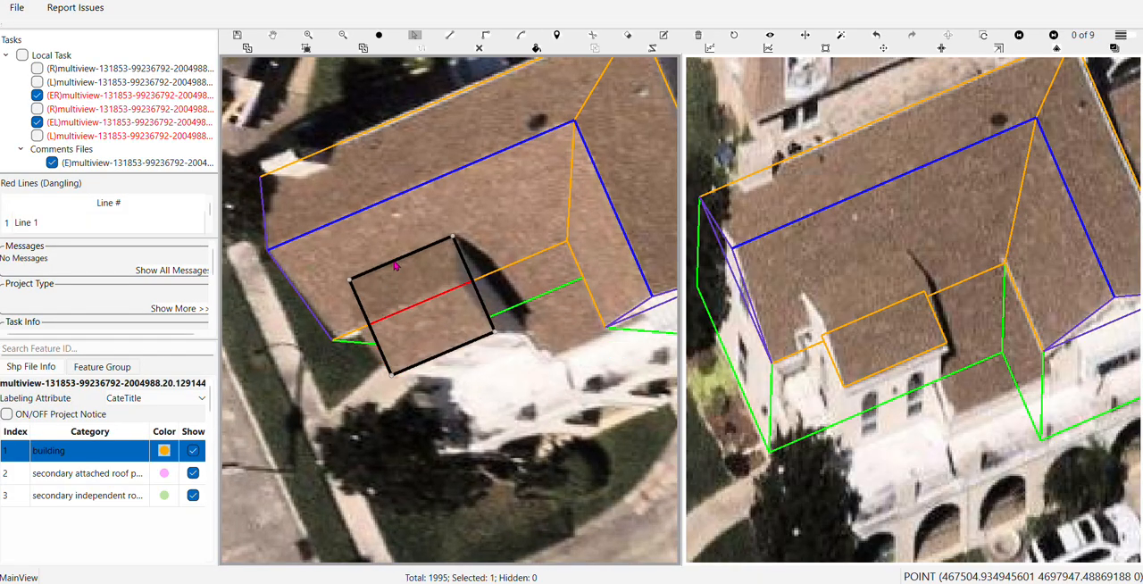
pyautogui.press('h')
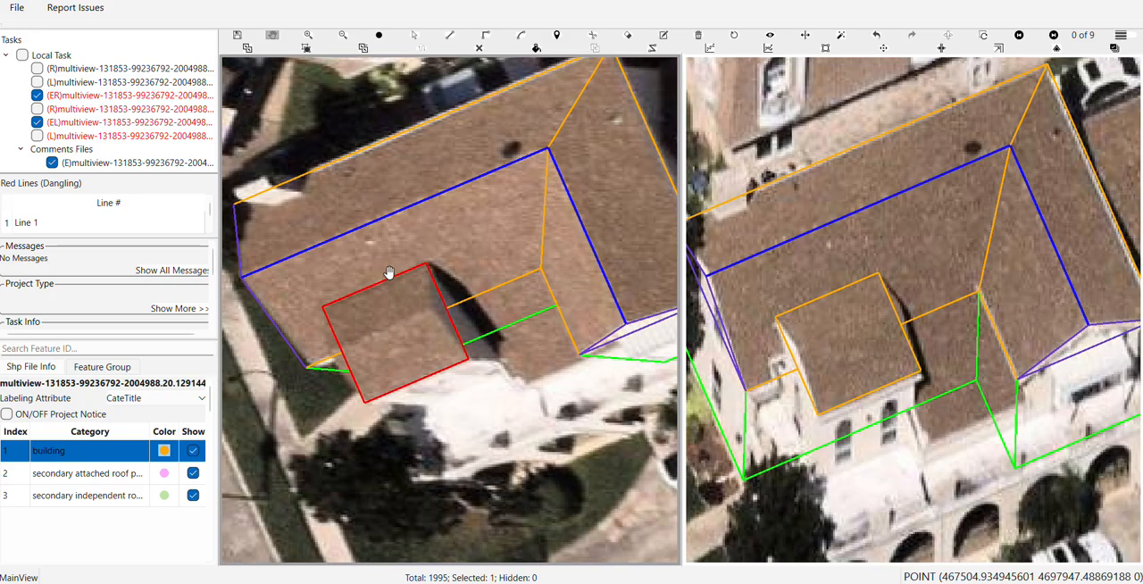
# Extrude the projection's roof outline downward into walls
pyautogui.moveTo(831, 366); pyautogui.dragTo(868, 214)
pyautogui.press('s')
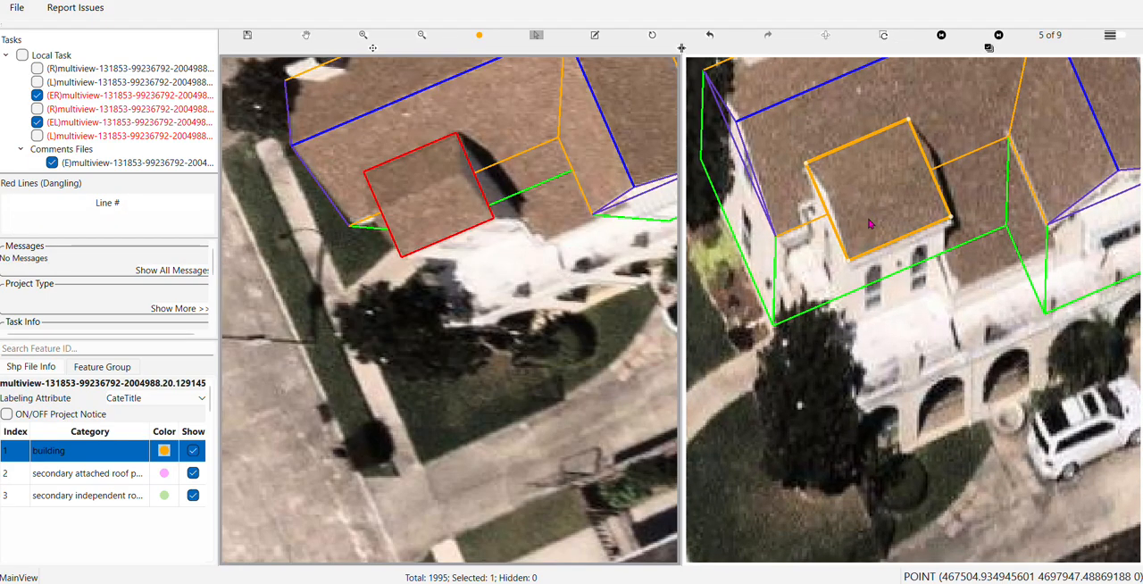
pyautogui.click(872, 222)
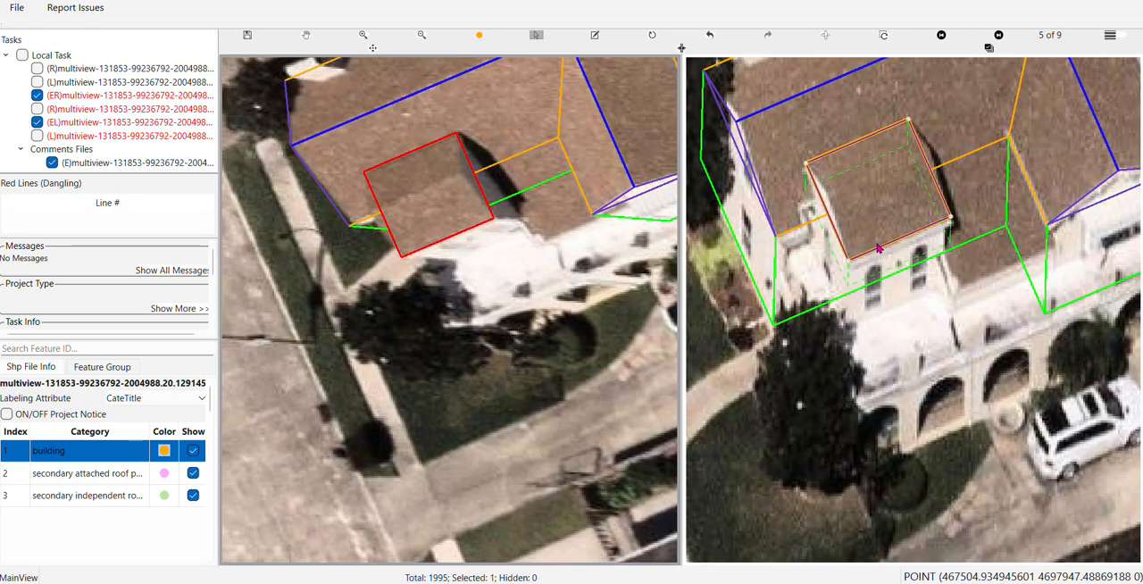
pyautogui.press('e')
pyautogui.scroll(-2, 889, 243)
pyautogui.press('h')
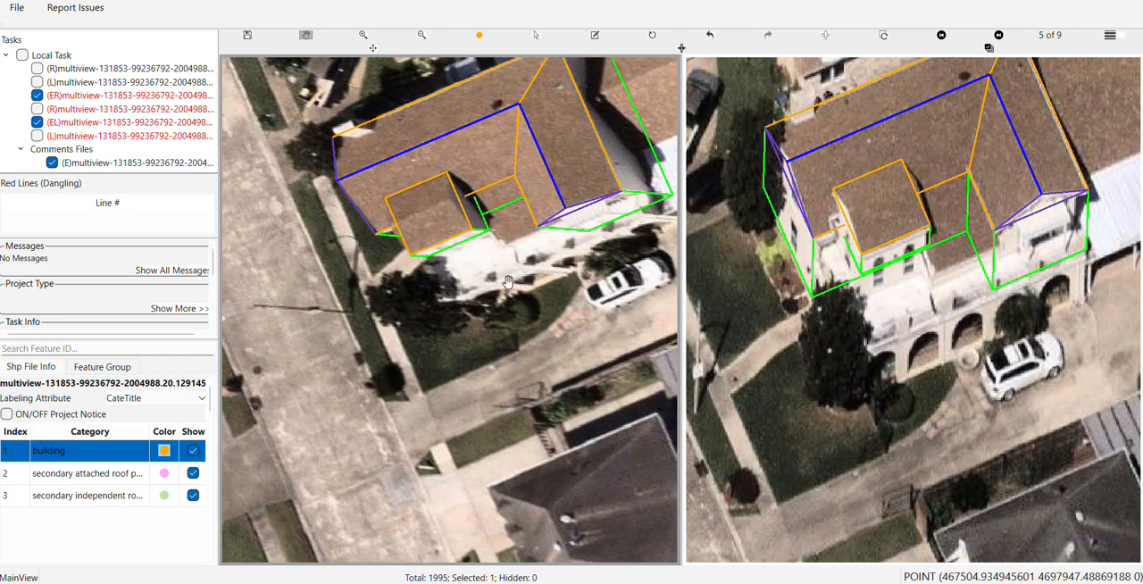
pyautogui.moveTo(514, 259); pyautogui.dragTo(444, 381)
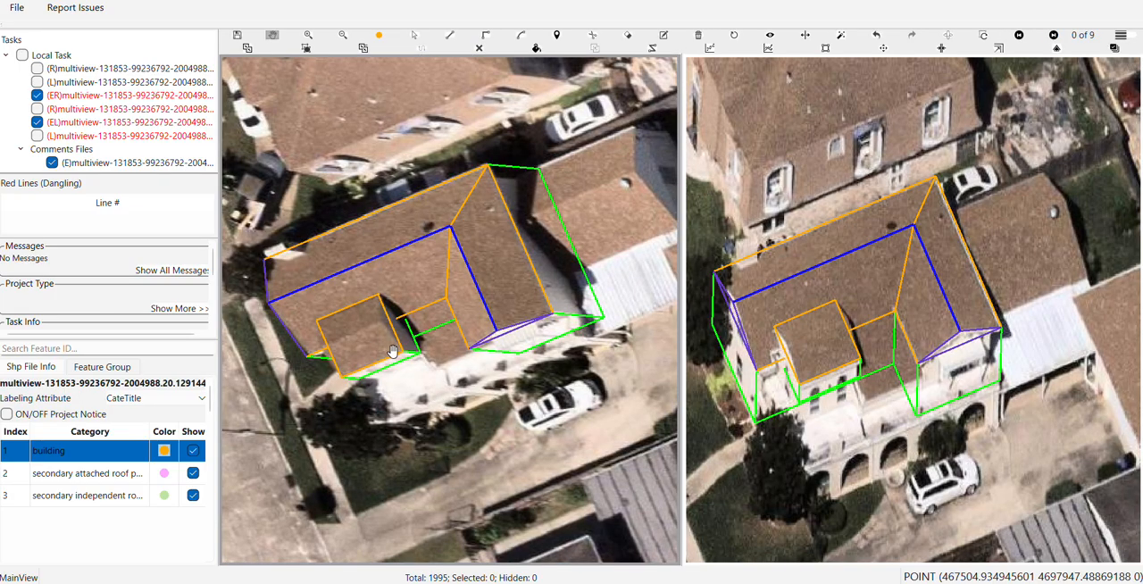
pyautogui.press('s')
pyautogui.click(388, 236)
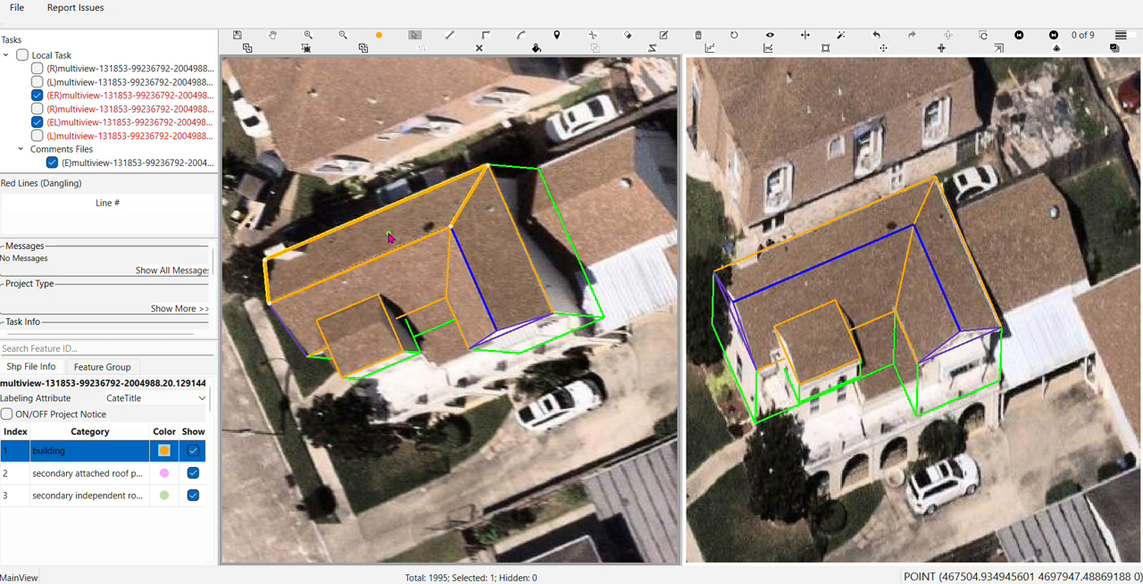
pyautogui.press('h')
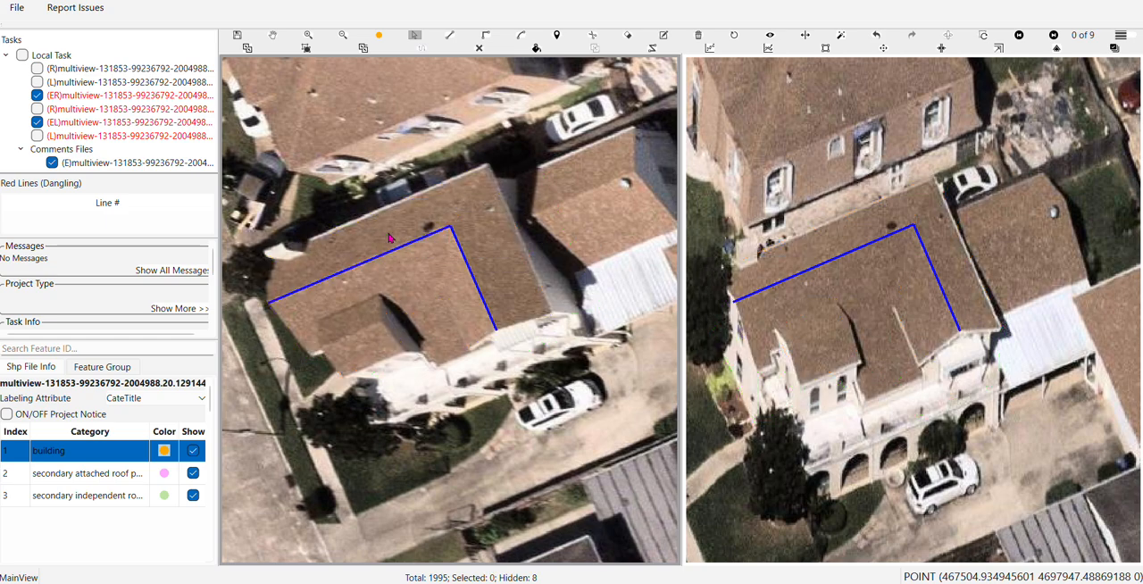
pyautogui.press('h')
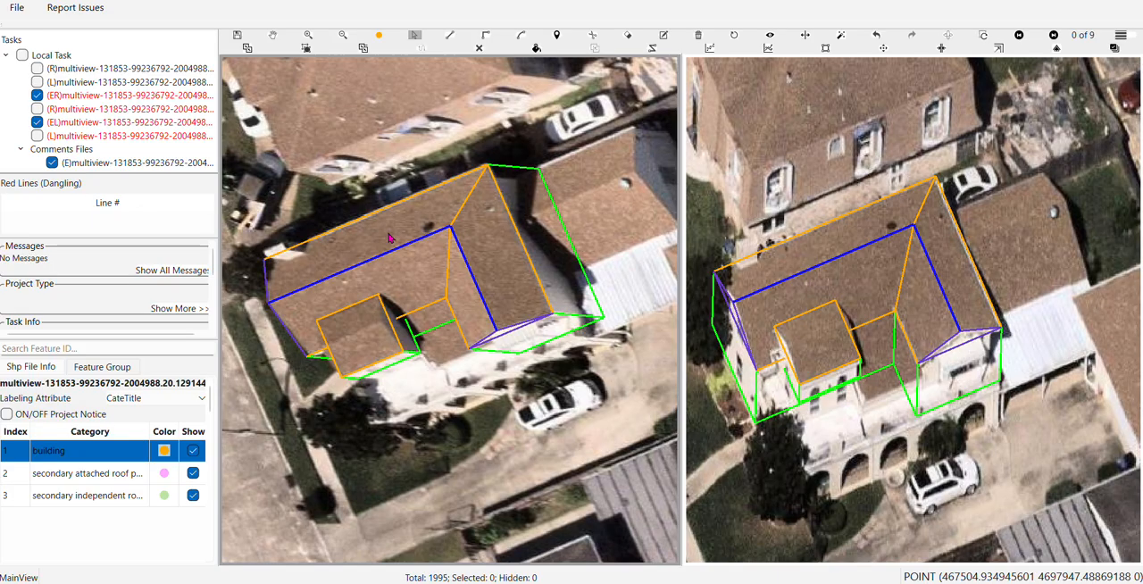
# Join the projection with the main building's ground surface so its walls reach the ground
pyautogui.click(574, 301)
pyautogui.moveTo(574, 301)
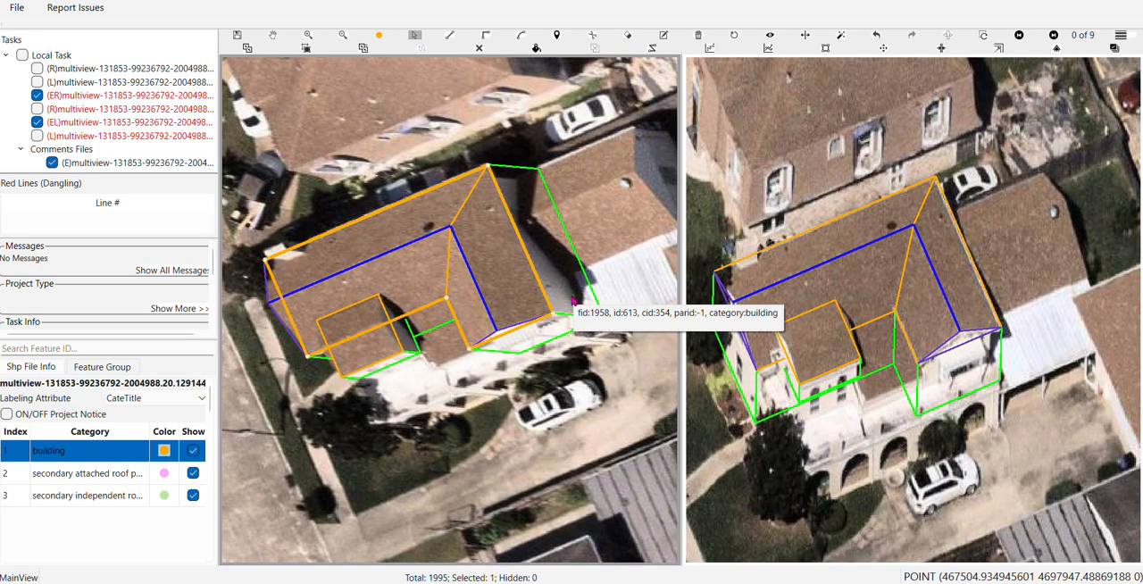
pyautogui.hotkey('ctrl', 'z')
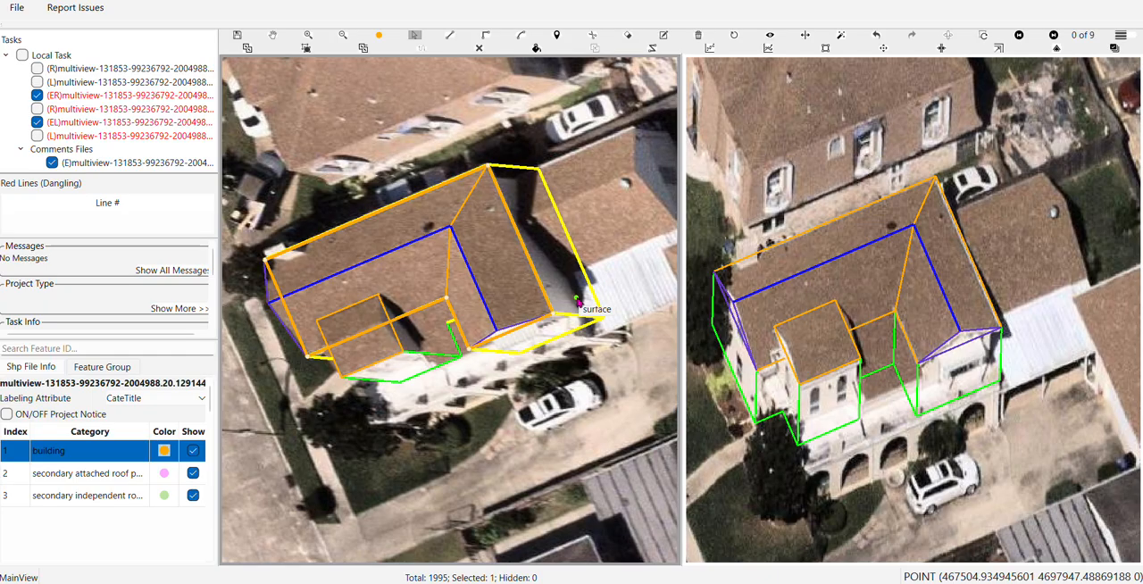
pyautogui.press('Escape')
# Generate the building's connected 3D roof and wall surfaces, and preview them filled
pyautogui.scroll(5, 366, 344)
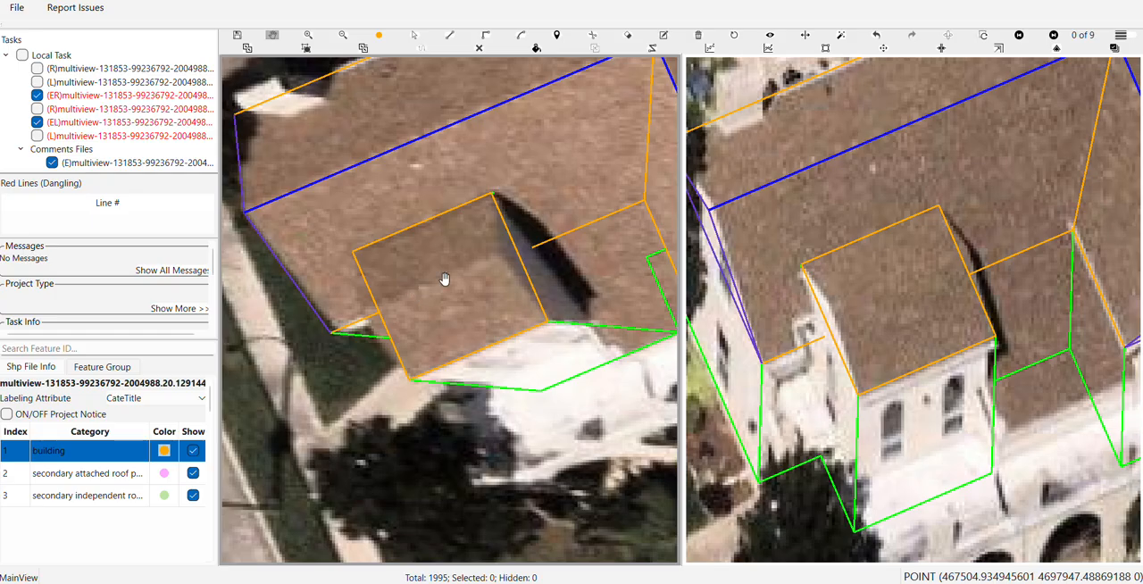
pyautogui.scroll(-5, 510, 262)
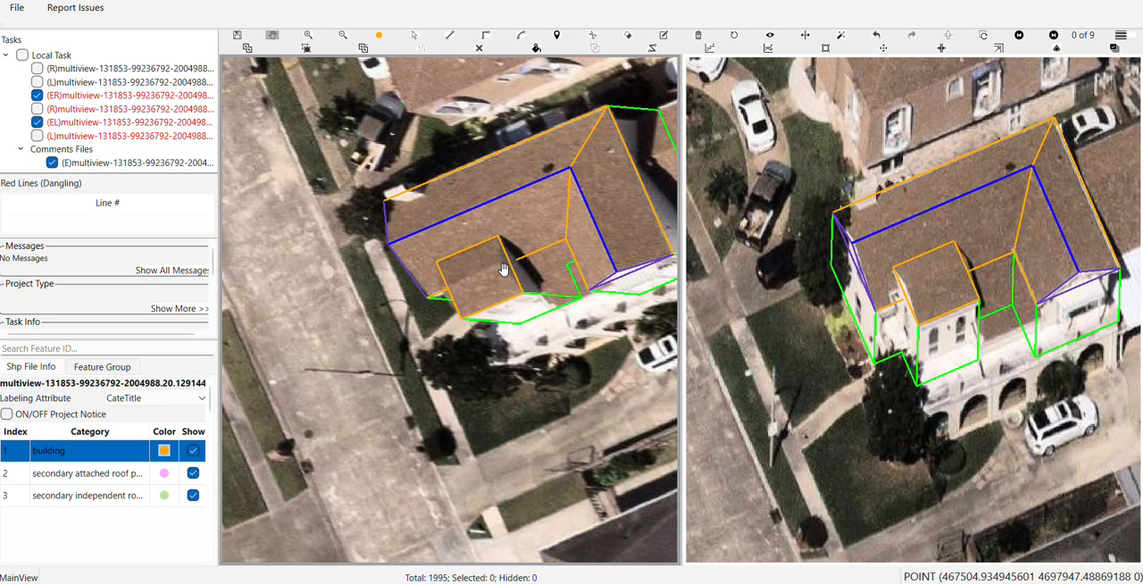
pyautogui.moveTo(558, 219); pyautogui.dragTo(513, 284)
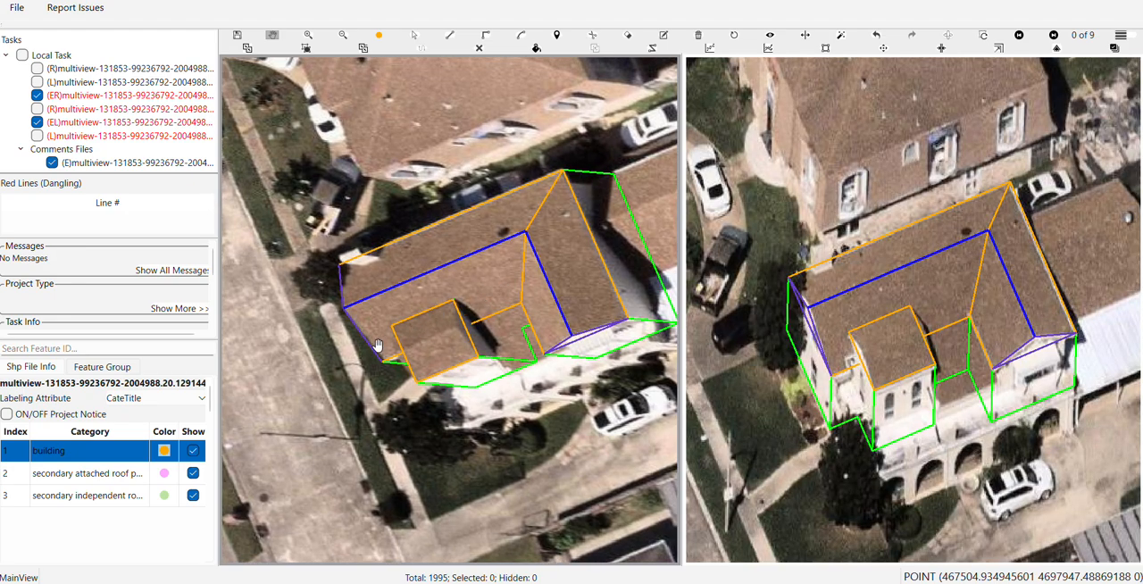
pyautogui.hotkey('ctrl', 's')
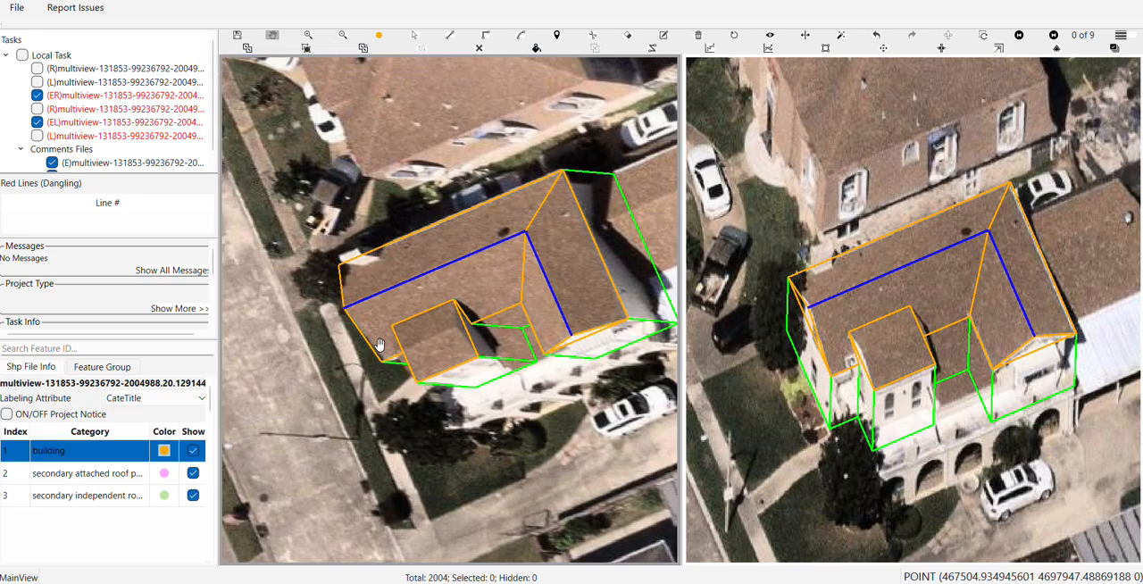
pyautogui.press('f')
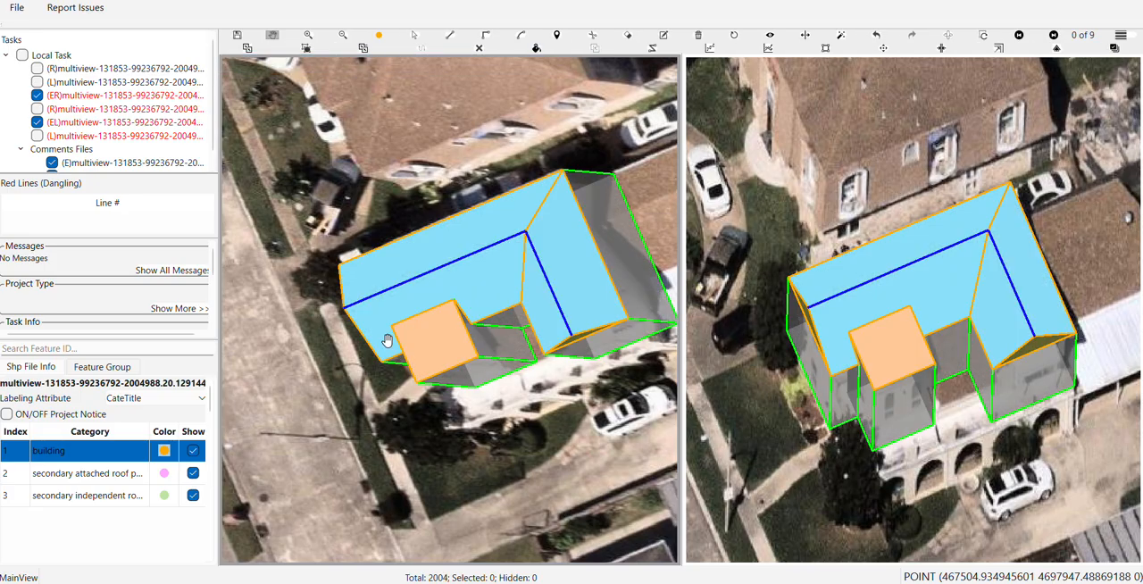
# Turn off the surface fill and inspect how the projection's outline meets the main roof face in both views
pyautogui.scroll(2, 457, 339)
pyautogui.press('f')
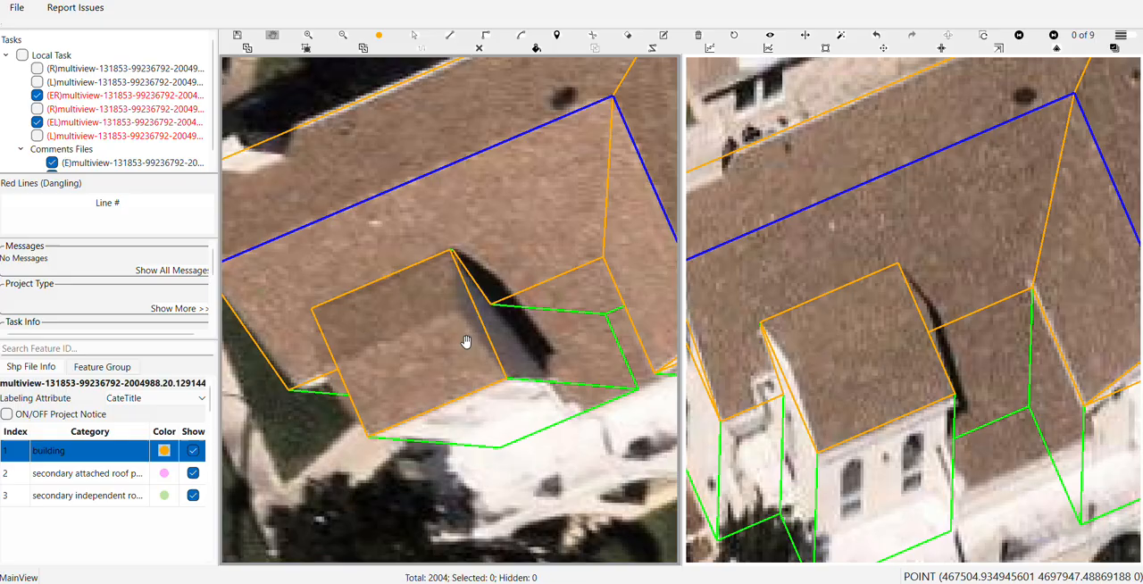
pyautogui.click(503, 284)
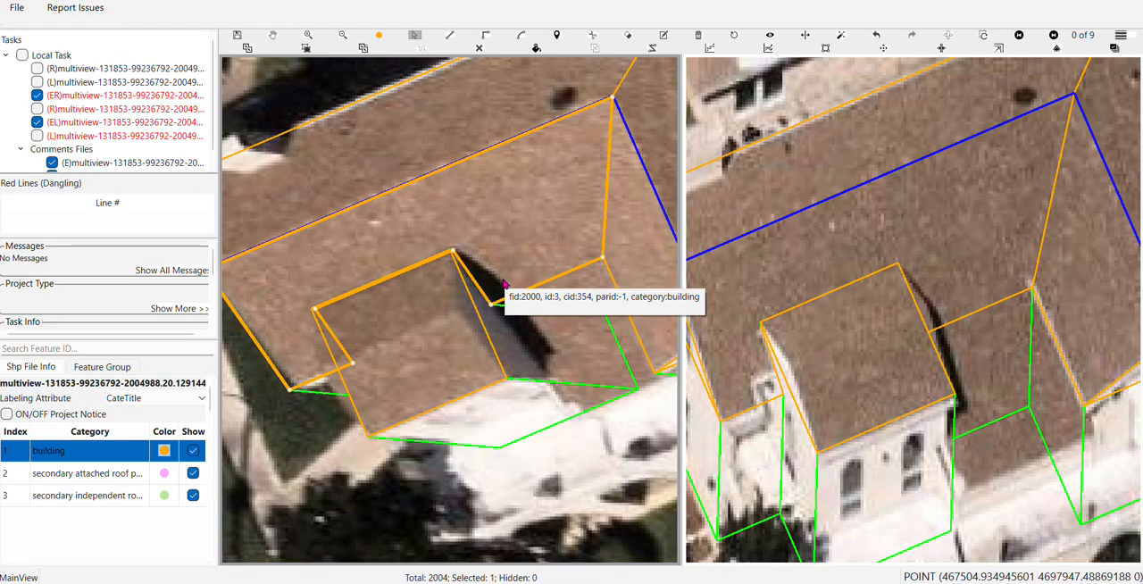
pyautogui.scroll(-3, 500, 282)
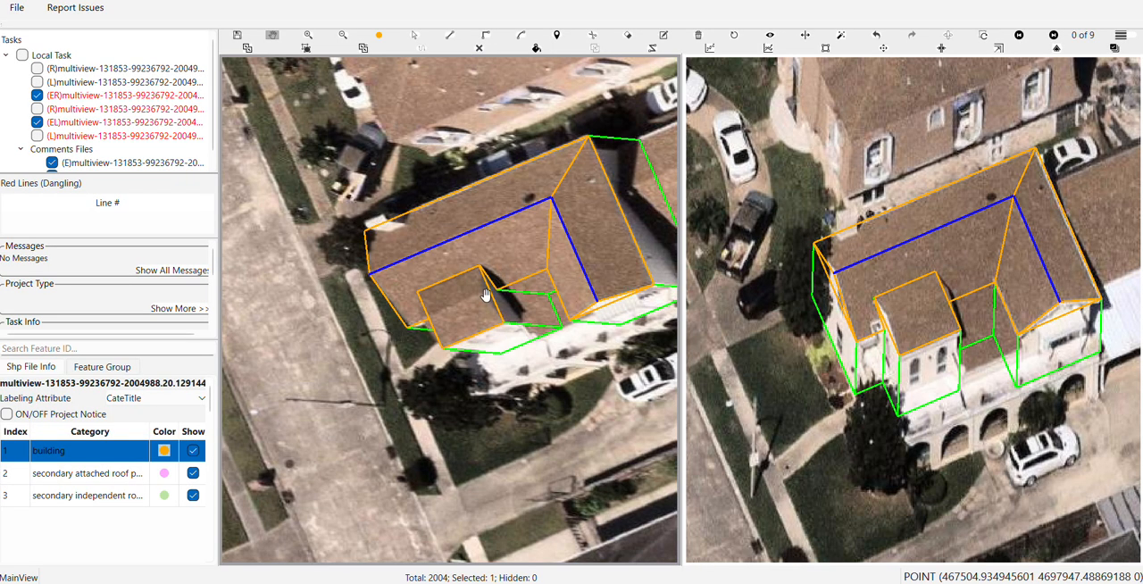
pyautogui.scroll(2, 485, 295)
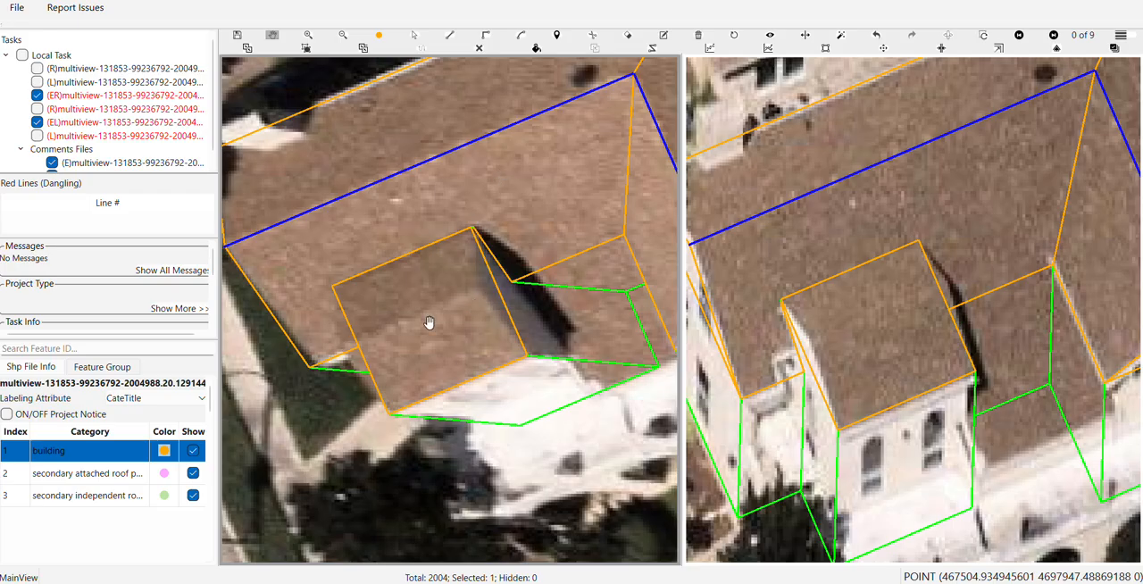
# Draw a ridge line across the small projection's roof, parallel to its front eave
pyautogui.moveTo(431, 327); pyautogui.dragTo(452, 287)
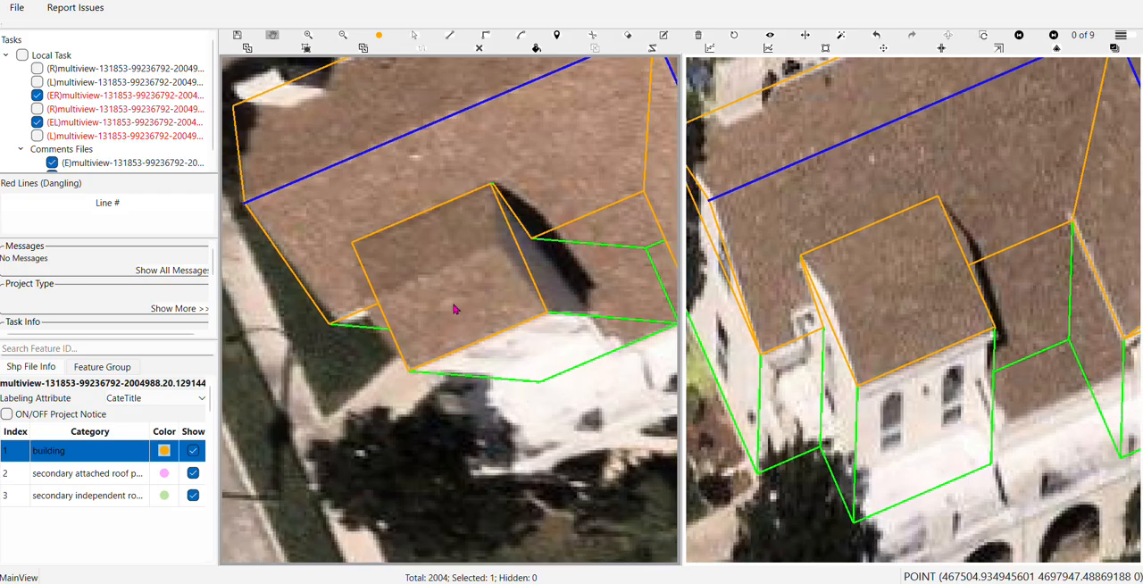
pyautogui.scroll(2, 446, 307)
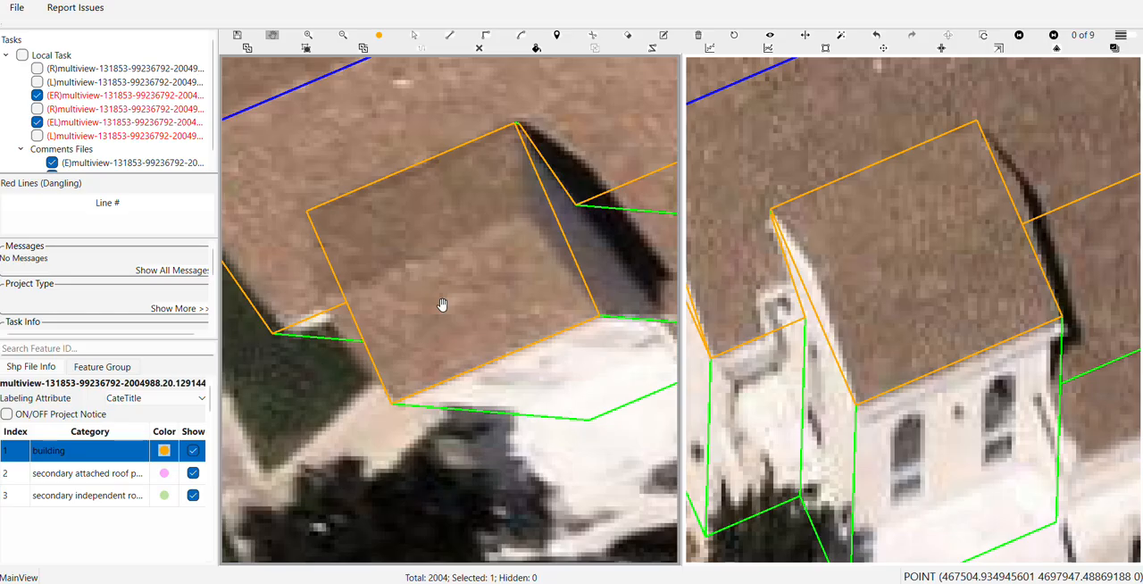
pyautogui.press('s')
pyautogui.click(525, 217)
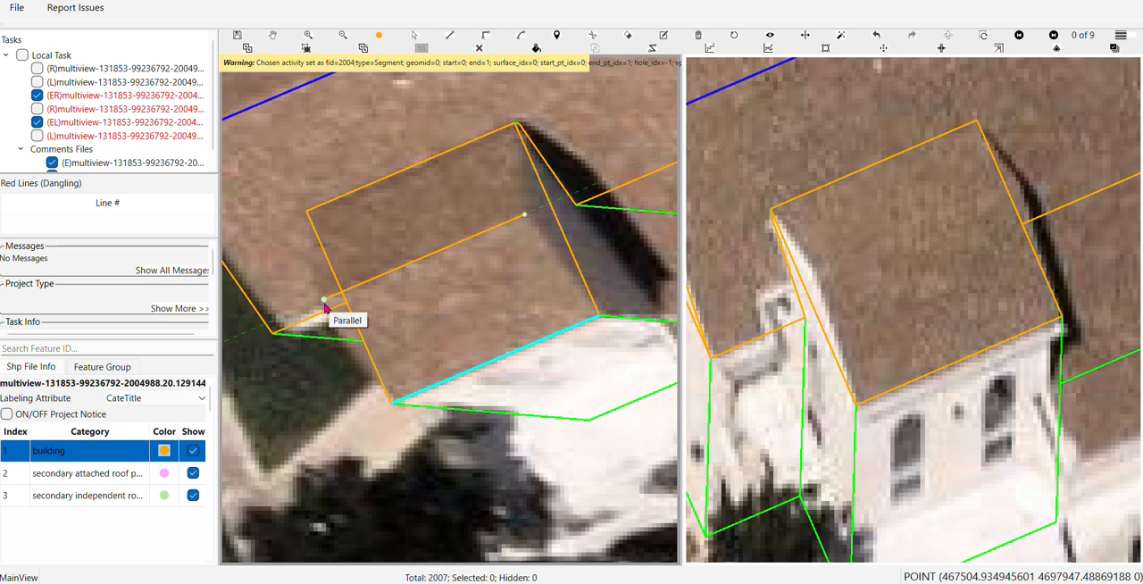
pyautogui.click(322, 300)
# Shift the projection's new ridge line in the second view so it matches the roof there
pyautogui.moveTo(898, 280); pyautogui.dragTo(888, 293)
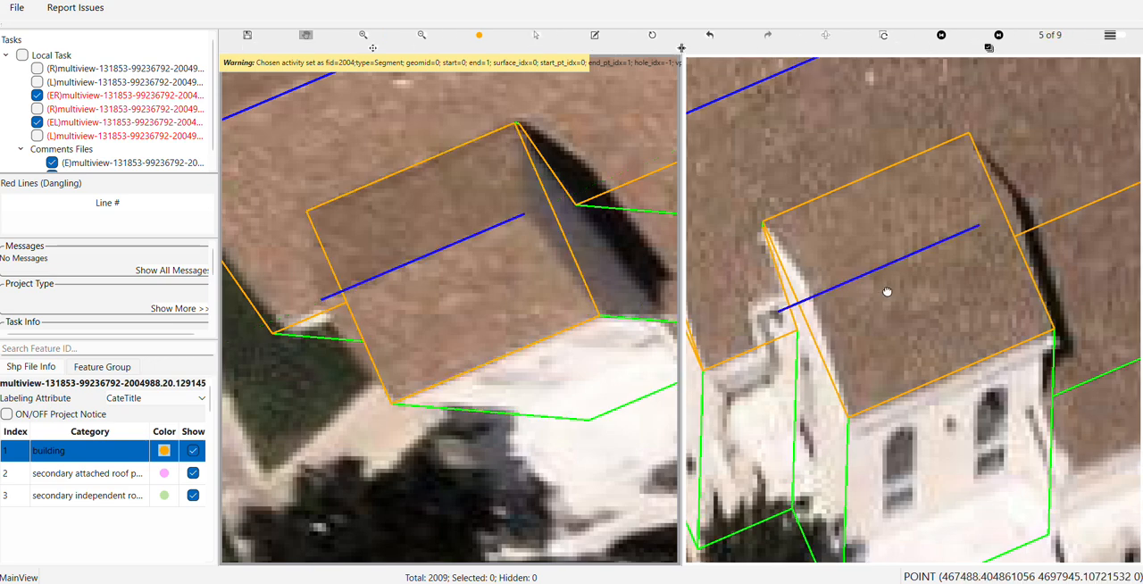
pyautogui.click(896, 262)
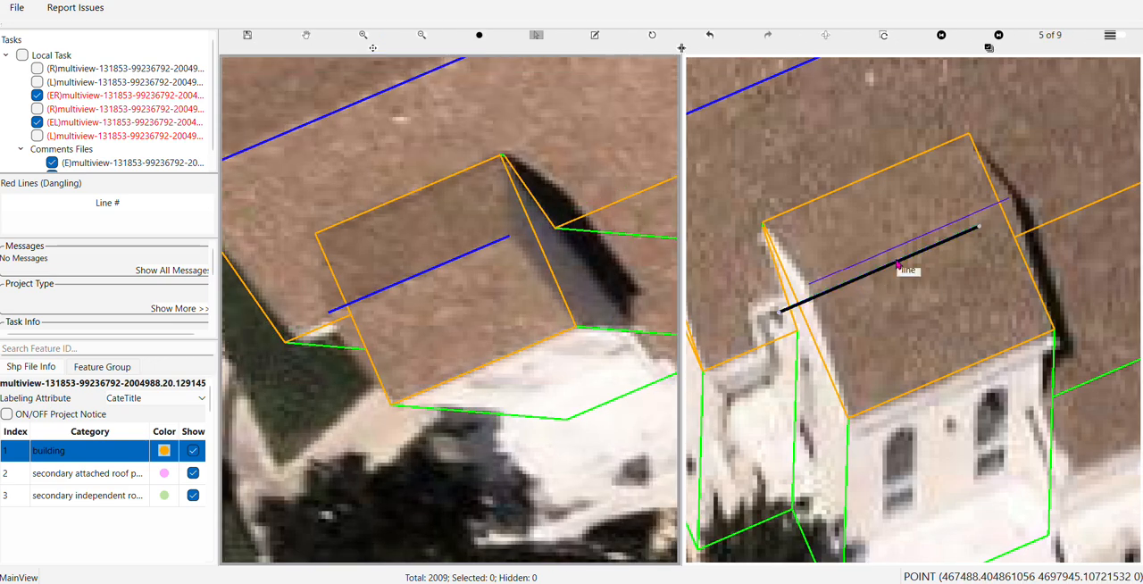
pyautogui.click(897, 264)
pyautogui.scroll(-2, 542, 291)
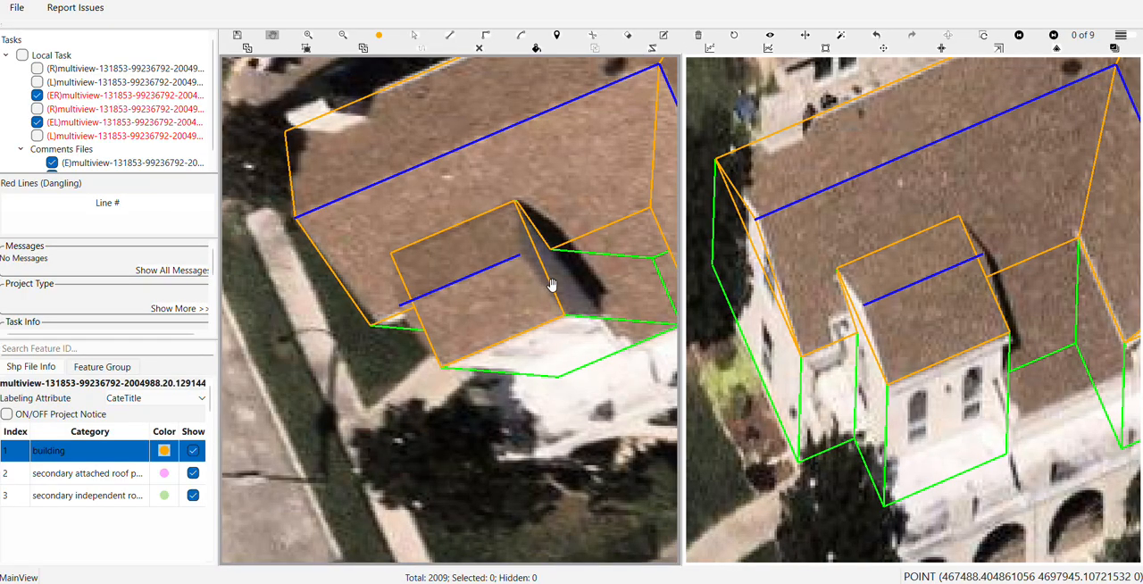
# Review the building's outlines across all the multiview images, magnifying the roof edges
pyautogui.press('r')
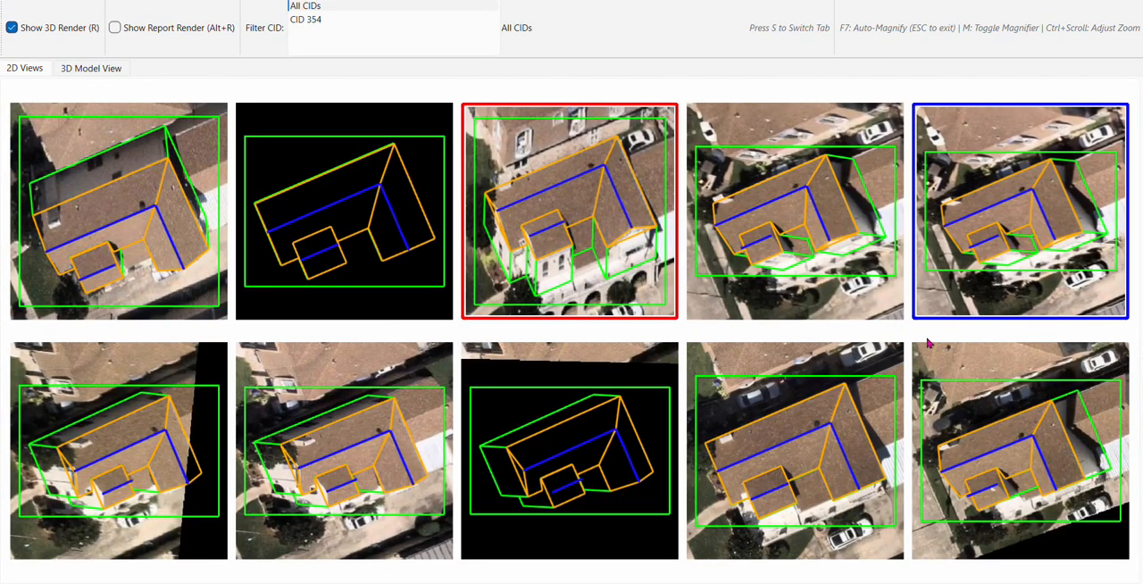
pyautogui.press('m')
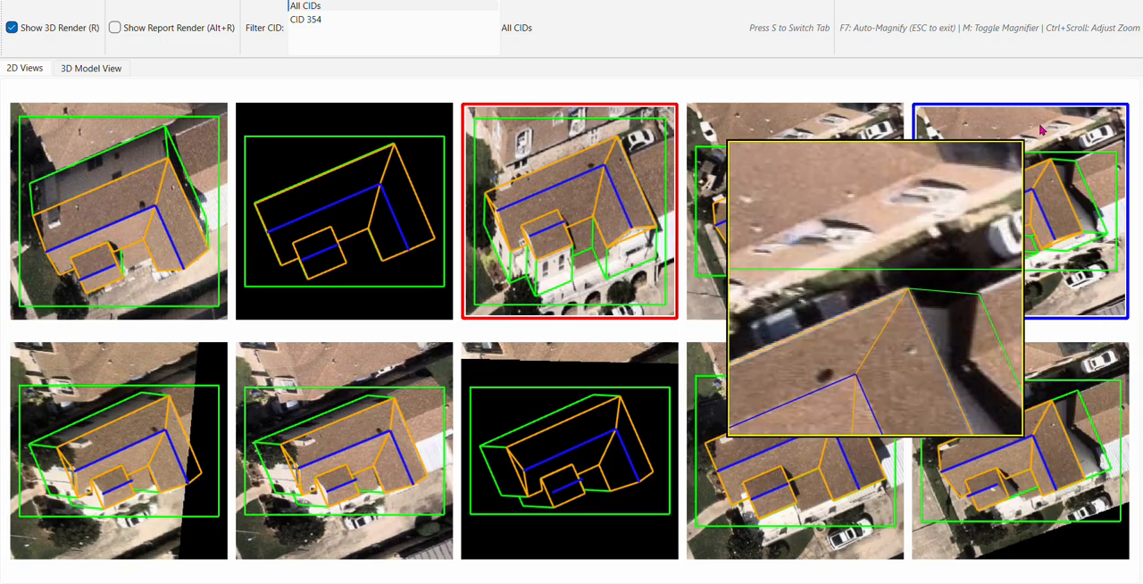
pyautogui.click(1129, 2)
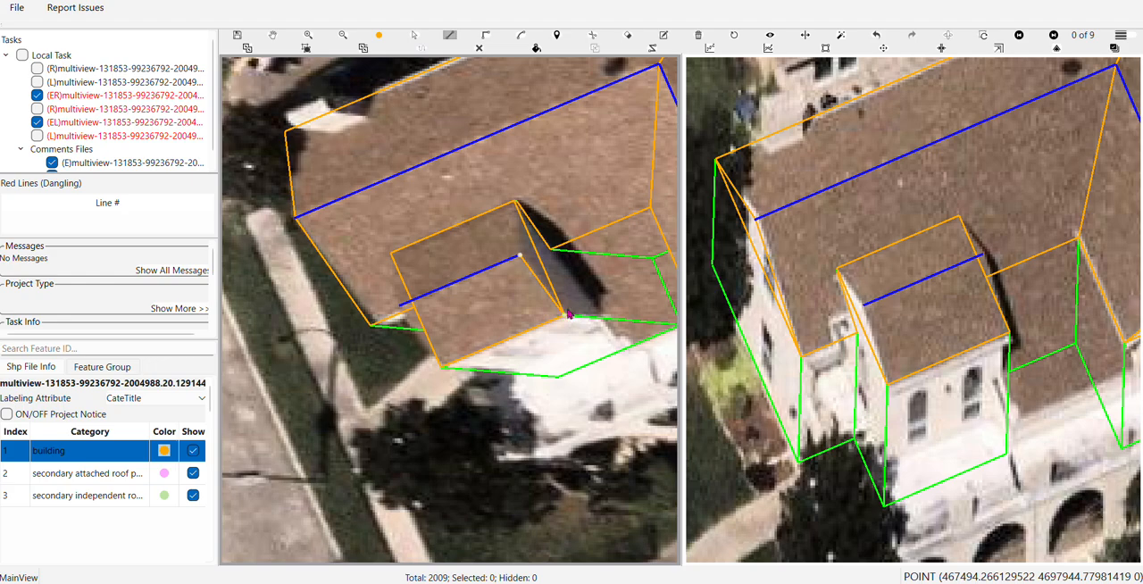
# Draw the projection's triangular gable face on its shadowed side, from the ridge end to both roof corners, and check it filled
pyautogui.doubleClick(517, 205)
pyautogui.press('space')
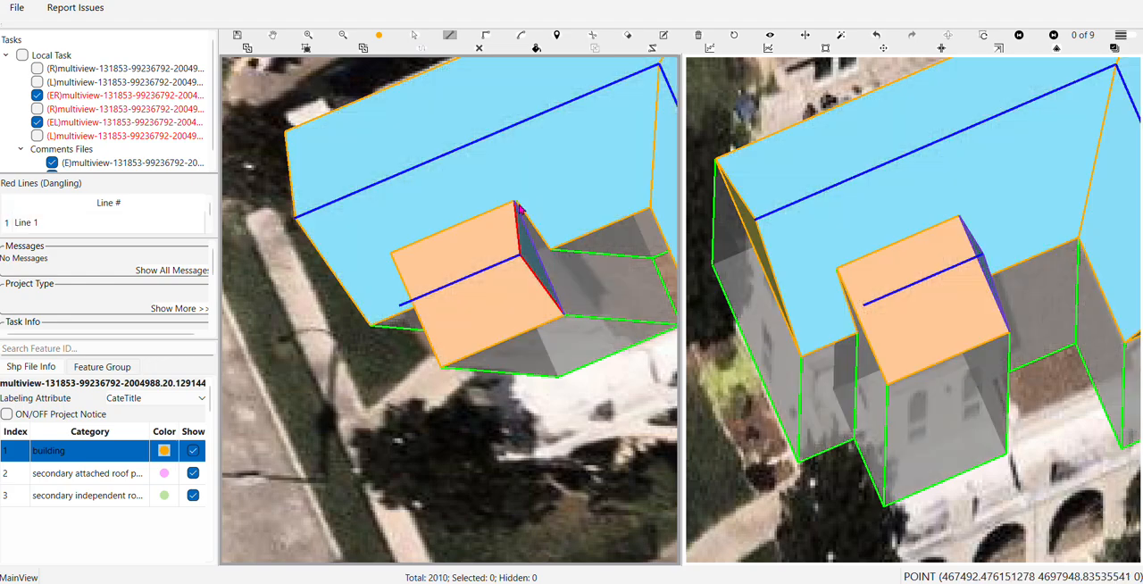
pyautogui.press('space')
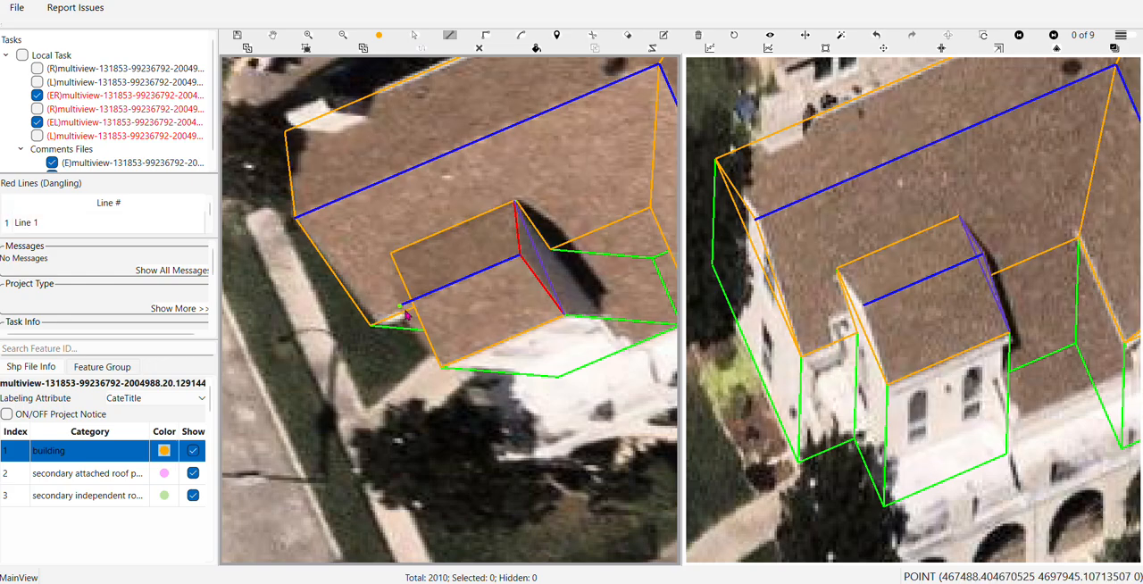
# Trace the projection's two sloping roof faces, one on each side of its ridge
pyautogui.click(519, 256)
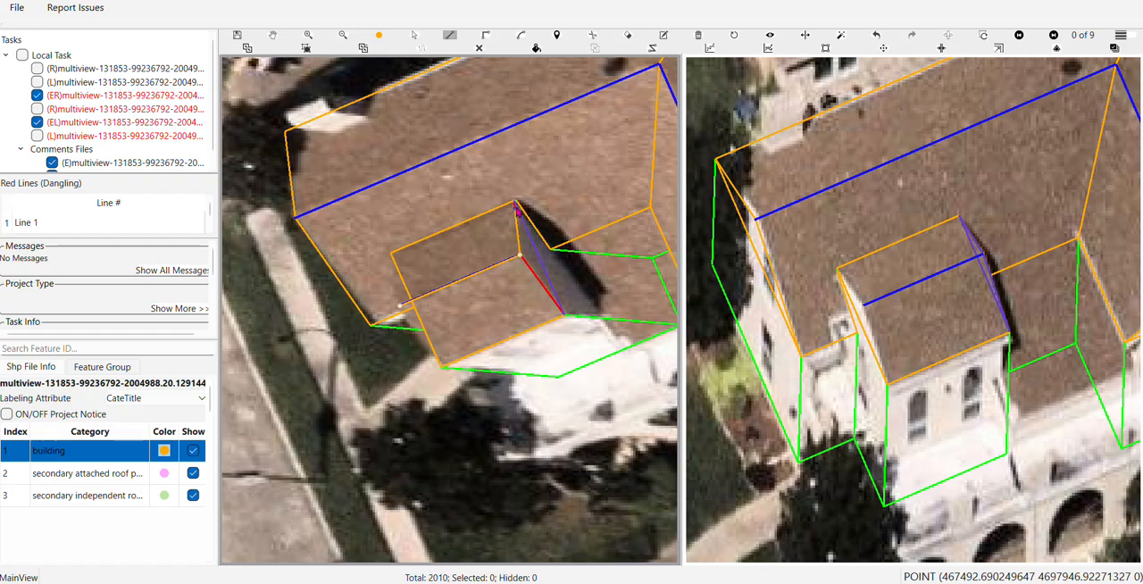
pyautogui.click(515, 202)
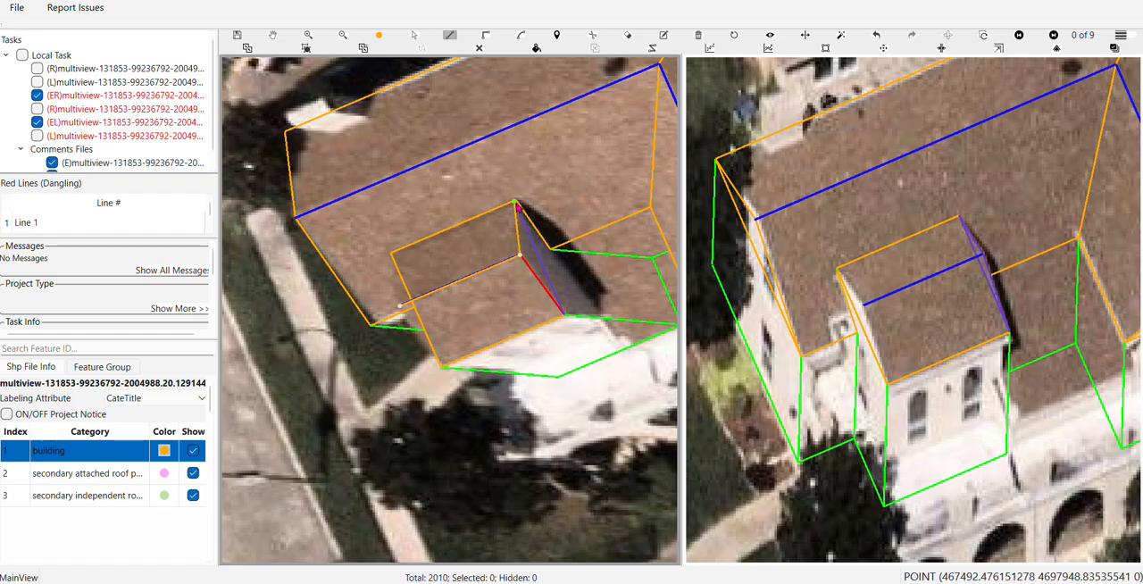
pyautogui.rightClick(393, 253)
pyautogui.click(408, 302)
pyautogui.click(520, 255)
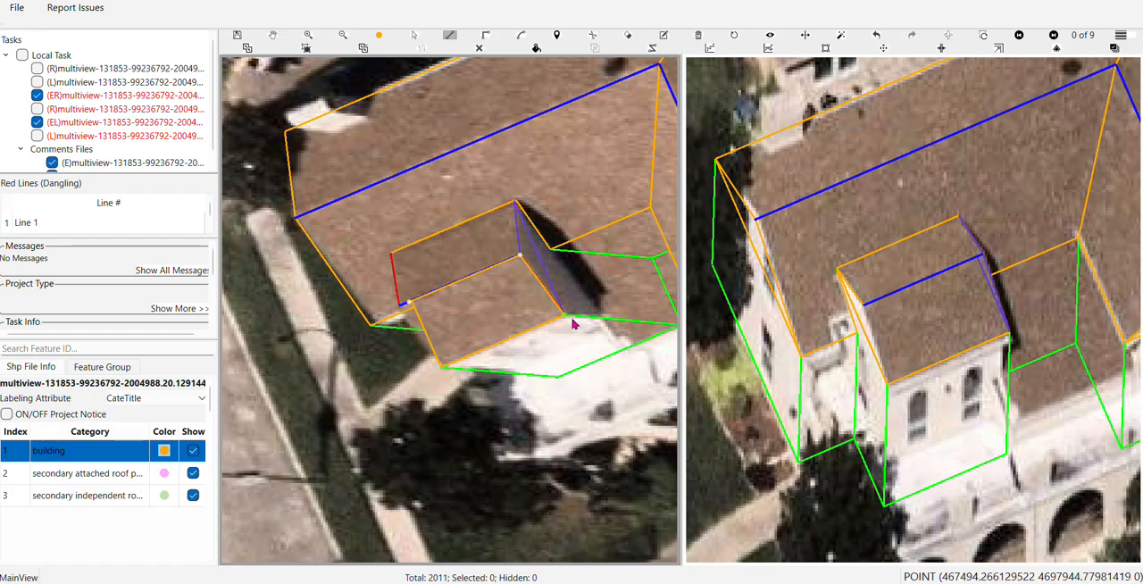
pyautogui.click(564, 316)
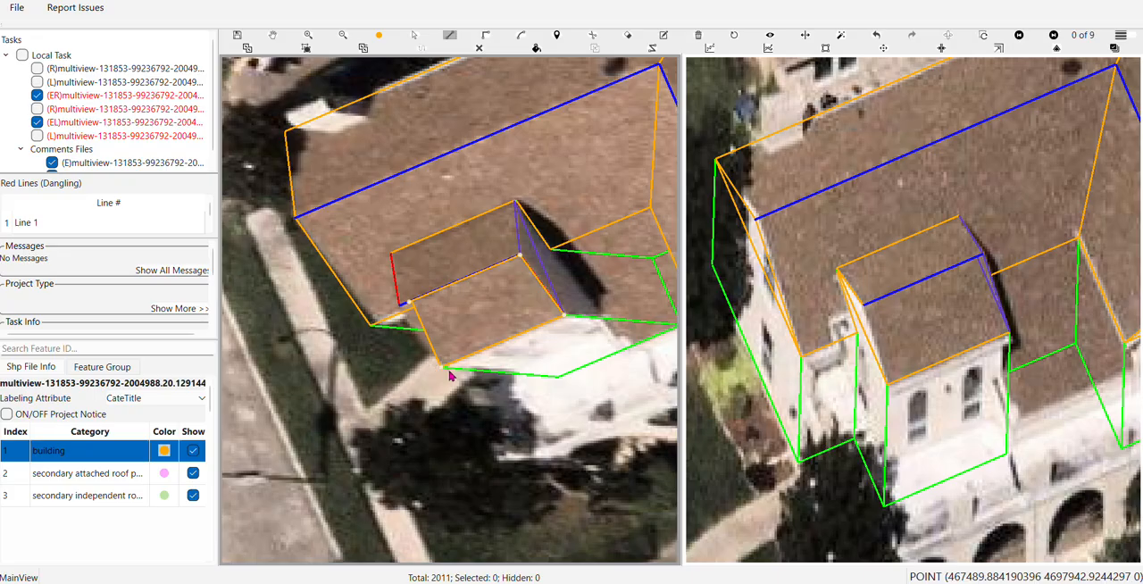
pyautogui.rightClick(445, 367)
# Move the front roof slope's loose upper corner onto the ridge end so both slopes meet there
pyautogui.scroll(2, 450, 348)
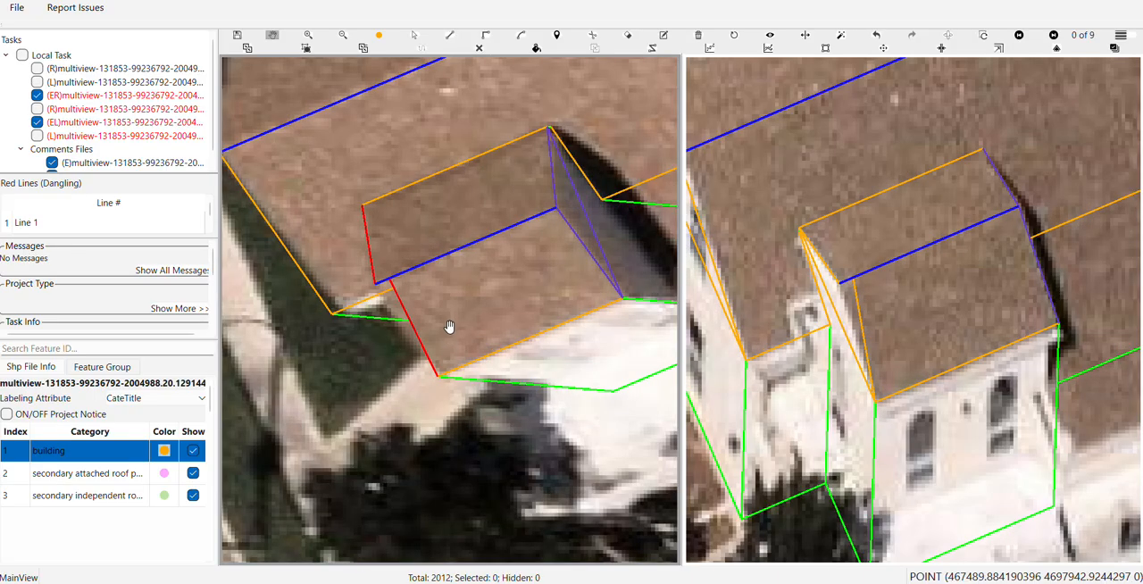
pyautogui.moveTo(456, 324); pyautogui.dragTo(589, 372)
pyautogui.press('Escape')
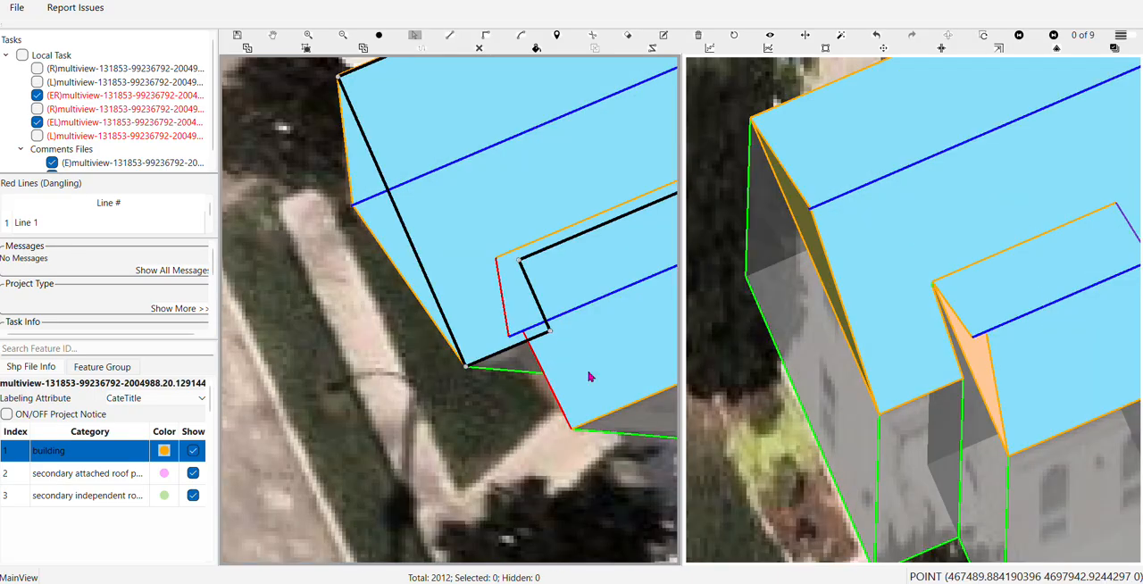
pyautogui.click(588, 372)
pyautogui.scroll(2, 550, 353)
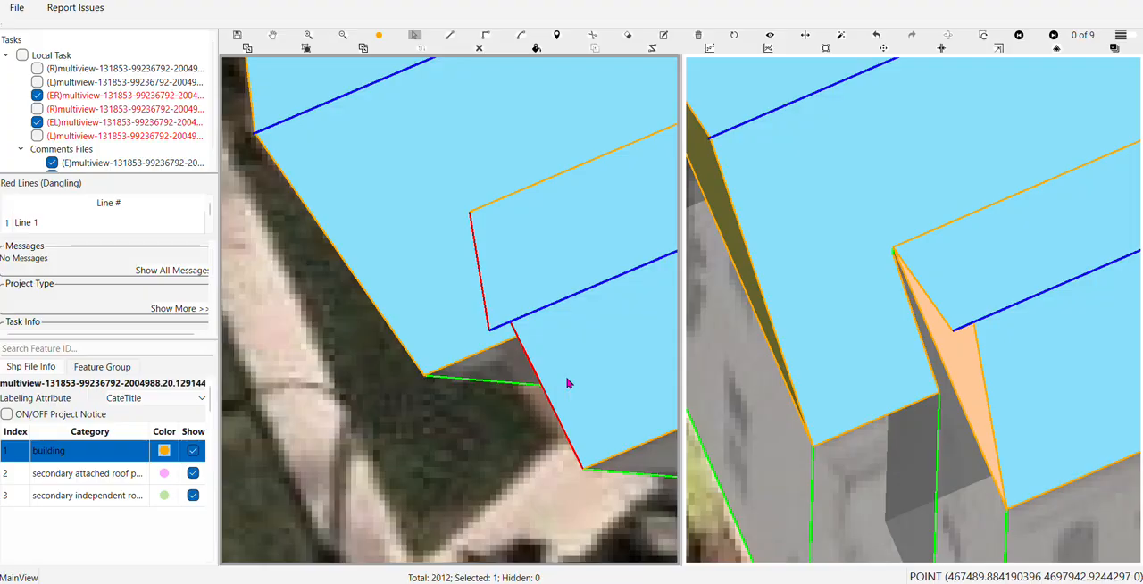
pyautogui.moveTo(510, 325); pyautogui.dragTo(432, 355)
# Close the projection's remaining gable with a triangular face between the ridge end and both roof corners, and turn off the surface fill
pyautogui.press('l')
pyautogui.scroll(-2, 493, 334)
pyautogui.click(430, 352)
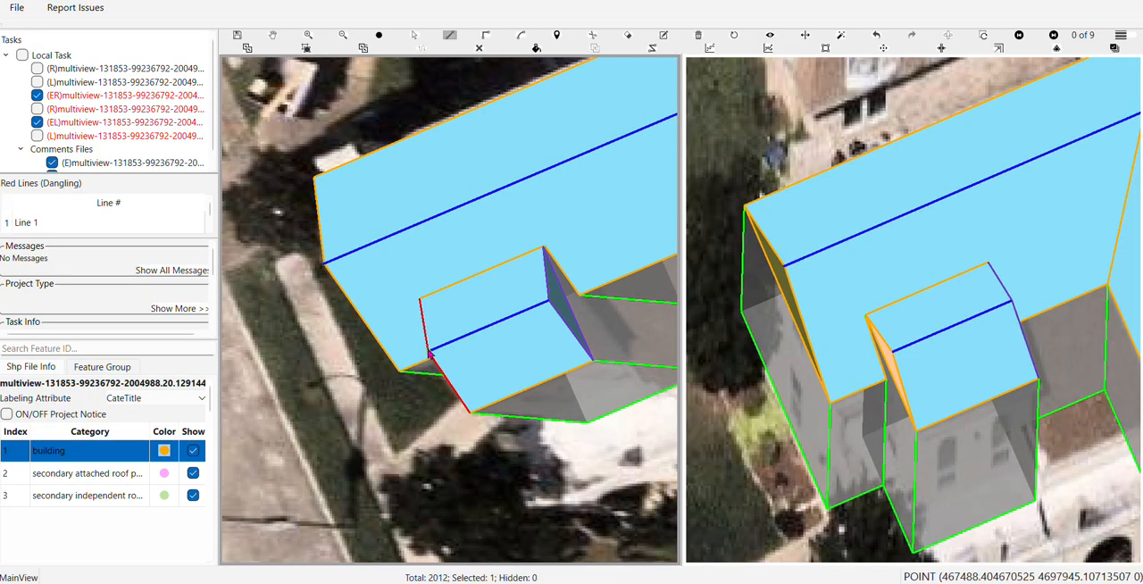
pyautogui.click(421, 300)
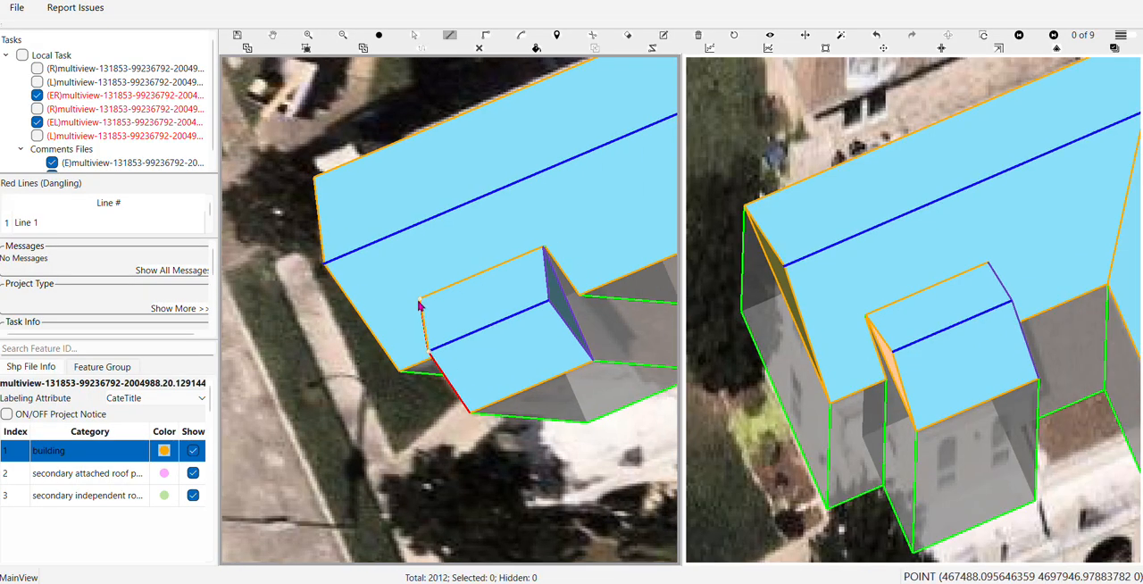
pyautogui.click(471, 412)
pyautogui.press('h')
pyautogui.scroll(-2, 485, 391)
pyautogui.moveTo(485, 390); pyautogui.dragTo(362, 381)
pyautogui.press('f')
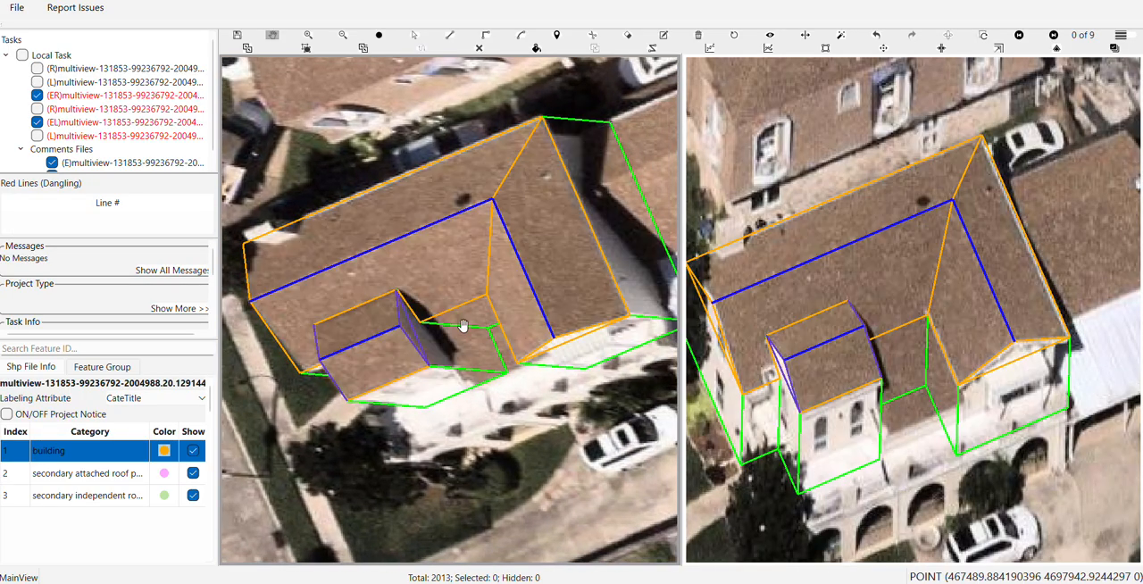
# Draw a rectangular roof outline around the neighbouring brown-roofed building beside the white metal canopy
pyautogui.moveTo(464, 326); pyautogui.dragTo(408, 311)
pyautogui.moveTo(514, 304); pyautogui.dragTo(378, 402)
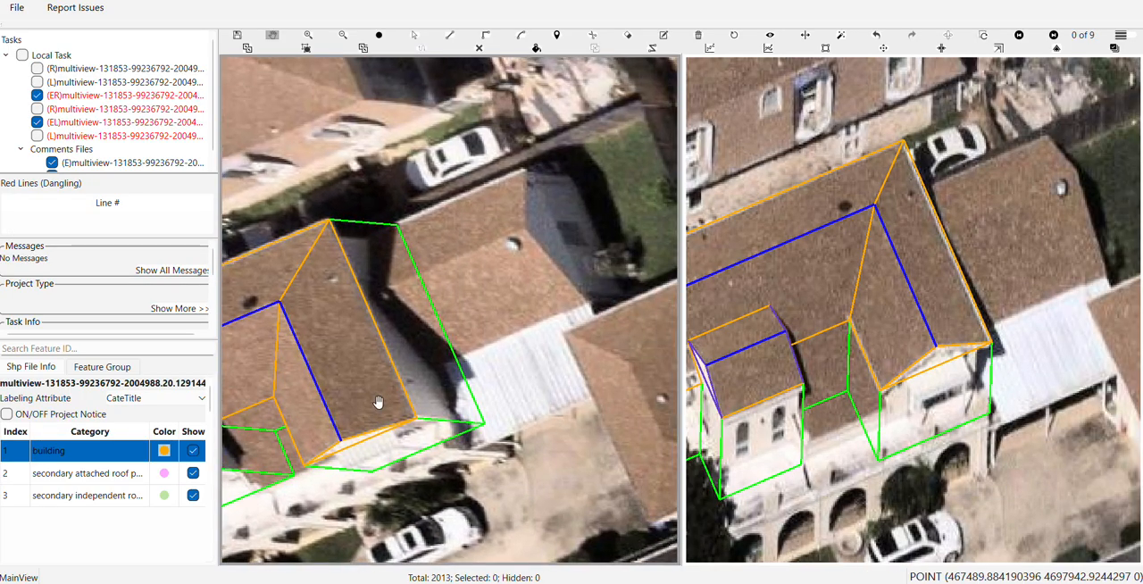
pyautogui.scroll(4, 400, 354)
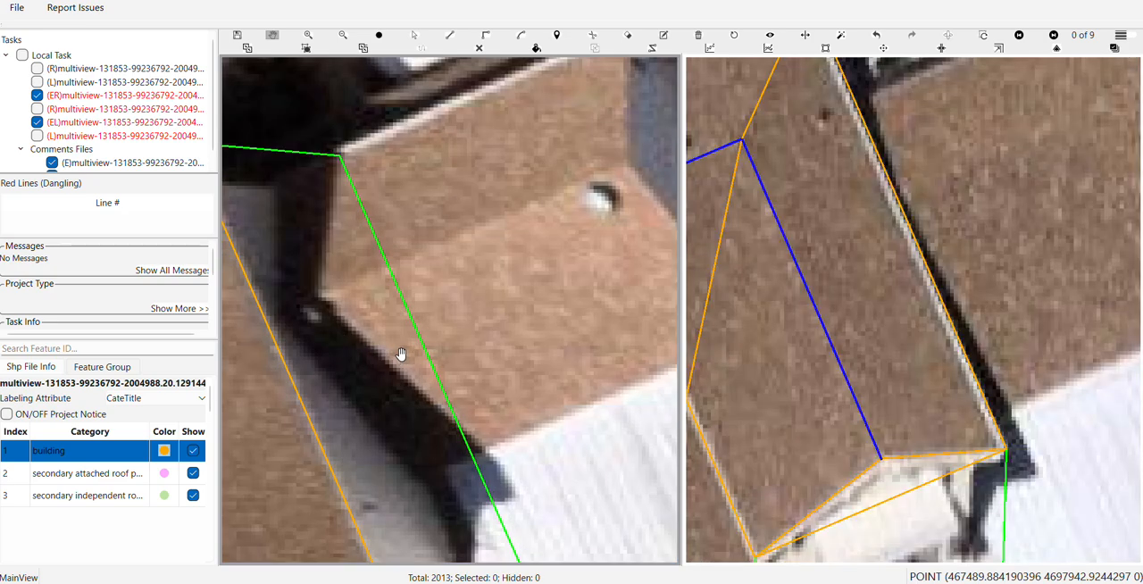
pyautogui.scroll(-2, 401, 355)
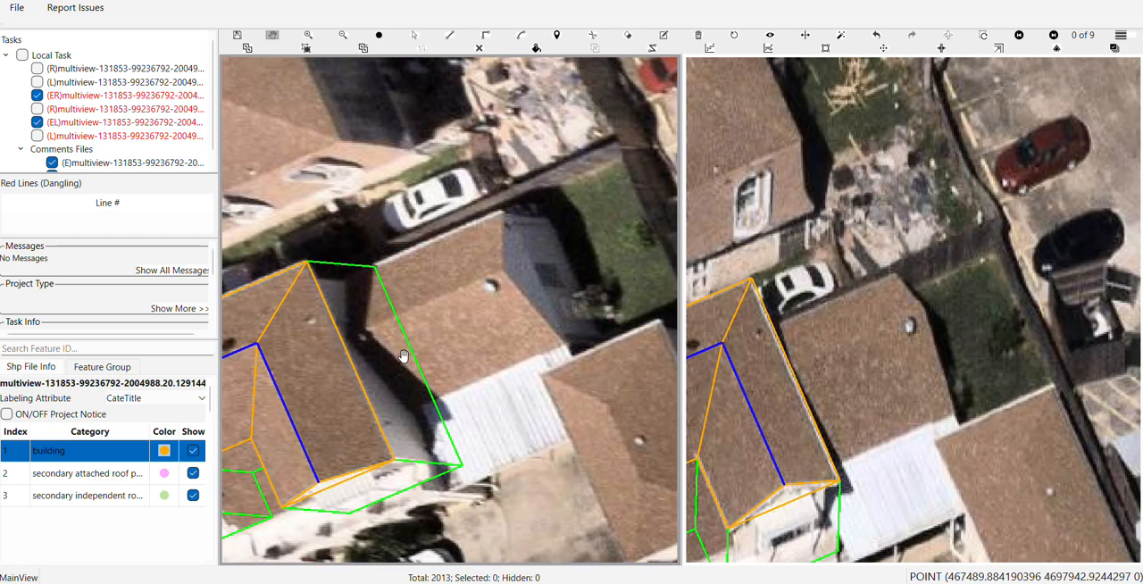
pyautogui.moveTo(403, 356); pyautogui.dragTo(449, 299)
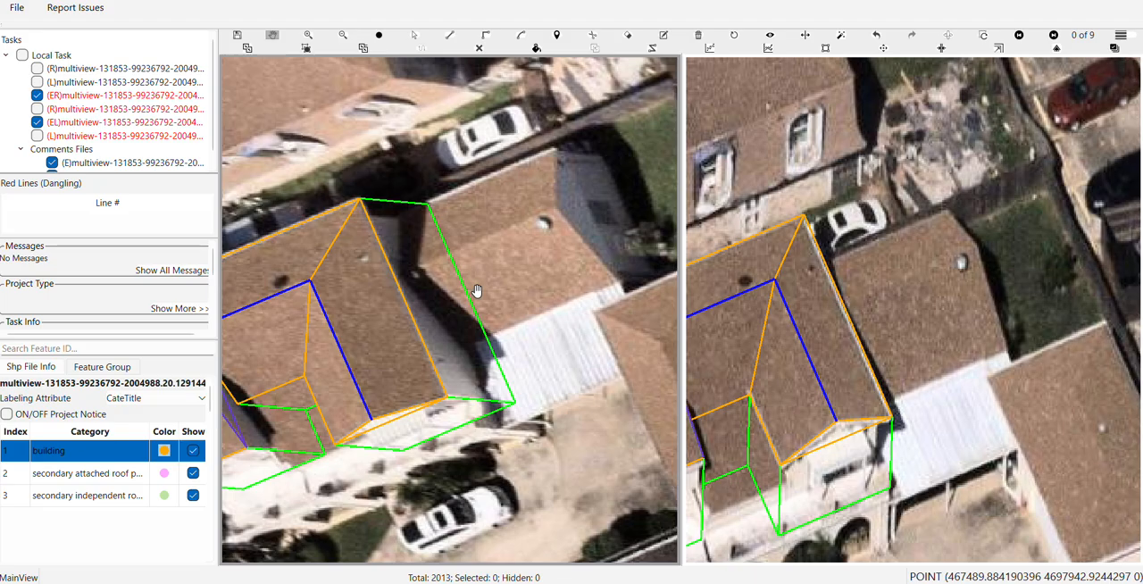
pyautogui.press('d')
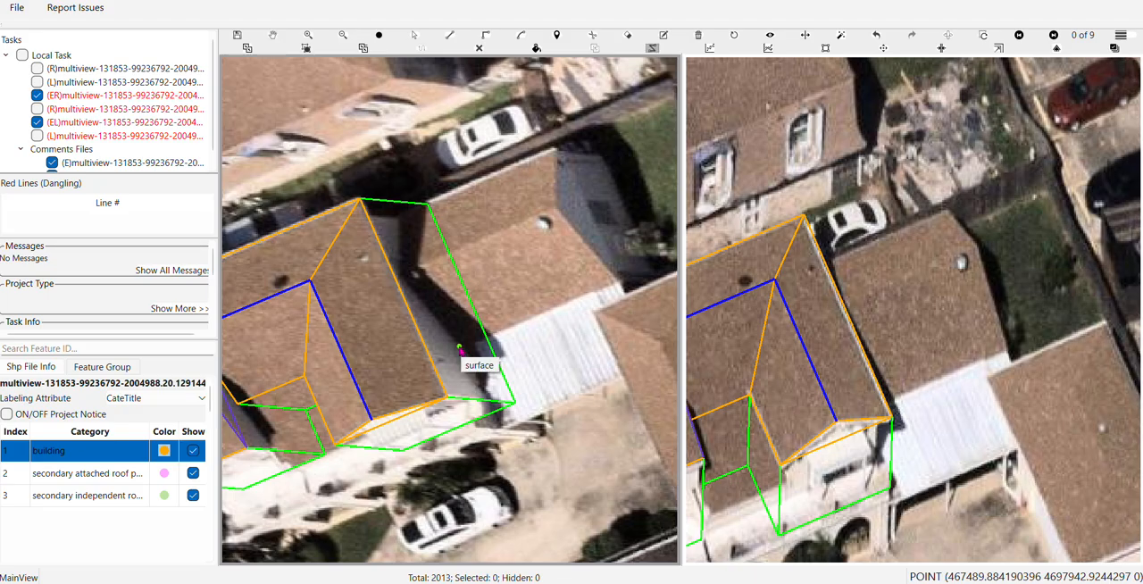
pyautogui.click(460, 348)
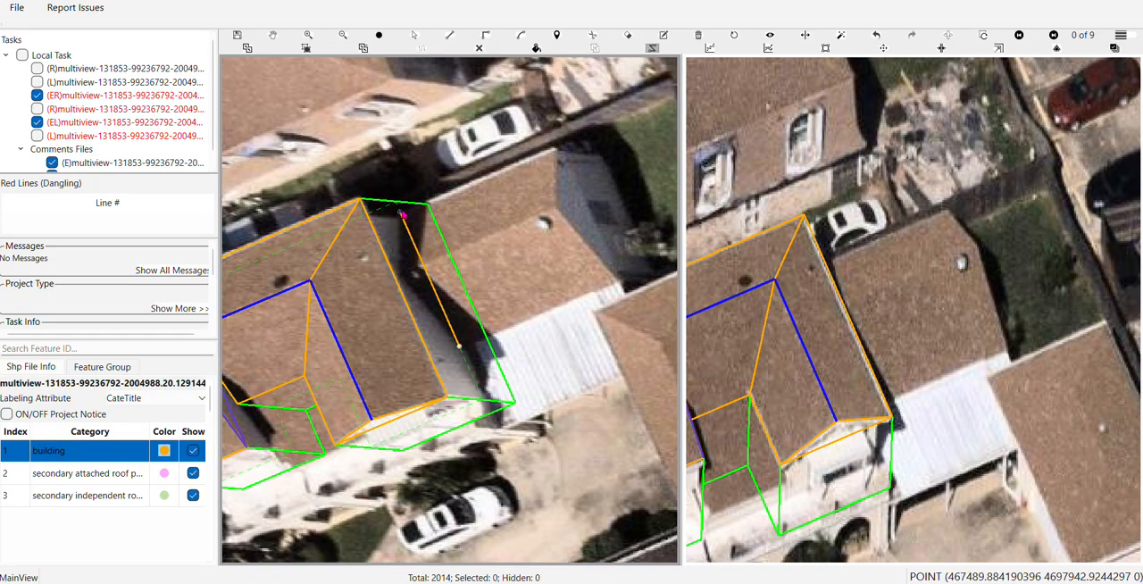
pyautogui.click(400, 210)
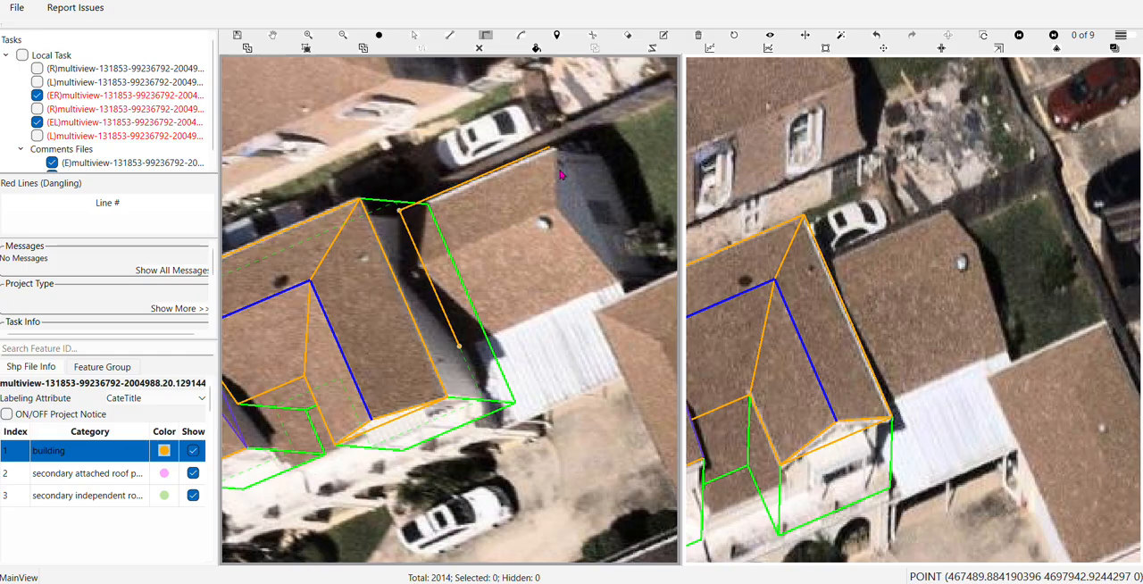
pyautogui.click(563, 166)
pyautogui.click(462, 351)
# Select the neighbouring building and shift its ground surface to extend its walls downward
pyautogui.moveTo(553, 251); pyautogui.dragTo(498, 304)
pyautogui.scroll(-2, 511, 305)
pyautogui.scroll(2, 498, 305)
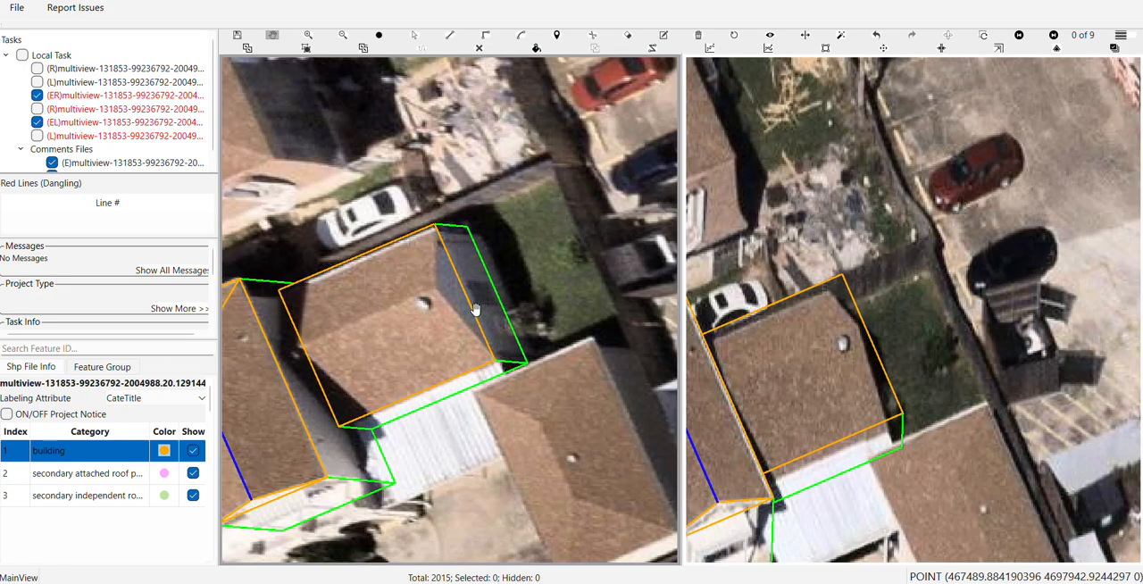
pyautogui.scroll(2, 500, 288)
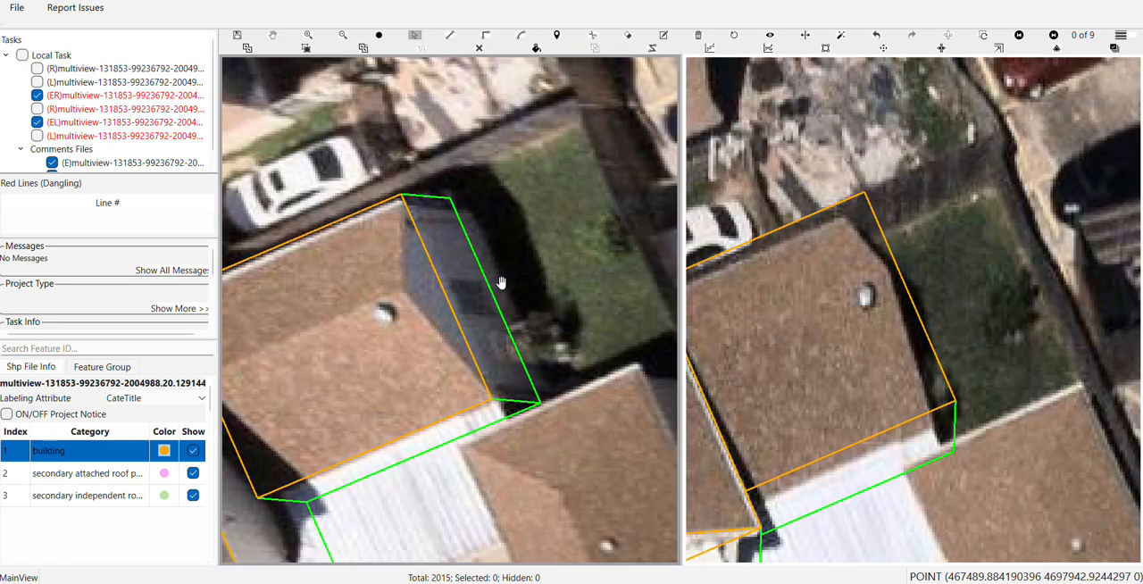
pyautogui.scroll(-2, 502, 274)
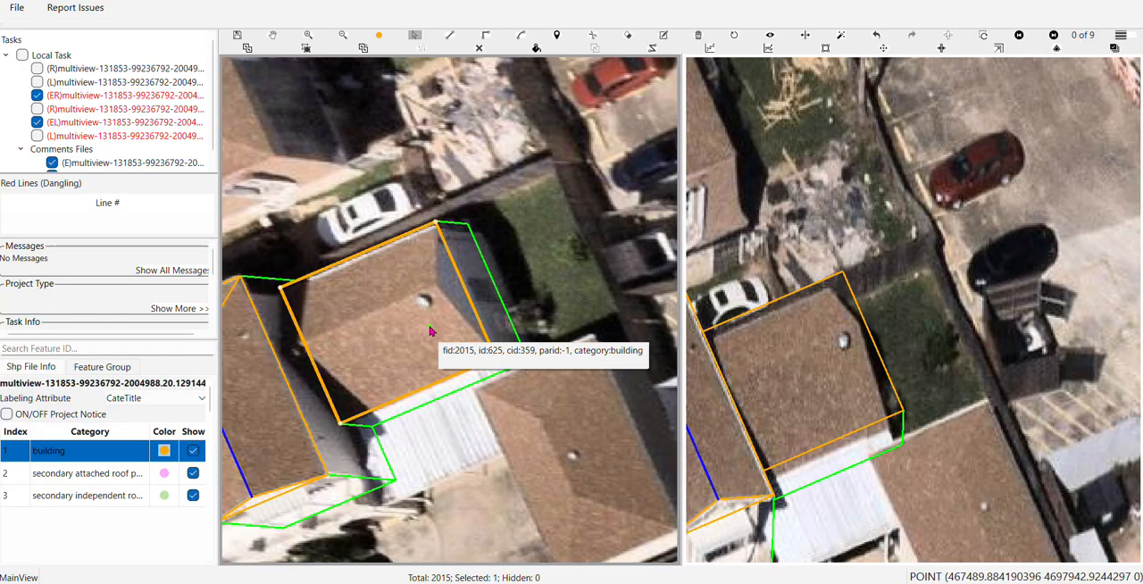
pyautogui.click(435, 330)
pyautogui.moveTo(435, 329); pyautogui.dragTo(442, 329)
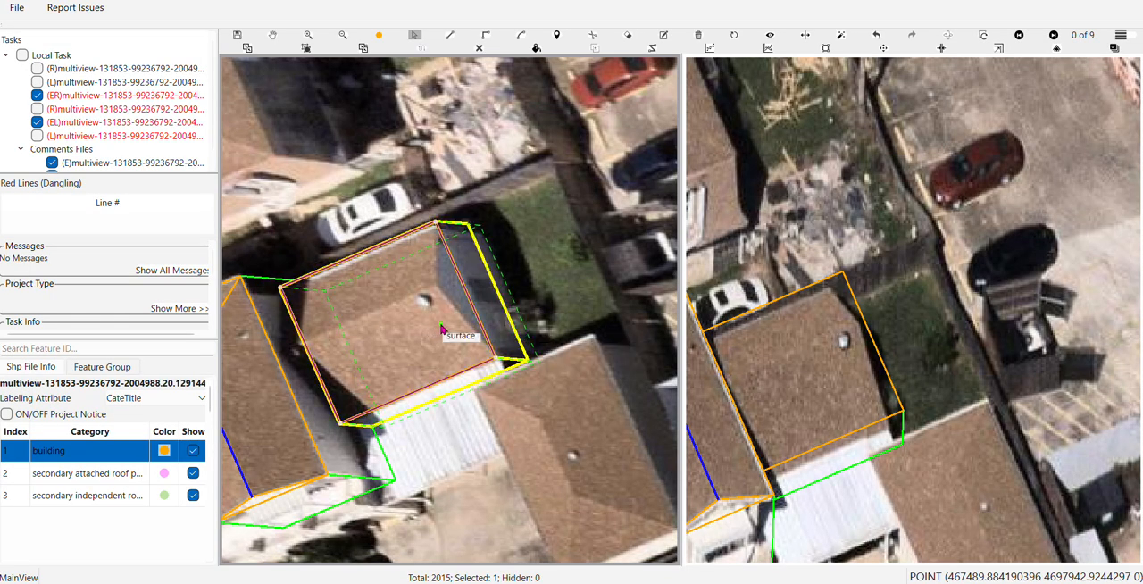
pyautogui.press('space')
# Move the neighbouring roof's rear edge onto the white eave line, and compare the outline in the second view
pyautogui.moveTo(511, 277); pyautogui.dragTo(575, 270)
pyautogui.scroll(3, 448, 247)
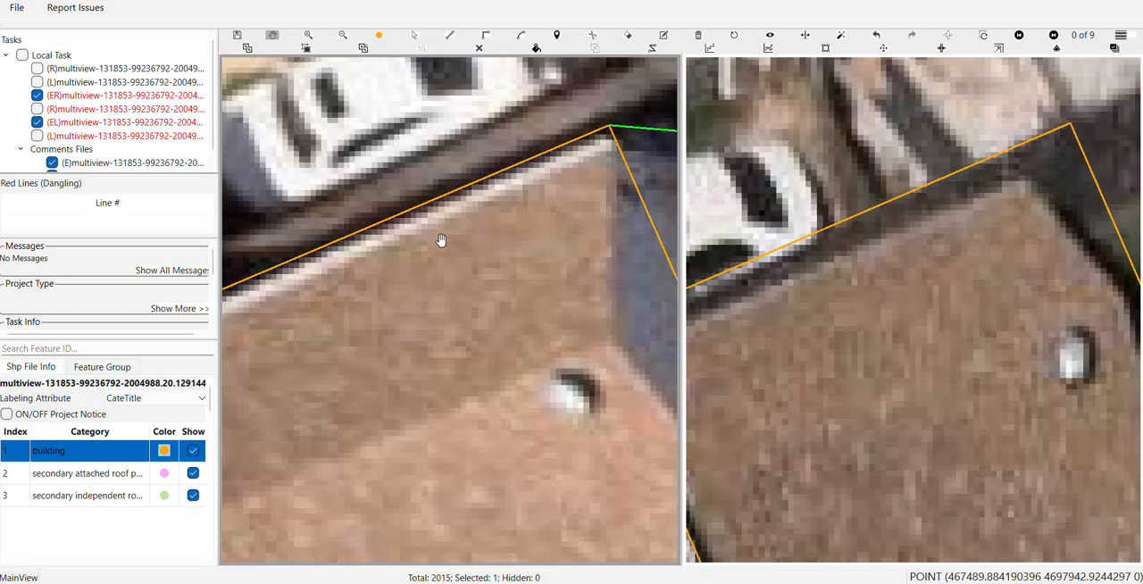
pyautogui.press('space')
pyautogui.moveTo(430, 202); pyautogui.dragTo(432, 215)
pyautogui.scroll(-2, 433, 214)
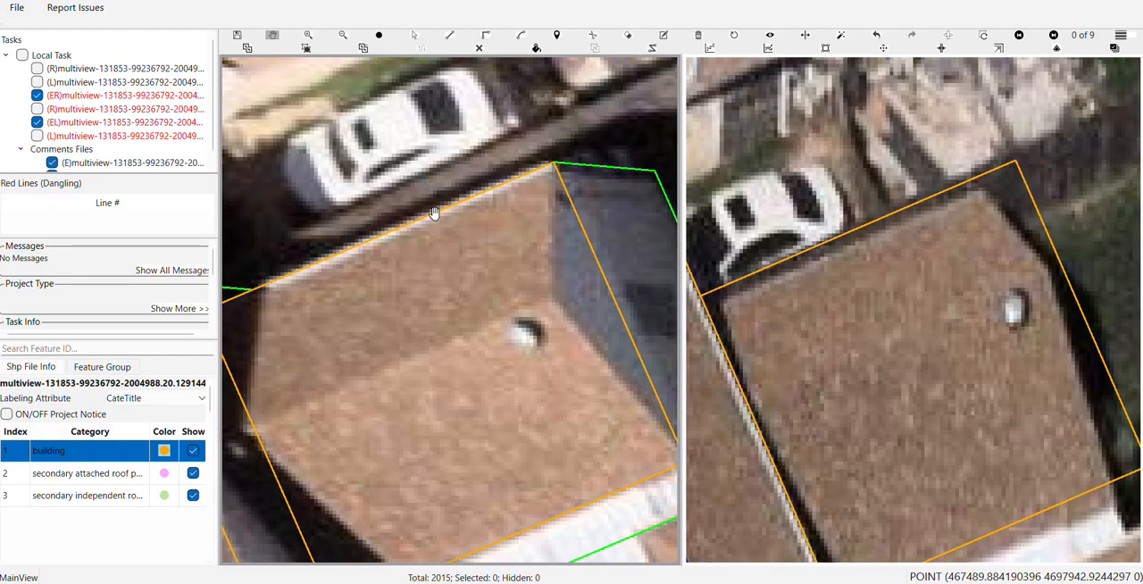
pyautogui.press('space')
pyautogui.moveTo(832, 348); pyautogui.dragTo(886, 266)
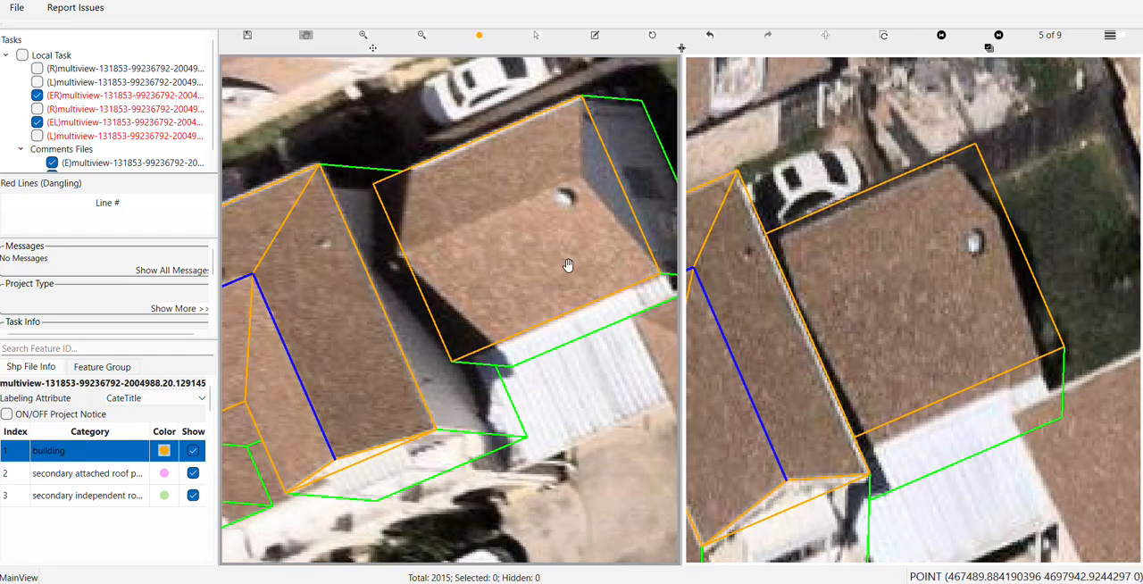
# Reduce the neighbouring building's height until its roof outline fits the roof in the second view
pyautogui.moveTo(566, 265); pyautogui.dragTo(415, 344)
pyautogui.press('space')
pyautogui.click(415, 342)
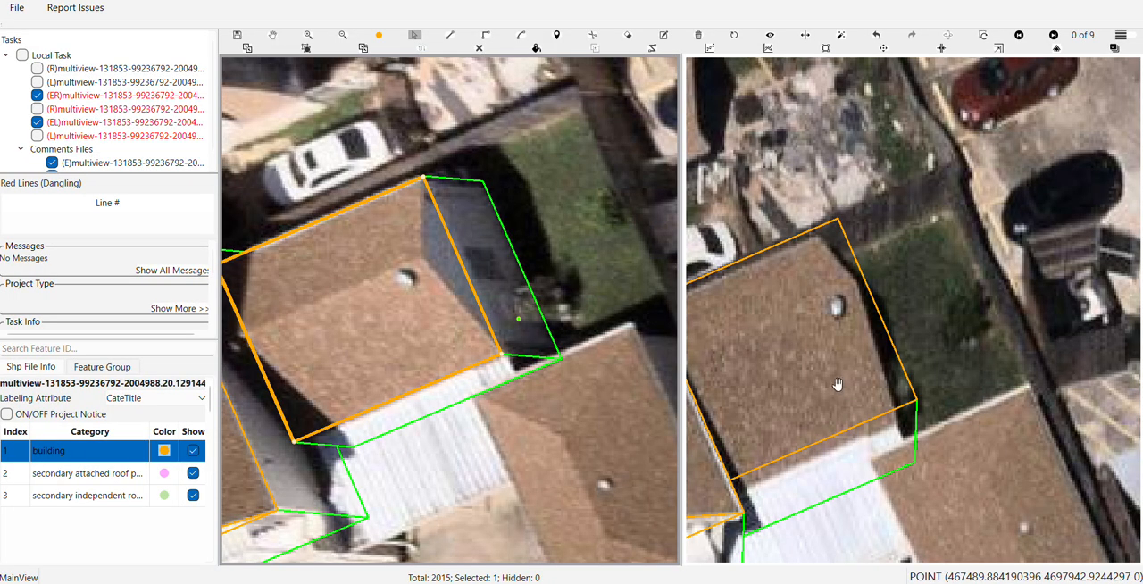
pyautogui.click(331, 223)
pyautogui.press('Down')
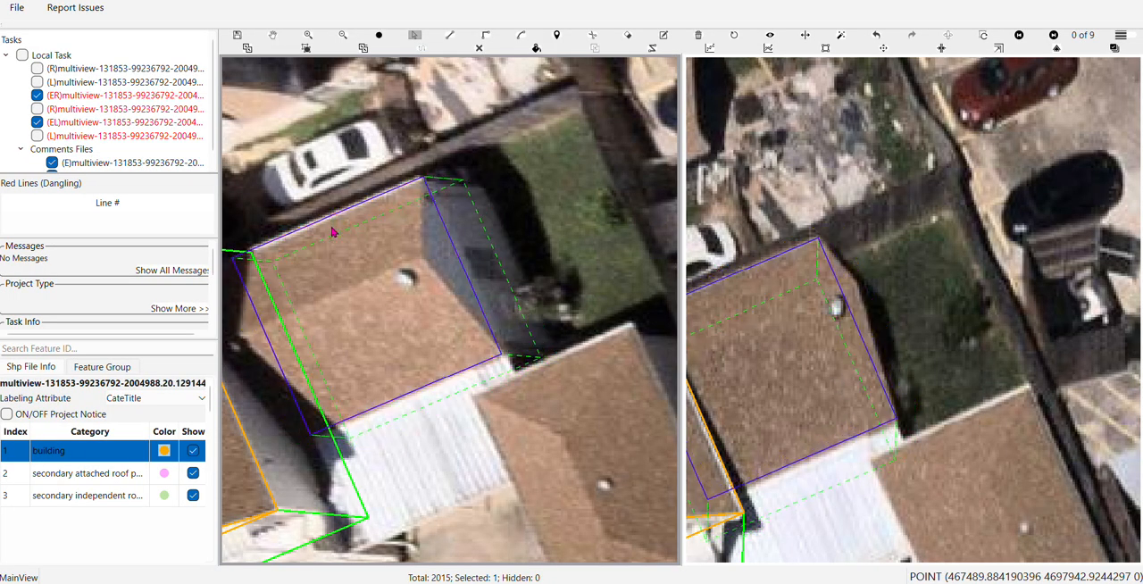
pyautogui.press('Escape')
pyautogui.scroll(-2, 330, 231)
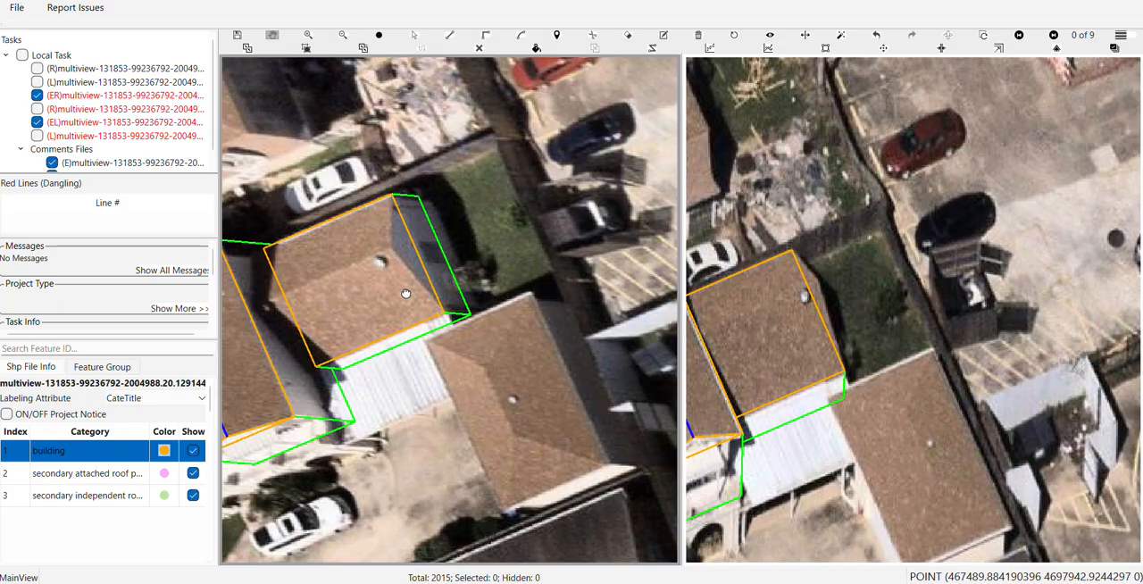
# Examine the neighbouring building's outline and ground surface beside the main house, comparing the imagery with the labels hidden and shown
pyautogui.scroll(6, 405, 294)
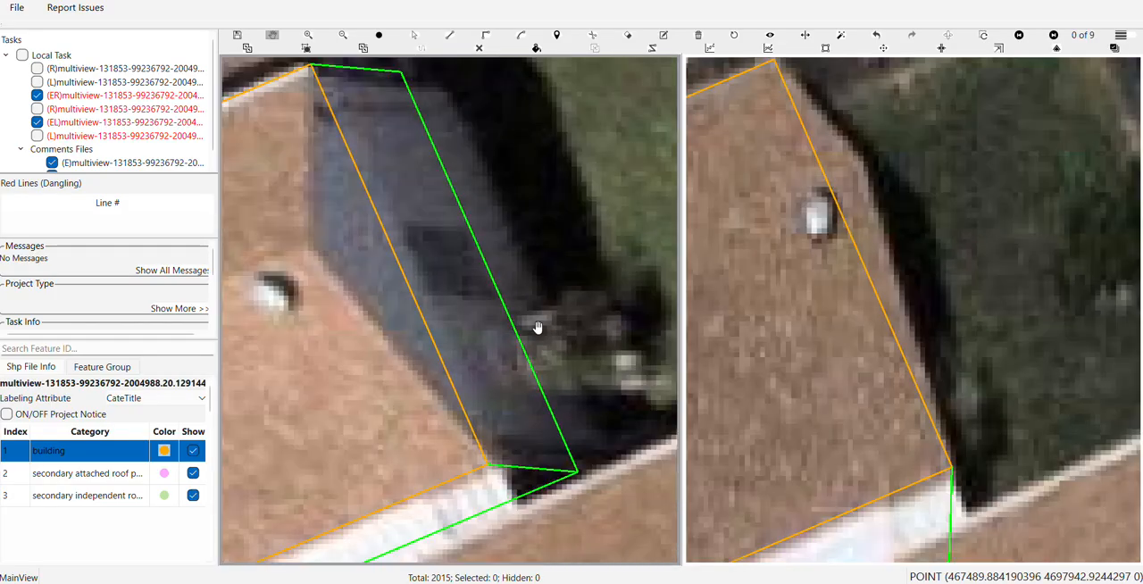
pyautogui.scroll(-3, 537, 328)
pyautogui.click(507, 350)
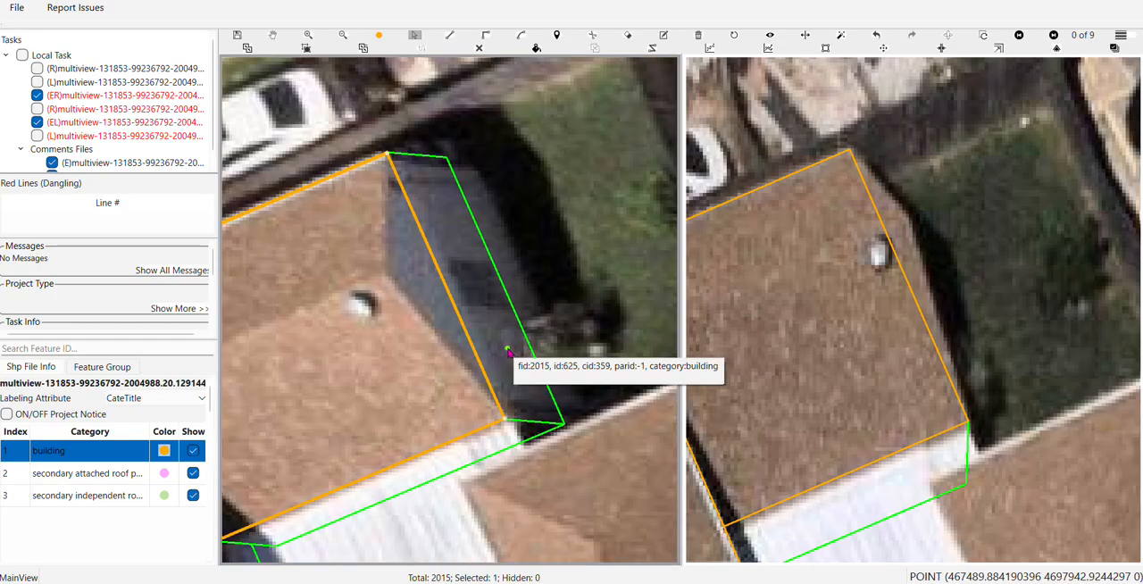
pyautogui.moveTo(390, 369); pyautogui.dragTo(546, 314)
pyautogui.scroll(-3, 420, 375)
pyautogui.scroll(-5, 585, 277)
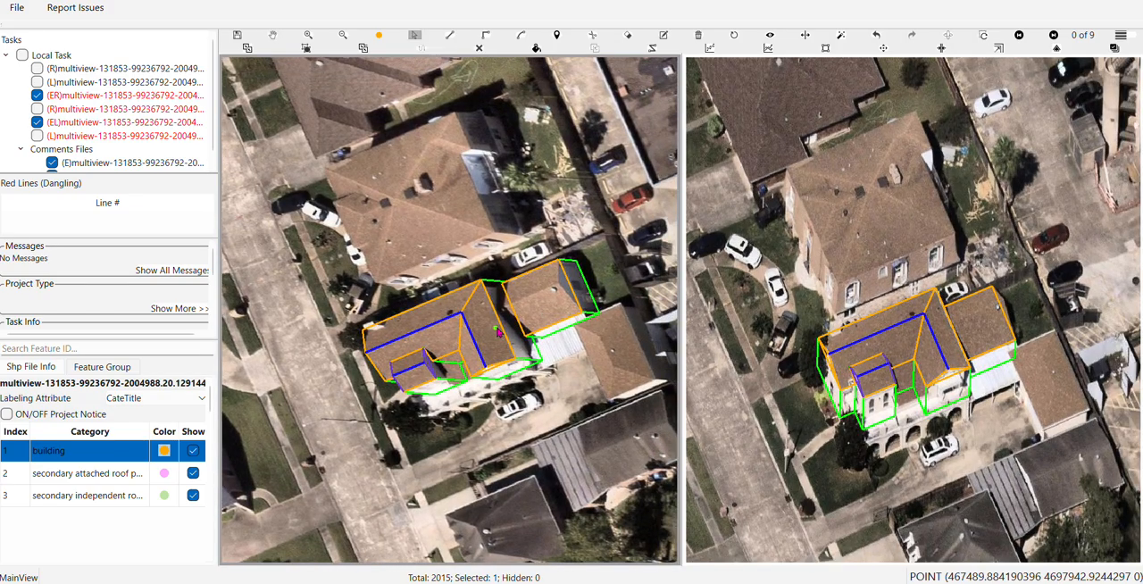
pyautogui.scroll(3, 596, 305)
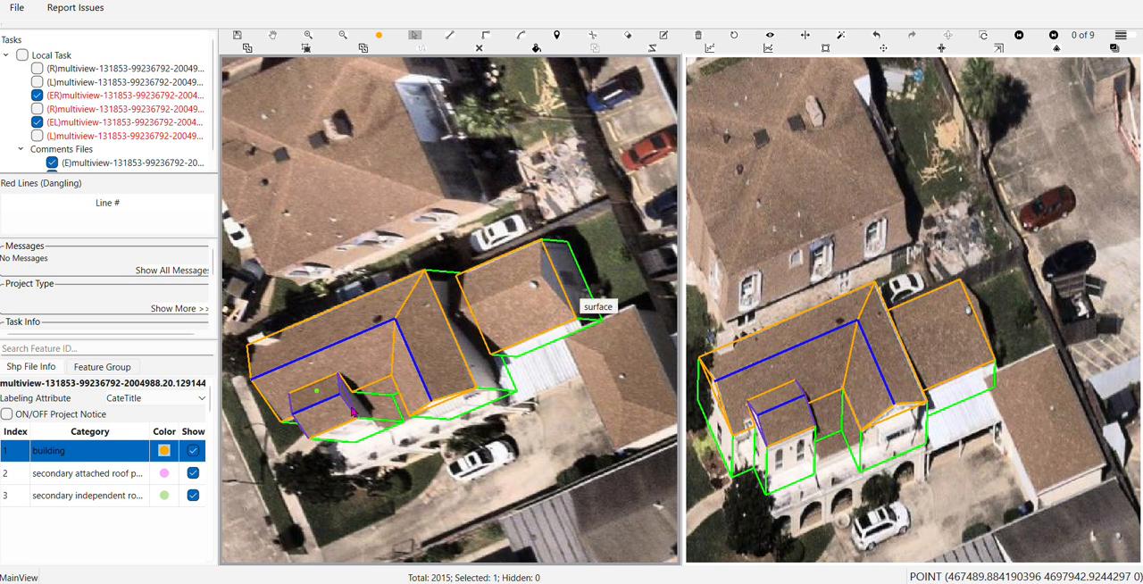
pyautogui.moveTo(359, 368); pyautogui.dragTo(432, 348)
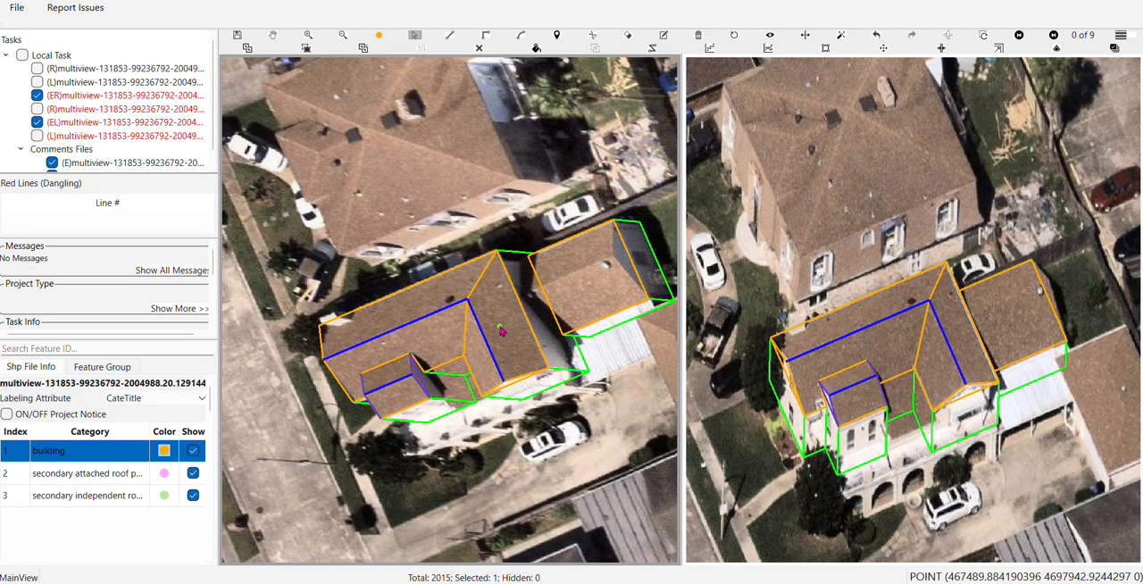
pyautogui.moveTo(501, 331)
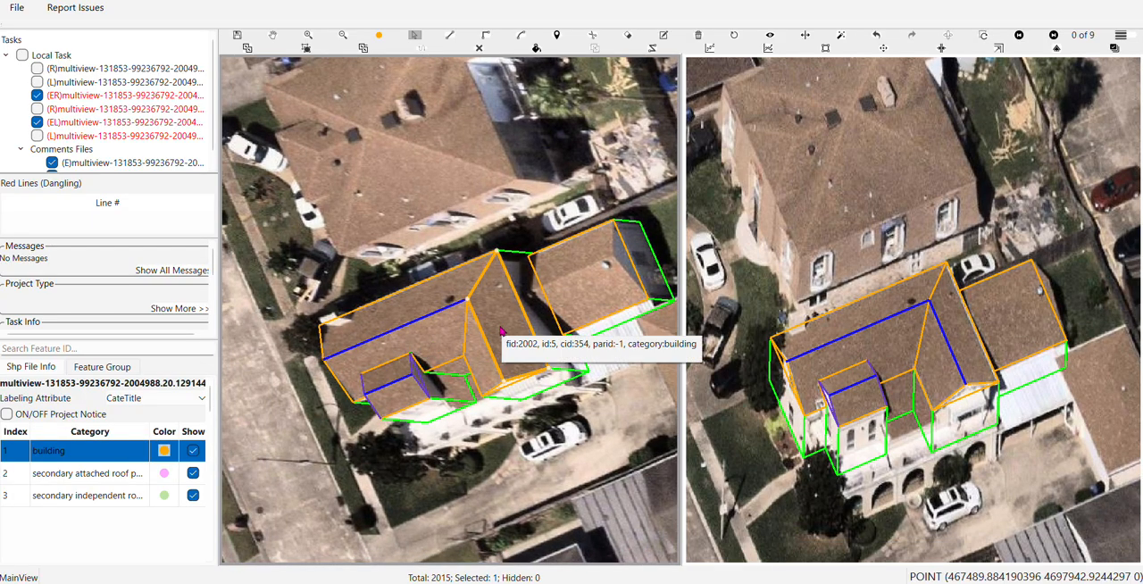
pyautogui.press('h')
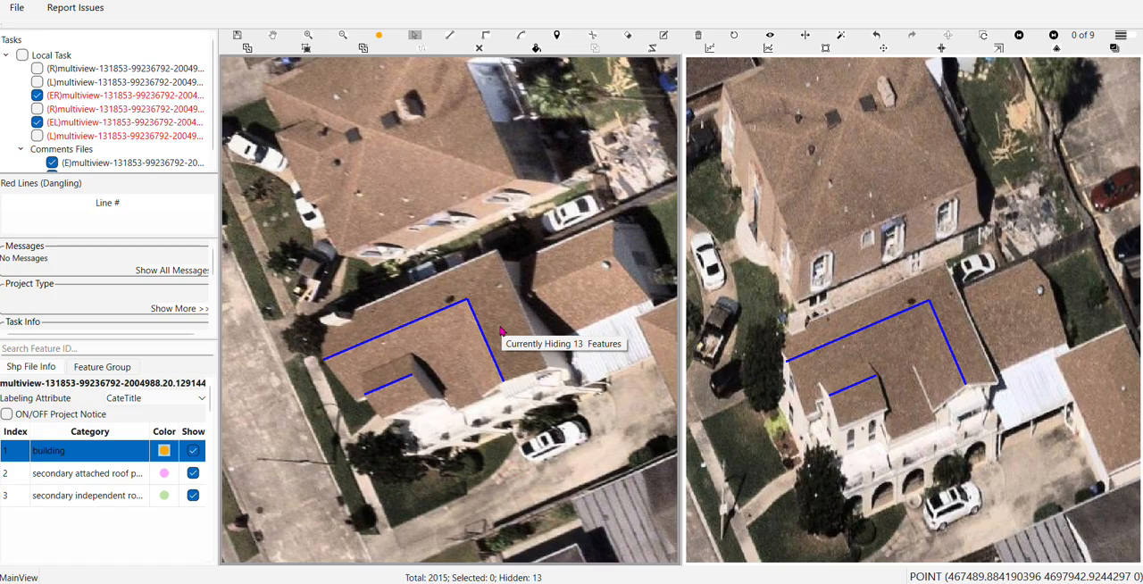
pyautogui.press('h')
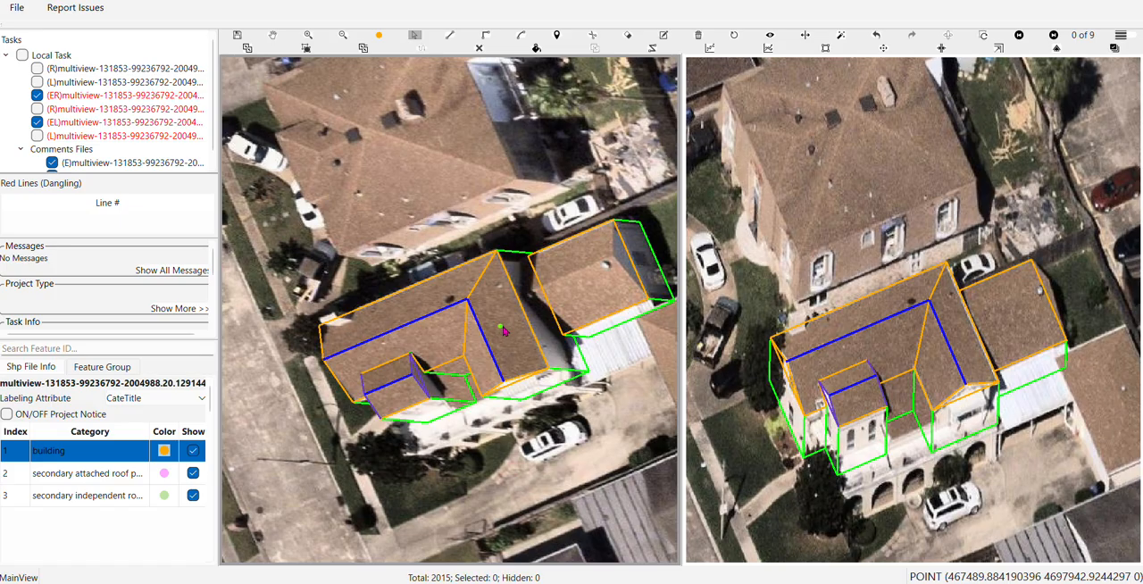
# Connect the neighbouring building with the main house so that both share the same ground level
pyautogui.click(653, 280)
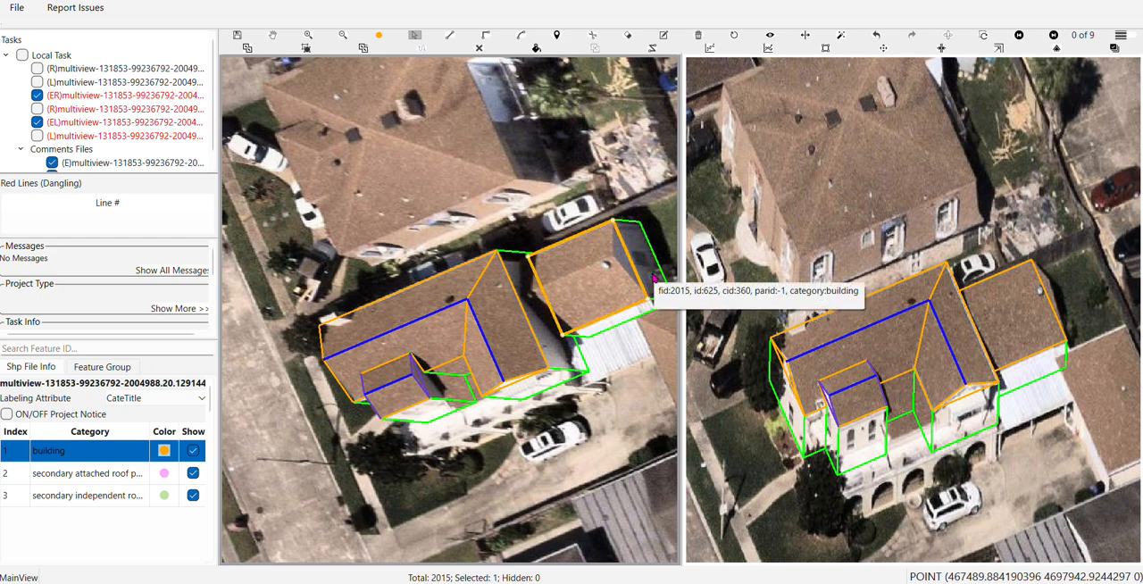
pyautogui.press('Return')
pyautogui.press('Escape')
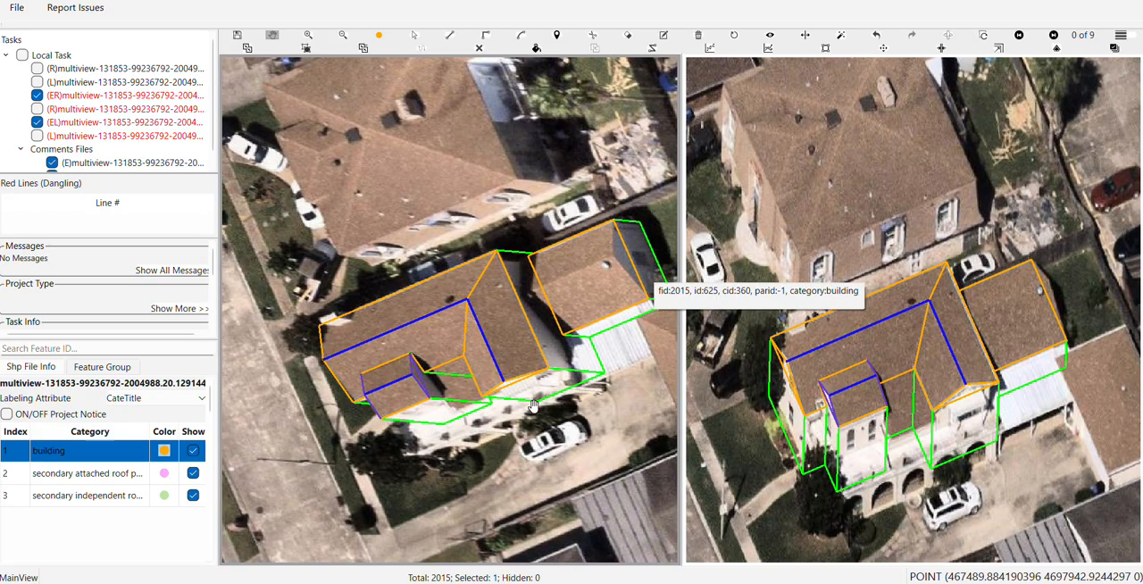
# Draw a ridge line across the neighbouring roof, parallel to its canopy-side eave and ending at the far gable peak
pyautogui.moveTo(529, 342); pyautogui.dragTo(338, 335)
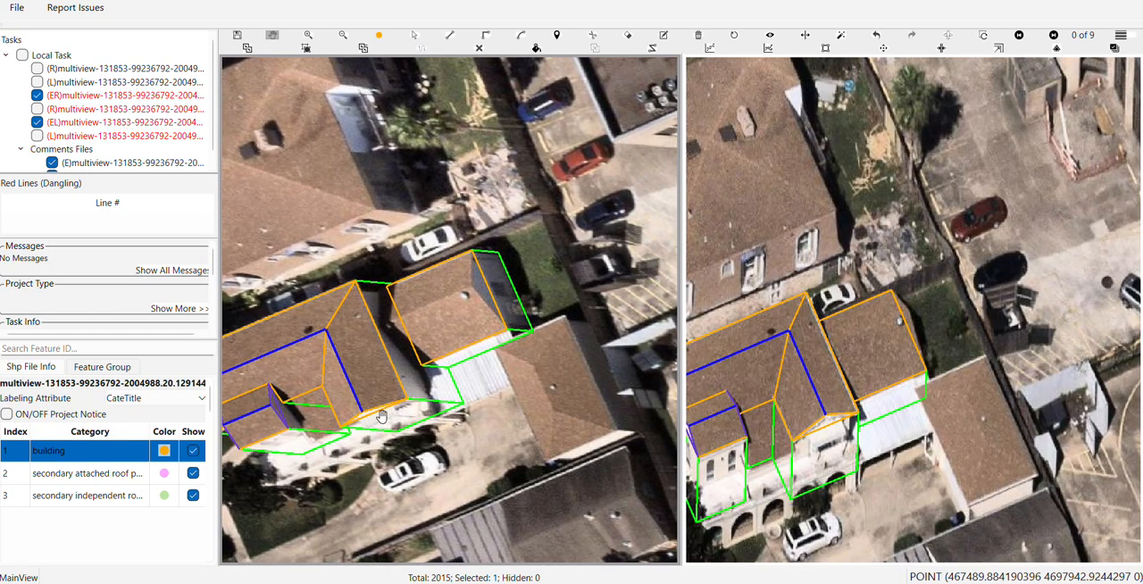
pyautogui.scroll(2, 504, 294)
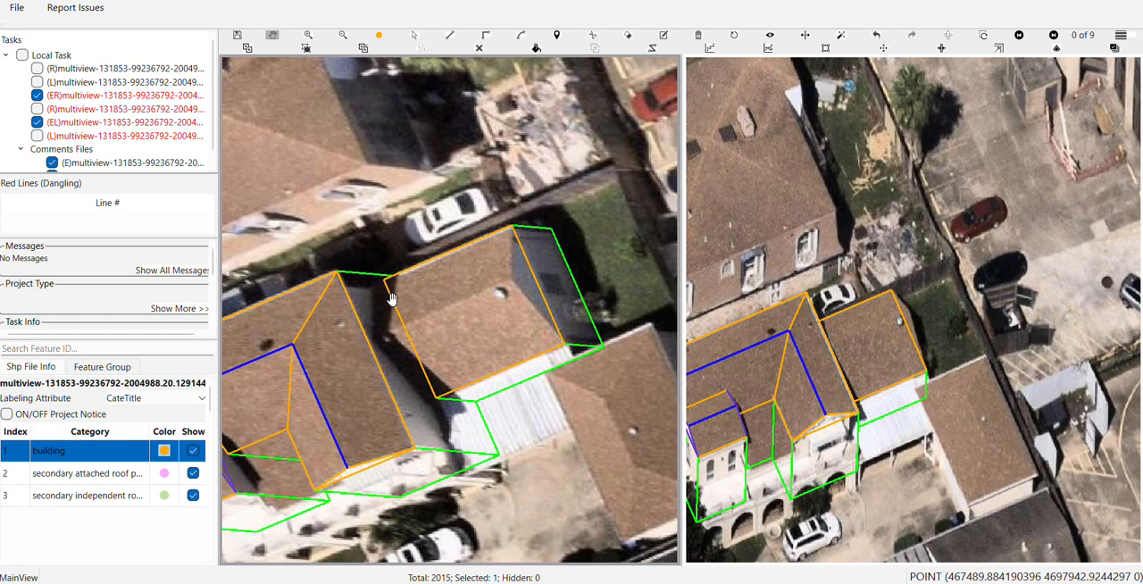
pyautogui.scroll(2, 409, 272)
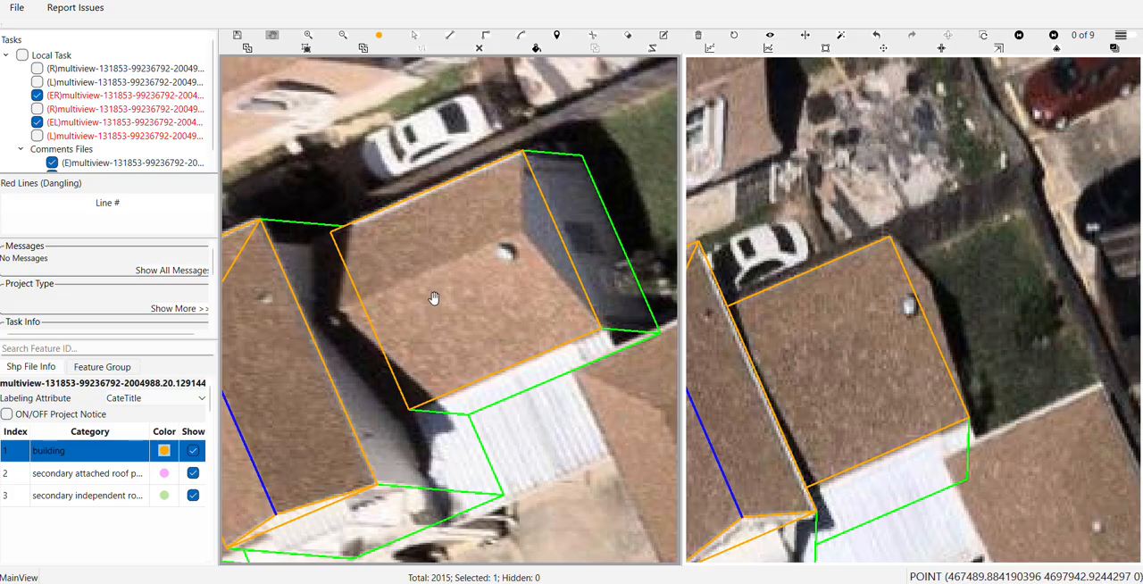
pyautogui.press('space')
pyautogui.click(327, 318)
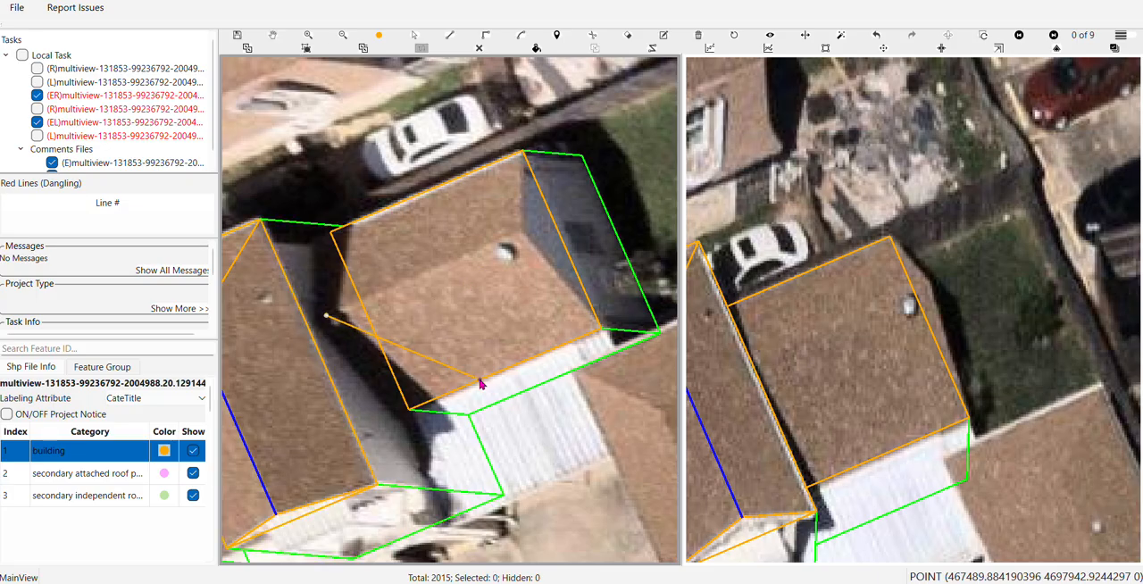
pyautogui.click(524, 237)
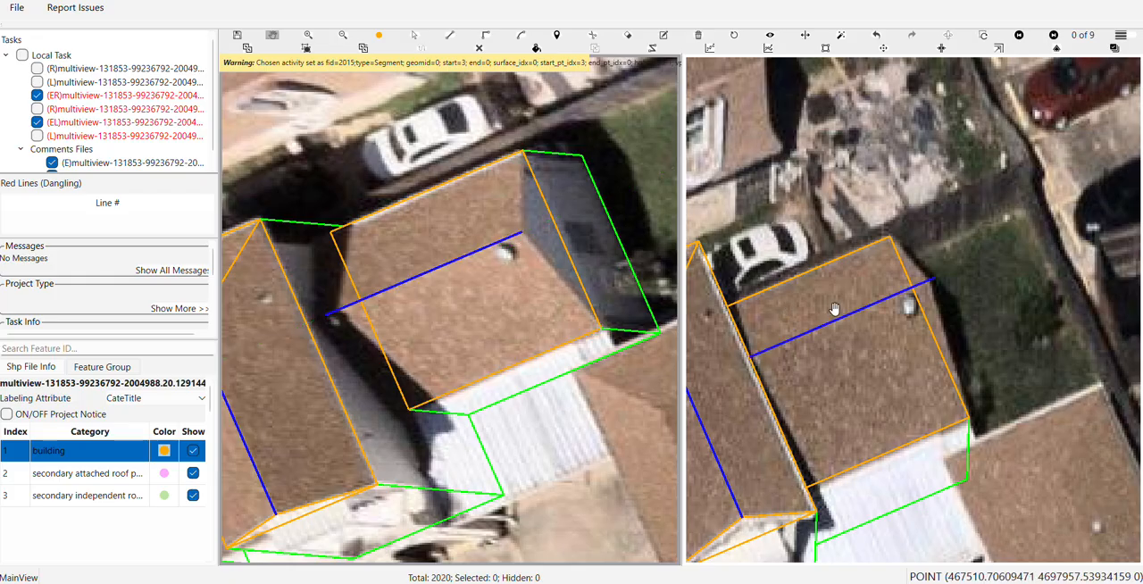
# Examine the new ridge line against the neighbouring roof's peak in the other aerial views
pyautogui.scroll(5, 833, 309)
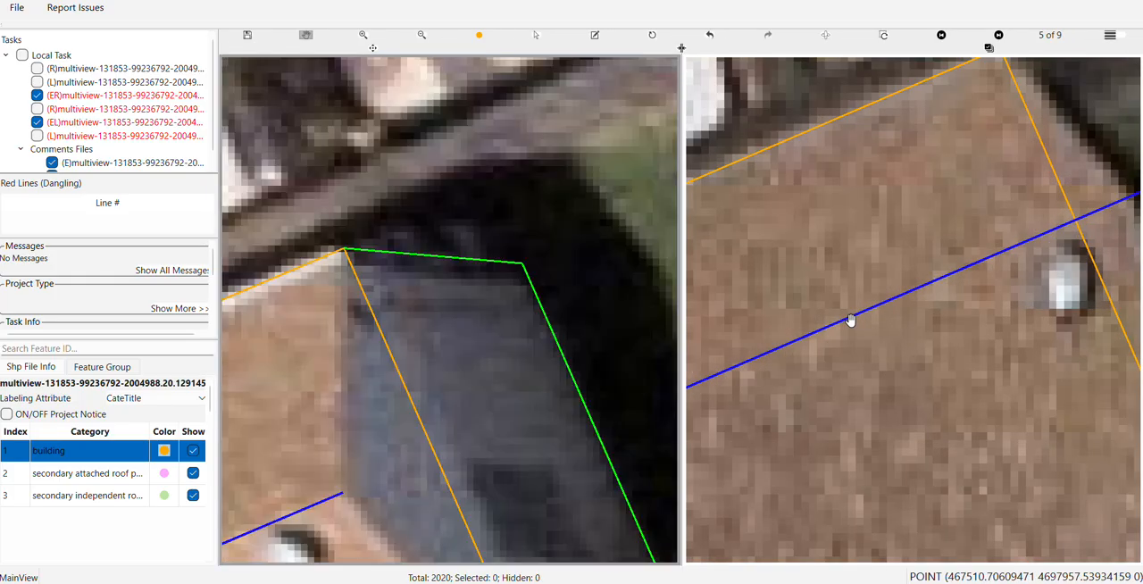
pyautogui.press('s')
pyautogui.moveTo(850, 320); pyautogui.dragTo(732, 309)
pyautogui.click(749, 295)
pyautogui.scroll(-2, 734, 311)
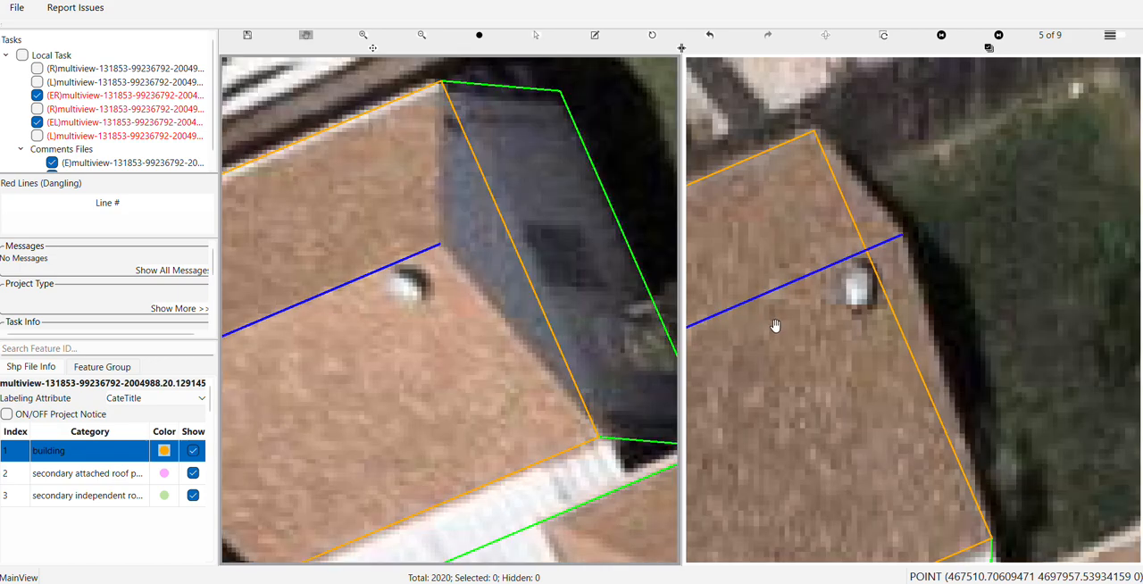
pyautogui.press('Right')
pyautogui.press('Right')
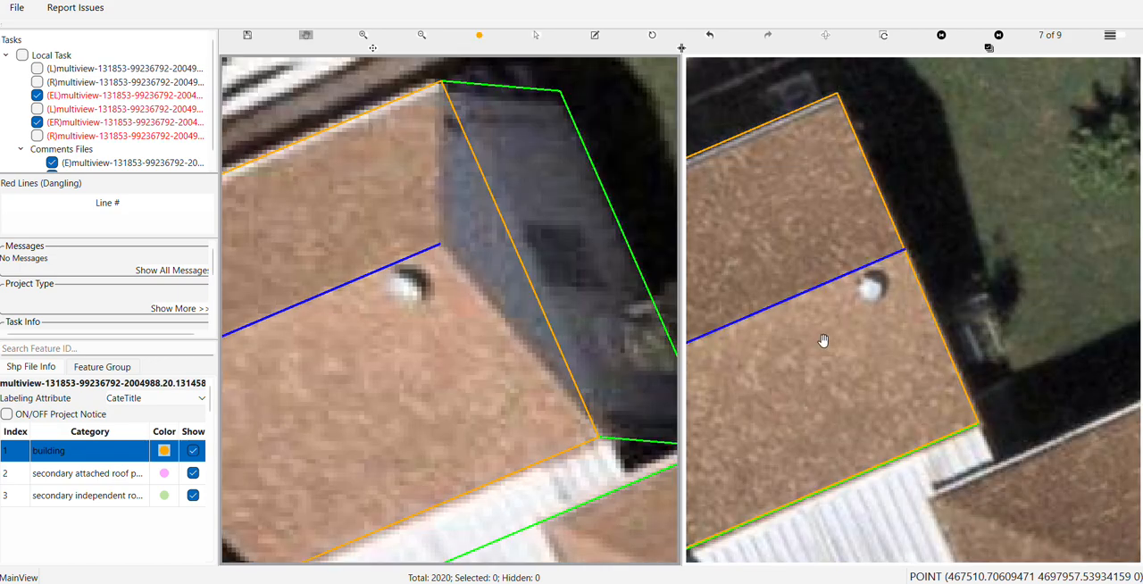
pyautogui.press('Right')
pyautogui.scroll(-3, 881, 301)
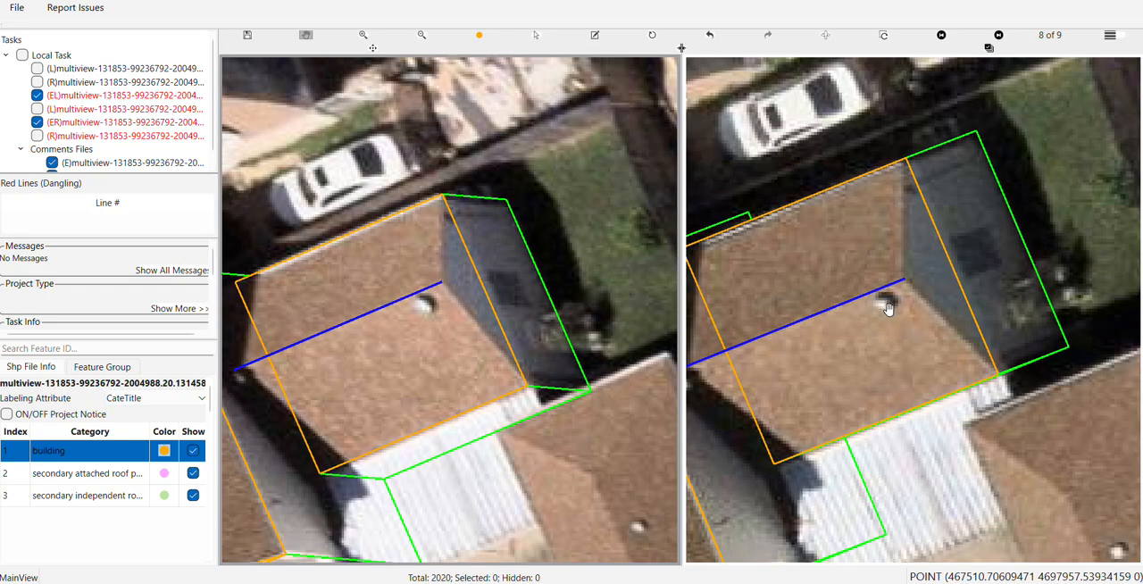
pyautogui.press('Right')
pyautogui.press('Right')
pyautogui.press('Right')
pyautogui.press('Right')
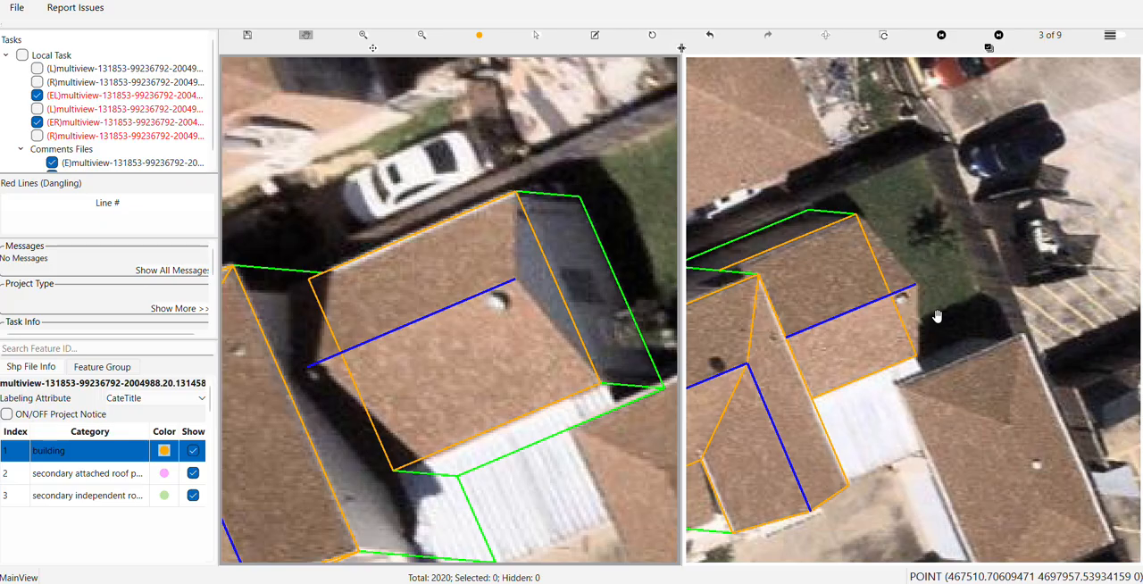
pyautogui.press('Right')
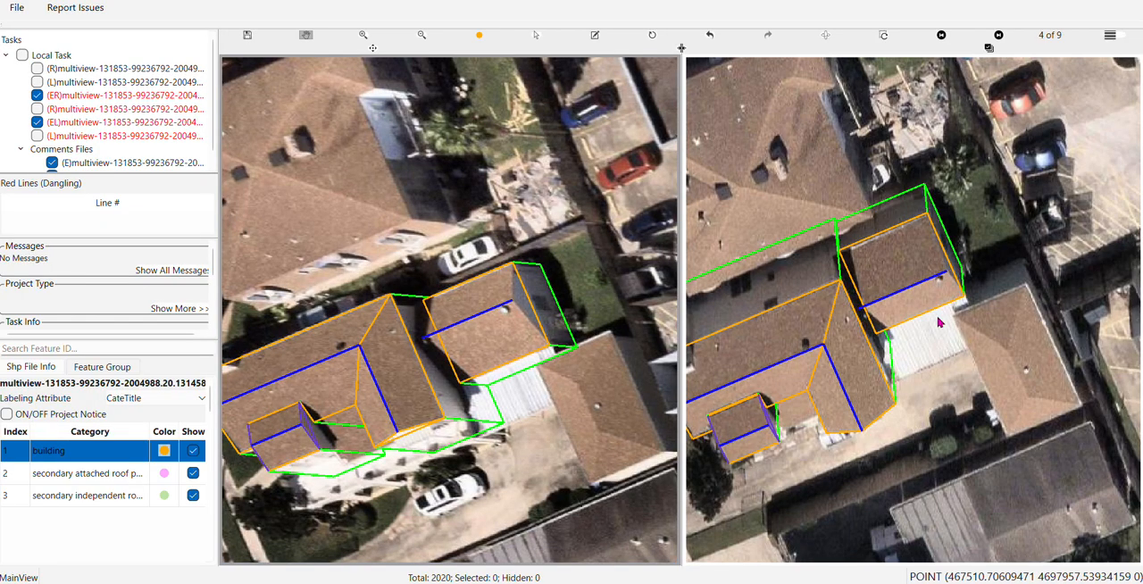
pyautogui.press('Right')
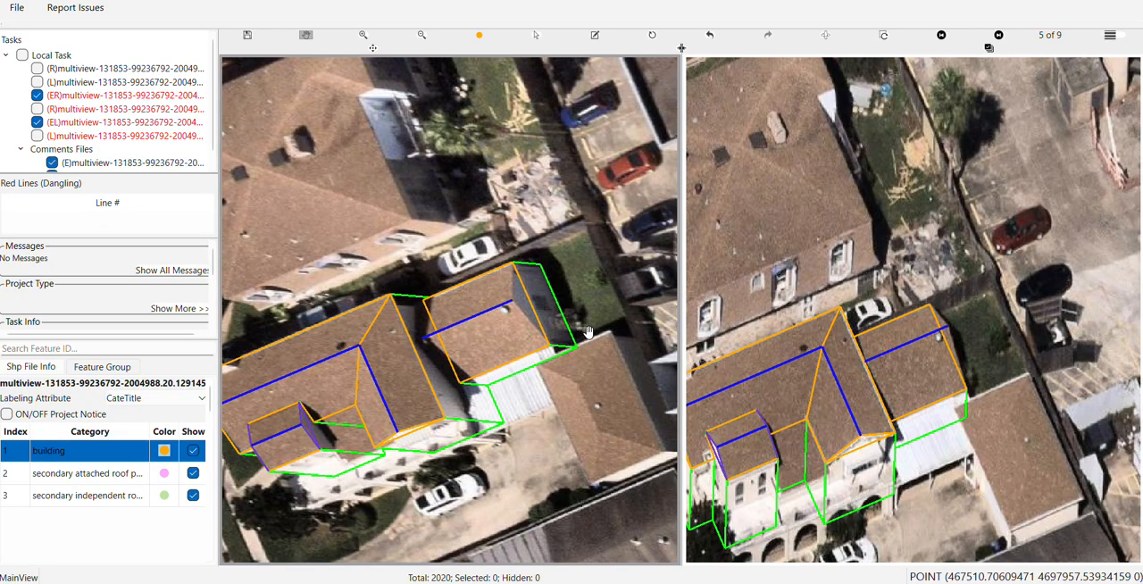
# Close the neighbouring roof's far gable with a triangular face between the ridge end and both eave corners
pyautogui.scroll(2, 525, 328)
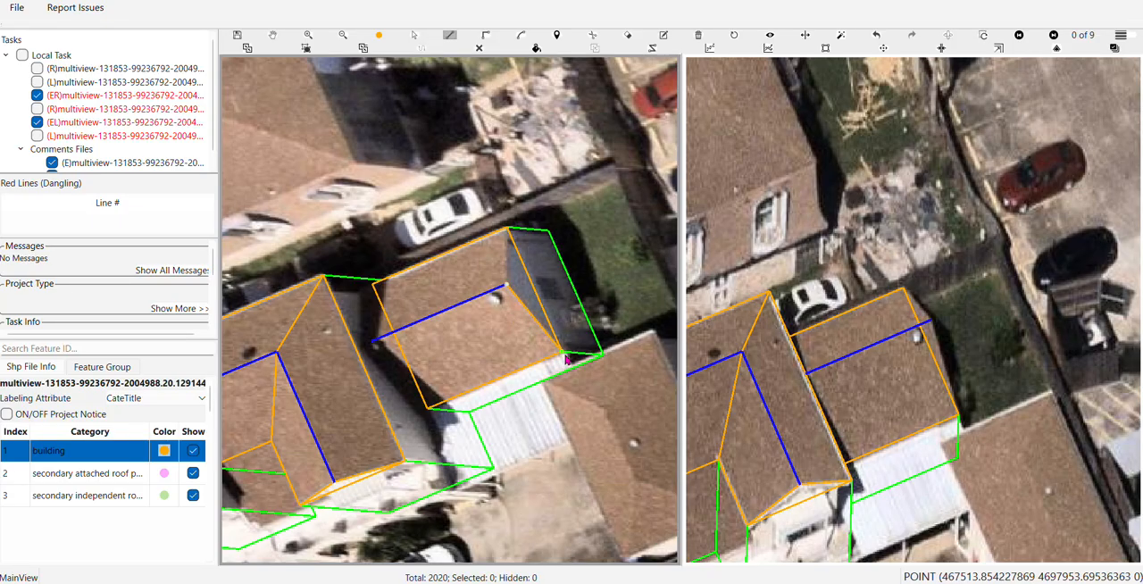
pyautogui.rightClick(510, 229)
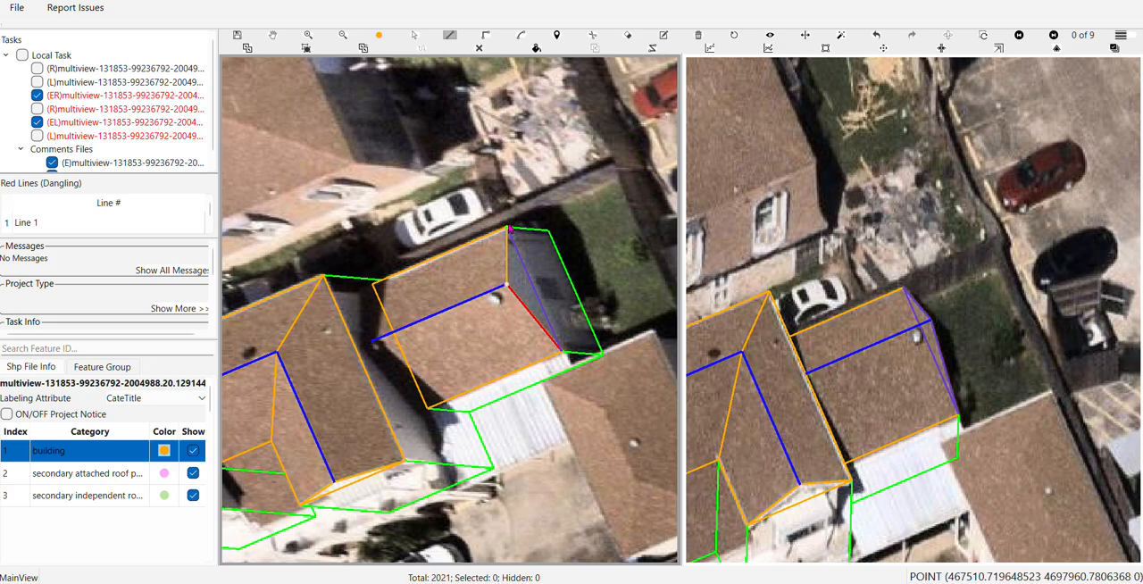
# Try to draw the neighbouring roof's slope face between the ridge and the eave beside the white car, and undo it
pyautogui.click(508, 228)
pyautogui.click(373, 284)
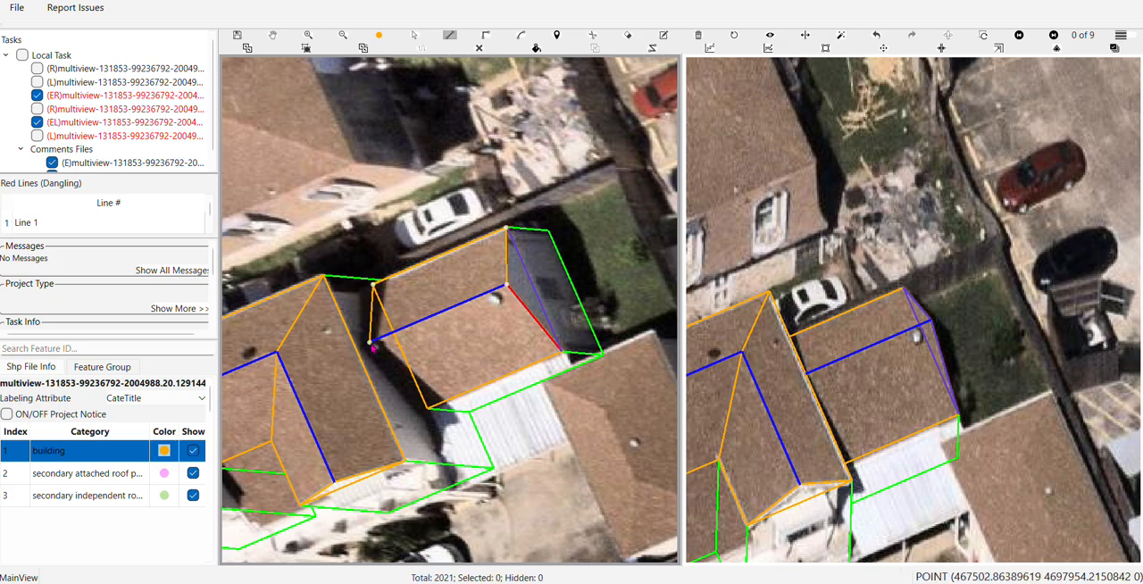
pyautogui.rightClick(373, 347)
pyautogui.scroll(2, 462, 265)
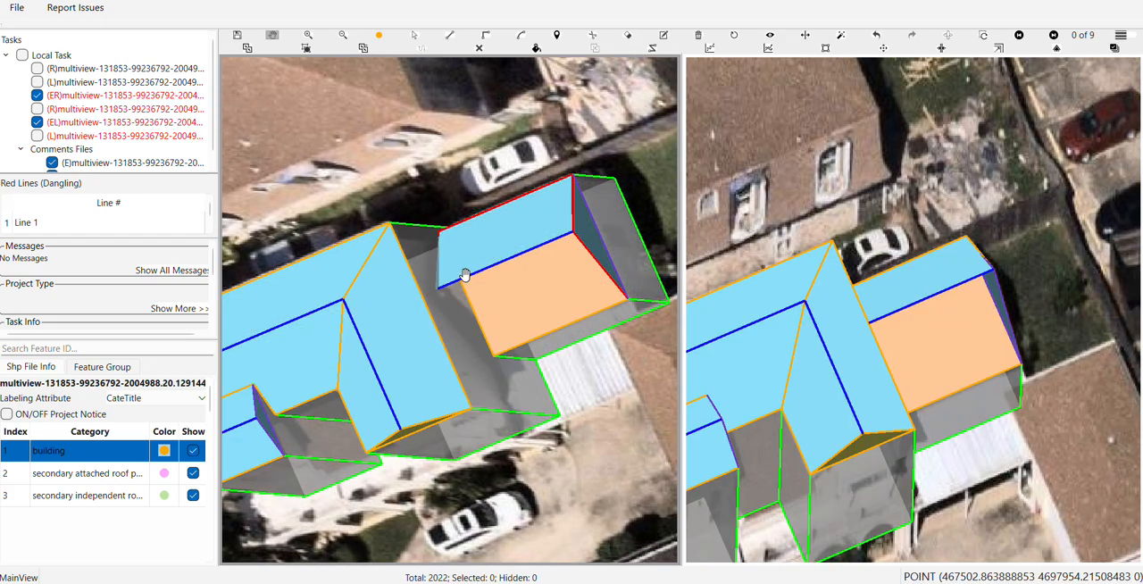
pyautogui.scroll(2, 500, 233)
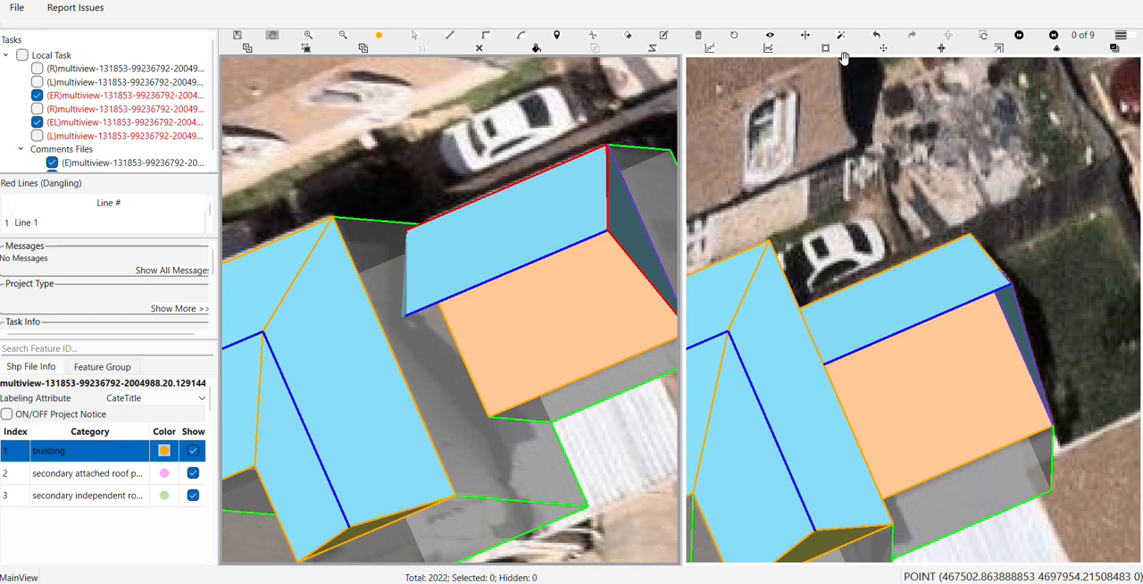
pyautogui.click(876, 38)
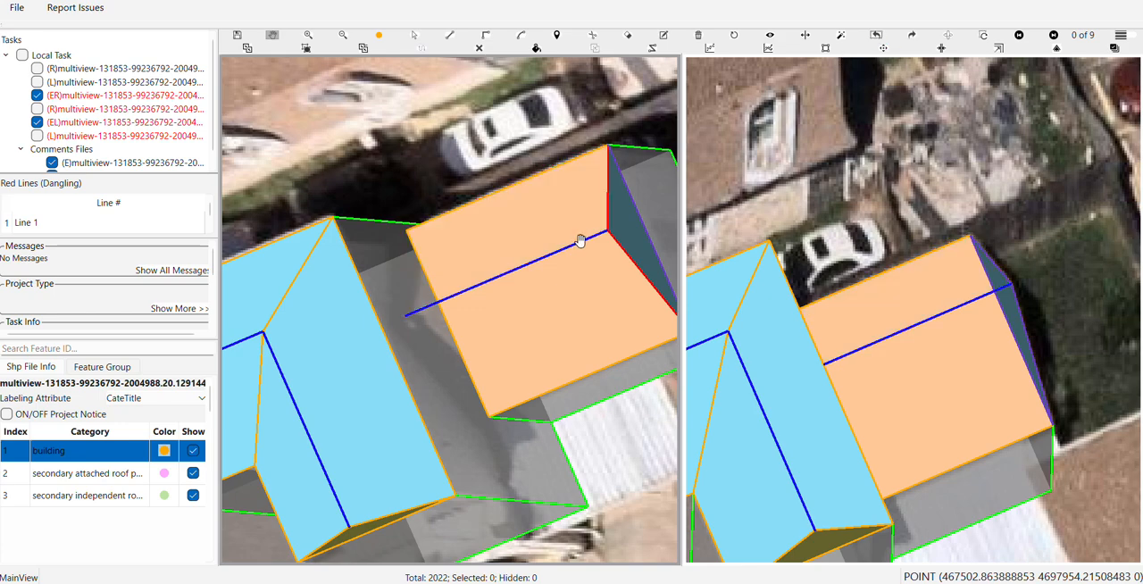
# Redraw the car-side slope face of the neighbouring roof by connecting its eave corners to both ridge ends
pyautogui.press('l')
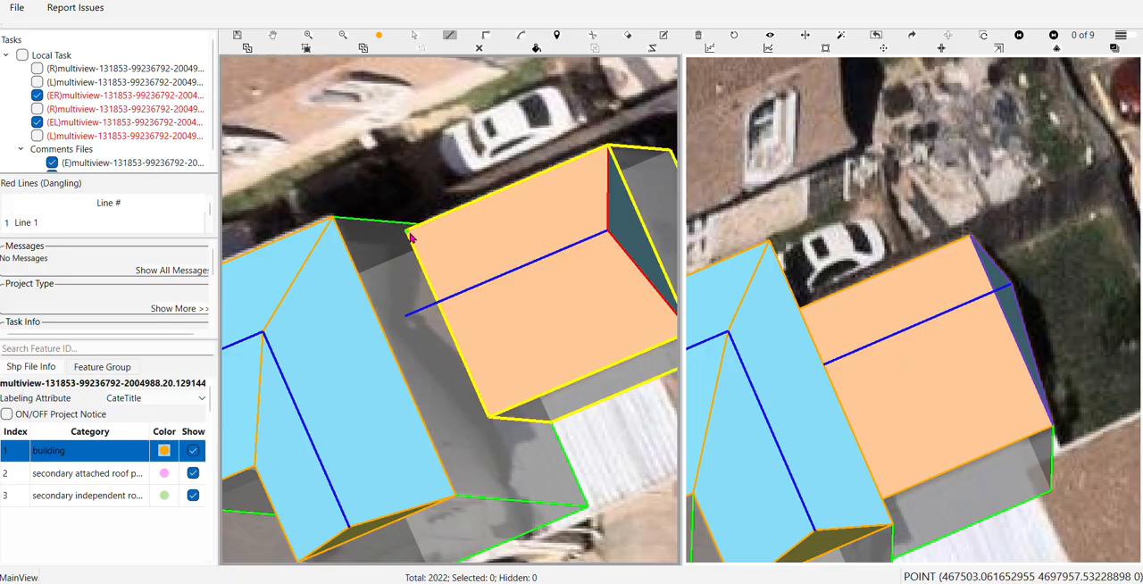
pyautogui.click(407, 232)
pyautogui.click(608, 232)
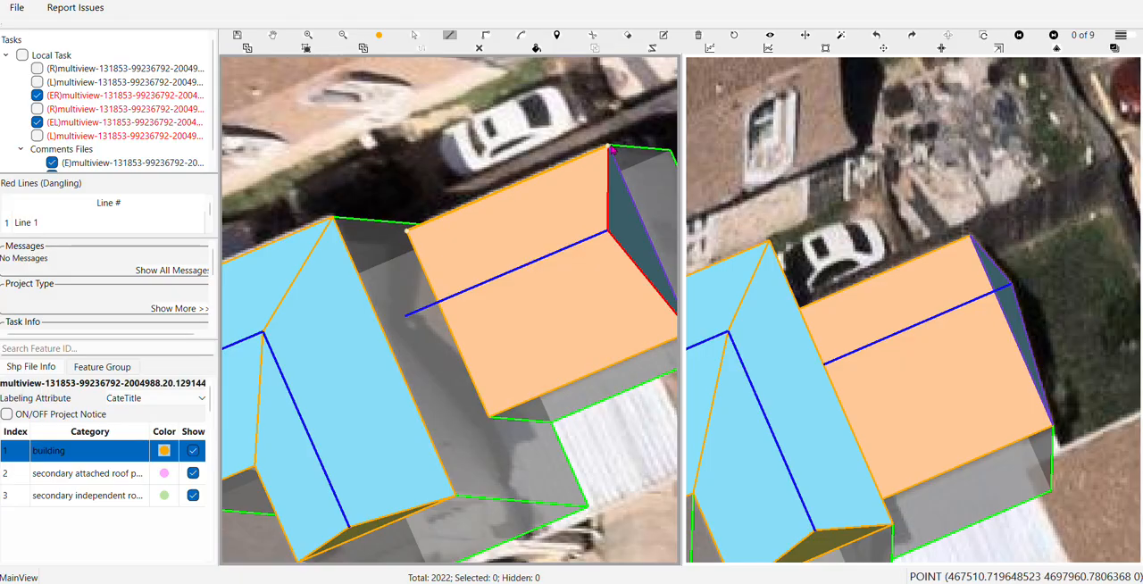
pyautogui.click(407, 318)
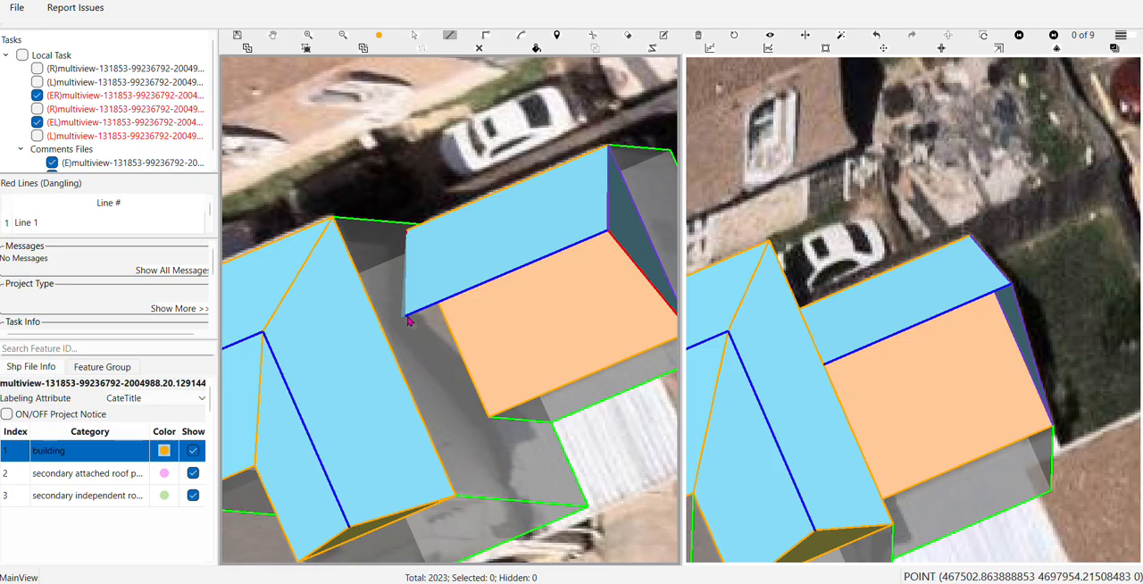
# Draw the neighbouring roof's slope face on the white patio-cover side by connecting both ridge ends to the eave corners
pyautogui.moveTo(479, 289); pyautogui.dragTo(400, 208)
pyautogui.click(327, 152)
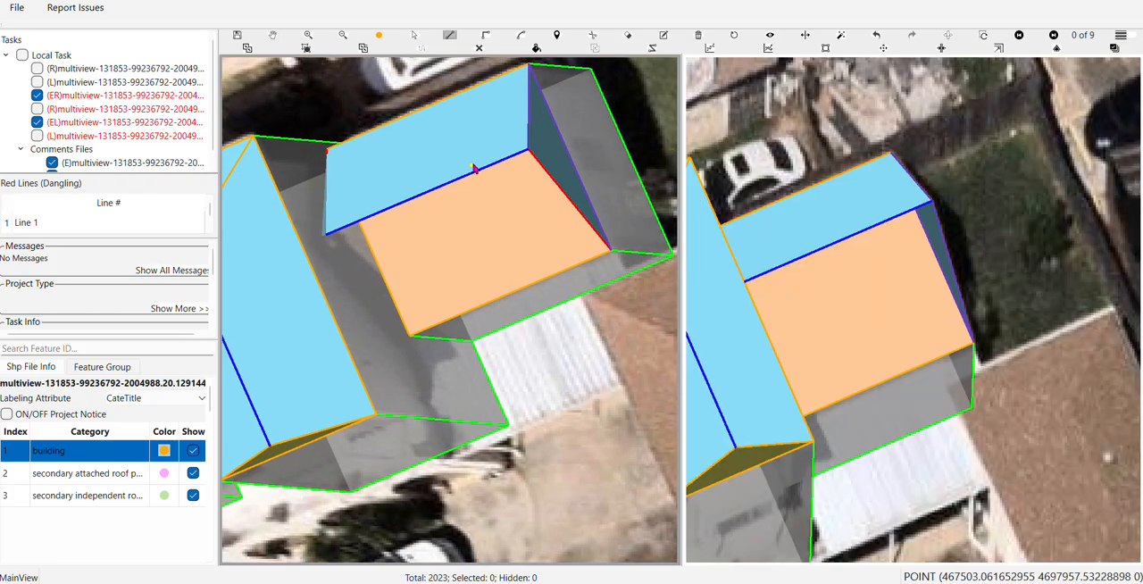
pyautogui.click(528, 150)
pyautogui.click(322, 238)
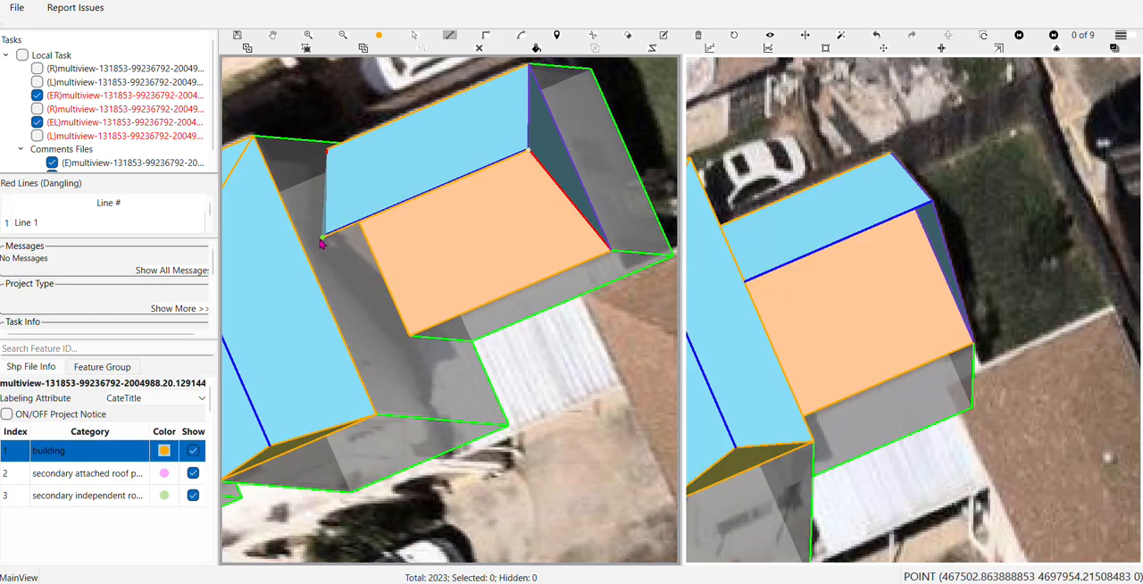
pyautogui.click(410, 335)
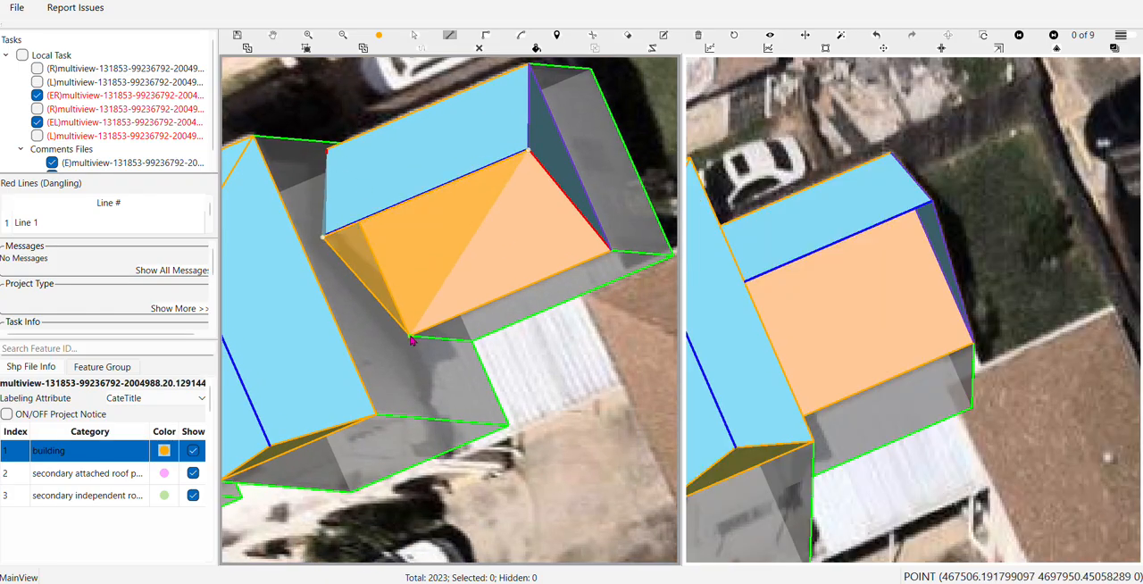
pyautogui.click(611, 253)
pyautogui.scroll(-3, 608, 252)
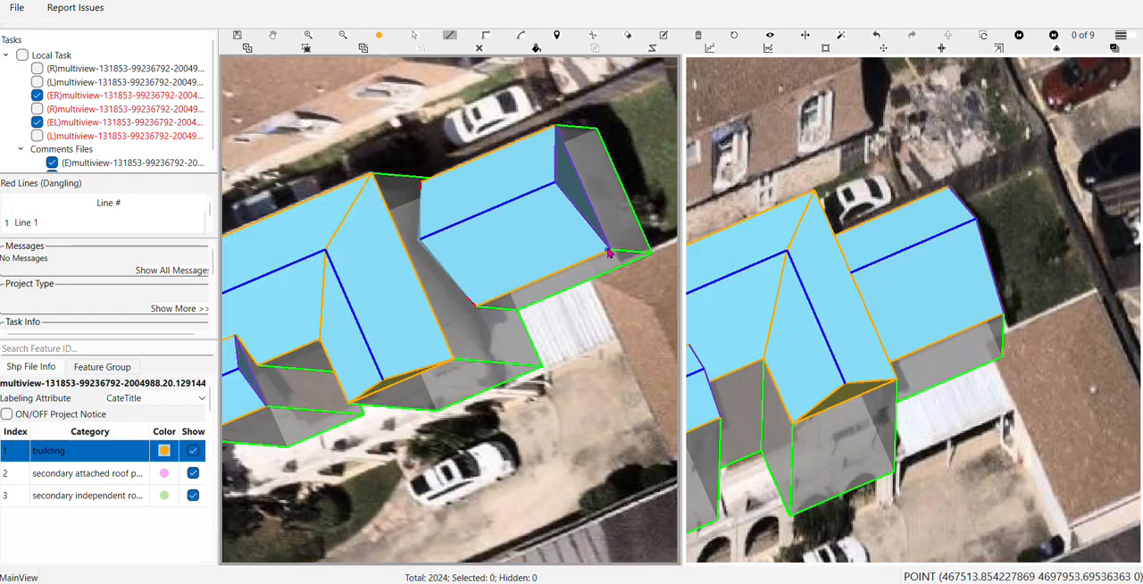
# Hide the neighbouring roof's two ridge-to-eave edges at the end that meets the main house
pyautogui.scroll(4, 422, 287)
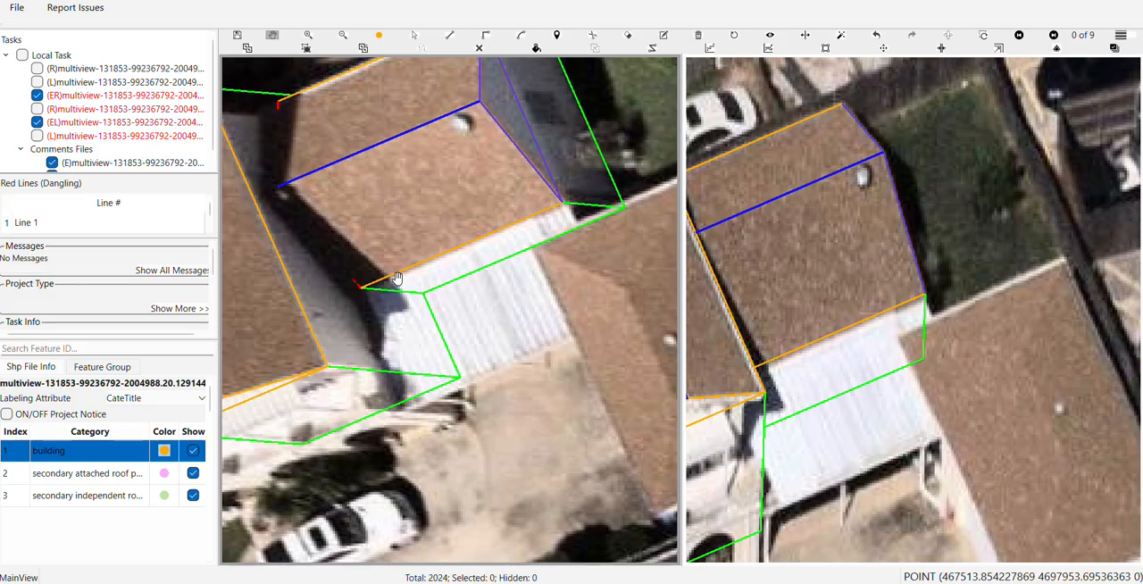
pyautogui.scroll(-2, 399, 276)
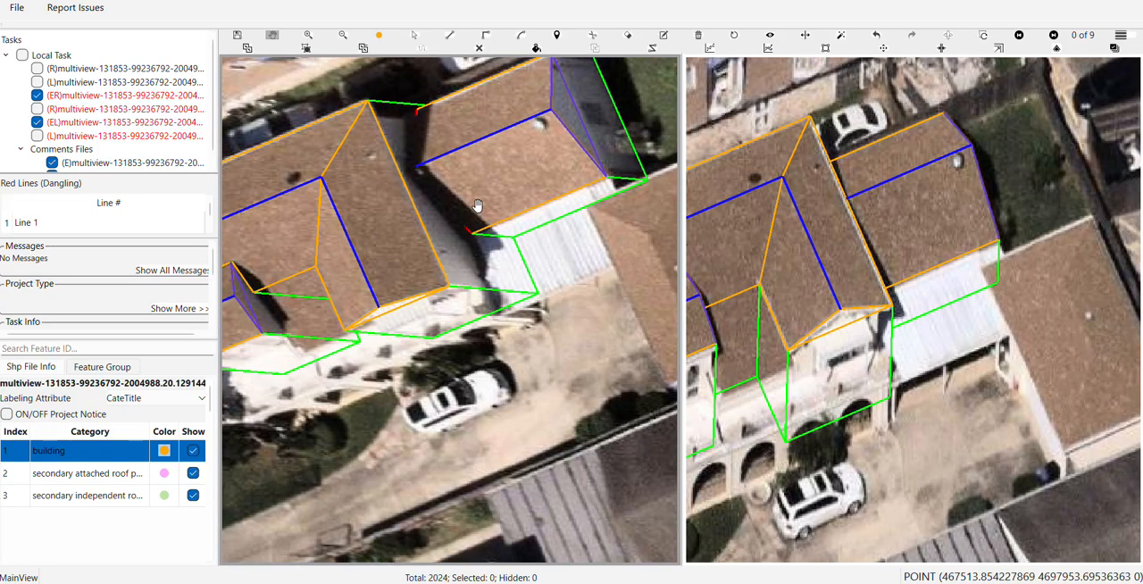
pyautogui.scroll(5, 475, 210)
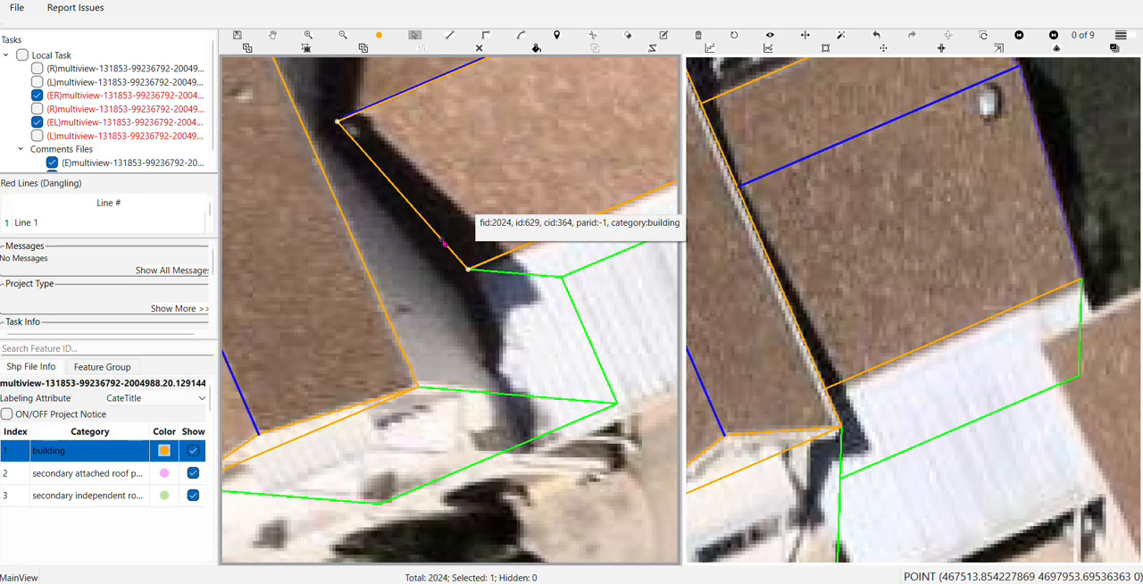
pyautogui.click(434, 249)
pyautogui.moveTo(434, 249); pyautogui.dragTo(559, 453)
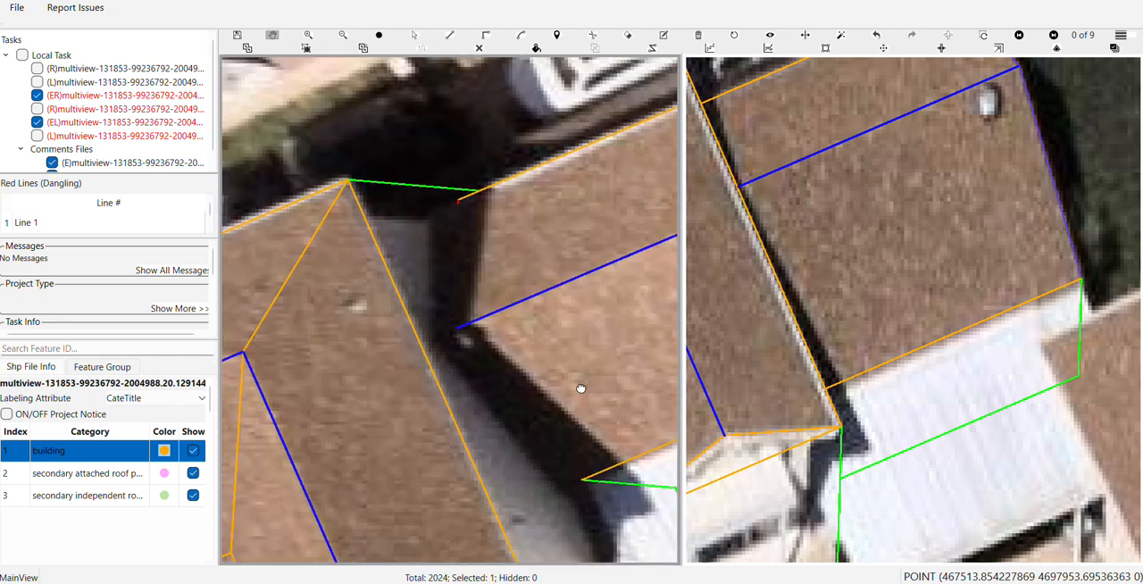
pyautogui.click(461, 261)
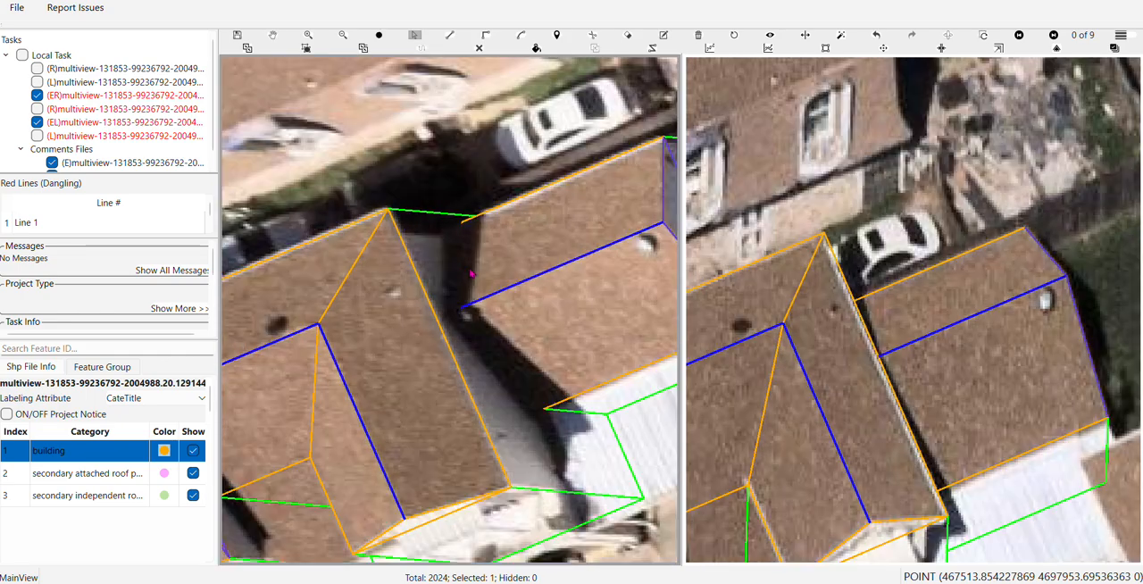
# Examine the finished roof and wall outlines of both connected buildings, and swap the two aerial images between the view panes
pyautogui.scroll(-3, 500, 286)
pyautogui.moveTo(518, 300); pyautogui.dragTo(434, 232)
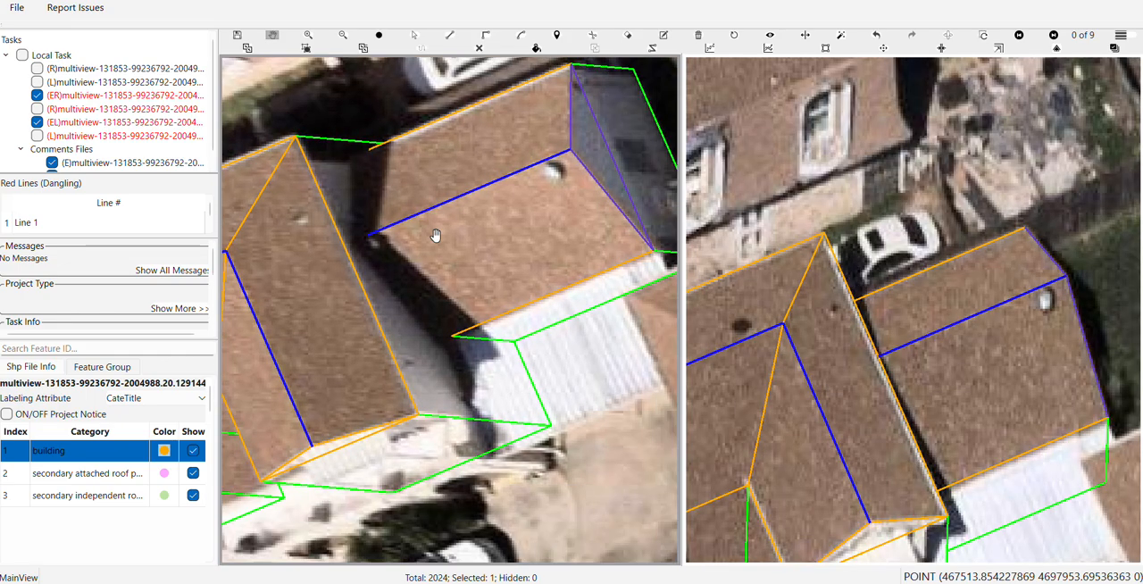
pyautogui.scroll(-2, 574, 344)
pyautogui.moveTo(488, 433); pyautogui.dragTo(365, 324)
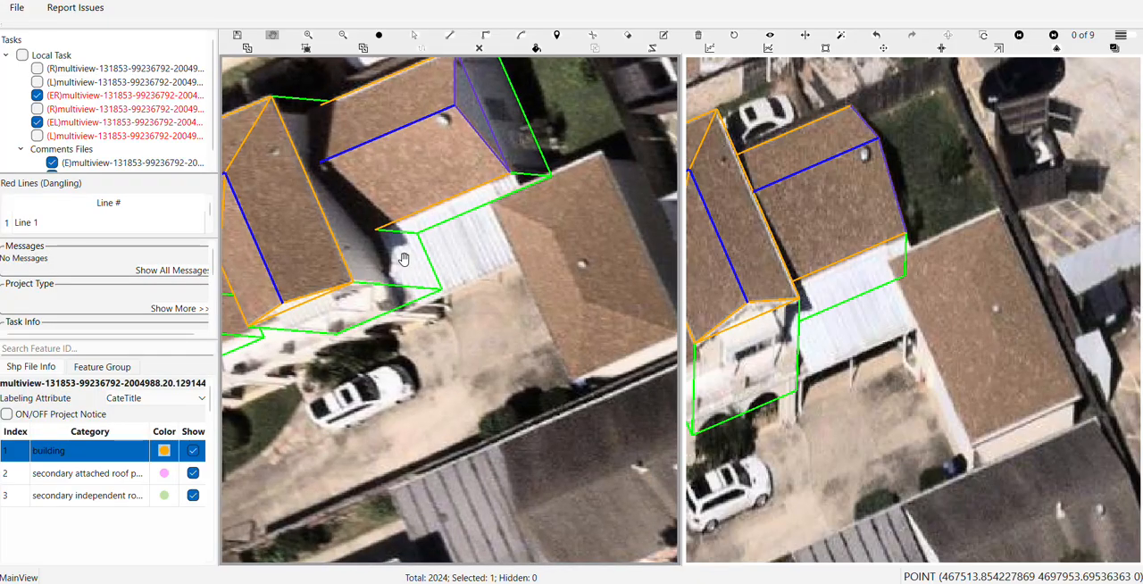
pyautogui.moveTo(404, 259); pyautogui.dragTo(648, 171)
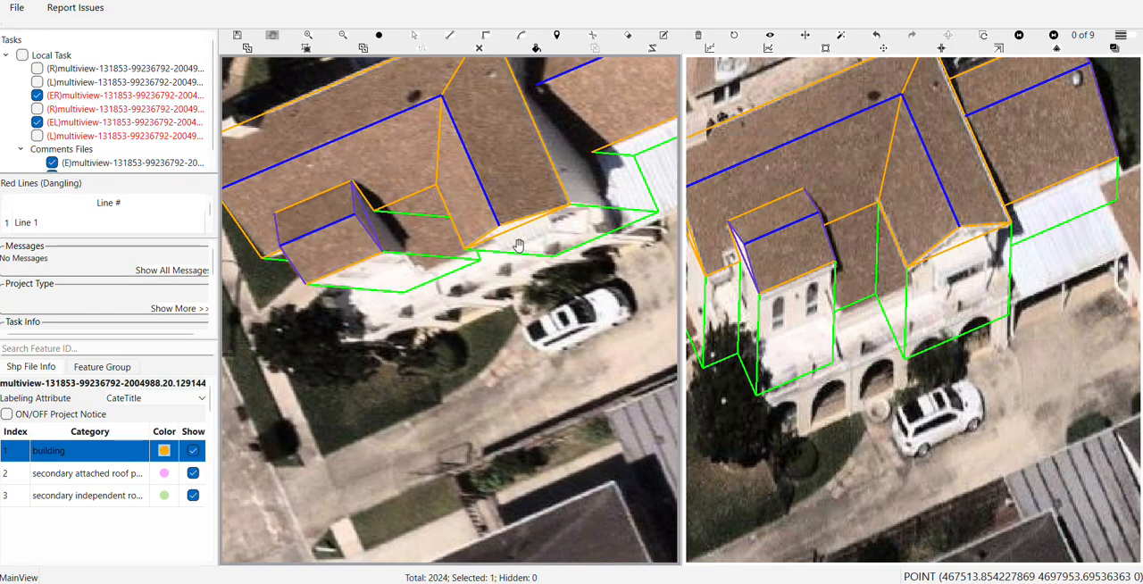
pyautogui.scroll(3, 527, 232)
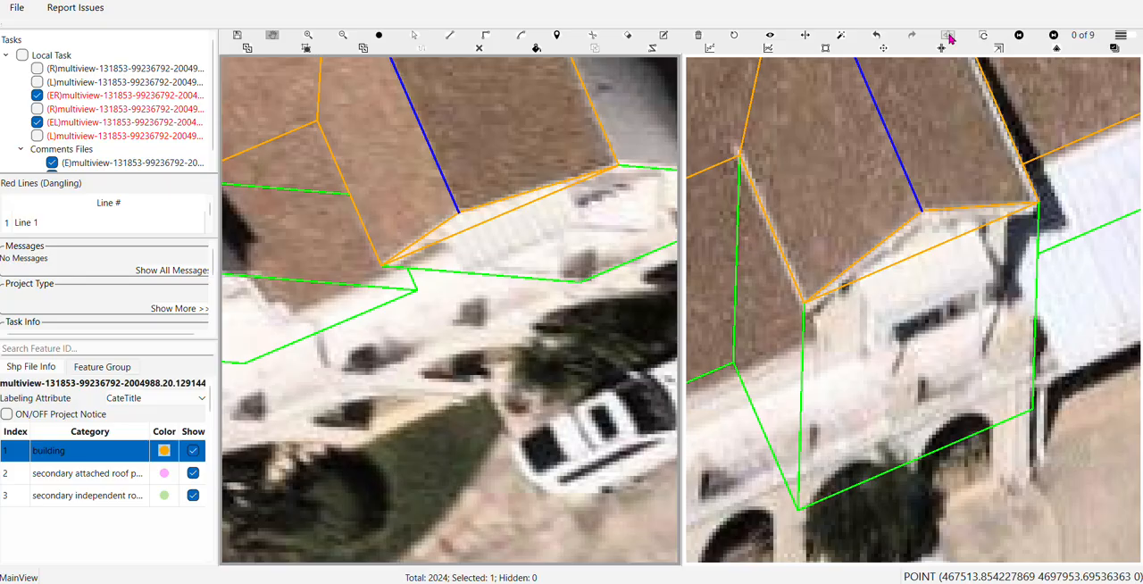
pyautogui.click(948, 36)
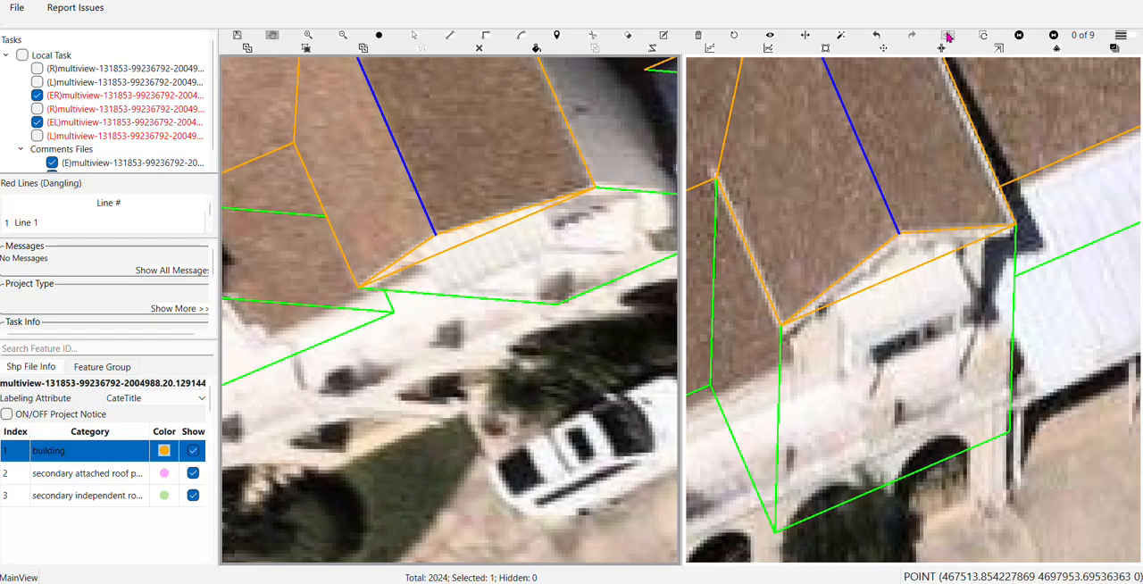
pyautogui.scroll(5, 530, 290)
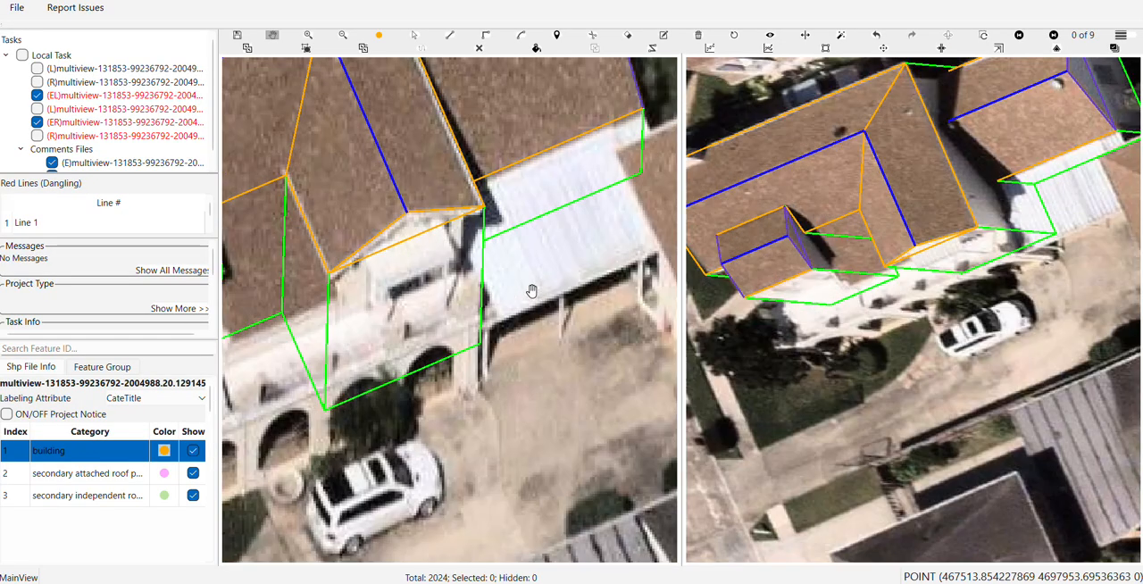
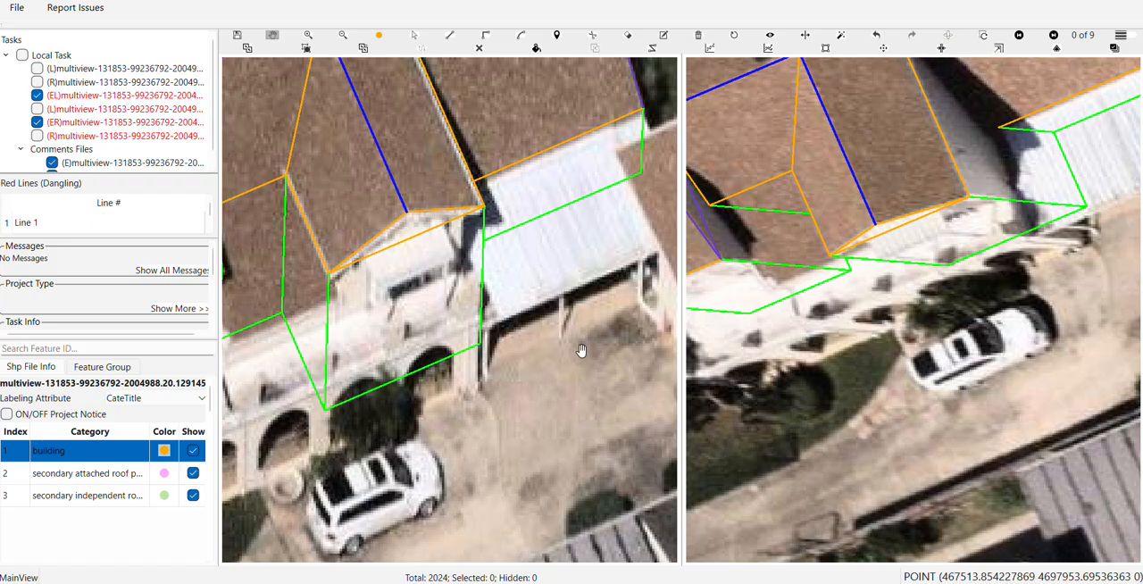
# Draw a rectangular awning roof over the front gable window, starting from the gable's base edge
pyautogui.moveTo(489, 347); pyautogui.dragTo(508, 358)
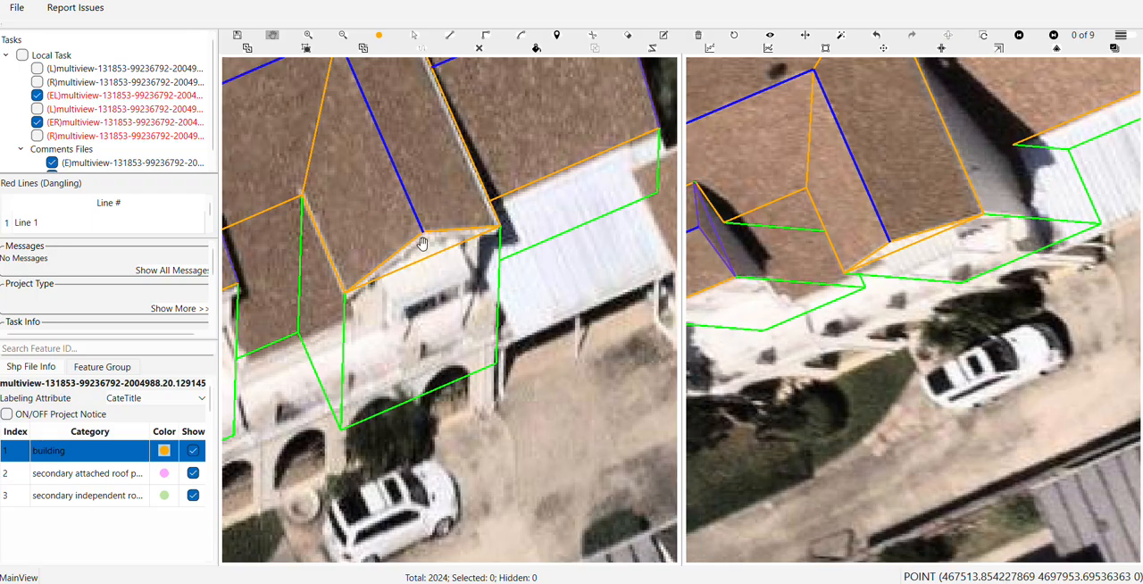
pyautogui.scroll(3, 398, 284)
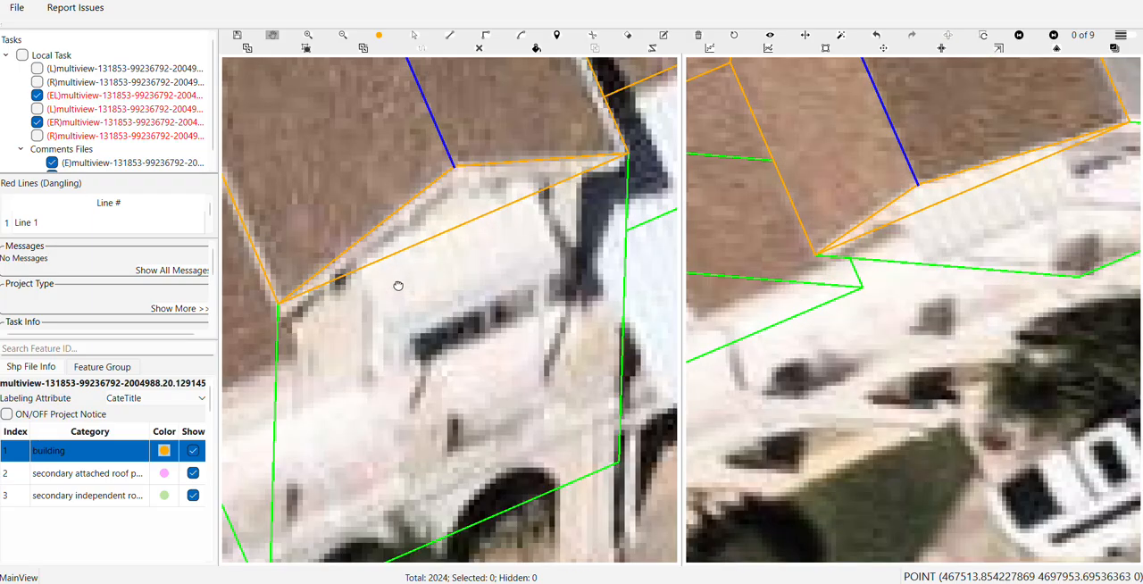
pyautogui.moveTo(398, 286); pyautogui.dragTo(354, 257)
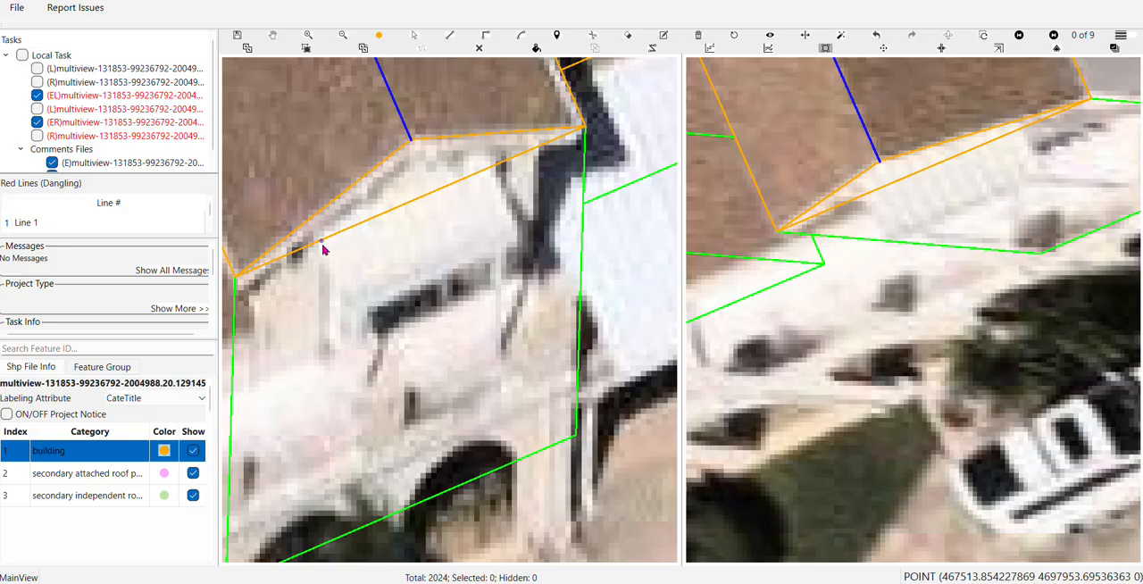
pyautogui.click(319, 247)
pyautogui.click(319, 246)
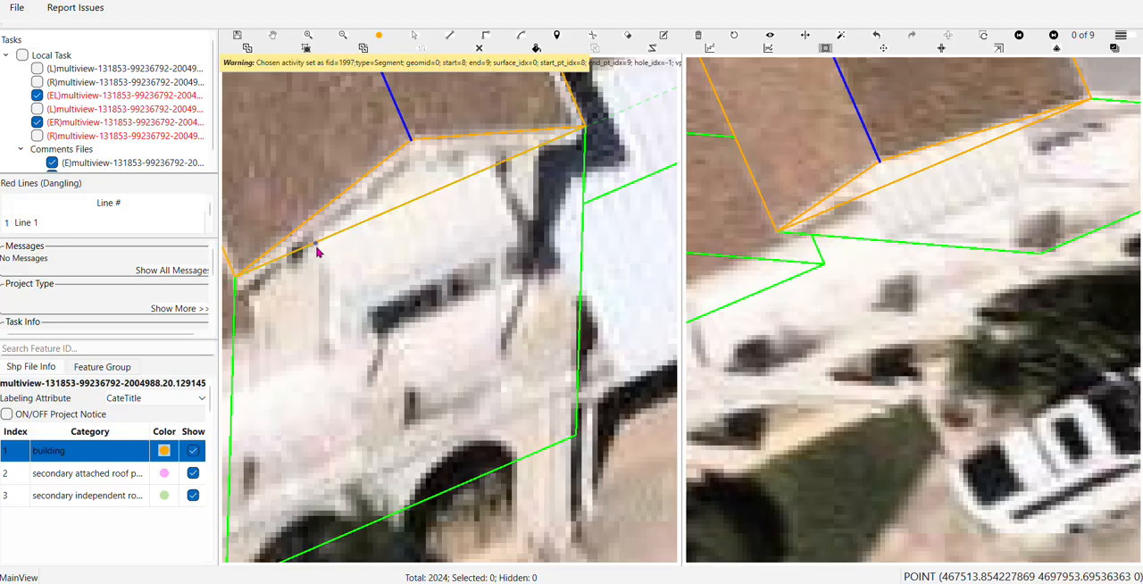
pyautogui.click(494, 174)
pyautogui.click(513, 248)
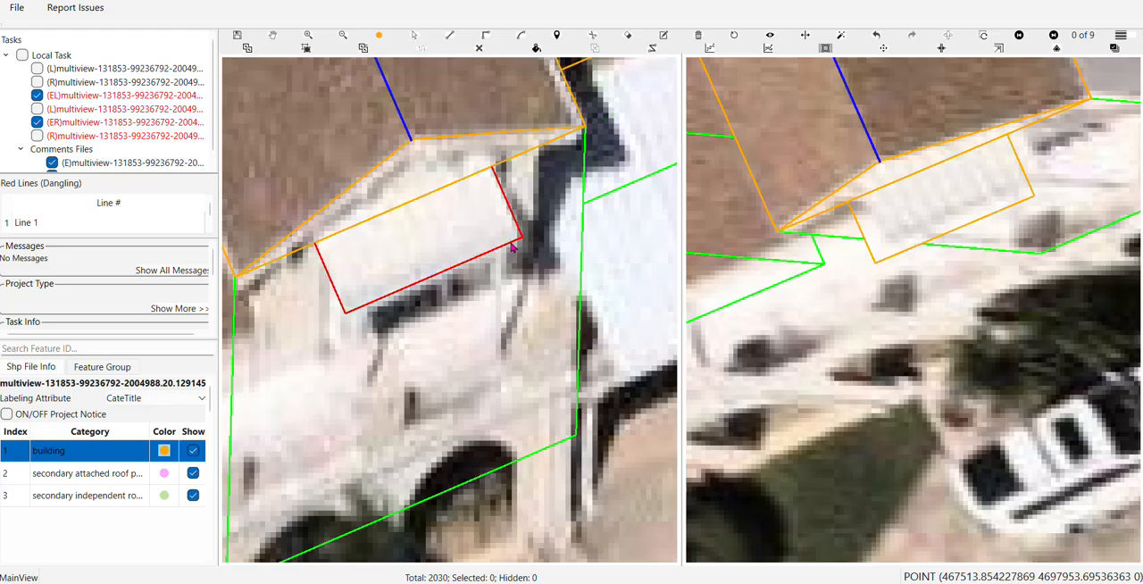
# Adjust the height and position of the rectangle so it lines up with the white awning in the paired image
pyautogui.moveTo(839, 253); pyautogui.dragTo(811, 298)
pyautogui.moveTo(874, 268); pyautogui.dragTo(882, 300)
pyautogui.click(872, 314)
pyautogui.scroll(2, 923, 304)
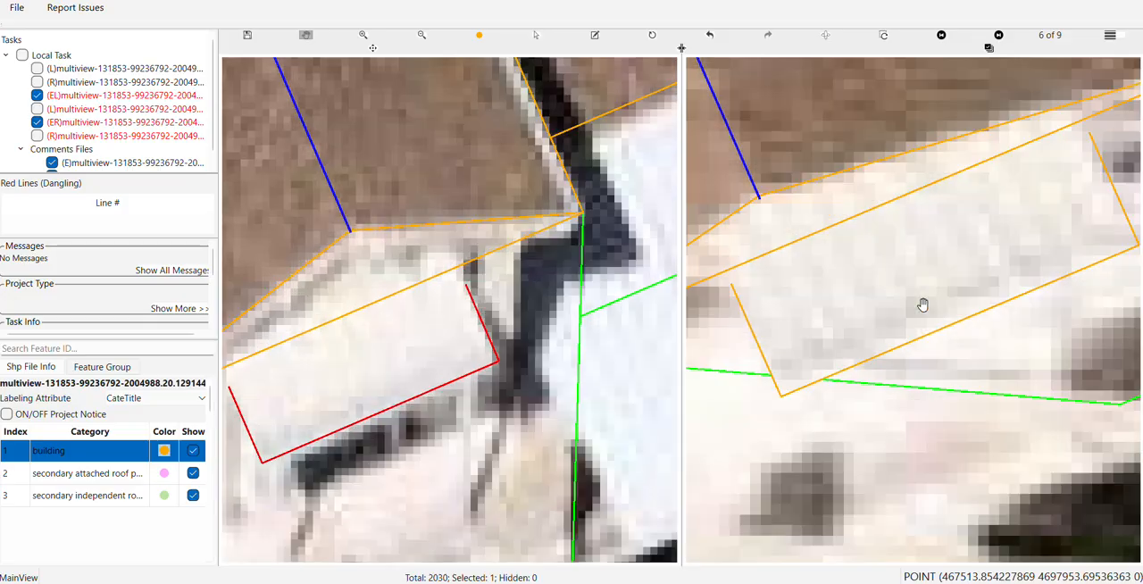
pyautogui.click(909, 300)
pyautogui.moveTo(903, 295); pyautogui.dragTo(904, 290)
pyautogui.scroll(-2, 904, 287)
pyautogui.press('Right')
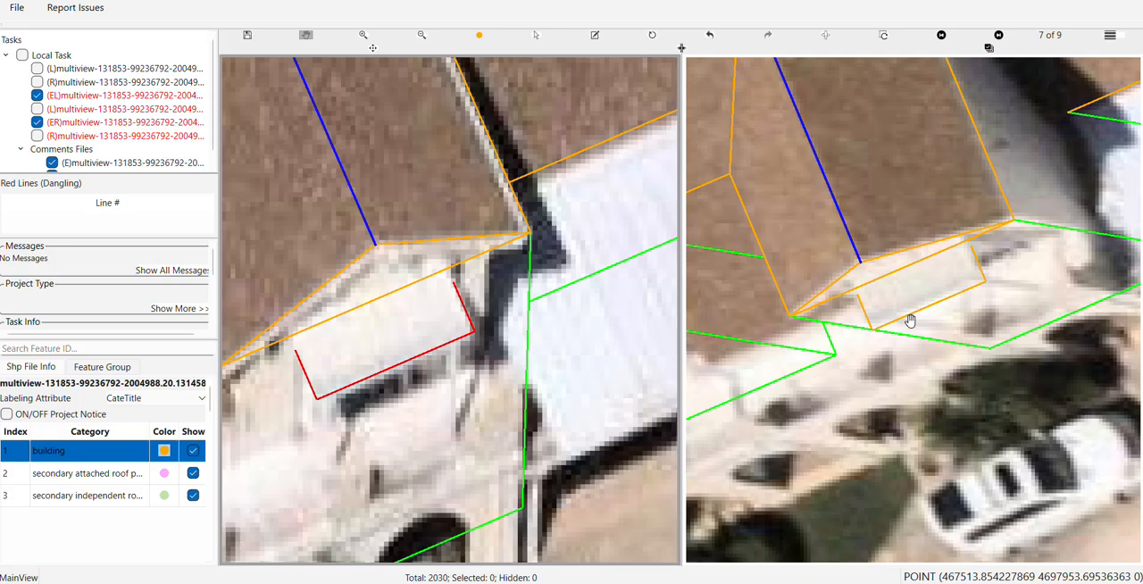
pyautogui.scroll(2, 907, 308)
pyautogui.click(908, 301)
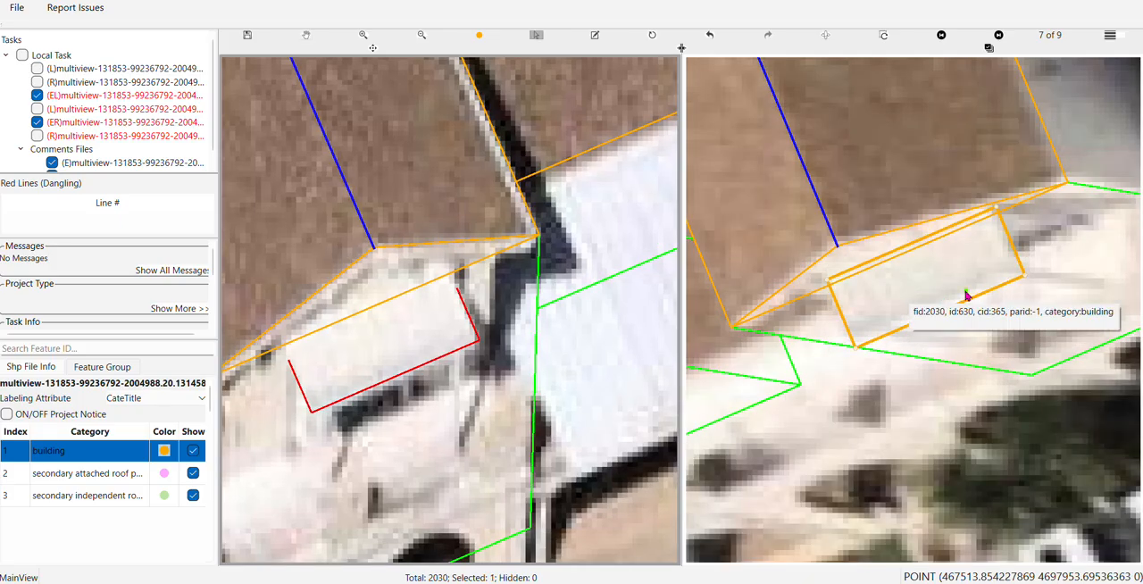
pyautogui.click(946, 291)
pyautogui.press('Escape')
# Examine how the awning outline fits in the other aerial images, swapping the image pair between the view panes
pyautogui.scroll(2, 459, 317)
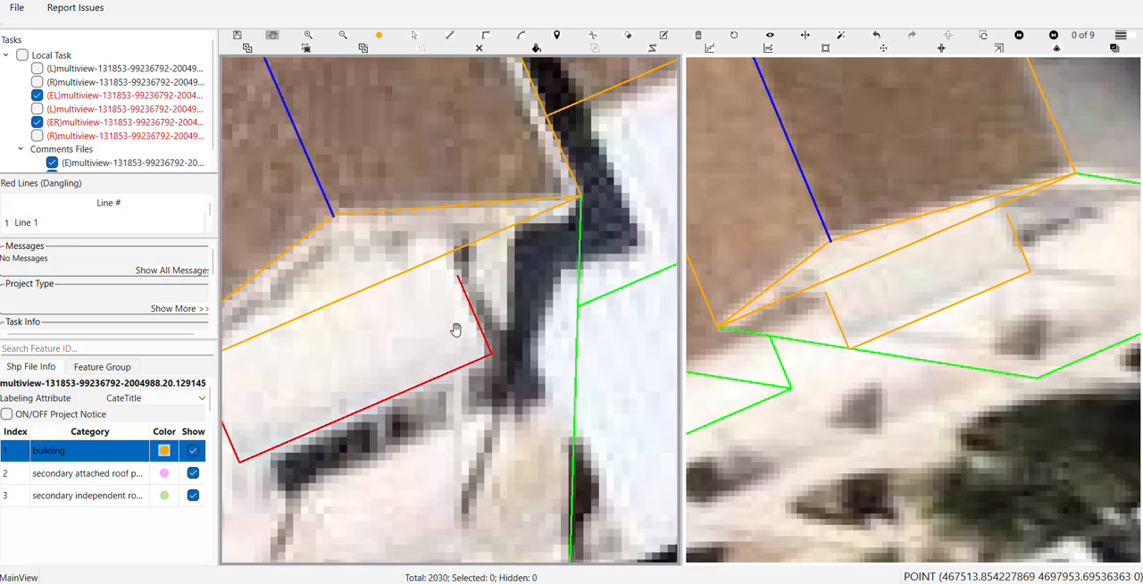
pyautogui.press('s')
pyautogui.moveTo(461, 390); pyautogui.dragTo(458, 375)
pyautogui.moveTo(488, 317); pyautogui.dragTo(470, 319)
pyautogui.scroll(-2, 470, 319)
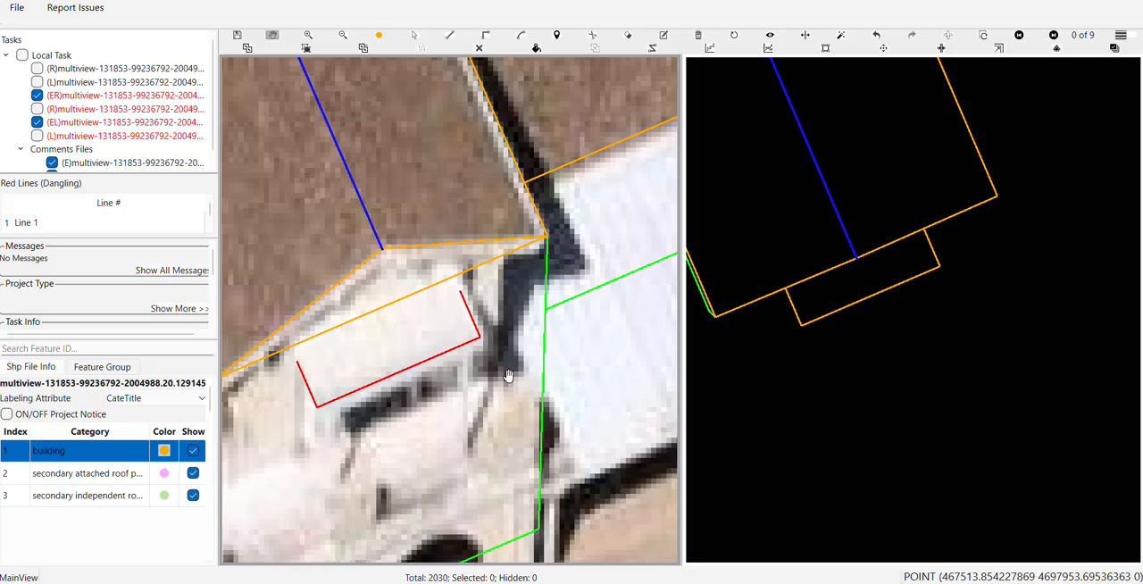
pyautogui.press('Right')
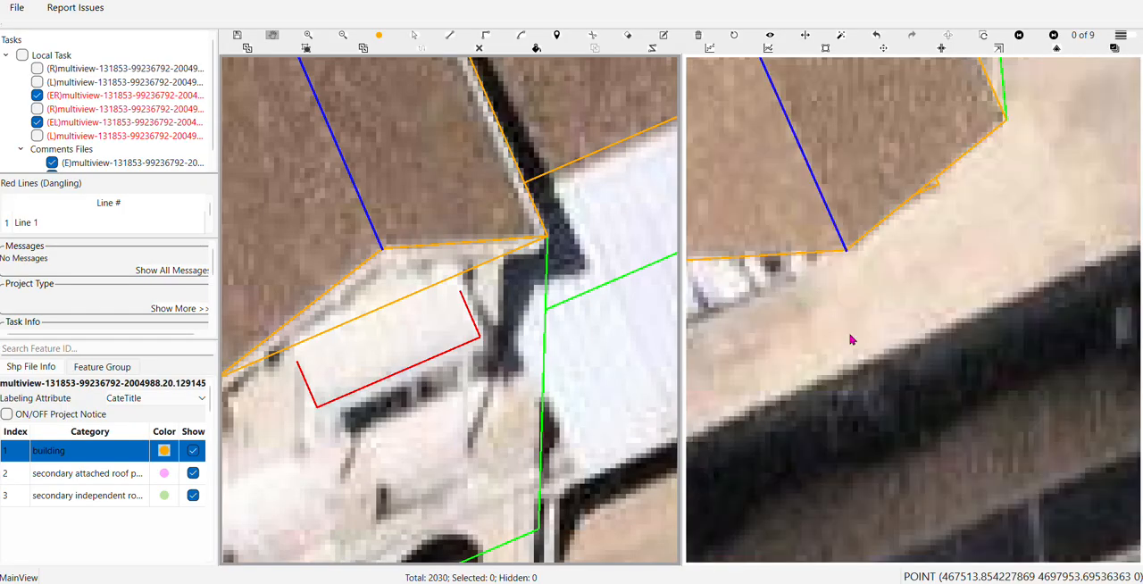
pyautogui.scroll(-3, 834, 324)
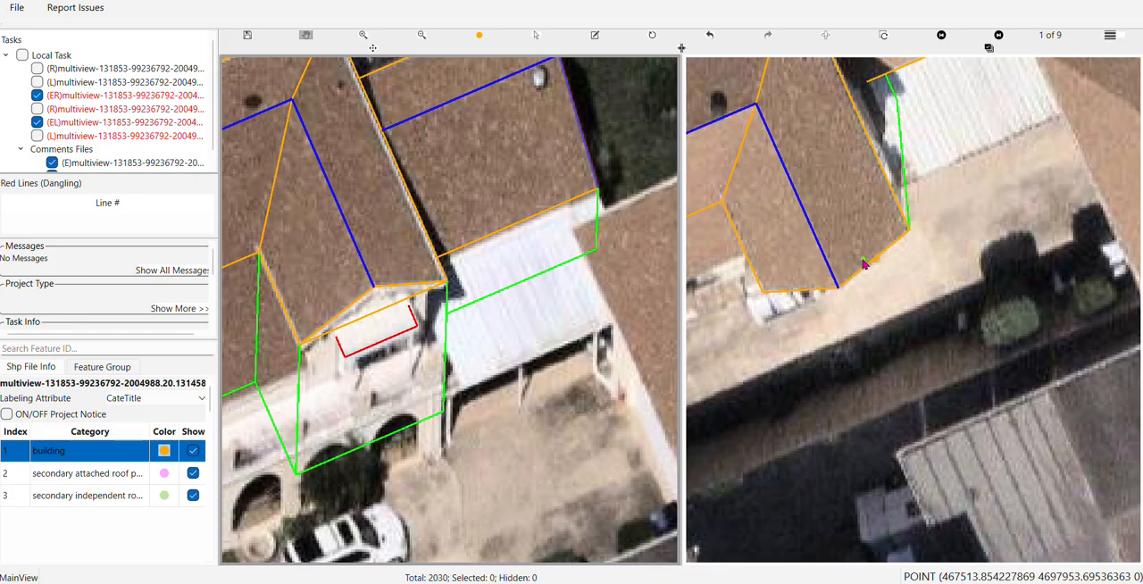
pyautogui.press('Right')
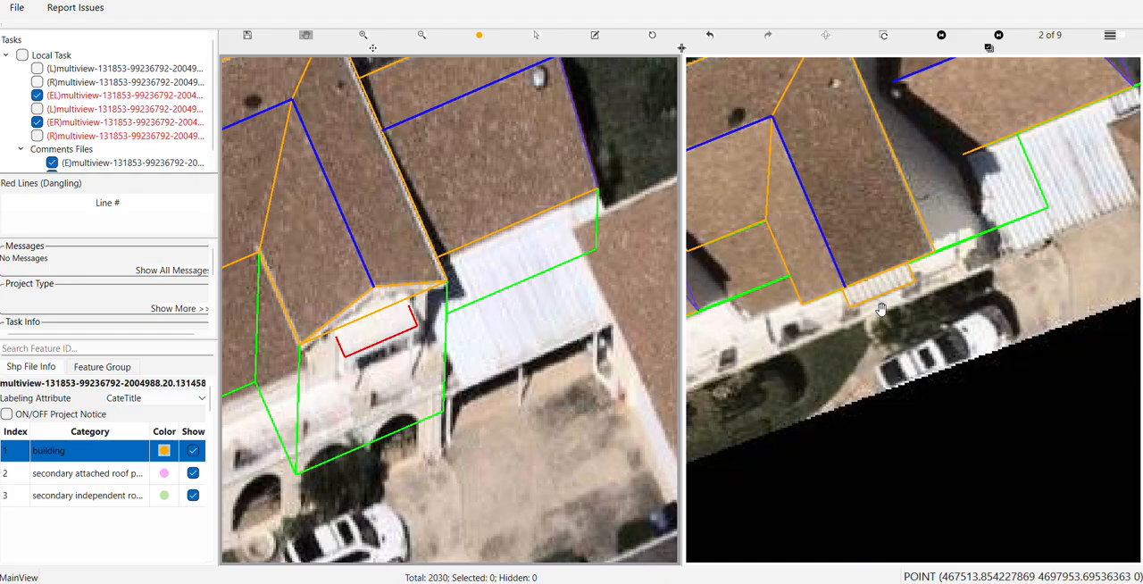
pyautogui.press('Right')
pyautogui.press('Right')
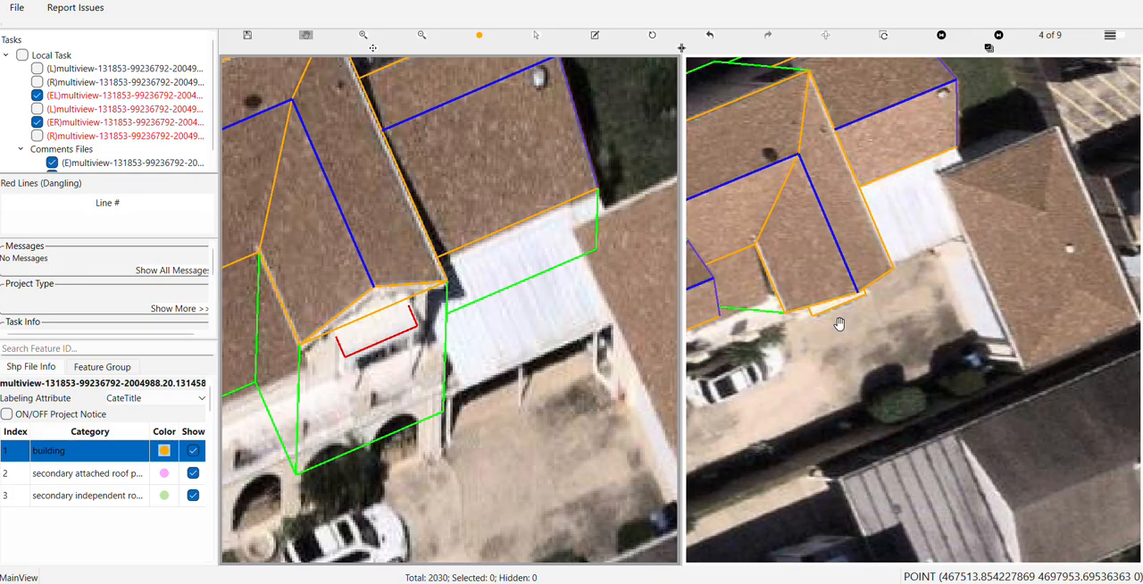
pyautogui.scroll(-2, 841, 324)
pyautogui.scroll(3, 470, 332)
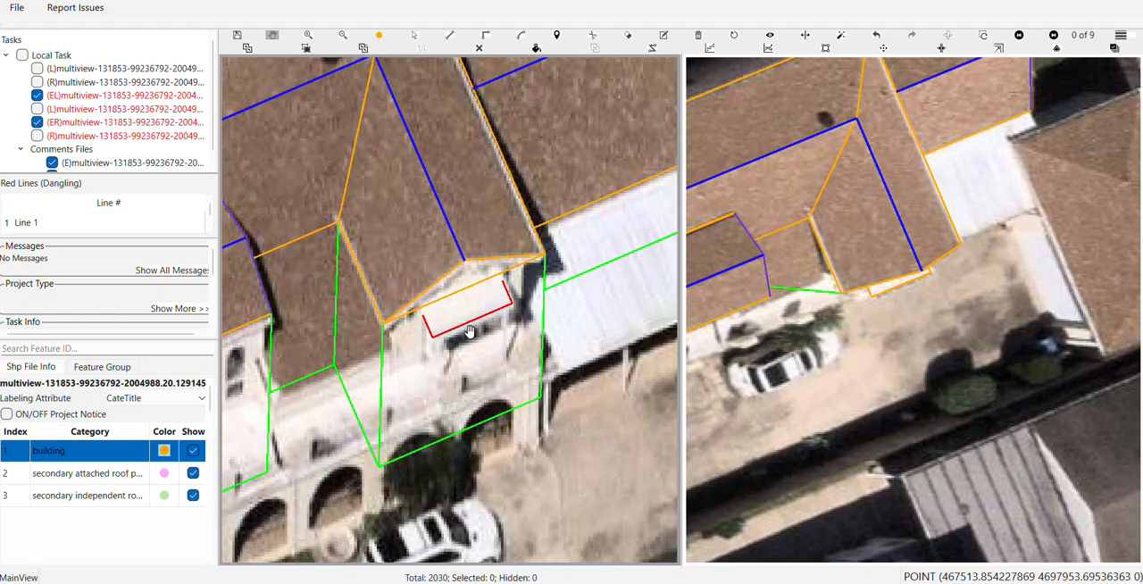
pyautogui.scroll(2, 455, 313)
# Select the awning rectangle and generate wall outlines beneath its outer edges
pyautogui.press('s')
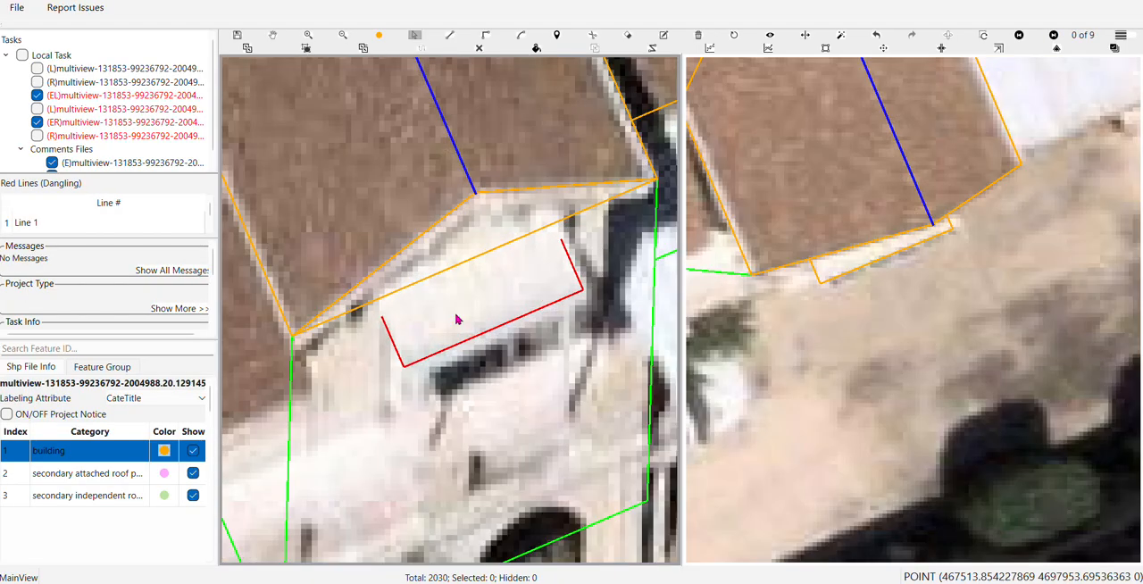
pyautogui.click(456, 313)
pyautogui.moveTo(448, 270); pyautogui.dragTo(443, 260)
pyautogui.scroll(-1, 447, 286)
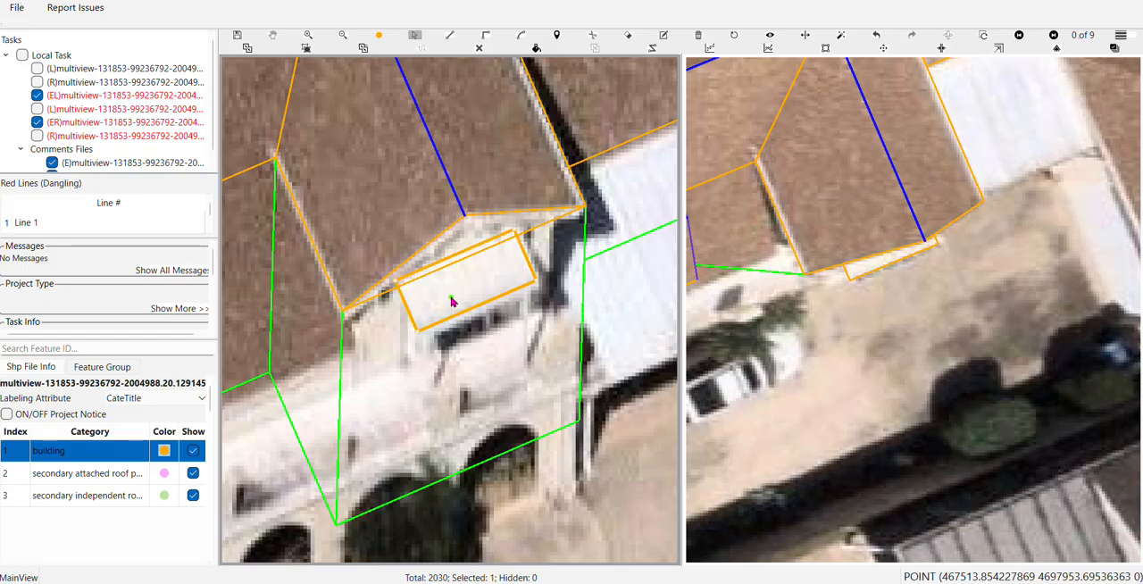
pyautogui.scroll(-3, 449, 308)
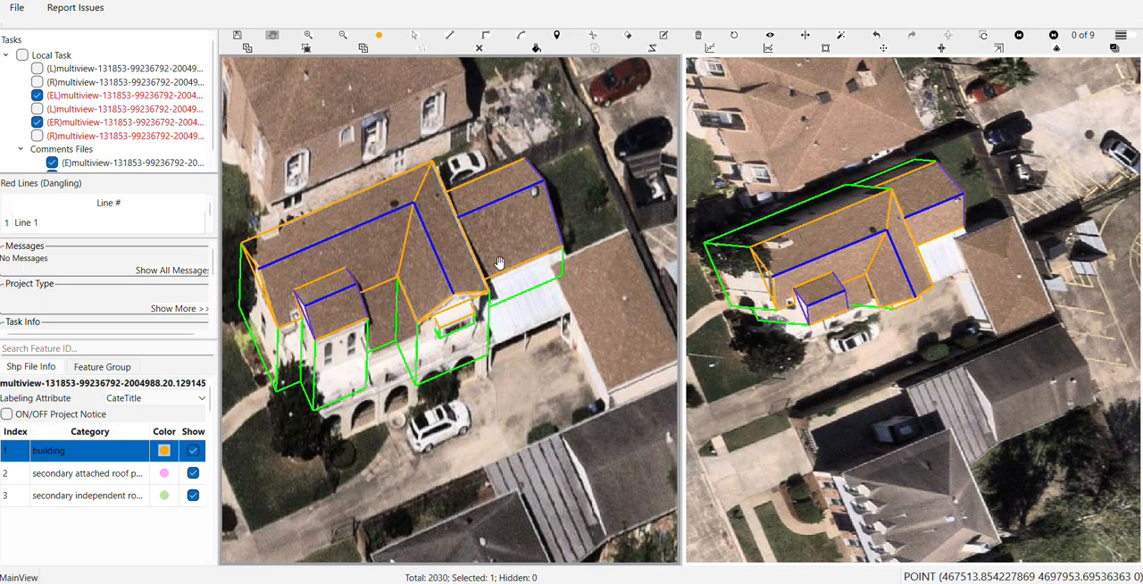
# Group all parts of the connected buildings with the awning as one building, and extend the awning's walls to the ground outline
pyautogui.press('s')
pyautogui.scroll(-1, 507, 253)
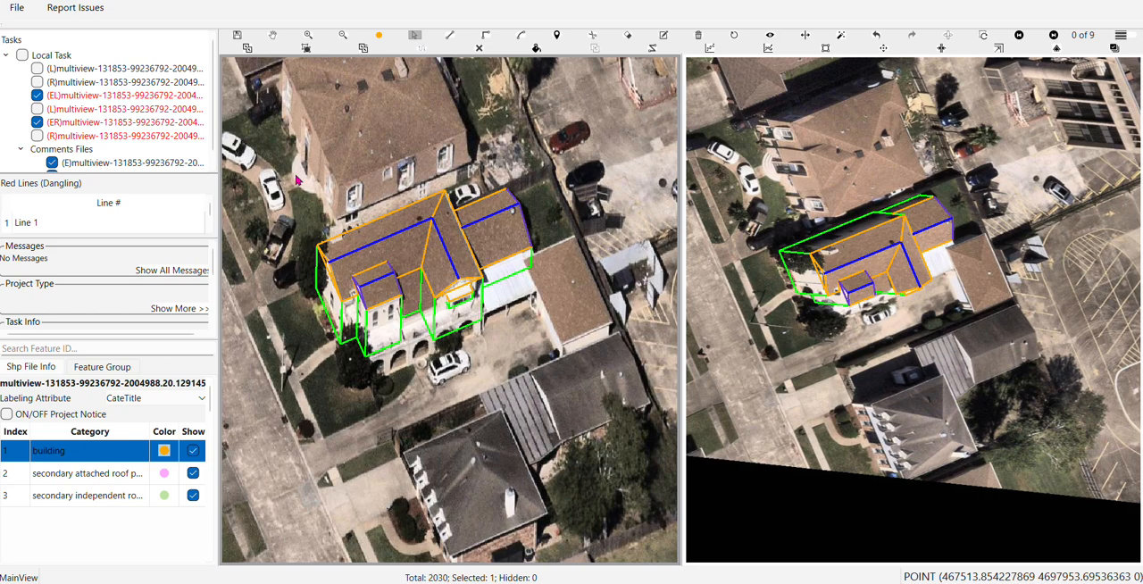
pyautogui.moveTo(295, 175); pyautogui.dragTo(563, 399)
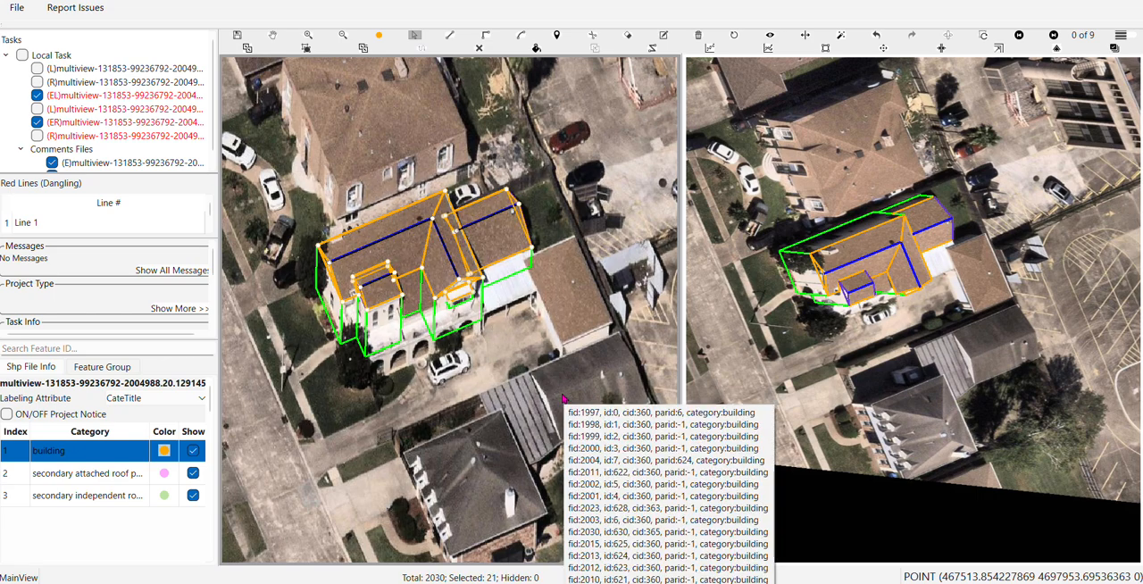
pyautogui.click(469, 339)
pyautogui.scroll(3, 467, 333)
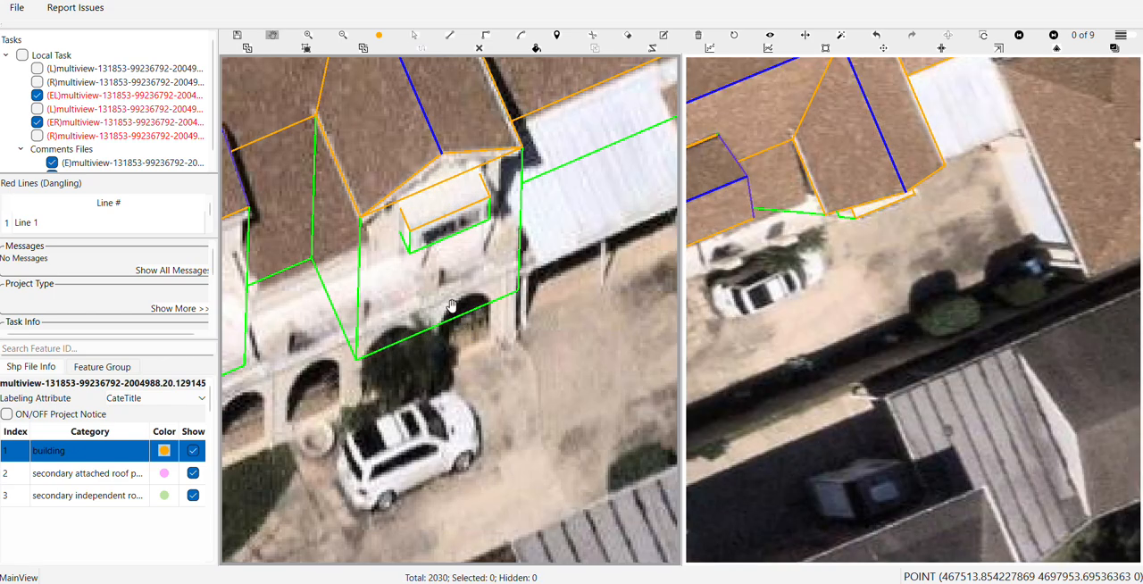
pyautogui.click(467, 292)
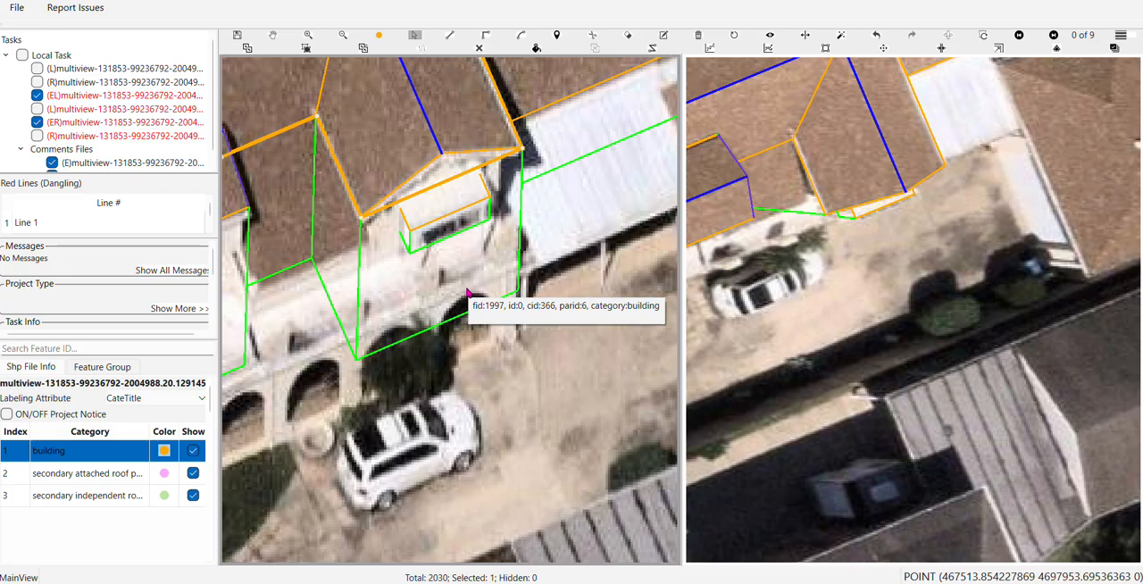
pyautogui.press('g')
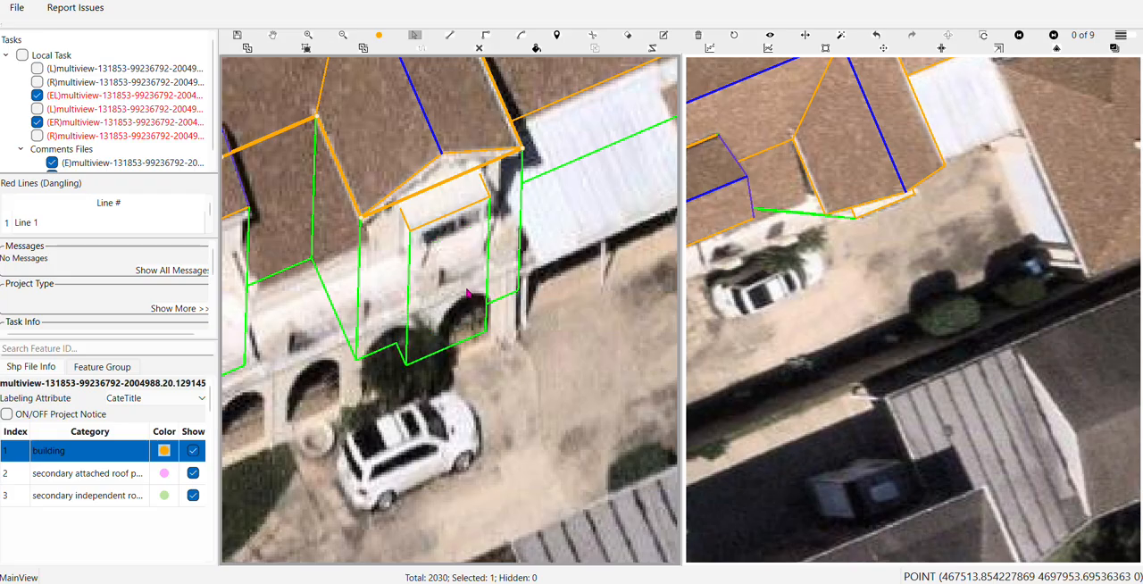
# Display the building with filled surfaces and inspect the awning and gable from an oblique 3D view
pyautogui.scroll(-2, 477, 303)
pyautogui.moveTo(466, 323); pyautogui.dragTo(498, 404)
pyautogui.scroll(2, 492, 357)
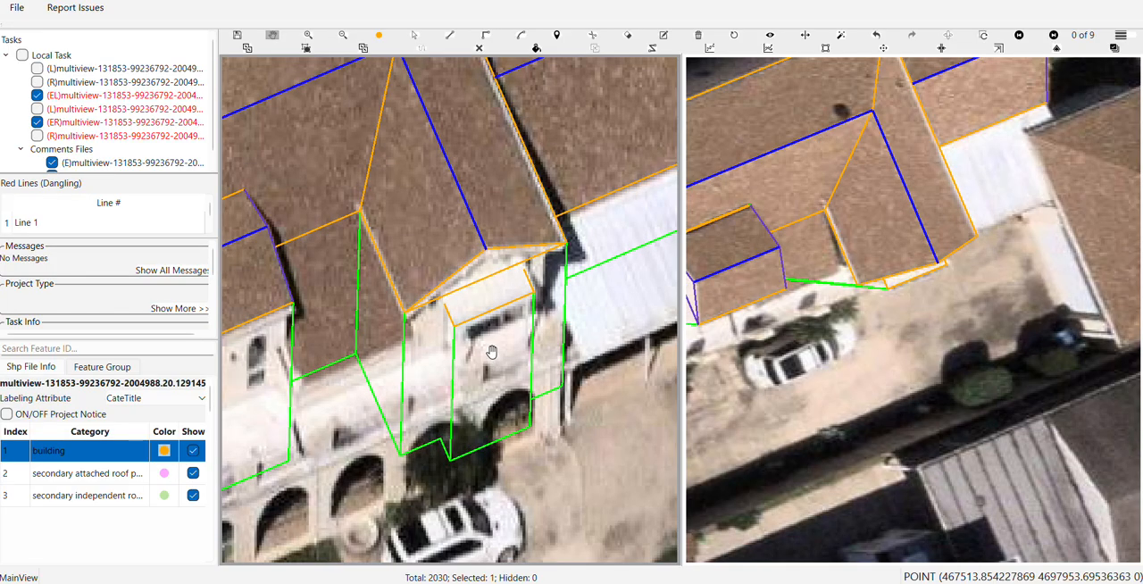
pyautogui.press('f')
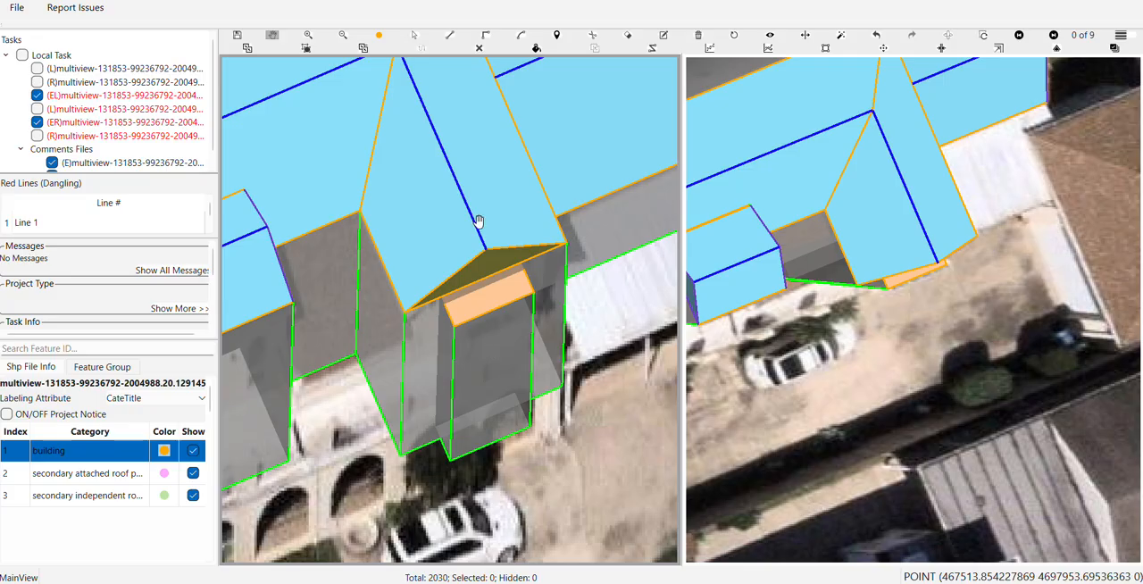
pyautogui.moveTo(477, 231); pyautogui.dragTo(482, 208)
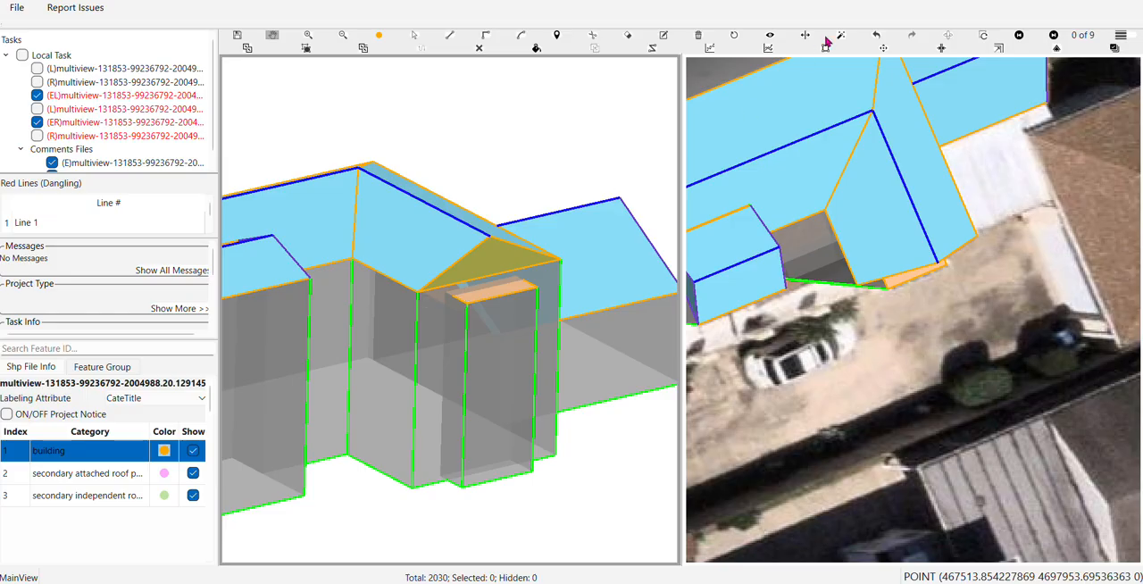
pyautogui.click(735, 40)
pyautogui.scroll(5, 504, 295)
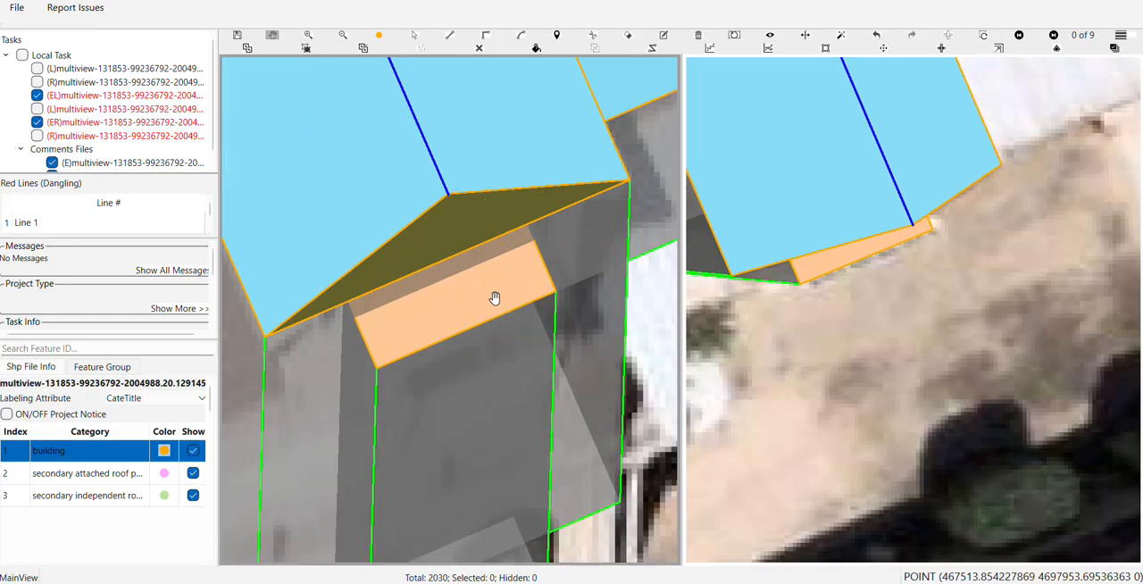
# Draw a ridge line across the gable face just above the awning, parallel to the gable's base edge
pyautogui.click(736, 41)
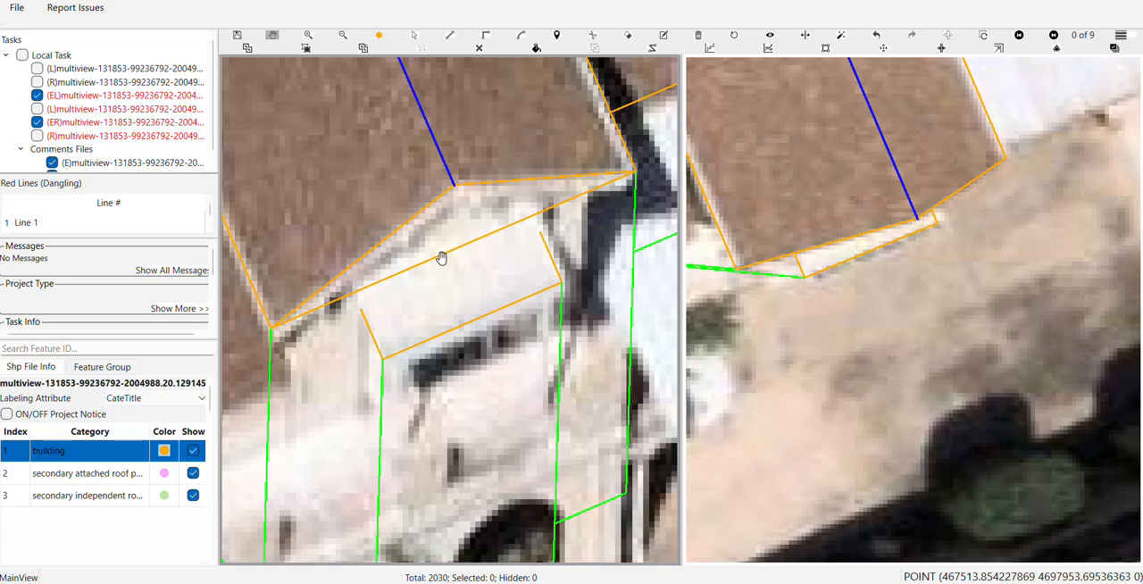
pyautogui.click(358, 290)
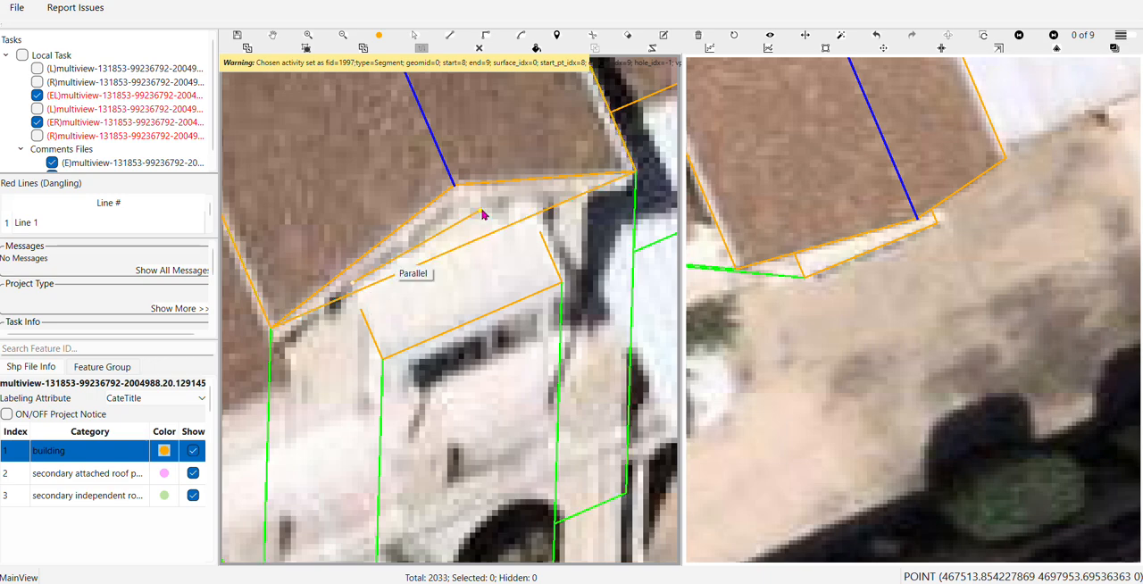
pyautogui.click(533, 212)
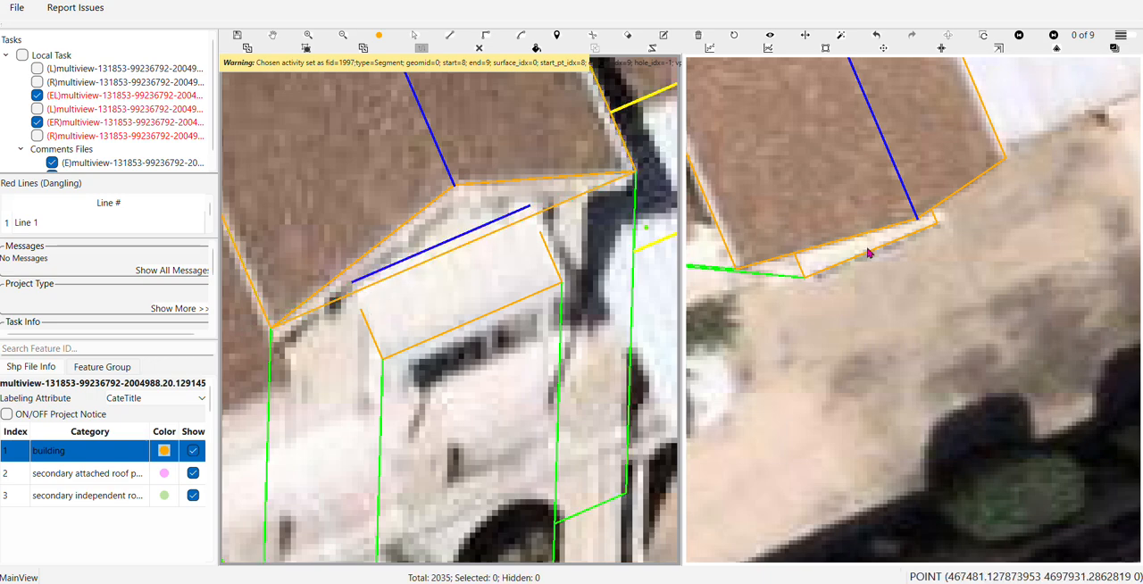
# Examine how the new ridge line and the awning align with the house in the other aerial images
pyautogui.scroll(2, 884, 259)
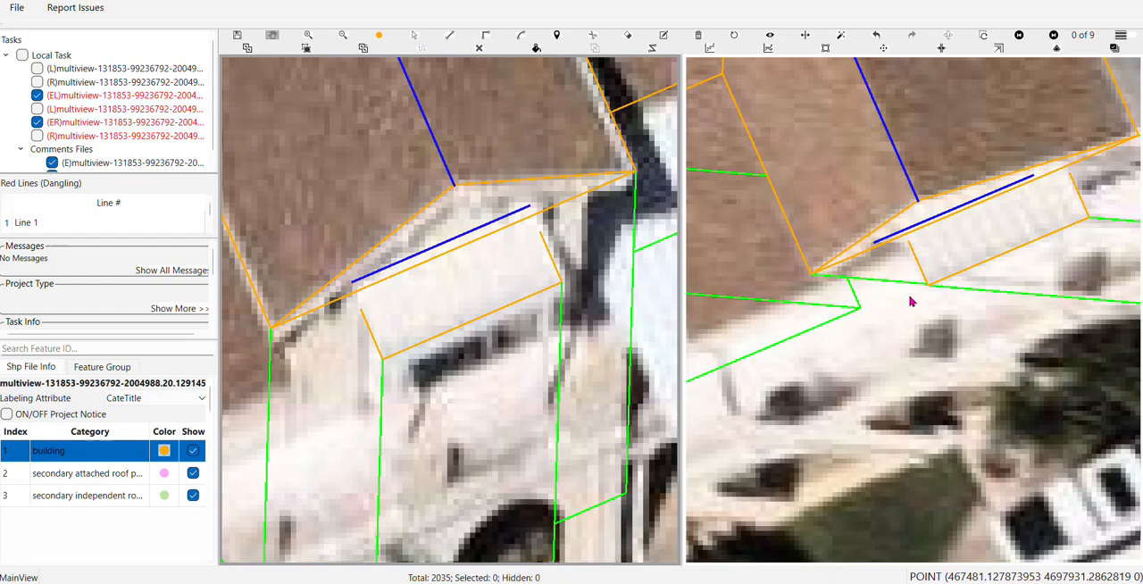
pyautogui.scroll(-1, 910, 299)
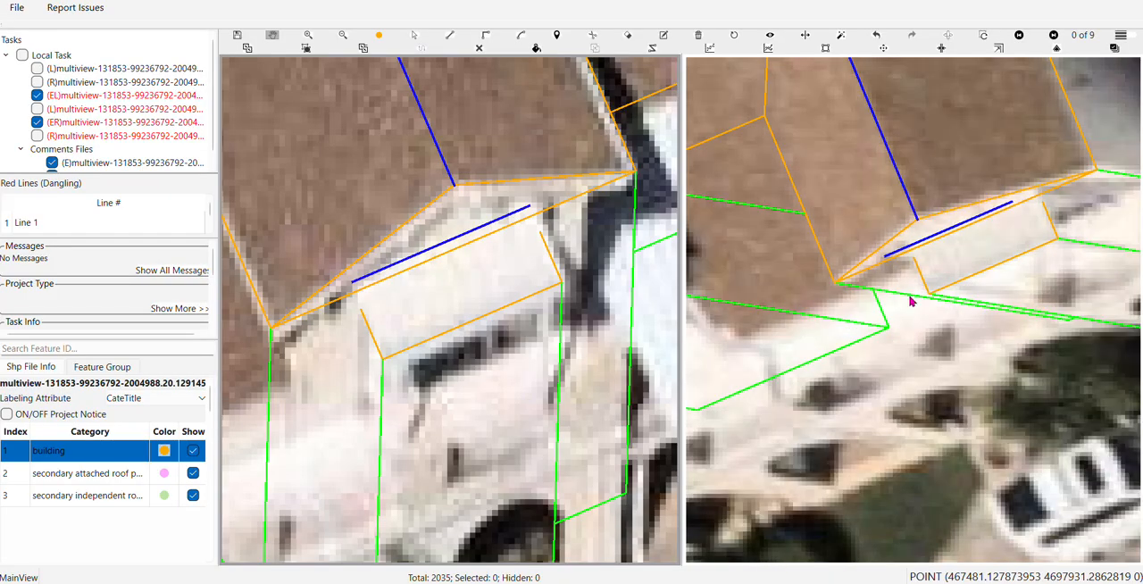
pyautogui.press('Right')
pyautogui.press('Right')
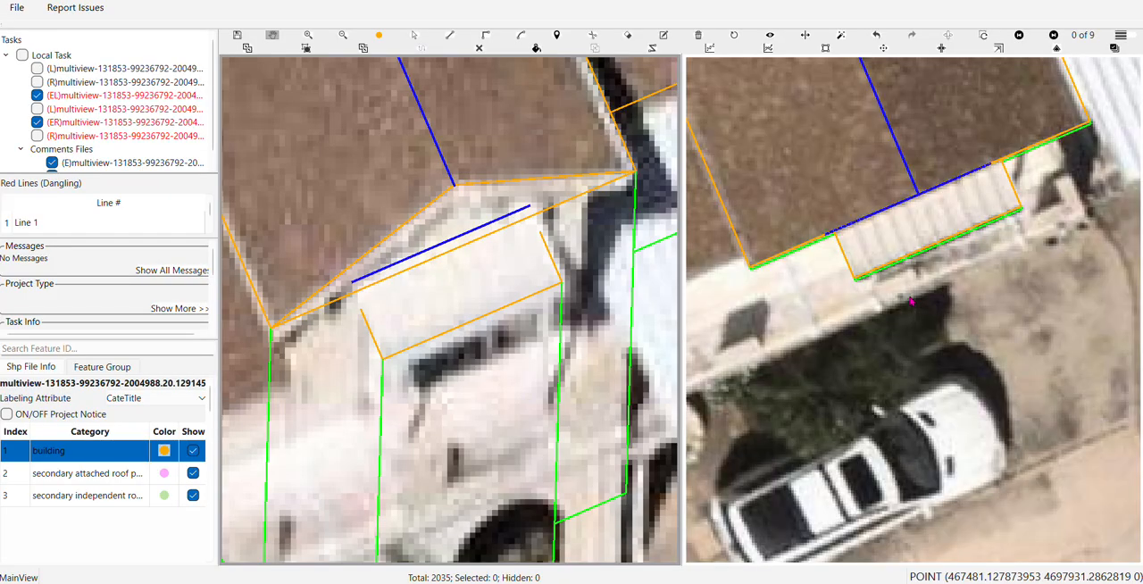
pyautogui.press('Right')
pyautogui.press('Right')
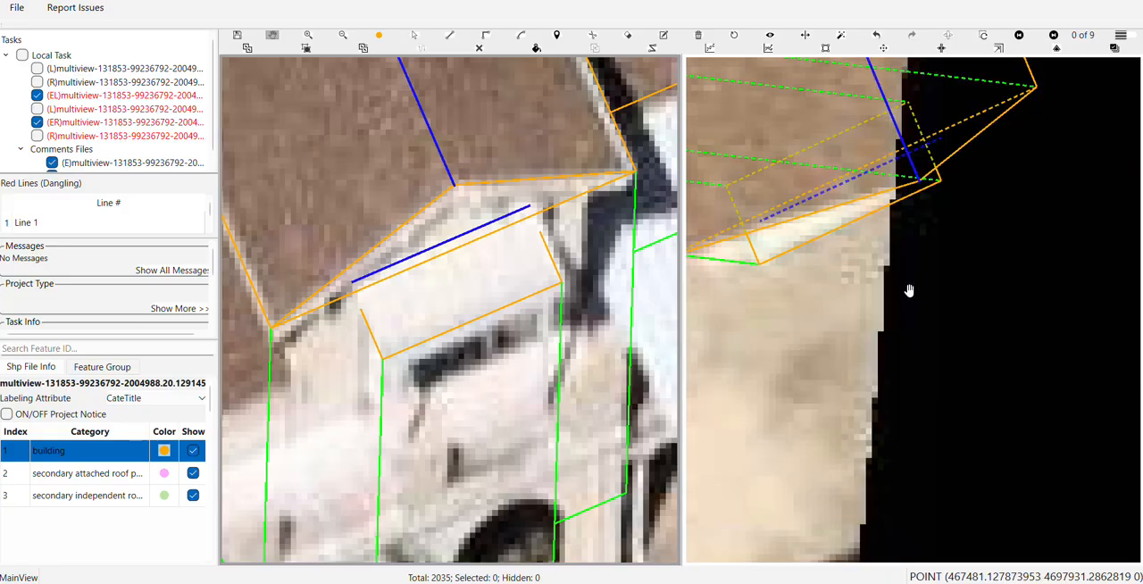
pyautogui.scroll(-1, 909, 292)
# Cycle through the remaining aerial images and compare the building outlines, awning and gable ridge line with each photo
pyautogui.press('Right')
pyautogui.press('Right')
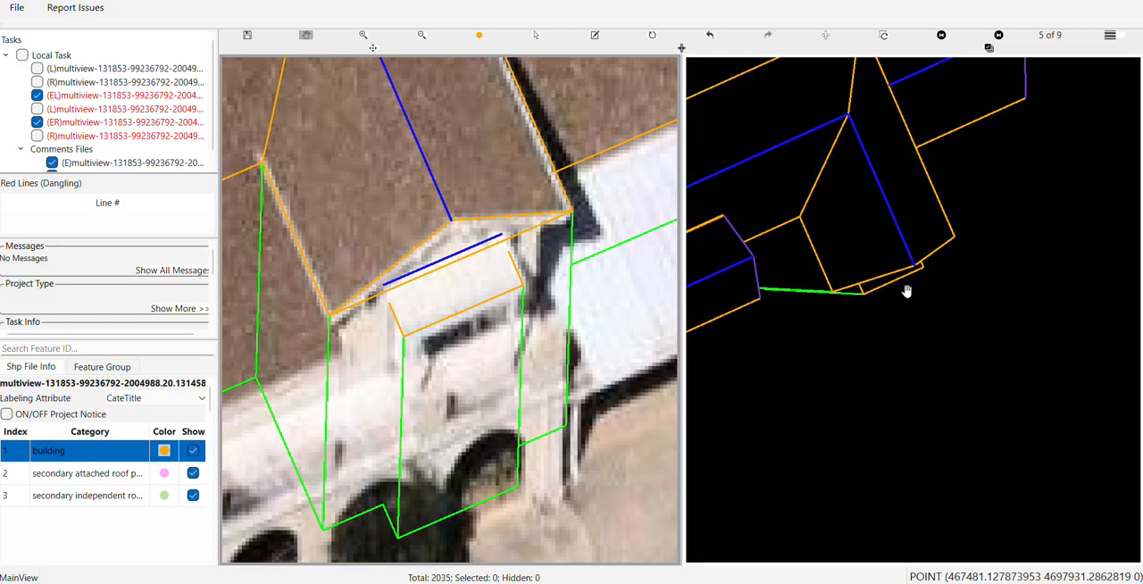
pyautogui.press('Right')
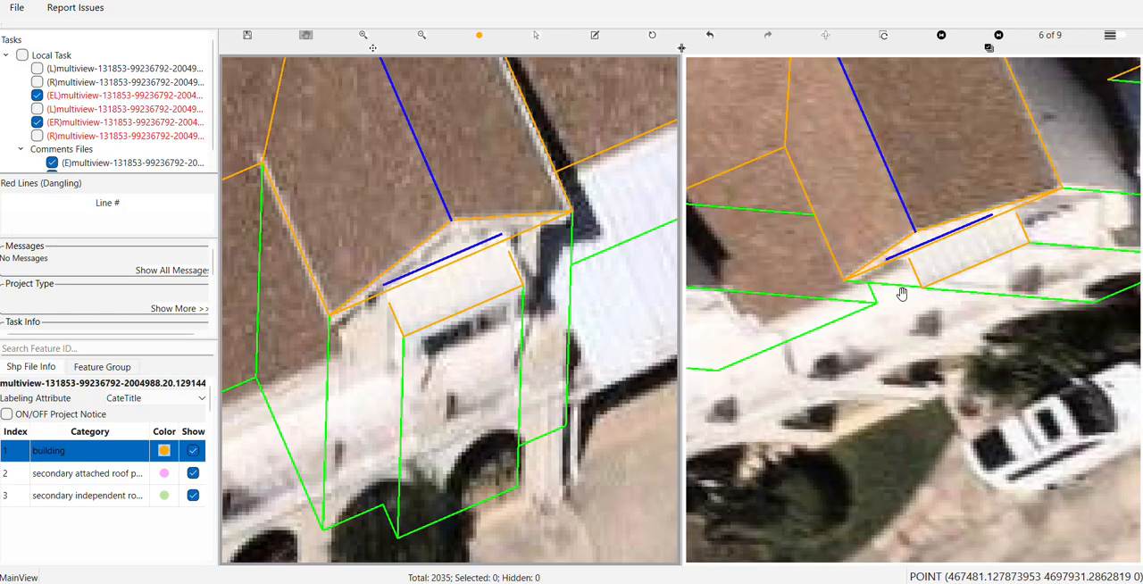
pyautogui.scroll(-1, 901, 292)
pyautogui.press('Right')
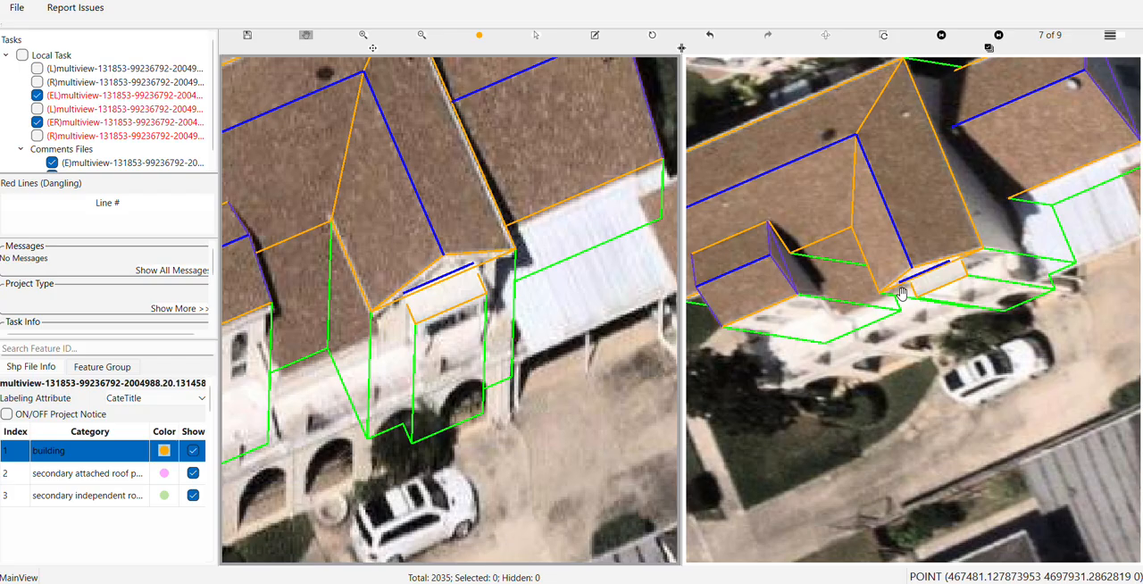
pyautogui.press('Right')
pyautogui.press('Right')
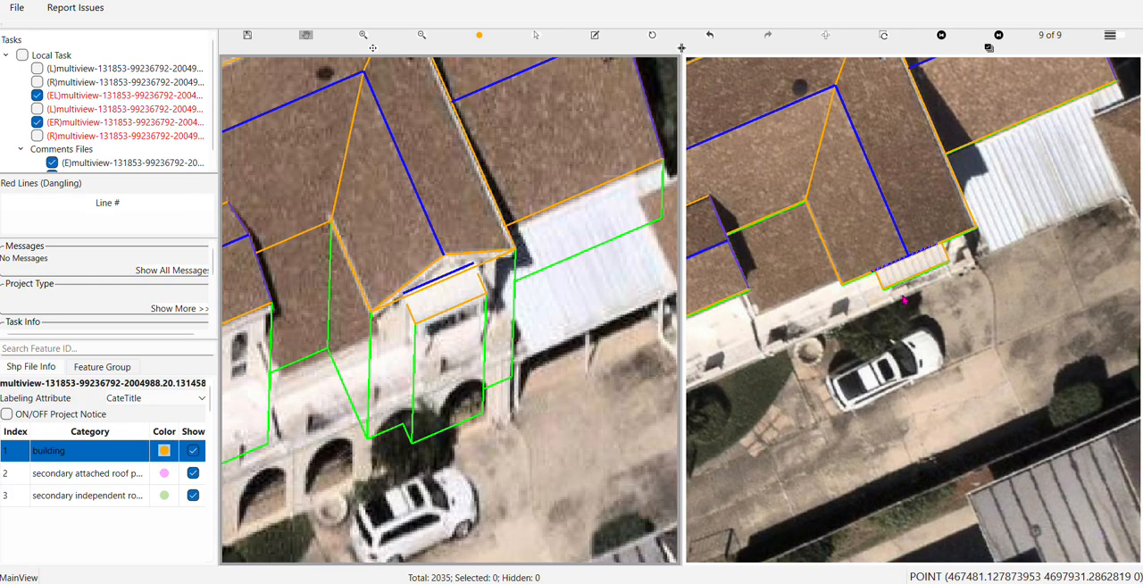
pyautogui.press('Right')
pyautogui.press('Right')
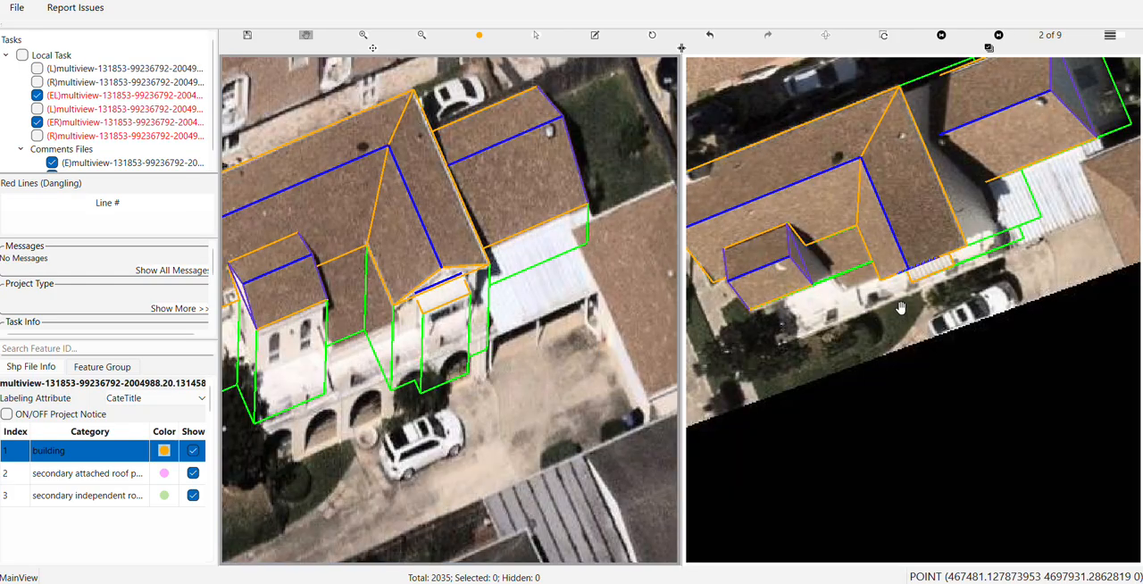
pyautogui.press('Right')
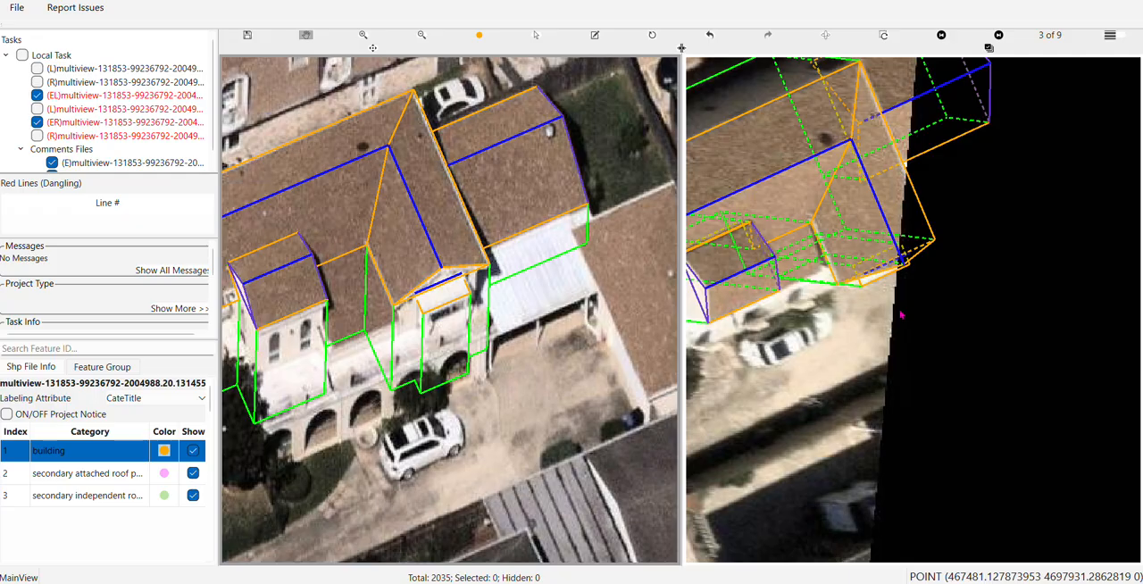
pyautogui.press('Right')
pyautogui.press('Right')
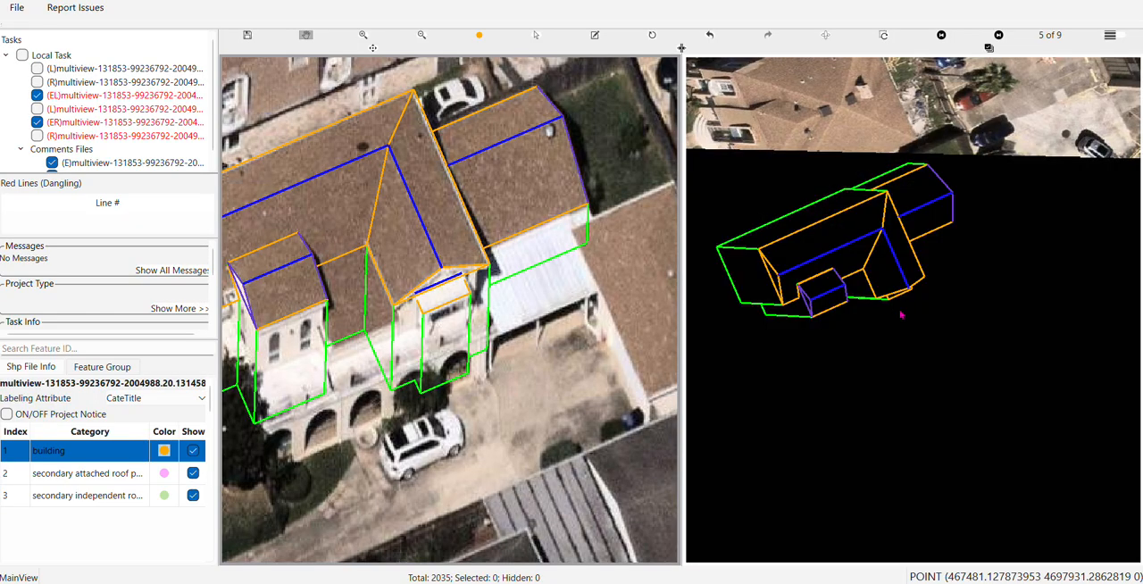
pyautogui.press('Right')
pyautogui.press('Right')
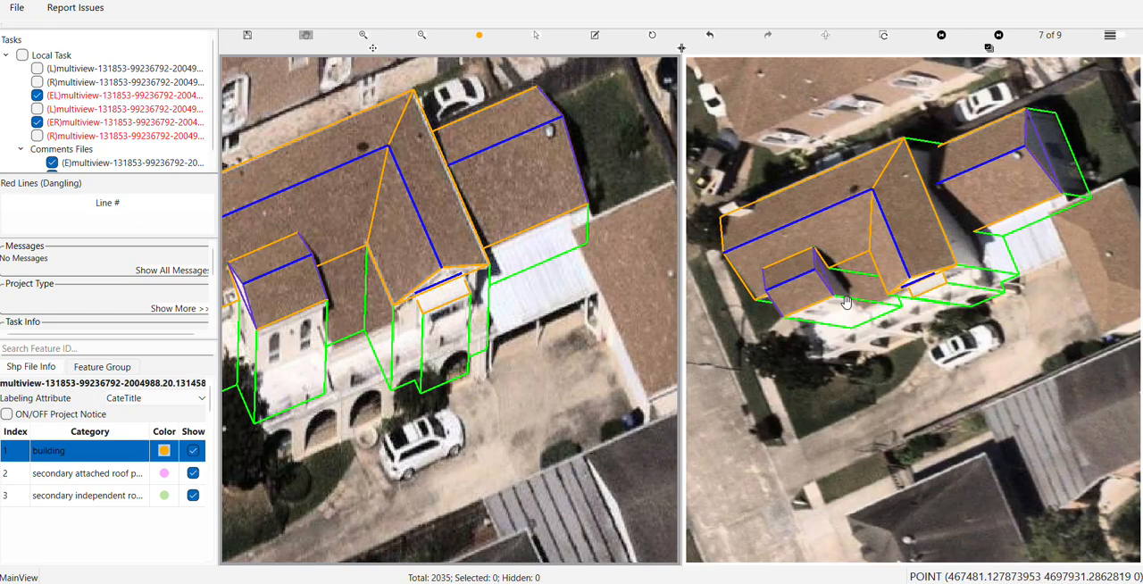
# Shift the ridge line above the awning closer to the gable's roof edge in the second aerial image
pyautogui.scroll(3, 955, 268)
pyautogui.scroll(3, 879, 308)
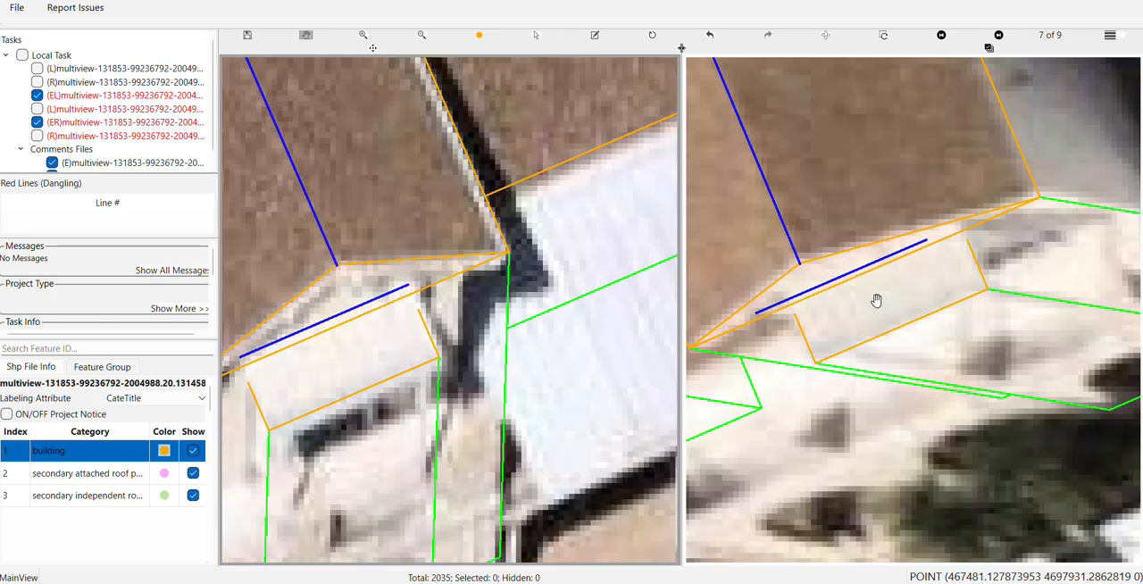
pyautogui.scroll(2, 863, 295)
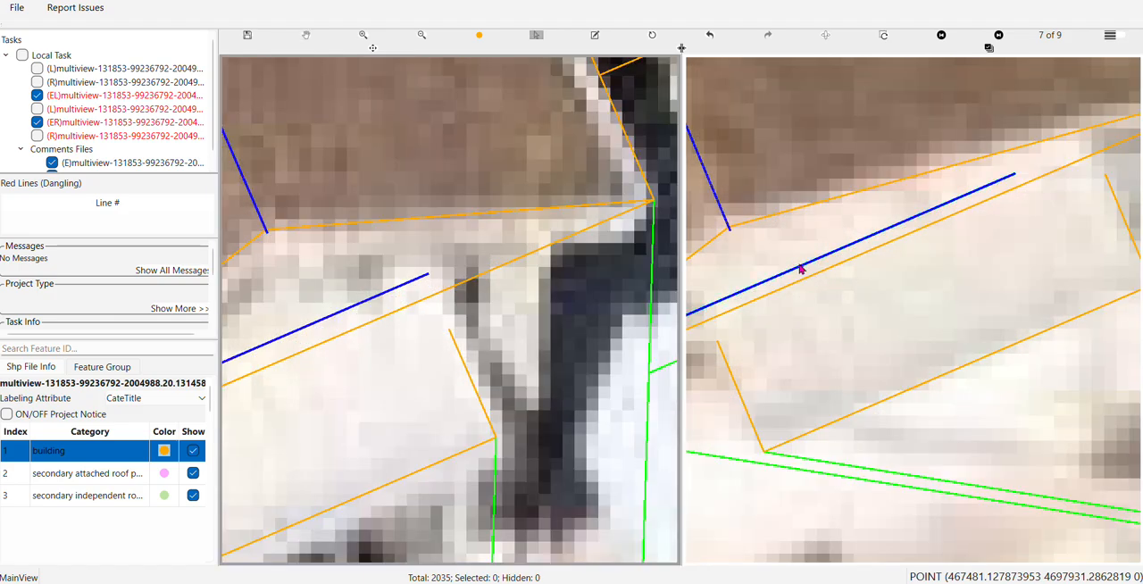
pyautogui.click(801, 269)
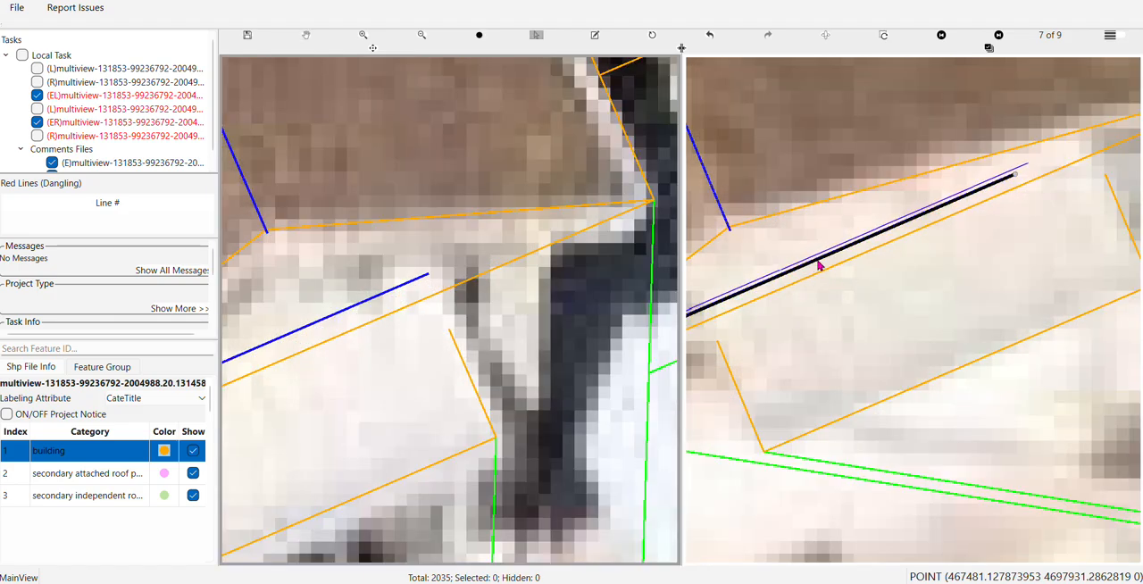
pyautogui.moveTo(819, 265); pyautogui.dragTo(891, 249)
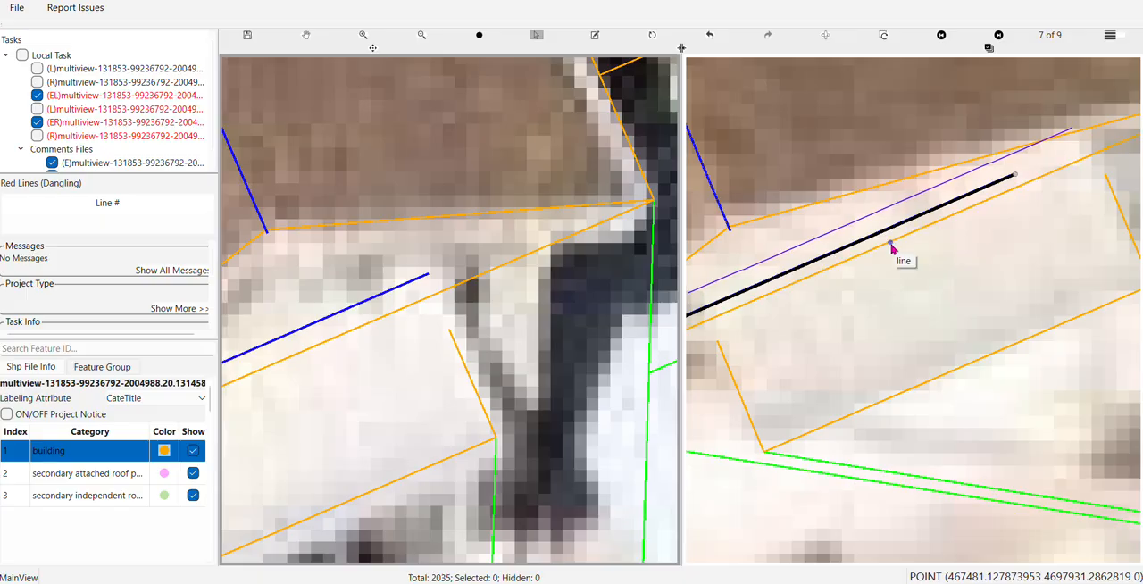
pyautogui.press('Delete')
pyautogui.scroll(-2, 890, 248)
# Toggle the filled surfaces, display hidden edges as dashed lines, and inspect the ridge line behind the awning in 3D
pyautogui.press('f')
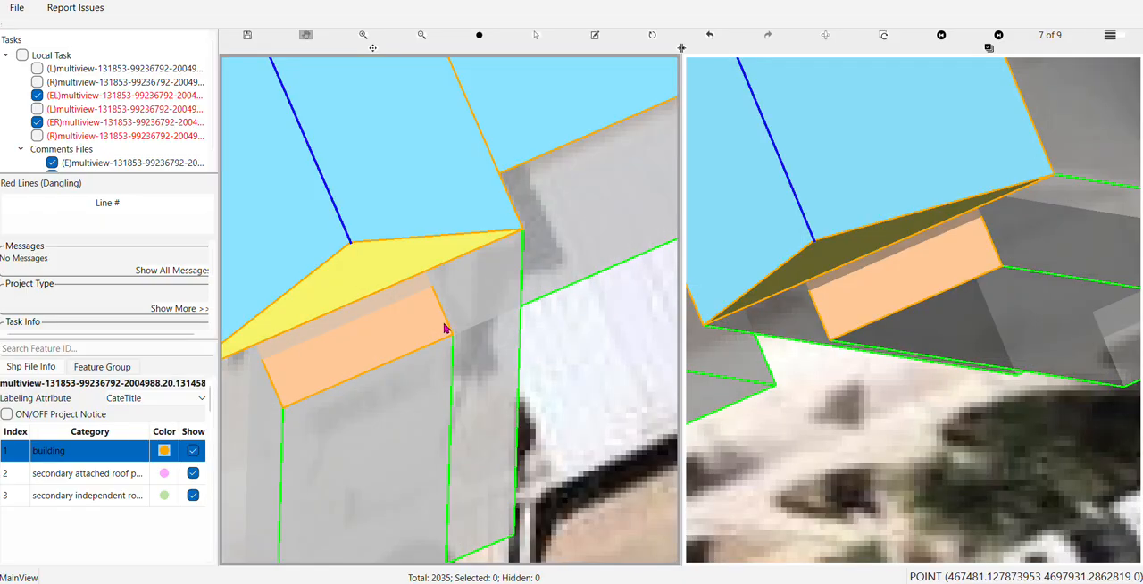
pyautogui.press('f')
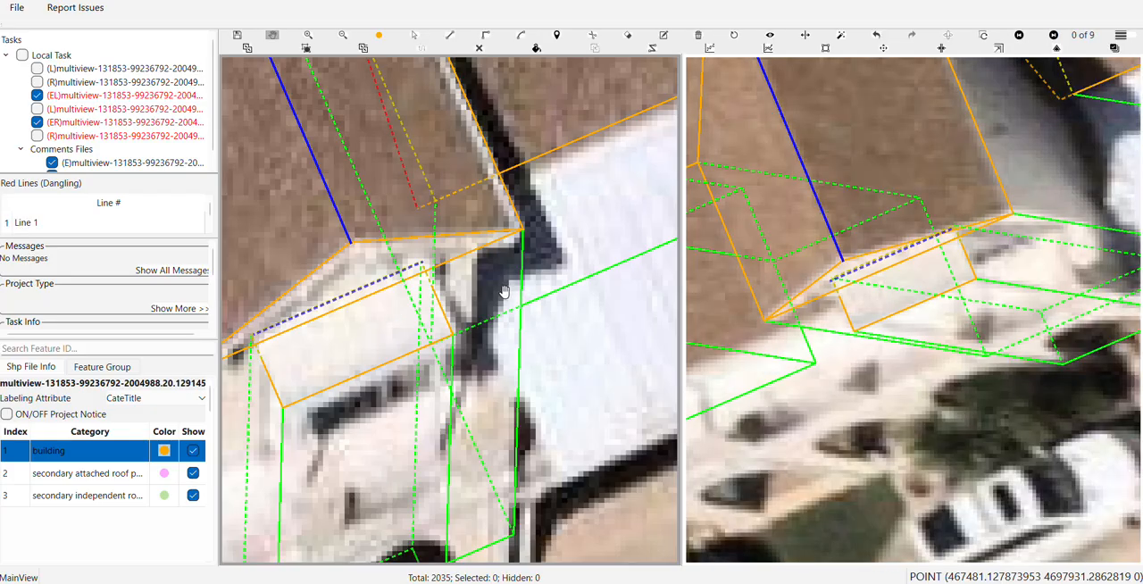
pyautogui.press('Right')
pyautogui.press('Right')
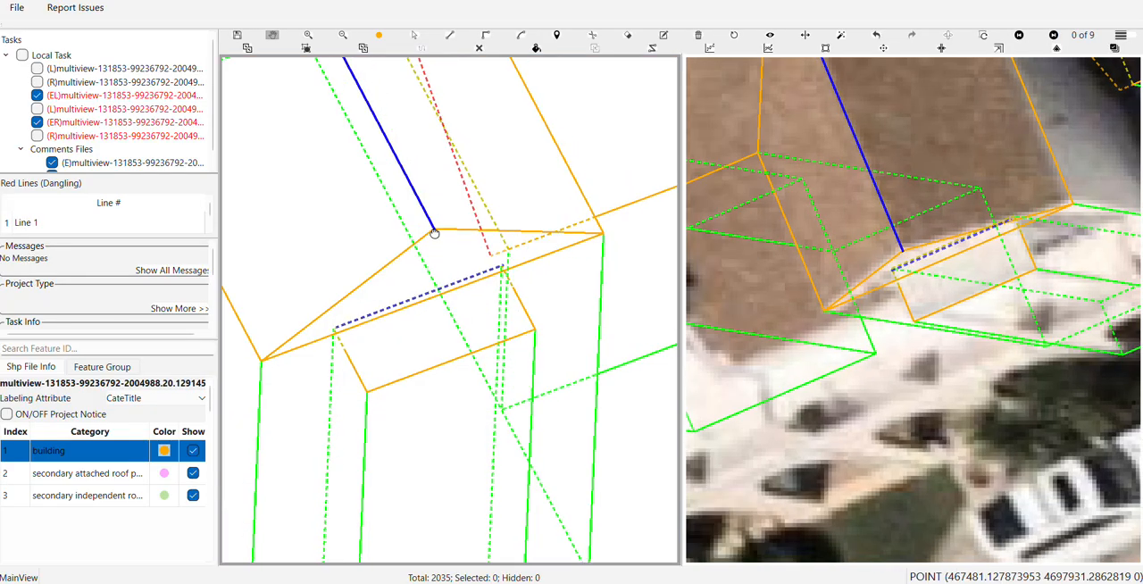
pyautogui.moveTo(434, 233)
pyautogui.mouseDown()
pyautogui.moveTo(450, 216)
pyautogui.moveTo(447, 231)
pyautogui.mouseUp()
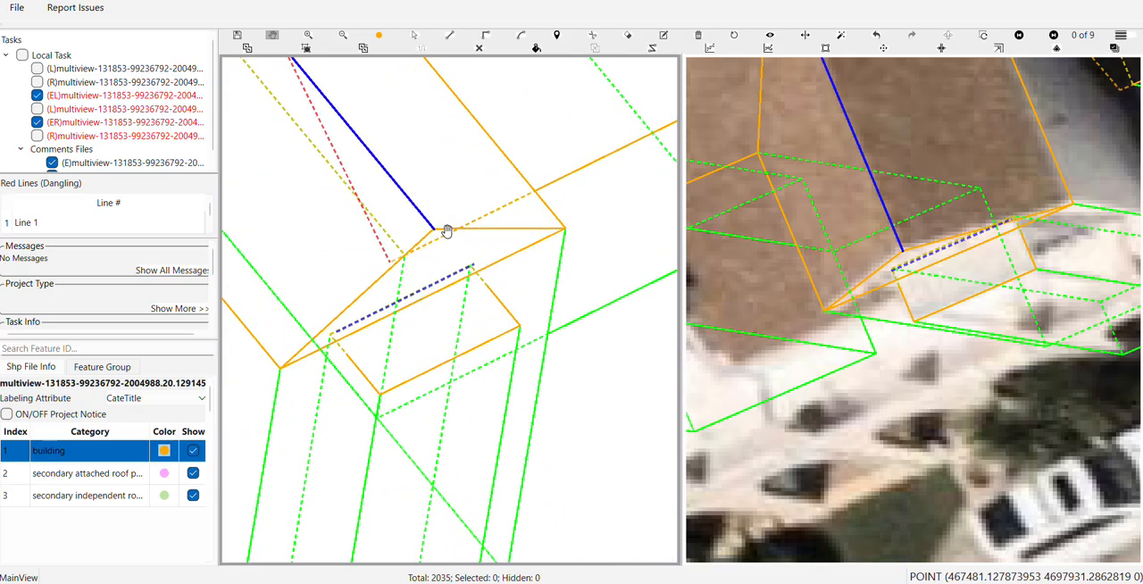
pyautogui.click(734, 37)
pyautogui.scroll(4, 451, 286)
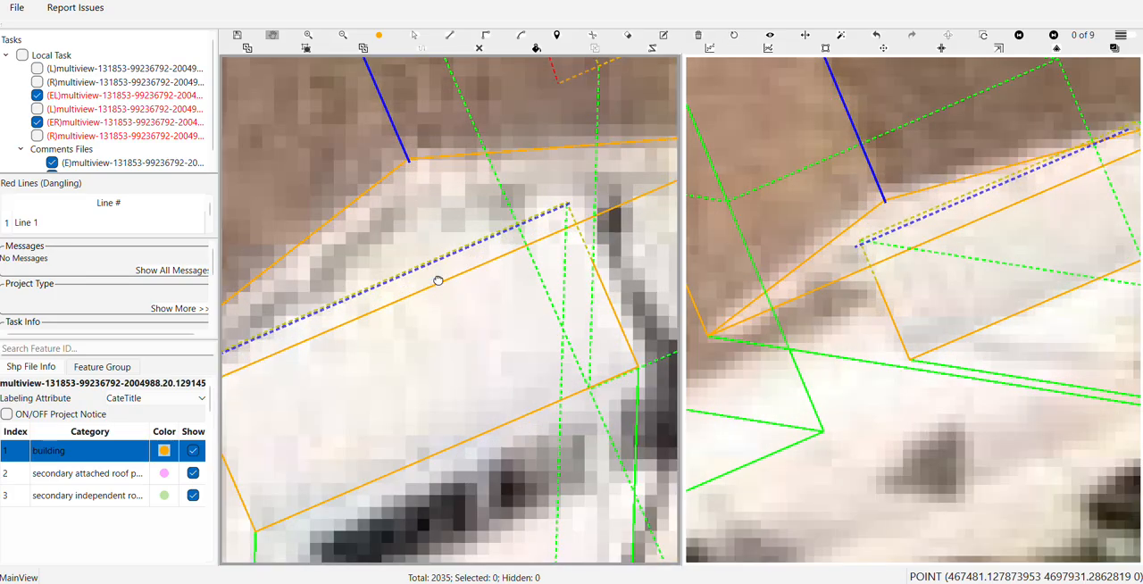
# Move the ridge line slightly above the awning's hidden back edge and check their separation from several 3D angles
pyautogui.moveTo(438, 281); pyautogui.dragTo(477, 295)
pyautogui.click(486, 306)
pyautogui.scroll(-2, 475, 290)
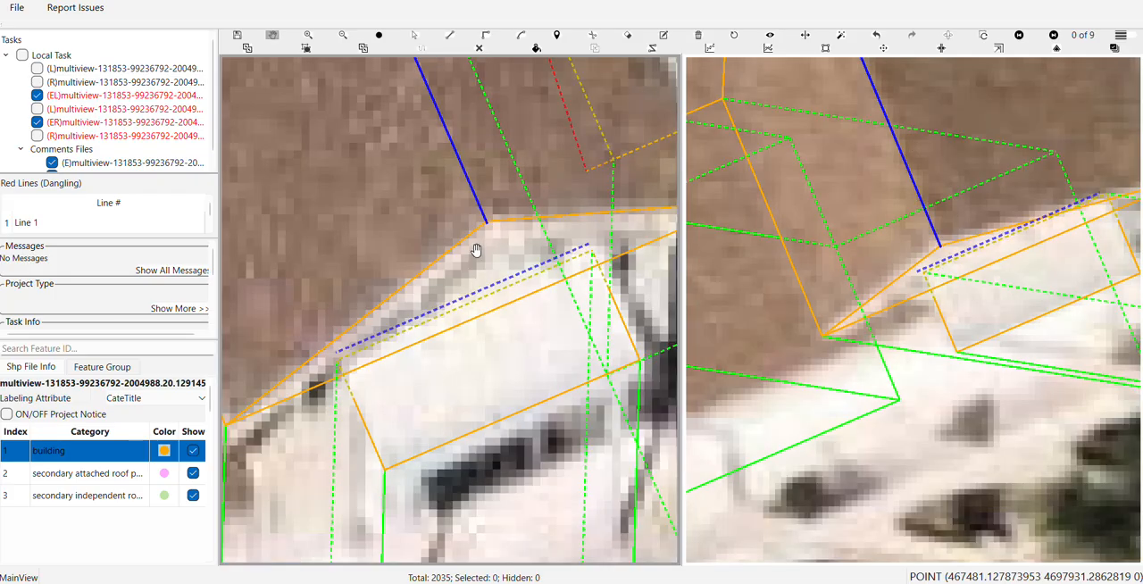
pyautogui.press('Right')
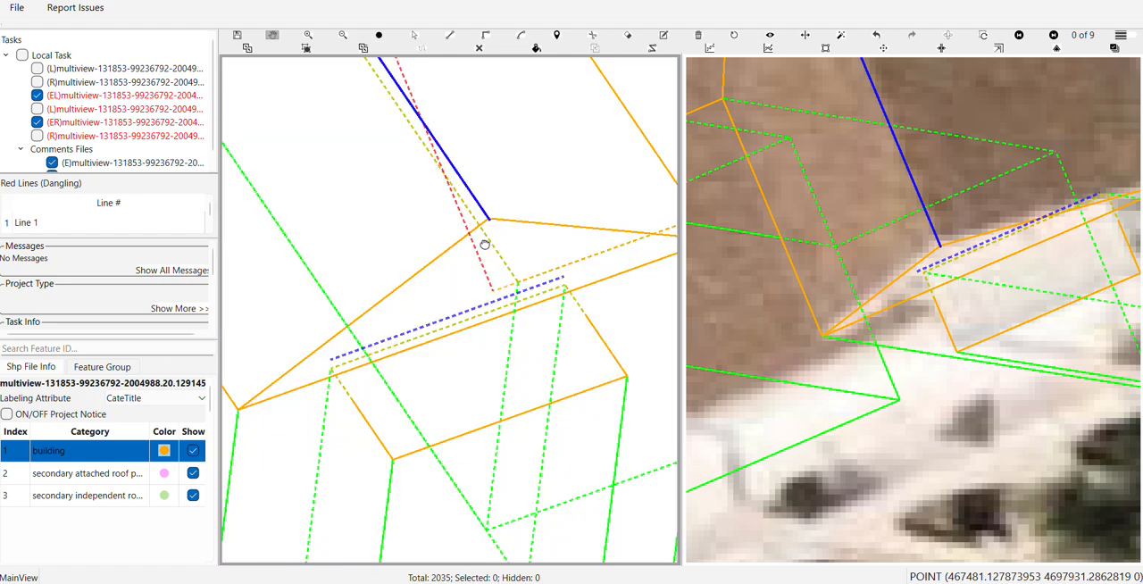
pyautogui.press('Right')
pyautogui.press('Right')
pyautogui.press('Right')
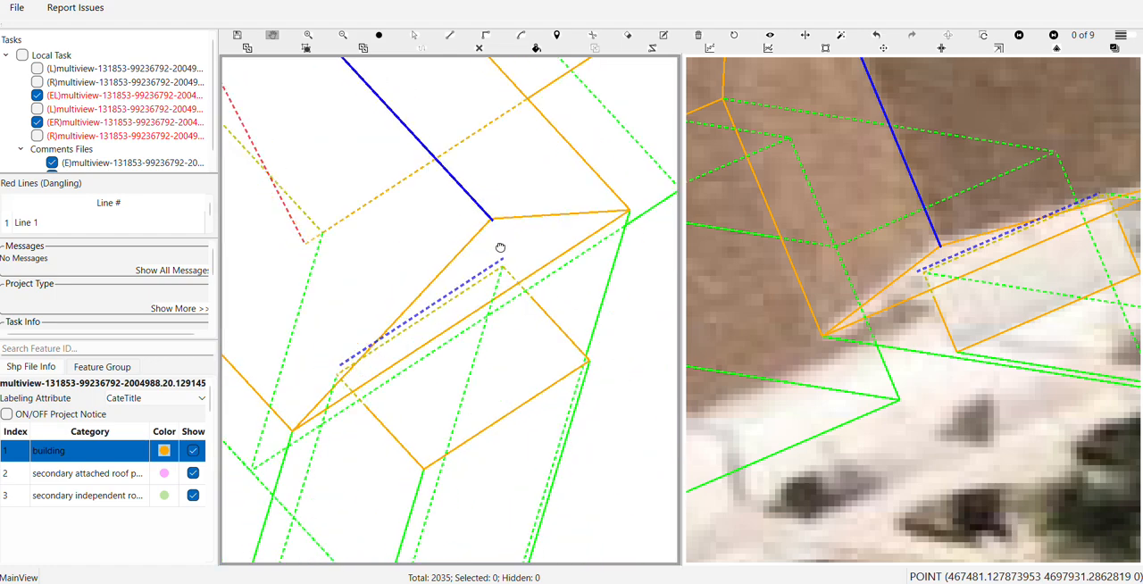
pyautogui.press('Right')
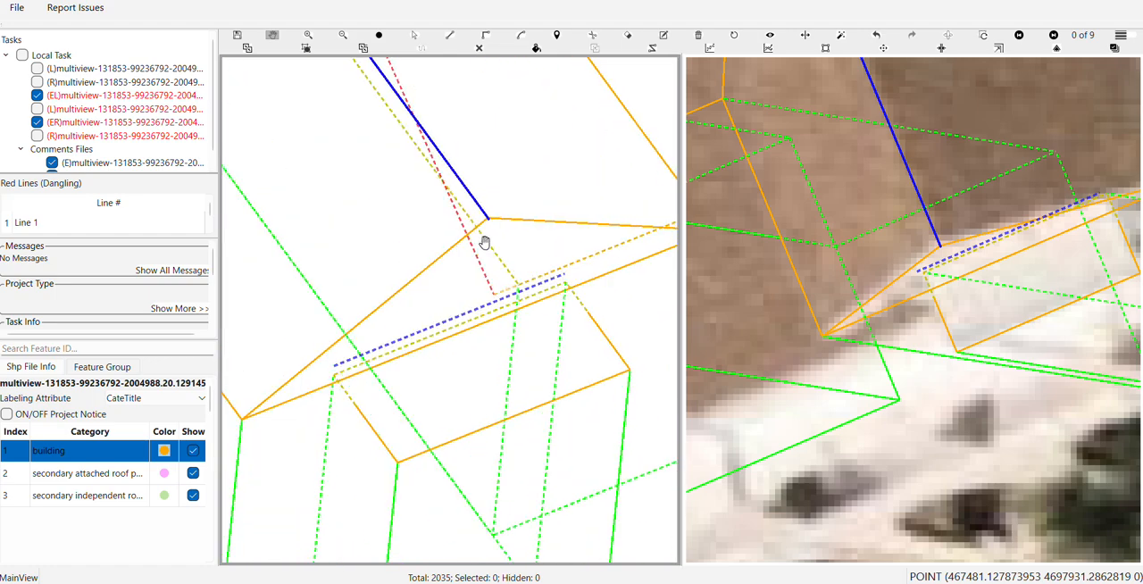
# Nudge the ridge line in the second aerial image along the upper side of the awning
pyautogui.click(983, 247)
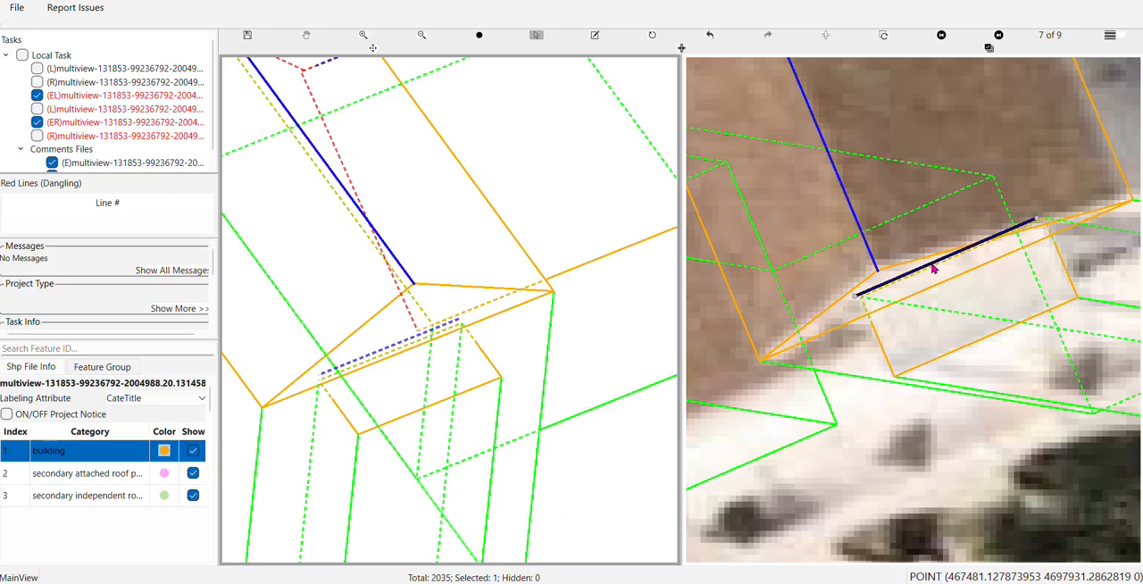
pyautogui.moveTo(931, 264); pyautogui.dragTo(915, 282)
pyautogui.scroll(-1, 916, 282)
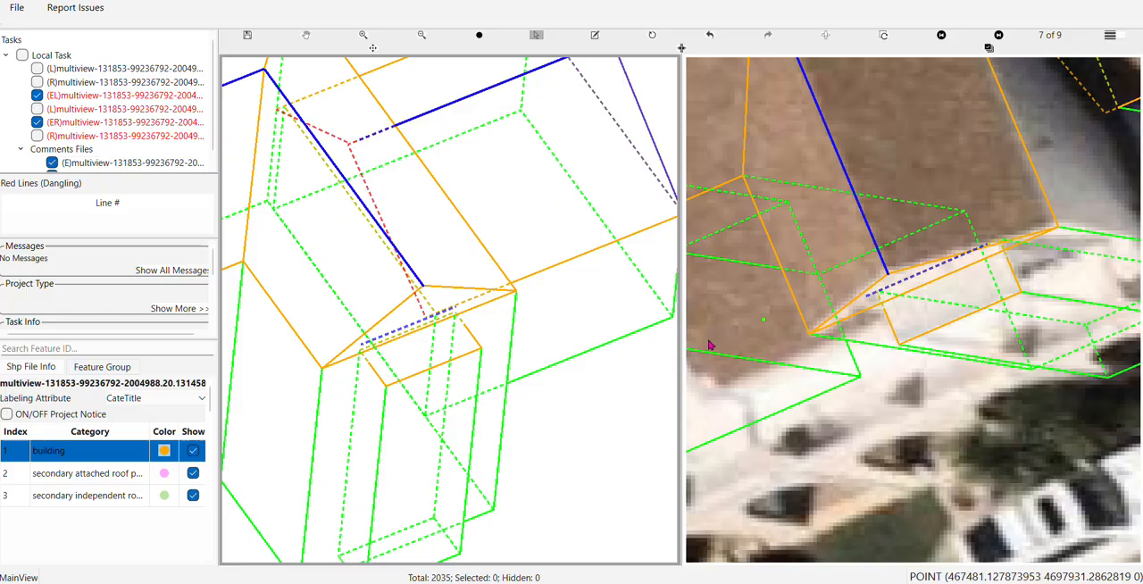
# Inspect the ridge line against the awning's hidden back edge and the gable face, in 3D and close up in both images
pyautogui.click(656, 39)
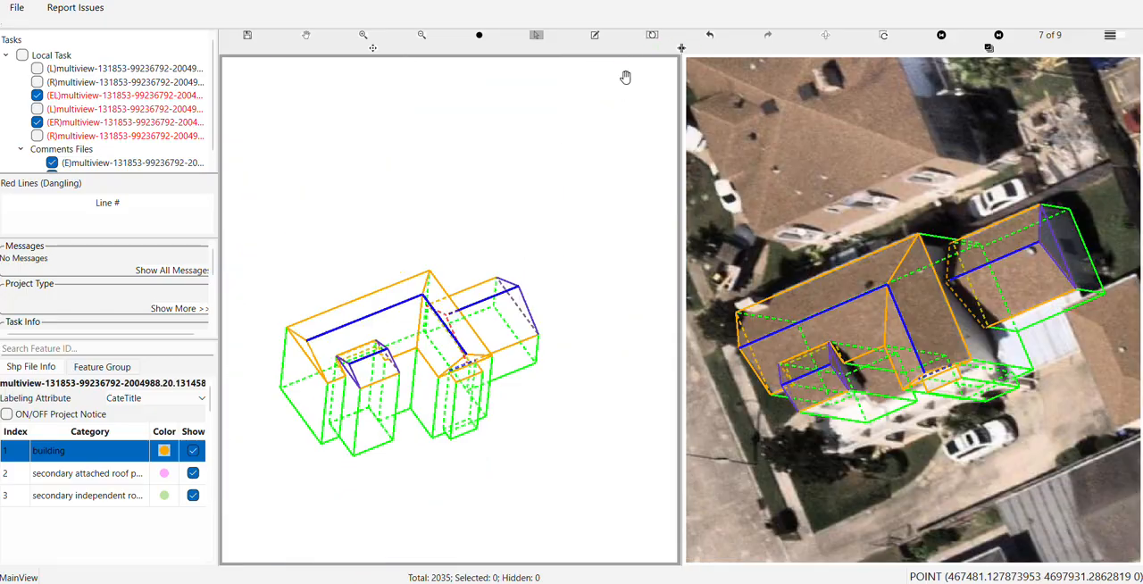
pyautogui.scroll(6, 451, 377)
pyautogui.scroll(4, 452, 377)
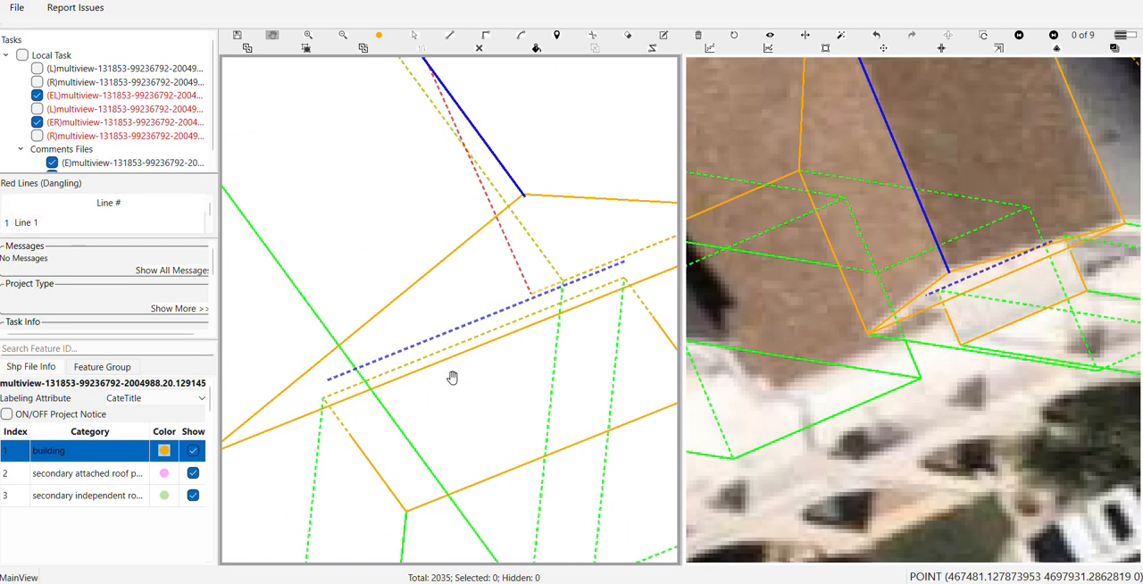
pyautogui.scroll(-2, 438, 222)
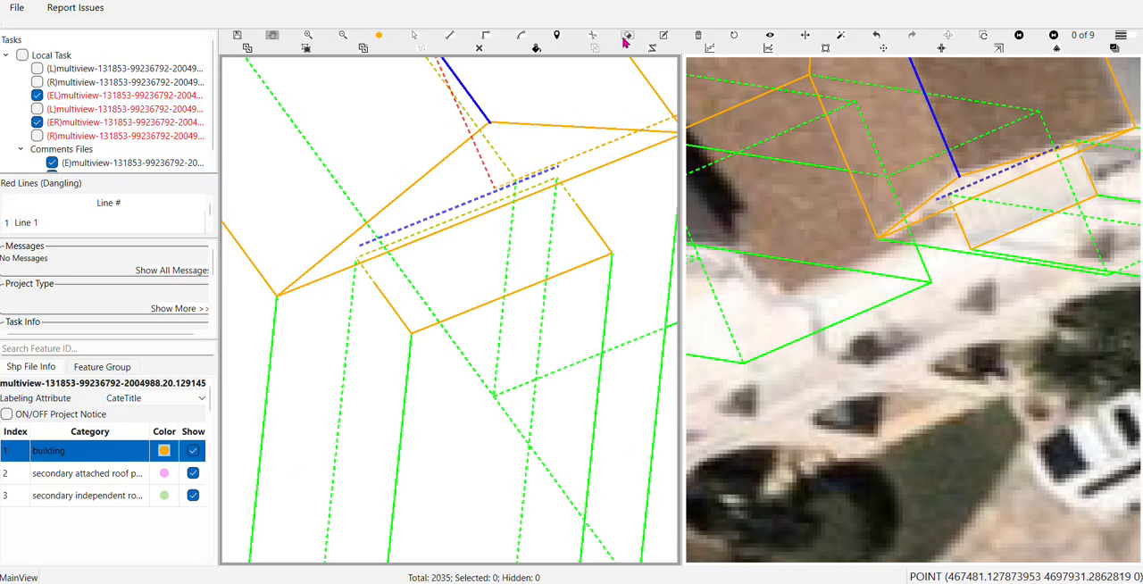
pyautogui.click(734, 36)
pyautogui.scroll(2, 476, 228)
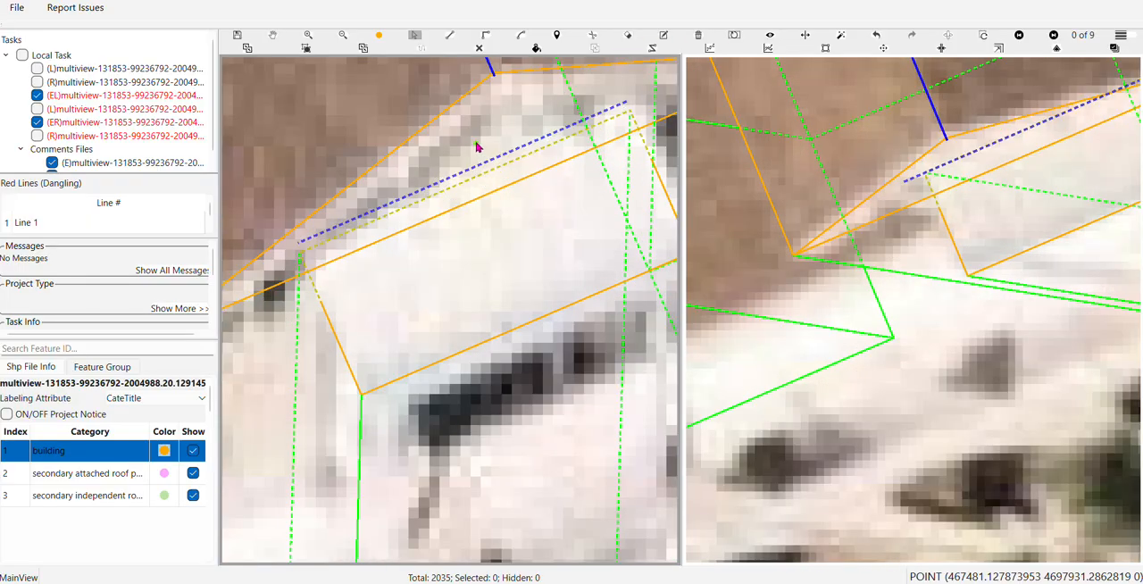
pyautogui.scroll(-2, 473, 155)
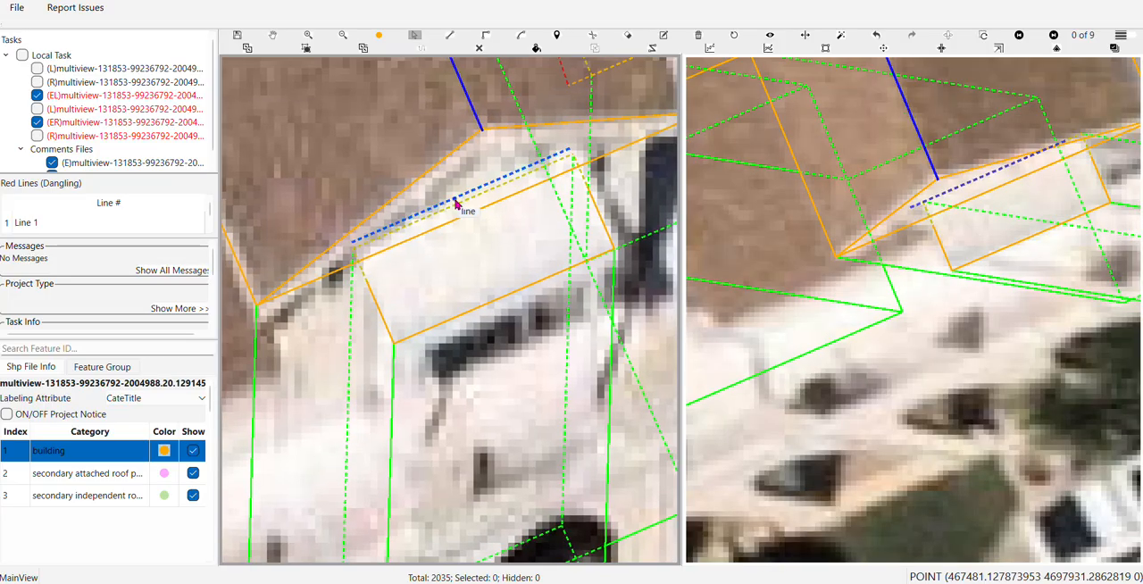
pyautogui.click(454, 204)
pyautogui.press('Escape')
pyautogui.scroll(1, 445, 205)
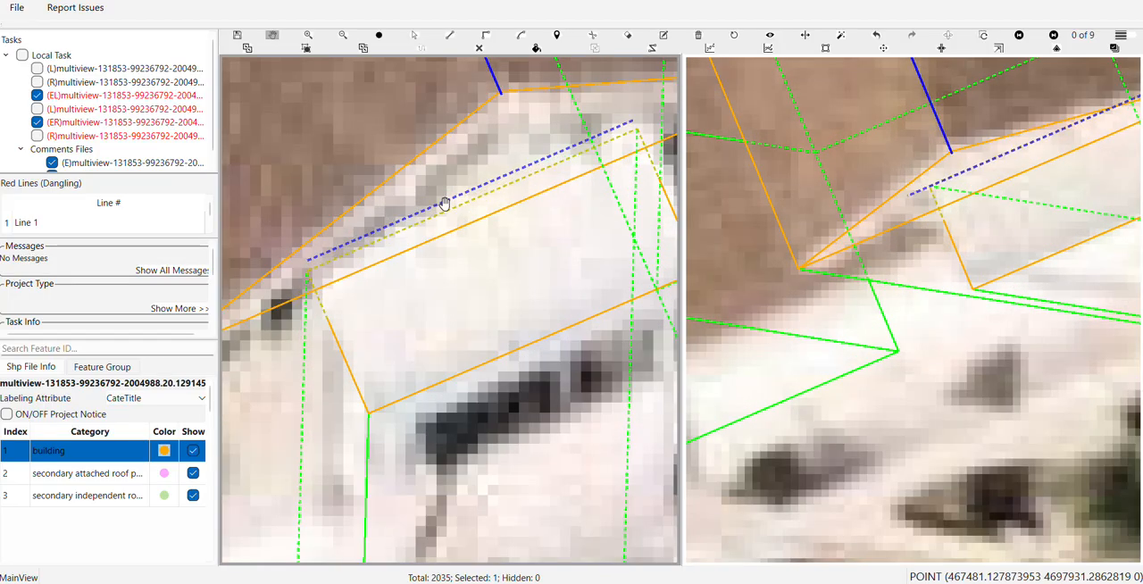
pyautogui.moveTo(443, 204); pyautogui.dragTo(480, 169)
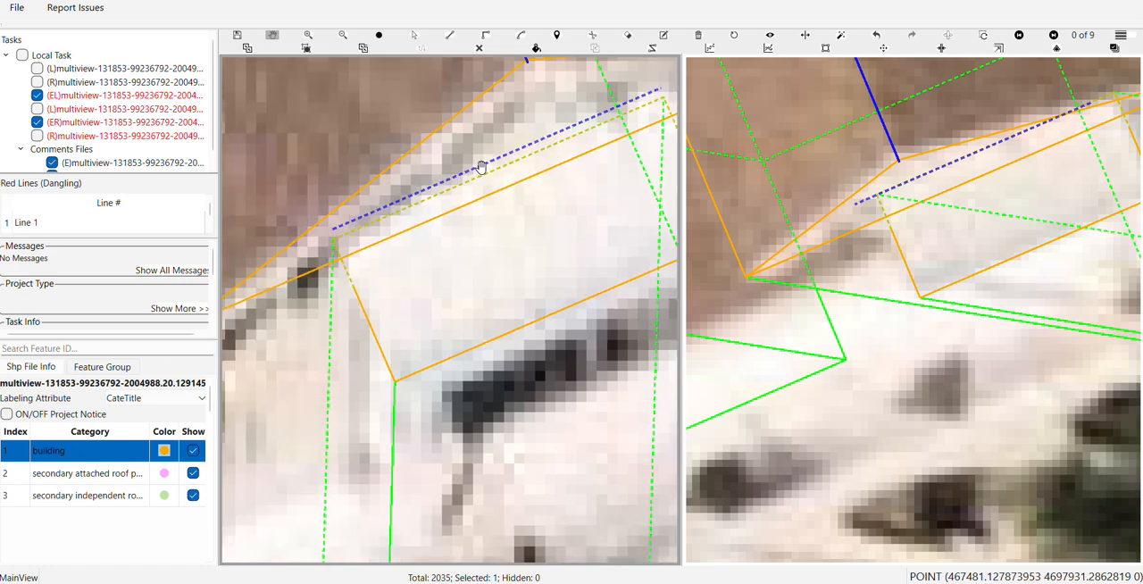
pyautogui.moveTo(1020, 163); pyautogui.dragTo(969, 220)
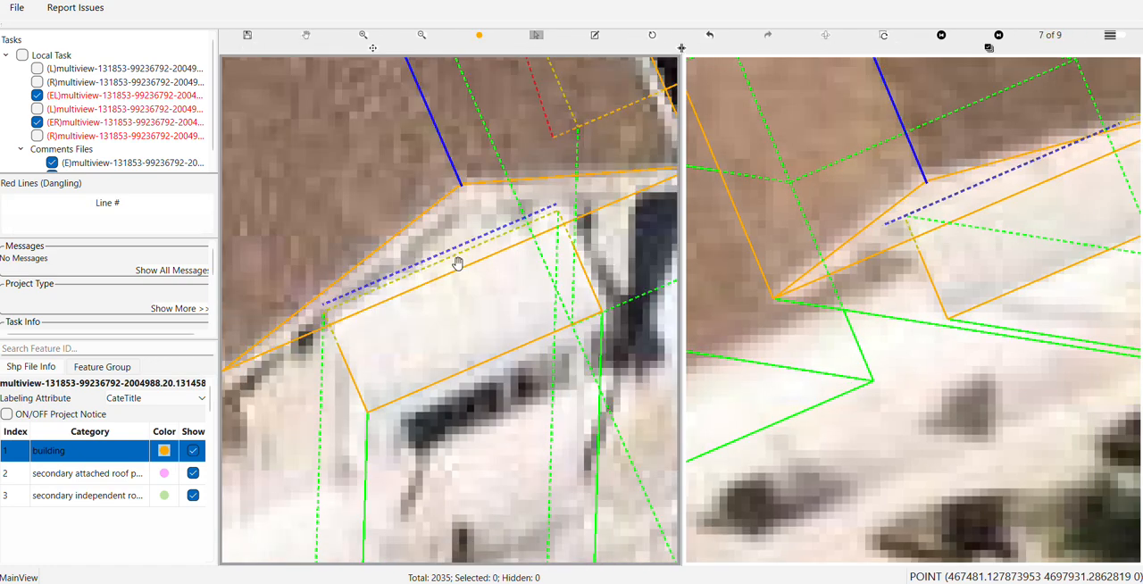
# Delete the separate ridge line on the gable face above the awning
pyautogui.click(453, 251)
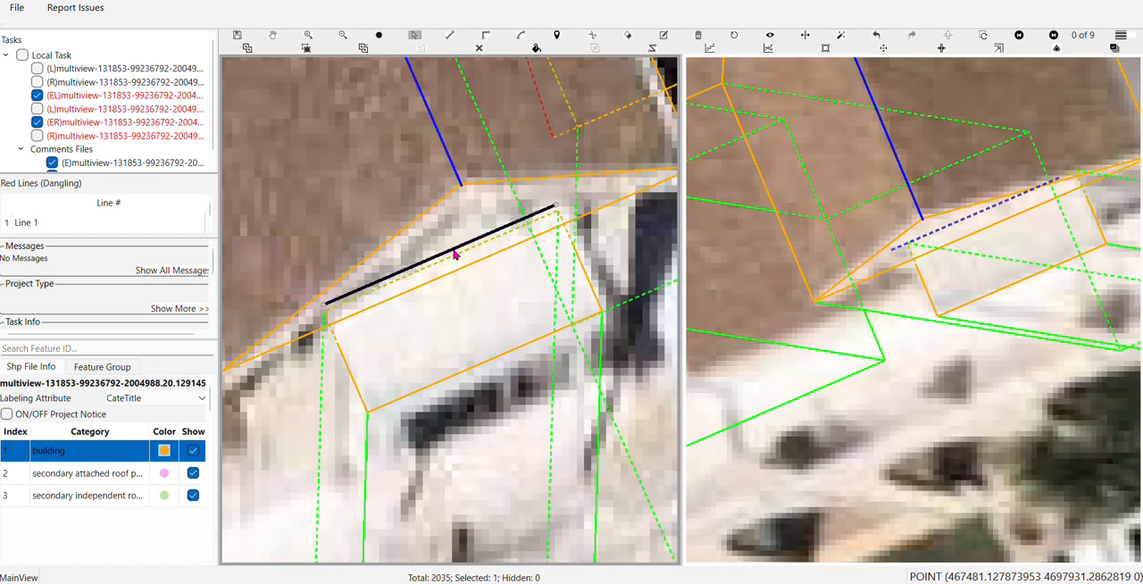
pyautogui.press('Delete')
pyautogui.scroll(-2, 452, 254)
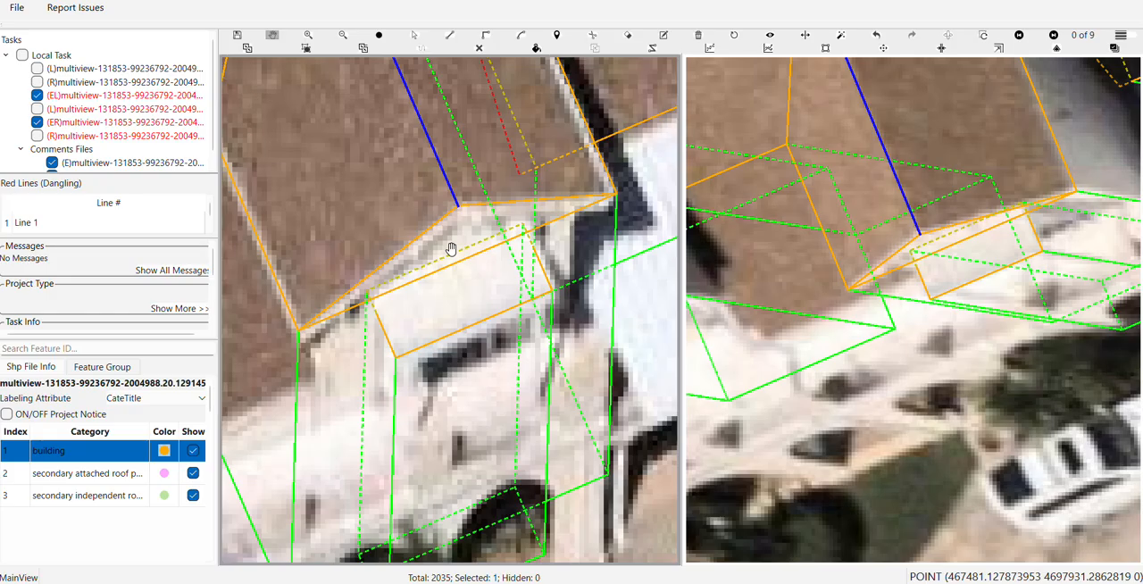
pyautogui.scroll(2, 453, 253)
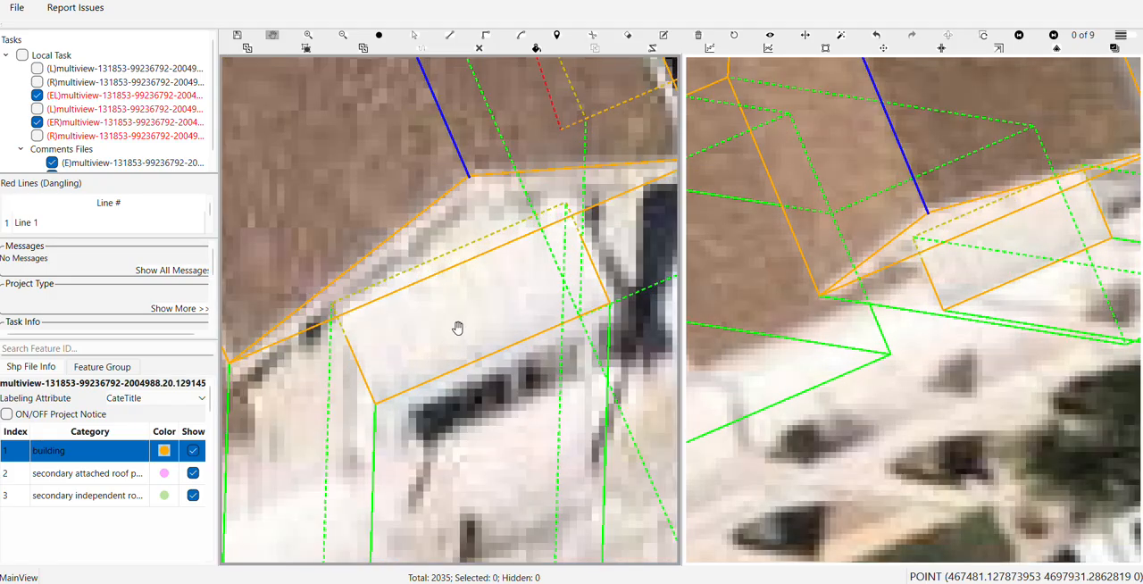
pyautogui.press('l')
pyautogui.scroll(2, 368, 306)
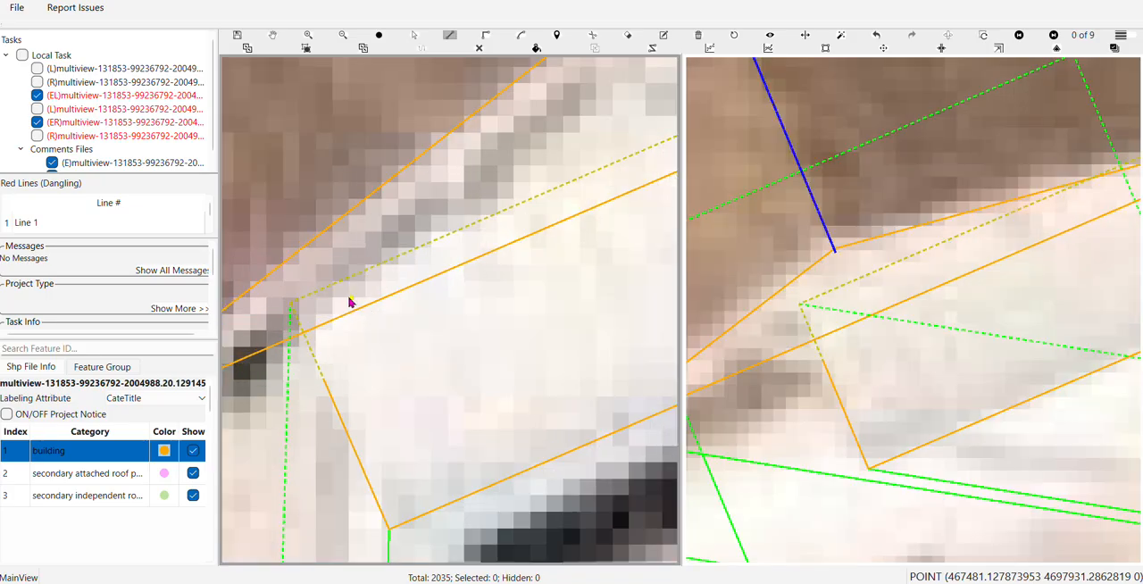
pyautogui.scroll(-2, 349, 302)
pyautogui.press('Escape')
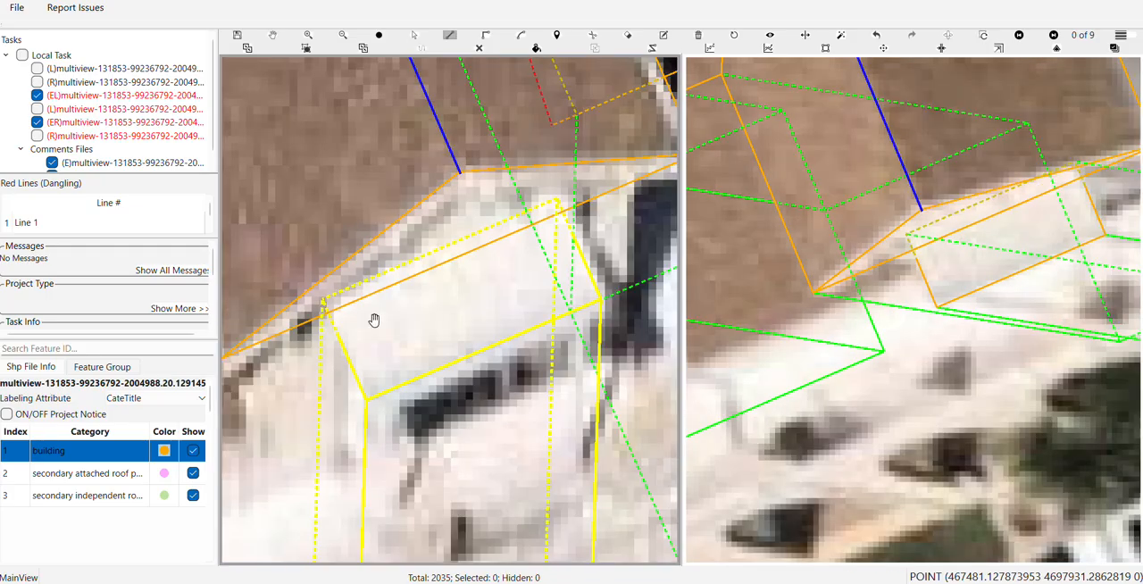
# Examine the awning's roof outline and its hidden back edge close up against the gable base
pyautogui.press('s')
pyautogui.click(379, 286)
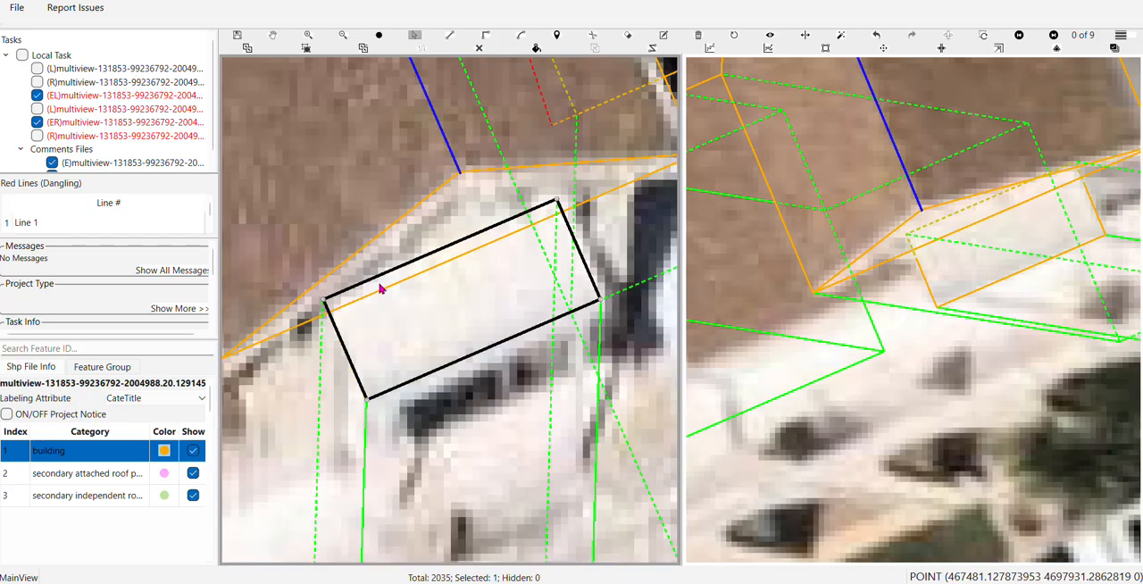
pyautogui.press('Escape')
pyautogui.scroll(2, 388, 309)
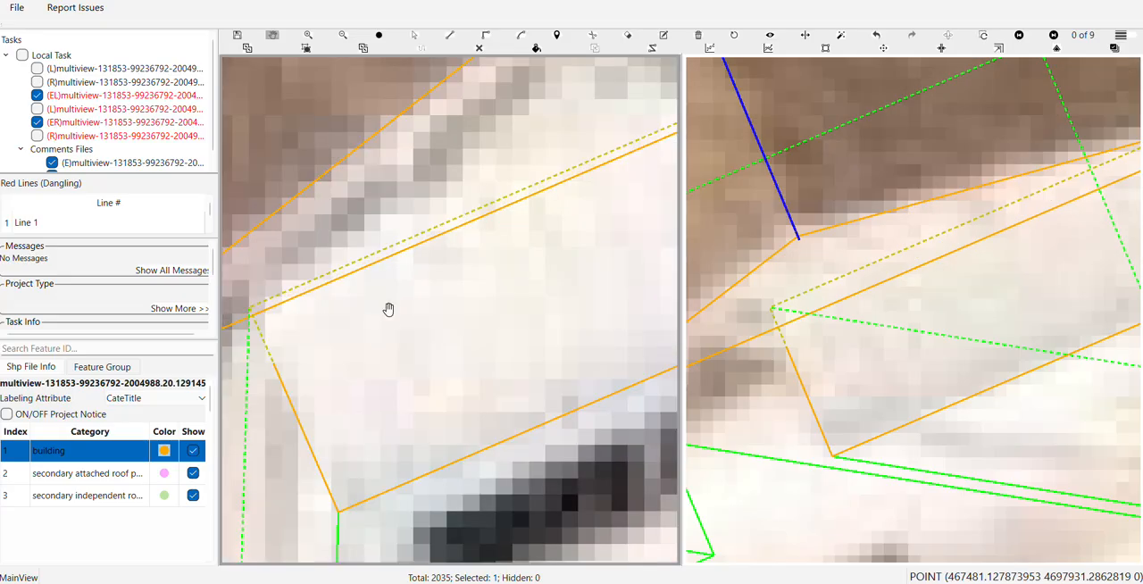
pyautogui.moveTo(389, 309); pyautogui.dragTo(385, 240)
pyautogui.press('p')
pyautogui.scroll(-2, 390, 246)
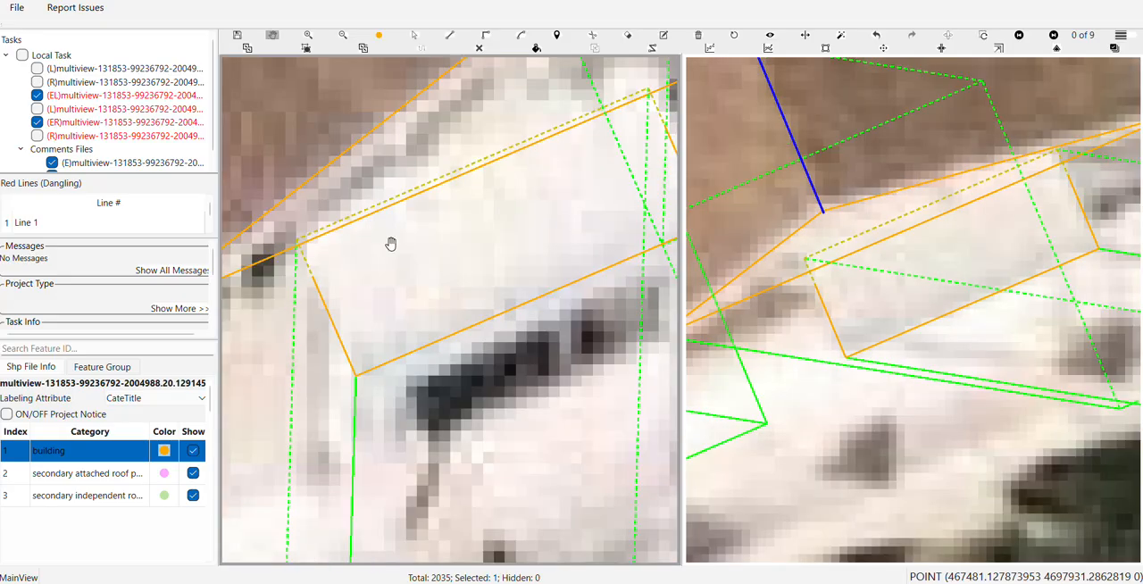
pyautogui.scroll(-1, 391, 244)
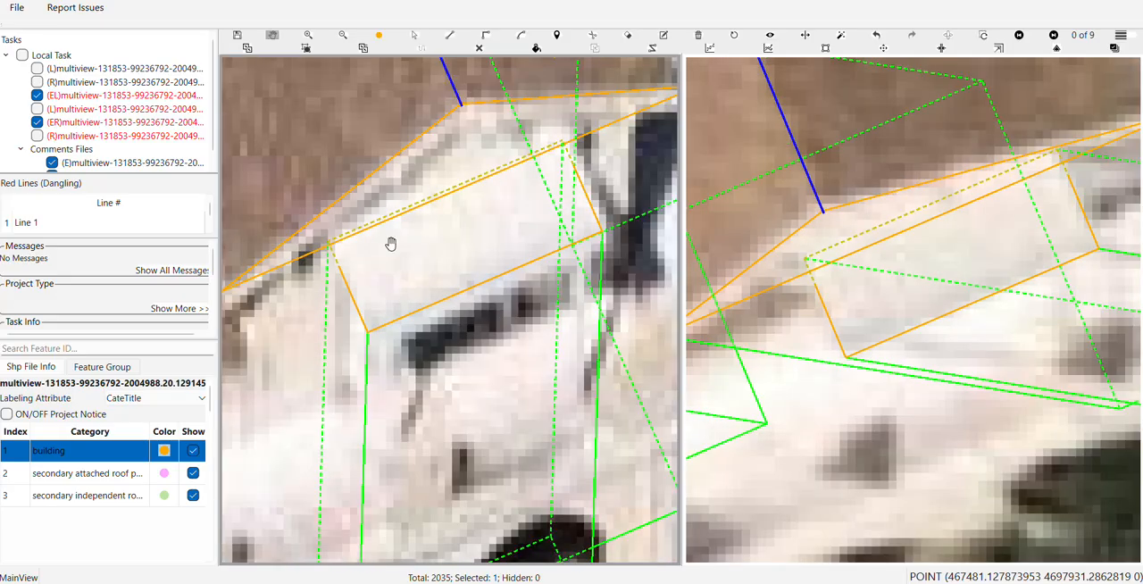
pyautogui.moveTo(391, 245); pyautogui.dragTo(367, 279)
# Draw a new ridge line on the gable face just above the awning, parallel to its hidden back edge and matching its length
pyautogui.press('l')
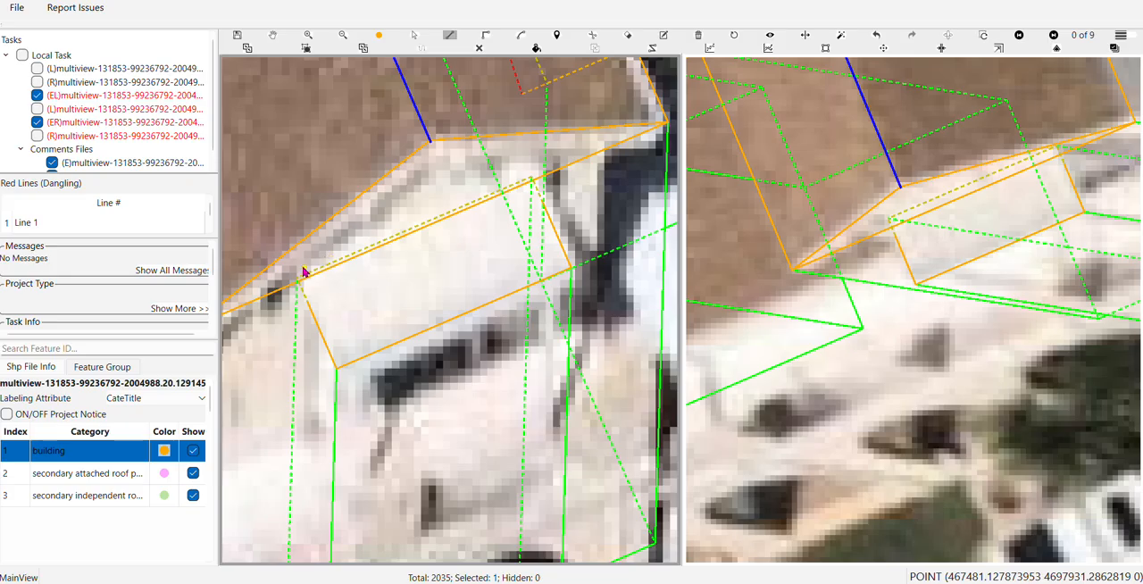
pyautogui.press('Escape')
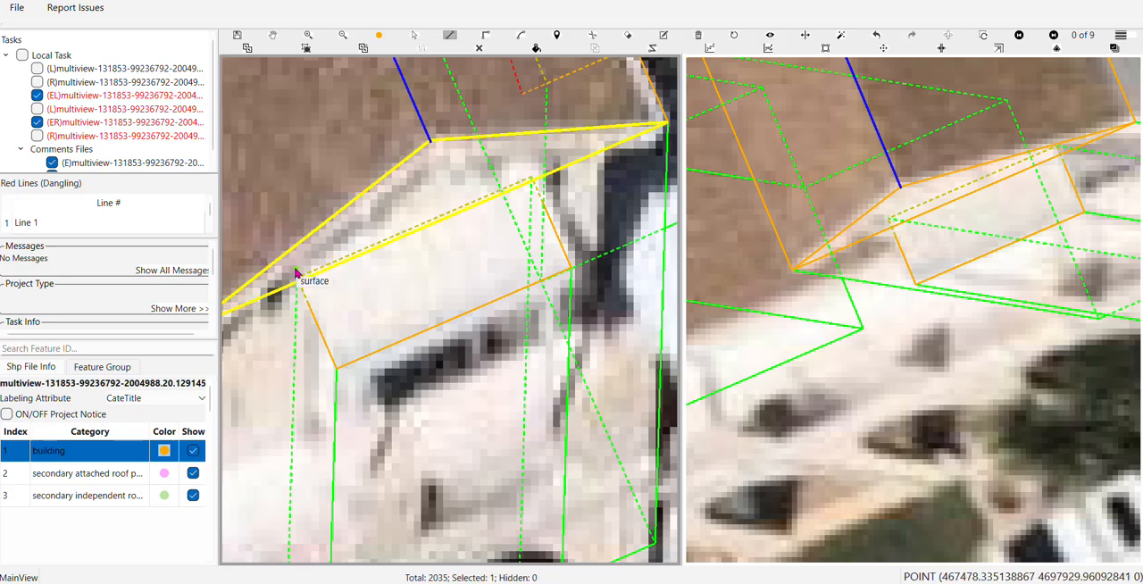
pyautogui.press('v')
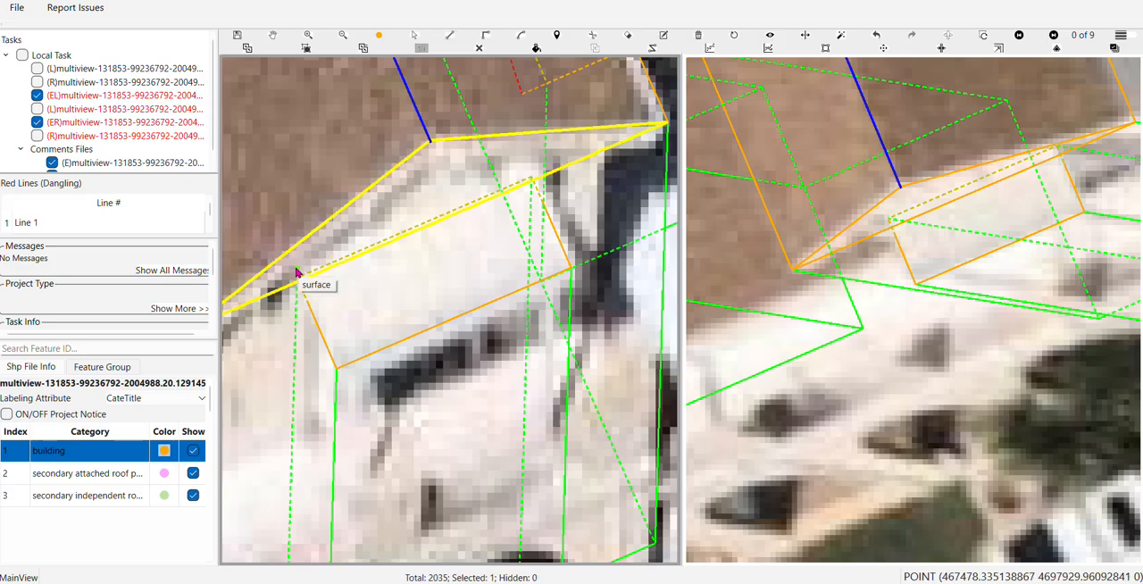
pyautogui.click(327, 269)
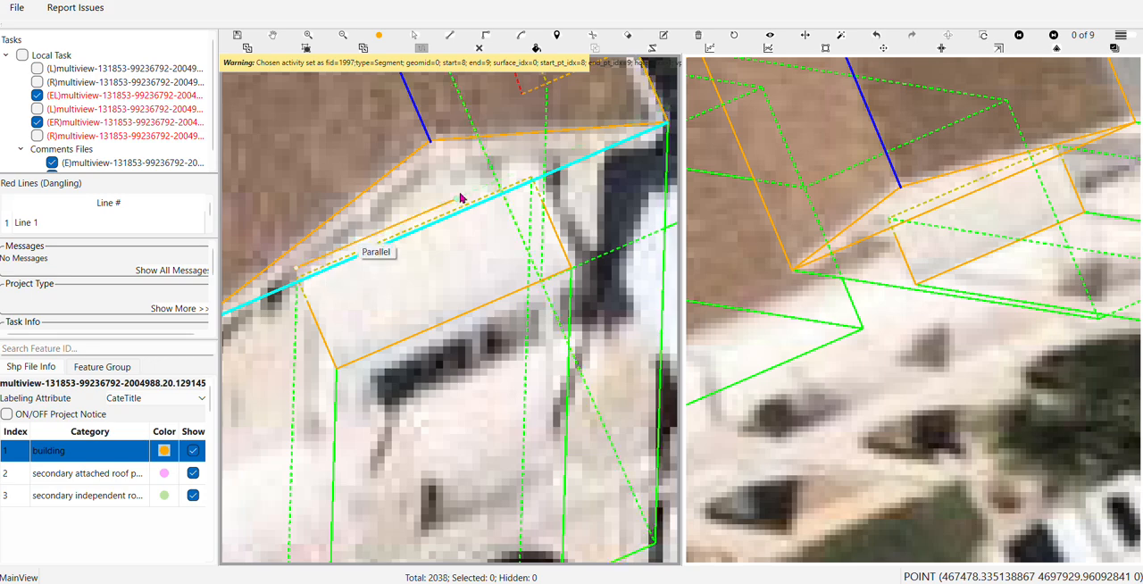
pyautogui.click(528, 168)
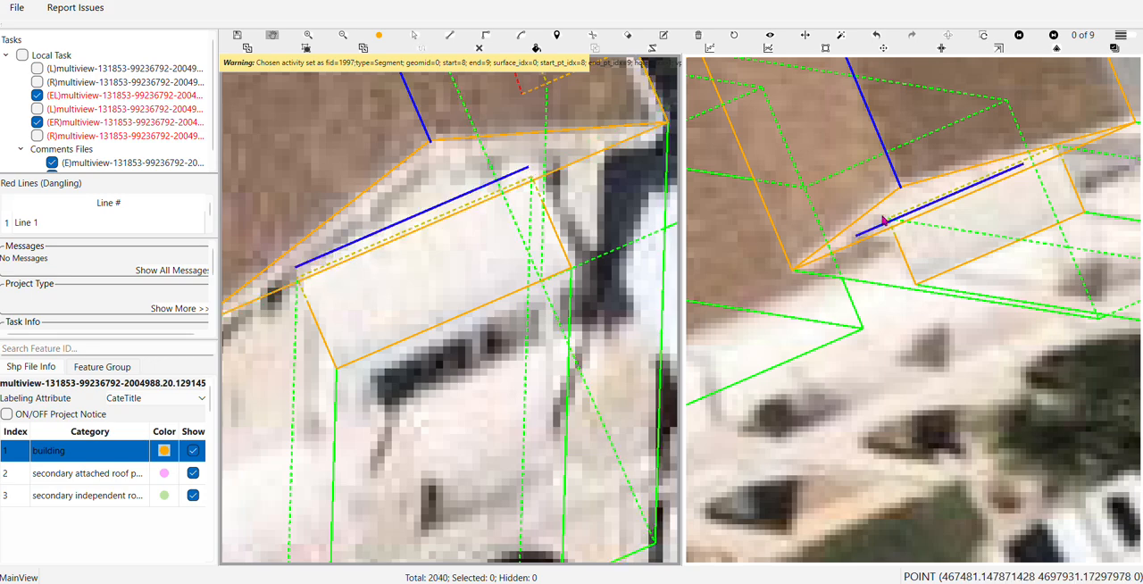
# Compare the new ridge line with the awning and gable face across the available aerial image views
pyautogui.press('Right')
pyautogui.press('Right')
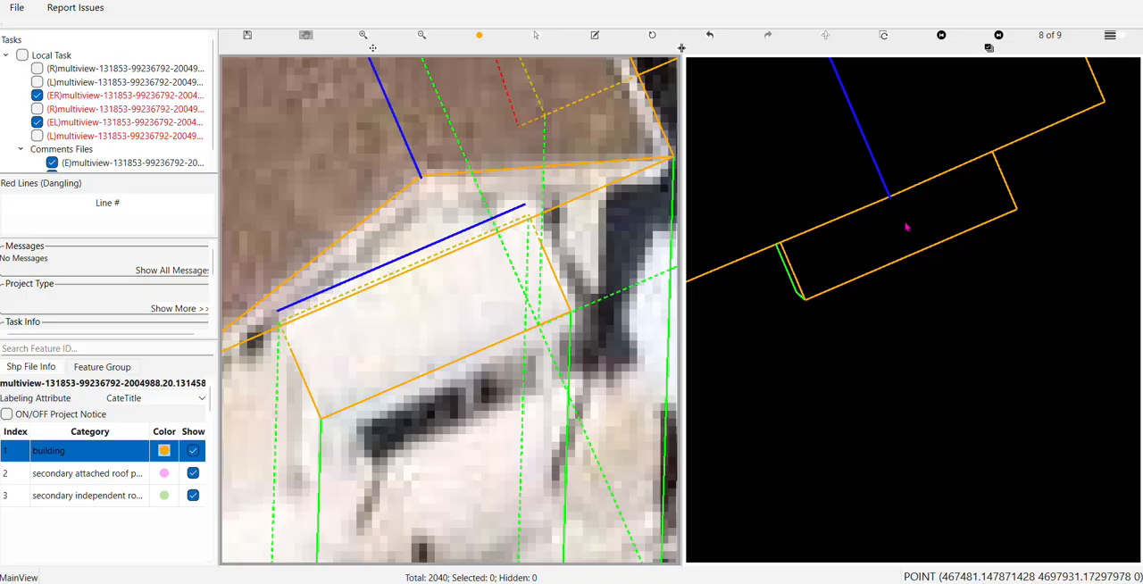
pyautogui.press('Right')
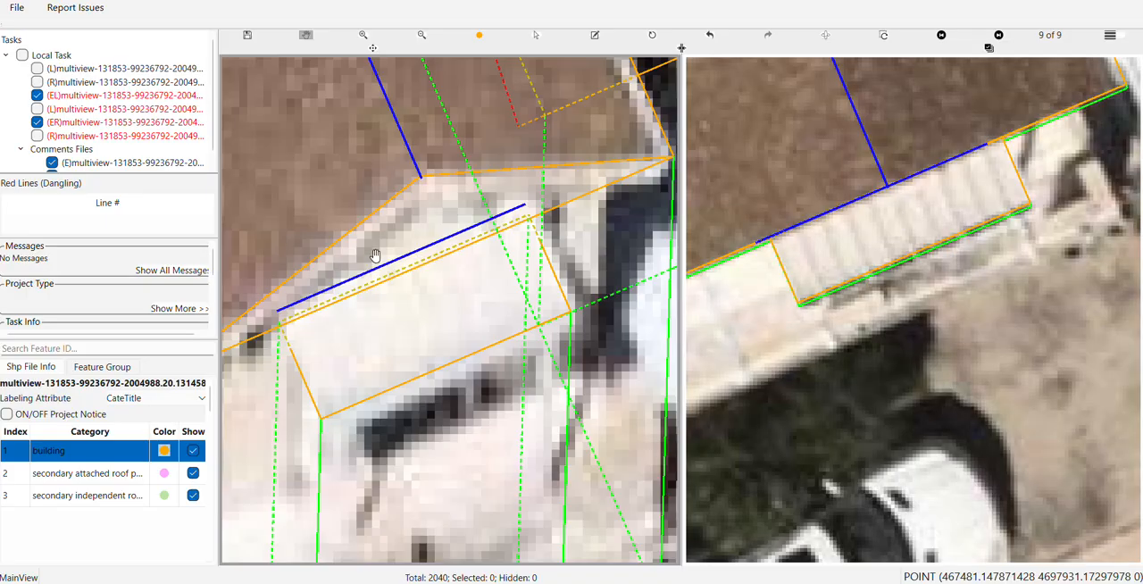
pyautogui.press('Right')
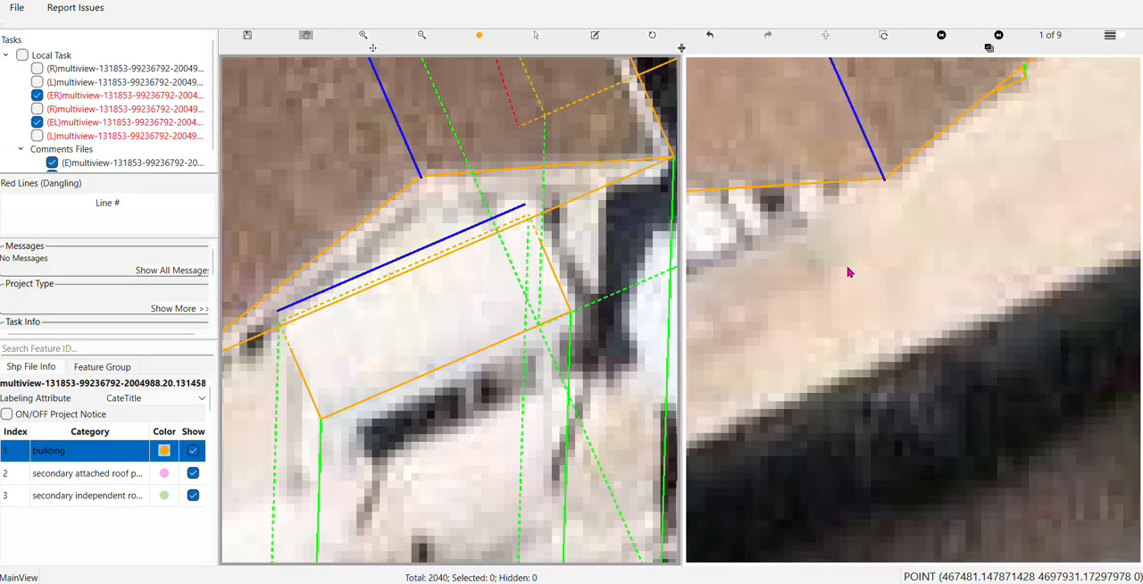
pyautogui.press('Right')
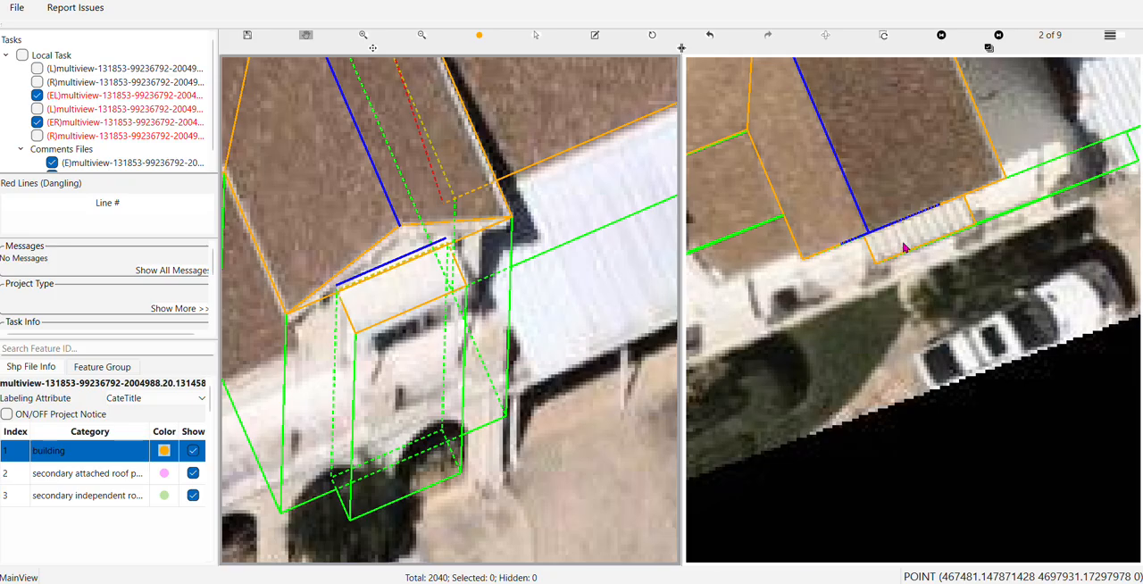
pyautogui.press('Right')
pyautogui.press('Right')
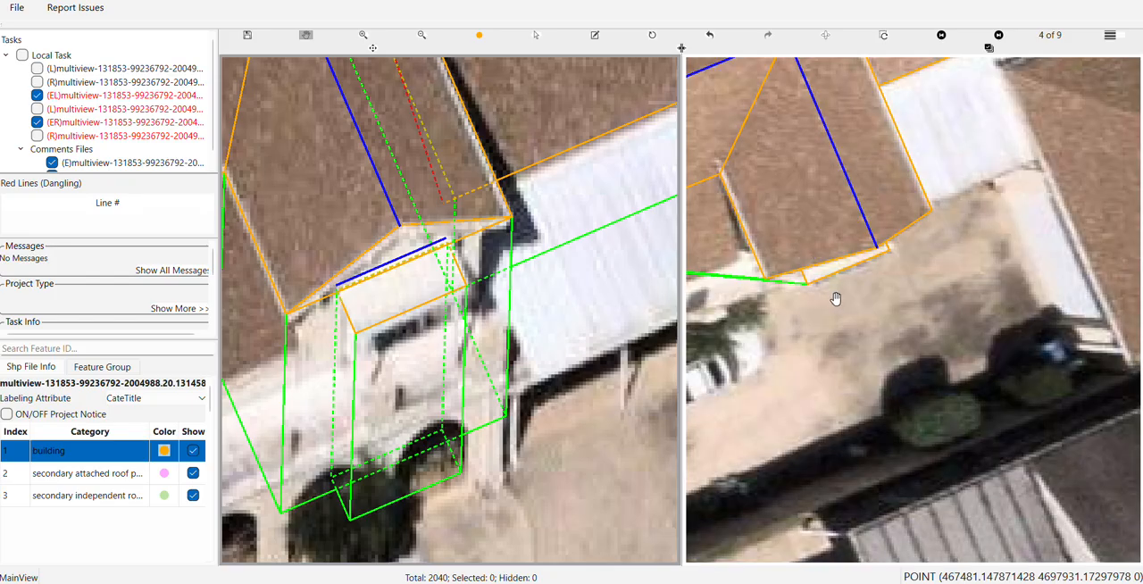
pyautogui.press('Right')
pyautogui.press('Right')
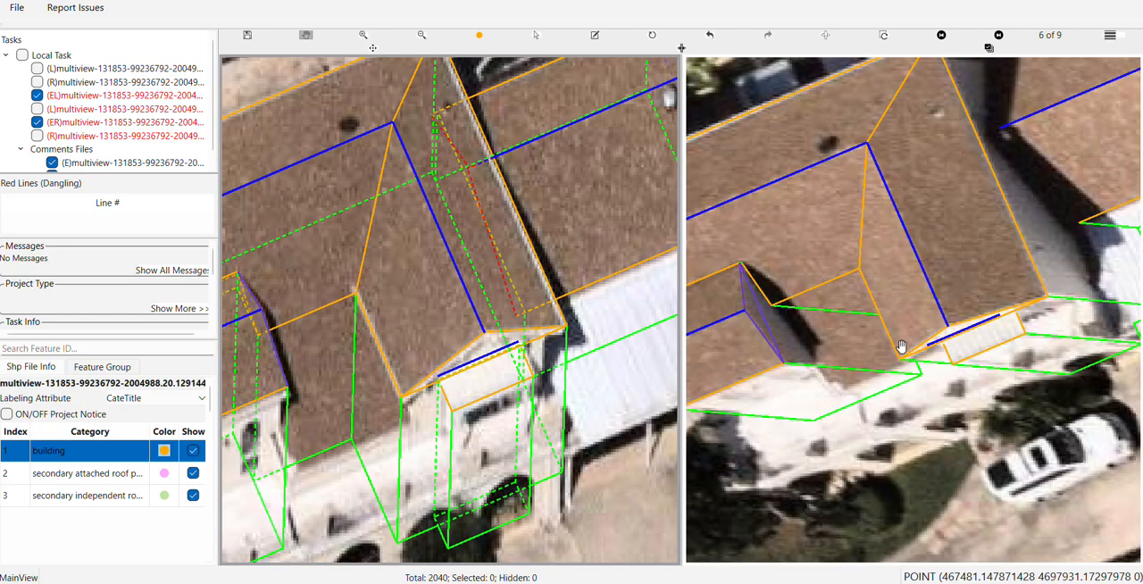
pyautogui.scroll(2, 974, 332)
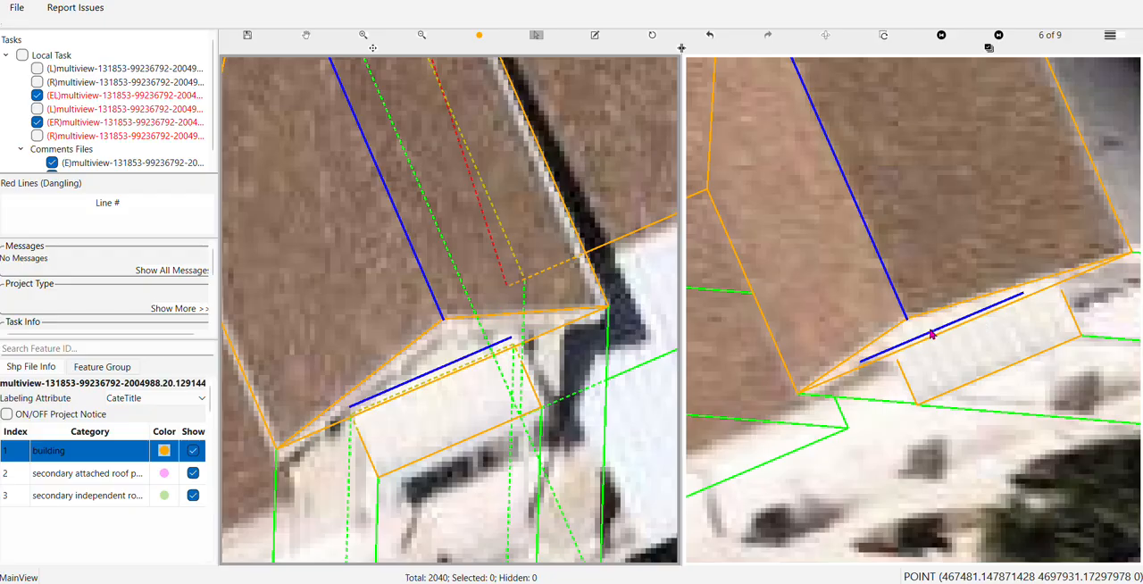
# Try to shift the ridge line in the second aerial image slightly towards the awning's hidden back edge
pyautogui.click(928, 340)
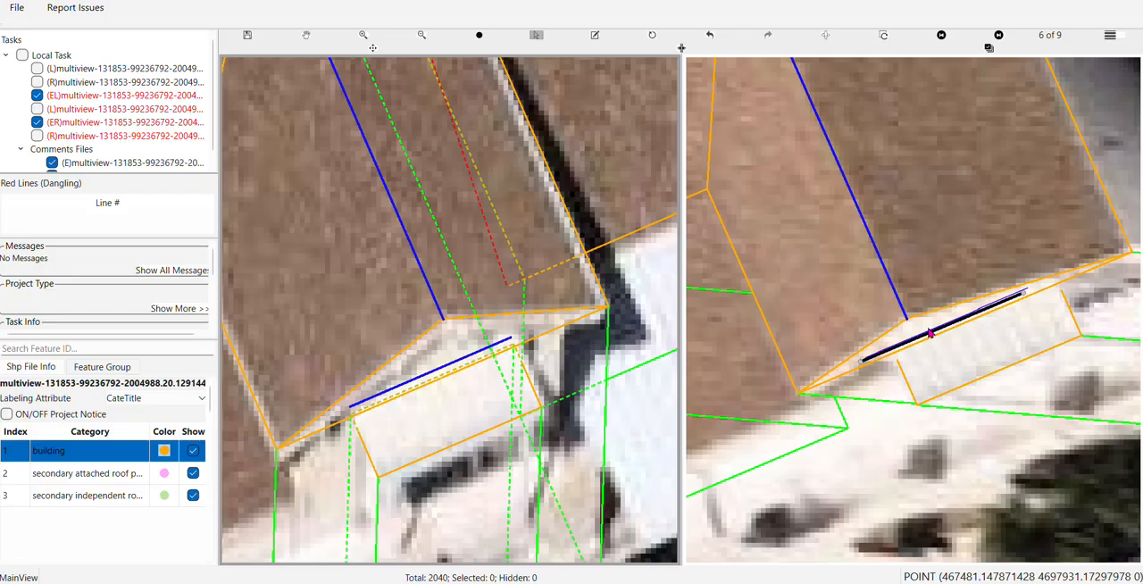
pyautogui.press('Delete')
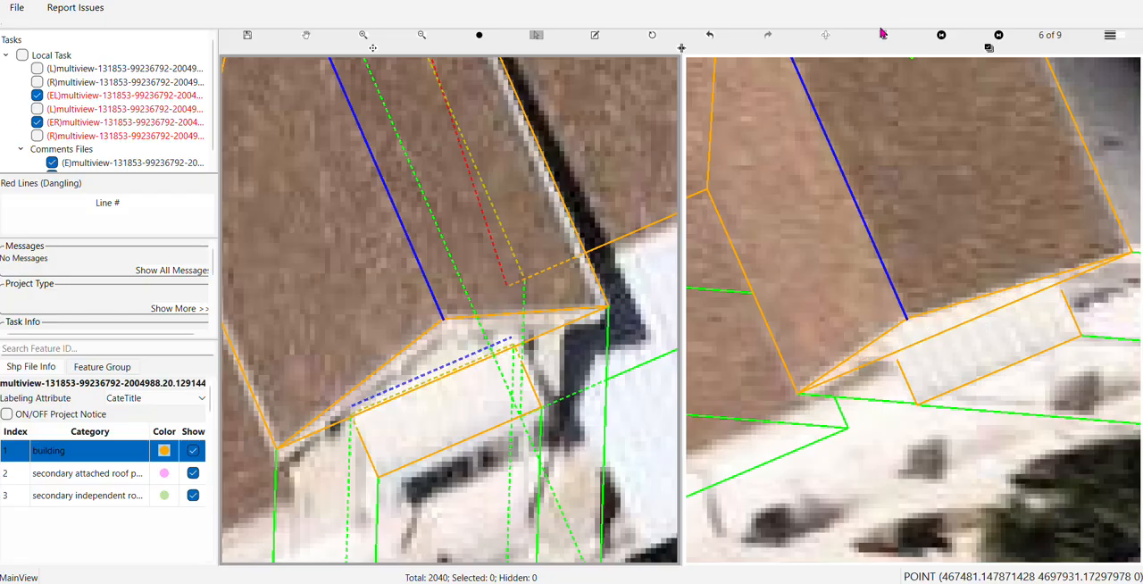
pyautogui.press('h')
pyautogui.click(937, 328)
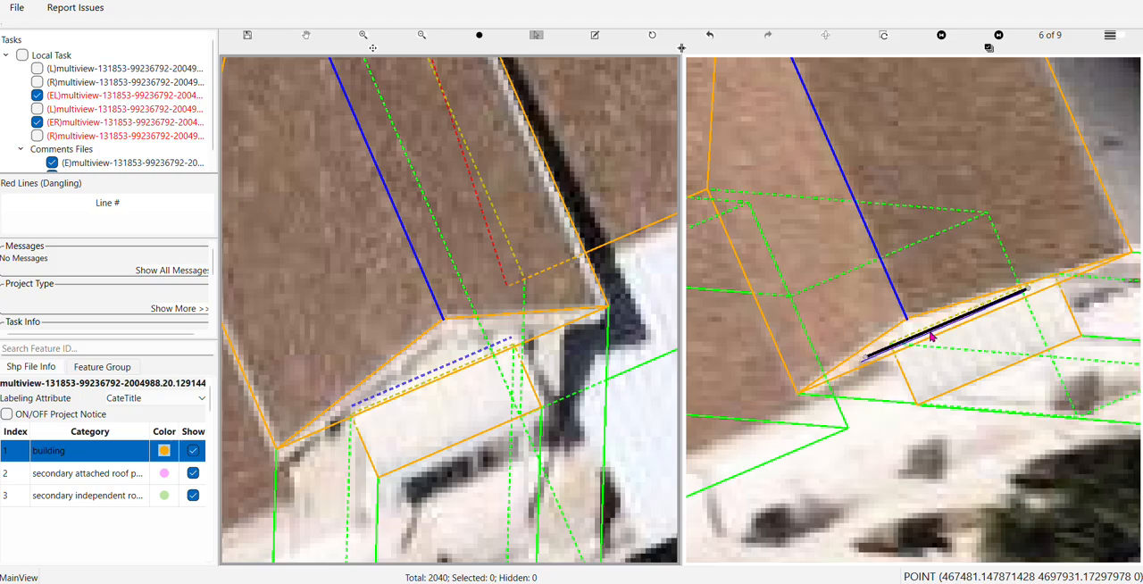
pyautogui.press('h')
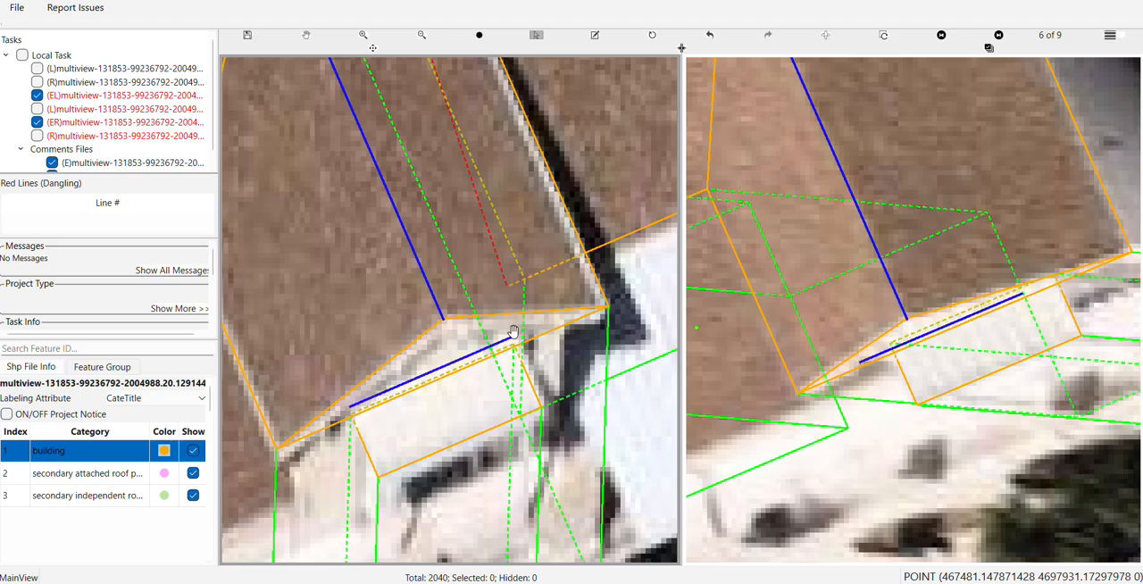
pyautogui.press('Escape')
# Inspect the ridge line's position relative to the awning's back edge and the gable face, close up and from several 3D angles
pyautogui.scroll(3, 464, 368)
pyautogui.moveTo(445, 323); pyautogui.dragTo(517, 157)
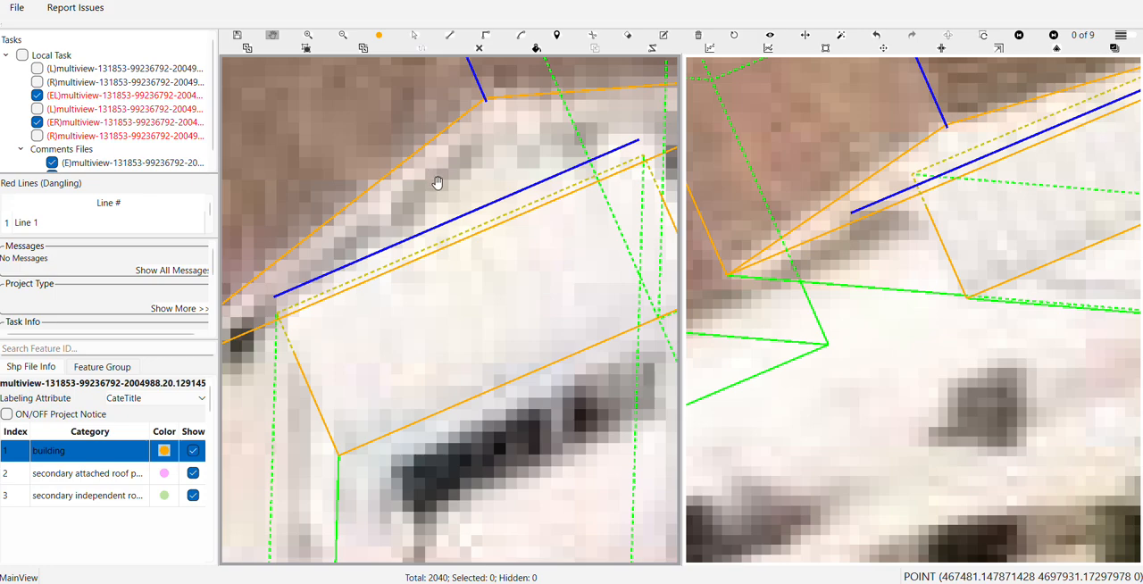
pyautogui.scroll(-2, 446, 174)
pyautogui.press('Right')
pyautogui.press('Right')
pyautogui.press('Right')
pyautogui.press('Right')
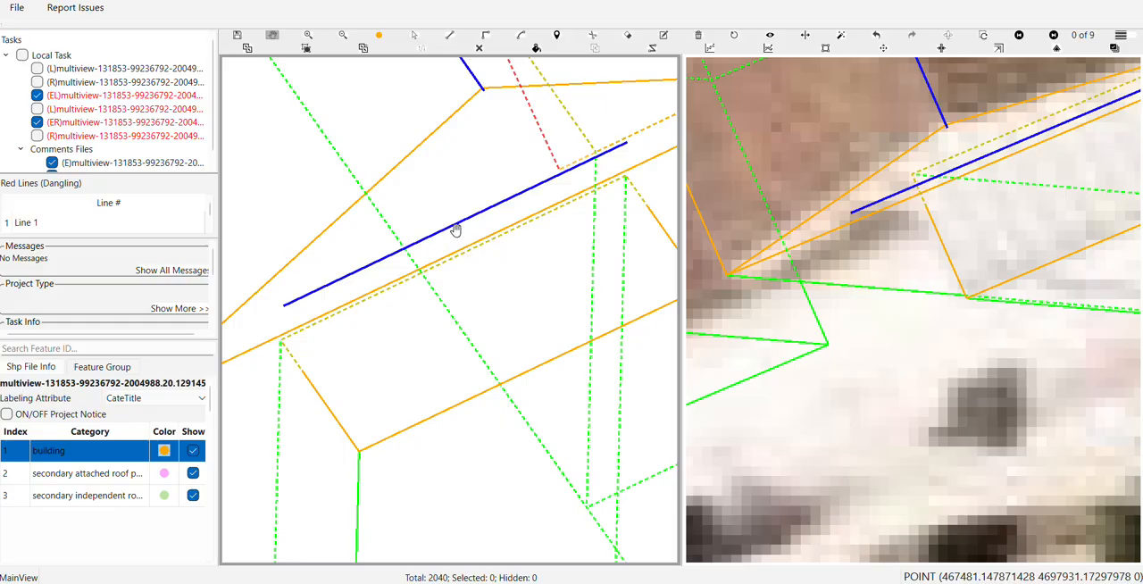
pyautogui.scroll(-3, 465, 216)
pyautogui.scroll(-2, 465, 216)
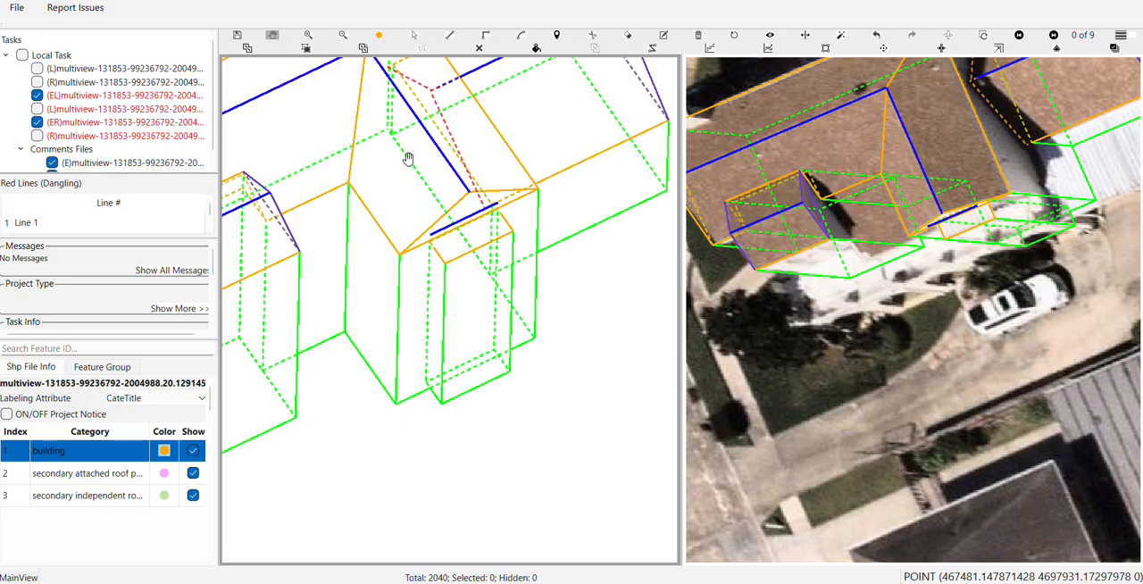
pyautogui.moveTo(408, 158); pyautogui.dragTo(409, 199)
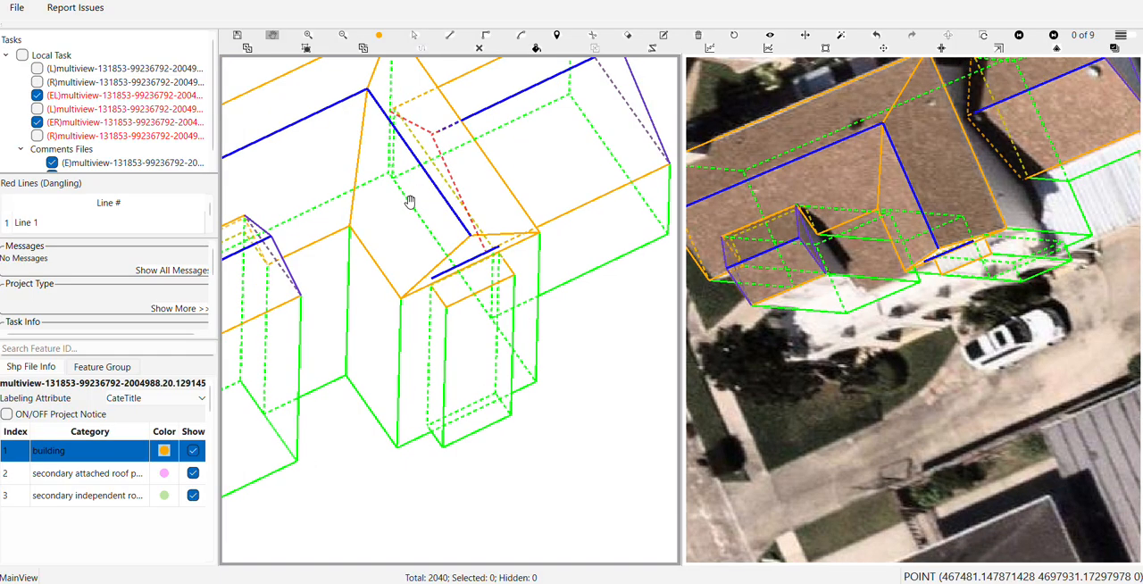
pyautogui.moveTo(410, 202)
pyautogui.mouseDown()
pyautogui.moveTo(416, 192)
pyautogui.moveTo(373, 238)
pyautogui.moveTo(408, 217)
pyautogui.moveTo(426, 263)
pyautogui.moveTo(399, 190)
pyautogui.mouseUp()
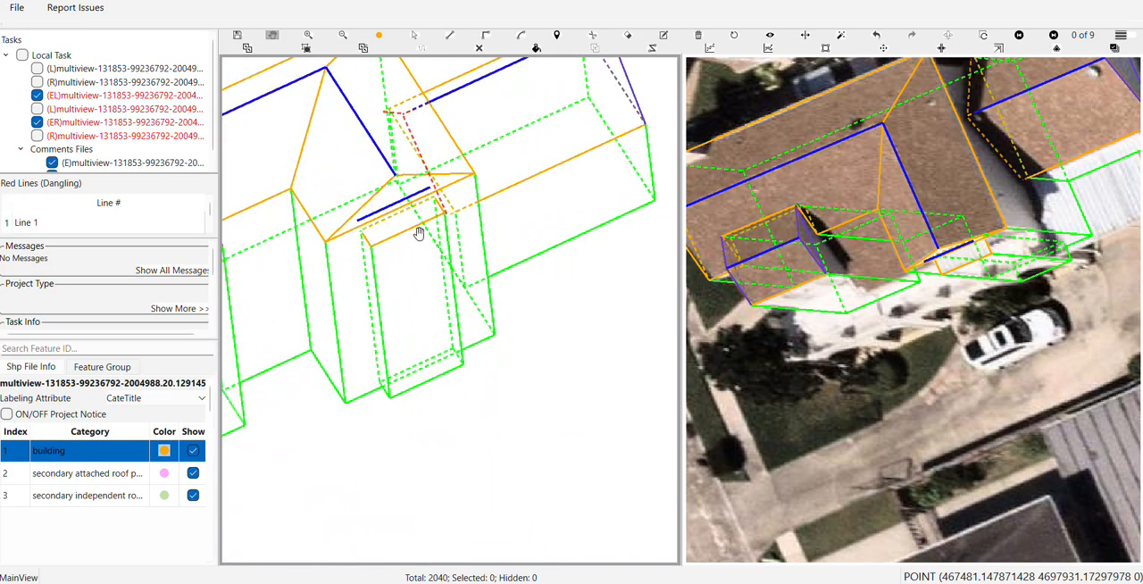
pyautogui.scroll(3, 410, 234)
pyautogui.moveTo(410, 235); pyautogui.dragTo(482, 283)
pyautogui.scroll(-2, 482, 281)
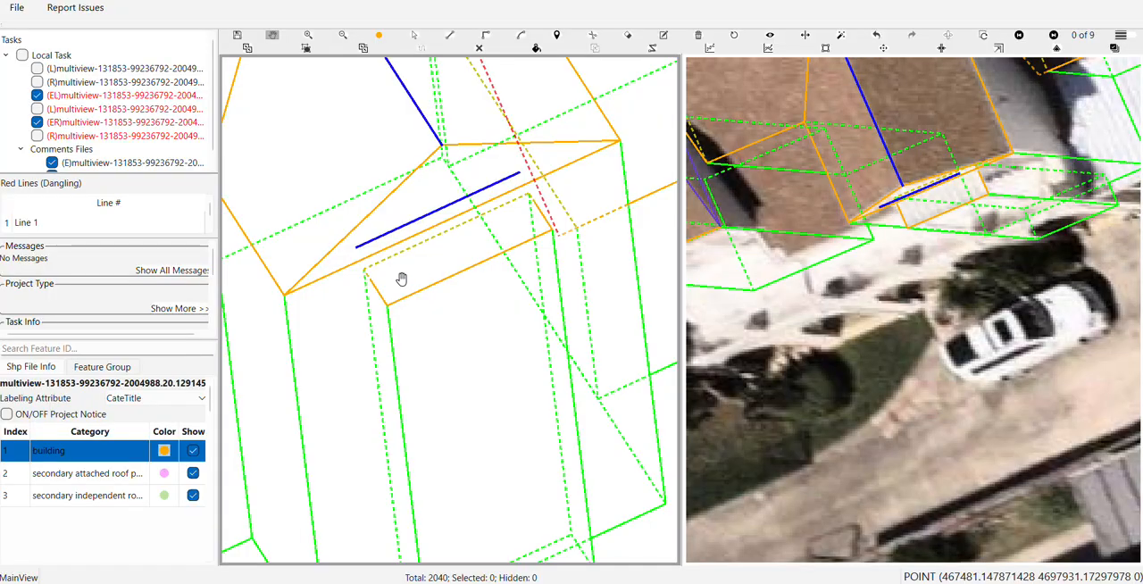
# Connect the awning's front corners to both ends of the ridge line, forming a sloped awning roof surface up to the gable face
pyautogui.press('l')
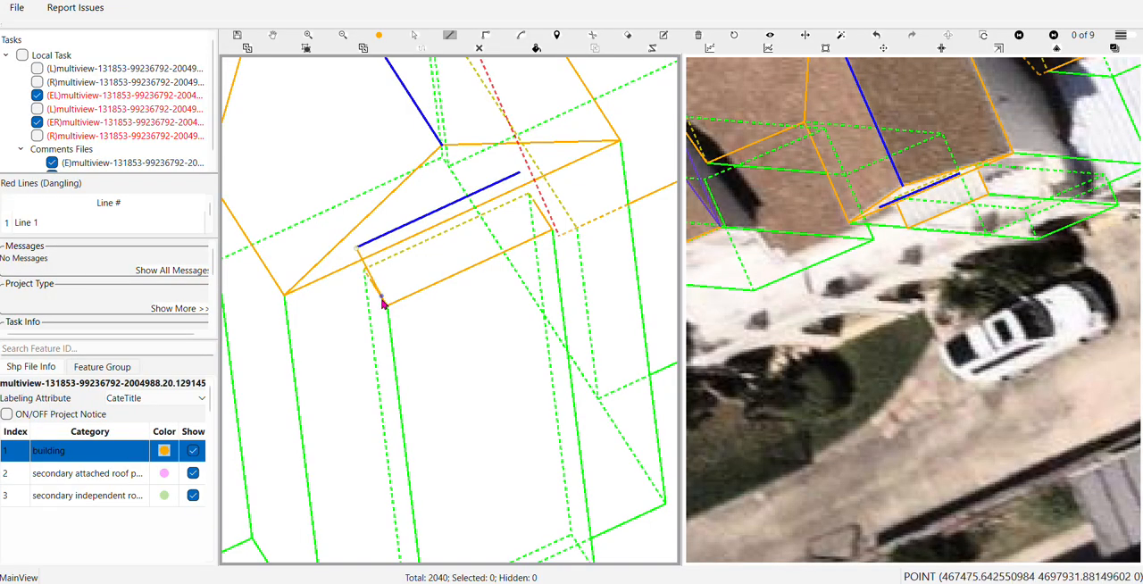
pyautogui.click(523, 180)
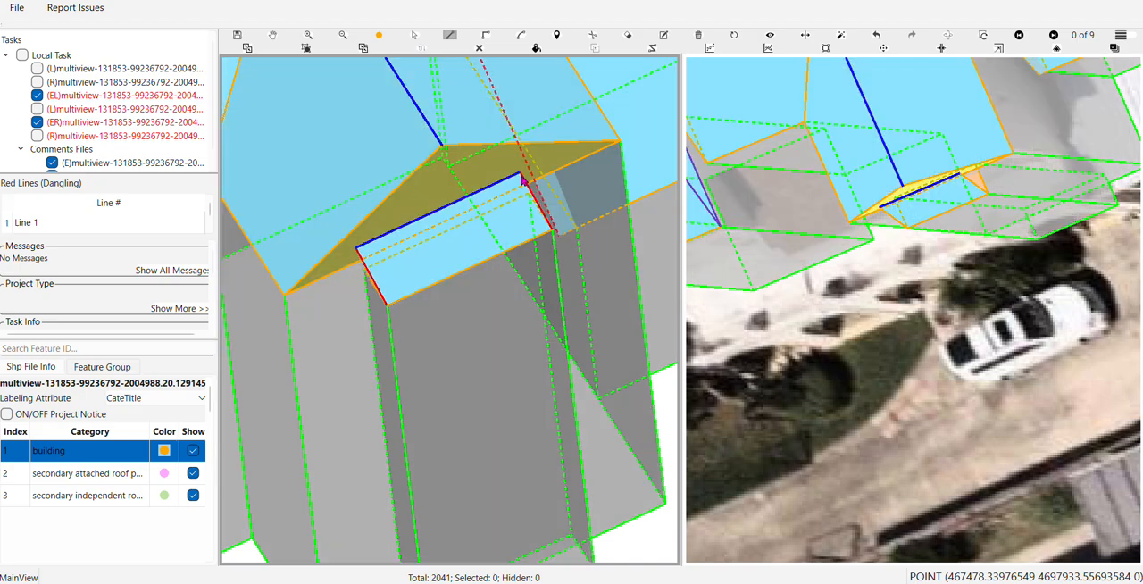
pyautogui.scroll(-2, 522, 184)
pyautogui.press('f')
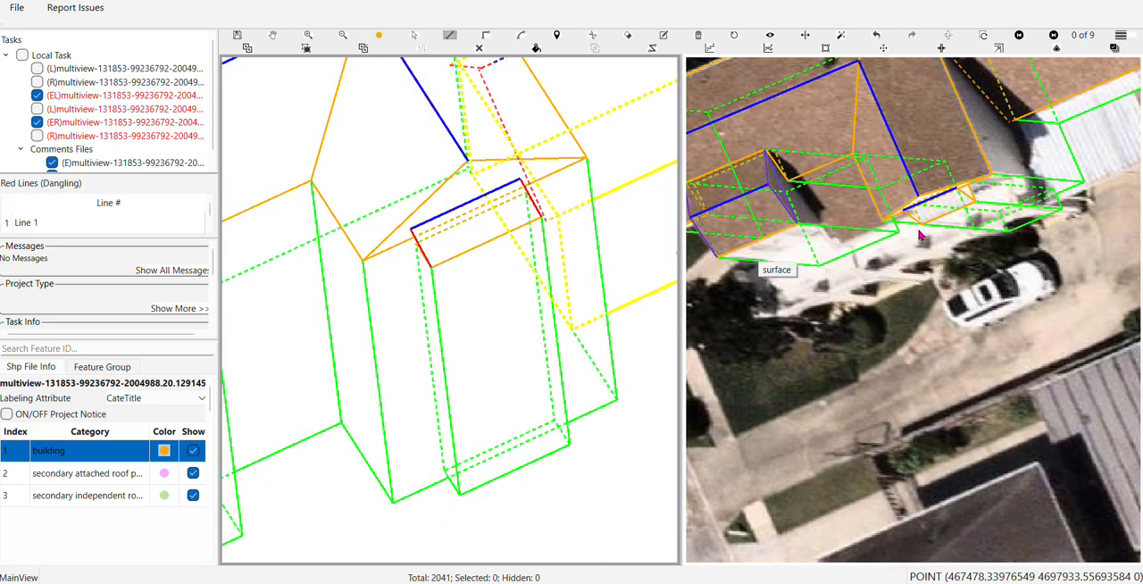
# Check the sloped awning roof in further aerial views, in the whole 3D model and close up over the first image
pyautogui.click(981, 215)
pyautogui.scroll(2, 980, 216)
pyautogui.scroll(1, 968, 207)
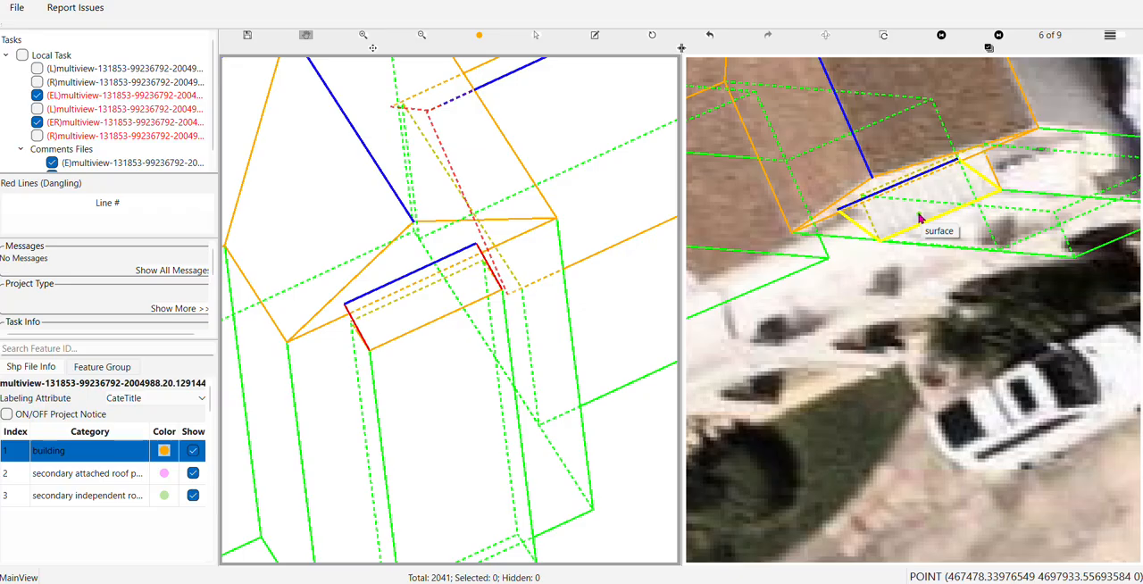
pyautogui.press('Right')
pyautogui.scroll(2, 948, 270)
pyautogui.scroll(2, 949, 269)
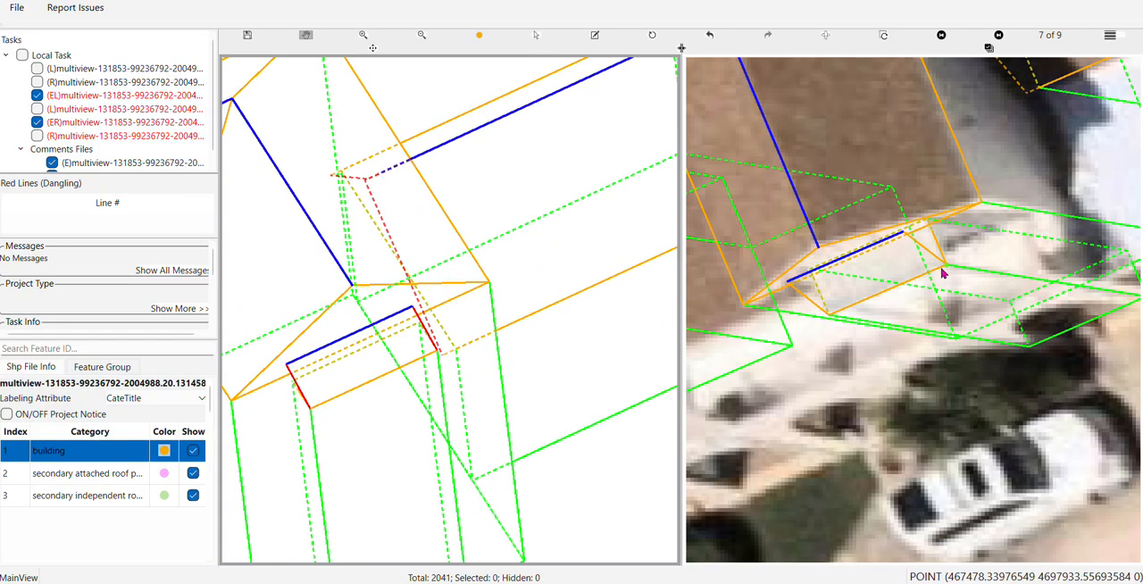
pyautogui.click(652, 34)
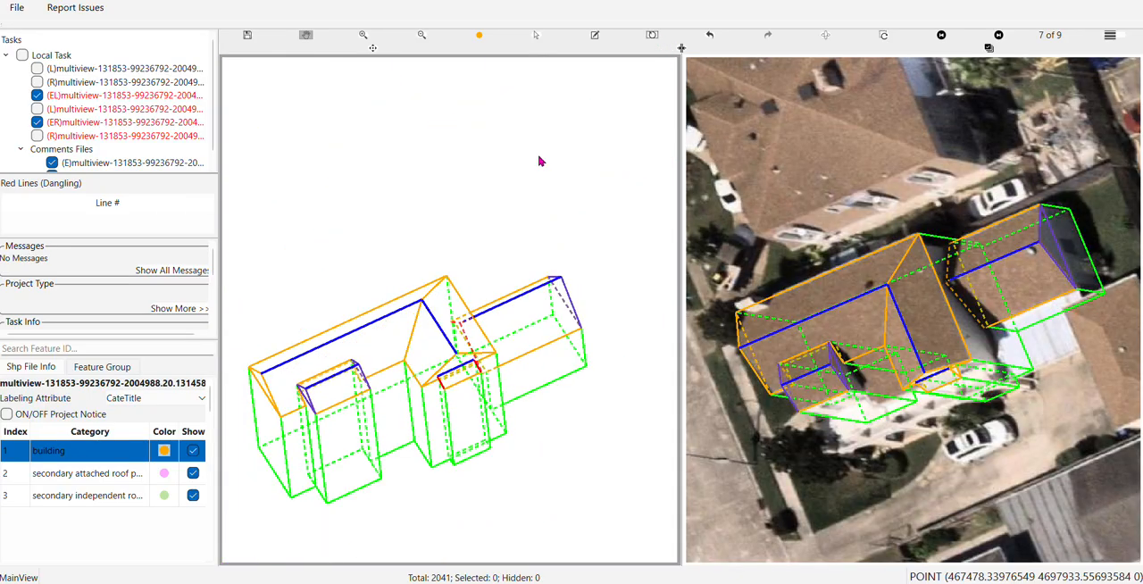
pyautogui.click(587, 139)
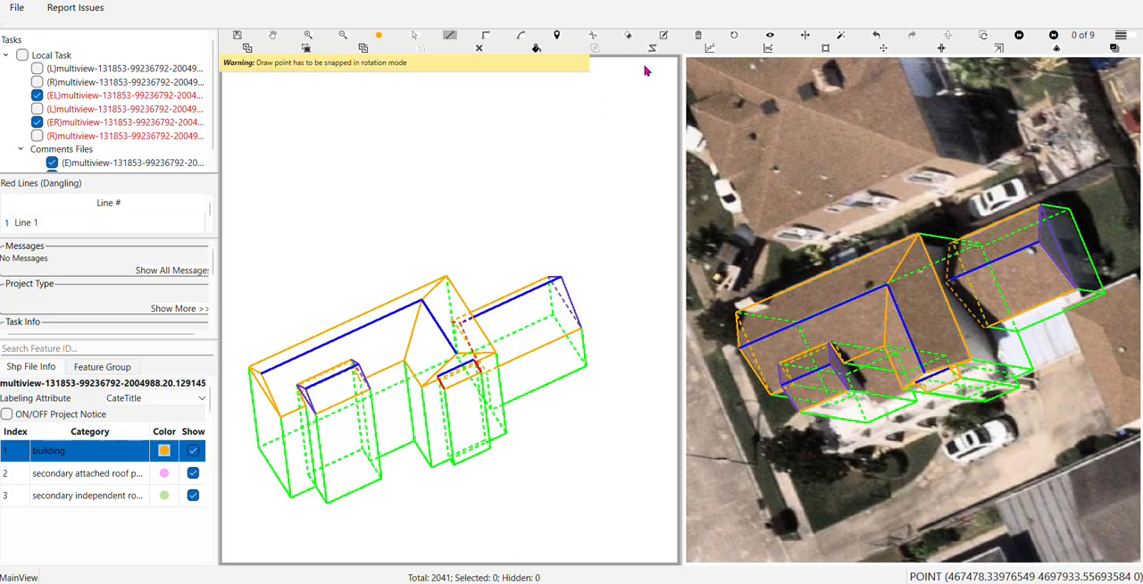
pyautogui.click(734, 35)
pyautogui.scroll(2, 518, 315)
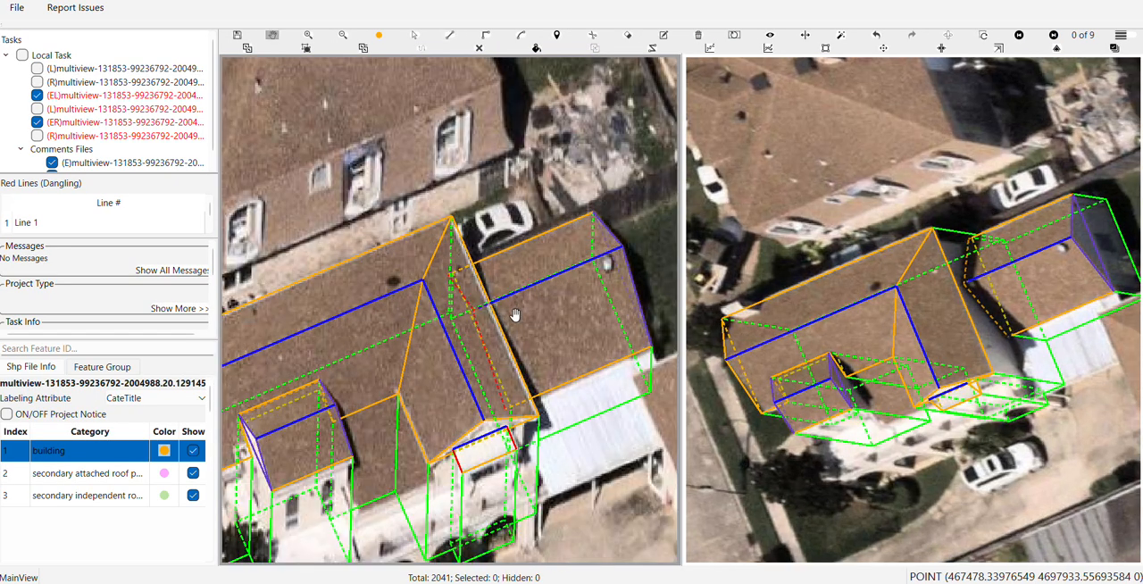
pyautogui.scroll(4, 516, 360)
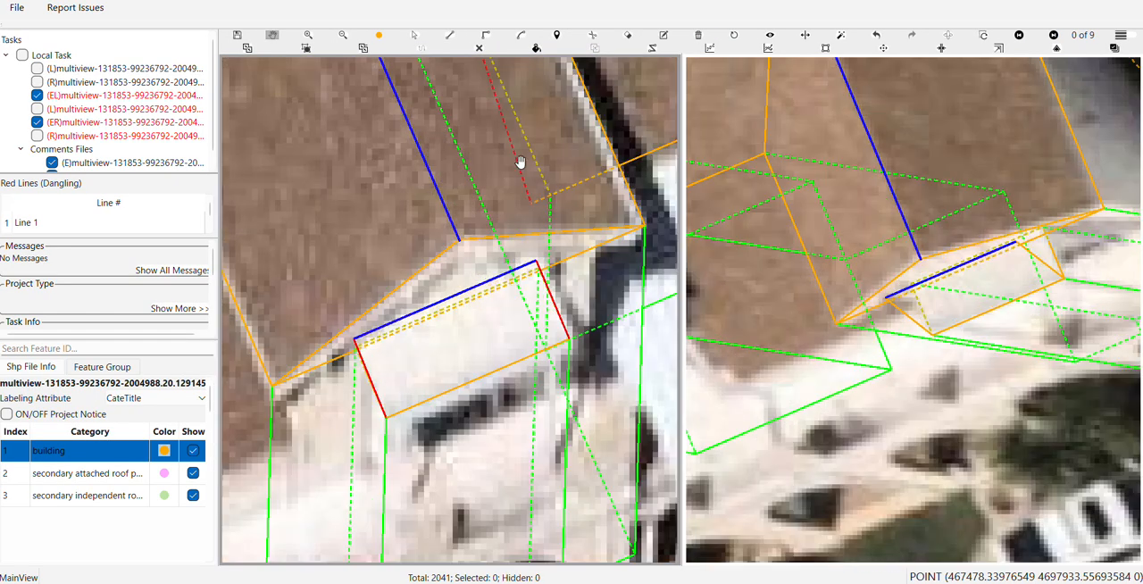
# Move the awning roof's back corner, on the side away from the white-roofed building, slightly inward along the ridge line
pyautogui.scroll(2, 413, 306)
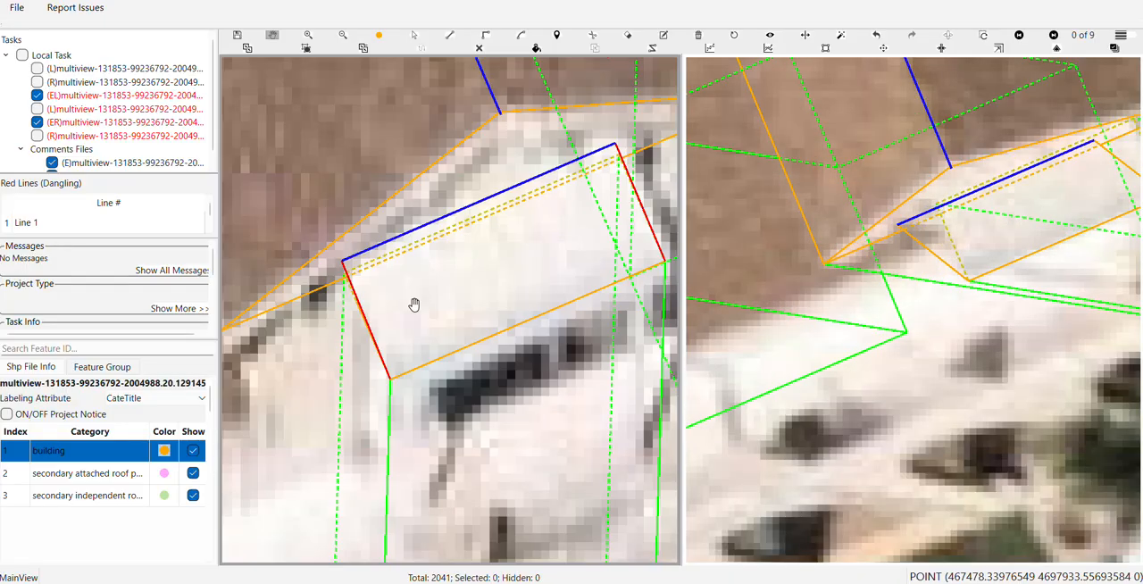
pyautogui.press('s')
pyautogui.click(414, 305)
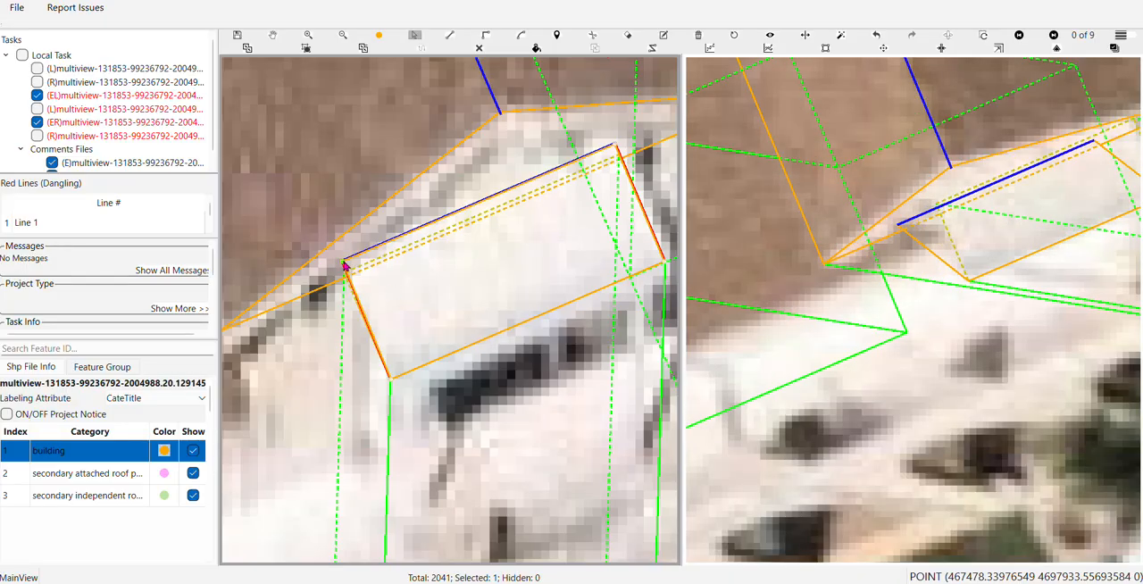
pyautogui.moveTo(345, 263); pyautogui.dragTo(351, 259)
pyautogui.moveTo(351, 260); pyautogui.dragTo(351, 259)
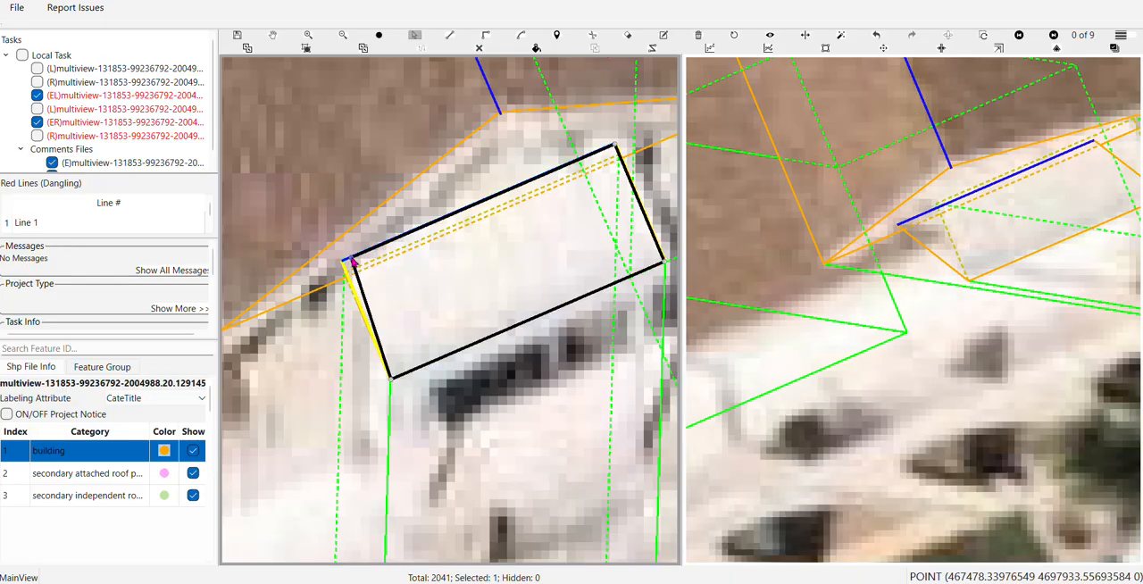
pyautogui.press('h')
pyautogui.moveTo(489, 255); pyautogui.dragTo(395, 296)
pyautogui.press('v')
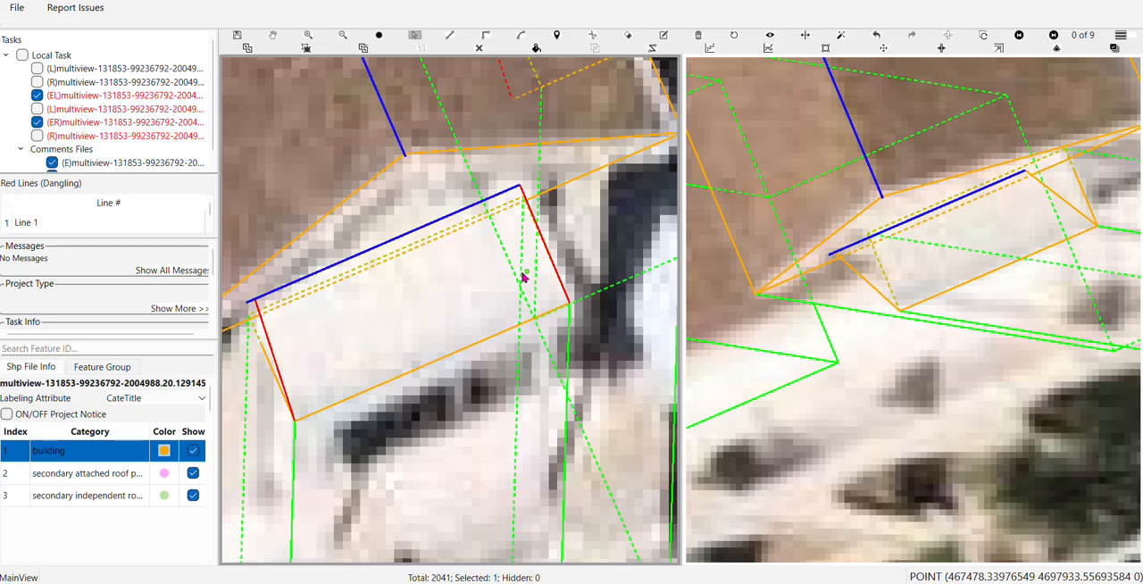
pyautogui.click(476, 289)
pyautogui.scroll(2, 521, 185)
pyautogui.moveTo(522, 190); pyautogui.dragTo(533, 182)
pyautogui.scroll(-3, 534, 184)
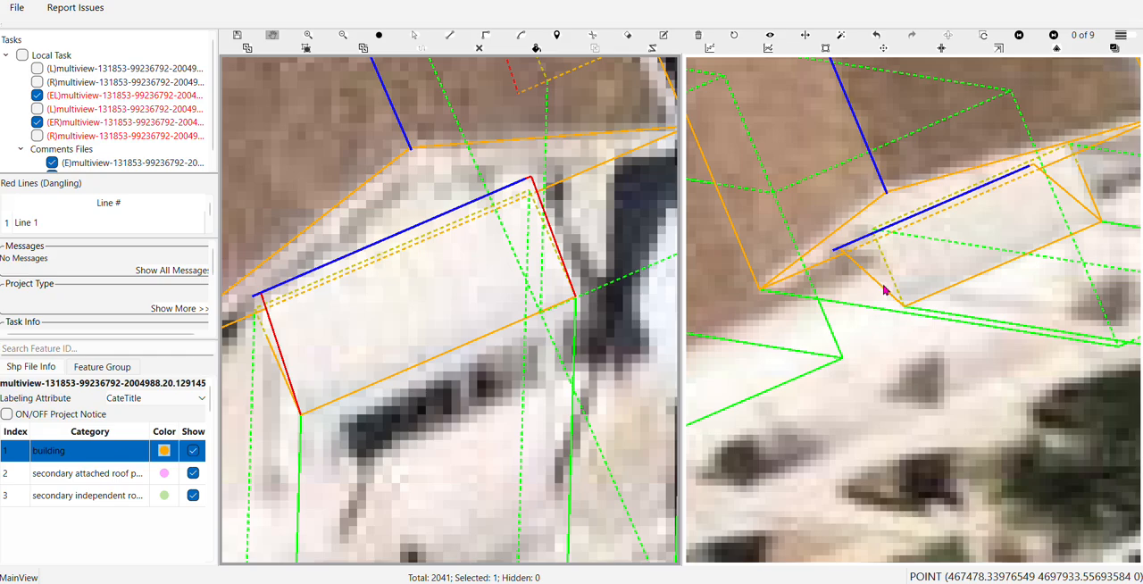
# Inspect the adjusted awning edges against the ridge line and gable face in other aerial images and with filled surfaces
pyautogui.moveTo(938, 258); pyautogui.dragTo(862, 298)
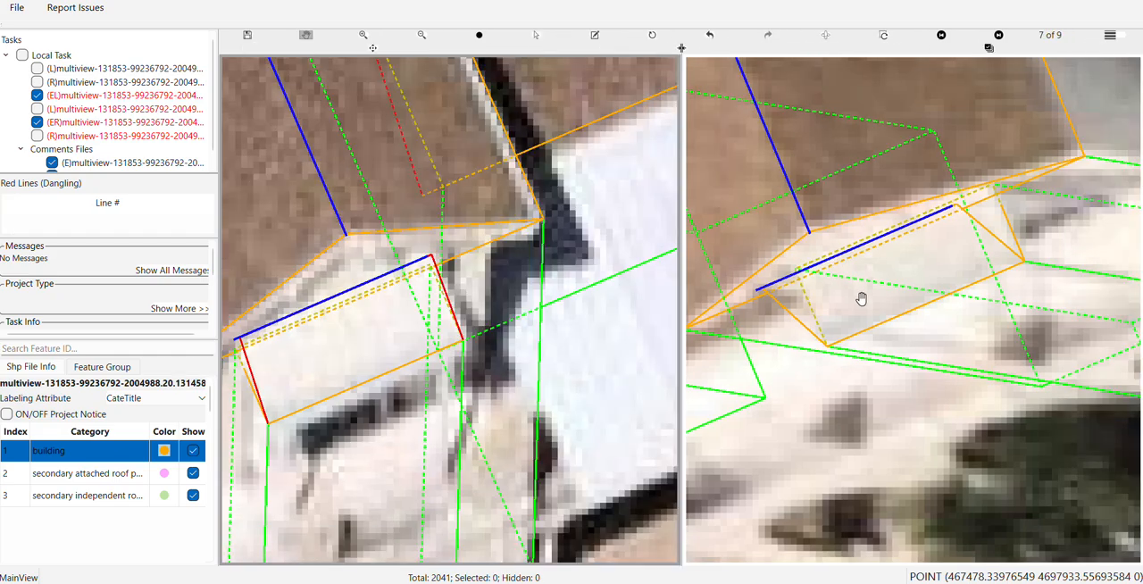
pyautogui.scroll(-3, 799, 302)
pyautogui.moveTo(410, 342); pyautogui.dragTo(490, 264)
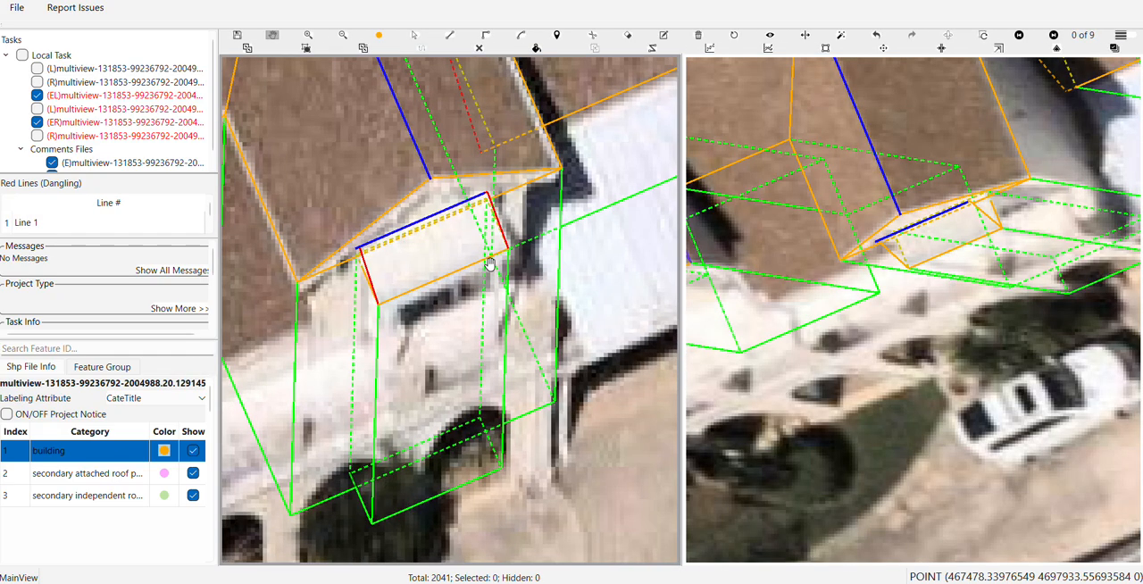
pyautogui.scroll(-2, 490, 266)
pyautogui.click(830, 268)
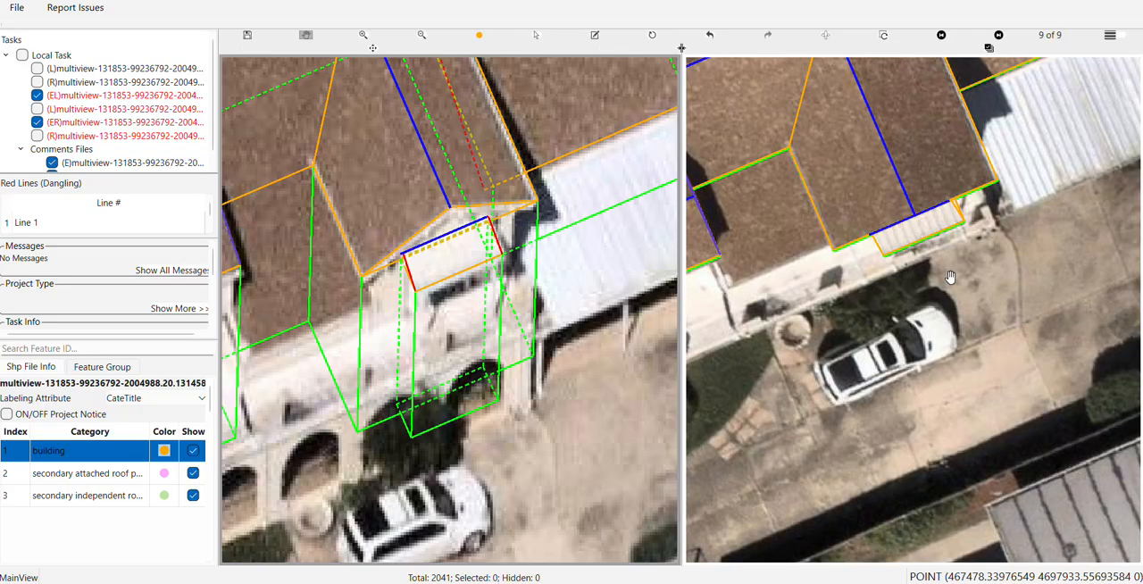
pyautogui.scroll(3, 949, 277)
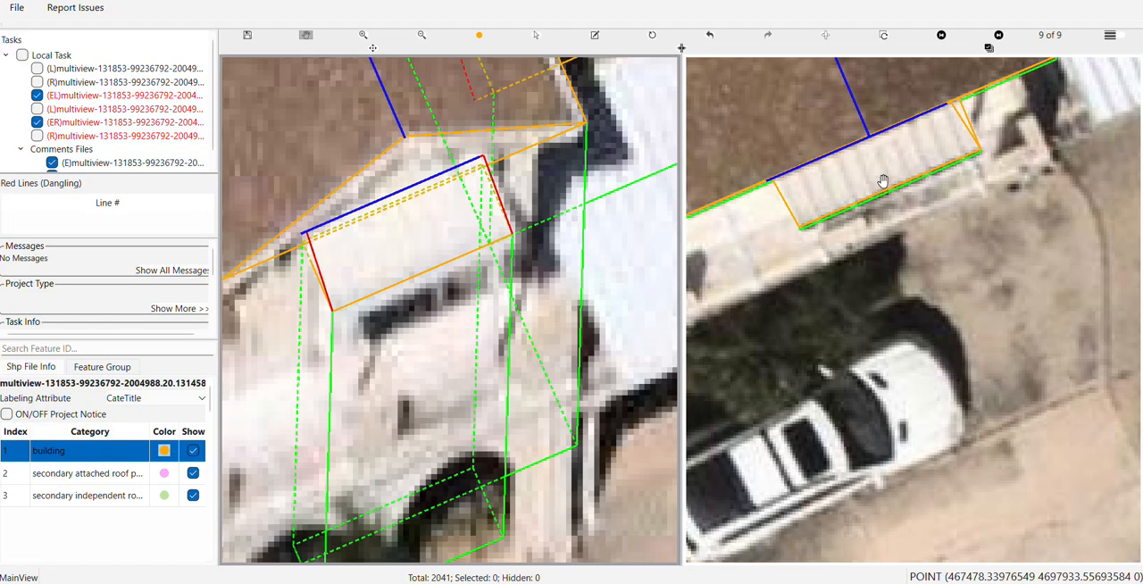
pyautogui.moveTo(438, 242); pyautogui.dragTo(511, 262)
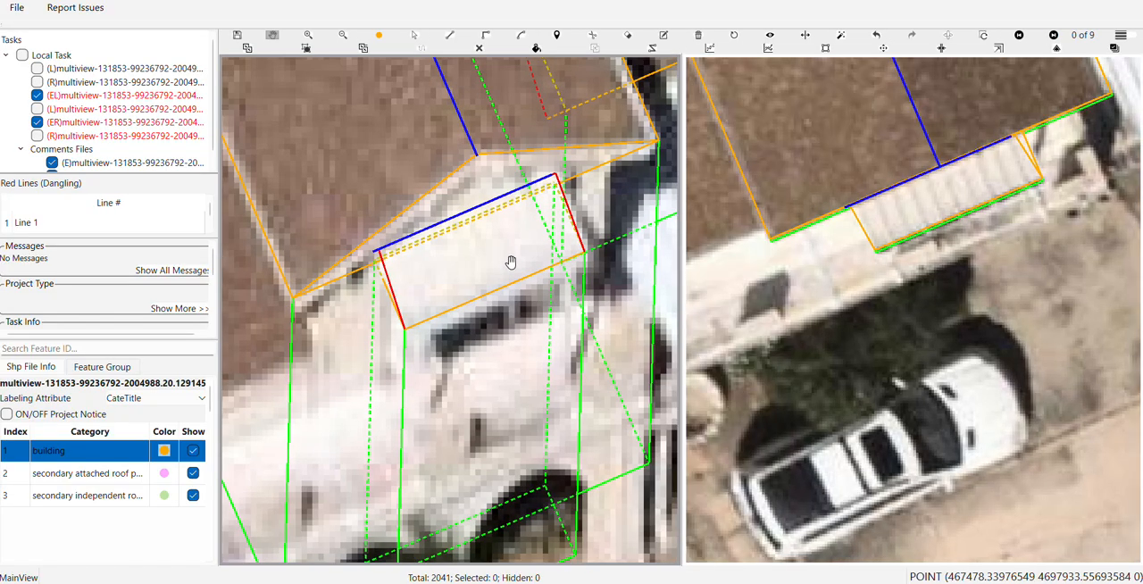
pyautogui.scroll(5, 396, 282)
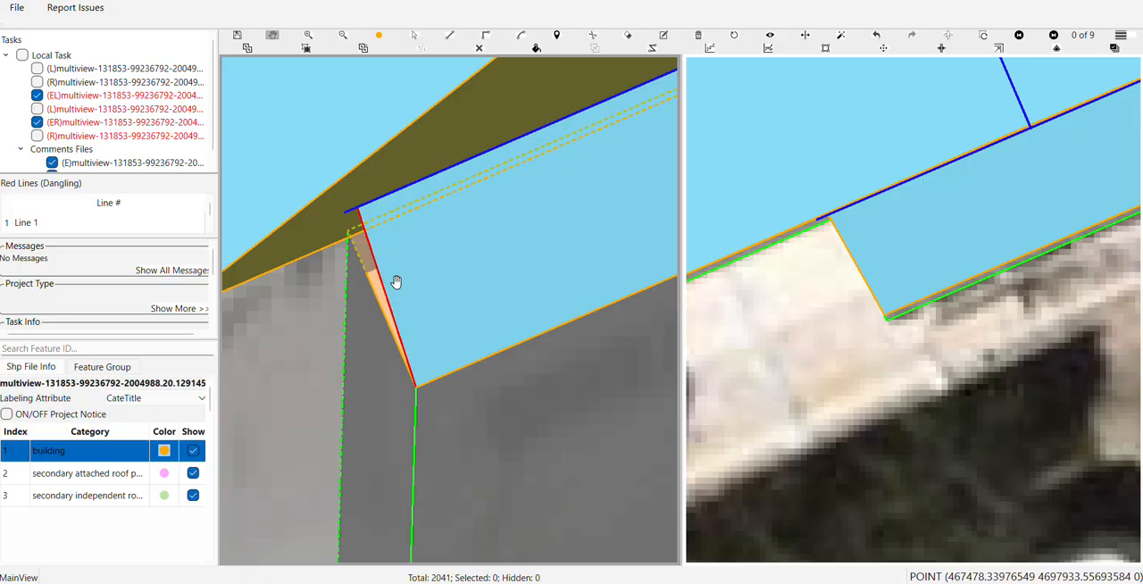
pyautogui.scroll(-2, 495, 304)
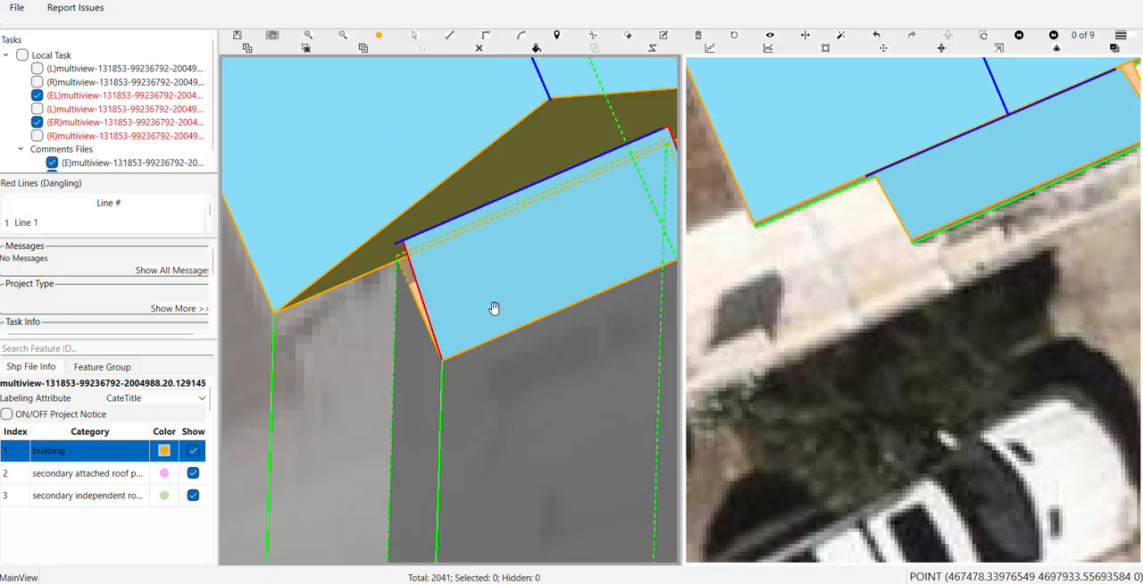
pyautogui.moveTo(491, 310); pyautogui.dragTo(400, 269)
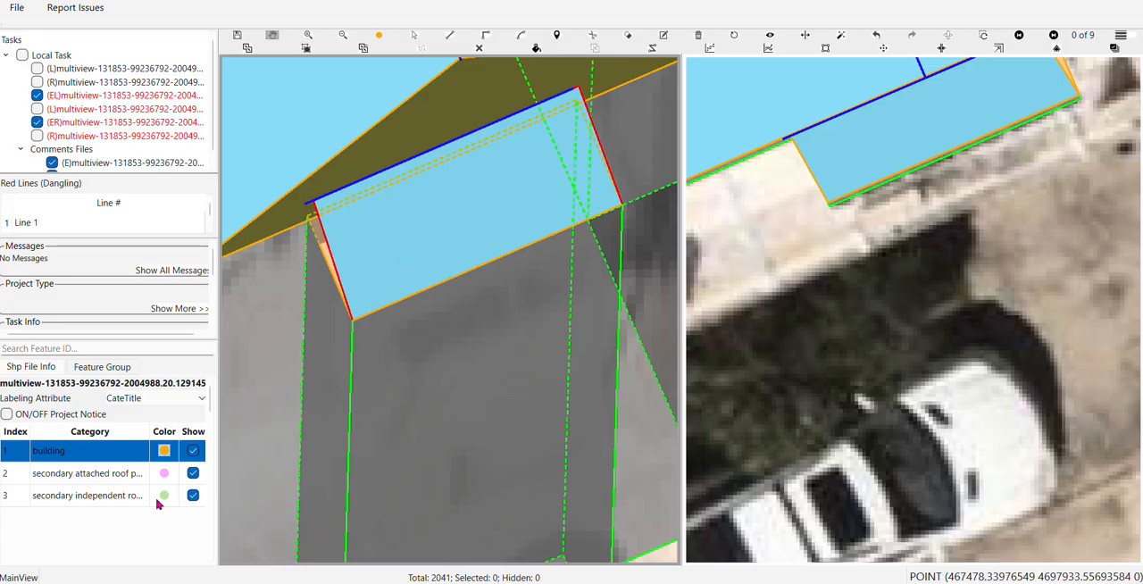
pyautogui.scroll(-2, 418, 337)
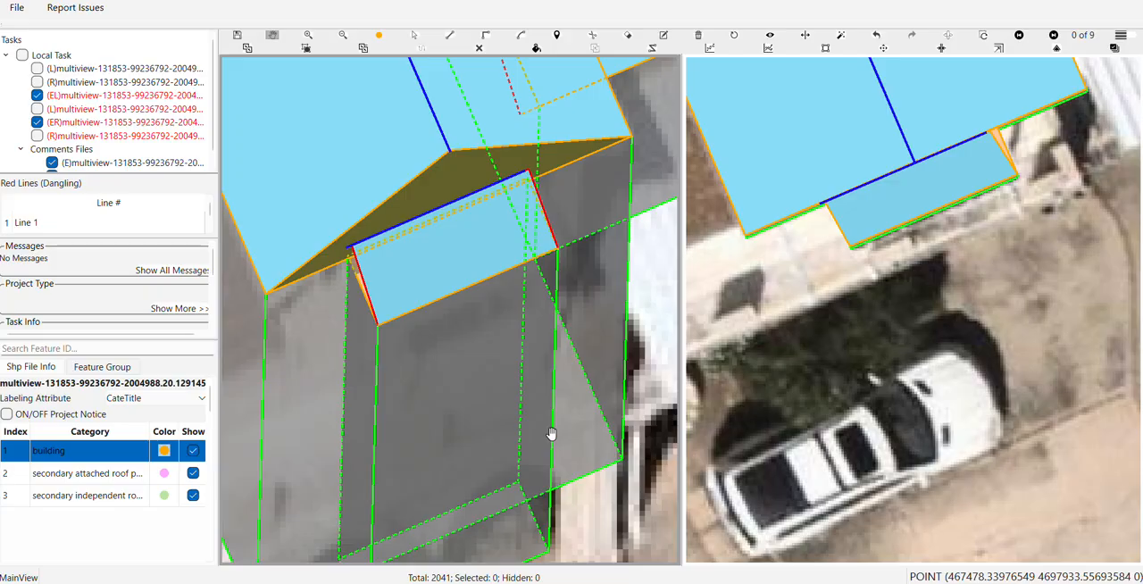
# Recategorize the sloped awning roof as a secondary independent roof panel and remove its walls down to the ground
pyautogui.press('Escape')
pyautogui.click(440, 270)
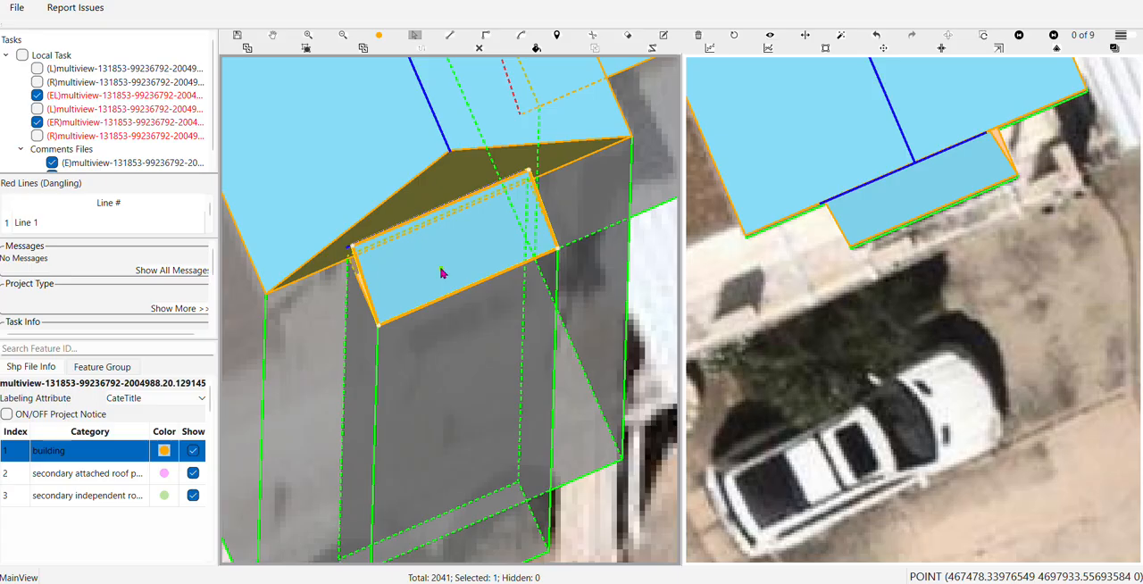
pyautogui.rightClick(440, 273)
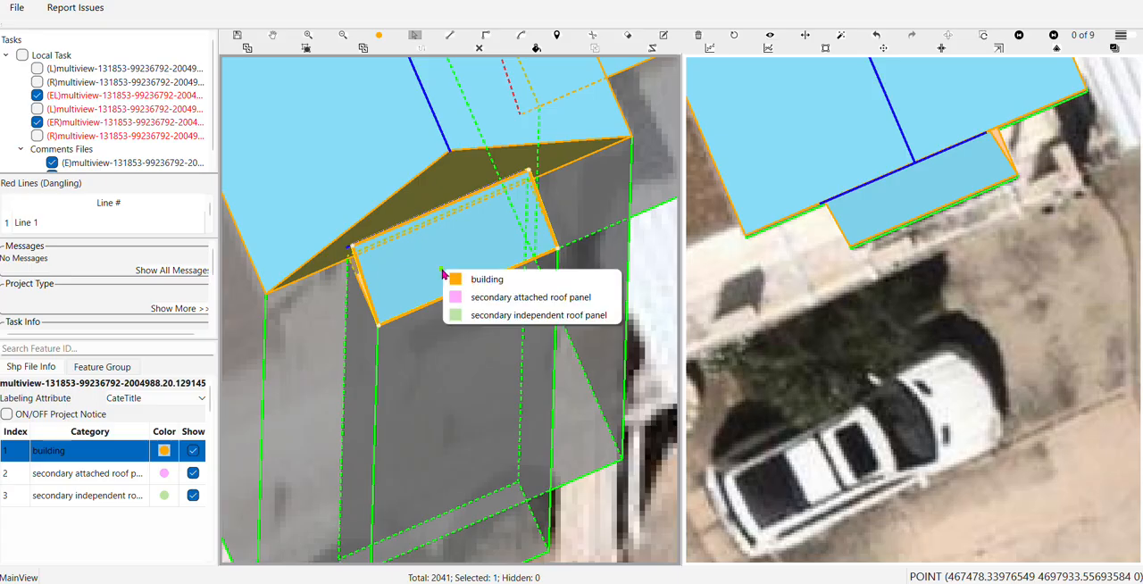
pyautogui.click(499, 315)
pyautogui.moveTo(456, 408); pyautogui.dragTo(490, 322)
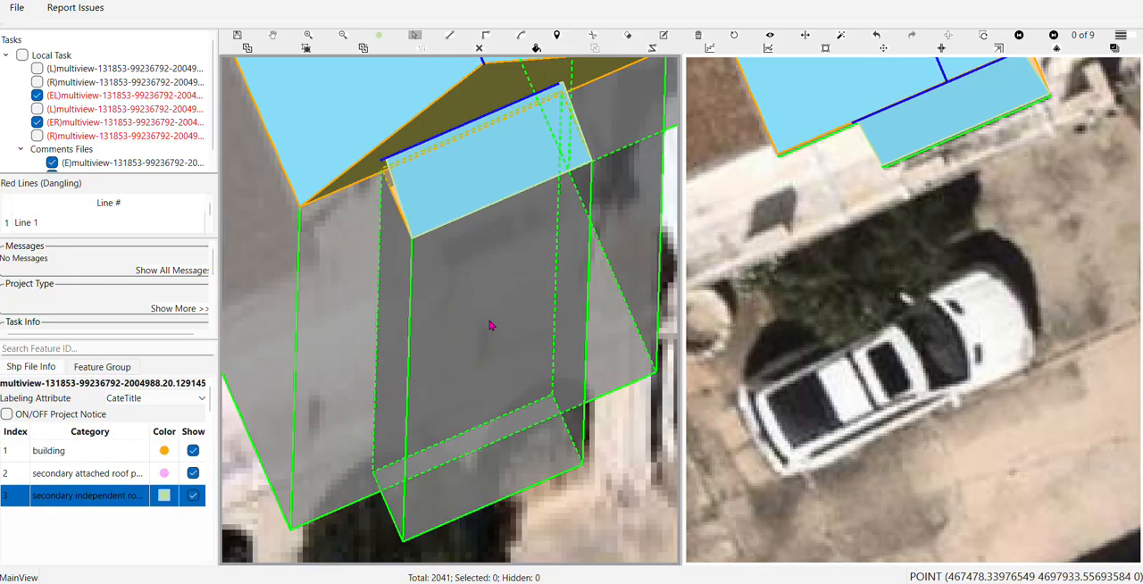
pyautogui.click(489, 324)
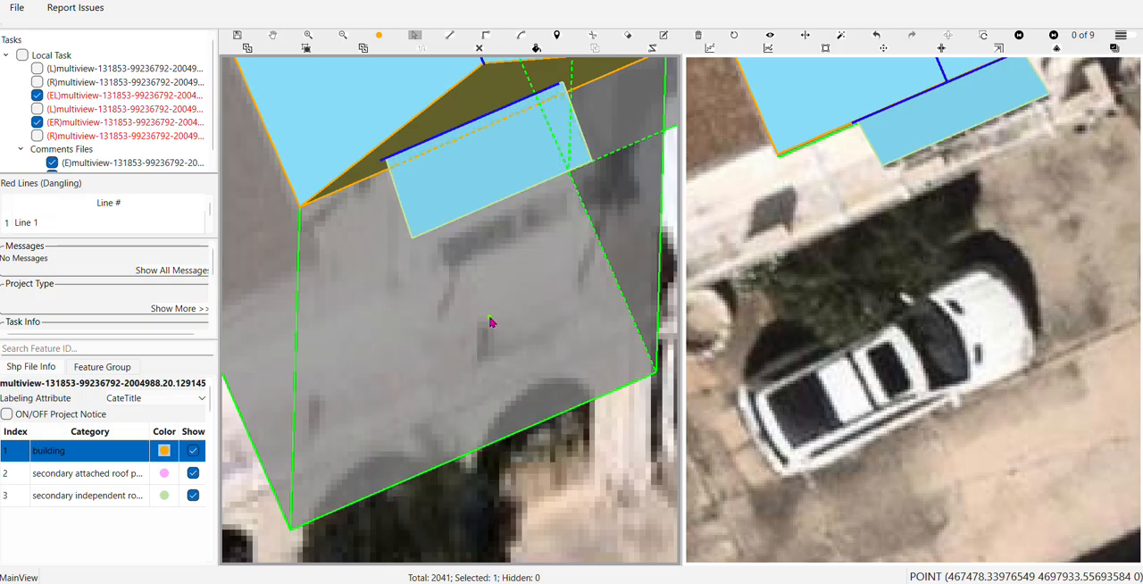
# Examine the awning panel against the gabled projection in 3D, then compare the whole house outline with the aerial imagery
pyautogui.scroll(-2, 489, 319)
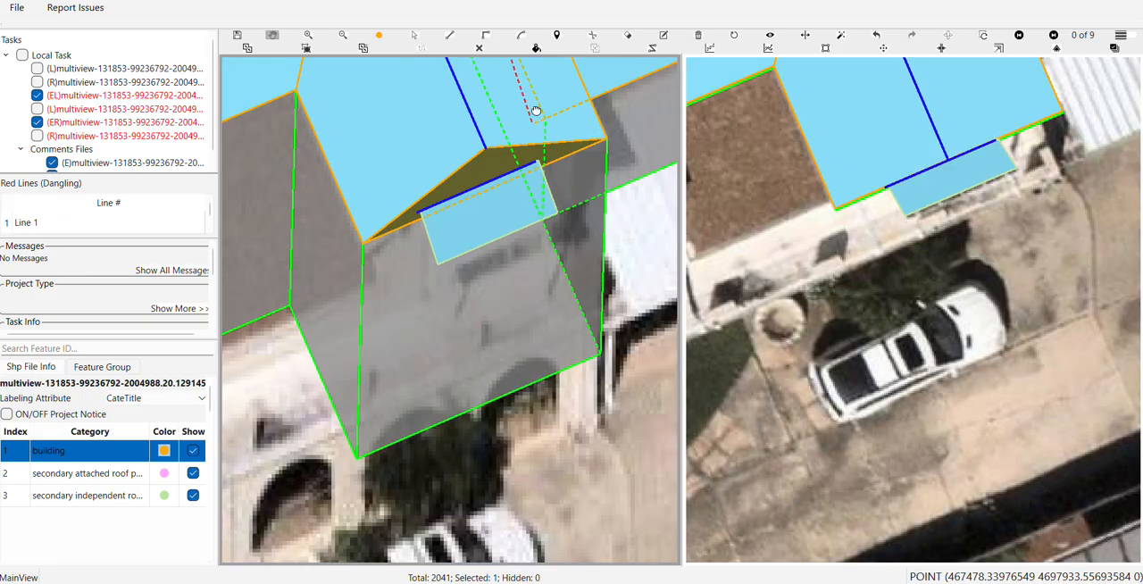
pyautogui.scroll(-3, 534, 112)
pyautogui.scroll(1, 555, 239)
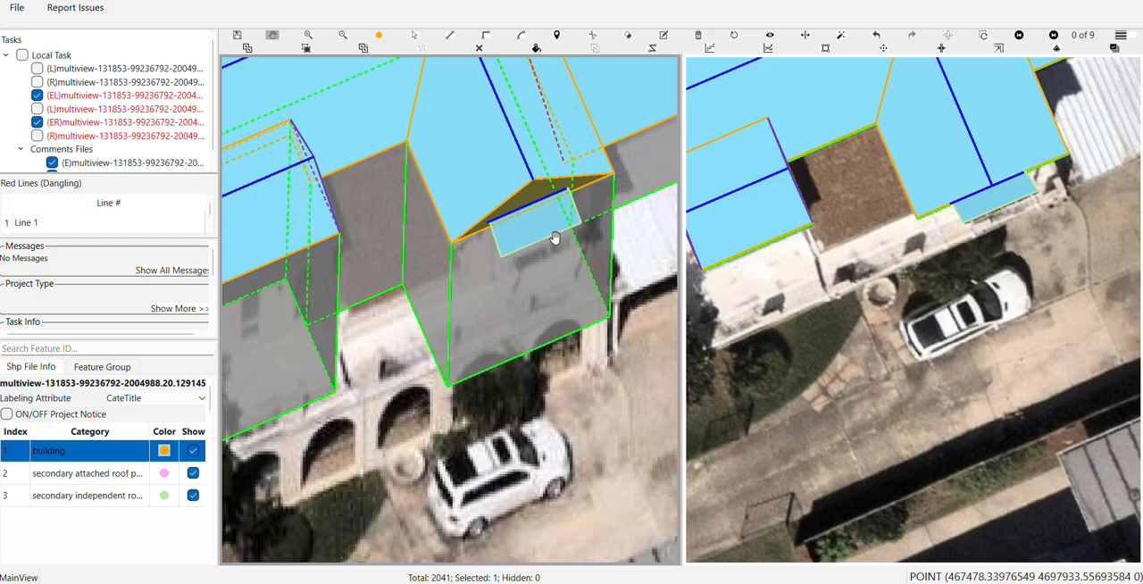
pyautogui.press('Right')
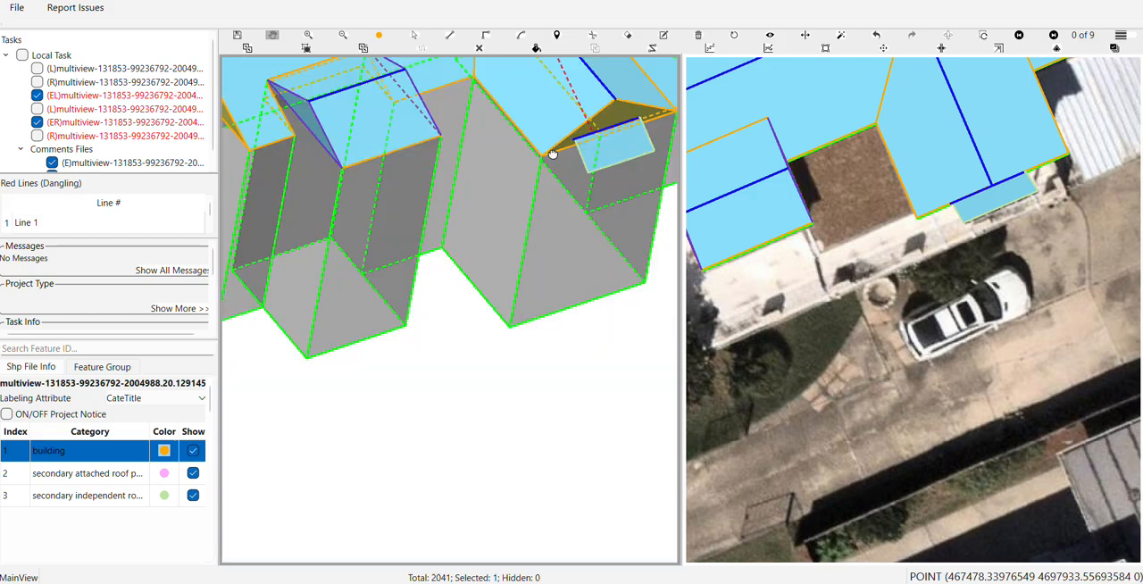
pyautogui.moveTo(553, 155); pyautogui.dragTo(374, 245)
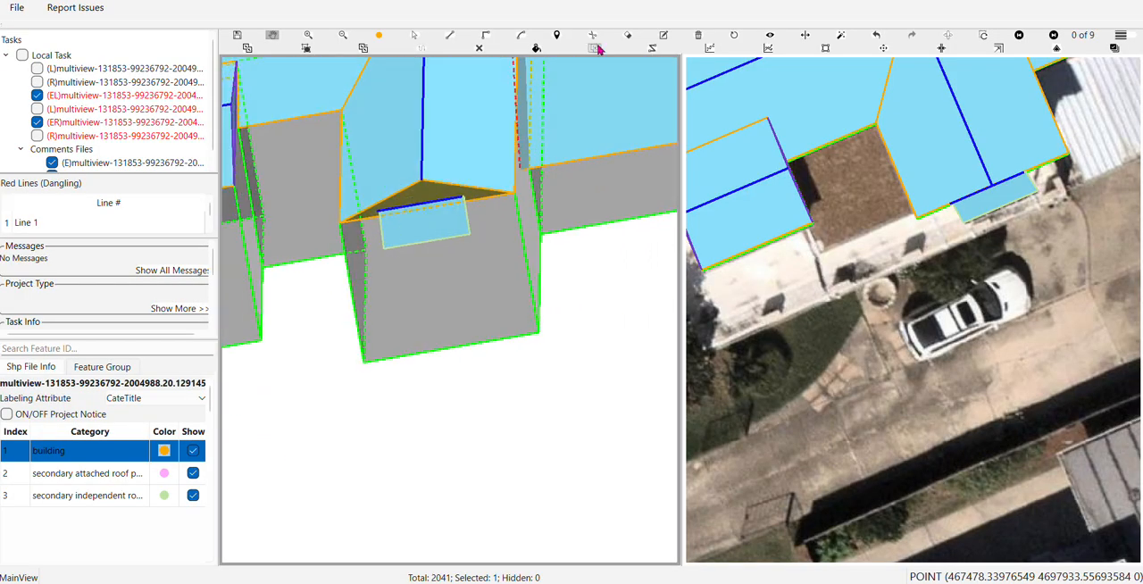
pyautogui.click(736, 37)
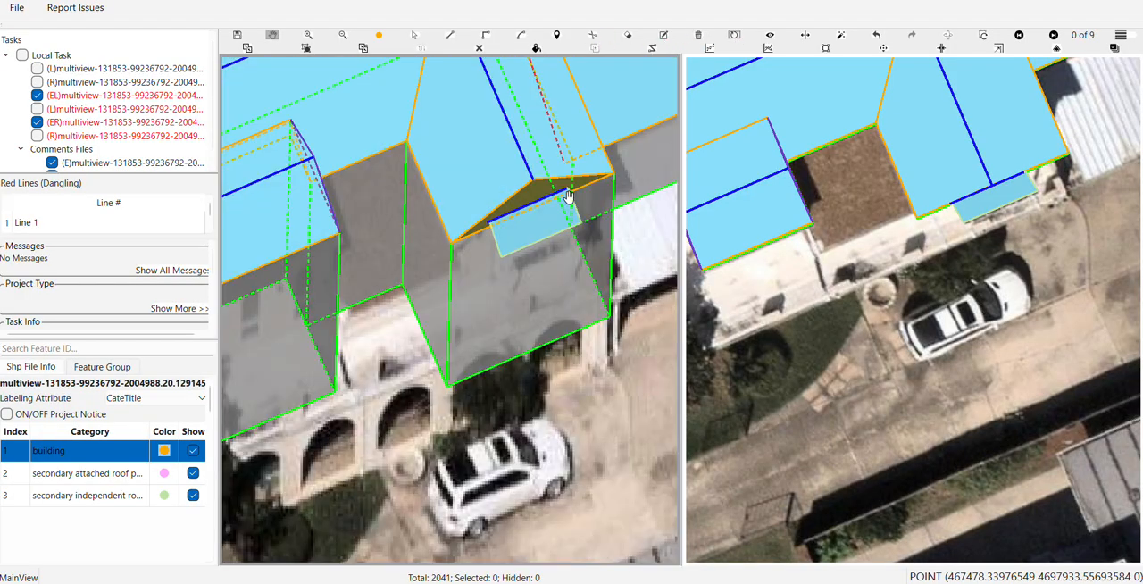
pyautogui.moveTo(533, 242); pyautogui.dragTo(552, 284)
pyautogui.scroll(-2, 534, 355)
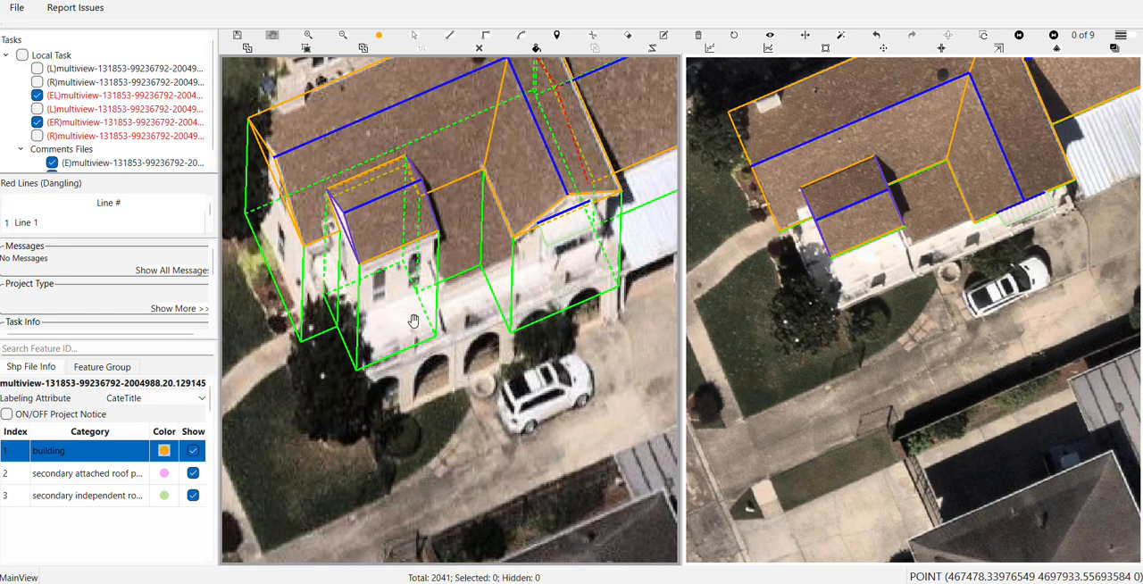
pyautogui.moveTo(408, 329); pyautogui.dragTo(354, 313)
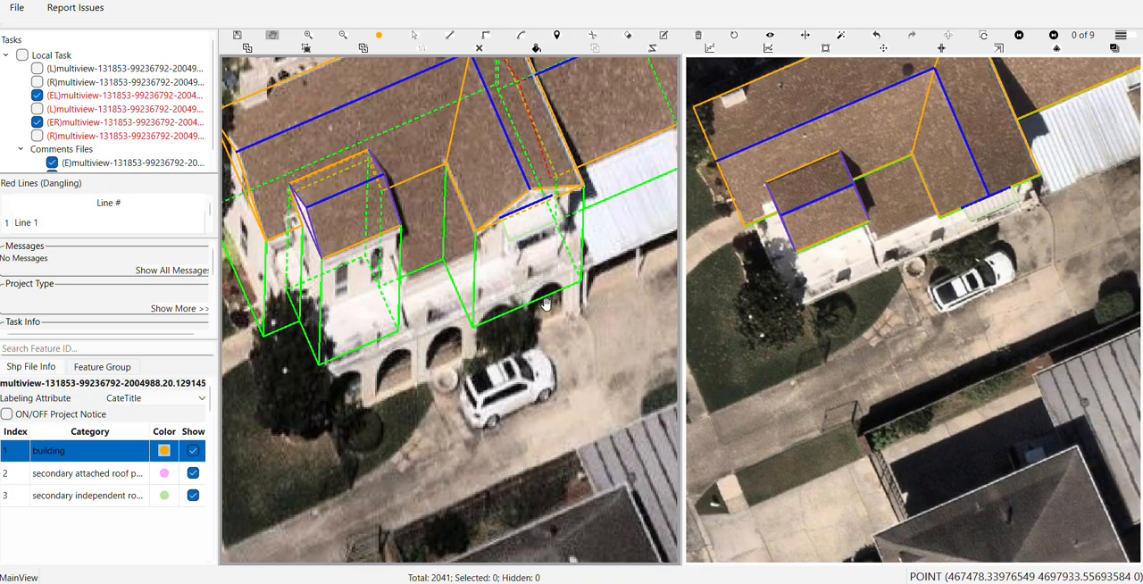
pyautogui.scroll(2, 607, 259)
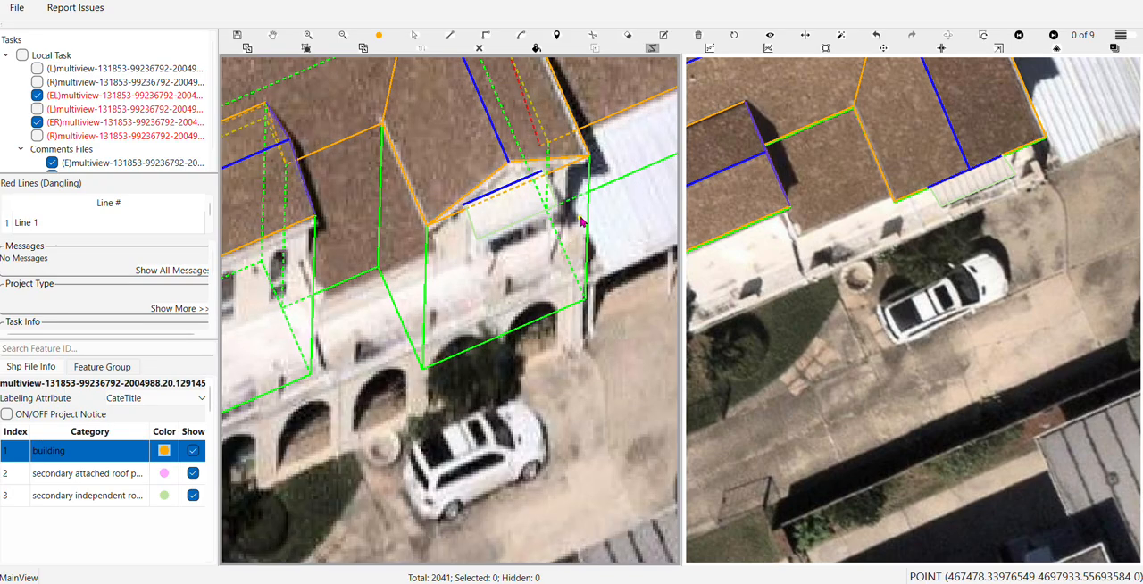
pyautogui.click(585, 220)
pyautogui.scroll(1, 428, 295)
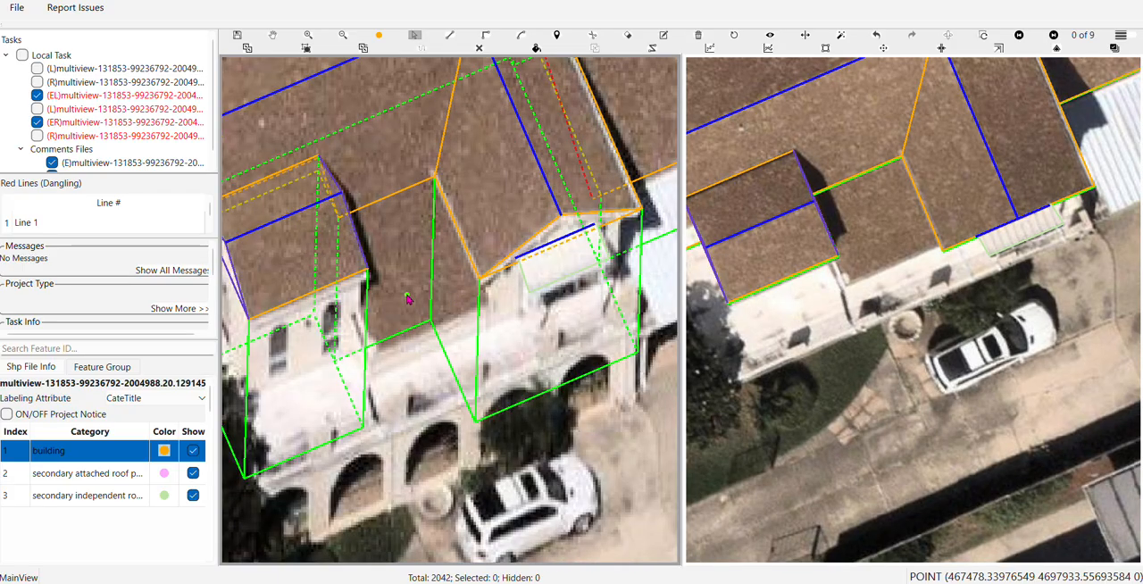
# Outline the lower brown roof between the two projections, following their walls below the eaves and extending to the edge above the arches
pyautogui.scroll(3, 439, 312)
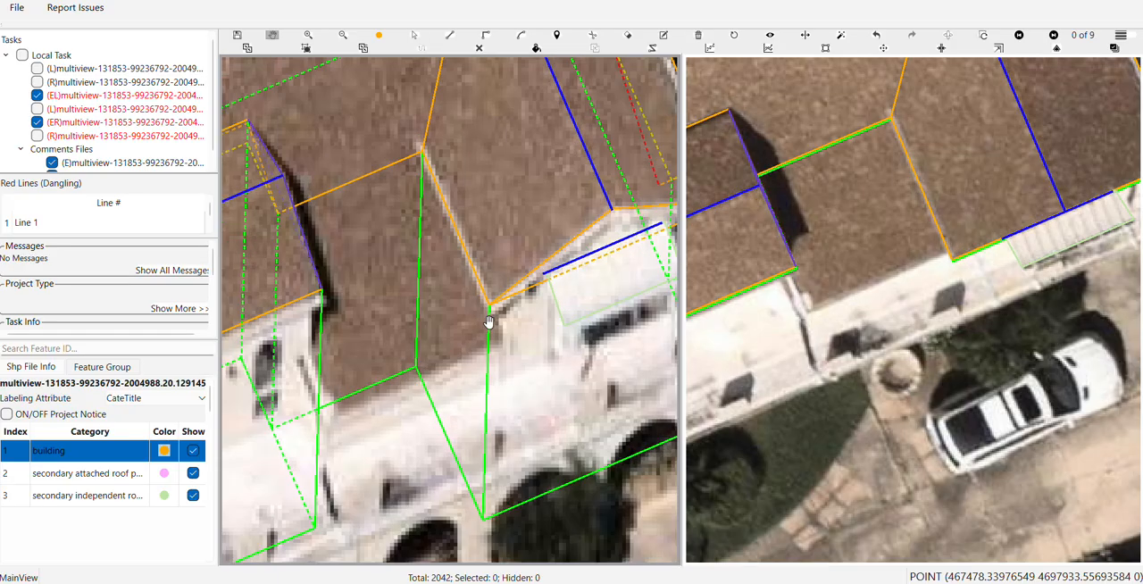
pyautogui.press('r')
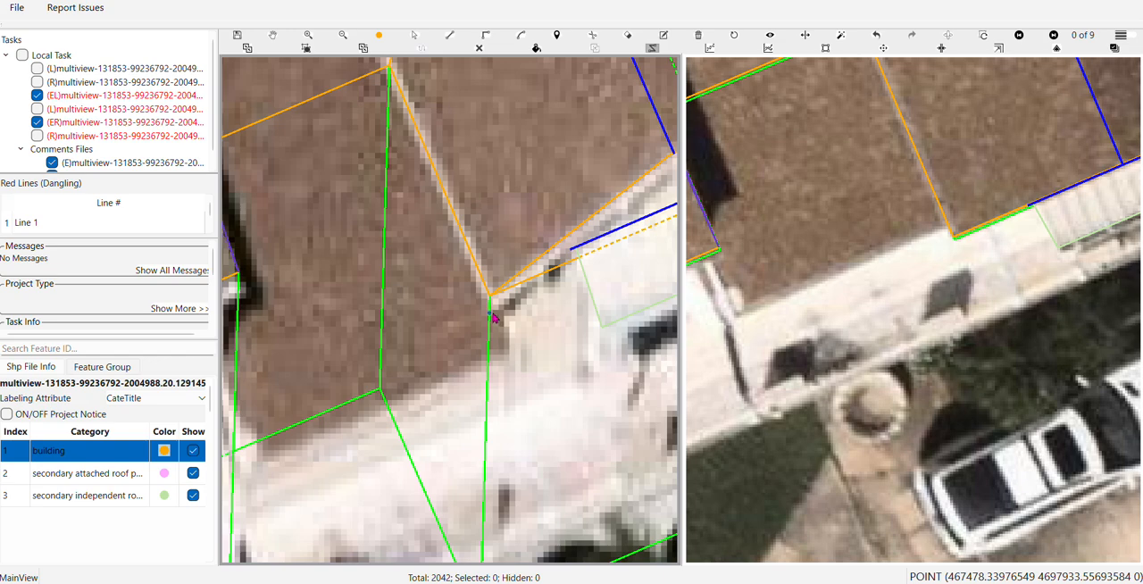
pyautogui.scroll(-2, 493, 317)
pyautogui.click(489, 304)
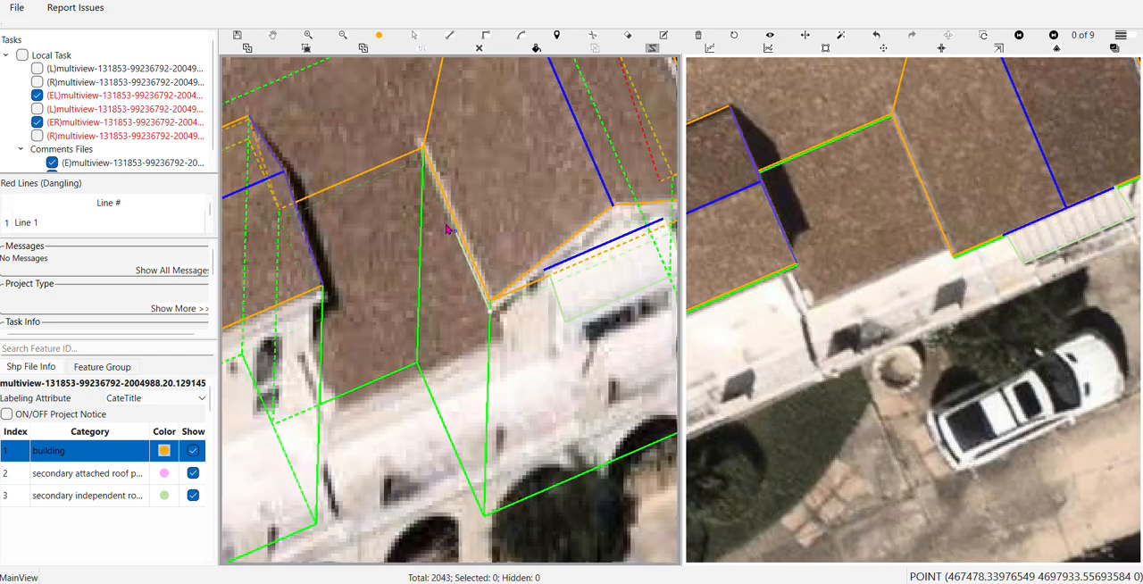
pyautogui.click(424, 161)
pyautogui.click(282, 219)
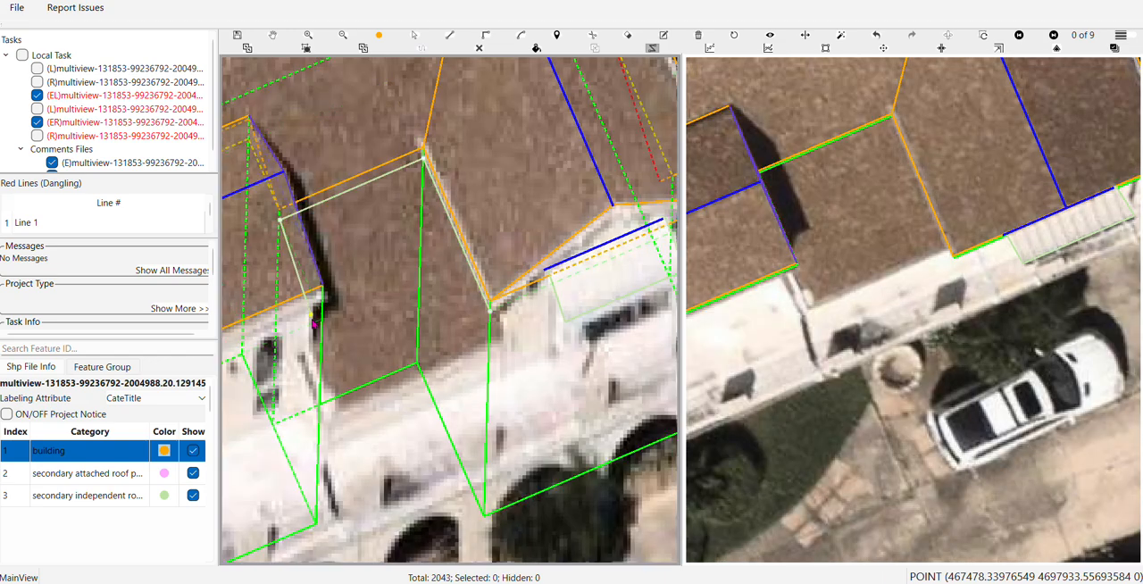
pyautogui.click(322, 318)
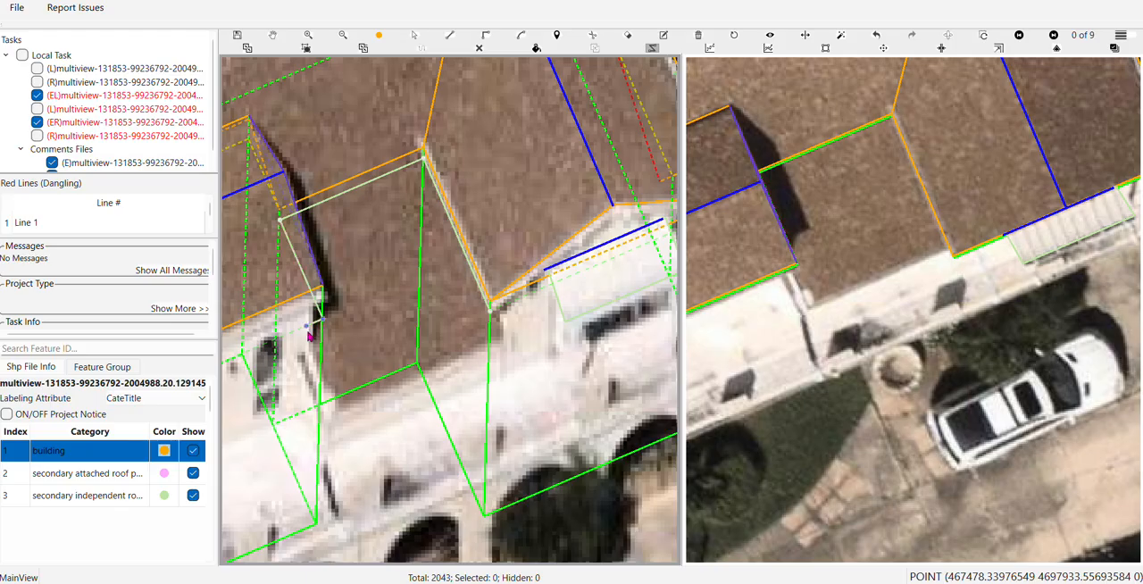
pyautogui.click(304, 331)
pyautogui.press('r')
pyautogui.click(368, 419)
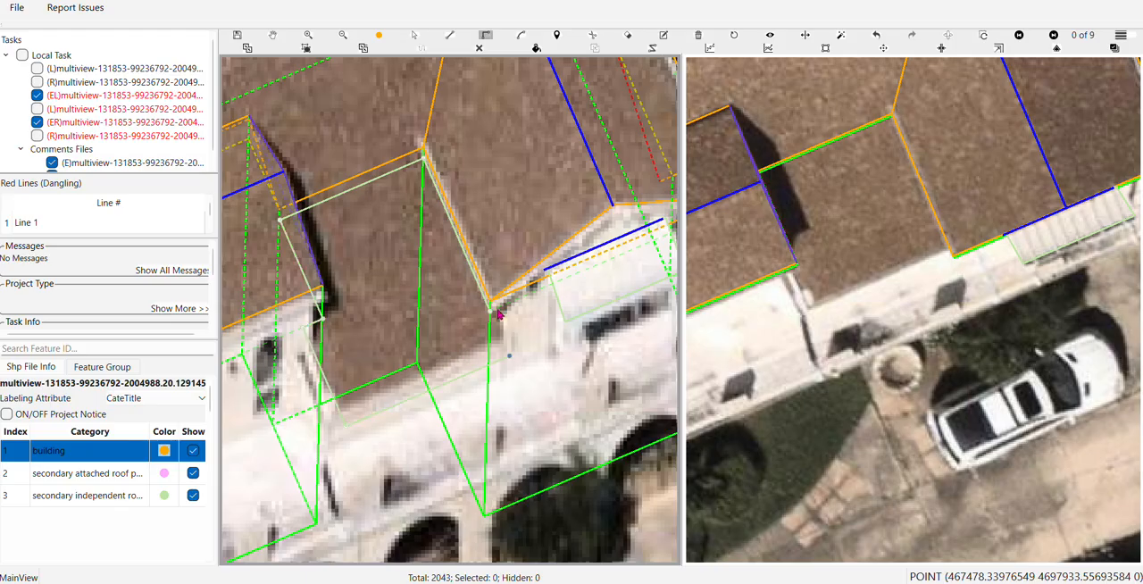
pyautogui.click(491, 316)
# Recategorize the newly outlined lower brown roof between the two projections from a secondary independent roof panel to building
pyautogui.moveTo(438, 357); pyautogui.dragTo(464, 253)
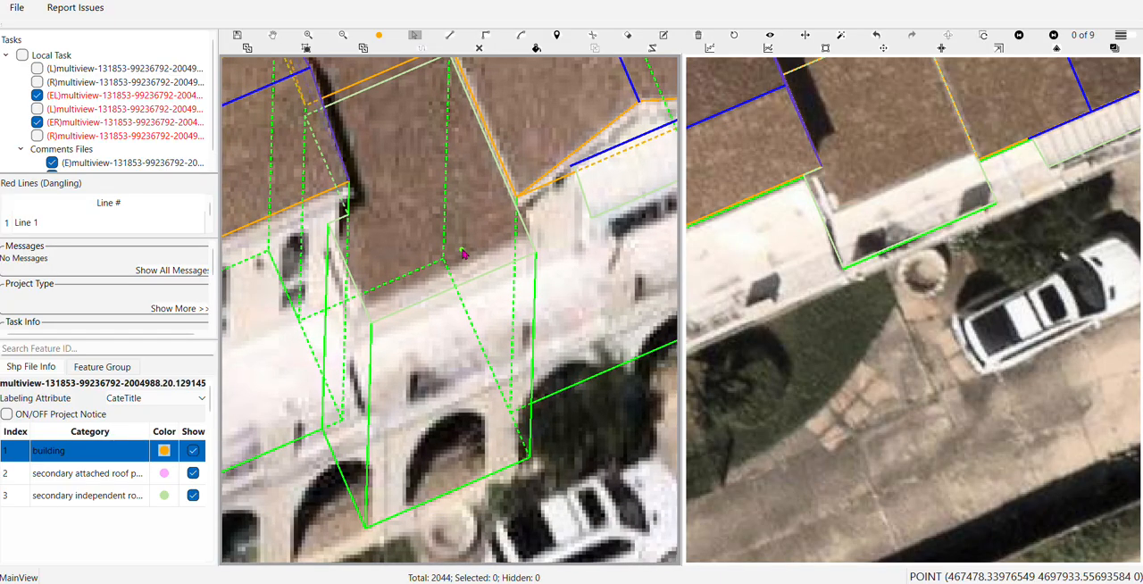
pyautogui.click(612, 195)
pyautogui.moveTo(602, 197); pyautogui.dragTo(389, 311)
pyautogui.rightClick(389, 311)
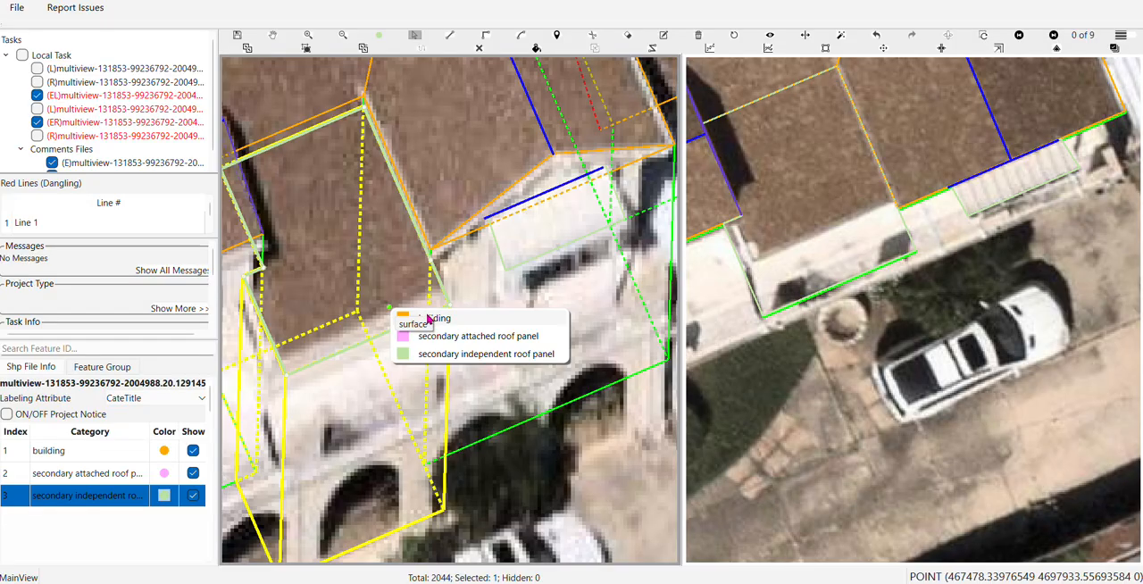
pyautogui.click(439, 311)
pyautogui.scroll(-2, 442, 314)
pyautogui.scroll(2, 415, 323)
pyautogui.moveTo(415, 327); pyautogui.dragTo(499, 282)
# Select the lower roof surface between the projections and lower it toward the brown roof's front edge in the aerial images
pyautogui.press('s')
pyautogui.click(445, 379)
pyautogui.press('h')
pyautogui.press('s')
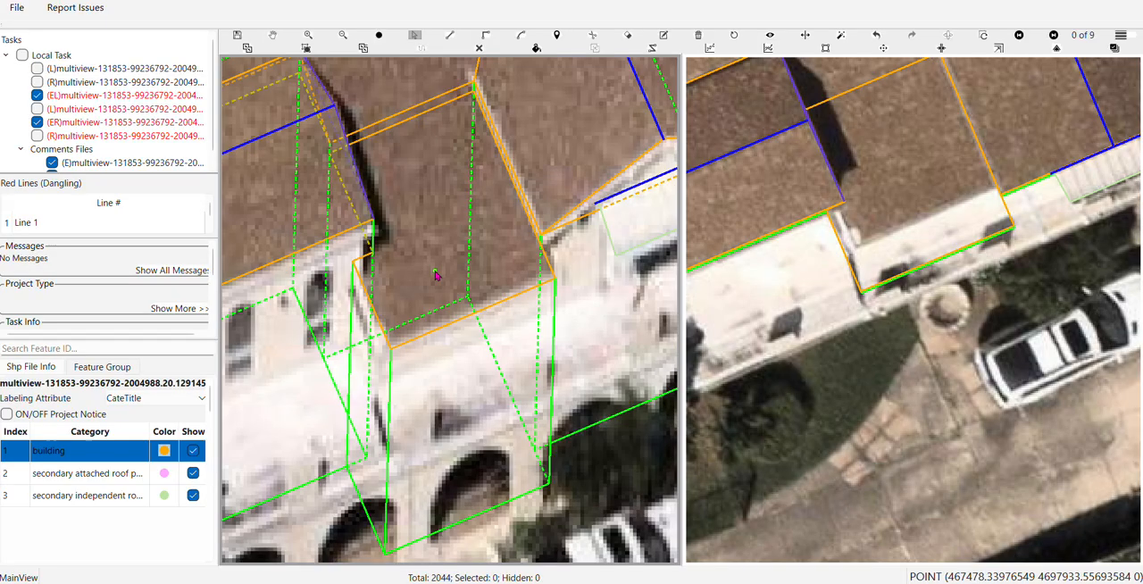
pyautogui.click(496, 308)
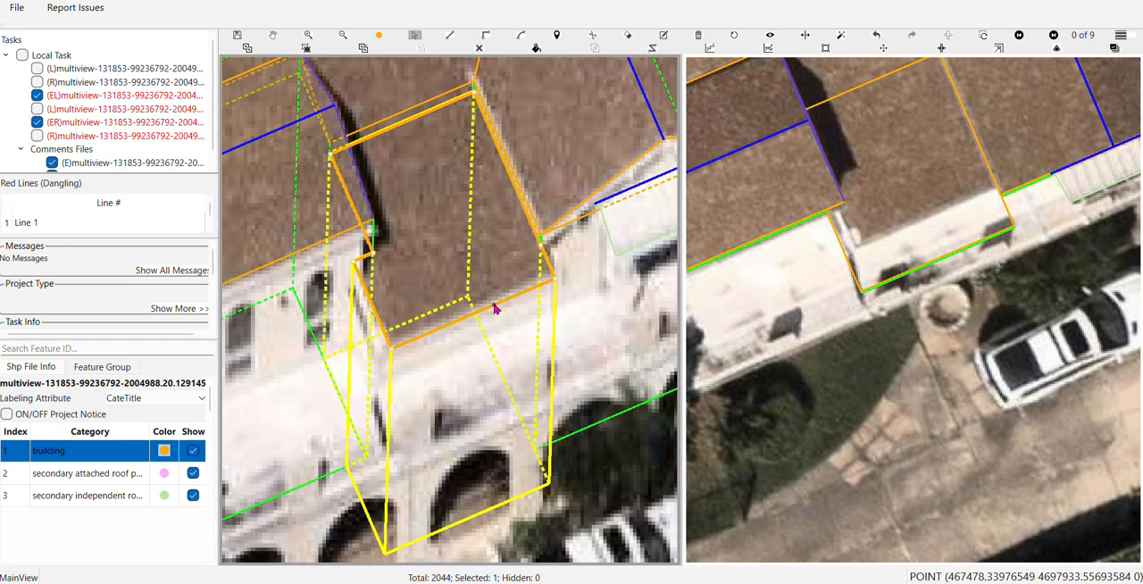
pyautogui.click(495, 305)
pyautogui.scroll(-5, 496, 306)
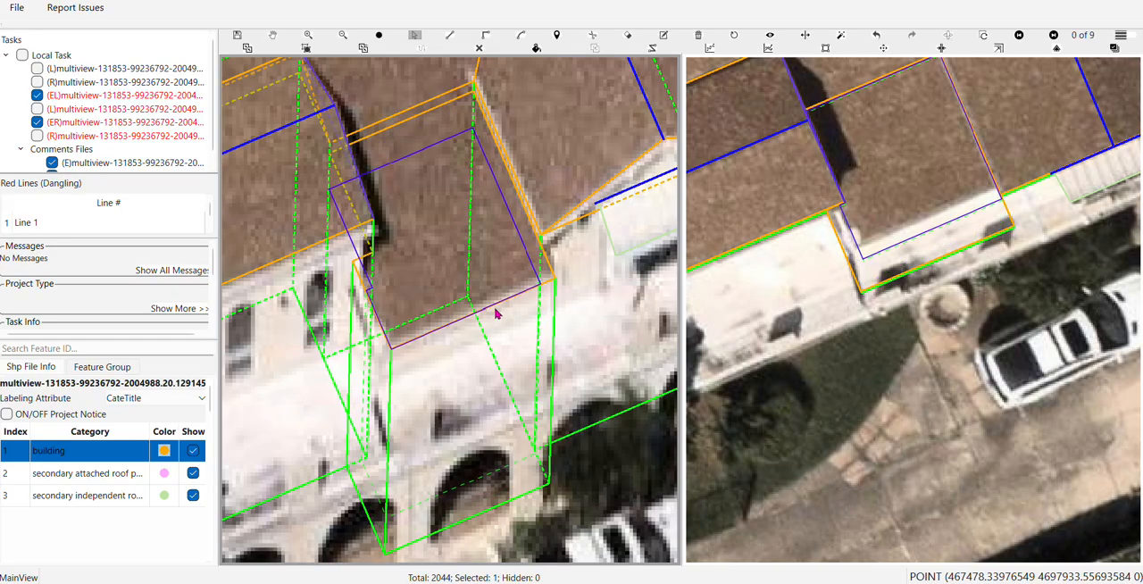
pyautogui.scroll(-2, 497, 314)
pyautogui.press('Escape')
pyautogui.scroll(4, 408, 324)
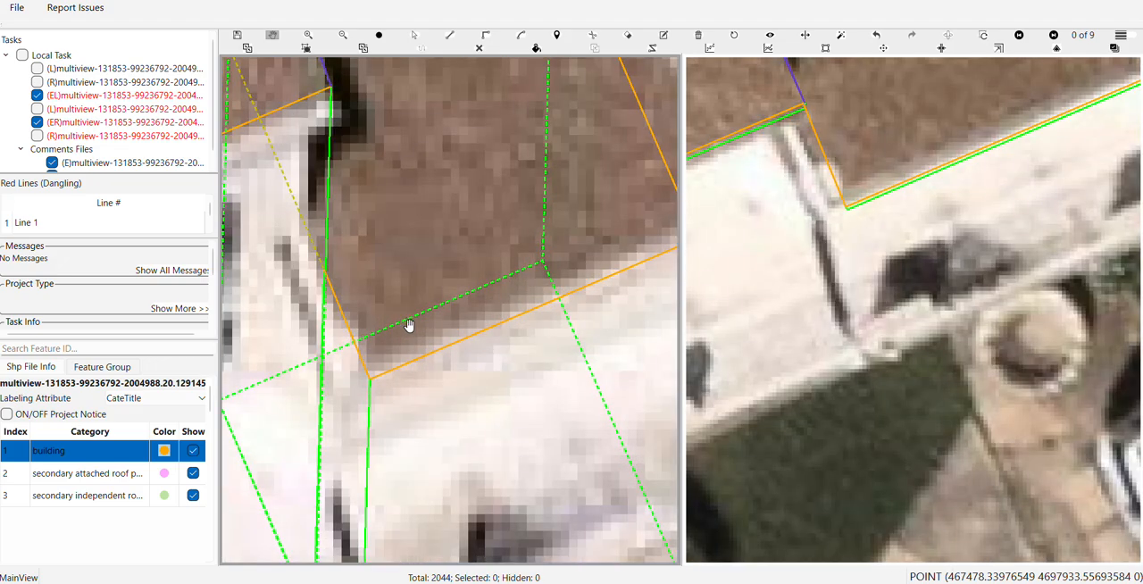
# Fine-tune the lower roof's position until its front edge follows the boundary between brown roof and white wall
pyautogui.moveTo(503, 317); pyautogui.dragTo(390, 360)
pyautogui.scroll(2, 384, 367)
pyautogui.press('s')
pyautogui.click(391, 372)
pyautogui.click(394, 375)
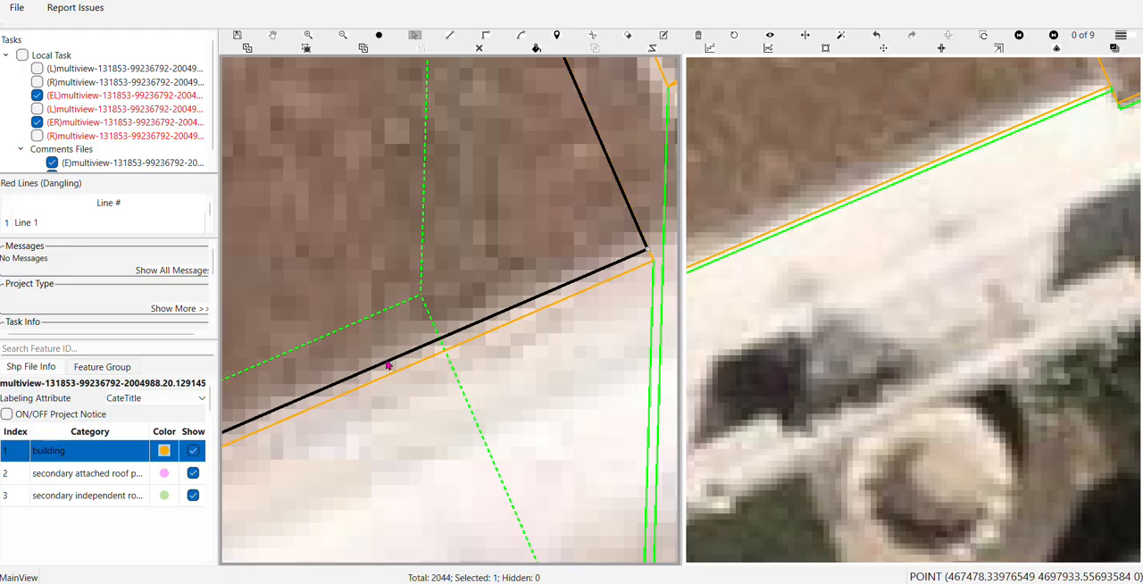
pyautogui.scroll(-2, 389, 355)
pyautogui.press('Escape')
# Compare the lowered roof between the projections with the other aerial images, checking its front edge and side corners
pyautogui.press('Tab')
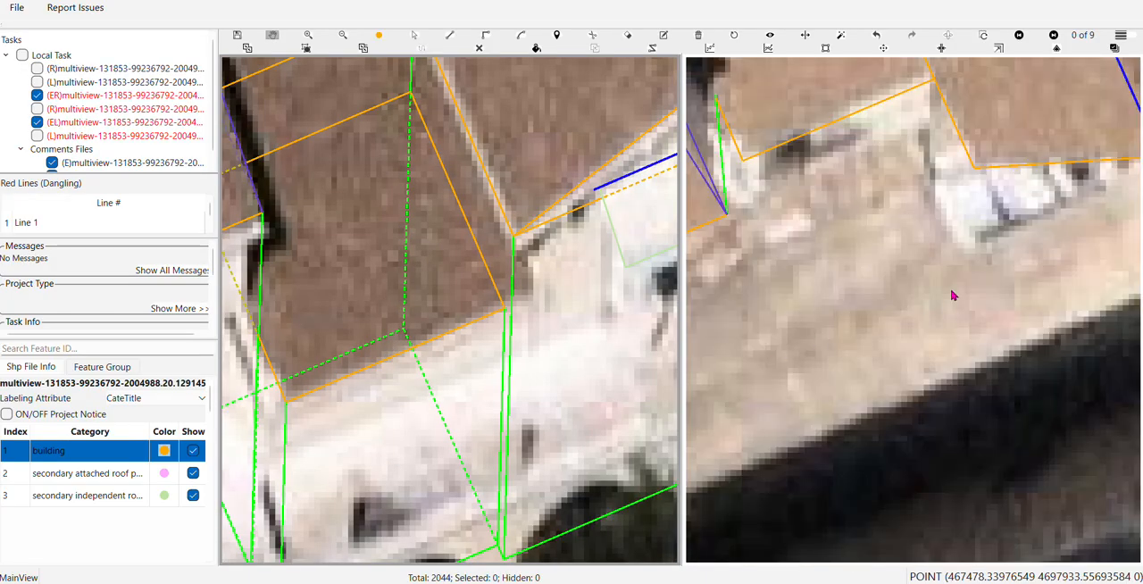
pyautogui.scroll(-2, 892, 206)
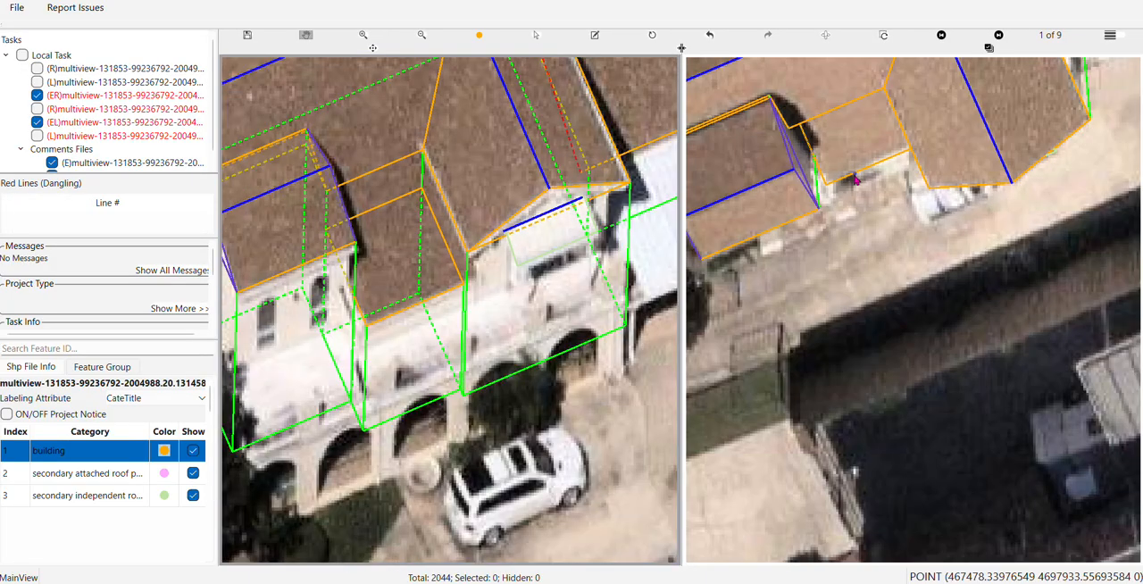
pyautogui.press('Tab')
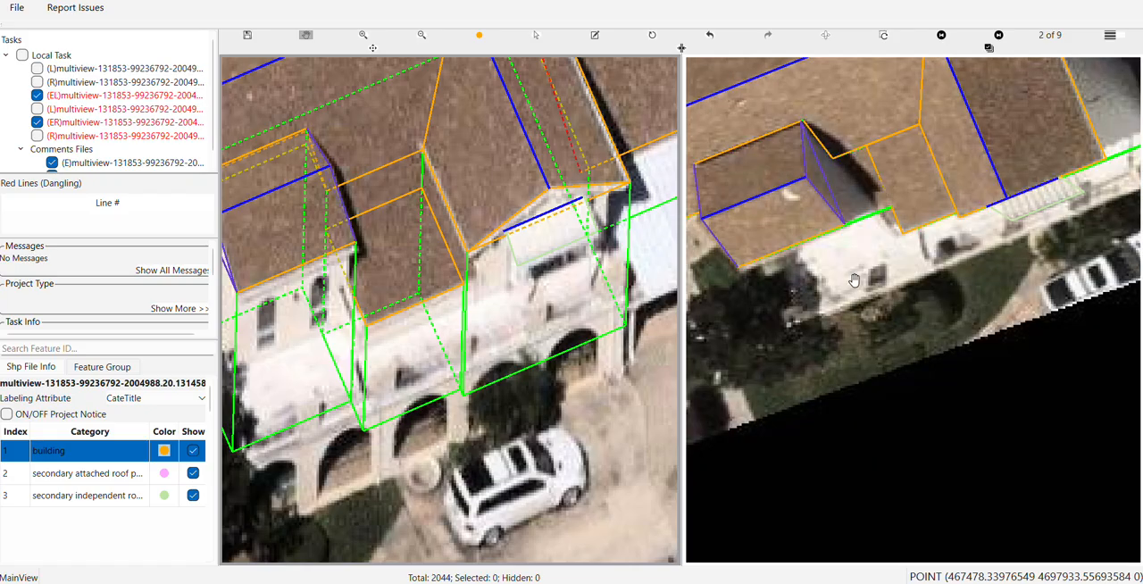
pyautogui.scroll(-2, 854, 282)
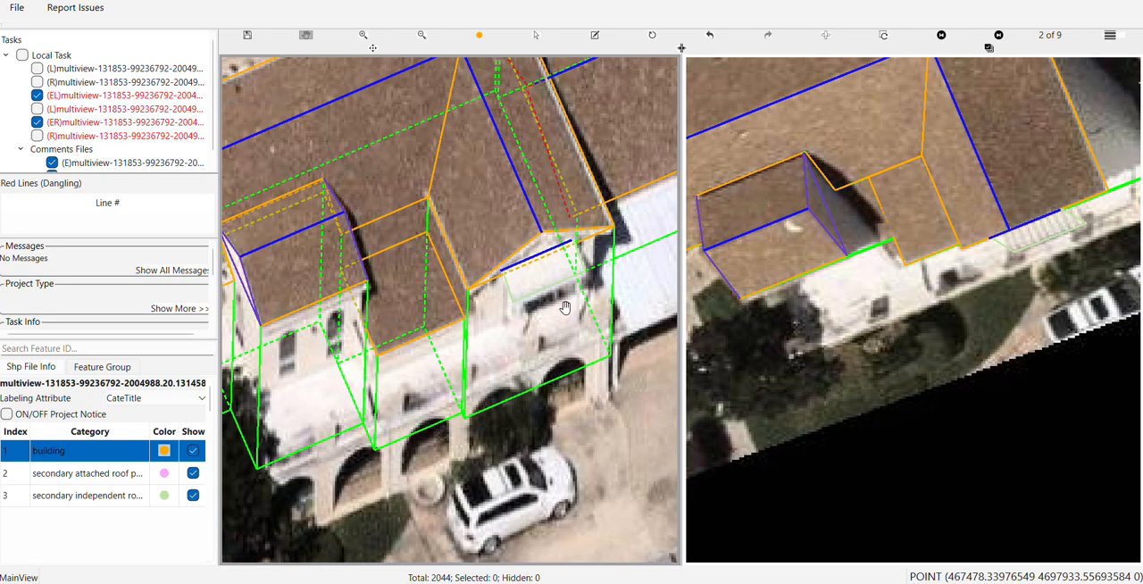
pyautogui.scroll(4, 424, 310)
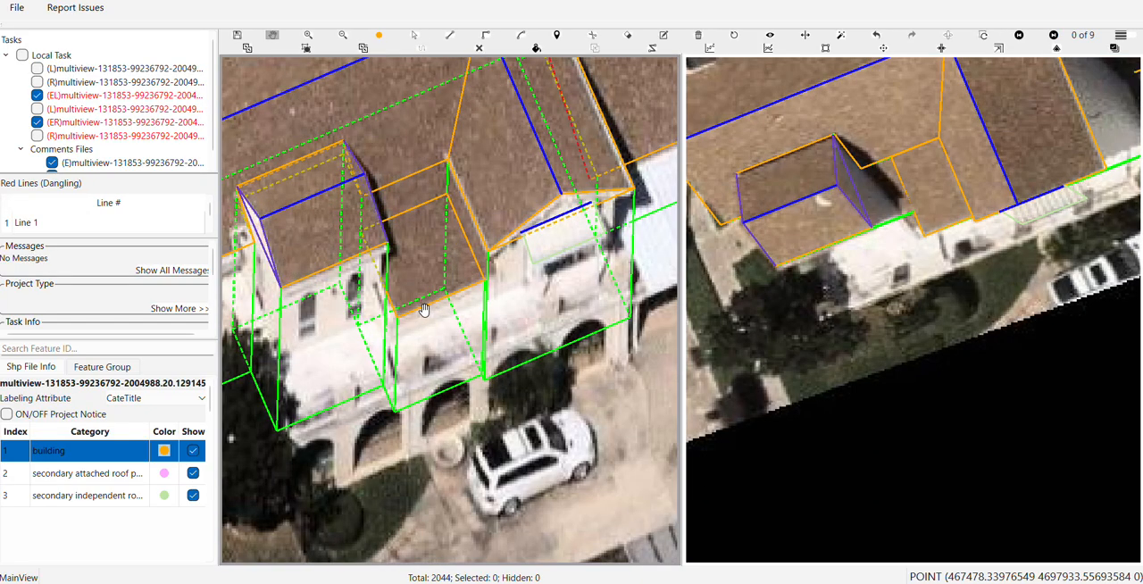
pyautogui.scroll(-2, 425, 309)
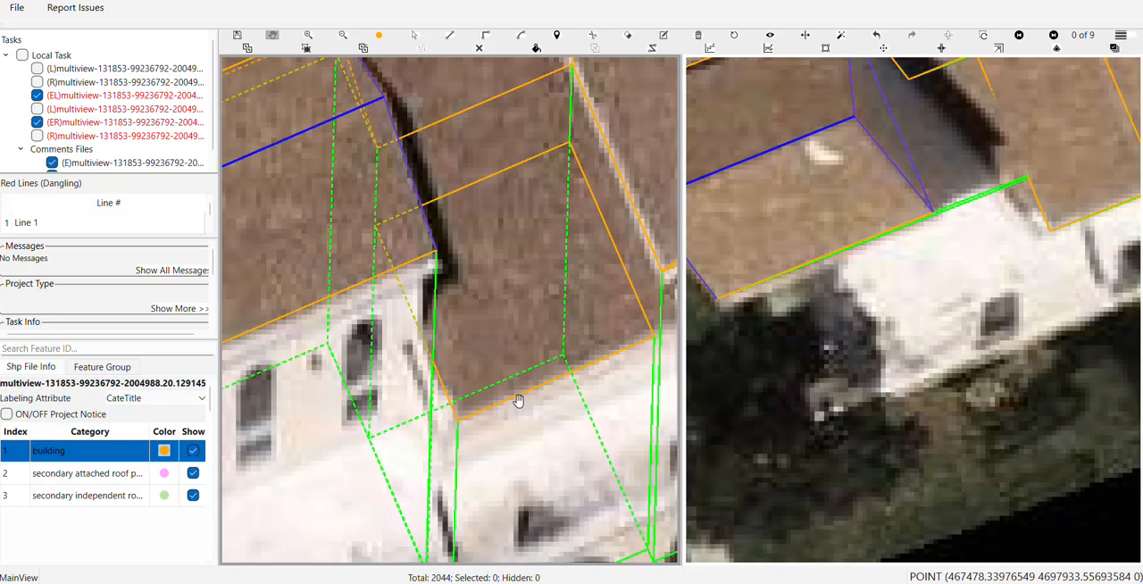
pyautogui.scroll(-1, 518, 399)
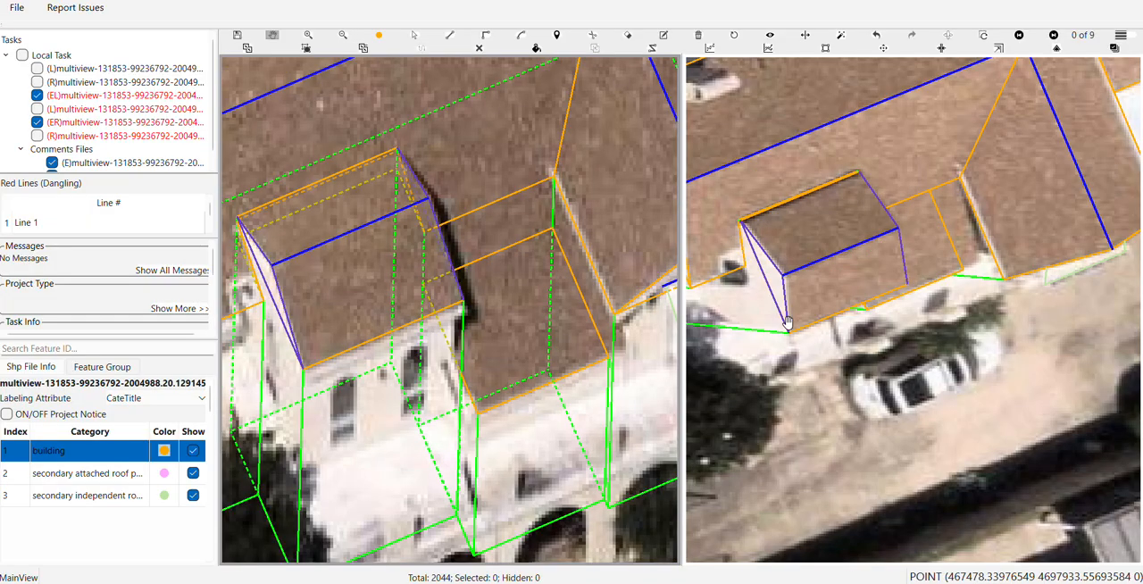
pyautogui.moveTo(555, 312); pyautogui.dragTo(464, 295)
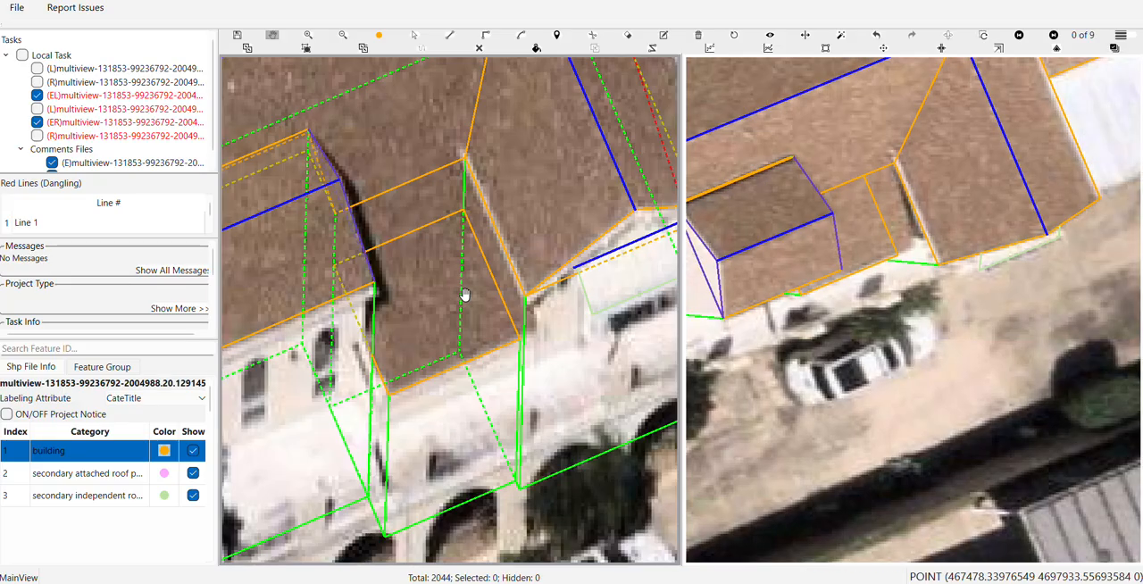
pyautogui.scroll(-1, 464, 295)
# Draw sloped lines from the main roof's corners to the lower roof's front corners and check them with filled surfaces
pyautogui.press('l')
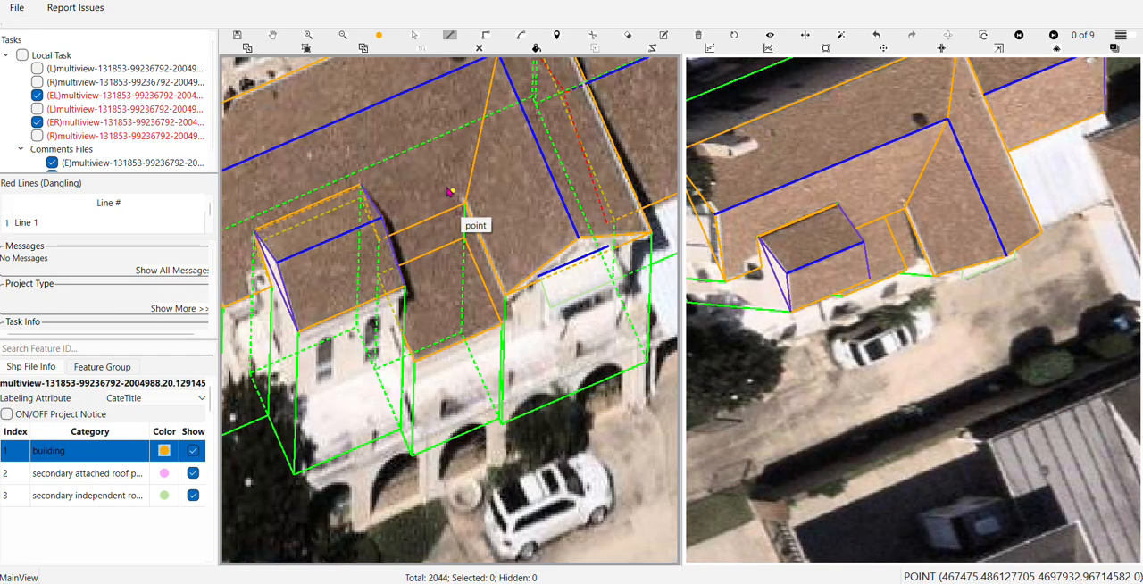
pyautogui.click(465, 208)
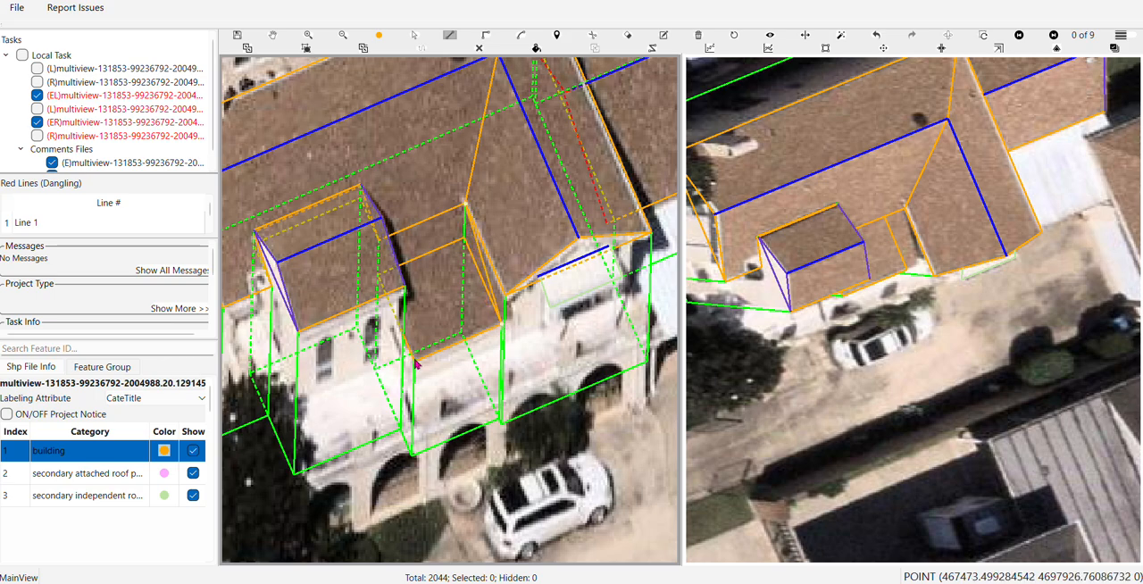
pyautogui.click(379, 241)
pyautogui.press('s')
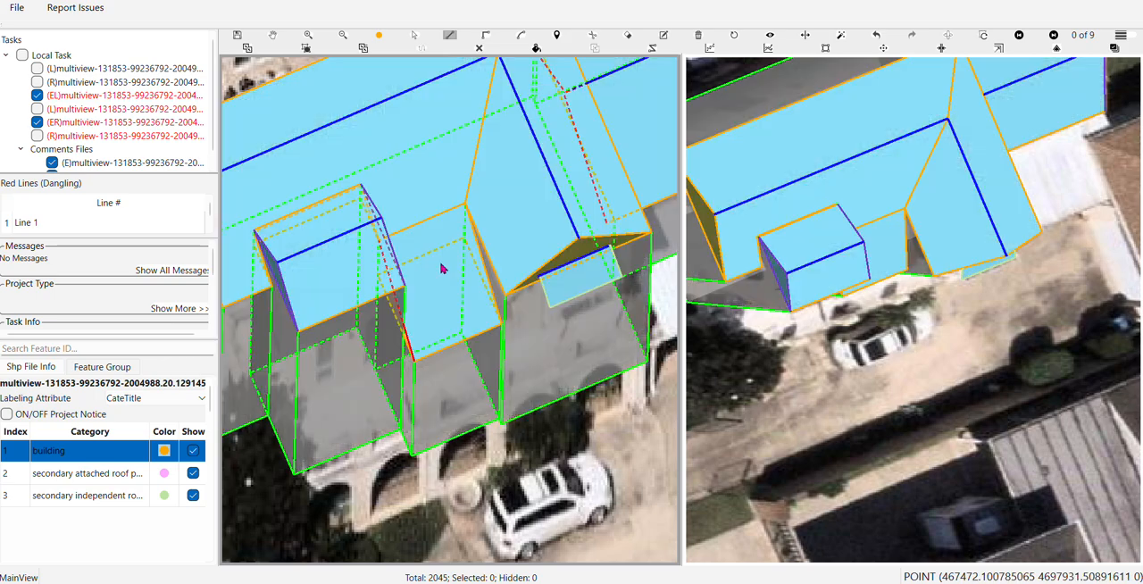
pyautogui.press('s')
# Try connecting the lower roof's back corner beside the gabled projection to its front corner, and undo that line
pyautogui.scroll(1, 387, 266)
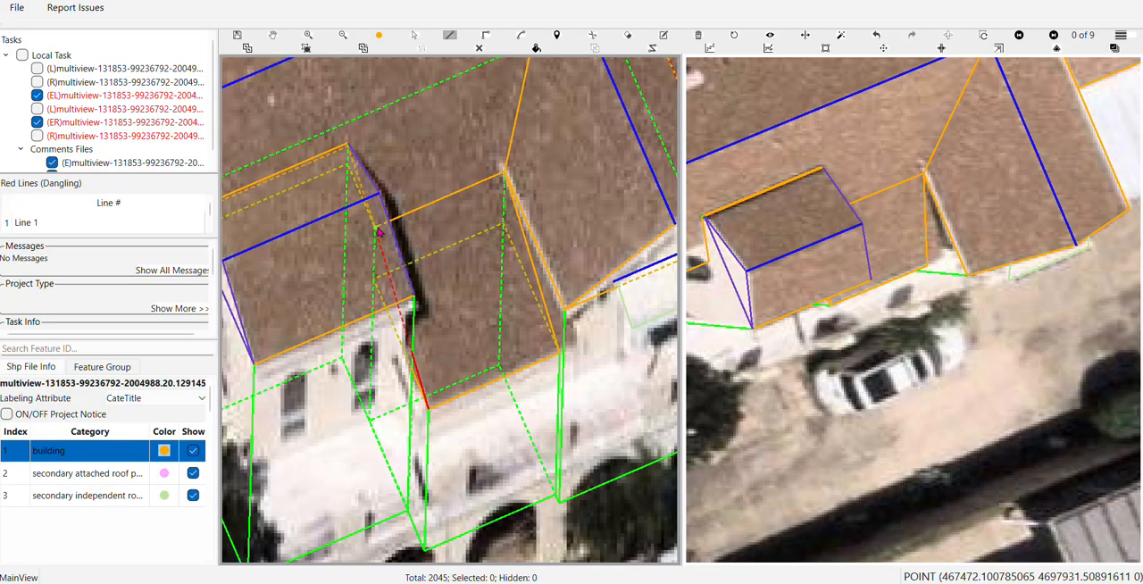
pyautogui.click(375, 280)
pyautogui.press('h')
pyautogui.scroll(-1, 376, 279)
pyautogui.moveTo(406, 288); pyautogui.dragTo(517, 281)
pyautogui.scroll(2, 517, 300)
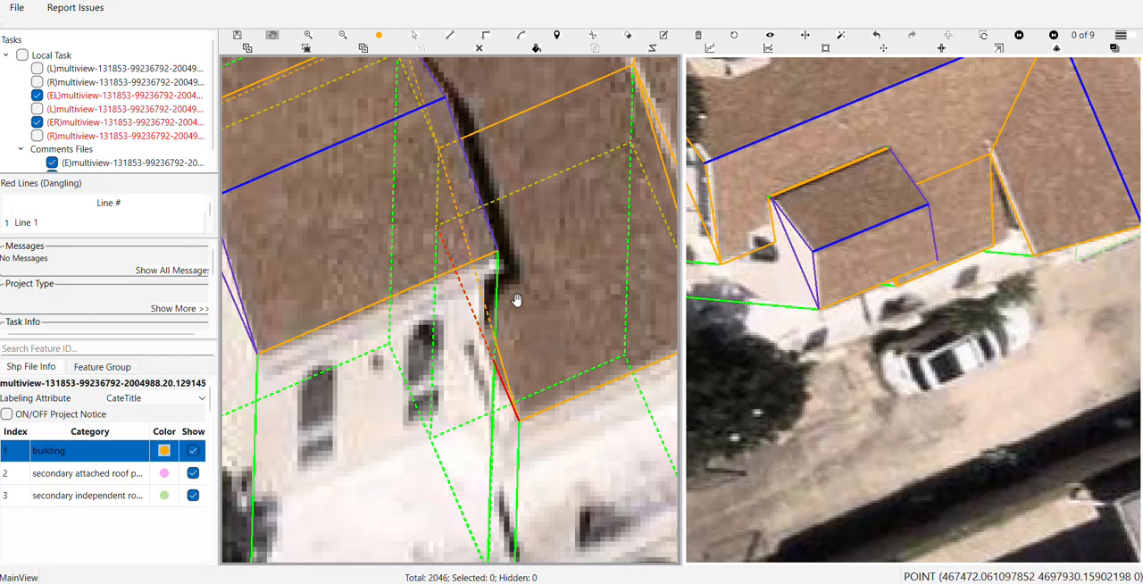
pyautogui.scroll(2, 516, 300)
pyautogui.scroll(-3, 519, 289)
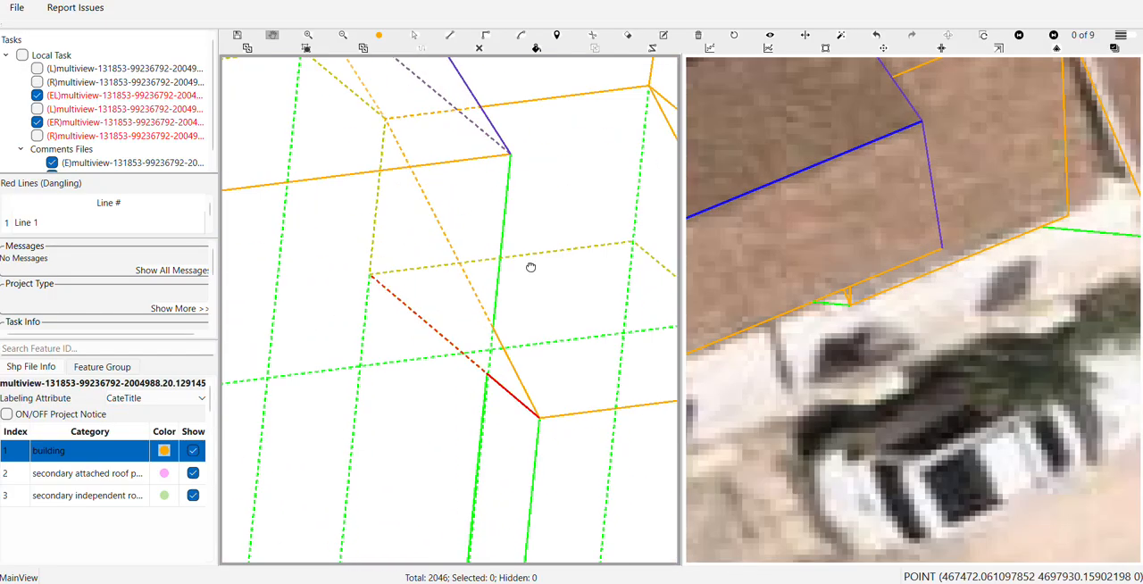
pyautogui.press('Escape')
pyautogui.click(467, 275)
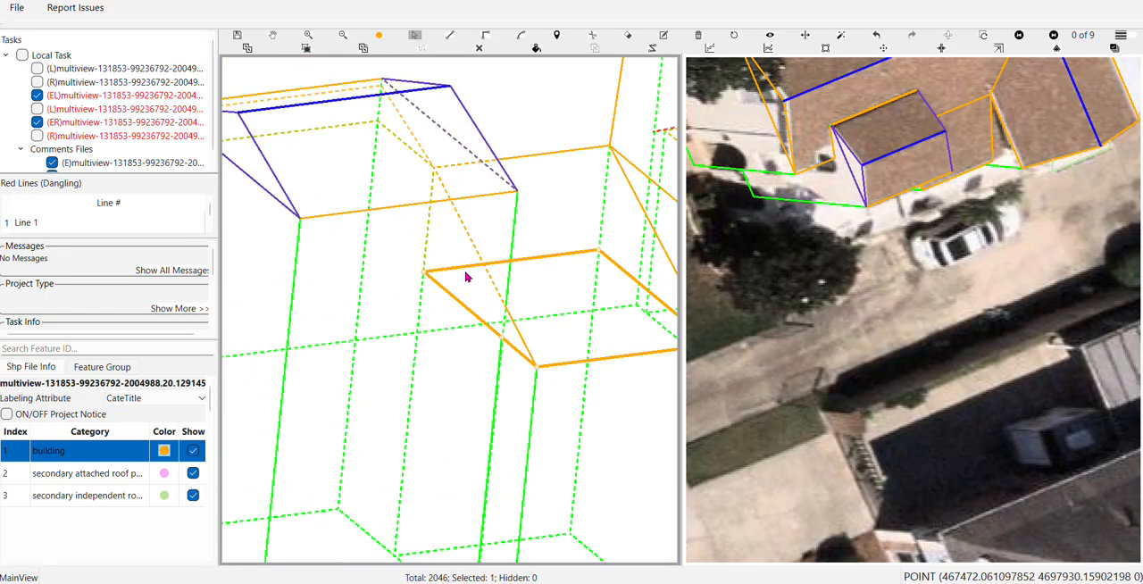
pyautogui.click(876, 35)
# Draw a line in the 3D wireframe from the lower back corner beside the projection to the roof's front corner
pyautogui.press('l')
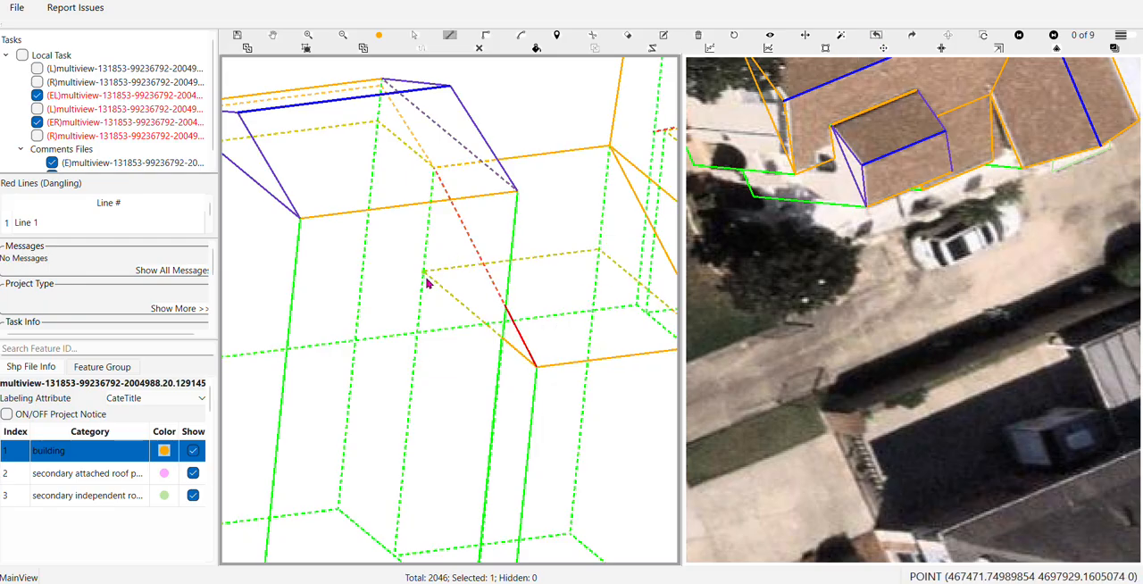
pyautogui.click(425, 273)
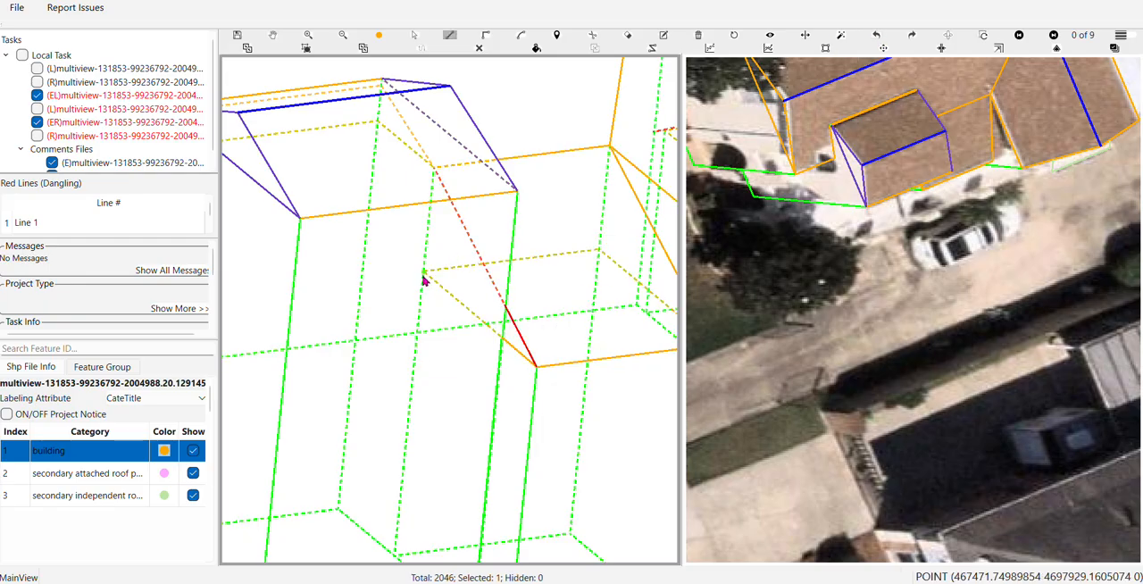
pyautogui.click(536, 364)
# Move the stray end of the new side line onto the lower roof's front corner
pyautogui.scroll(3, 489, 349)
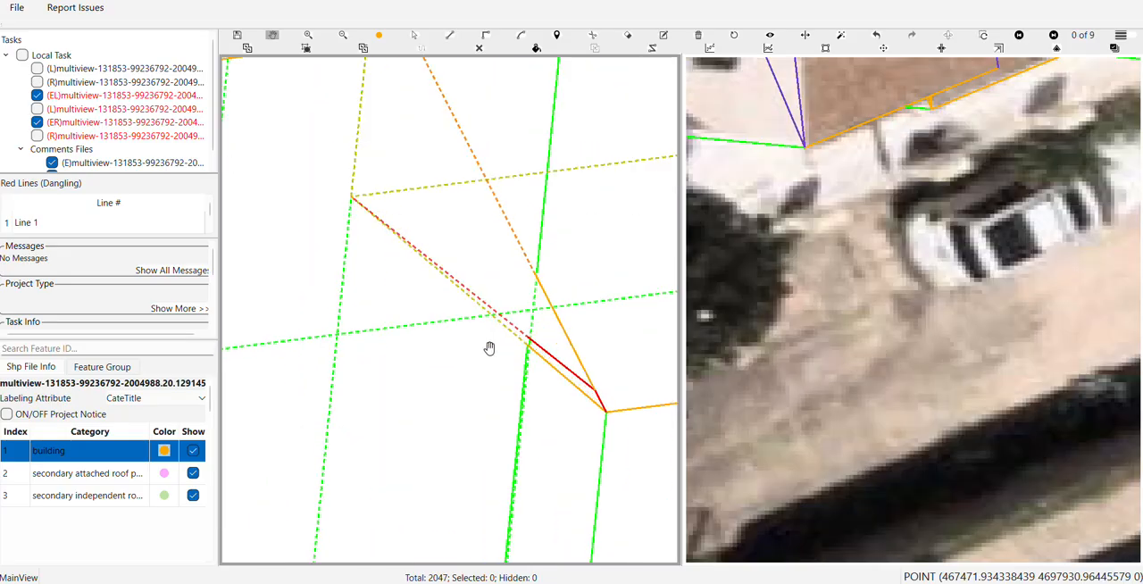
pyautogui.scroll(1, 489, 348)
pyautogui.moveTo(527, 379); pyautogui.dragTo(390, 230)
pyautogui.press('s')
pyautogui.click(427, 186)
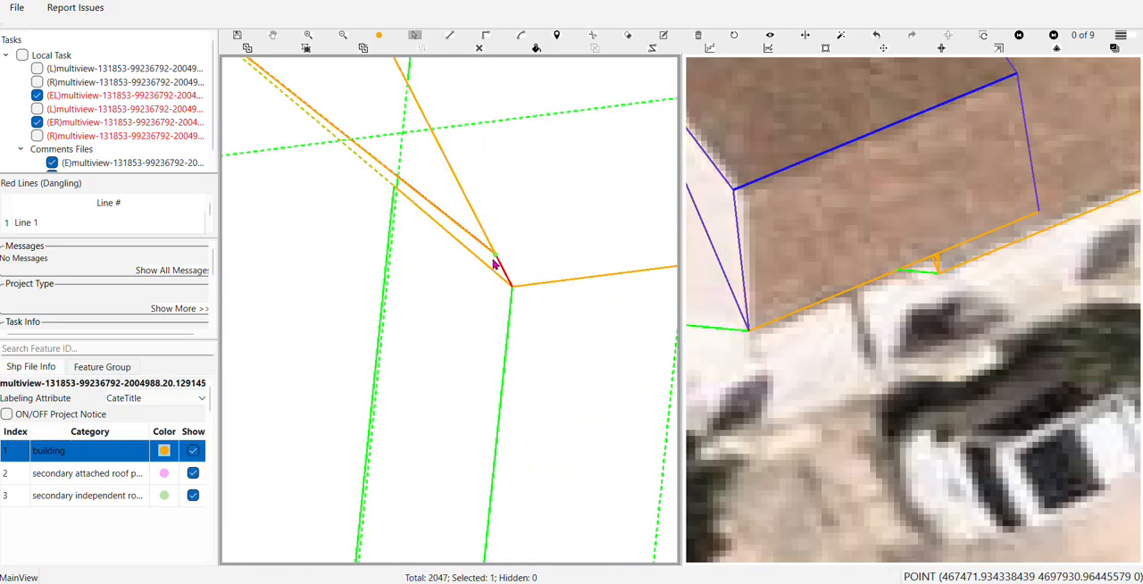
pyautogui.moveTo(496, 258); pyautogui.dragTo(512, 289)
pyautogui.press('h')
pyautogui.scroll(-3, 516, 301)
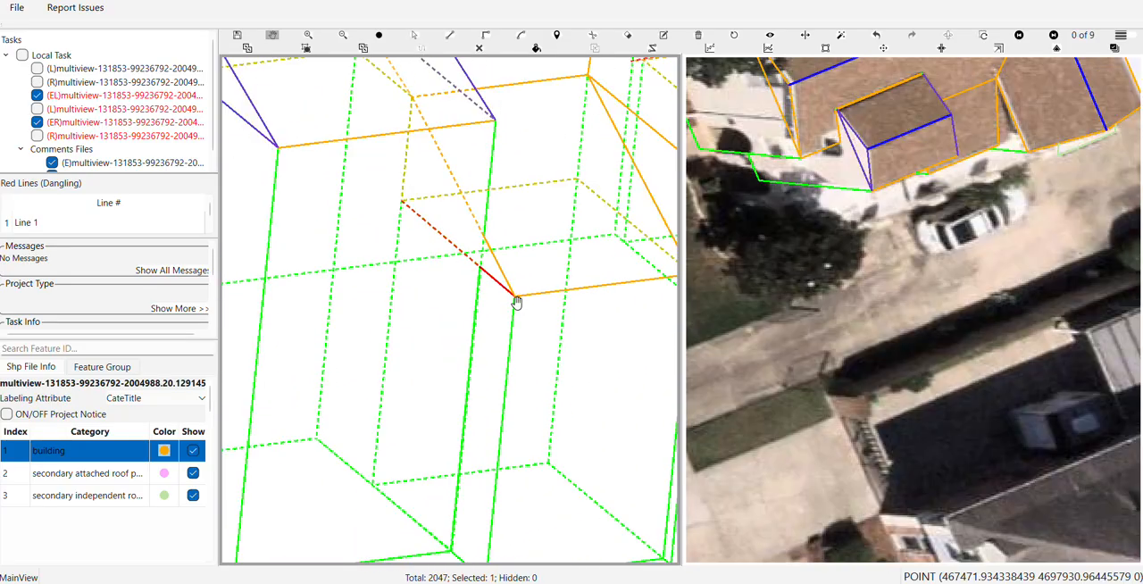
# Resolve the dangling red edge along the lower roof's side, between its lower back corner and front corner
pyautogui.scroll(3, 516, 303)
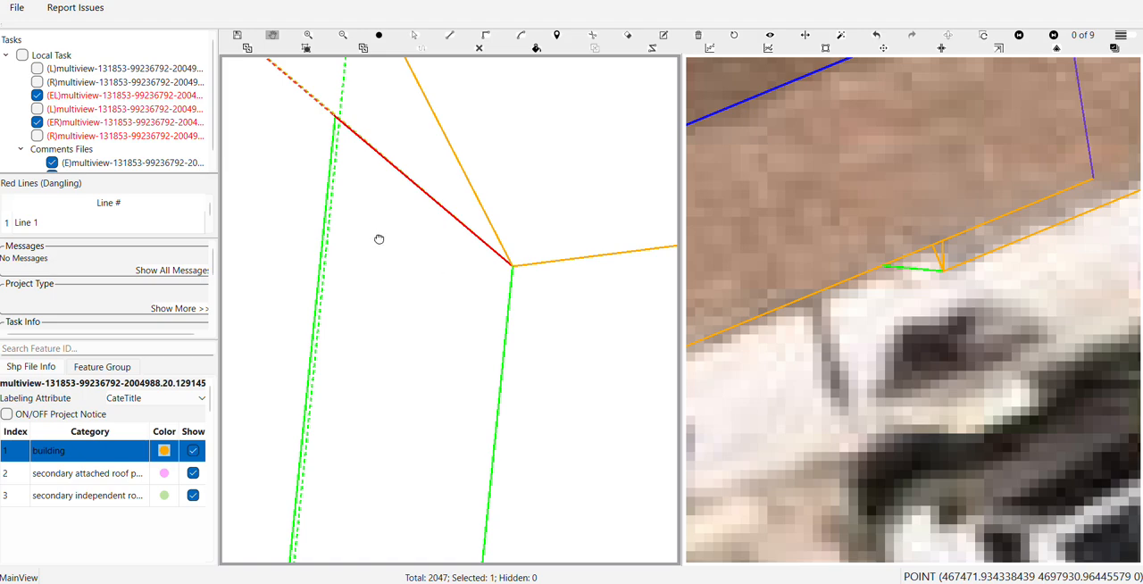
pyautogui.moveTo(378, 240); pyautogui.dragTo(453, 321)
pyautogui.scroll(2, 453, 321)
pyautogui.press('s')
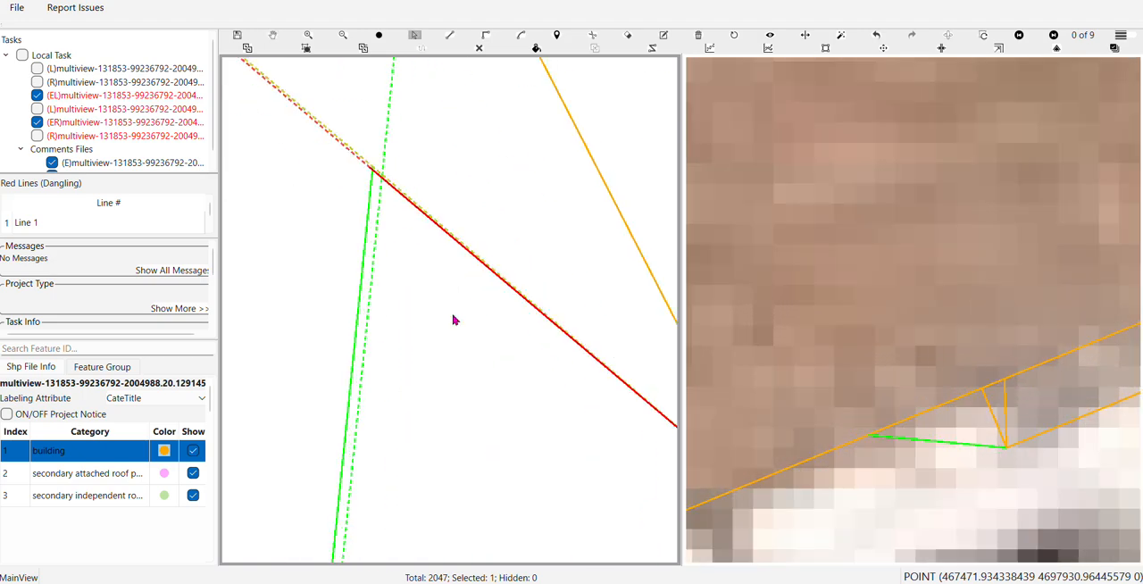
pyautogui.click(451, 377)
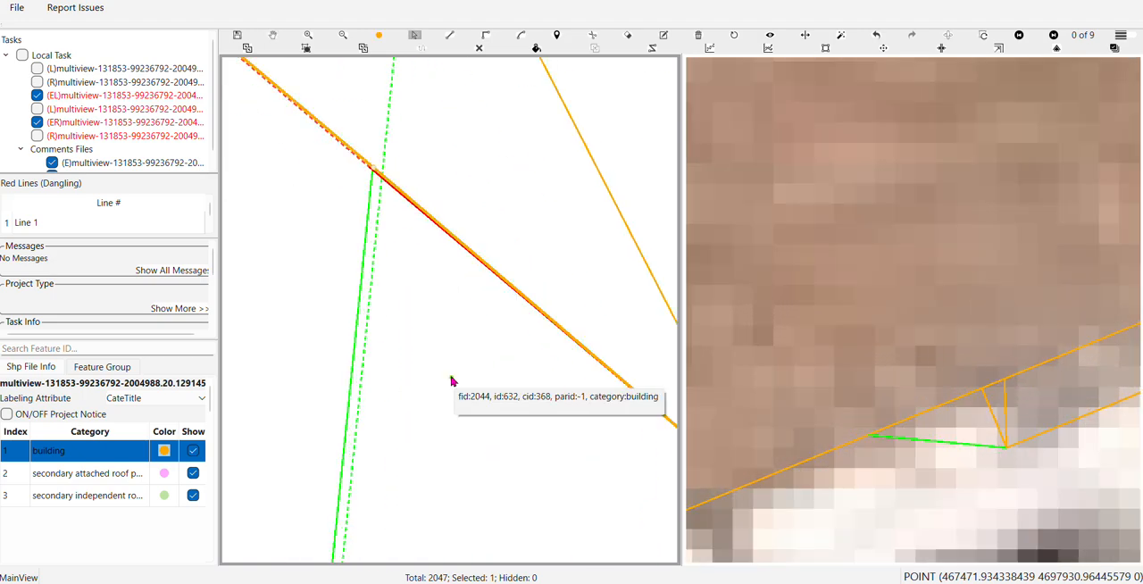
pyautogui.press('Escape')
pyautogui.scroll(-3, 410, 313)
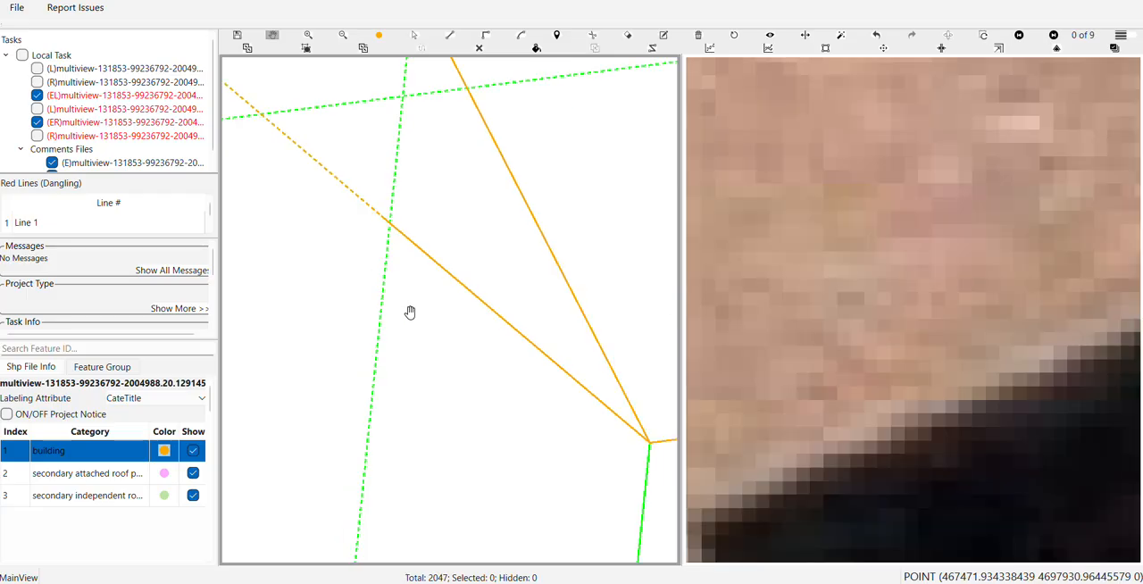
pyautogui.scroll(-4, 395, 254)
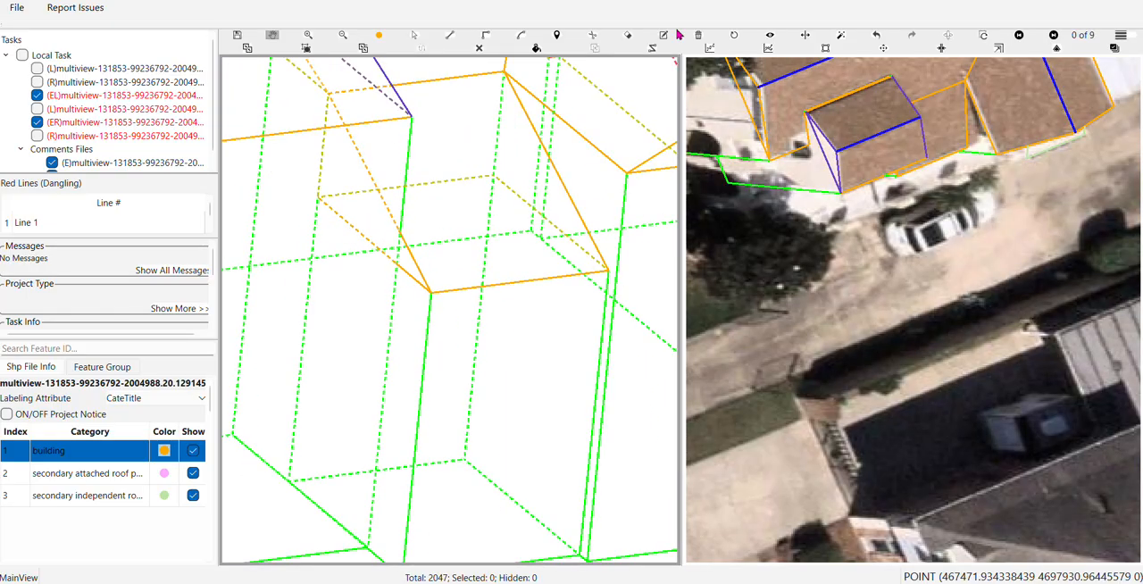
# Restore the aerial image view and inspect the sloped lower roof together with the neighbouring projections and walls
pyautogui.click(734, 36)
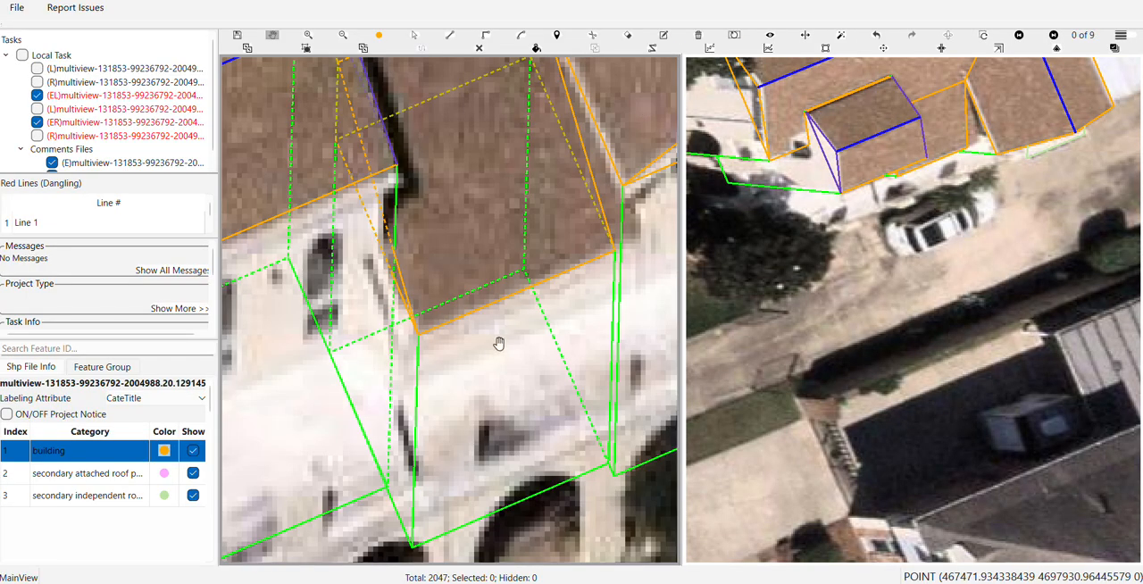
pyautogui.scroll(4, 497, 346)
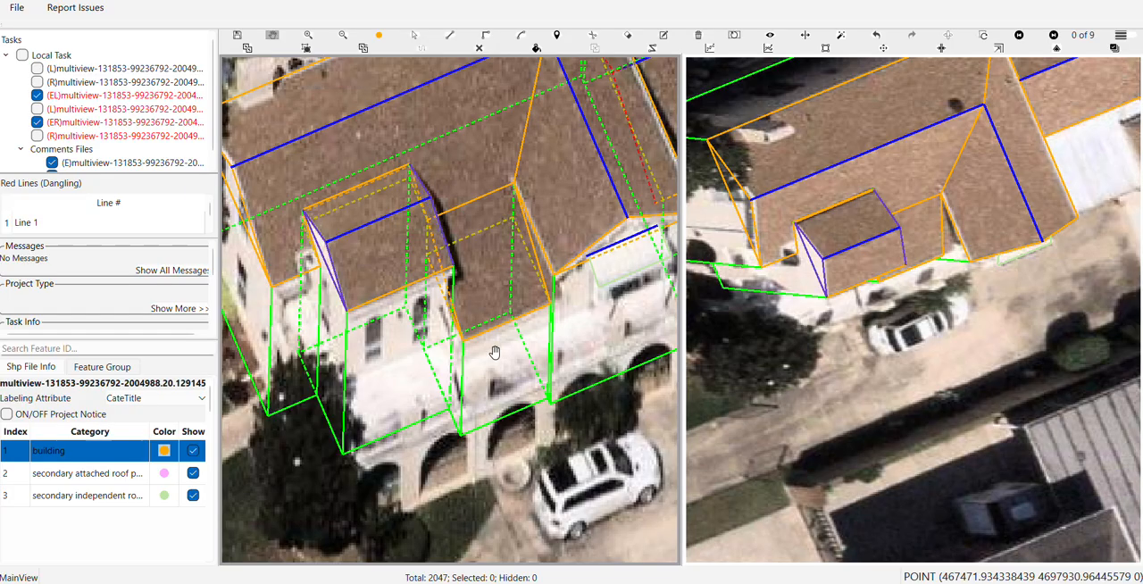
pyautogui.moveTo(495, 353); pyautogui.dragTo(513, 286)
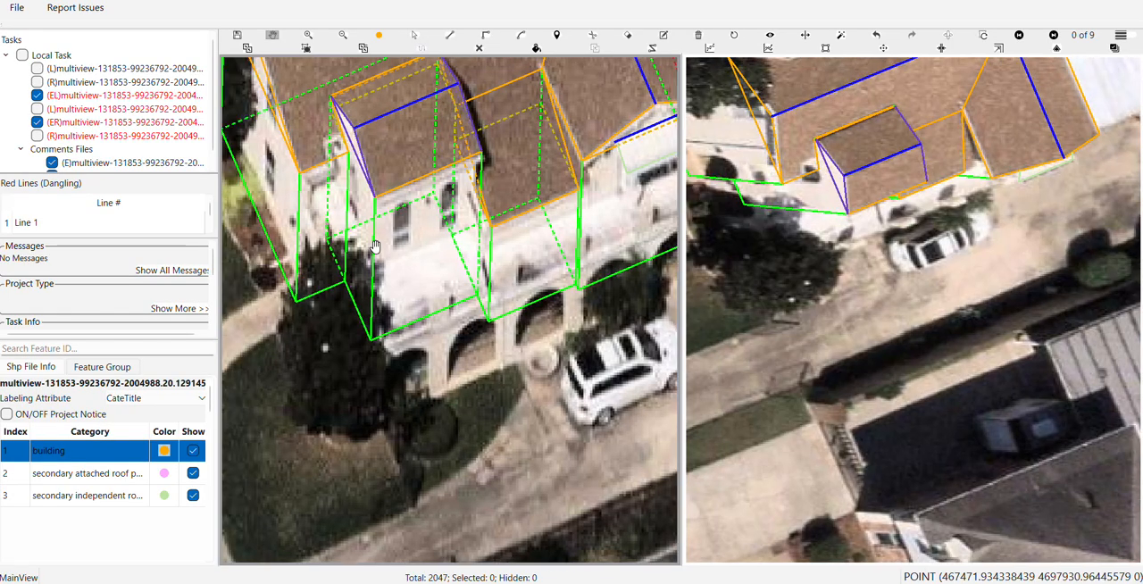
# Start outlining the arcaded lower front part, tracing along the house's stepped front walls from the side wall edge to the far end
pyautogui.press('z')
pyautogui.click(350, 208)
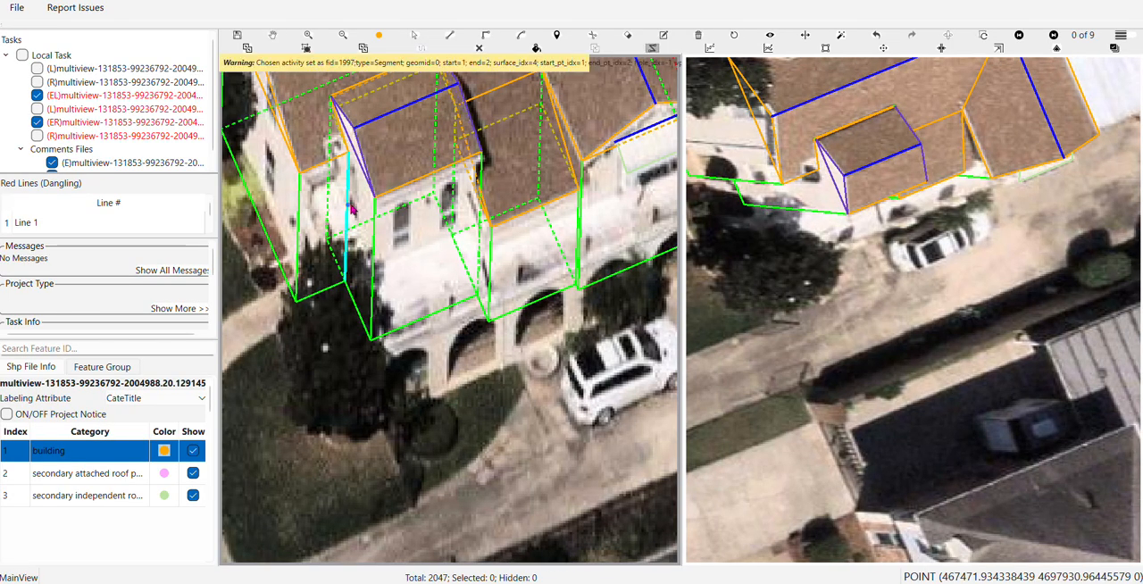
pyautogui.click(350, 207)
pyautogui.scroll(-1, 381, 262)
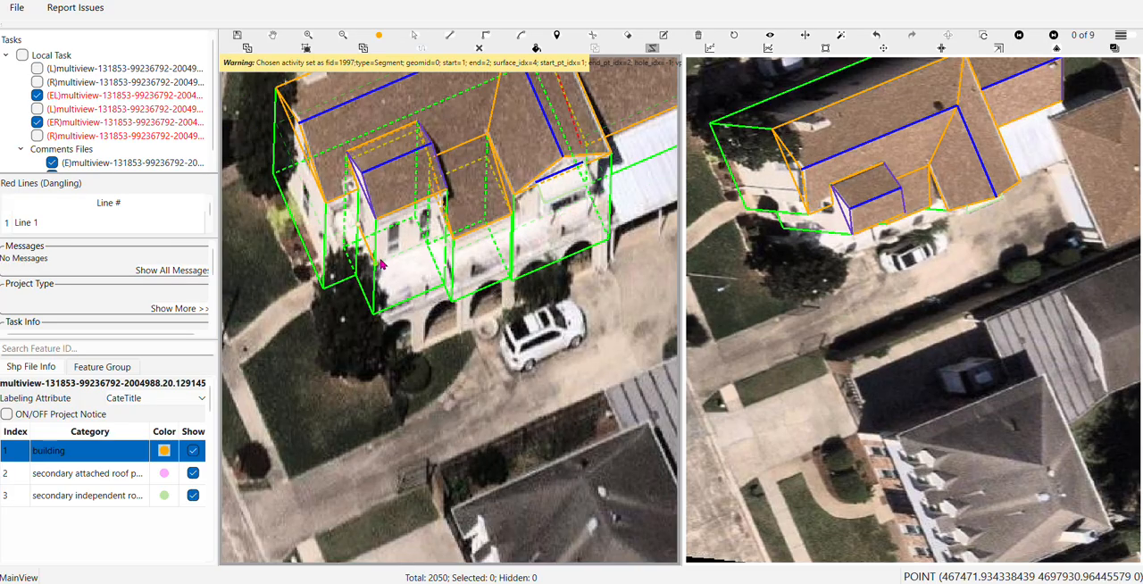
pyautogui.scroll(1, 410, 308)
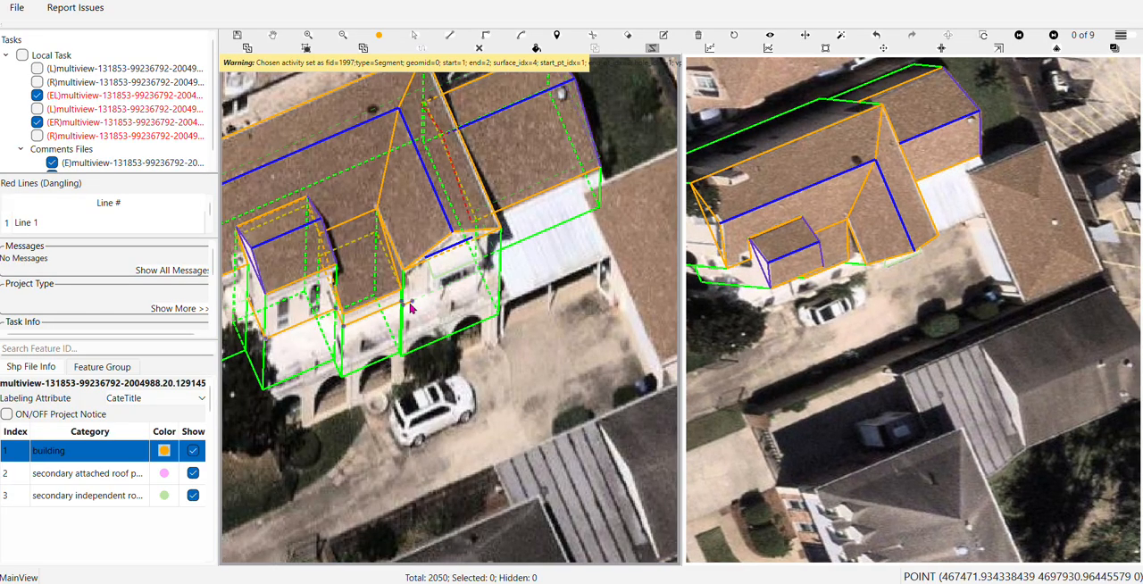
pyautogui.scroll(-1, 411, 308)
pyautogui.scroll(1, 412, 306)
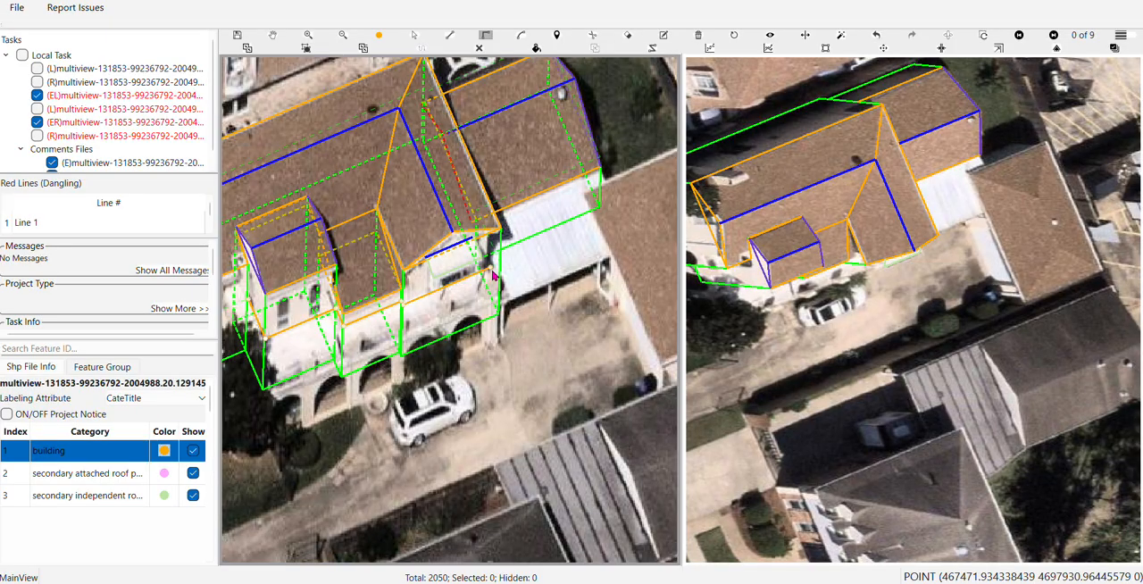
pyautogui.scroll(-2, 506, 346)
pyautogui.scroll(1, 509, 423)
# Continue the outline in front of the arcade with a stepped corner and close it on the house's side wall to create the building
pyautogui.scroll(5, 509, 423)
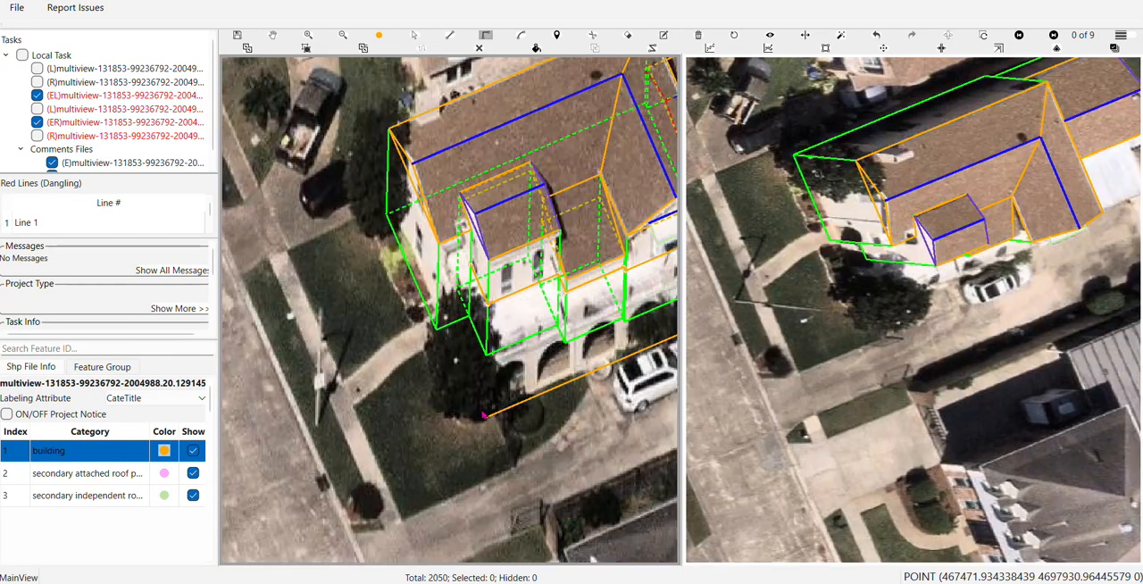
pyautogui.scroll(-3, 423, 311)
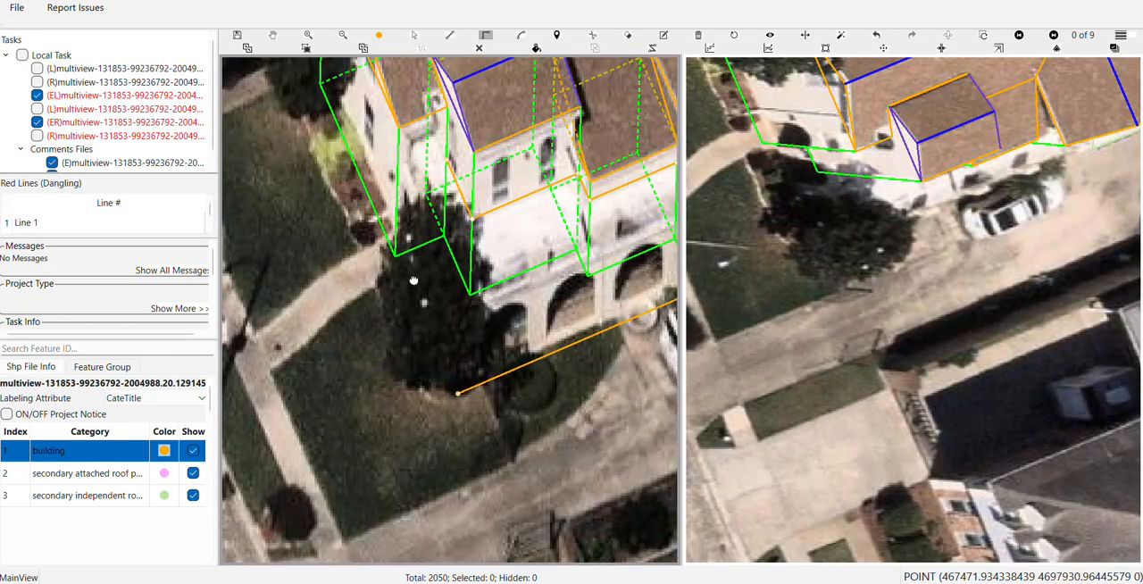
pyautogui.click(418, 388)
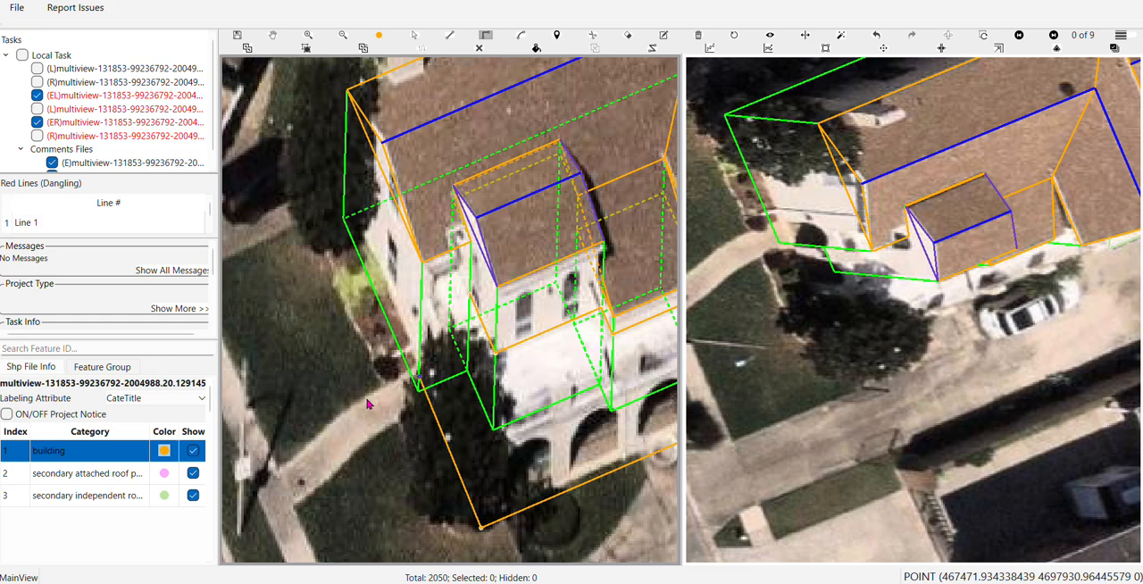
pyautogui.click(451, 460)
pyautogui.click(386, 486)
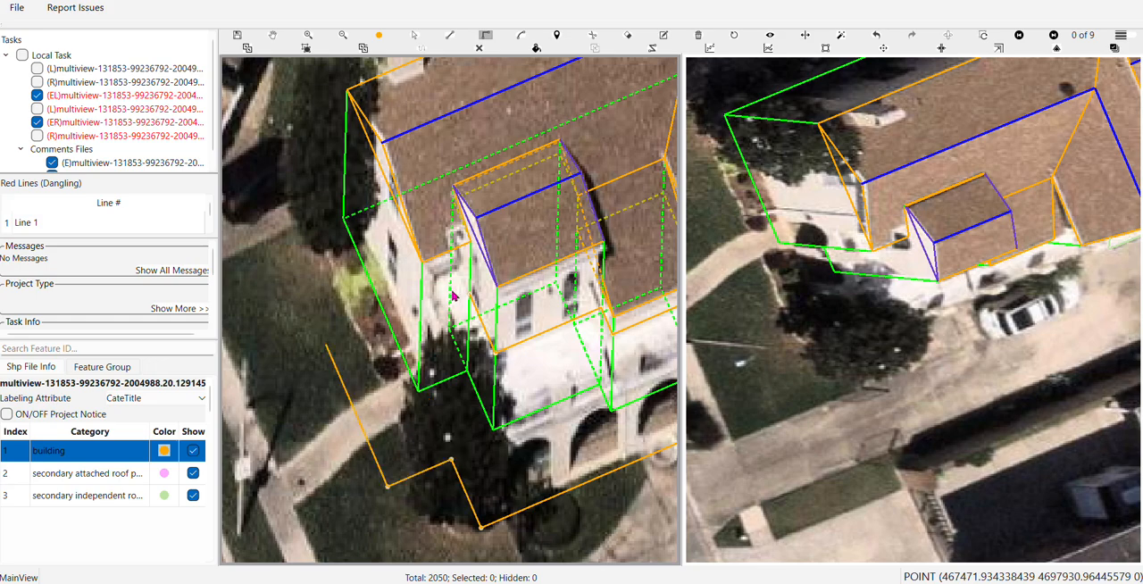
pyautogui.click(436, 282)
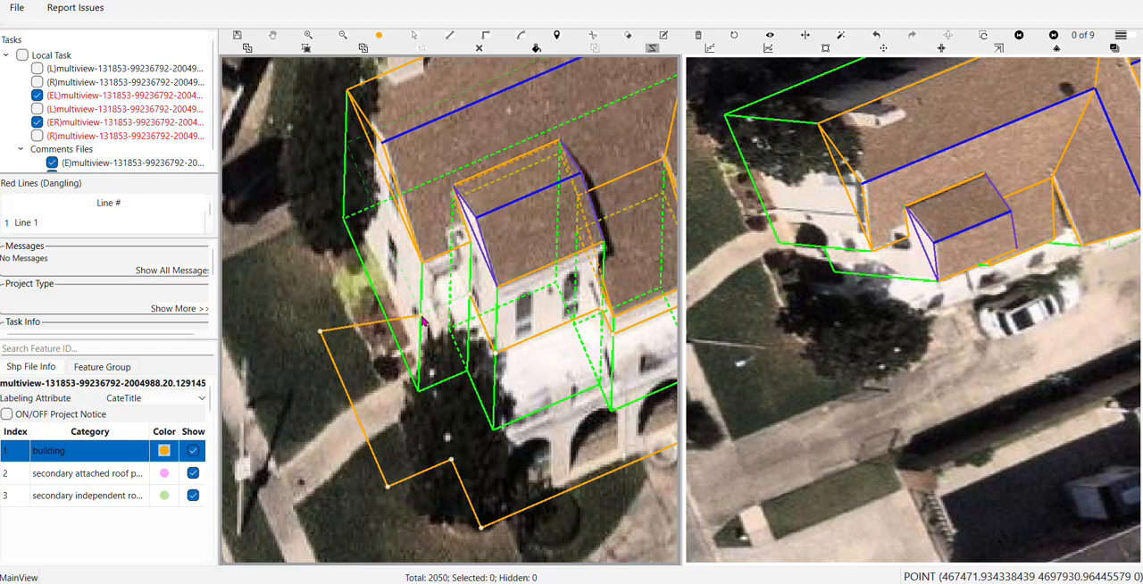
pyautogui.rightClick(424, 321)
pyautogui.press('Escape')
pyautogui.scroll(-1, 446, 389)
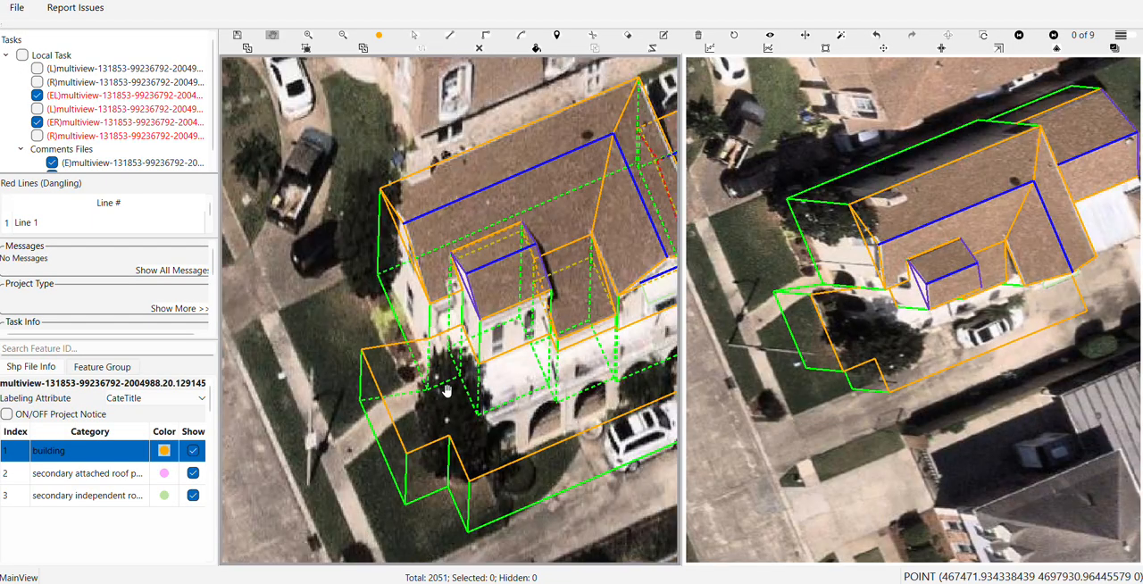
# Move the new part's outer side edge inward to line up with the house's wall corner
pyautogui.scroll(3, 447, 389)
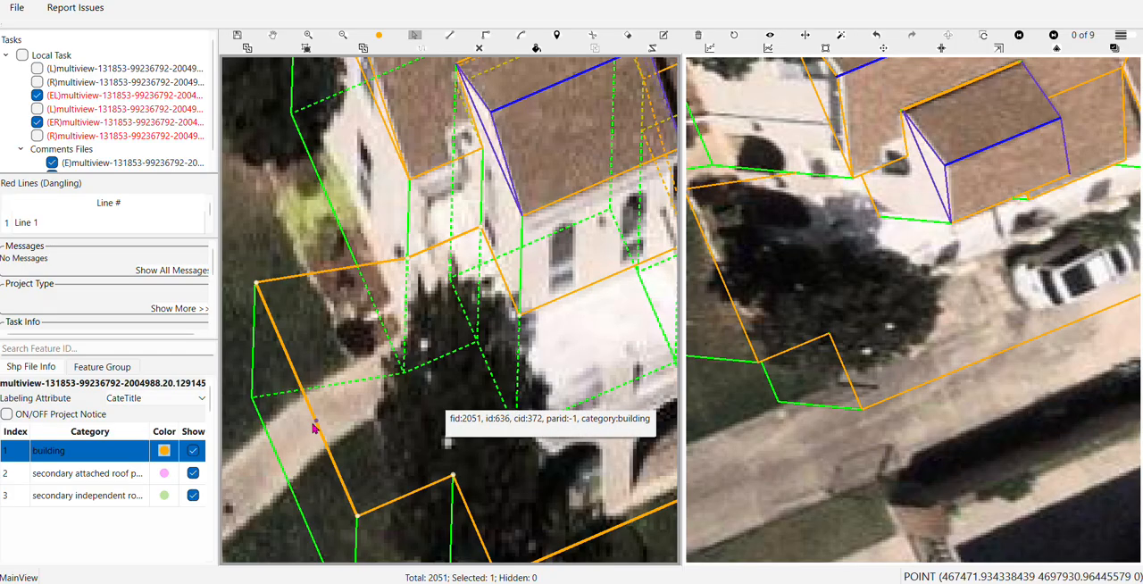
pyautogui.click(323, 428)
pyautogui.moveTo(323, 429); pyautogui.dragTo(469, 413)
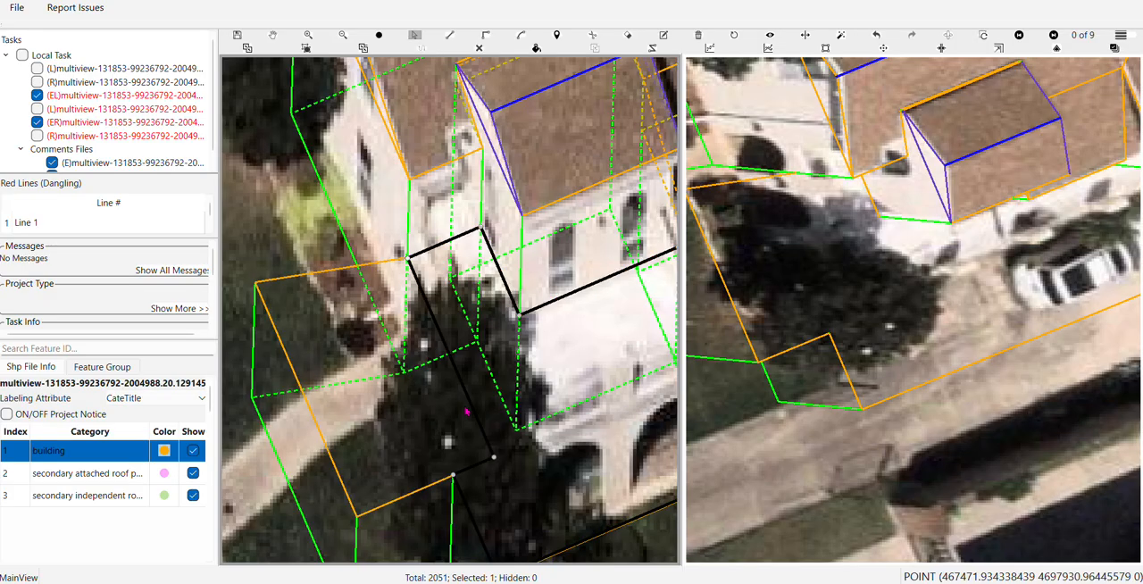
pyautogui.moveTo(506, 508); pyautogui.dragTo(372, 365)
# Straighten the stepped front corner of the new part and move its front edge back onto the arcade's front
pyautogui.press('s')
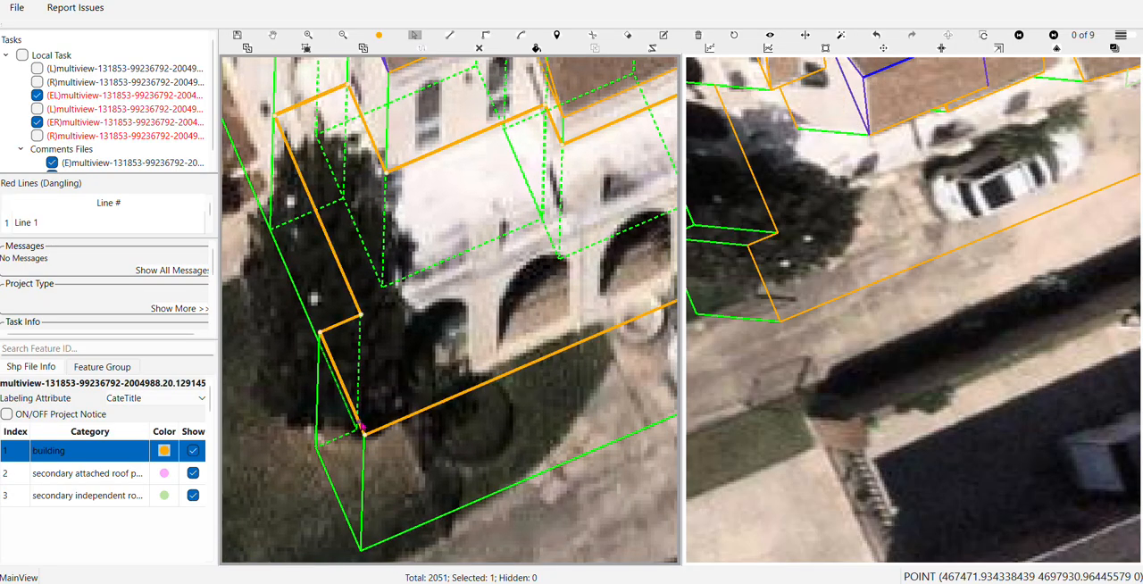
pyautogui.moveTo(357, 420); pyautogui.dragTo(398, 407)
pyautogui.moveTo(555, 358); pyautogui.dragTo(429, 341)
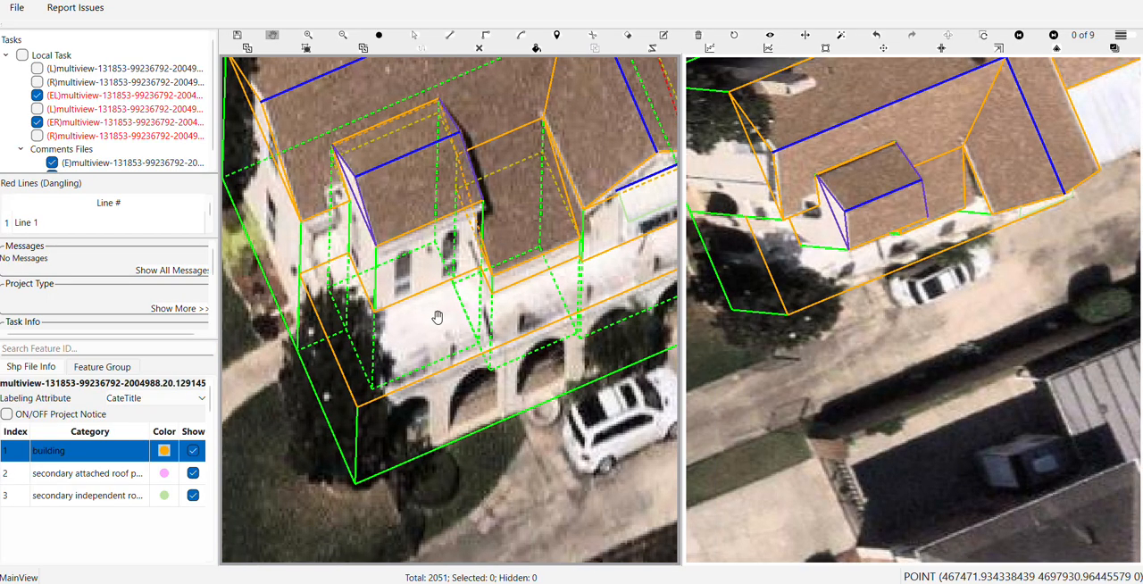
# Shift the side edge of the arcaded part inward to the end of the arched front wall
pyautogui.scroll(2, 359, 362)
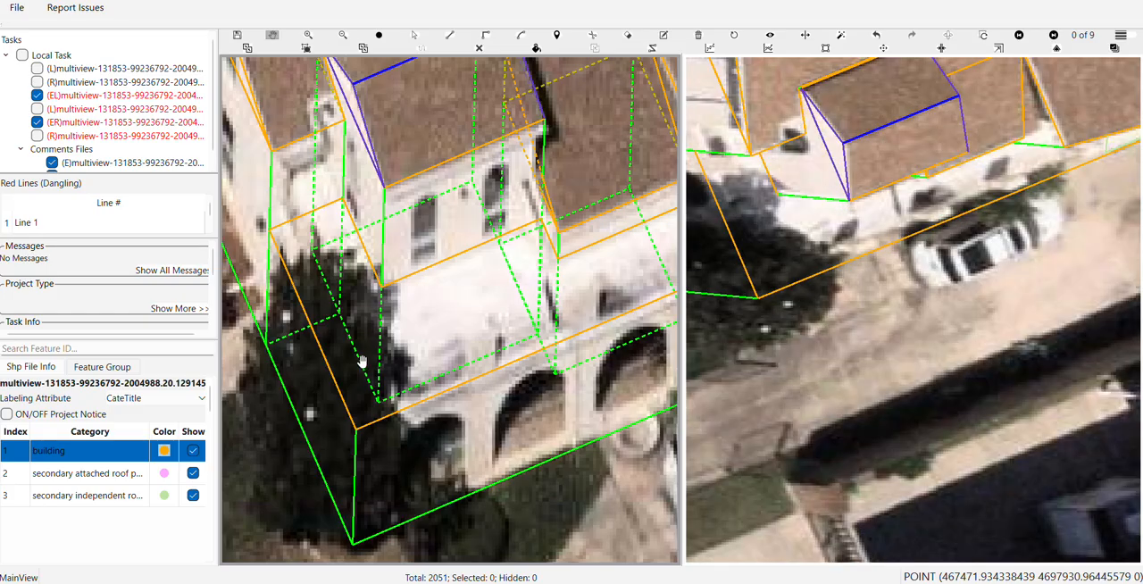
pyautogui.click(342, 396)
pyautogui.moveTo(342, 396); pyautogui.dragTo(366, 390)
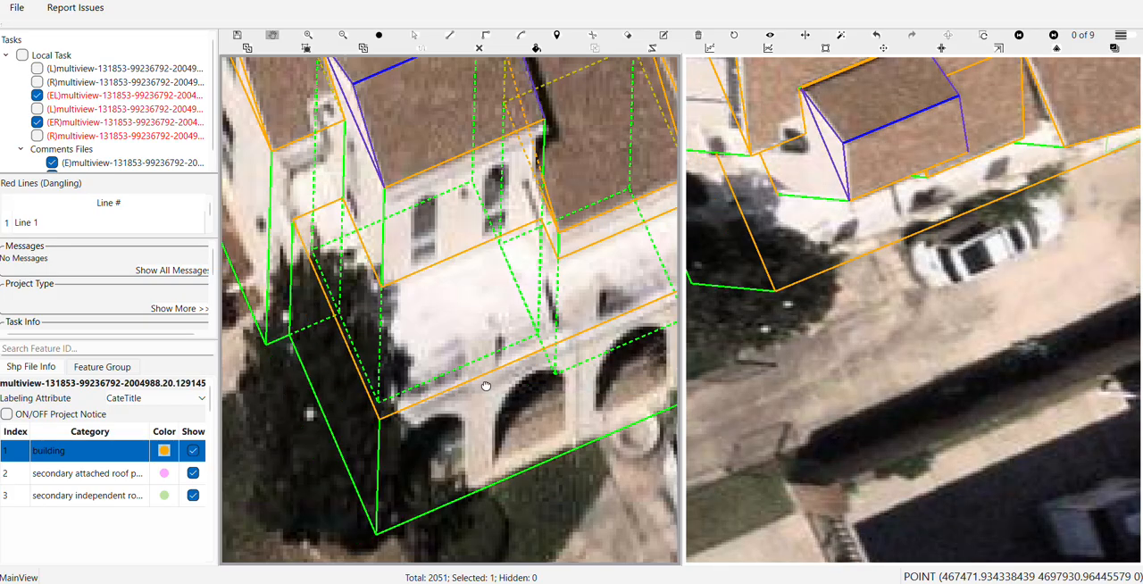
pyautogui.scroll(-2, 451, 385)
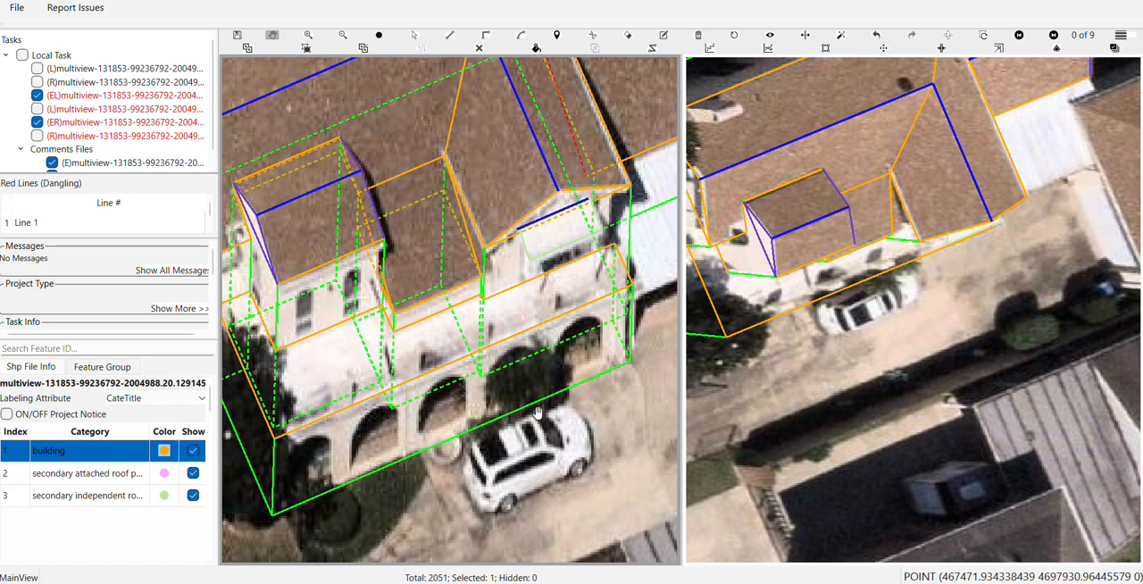
pyautogui.moveTo(560, 394); pyautogui.dragTo(573, 338)
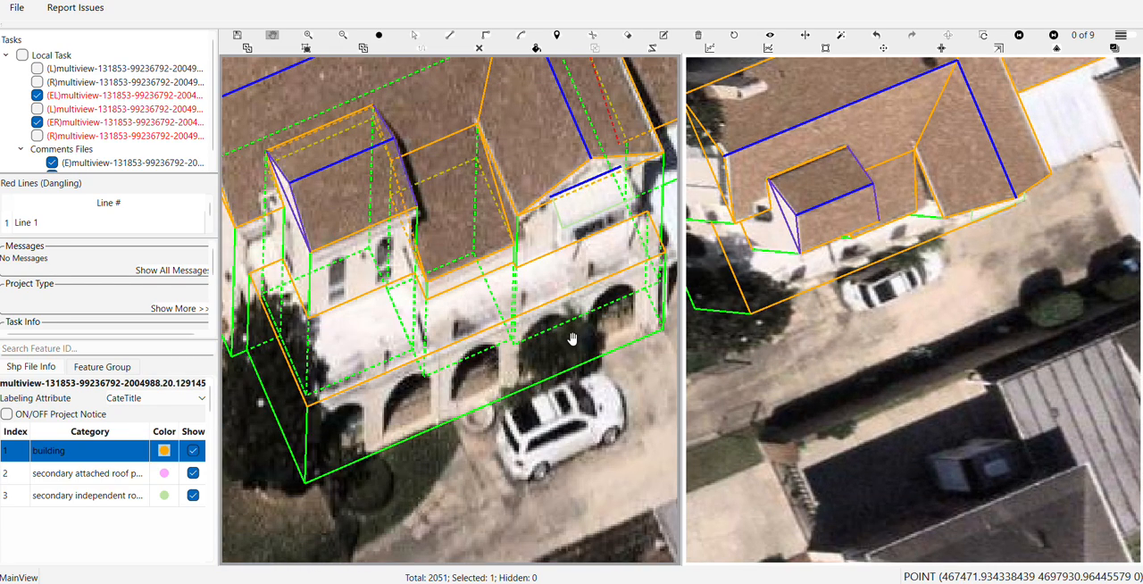
pyautogui.press('Escape')
# Draw a rectangular building outline around the separate brown roof beyond the white carport
pyautogui.moveTo(591, 269); pyautogui.dragTo(241, 451)
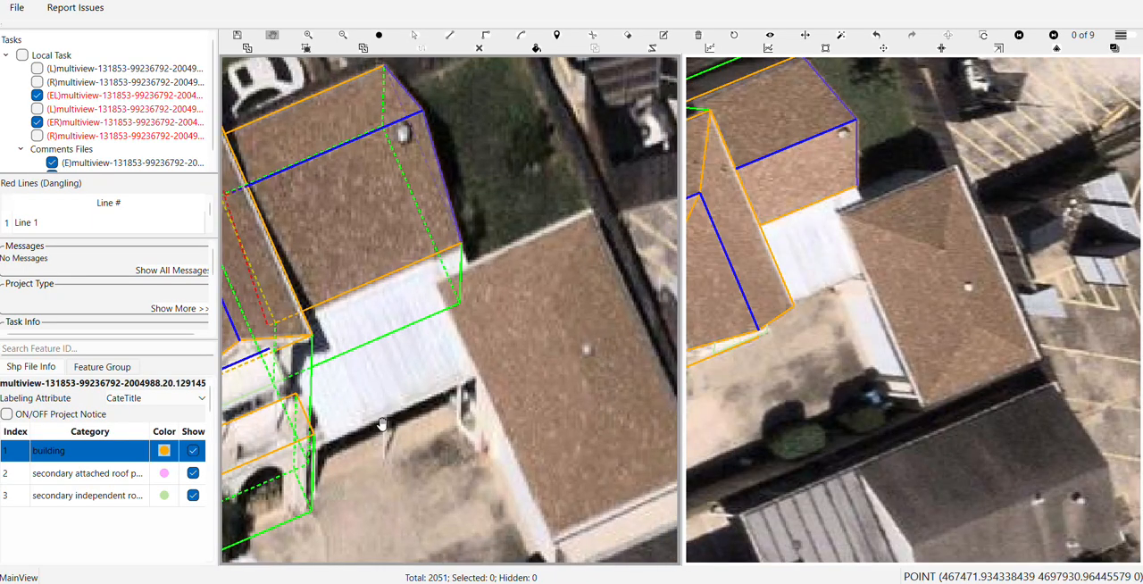
pyautogui.scroll(2, 450, 300)
pyautogui.moveTo(454, 297); pyautogui.dragTo(366, 203)
pyautogui.scroll(-2, 367, 208)
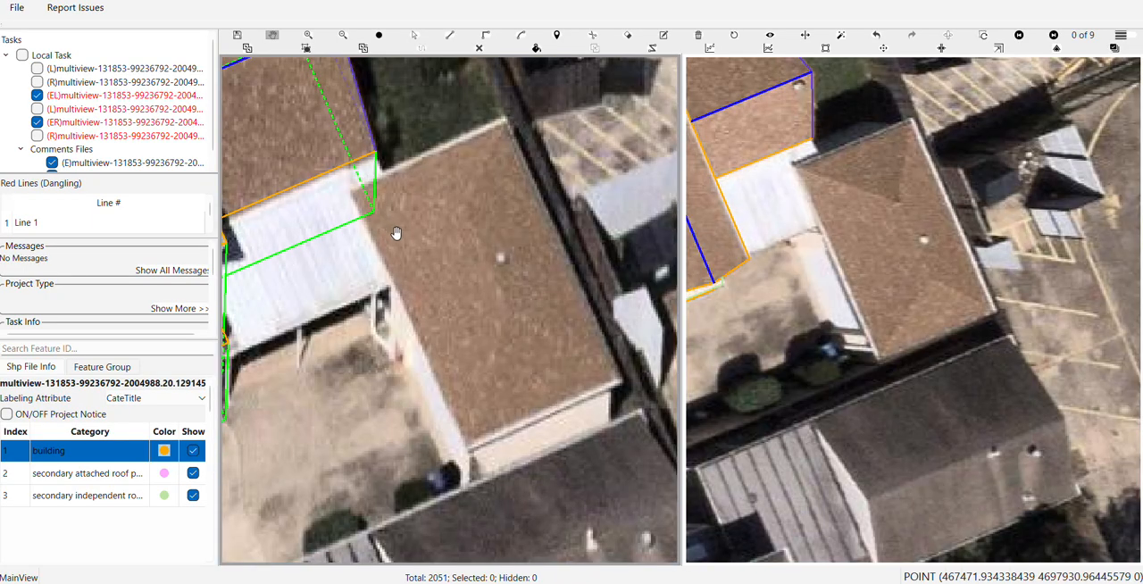
pyautogui.moveTo(507, 268); pyautogui.dragTo(482, 275)
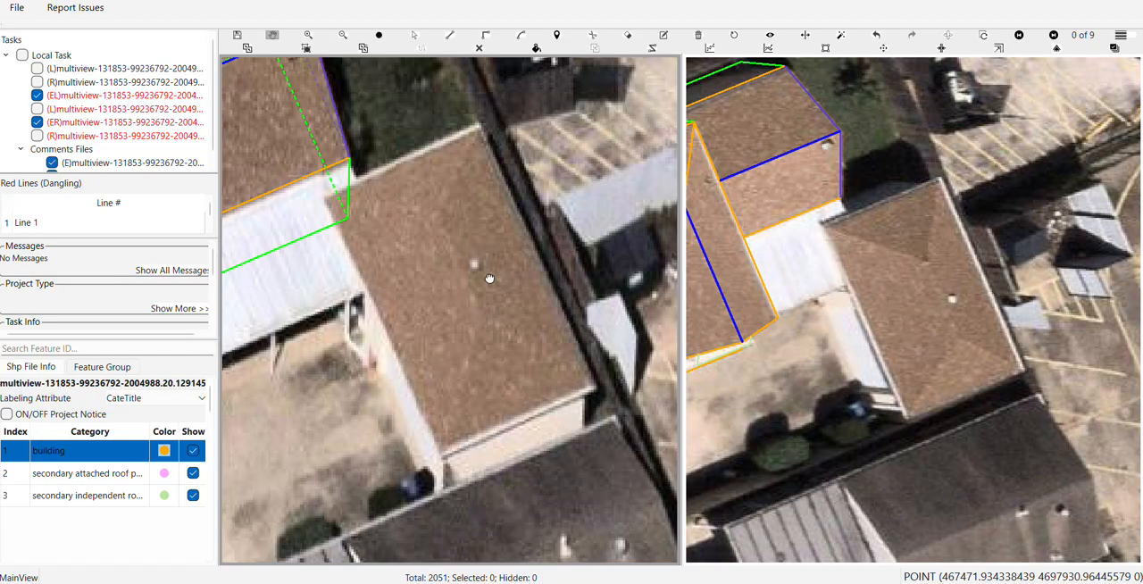
pyautogui.moveTo(489, 279); pyautogui.dragTo(516, 281)
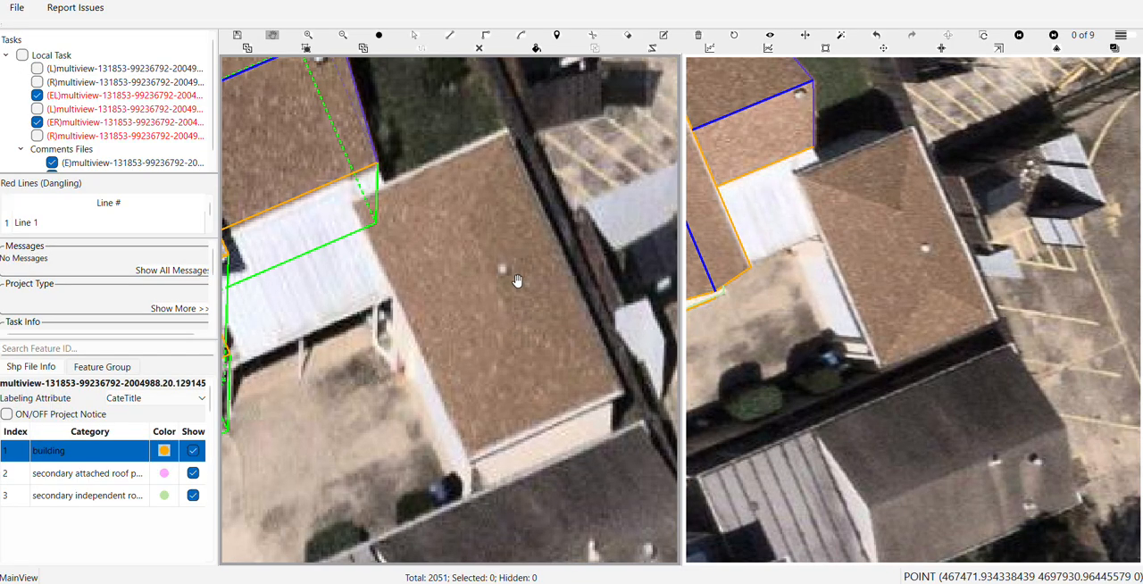
pyautogui.press('r')
pyautogui.click(509, 132)
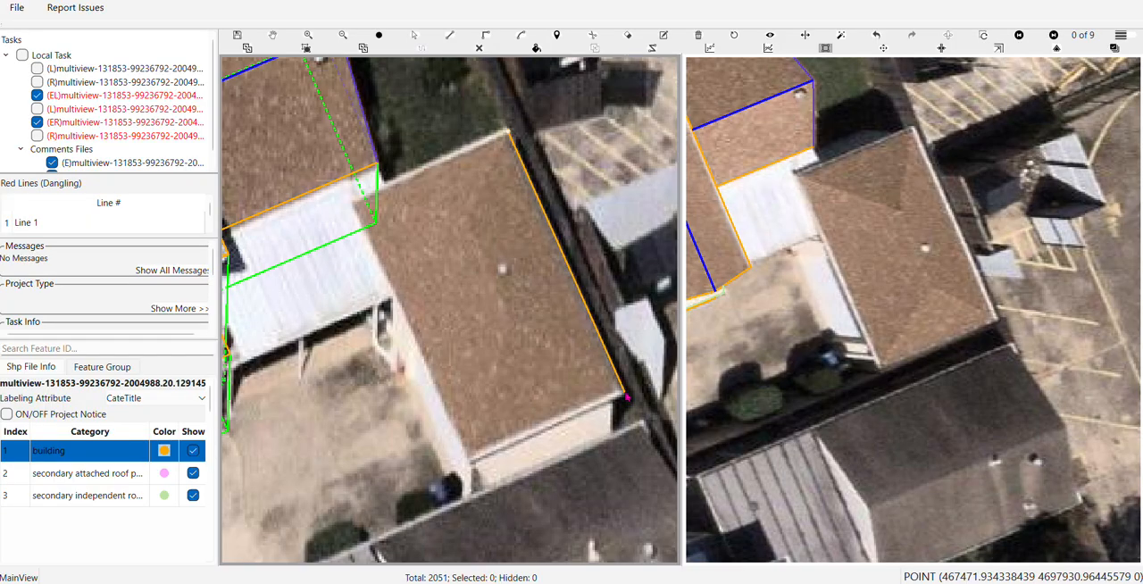
pyautogui.click(622, 393)
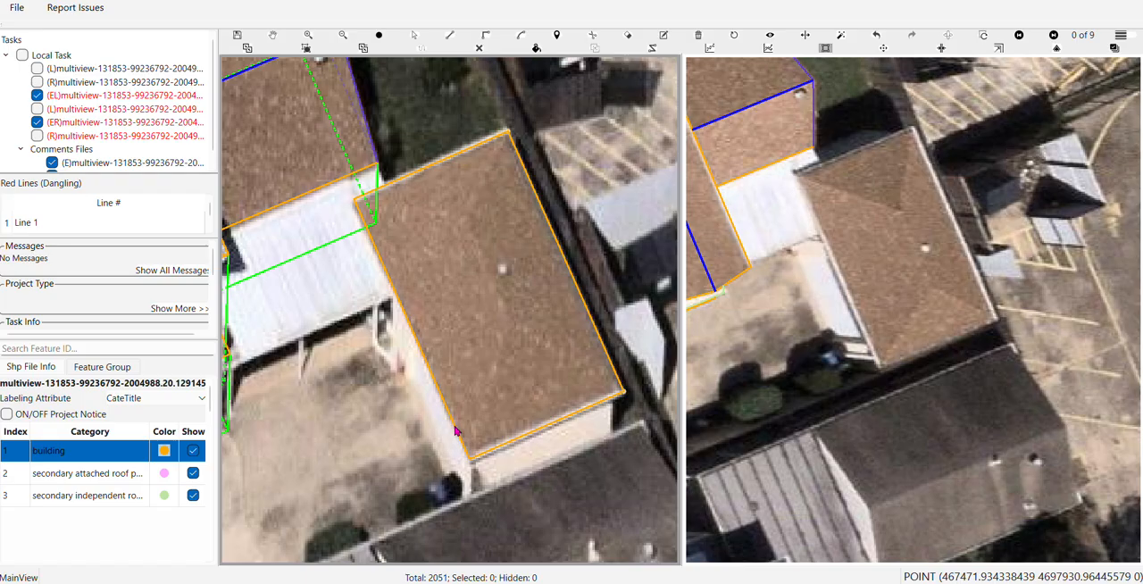
pyautogui.click(456, 432)
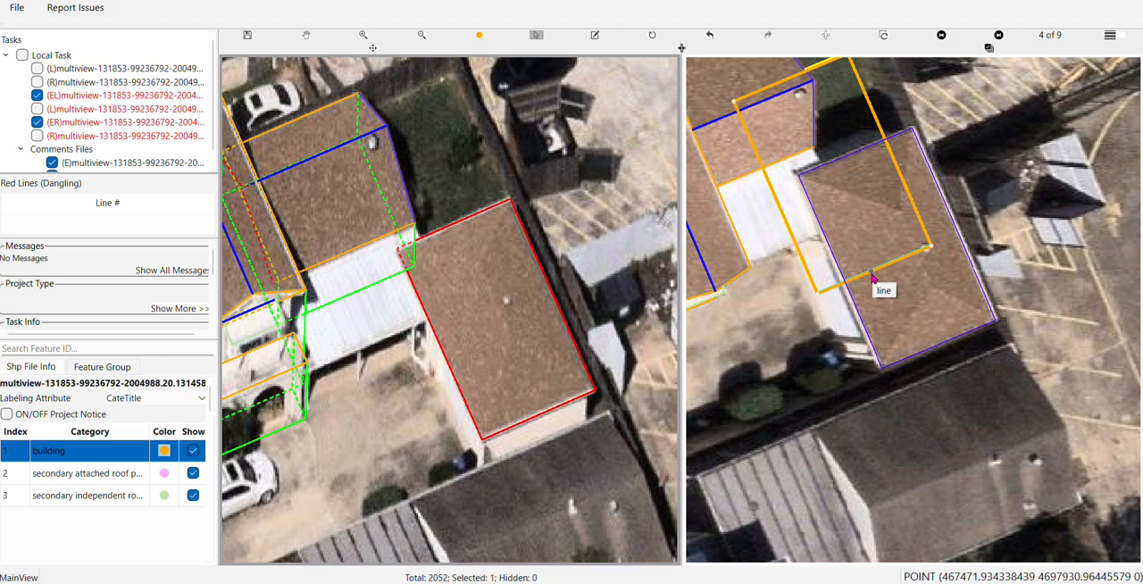
# Align the rectangle with the same roof in the second image view and extend its walls down to the ground
pyautogui.click(871, 278)
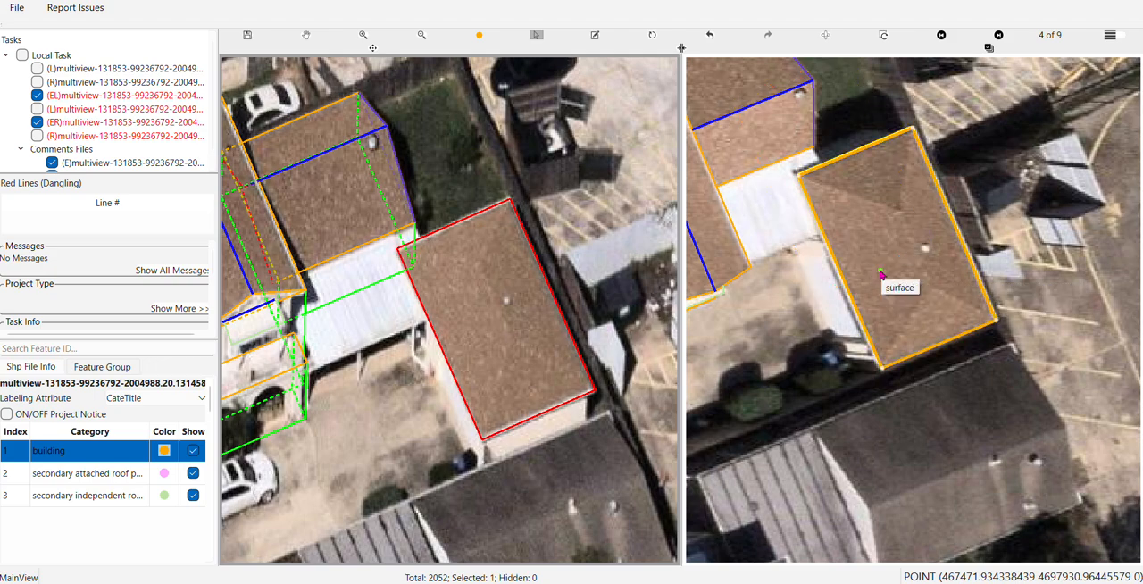
pyautogui.click(855, 268)
pyautogui.click(843, 260)
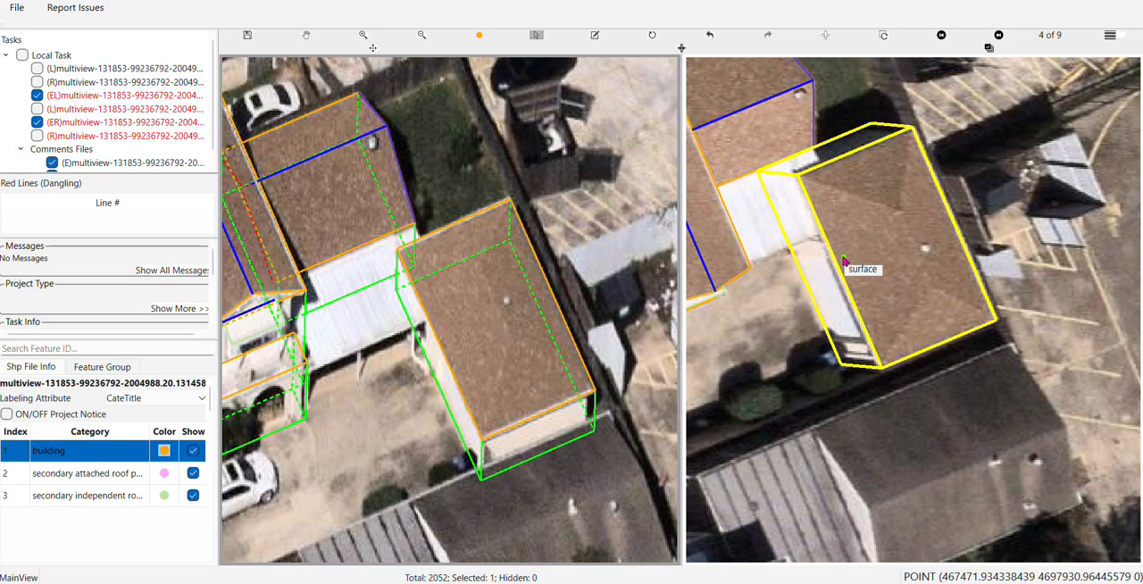
pyautogui.press('Escape')
# Examine the new building's roof outline and hip ridges against the aerial images from other angles
pyautogui.scroll(2, 541, 299)
pyautogui.press('Right')
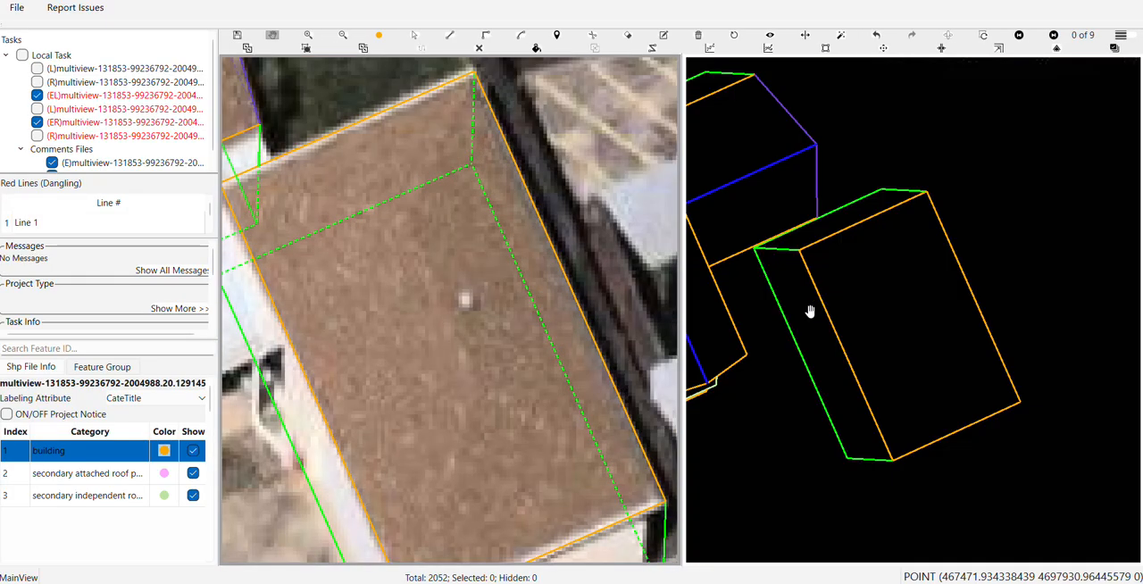
pyautogui.press('Right')
pyautogui.scroll(-2, 908, 357)
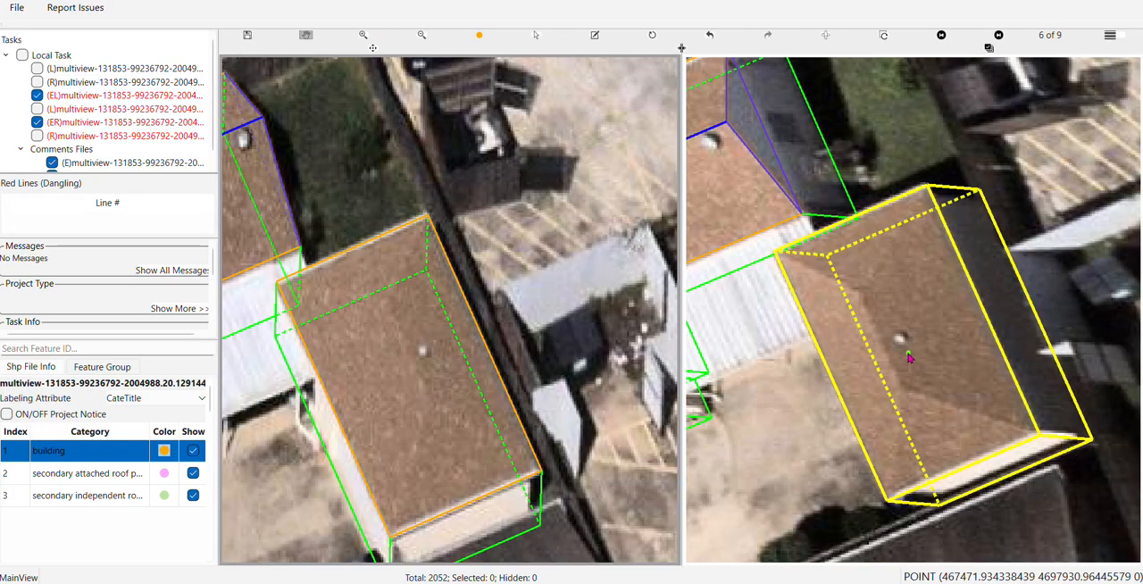
pyautogui.scroll(3, 971, 422)
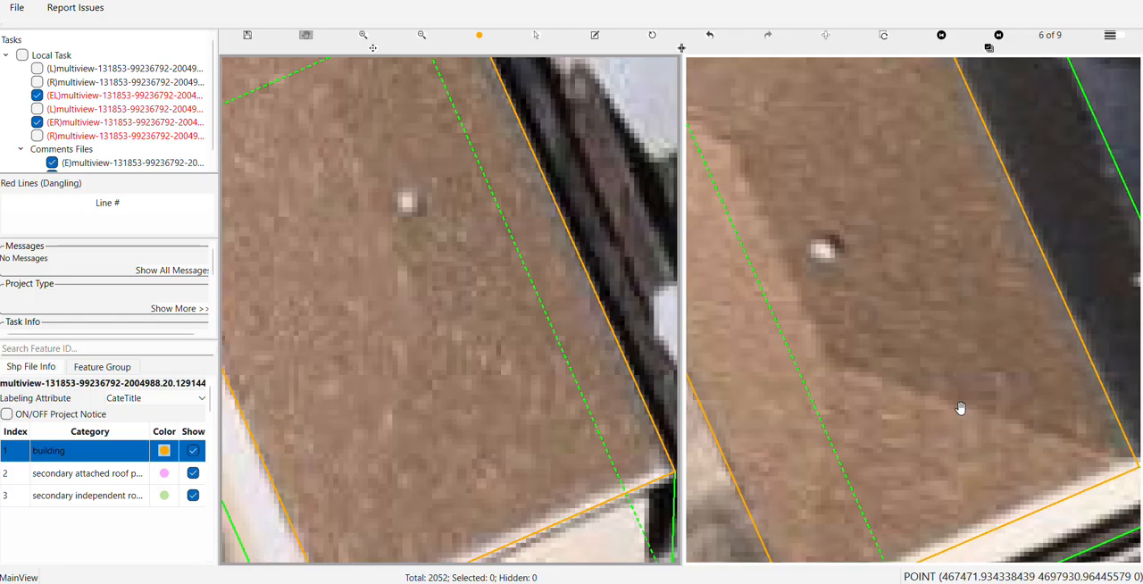
pyautogui.scroll(-3, 960, 408)
pyautogui.click(905, 309)
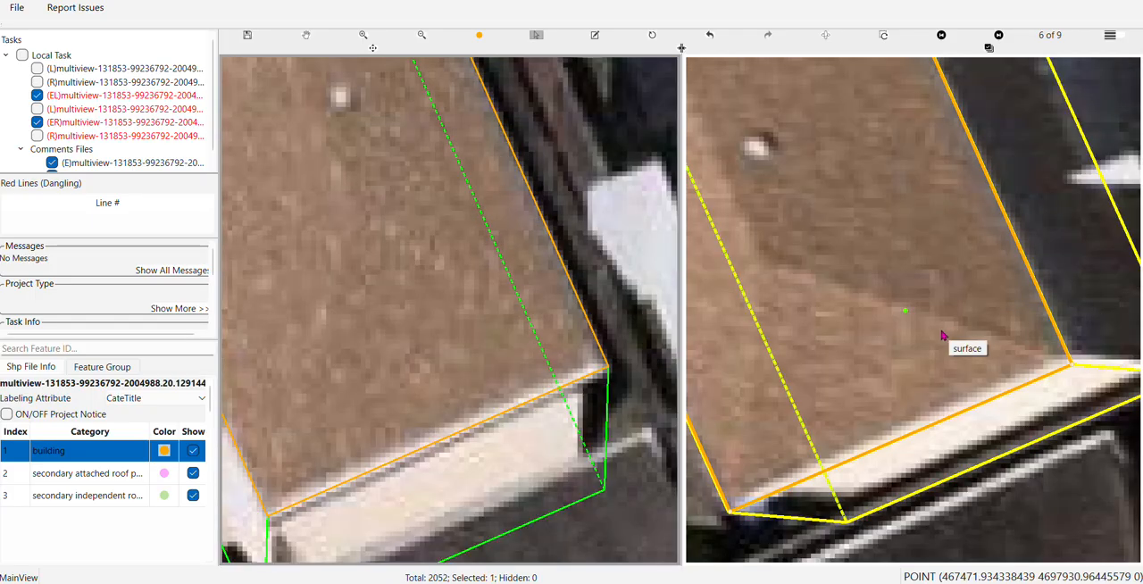
# Adjust the end edge of the separate building's roof to the eave and compare it with the other image views
pyautogui.press('Right')
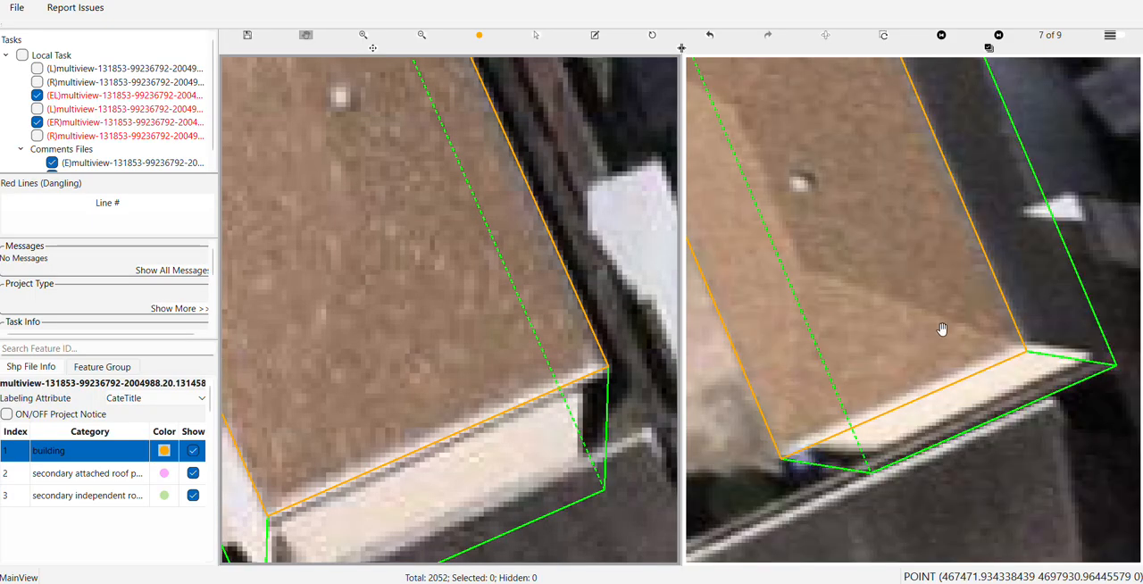
pyautogui.scroll(2, 574, 385)
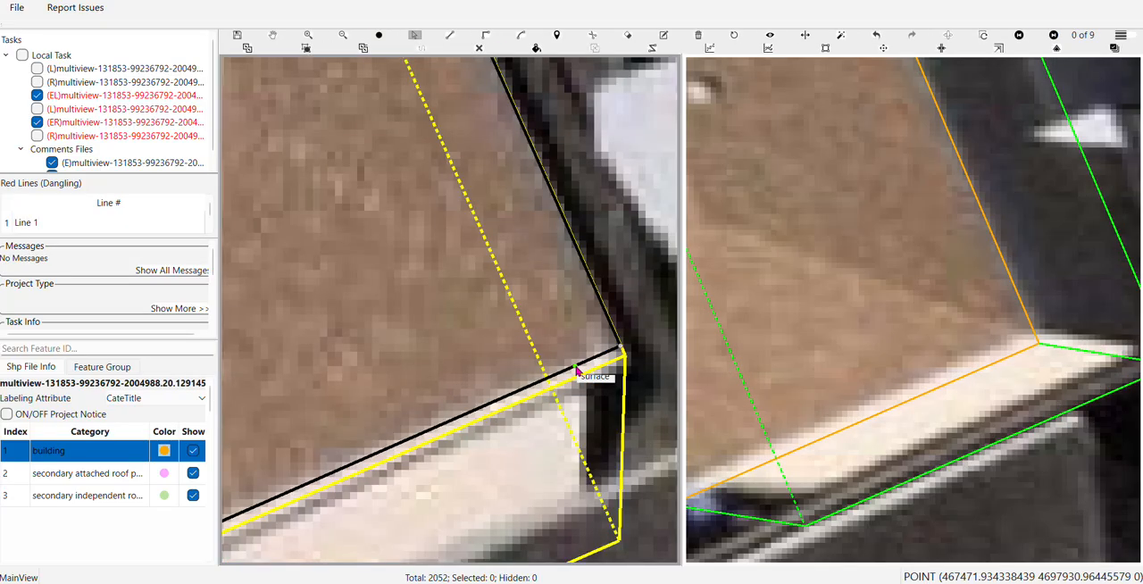
pyautogui.scroll(-2, 576, 364)
pyautogui.scroll(-2, 574, 364)
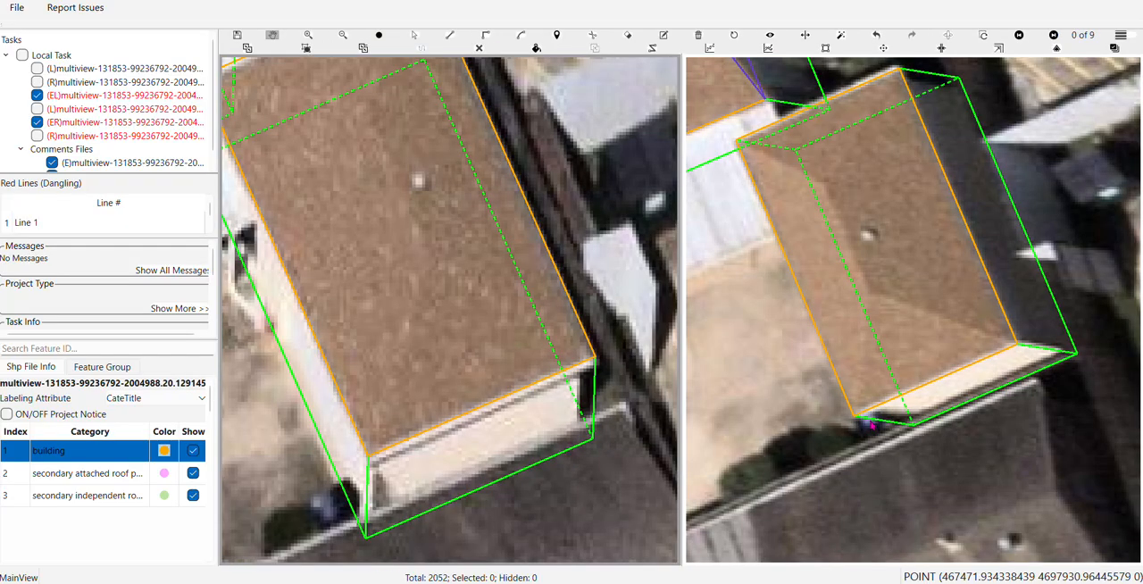
pyautogui.press('Right')
pyautogui.click(1002, 389)
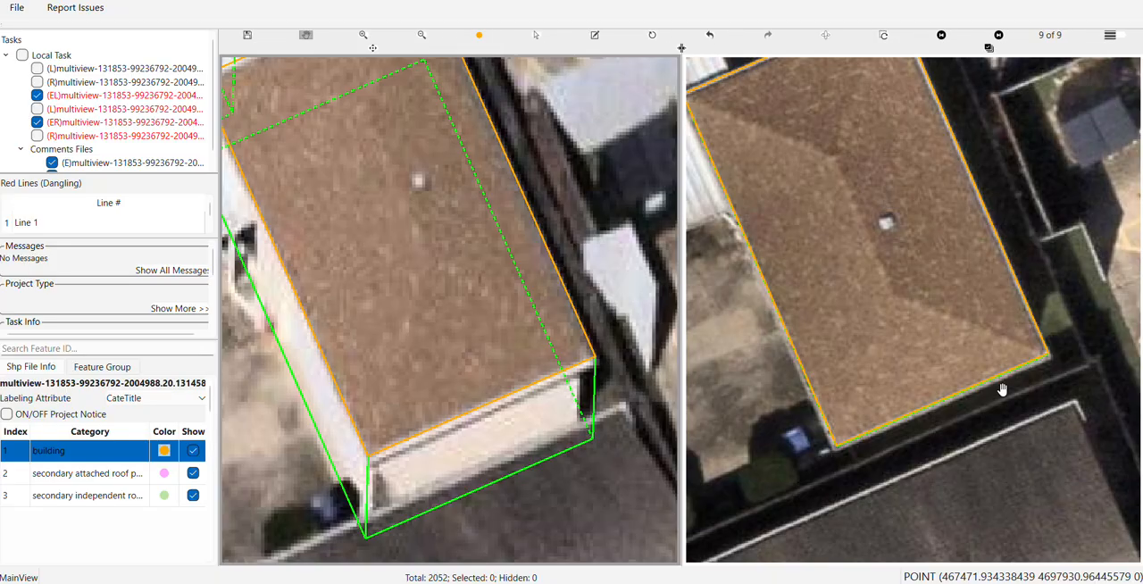
# Move the separate building's end edge beside the grass yard onto the roof's eave and check it in the other image view
pyautogui.moveTo(907, 185); pyautogui.dragTo(959, 298)
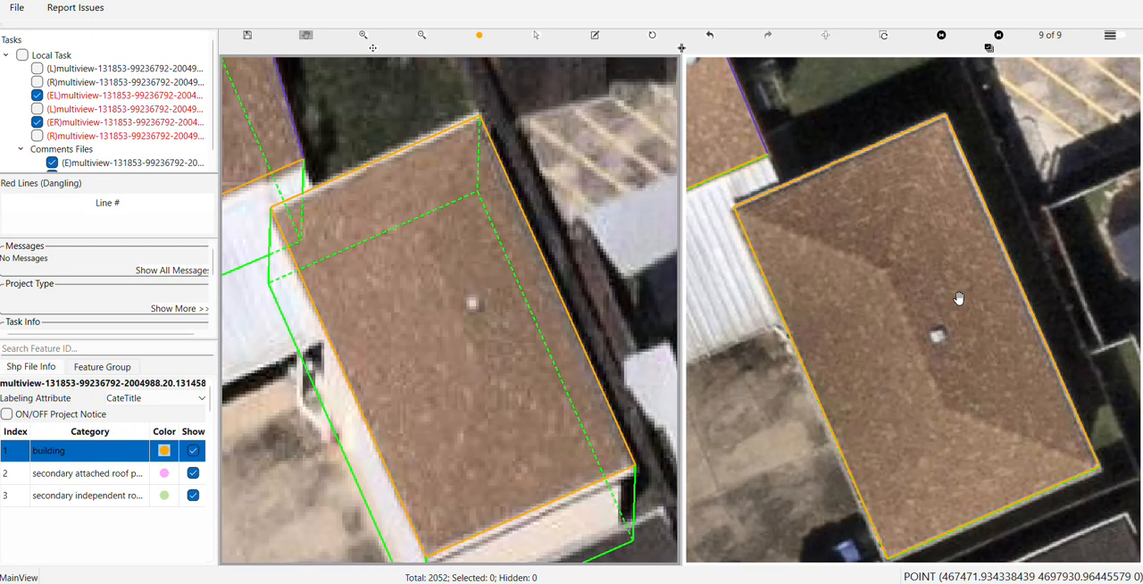
pyautogui.scroll(2, 386, 167)
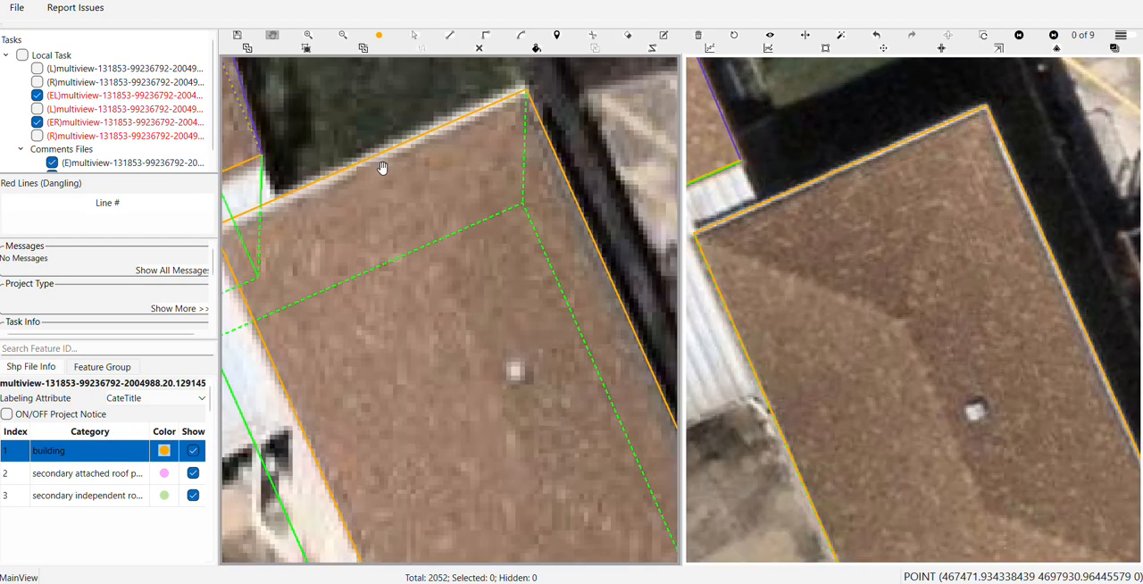
pyautogui.moveTo(383, 168); pyautogui.dragTo(549, 255)
pyautogui.press('s')
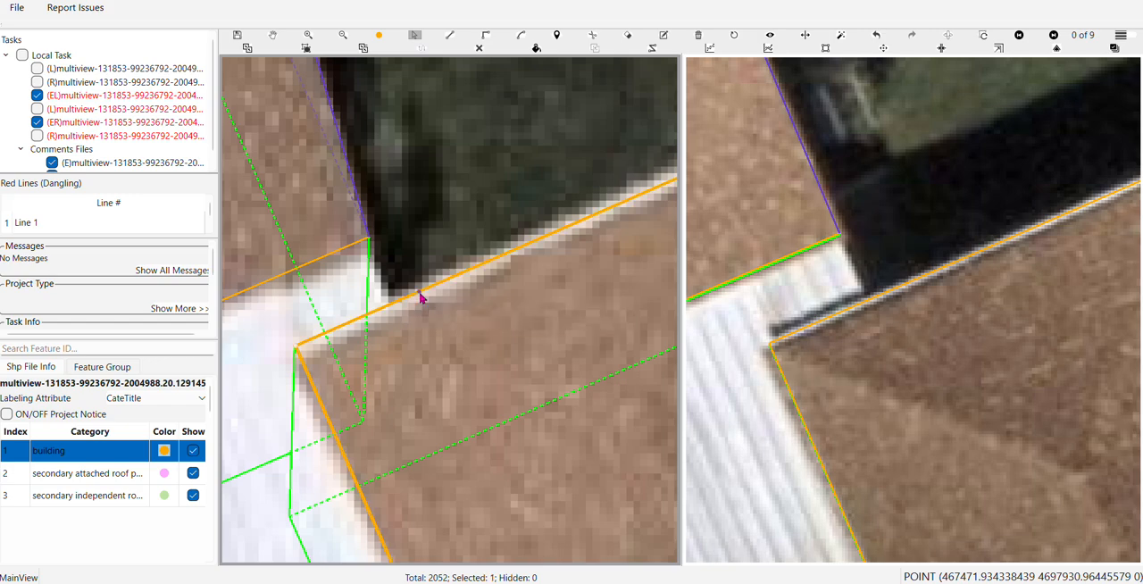
pyautogui.click(423, 303)
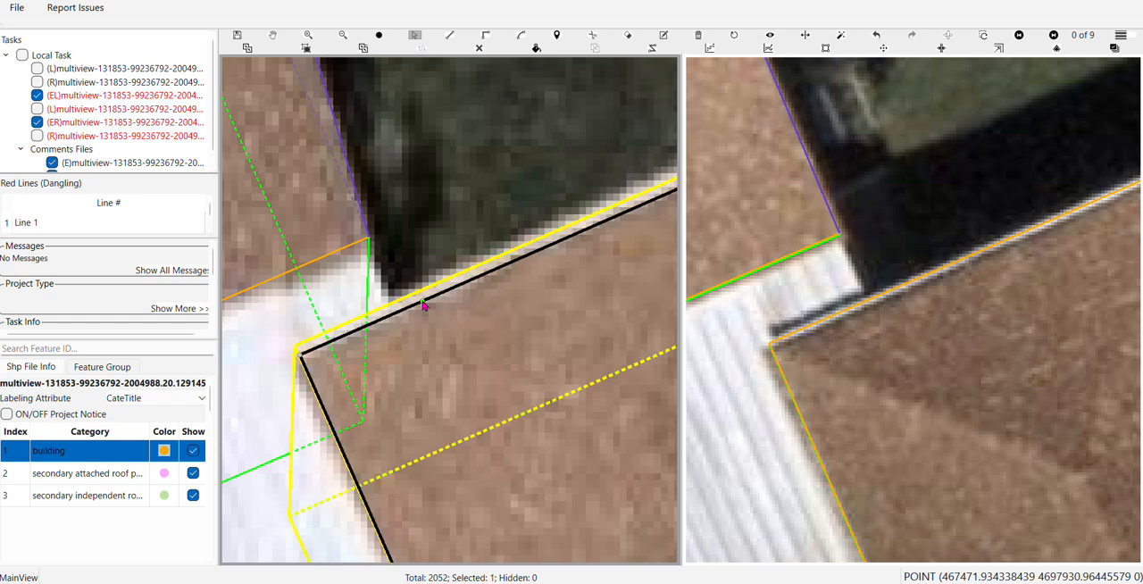
pyautogui.scroll(-1, 423, 303)
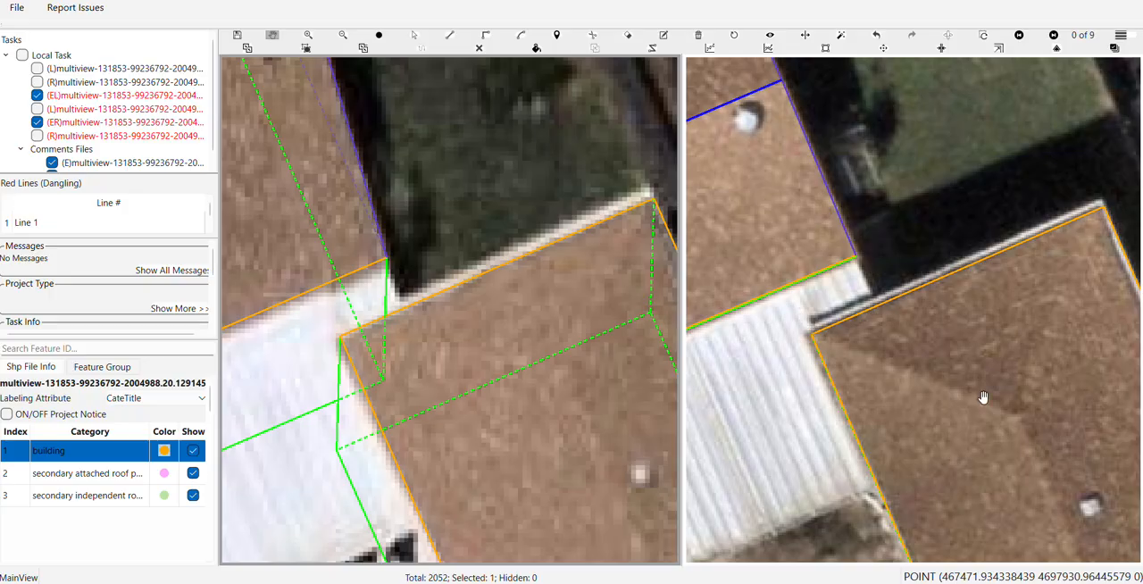
pyautogui.press('Tab')
pyautogui.scroll(-1, 1002, 434)
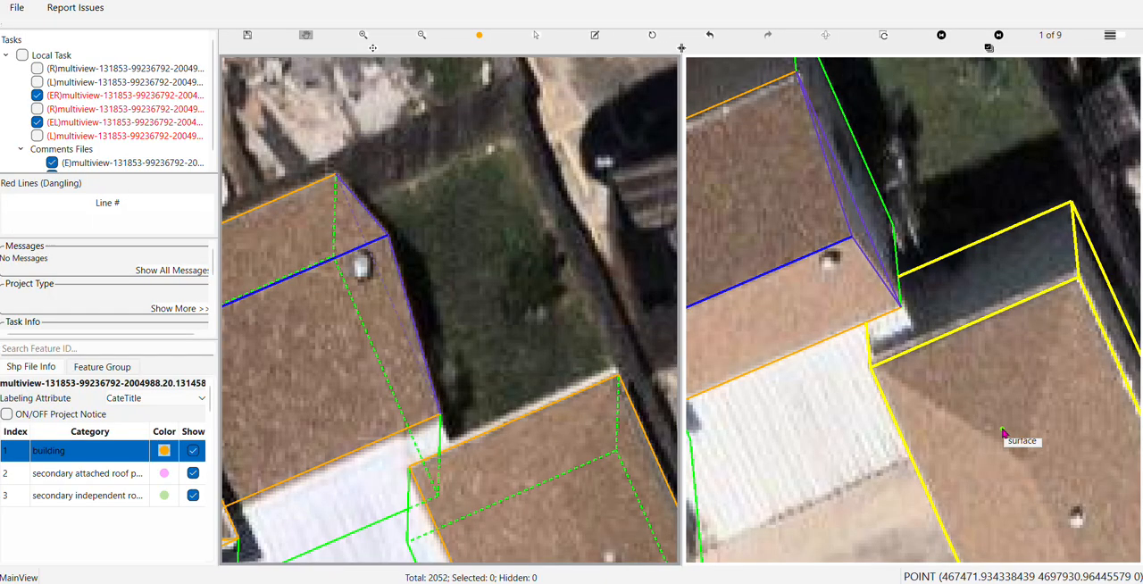
pyautogui.scroll(-1, 993, 416)
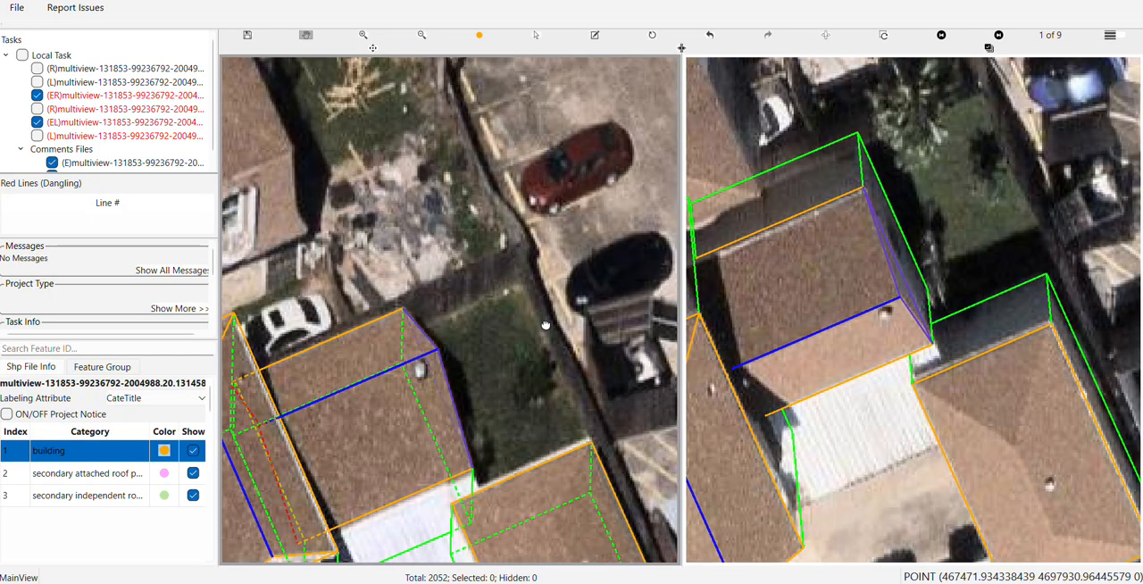
# Draw a central ridge line on the separate building's roof, parallel to its long side
pyautogui.moveTo(544, 326); pyautogui.dragTo(475, 126)
pyautogui.moveTo(512, 370); pyautogui.dragTo(455, 335)
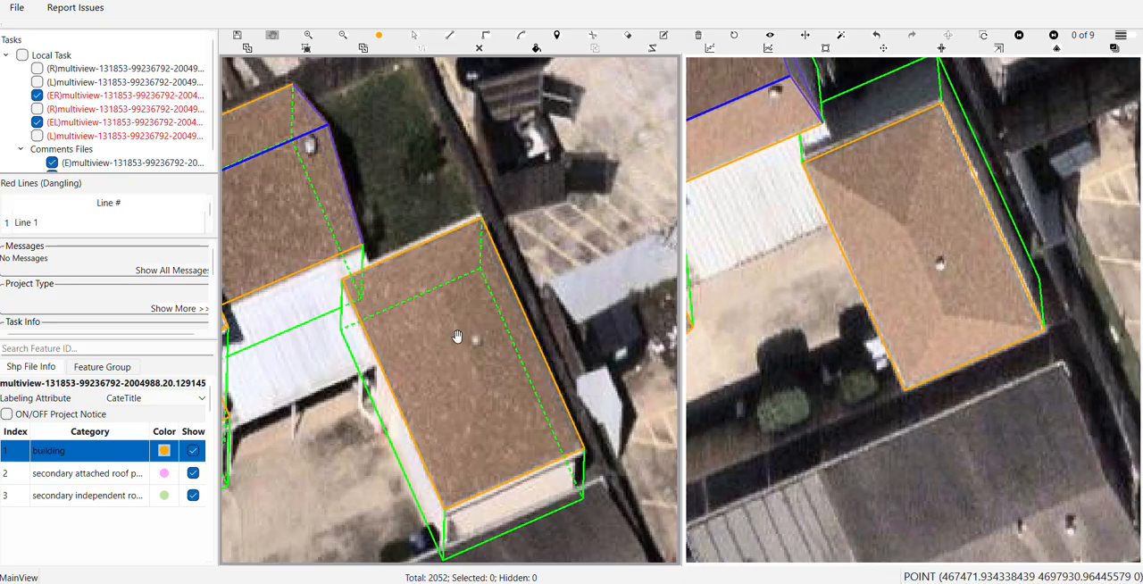
pyautogui.scroll(1, 488, 386)
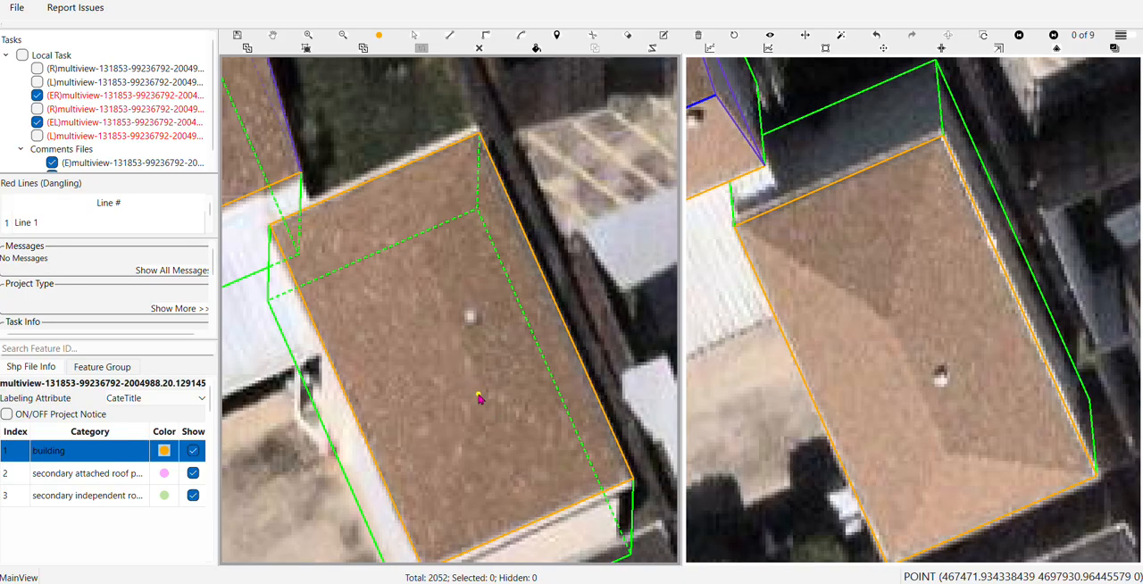
pyautogui.click(477, 399)
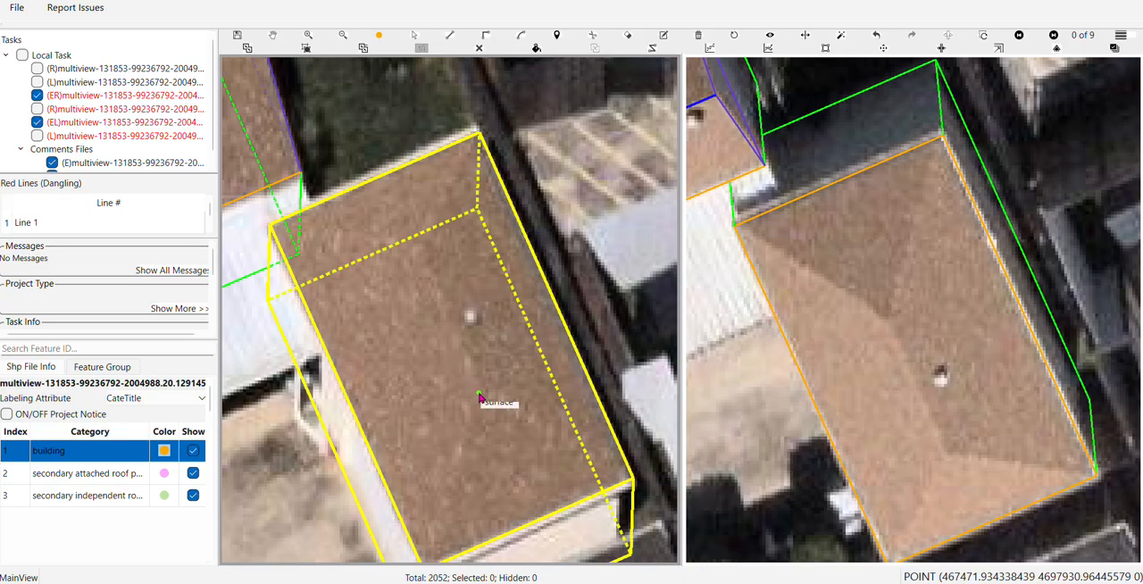
pyautogui.click(480, 391)
pyautogui.click(572, 348)
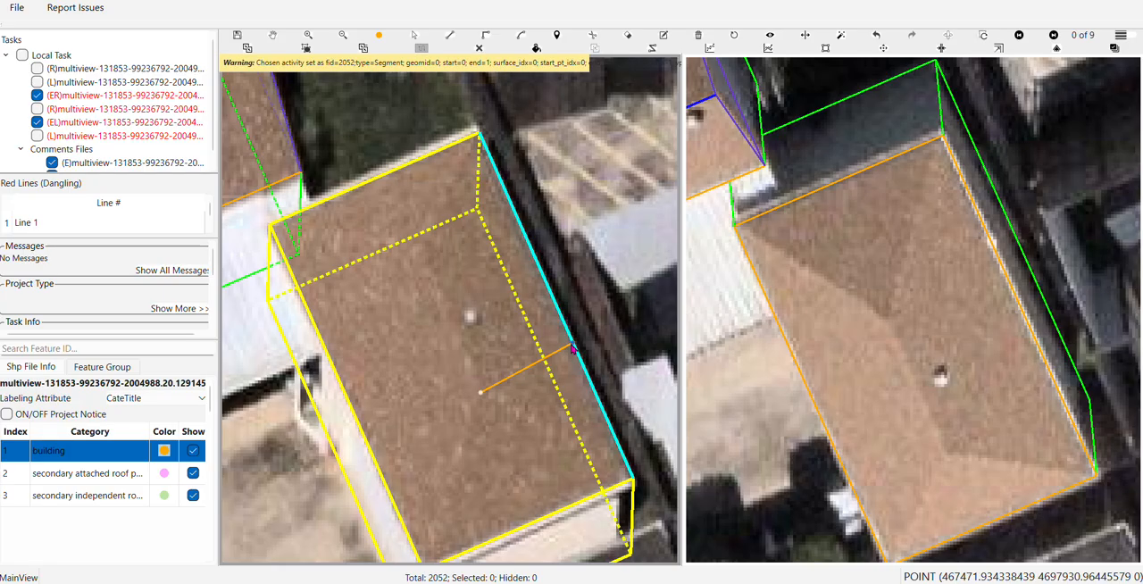
pyautogui.click(415, 256)
# Align the new ridge line with the roof's ridge in the second image view and check it from another angle
pyautogui.scroll(2, 924, 319)
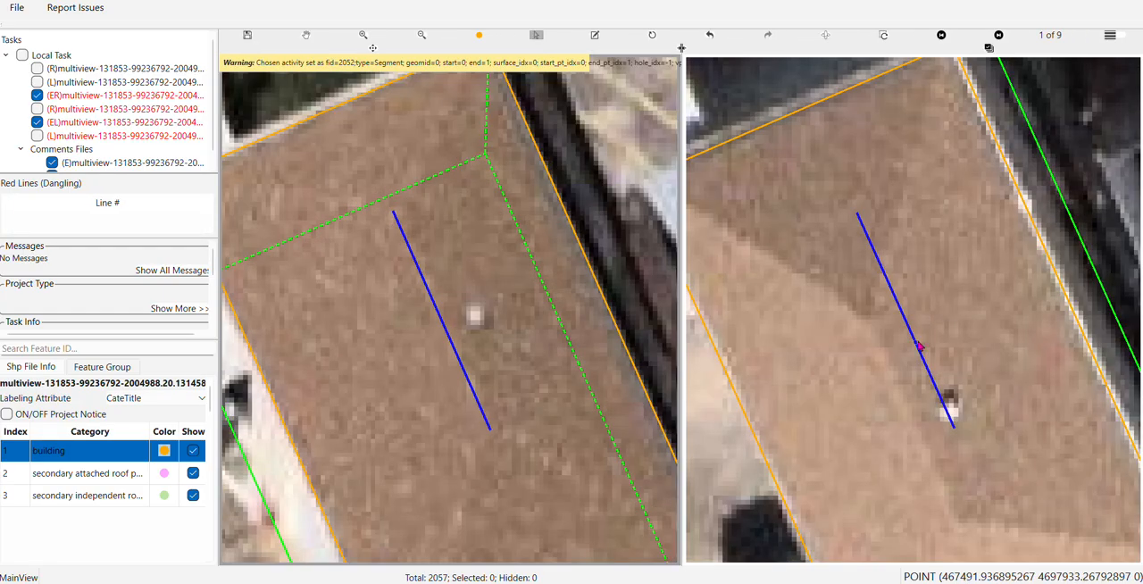
pyautogui.click(919, 346)
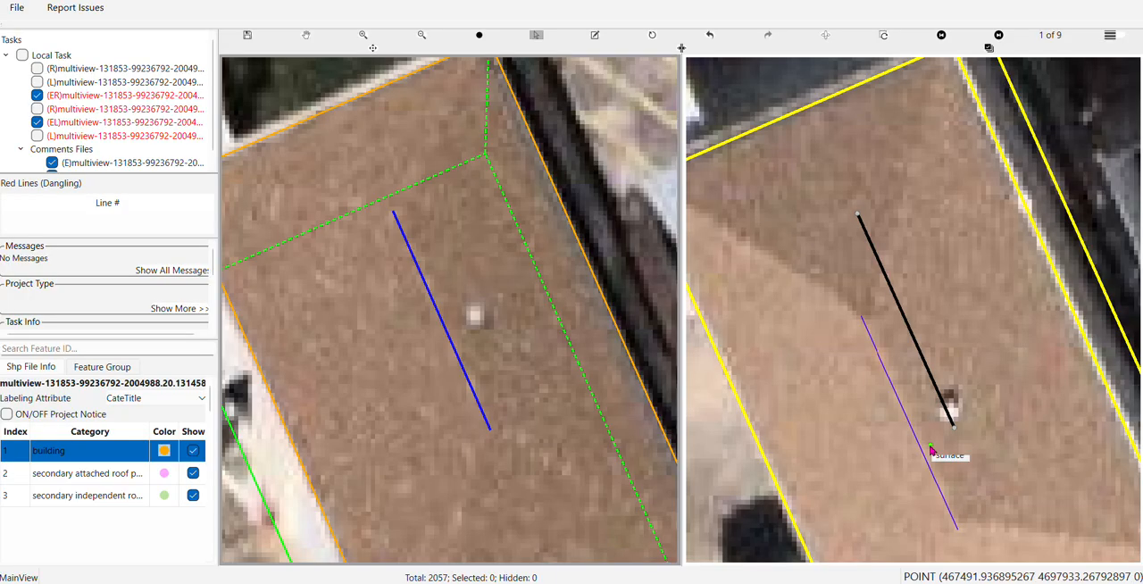
pyautogui.click(931, 439)
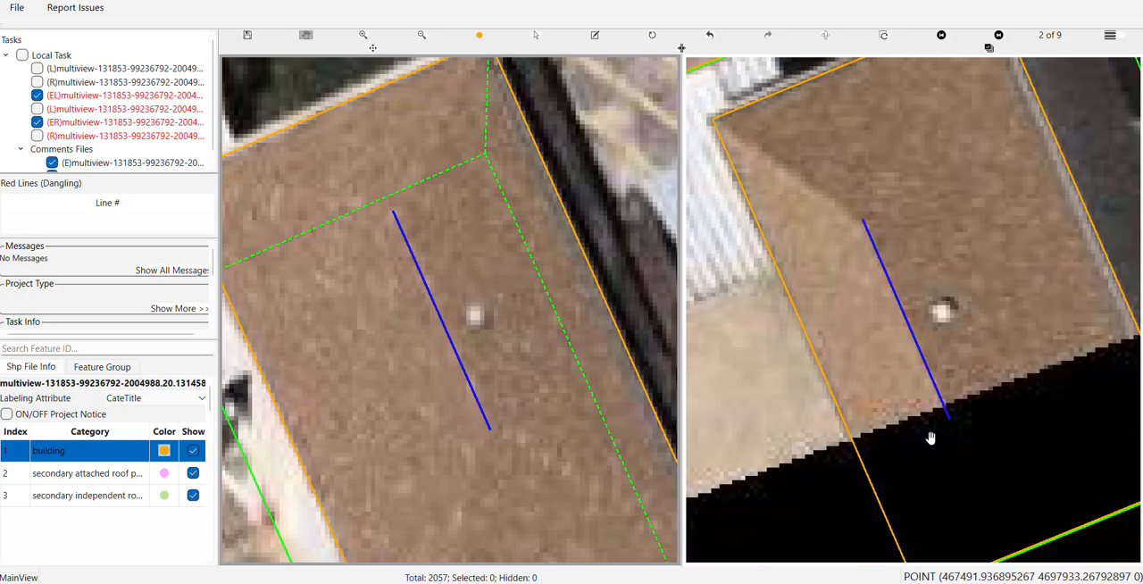
pyautogui.scroll(-3, 929, 434)
pyautogui.scroll(-2, 500, 291)
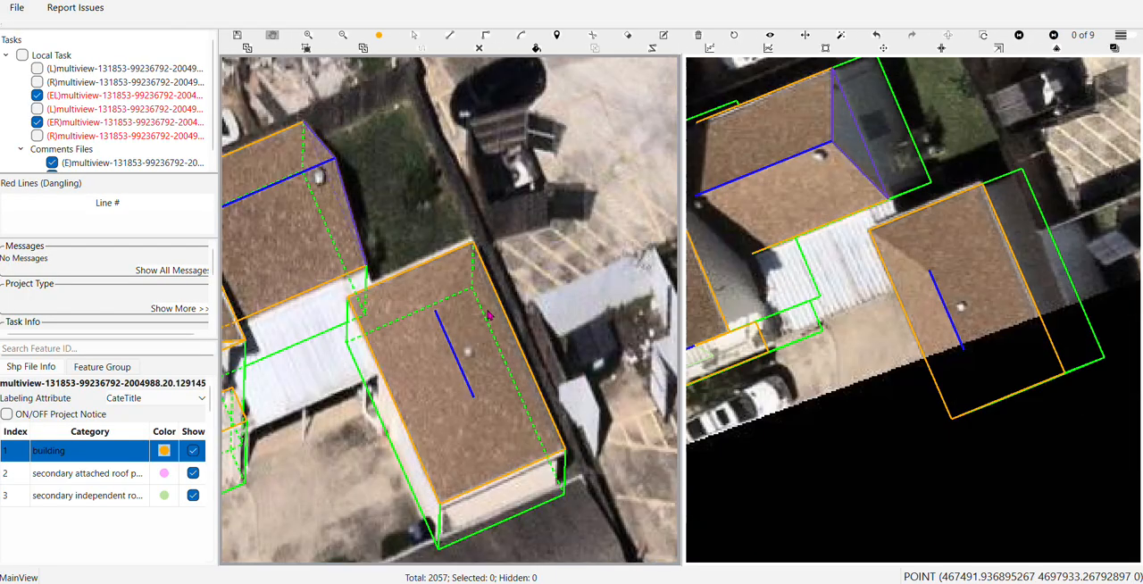
# Draw two hip lines from the ridge end farthest from the grass yard to the two adjacent roof corners
pyautogui.moveTo(474, 326); pyautogui.dragTo(480, 167)
pyautogui.press('l')
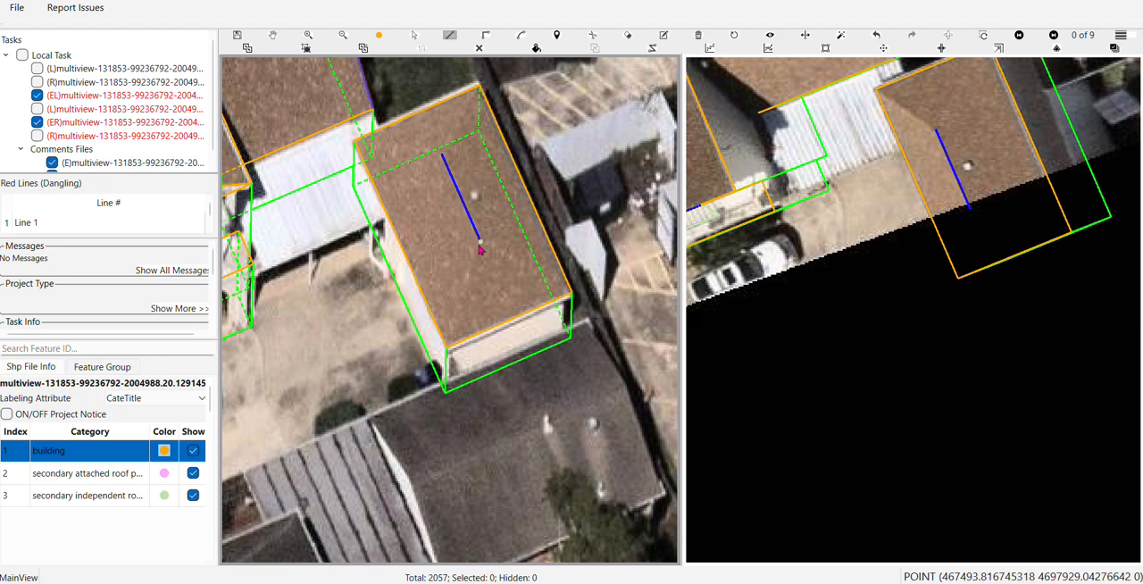
pyautogui.click(479, 241)
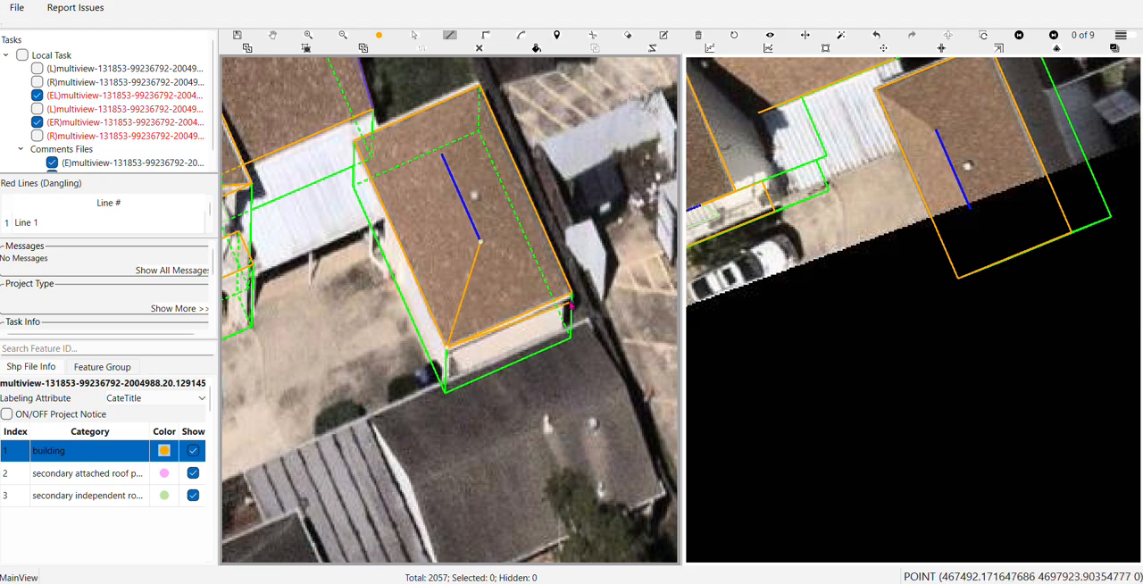
pyautogui.click(571, 293)
pyautogui.rightClick(571, 294)
pyautogui.moveTo(545, 282); pyautogui.dragTo(582, 457)
# Draw a hip line from the ridge end nearest the grass yard to the outer roof corner away from the carport
pyautogui.press('l')
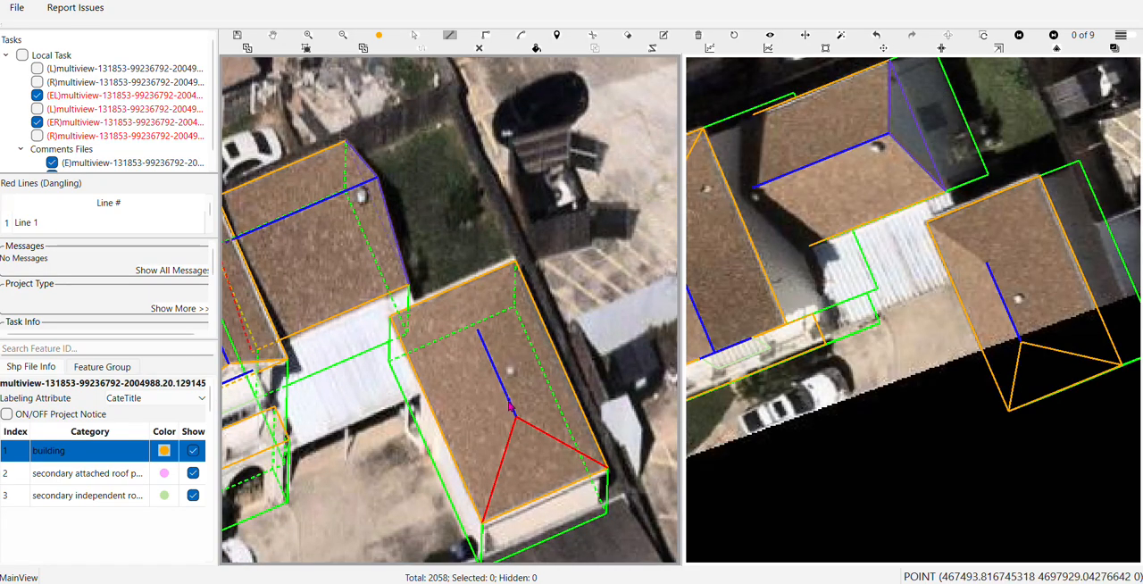
pyautogui.click(479, 330)
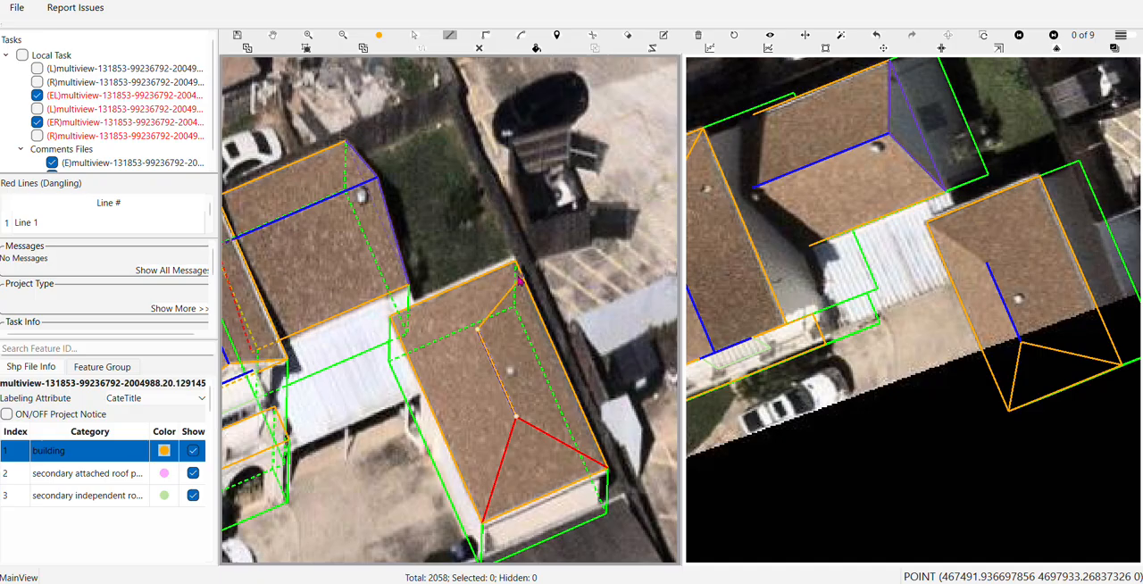
pyautogui.click(515, 262)
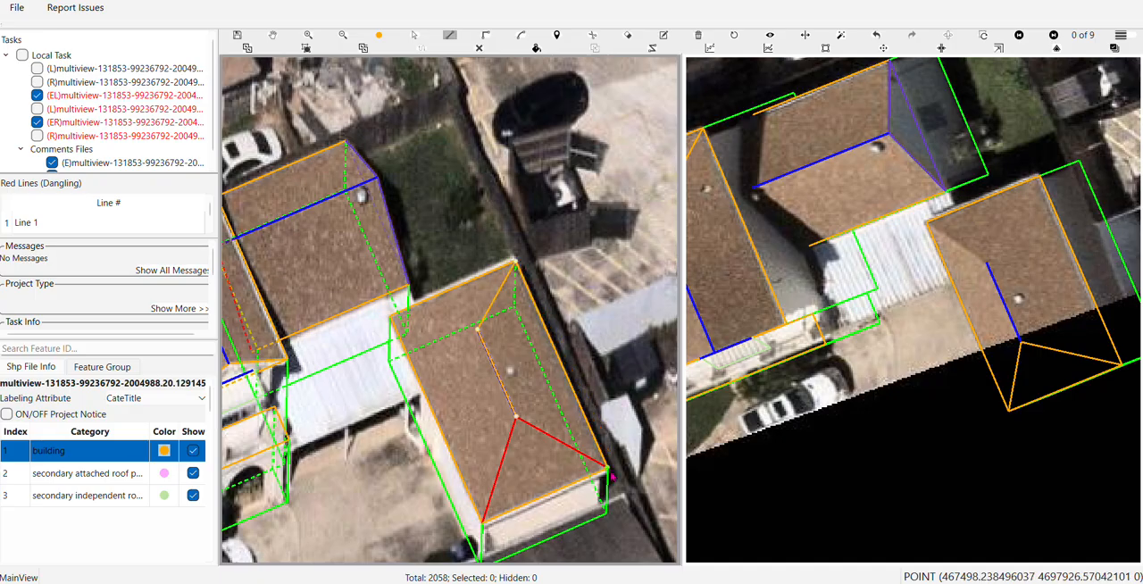
pyautogui.rightClick(611, 474)
pyautogui.moveTo(611, 474); pyautogui.dragTo(678, 344)
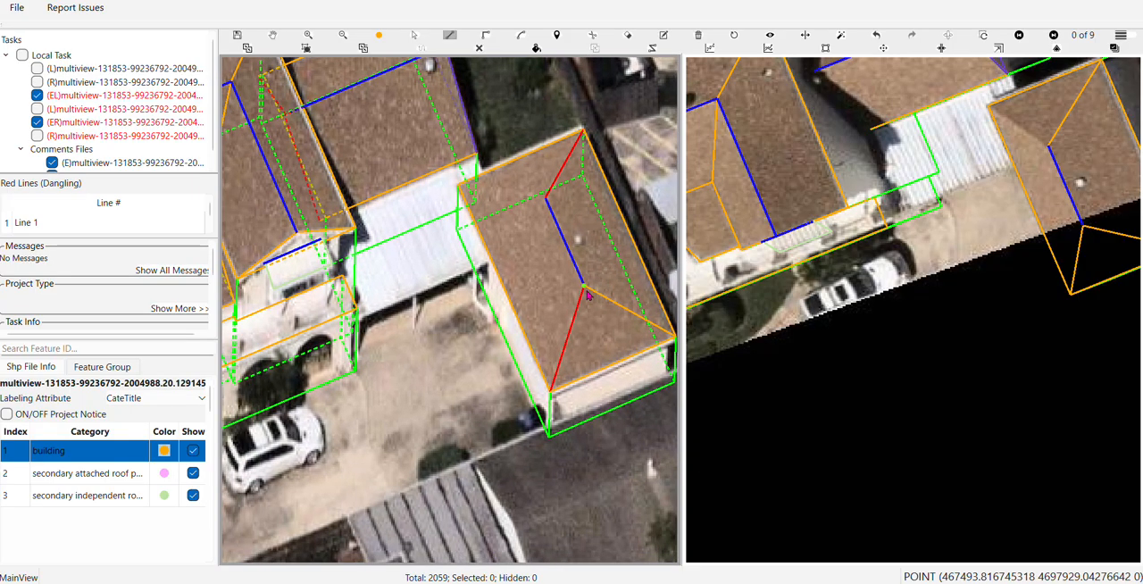
pyautogui.click(583, 288)
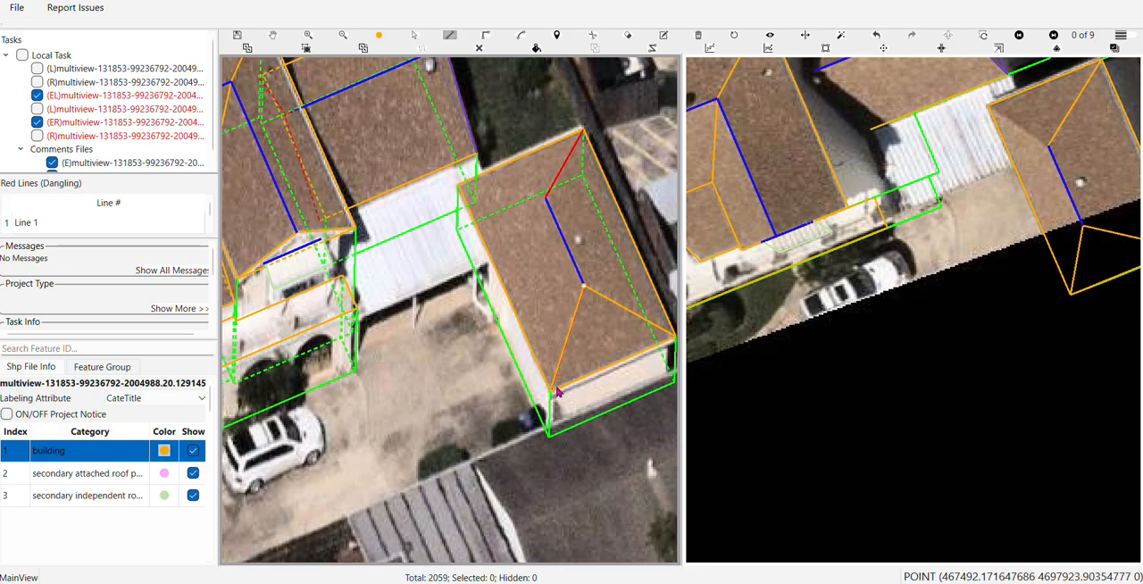
pyautogui.click(459, 190)
pyautogui.click(583, 286)
pyautogui.moveTo(518, 225); pyautogui.dragTo(478, 350)
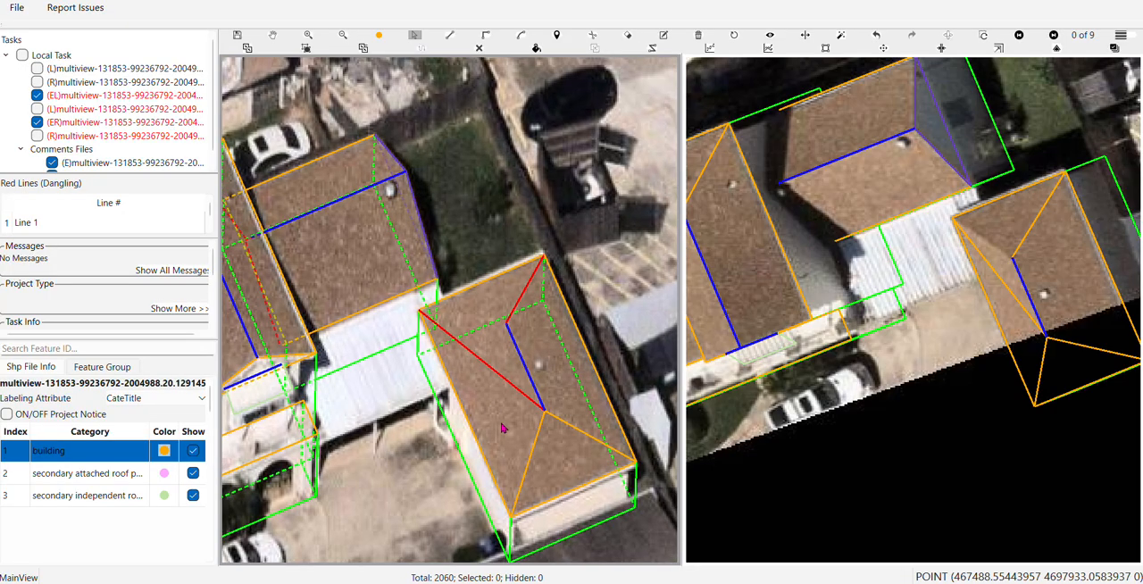
pyautogui.press('Escape')
pyautogui.click(491, 373)
pyautogui.press('r')
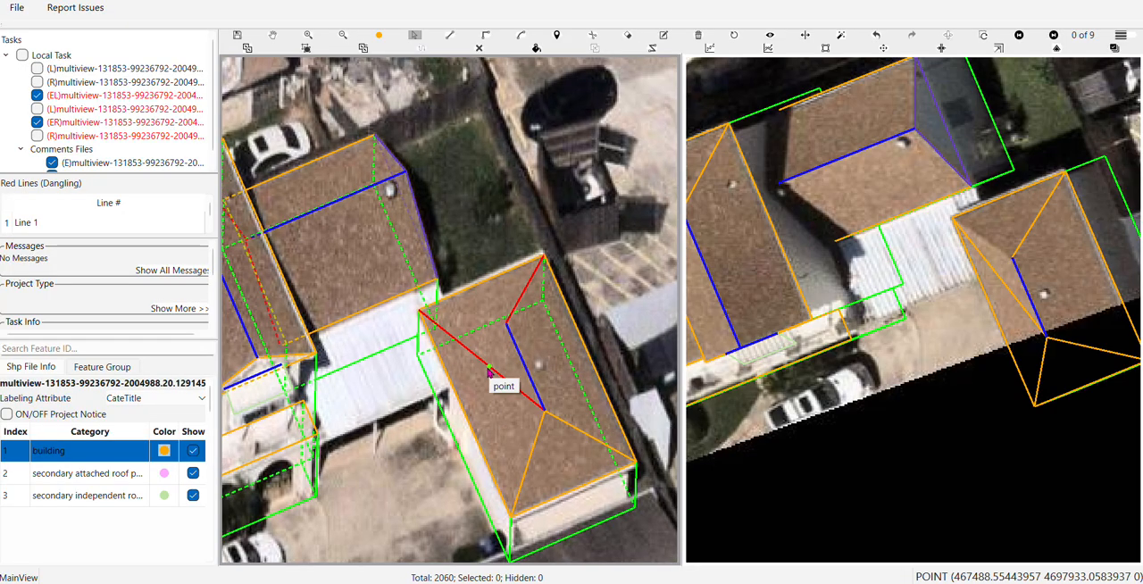
pyautogui.moveTo(489, 367); pyautogui.dragTo(509, 447)
pyautogui.scroll(-2, 498, 375)
# Connect the roof corner beside the carport to the nearer ridge end and on to the opposite corner, completing the hip lines
pyautogui.press('l')
pyautogui.click(456, 398)
pyautogui.click(515, 407)
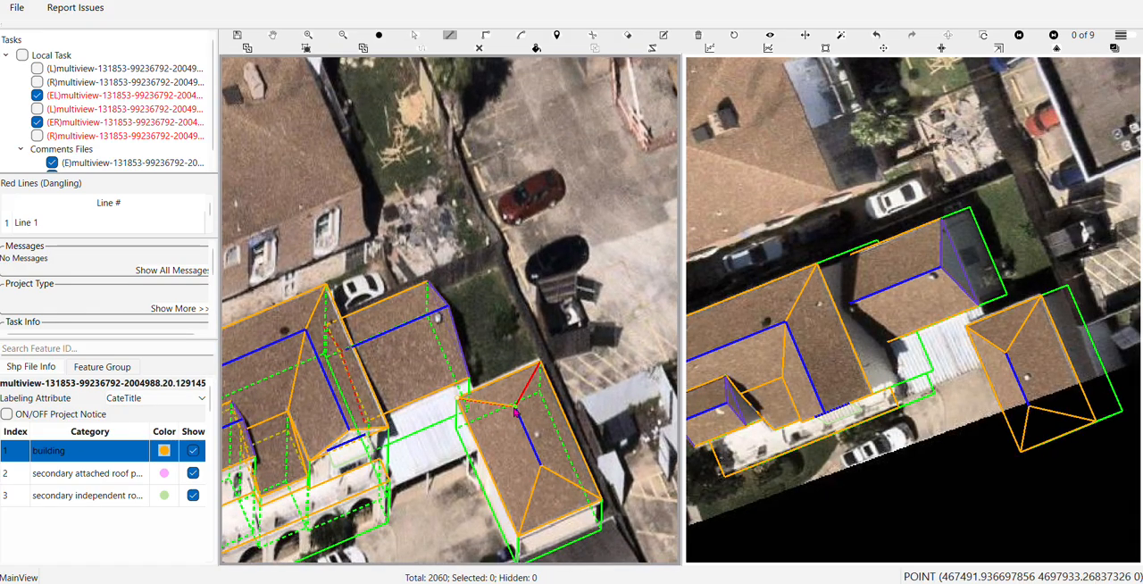
pyautogui.click(539, 364)
pyautogui.scroll(-2, 540, 363)
pyautogui.press('h')
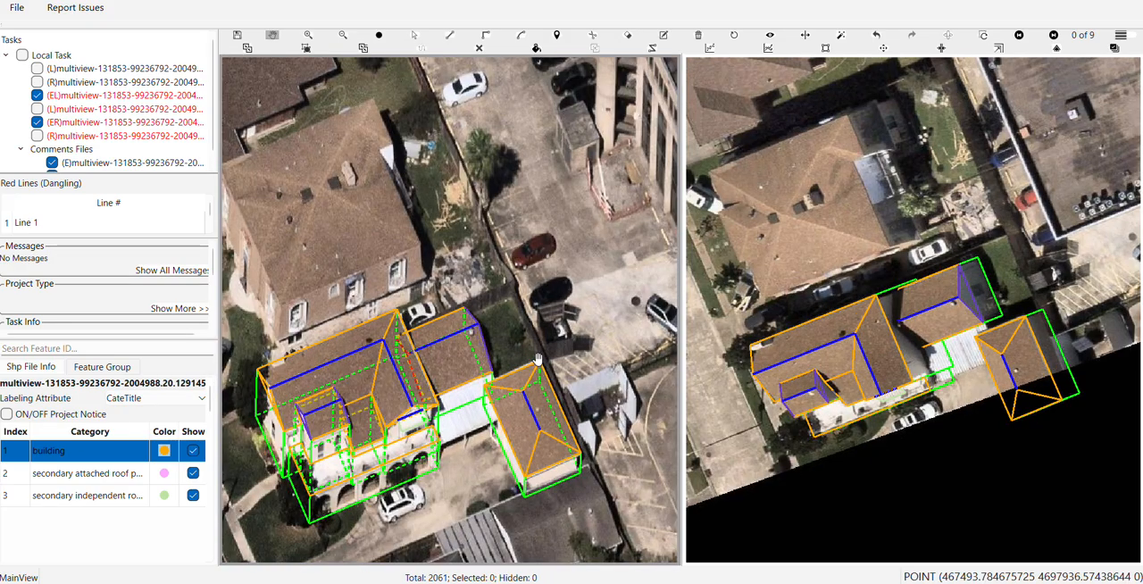
pyautogui.press('f')
pyautogui.press('f')
pyautogui.scroll(2, 558, 441)
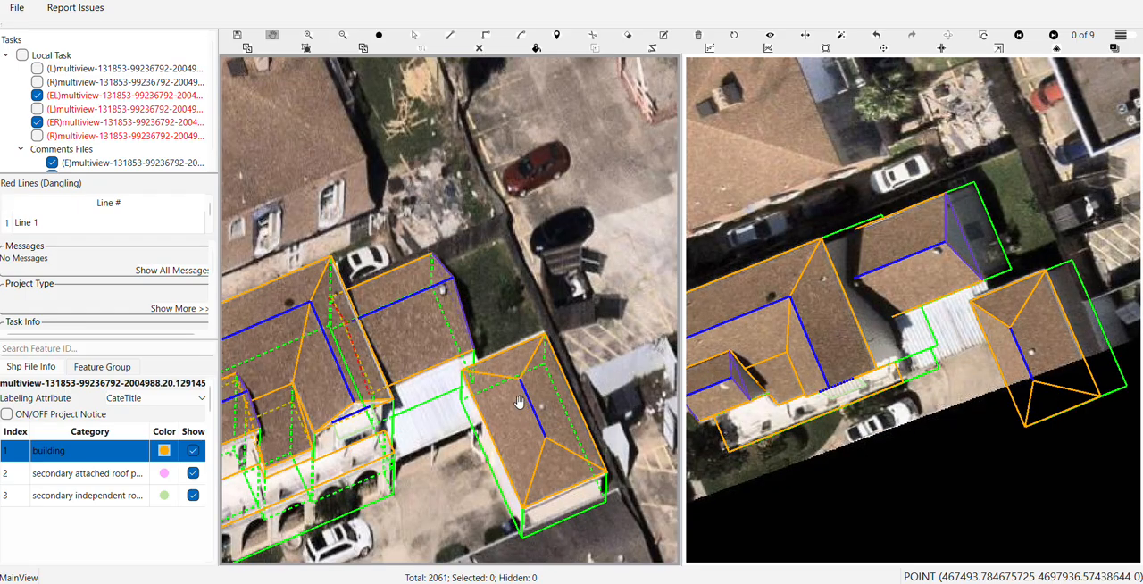
# Draw a rectangular building outline for the white carport along the house's eave and extend its walls down to the ground
pyautogui.moveTo(428, 434); pyautogui.dragTo(499, 379)
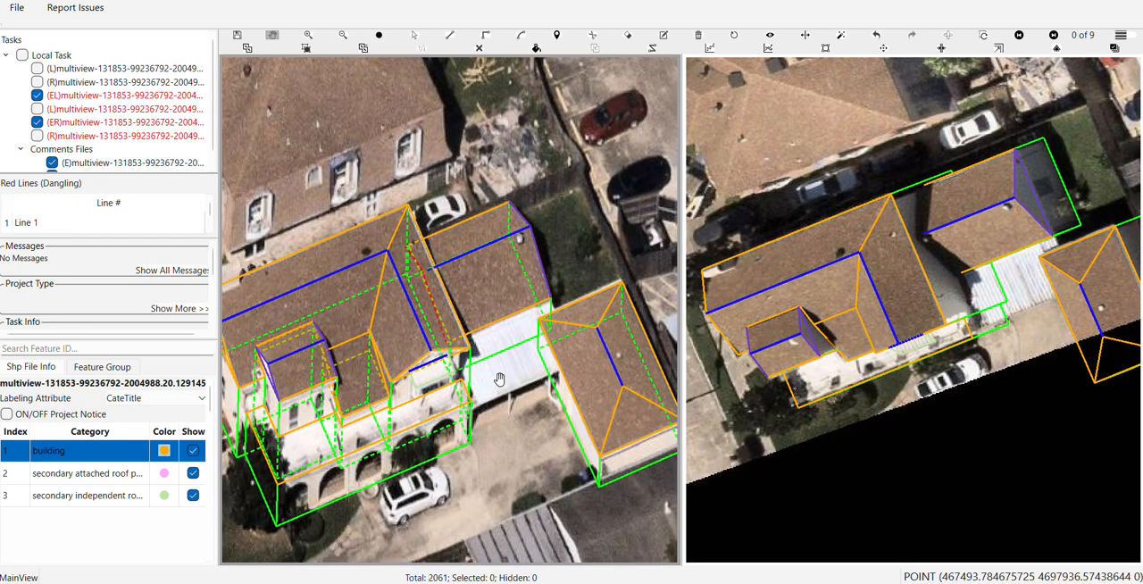
pyautogui.scroll(2, 496, 378)
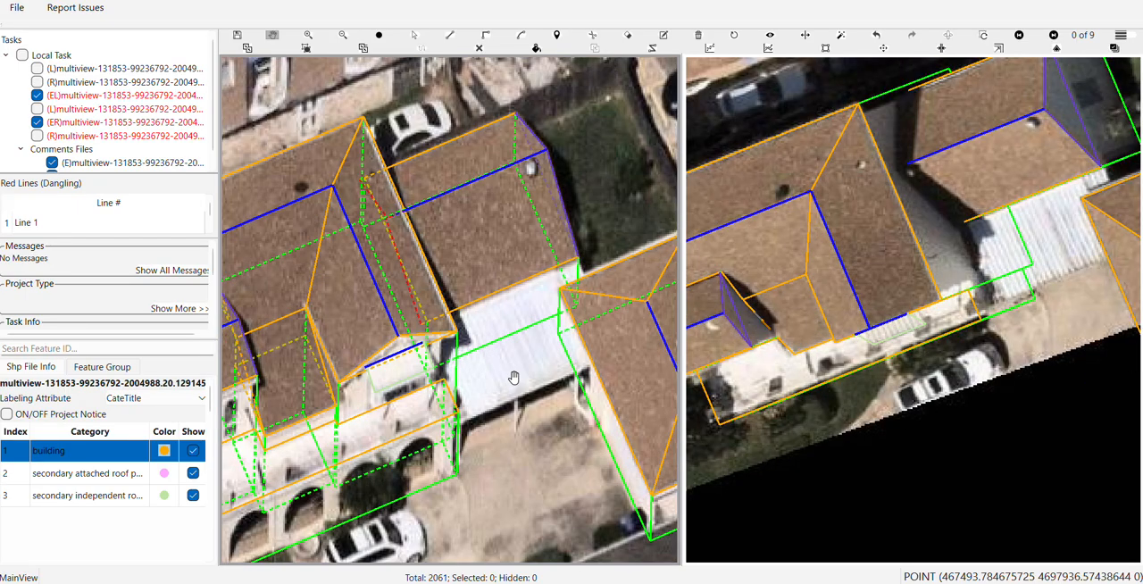
pyautogui.scroll(3, 482, 373)
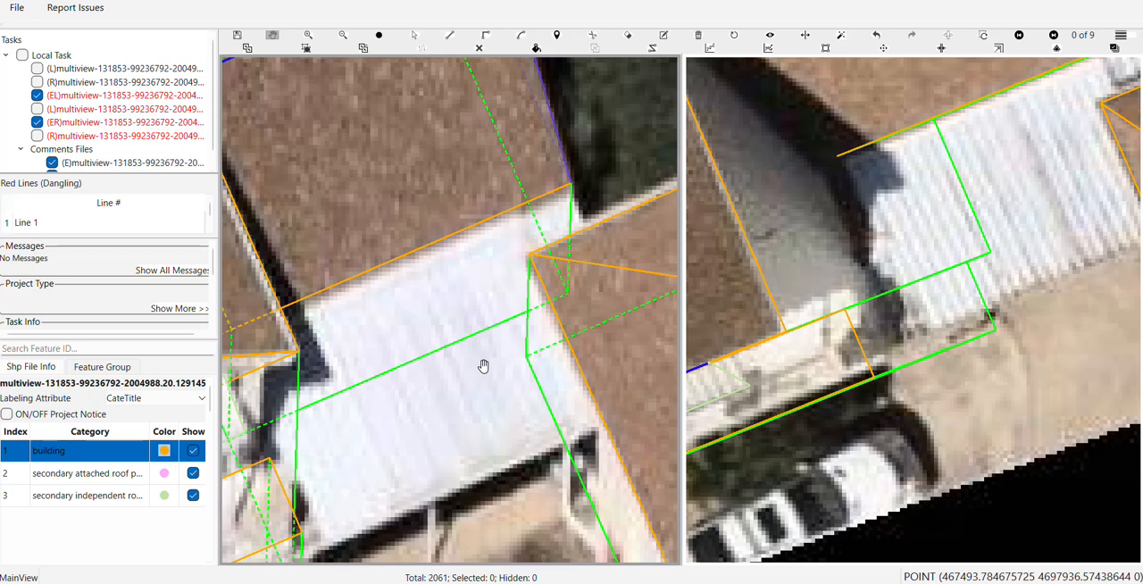
pyautogui.click(571, 202)
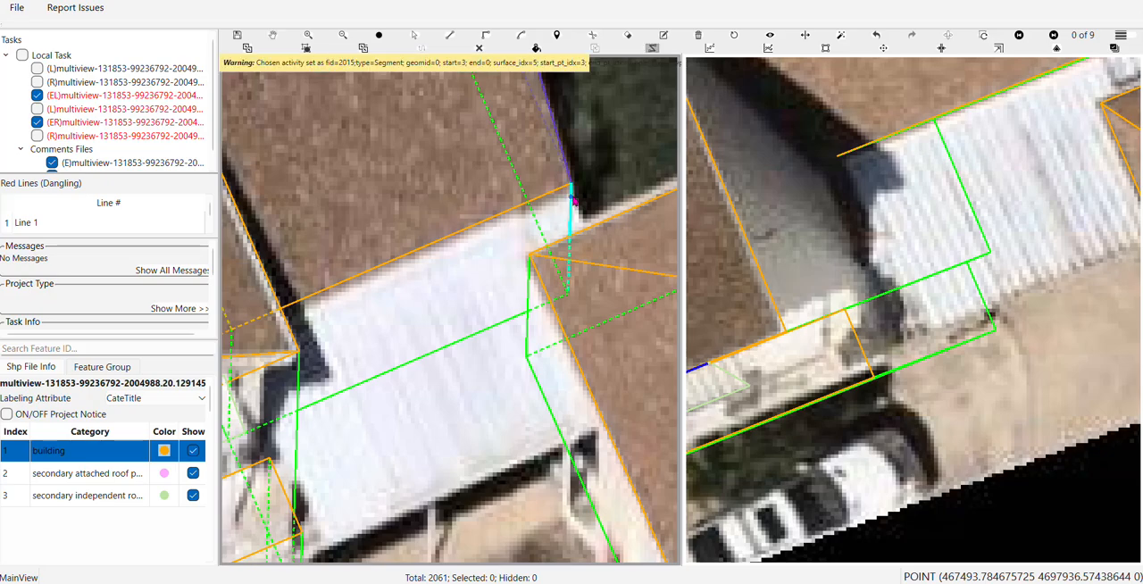
pyautogui.rightClick(574, 202)
pyautogui.scroll(-2, 574, 202)
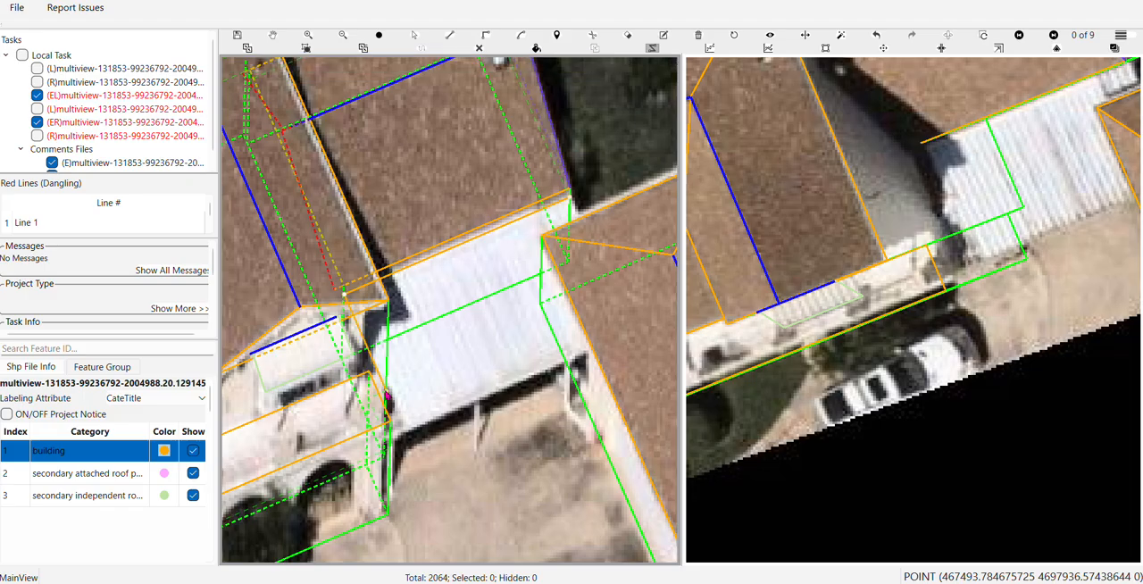
pyautogui.click(386, 393)
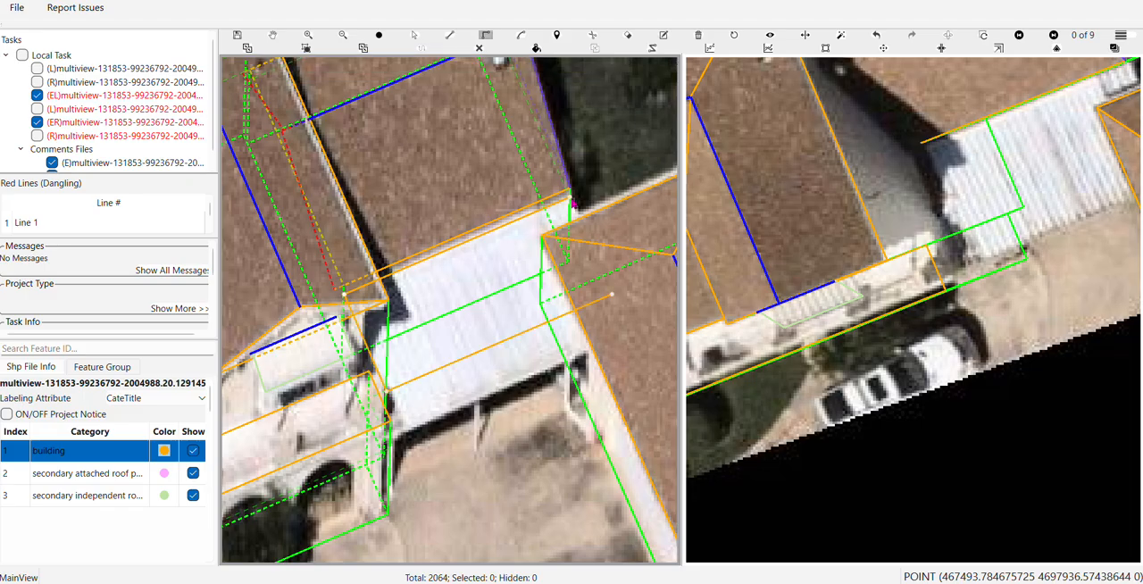
pyautogui.click(571, 199)
# Move the front edge of the carport's outline onto the outer edge of its white roof
pyautogui.scroll(4, 488, 388)
pyautogui.moveTo(486, 387); pyautogui.dragTo(457, 273)
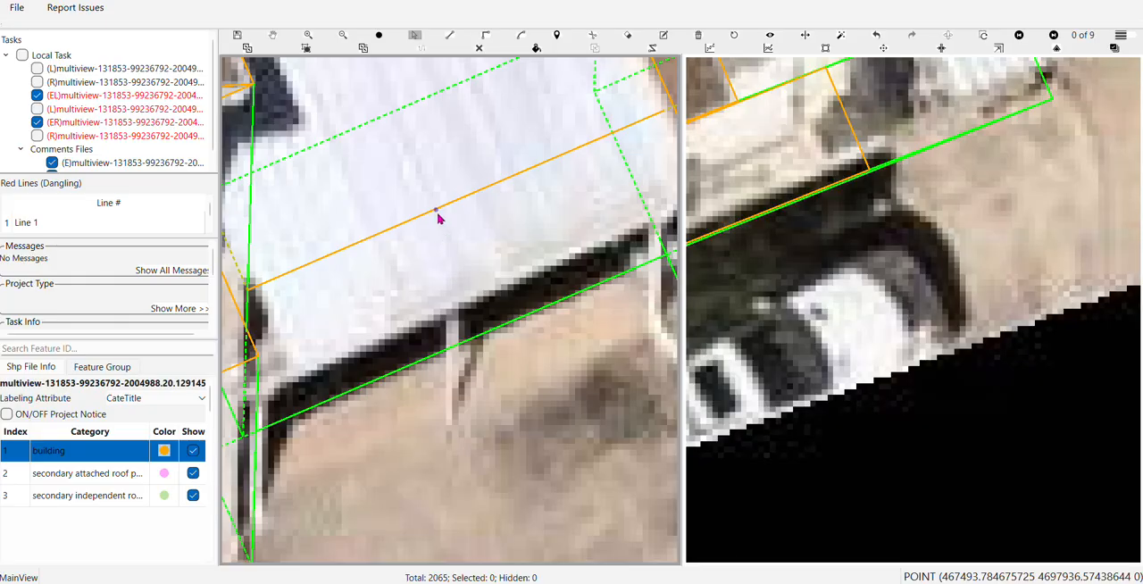
pyautogui.moveTo(437, 218); pyautogui.dragTo(456, 306)
pyautogui.scroll(-4, 456, 306)
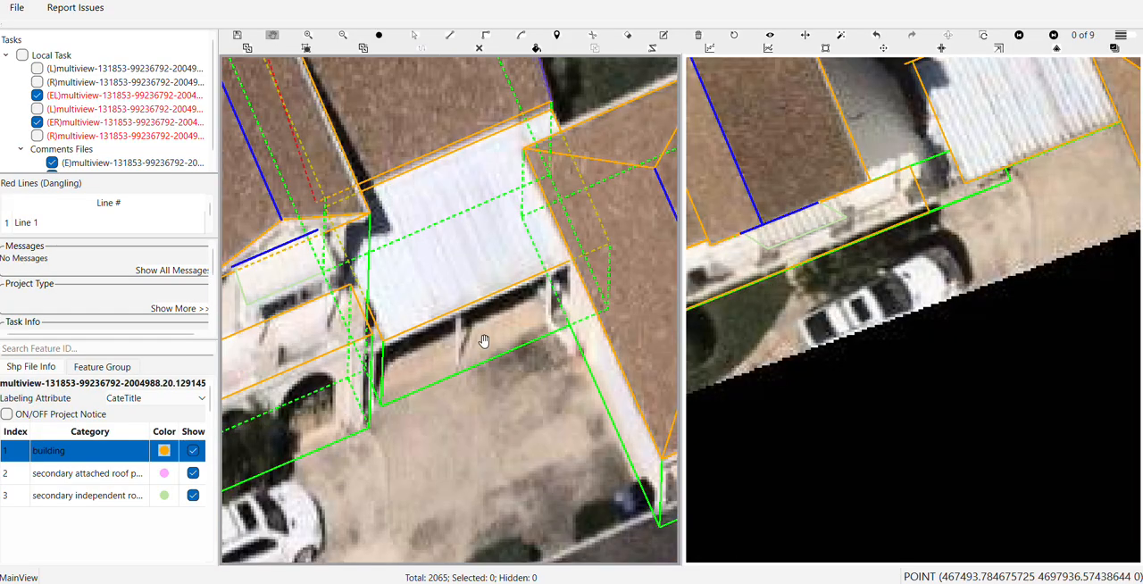
# Compare the carport outline across the other image views and move its edge along the house's eave slightly toward the white roof
pyautogui.press('Right')
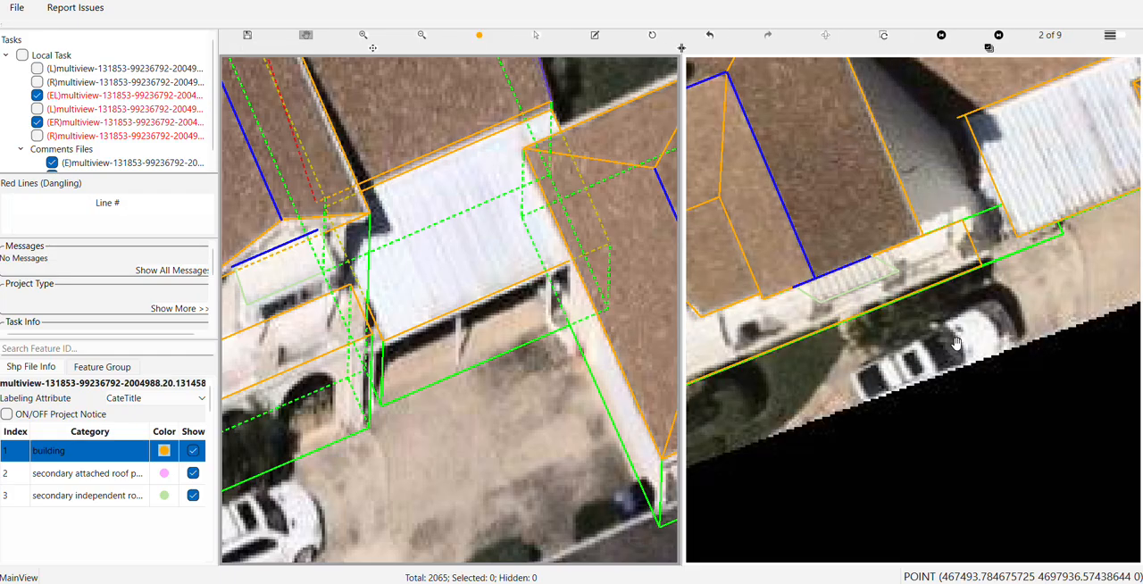
pyautogui.press('Right')
pyautogui.press('Right')
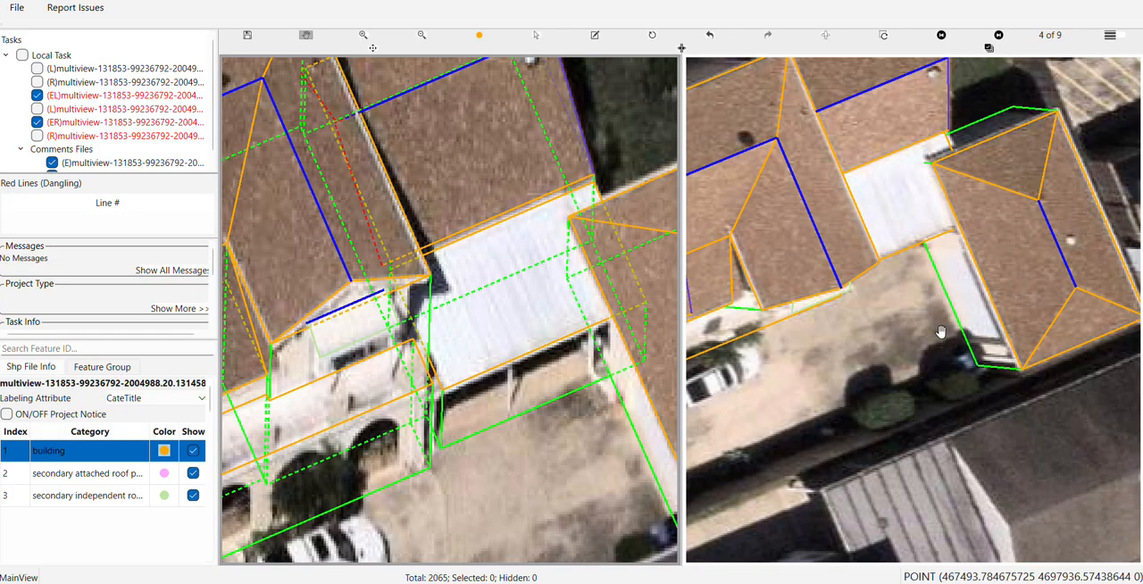
pyautogui.scroll(2, 900, 242)
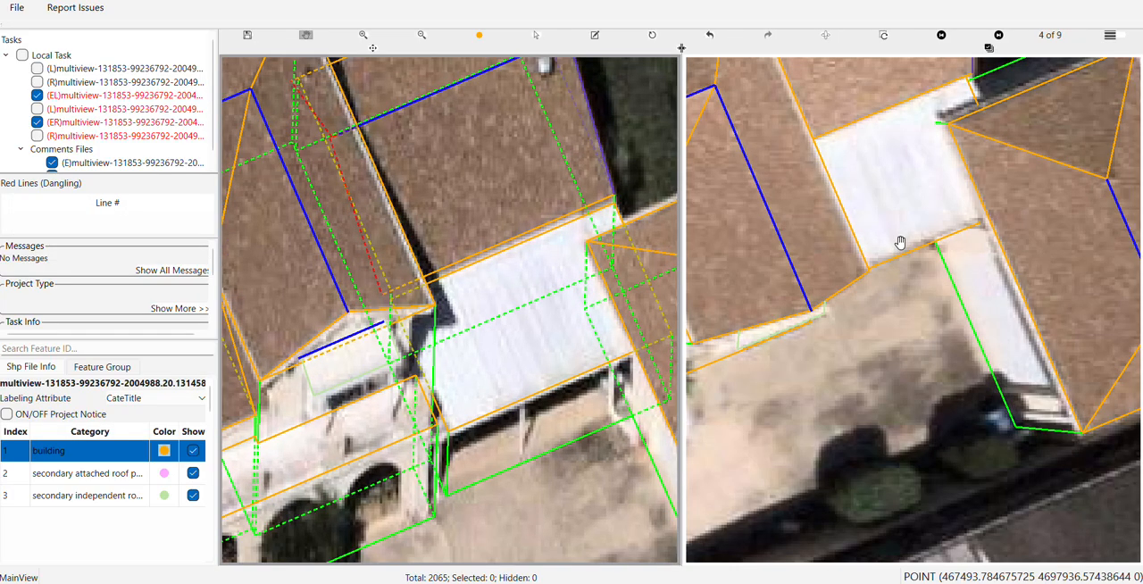
pyautogui.scroll(1, 900, 242)
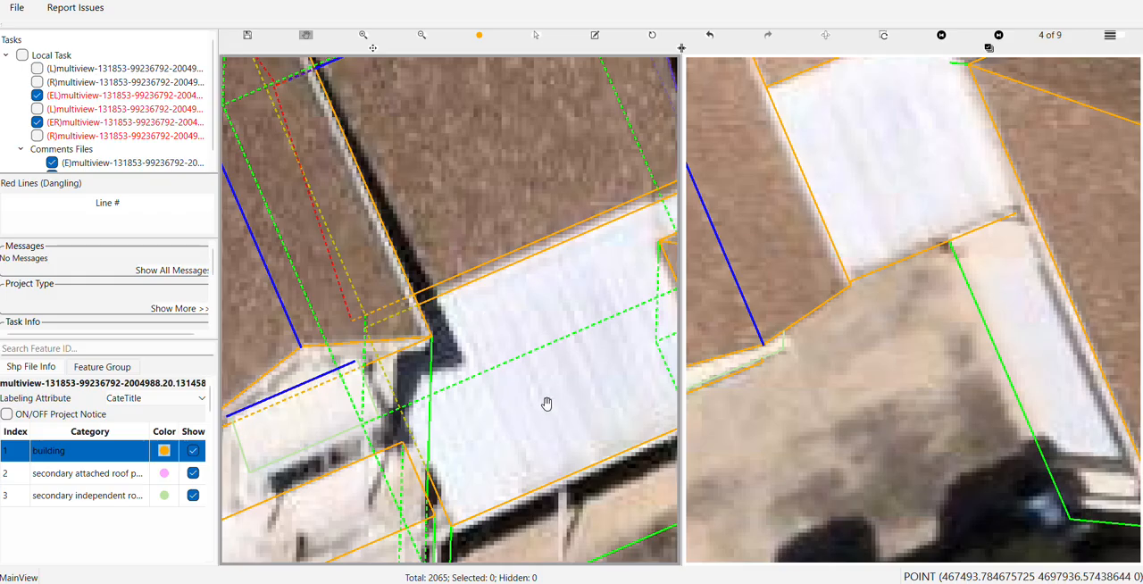
pyautogui.moveTo(541, 414); pyautogui.dragTo(458, 366)
pyautogui.click(478, 389)
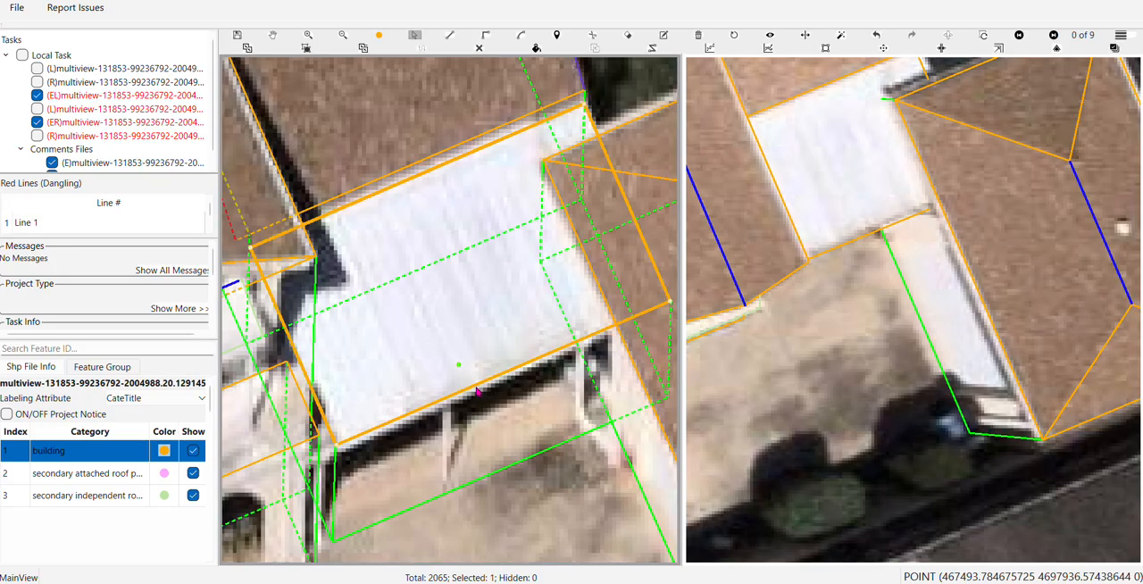
pyautogui.click(460, 167)
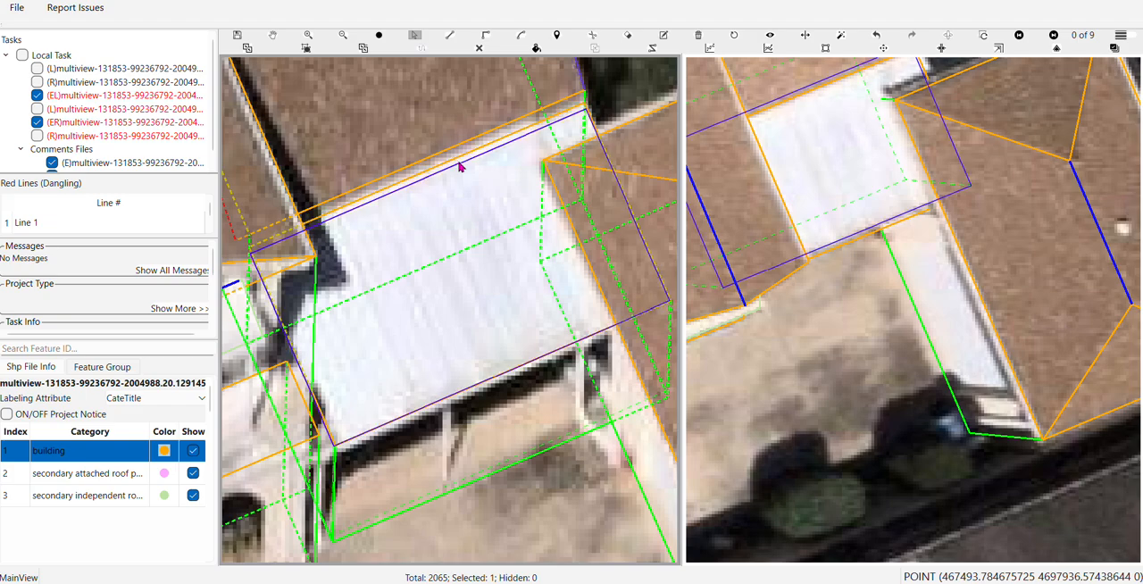
pyautogui.press('Escape')
# Draw a connecting roof outline from the house's eave corner through both front carport corners to the hidden eave corner
pyautogui.scroll(-2, 458, 170)
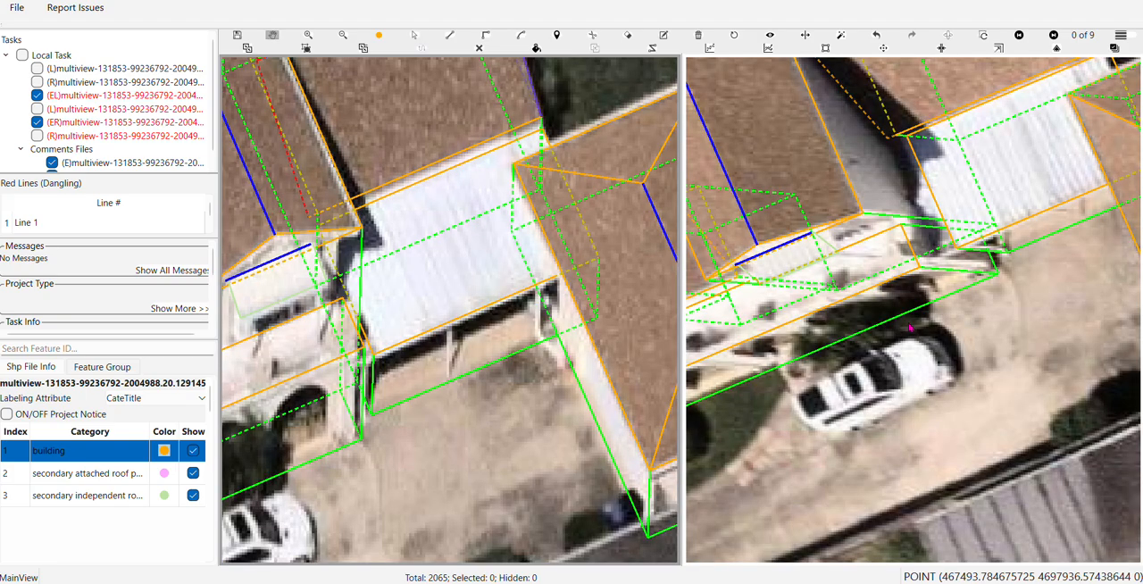
pyautogui.scroll(-2, 531, 305)
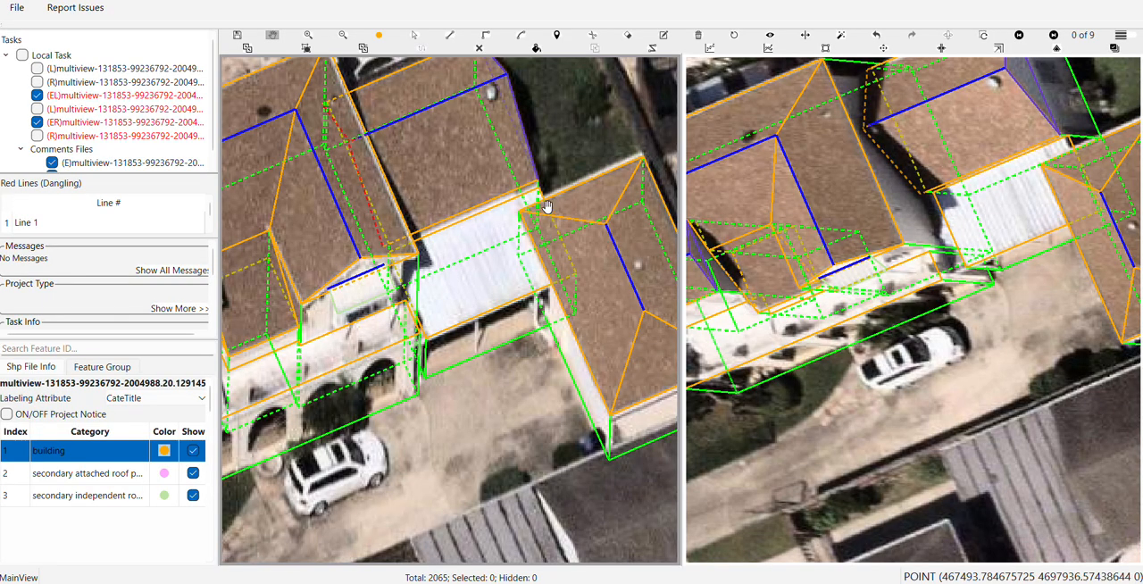
pyautogui.scroll(4, 547, 206)
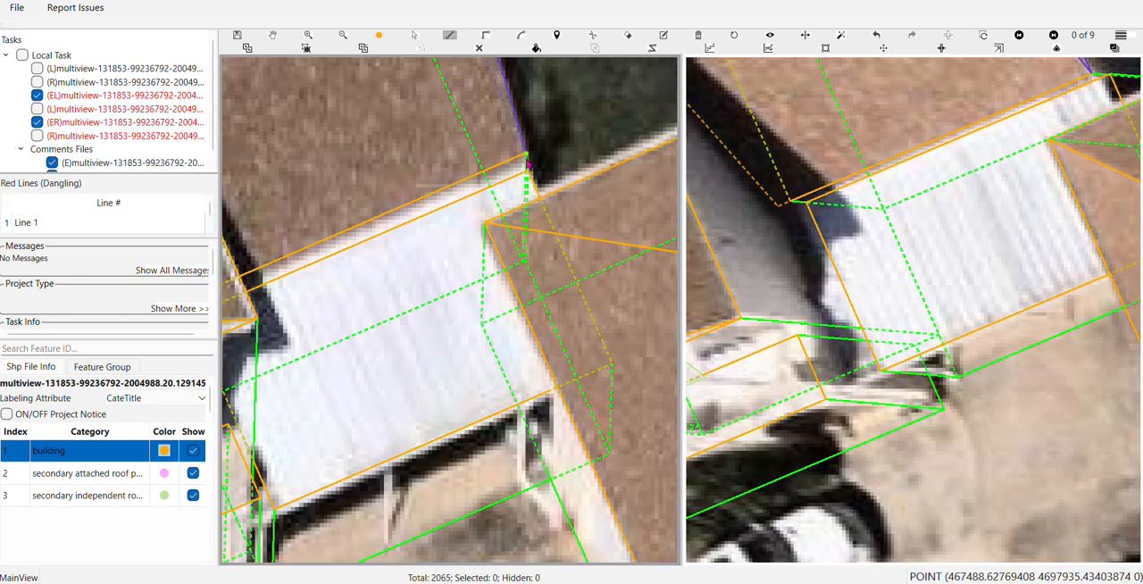
pyautogui.click(527, 158)
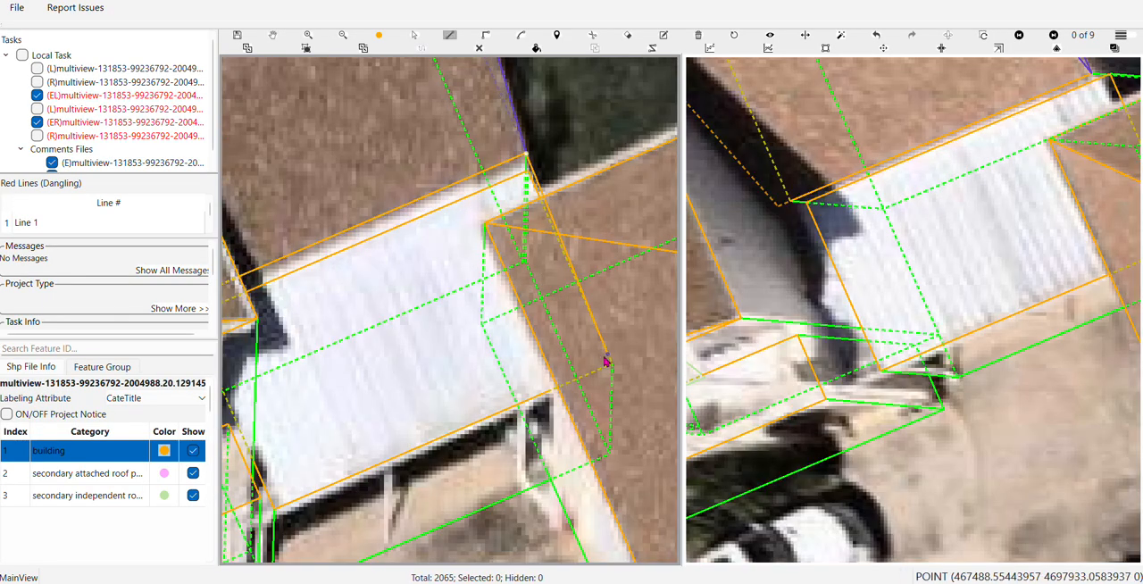
pyautogui.click(611, 364)
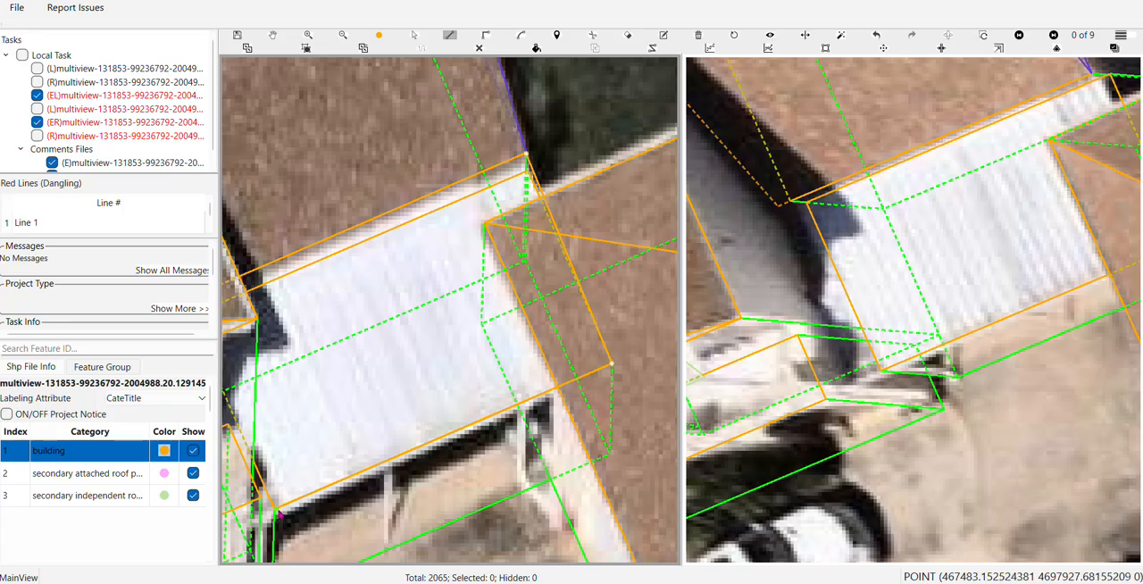
pyautogui.click(279, 512)
pyautogui.moveTo(331, 539); pyautogui.dragTo(611, 579)
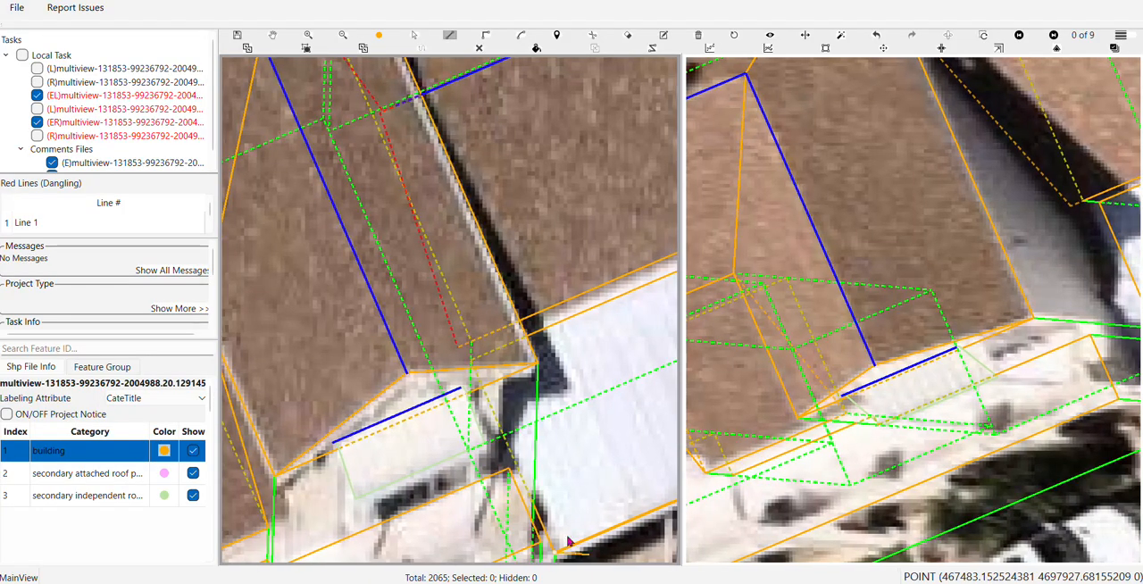
pyautogui.click(461, 351)
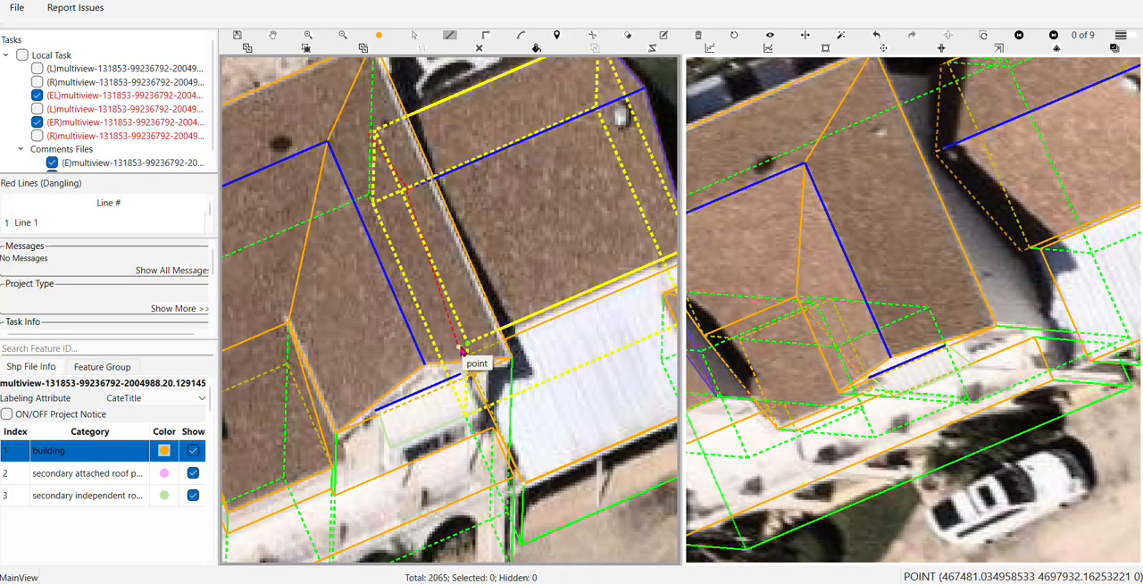
pyautogui.scroll(-2, 461, 351)
pyautogui.press('Escape')
# Delete all assist lines from the labelled building model
pyautogui.press('f')
pyautogui.moveTo(548, 382); pyautogui.dragTo(461, 309)
pyautogui.press('f')
pyautogui.scroll(3, 462, 309)
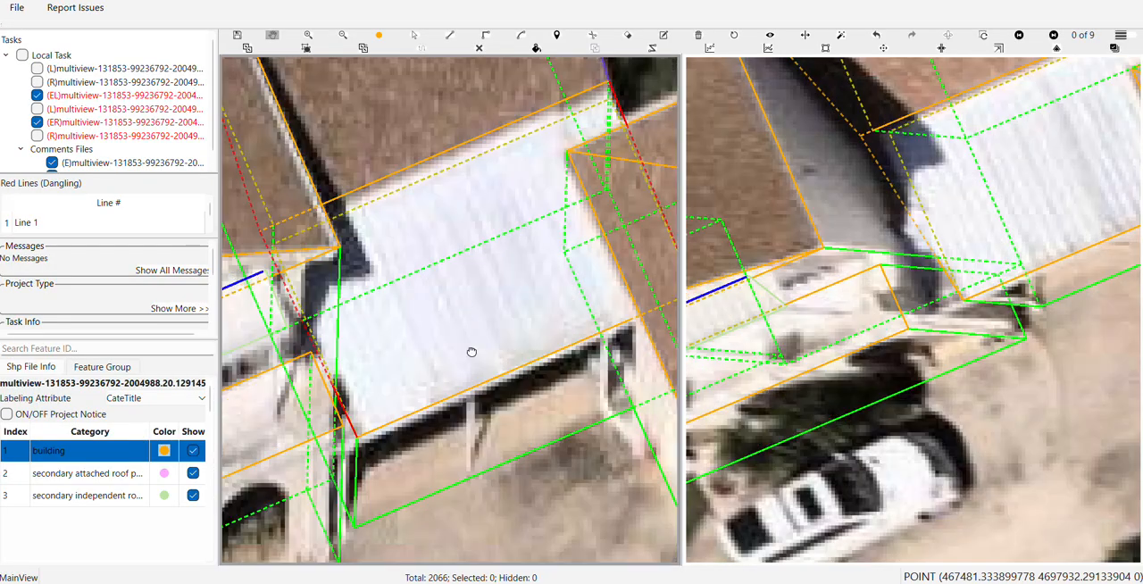
pyautogui.scroll(1, 457, 282)
pyautogui.scroll(-3, 456, 282)
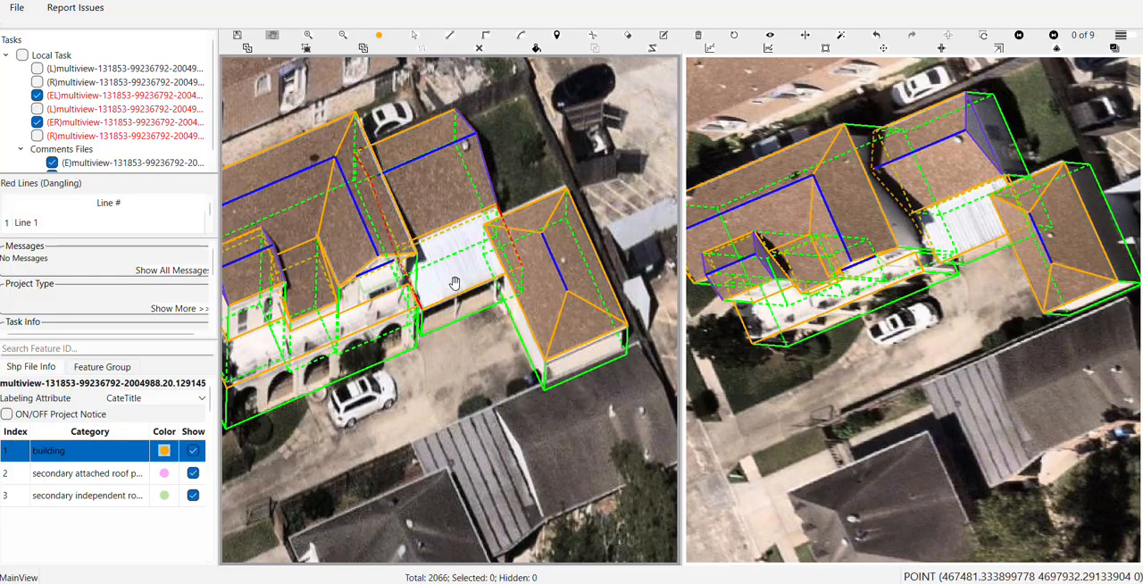
pyautogui.scroll(-1, 454, 283)
pyautogui.moveTo(468, 309); pyautogui.dragTo(523, 370)
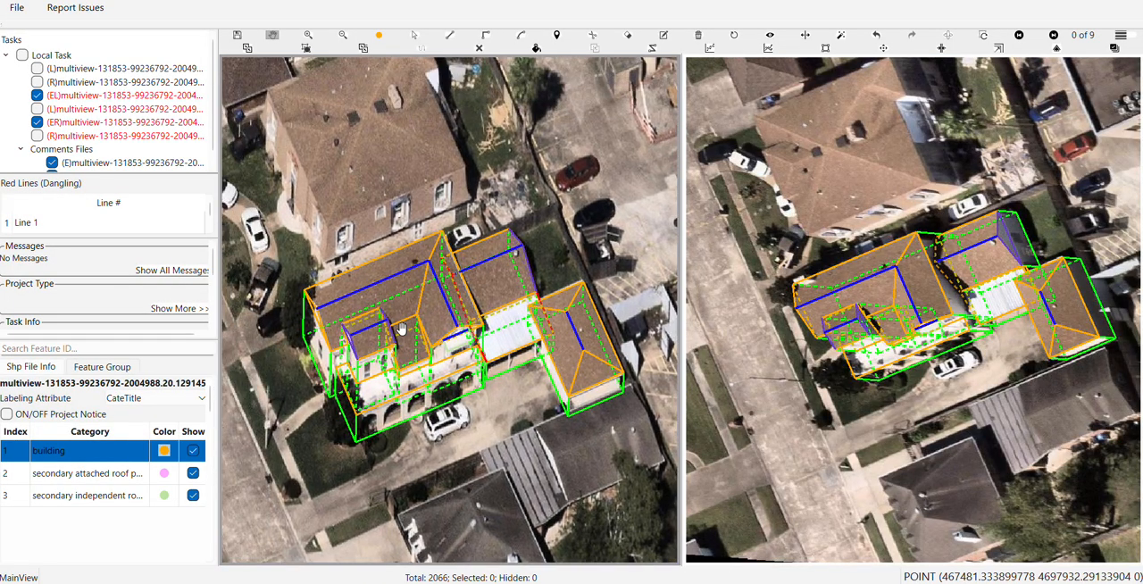
pyautogui.click(480, 49)
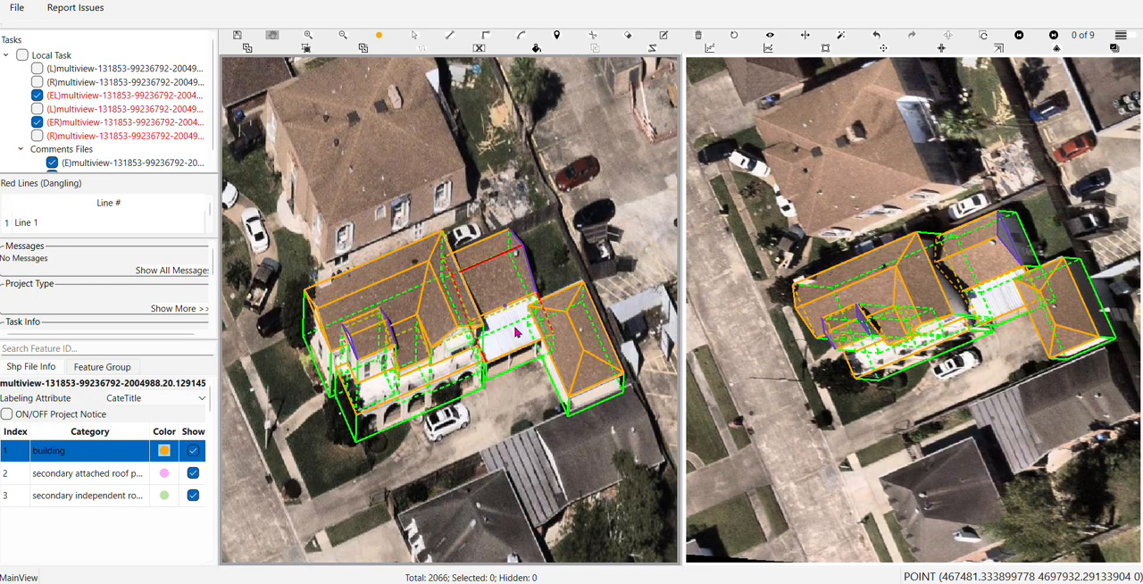
# Box-select the whole house, carport and neighbouring hip-roofed building, and save the labelling
pyautogui.scroll(2, 540, 358)
pyautogui.click(545, 352)
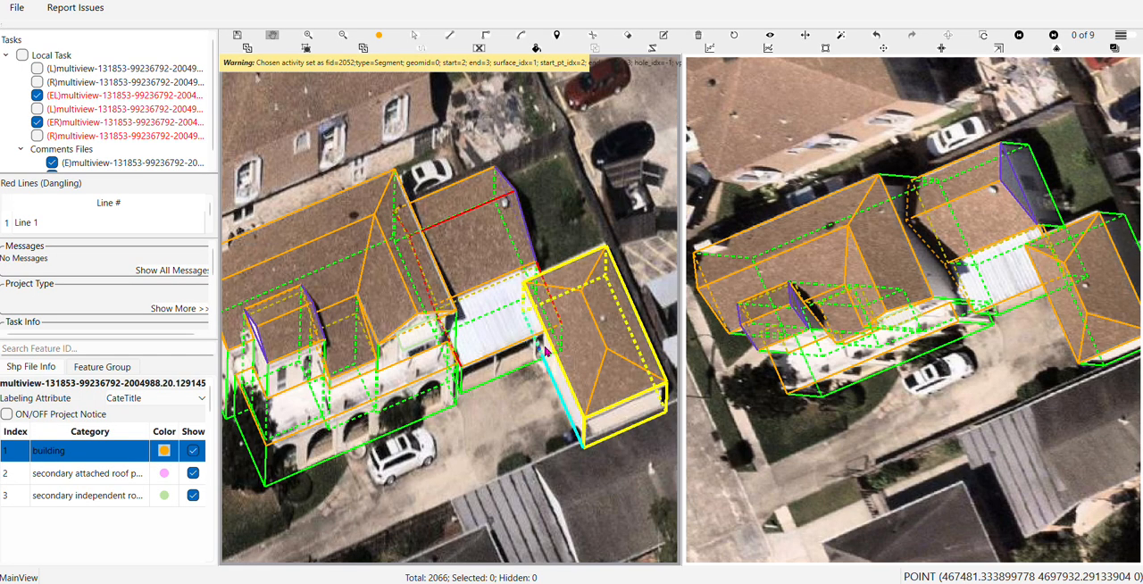
pyautogui.scroll(-2, 551, 348)
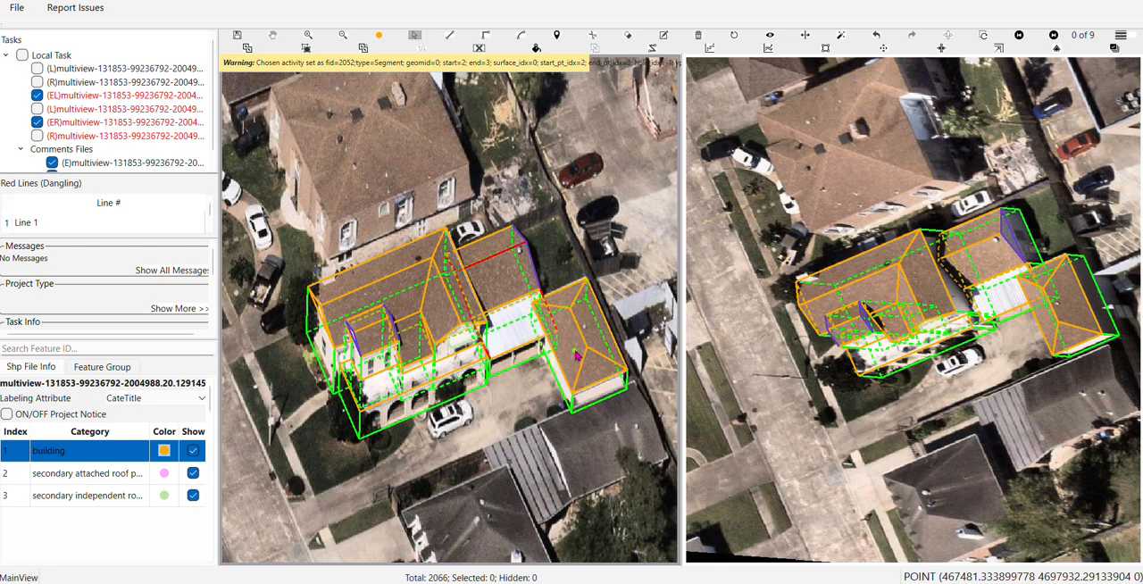
pyautogui.moveTo(284, 197); pyautogui.dragTo(648, 463)
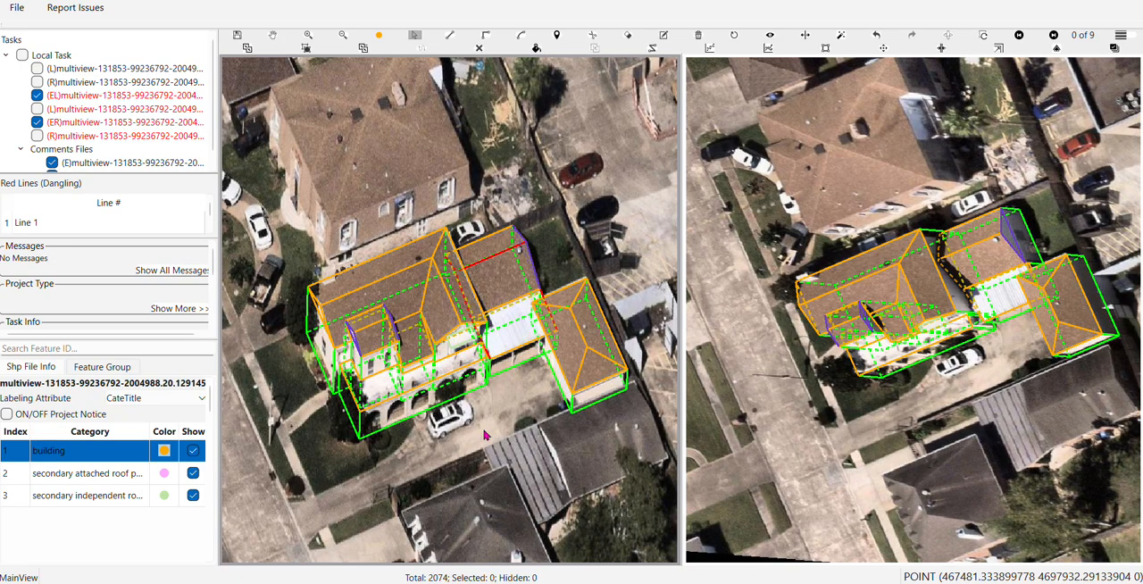
pyautogui.hotkey('ctrl', 's')
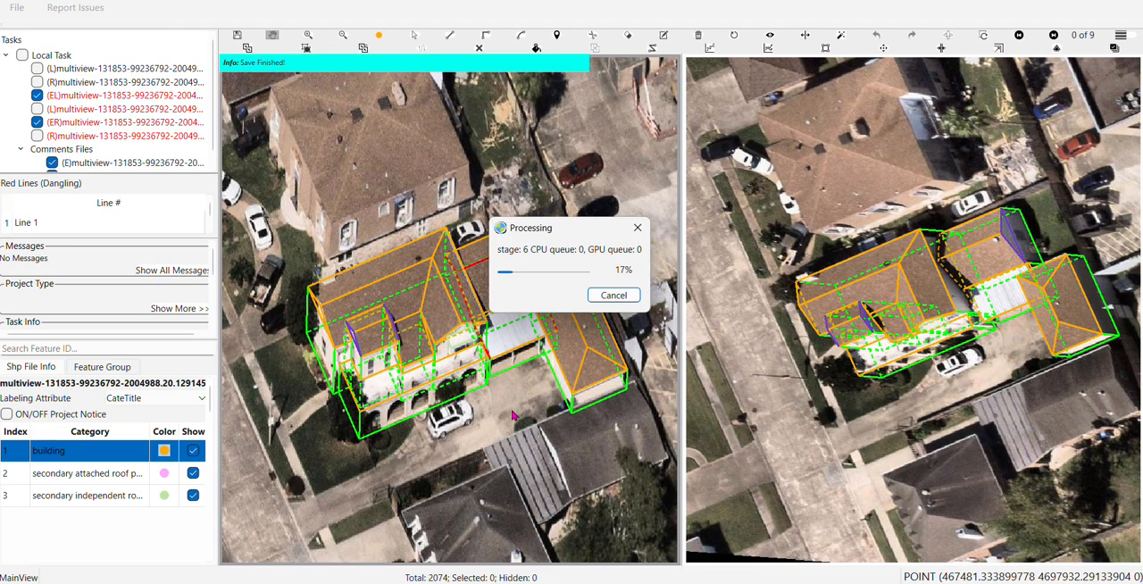
# Hide the dashed hidden edges in the main view and examine the processed outlines around the house and carport
pyautogui.scroll(3, 574, 398)
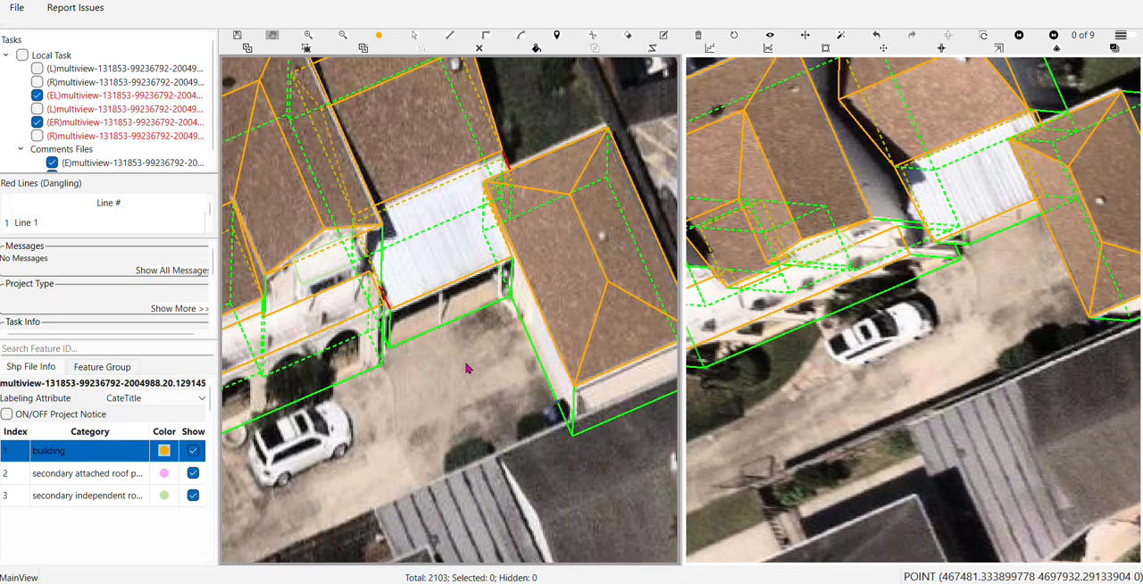
pyautogui.press('h')
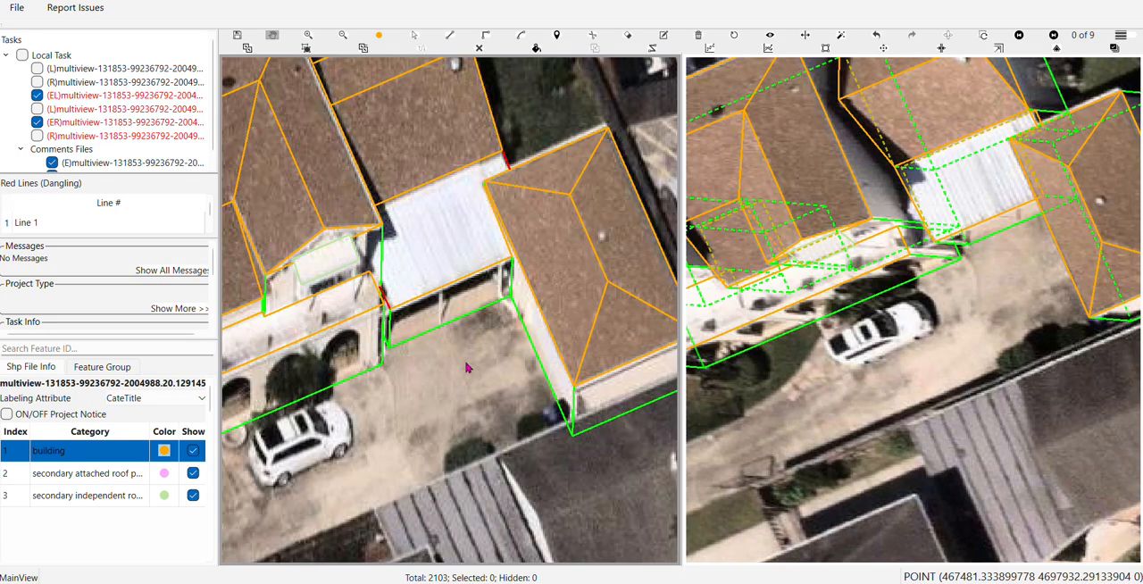
pyautogui.scroll(-2, 466, 367)
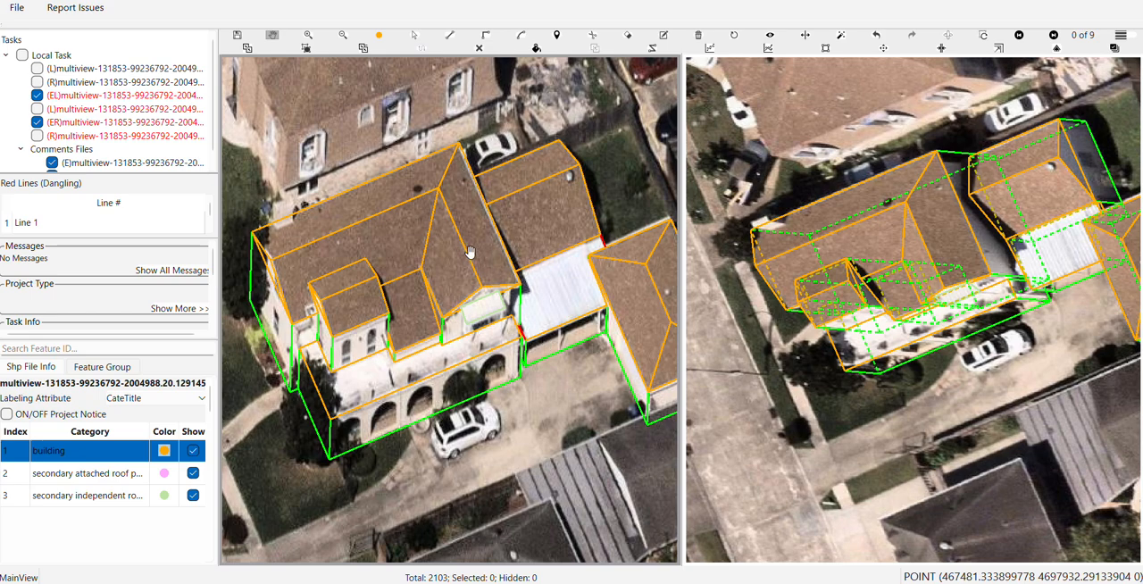
pyautogui.scroll(2, 578, 375)
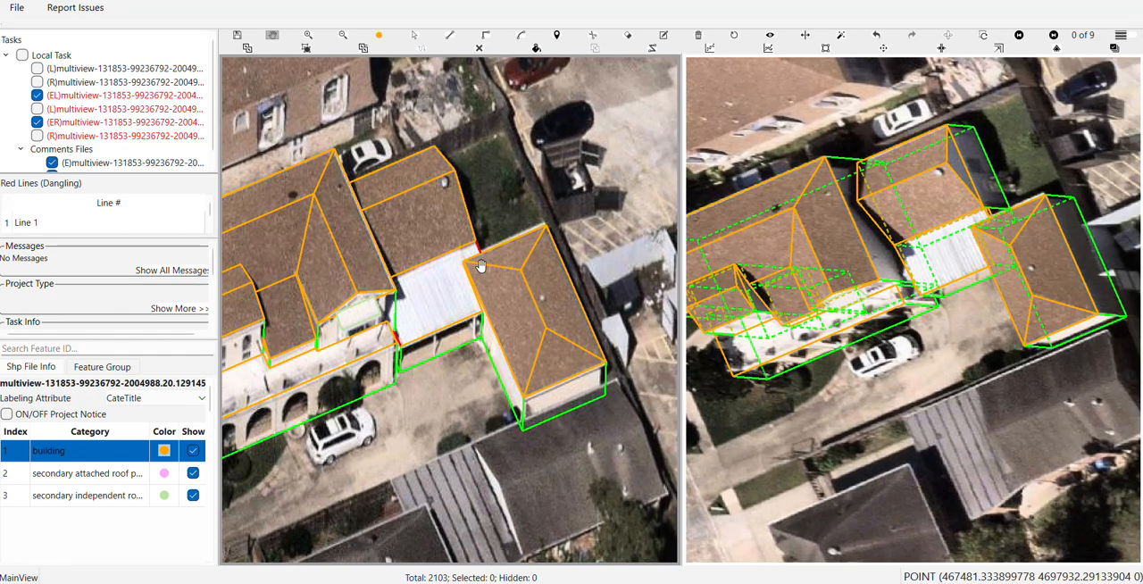
pyautogui.scroll(1, 474, 268)
pyautogui.press('f')
# Show the filled surfaces and examine the carport roof's red edge beside the porch and its front wall
pyautogui.press('f')
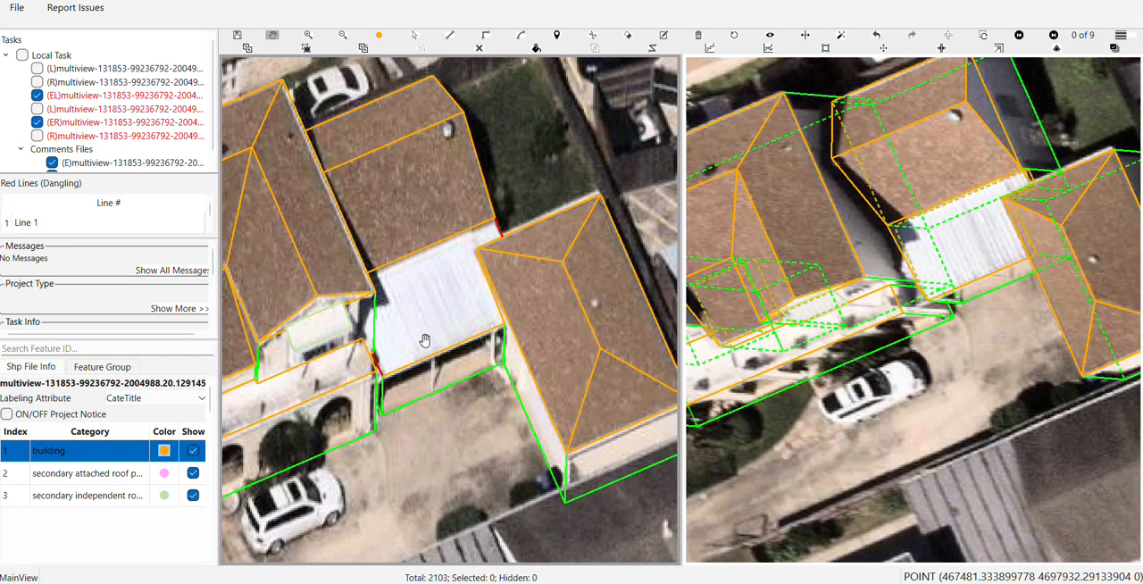
pyautogui.scroll(1, 425, 340)
pyautogui.press('f')
pyautogui.scroll(1, 425, 340)
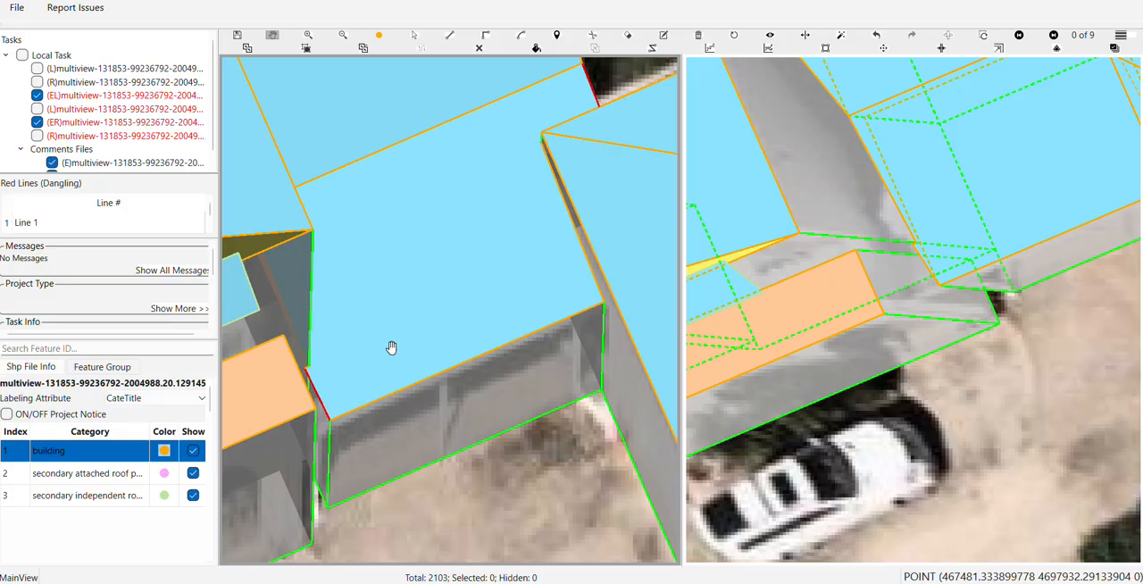
pyautogui.moveTo(392, 348); pyautogui.dragTo(416, 240)
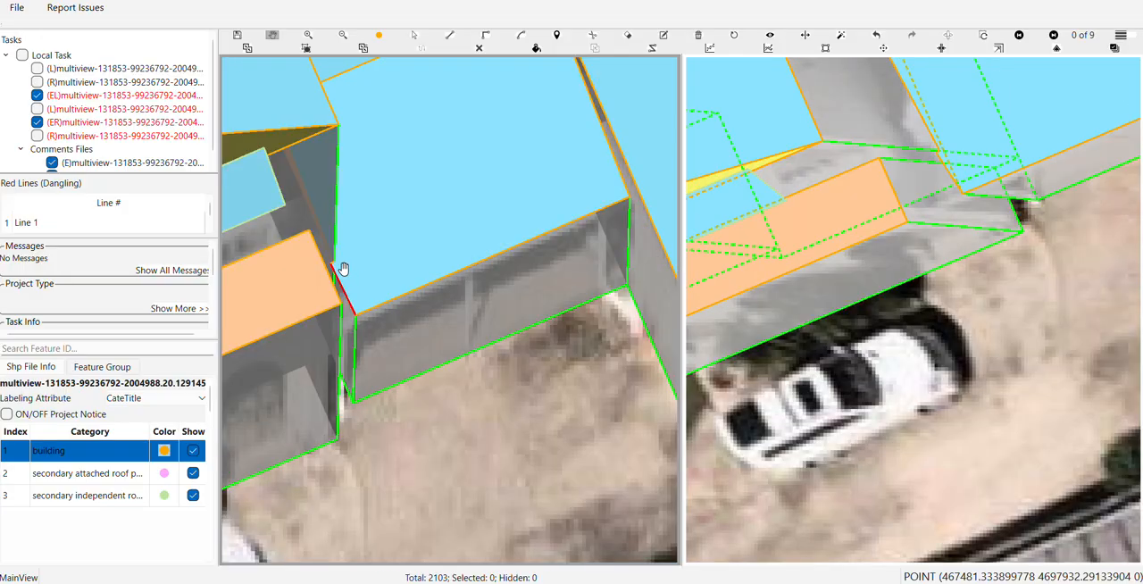
pyautogui.scroll(3, 343, 269)
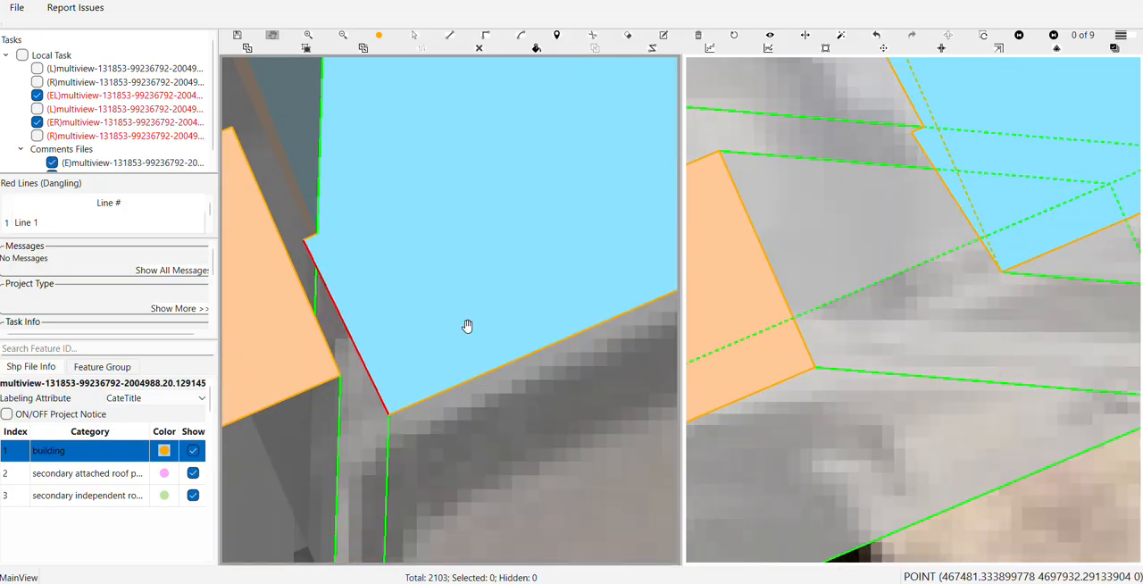
pyautogui.scroll(-3, 408, 263)
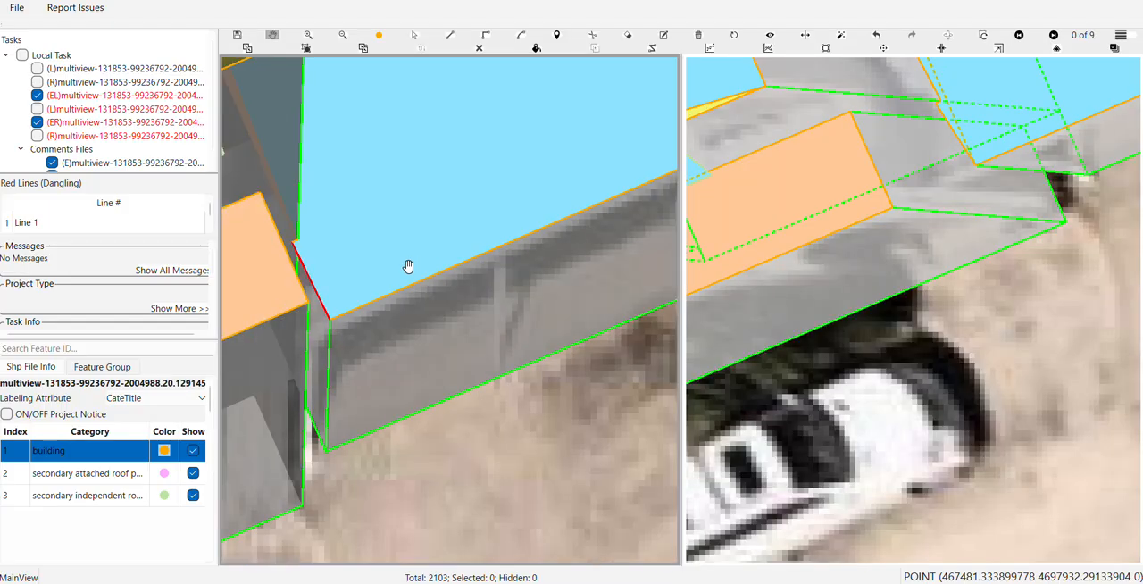
pyautogui.scroll(-2, 408, 266)
pyautogui.moveTo(484, 288); pyautogui.dragTo(393, 332)
# Select the carport's front wall surface to read its feature information and inspect the adjoining porch area
pyautogui.press('Escape')
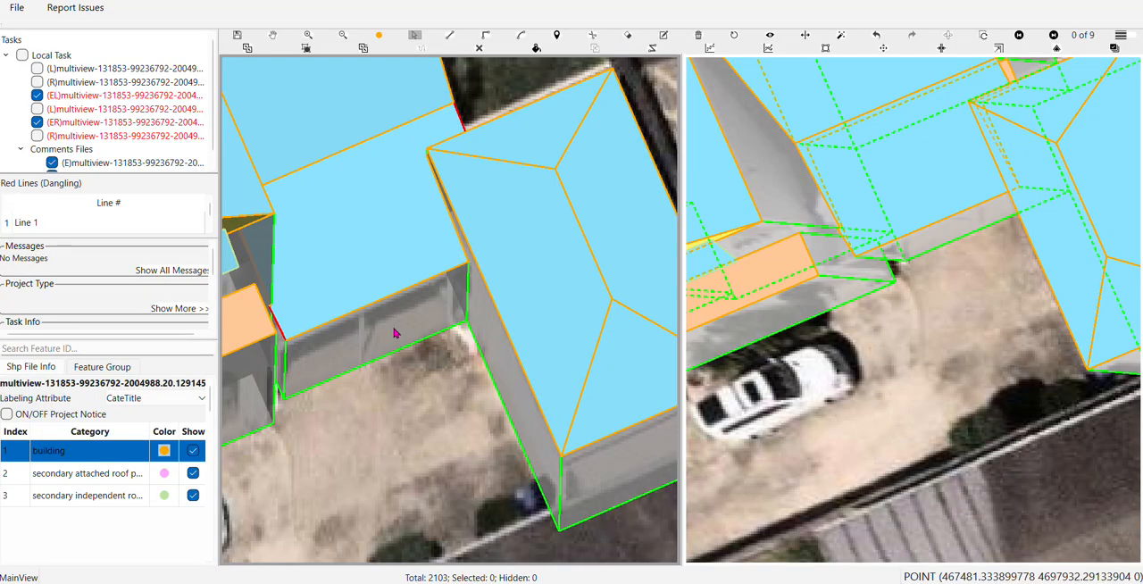
pyautogui.click(396, 333)
pyautogui.press('Escape')
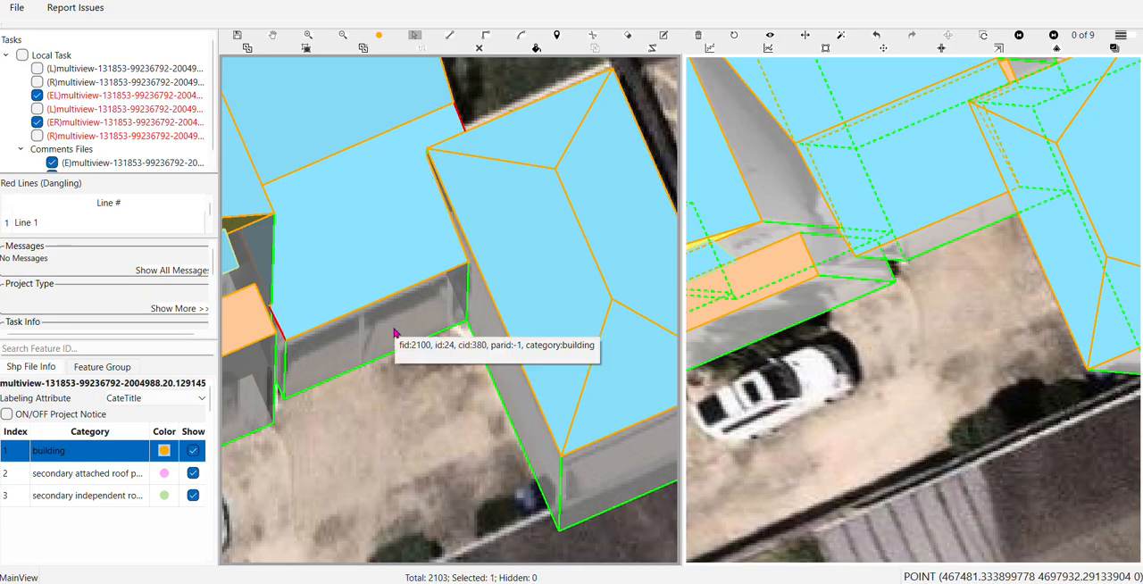
pyautogui.moveTo(396, 332); pyautogui.dragTo(577, 297)
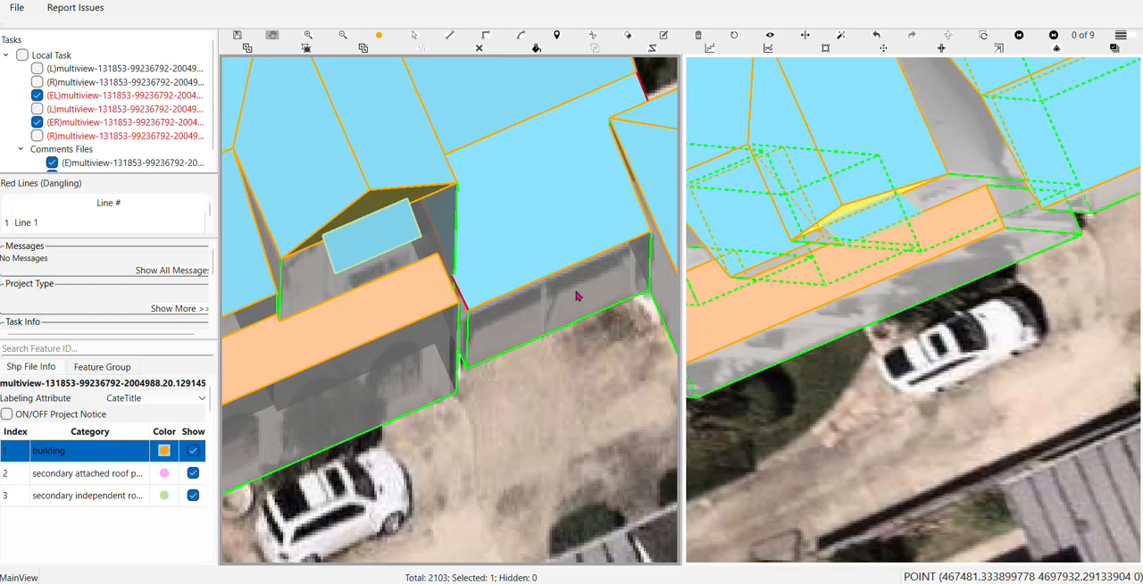
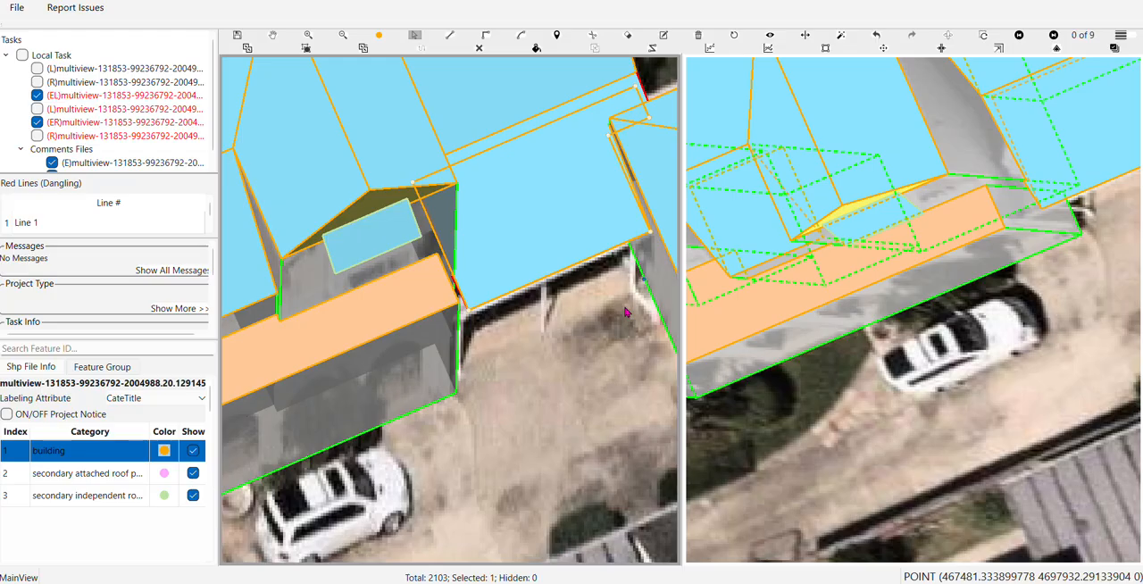
# Classify the white carport roof surface between the house and the hip-roofed building as secondary independent roof panel
pyautogui.press('Delete')
pyautogui.moveTo(607, 314); pyautogui.dragTo(516, 373)
pyautogui.click(453, 297)
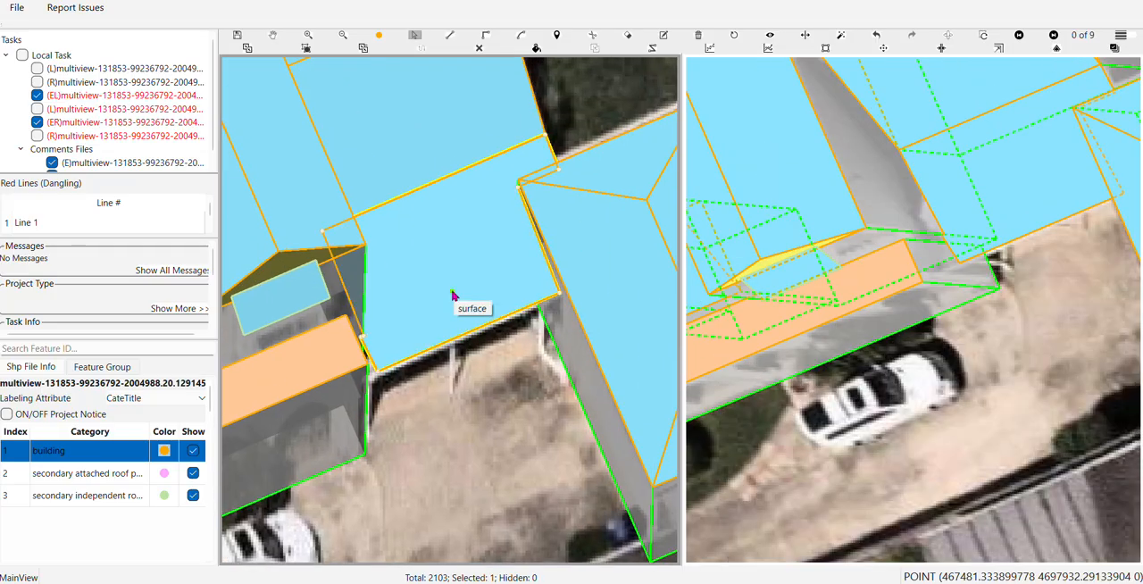
pyautogui.rightClick(452, 297)
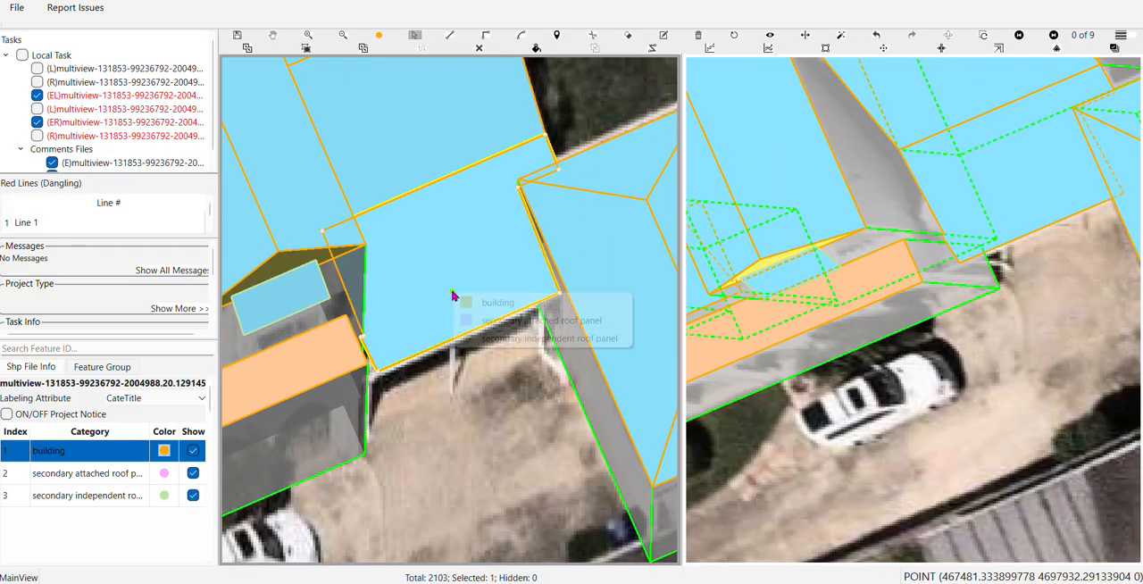
pyautogui.click(509, 340)
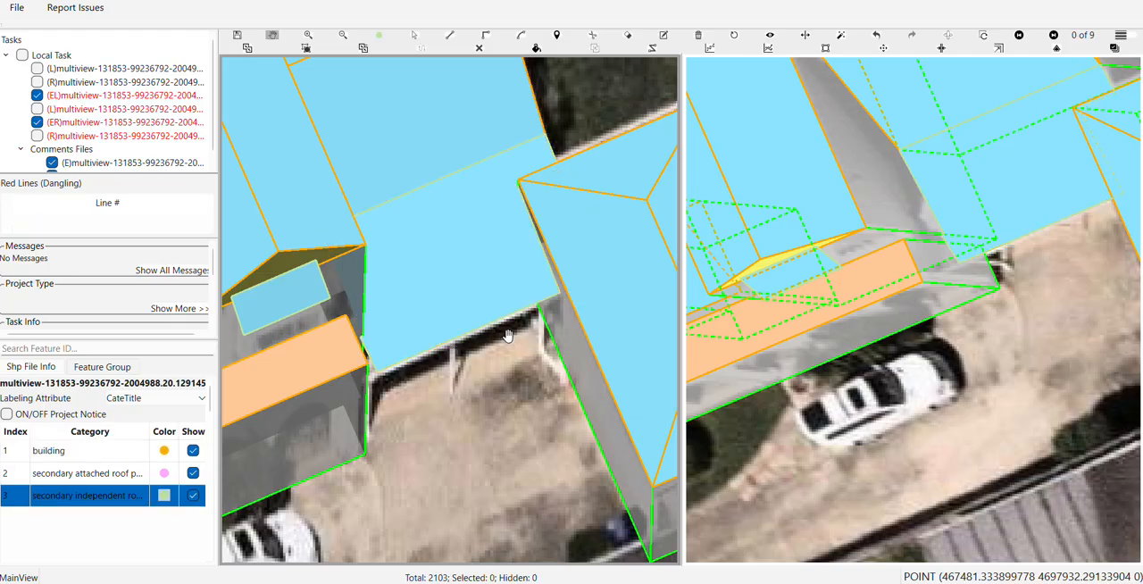
pyautogui.scroll(-5, 508, 335)
pyautogui.scroll(3, 508, 325)
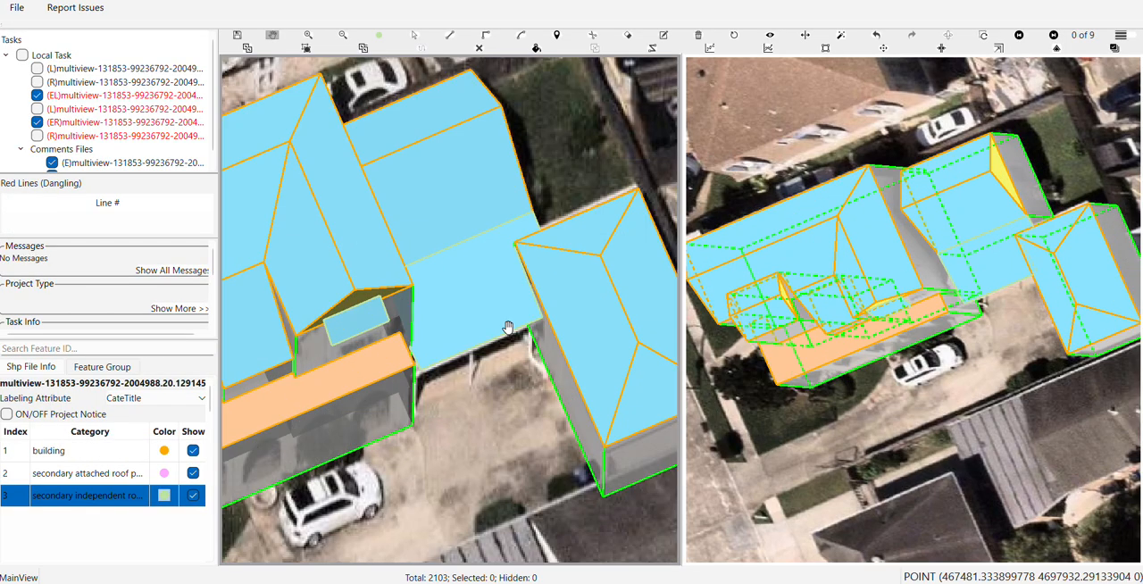
# Select the carport roof and compare its outline with the imagery, with the surface fill on and off
pyautogui.press('s')
pyautogui.click(502, 318)
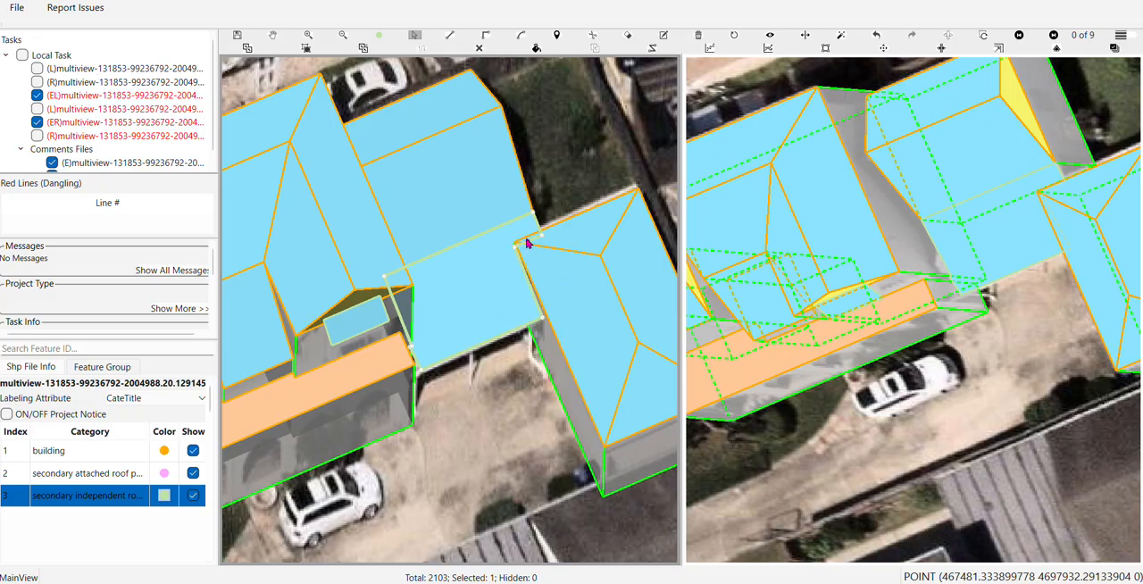
pyautogui.scroll(-2, 543, 301)
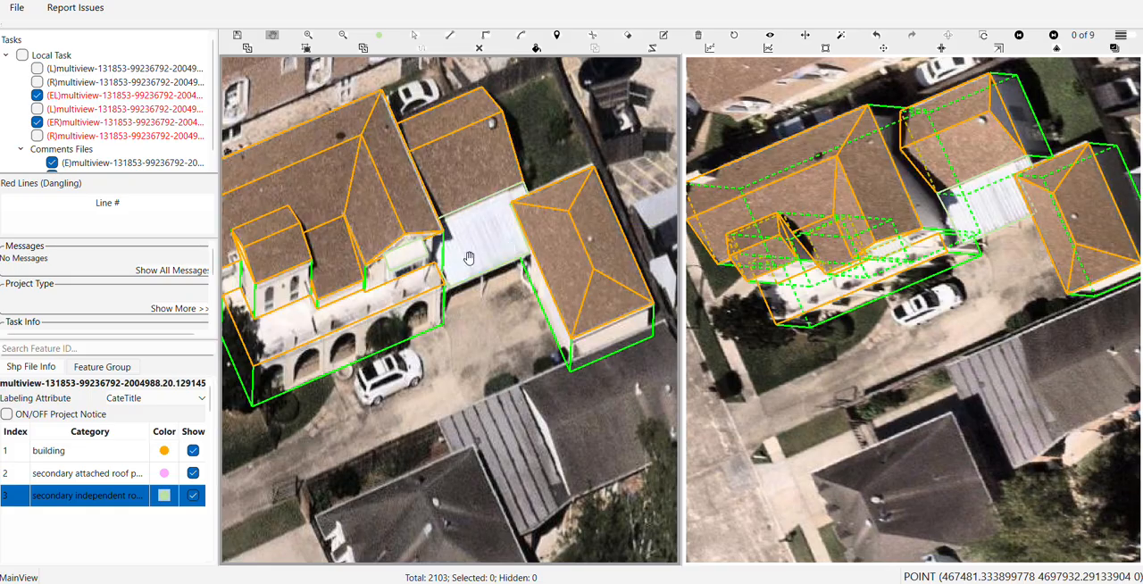
pyautogui.scroll(2, 469, 257)
pyautogui.scroll(2, 469, 257)
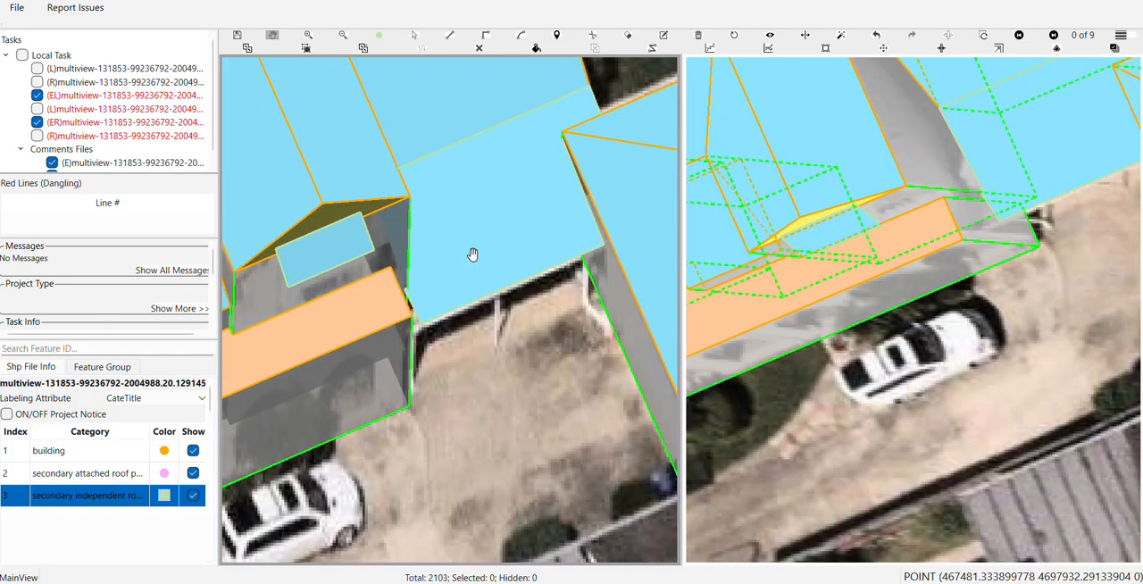
pyautogui.press('f')
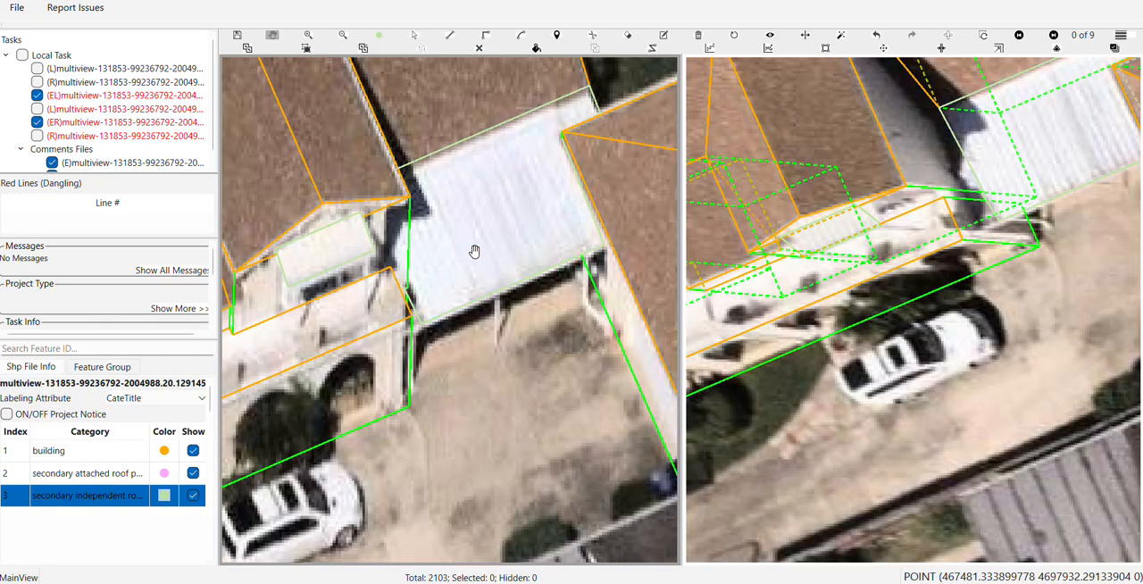
pyautogui.press('f')
pyautogui.scroll(4, 429, 280)
# Shift the carport roof's short side edge beside the porch inward, in line with the upper part of that side
pyautogui.press('s')
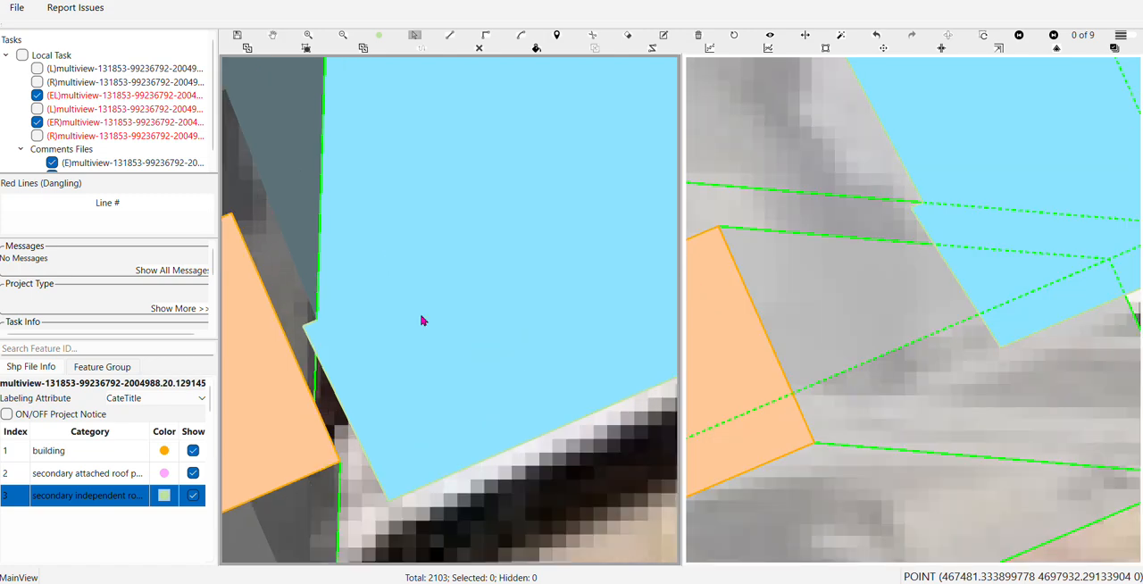
pyautogui.click(421, 317)
pyautogui.click(346, 412)
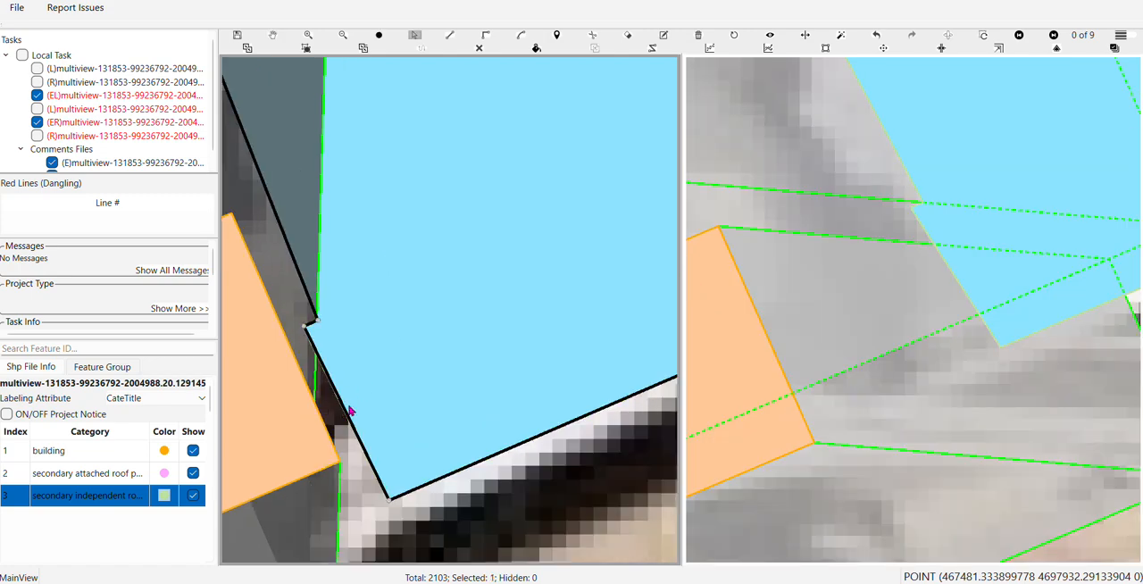
pyautogui.moveTo(349, 408); pyautogui.dragTo(363, 403)
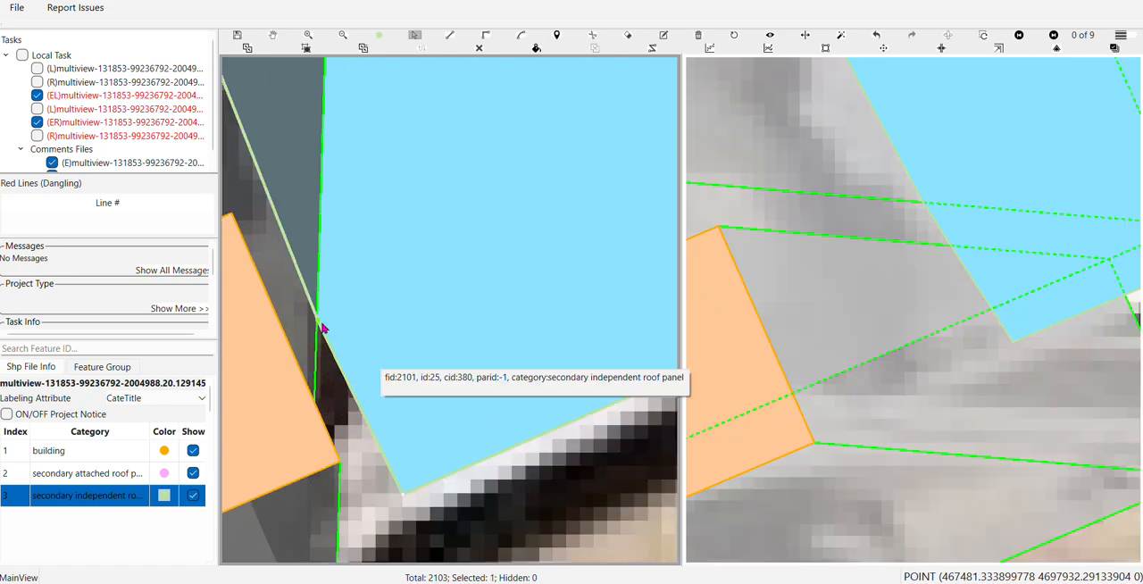
pyautogui.press('Escape')
# Rotate the filled 3D model to inspect the carport roof and surrounding surfaces, and restore the aerial view
pyautogui.scroll(-6, 350, 322)
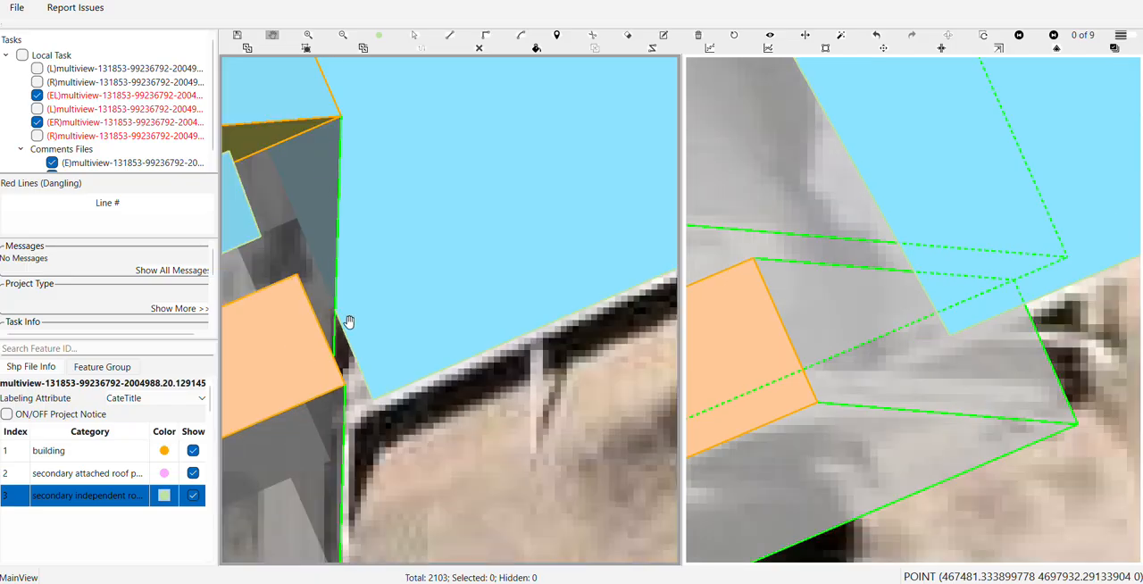
pyautogui.scroll(-3, 350, 321)
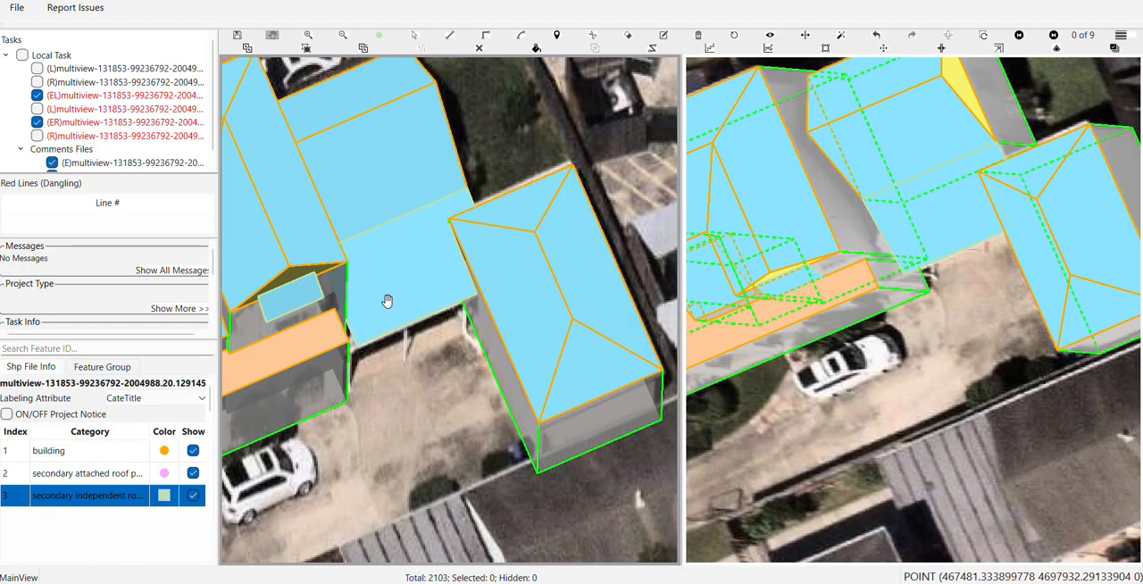
pyautogui.moveTo(400, 209); pyautogui.dragTo(523, 352)
pyautogui.moveTo(456, 330); pyautogui.dragTo(384, 339)
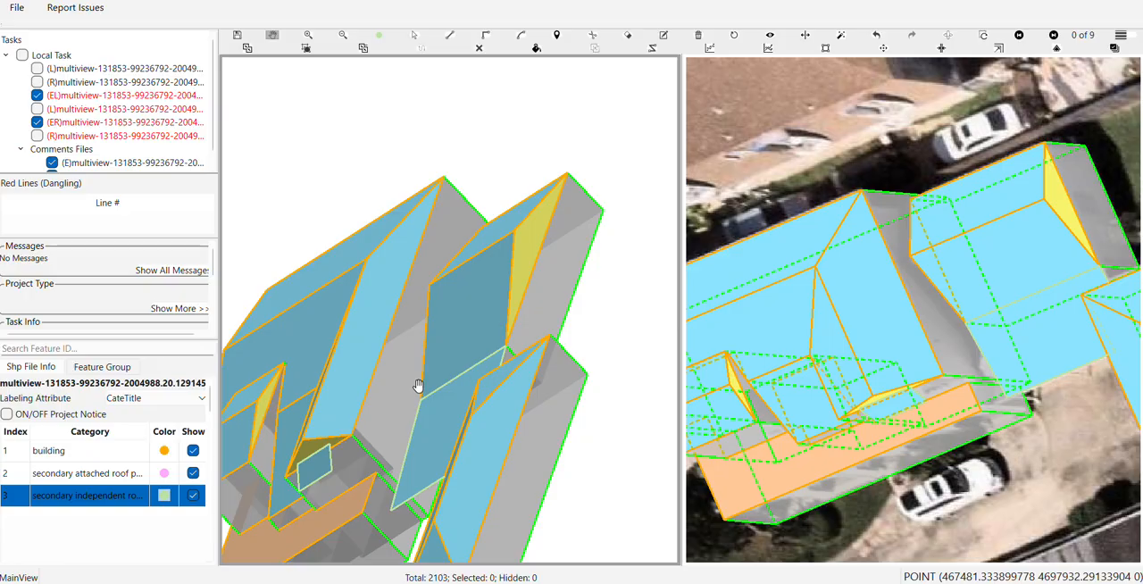
pyautogui.moveTo(506, 356); pyautogui.dragTo(523, 255)
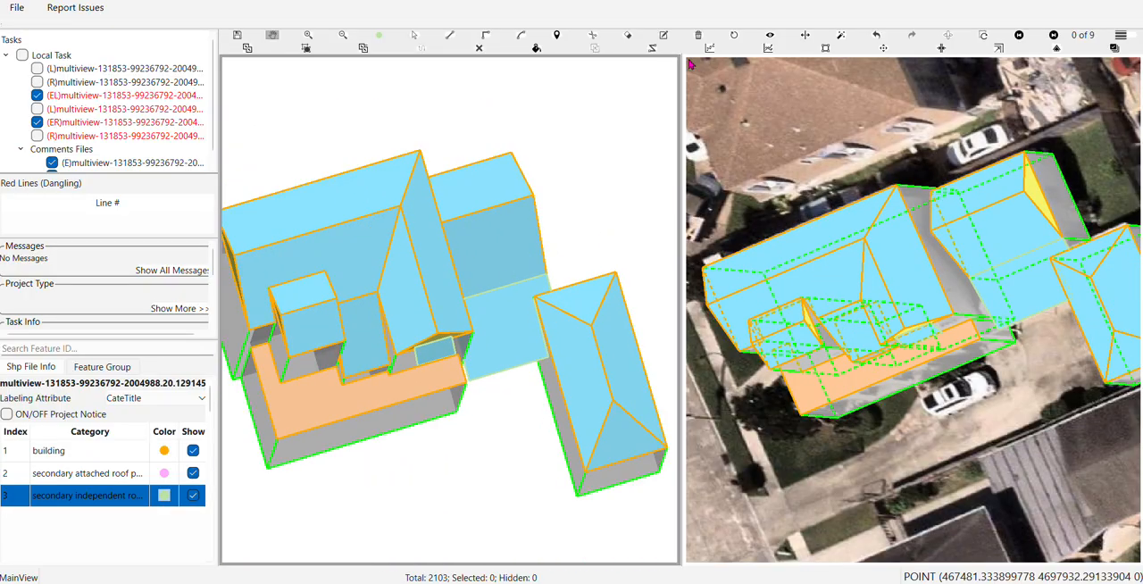
pyautogui.click(734, 37)
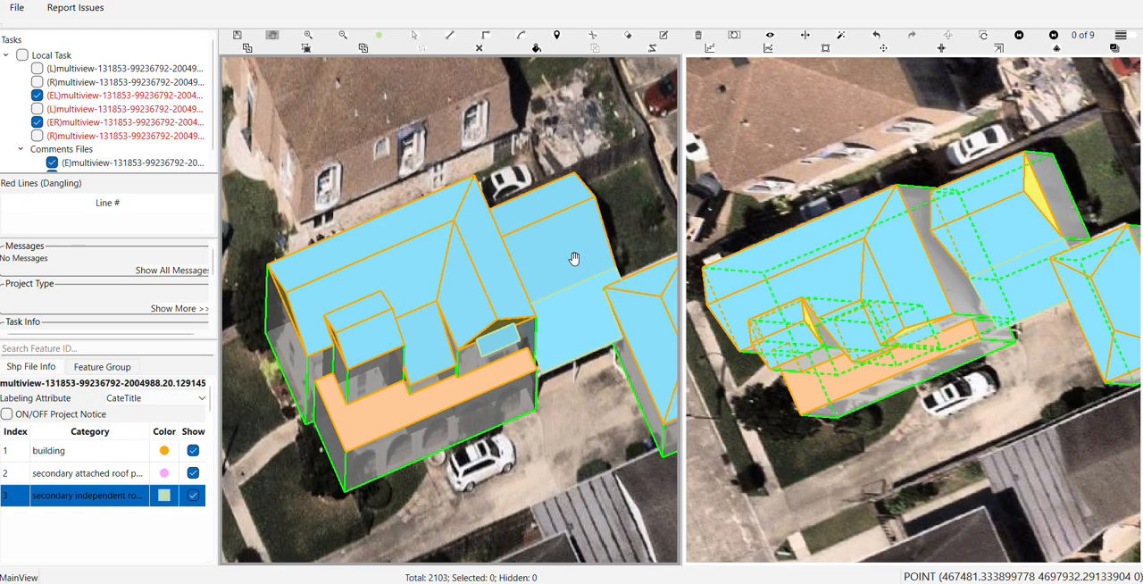
# Hide the surface fill and examine the outlines of the main house, dormer, arched porch and carport against both images
pyautogui.scroll(5, 539, 301)
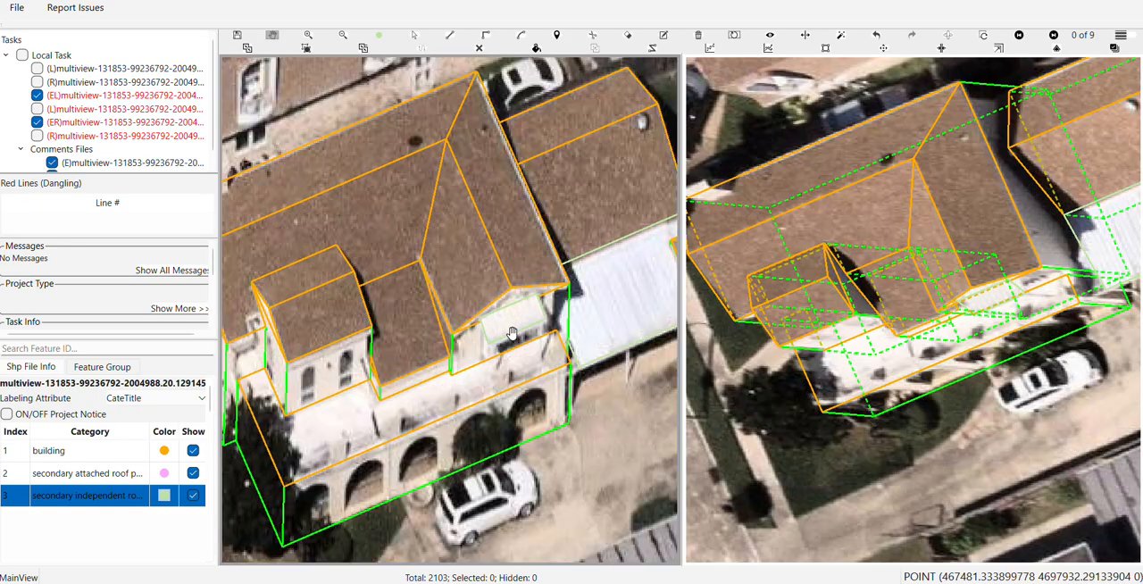
pyautogui.moveTo(512, 333); pyautogui.dragTo(432, 337)
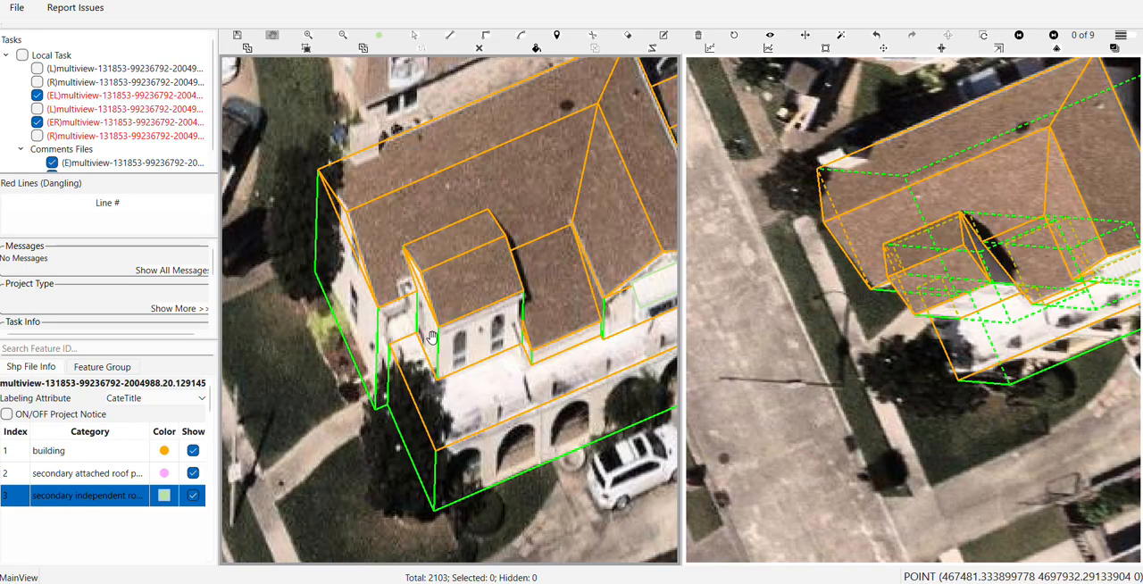
pyautogui.moveTo(521, 335); pyautogui.dragTo(439, 355)
pyautogui.moveTo(520, 308); pyautogui.dragTo(436, 330)
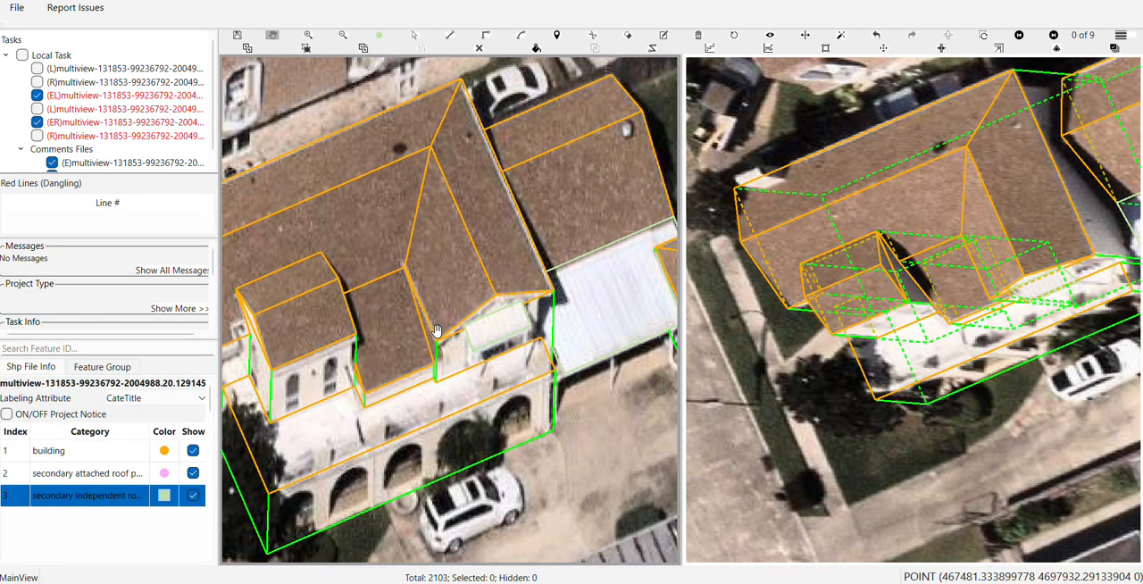
pyautogui.scroll(-1, 478, 320)
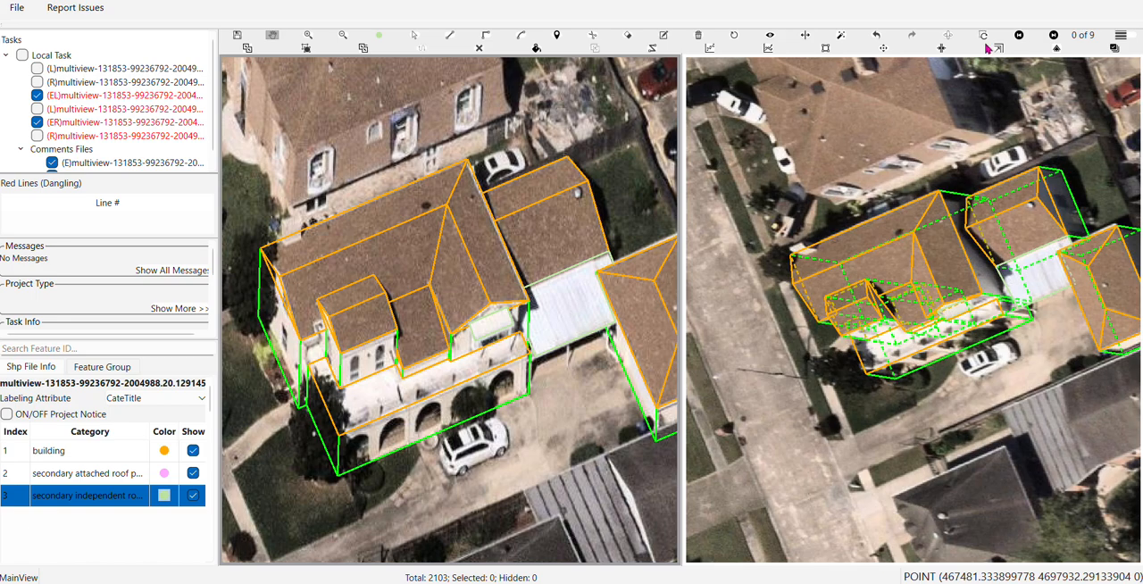
pyautogui.scroll(2, 348, 371)
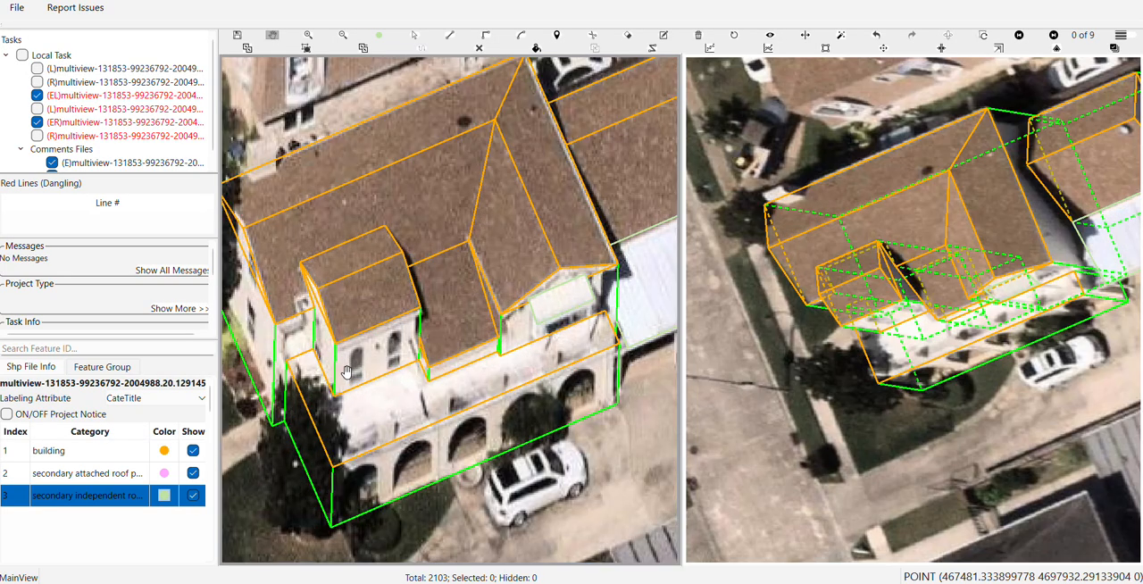
pyautogui.scroll(3, 398, 353)
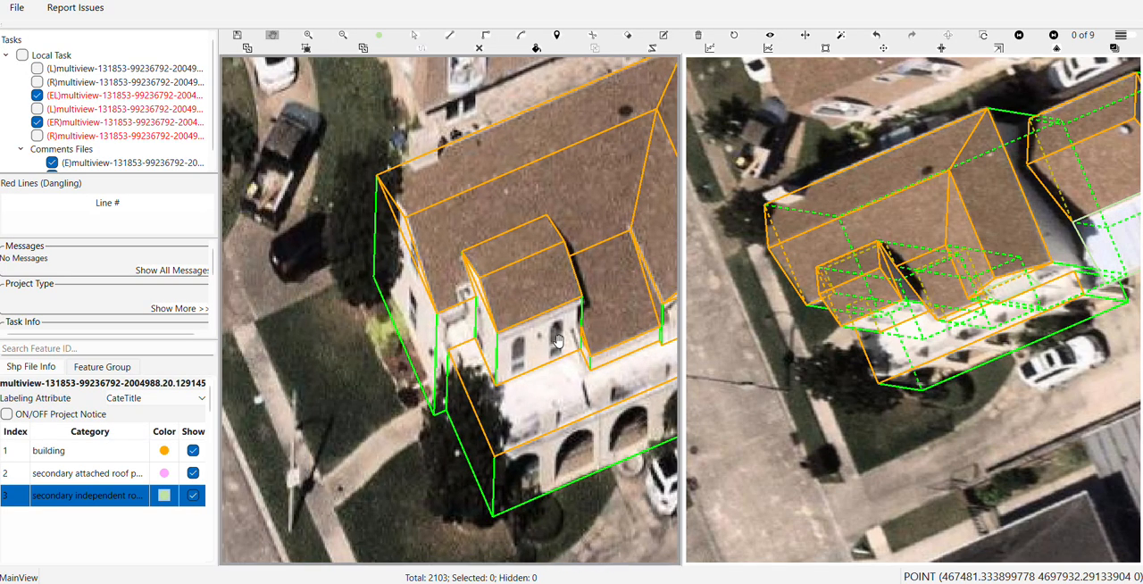
pyautogui.scroll(-2, 474, 392)
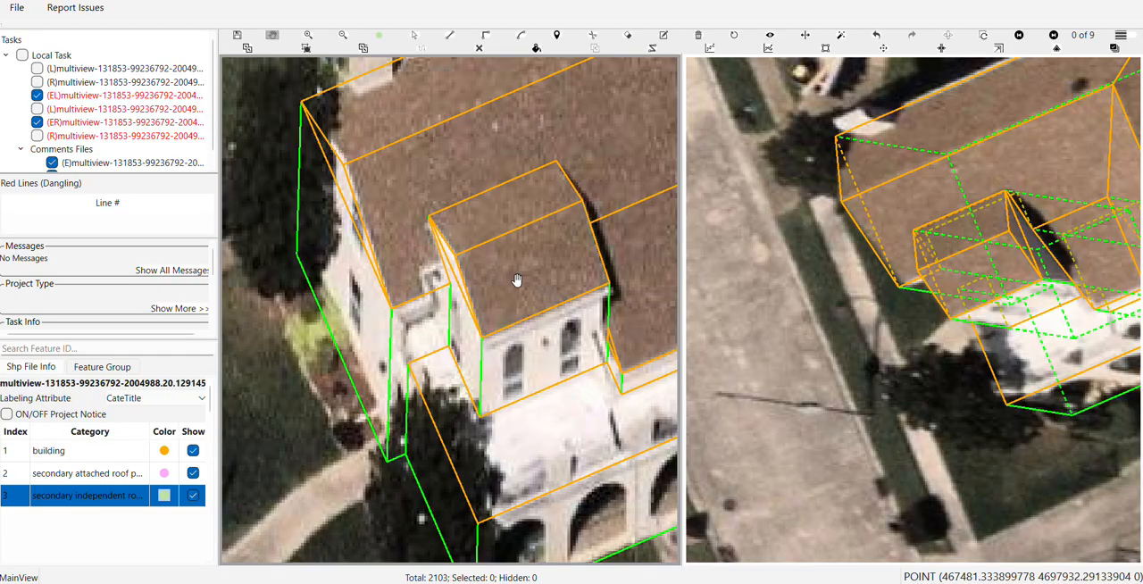
pyautogui.scroll(-4, 515, 281)
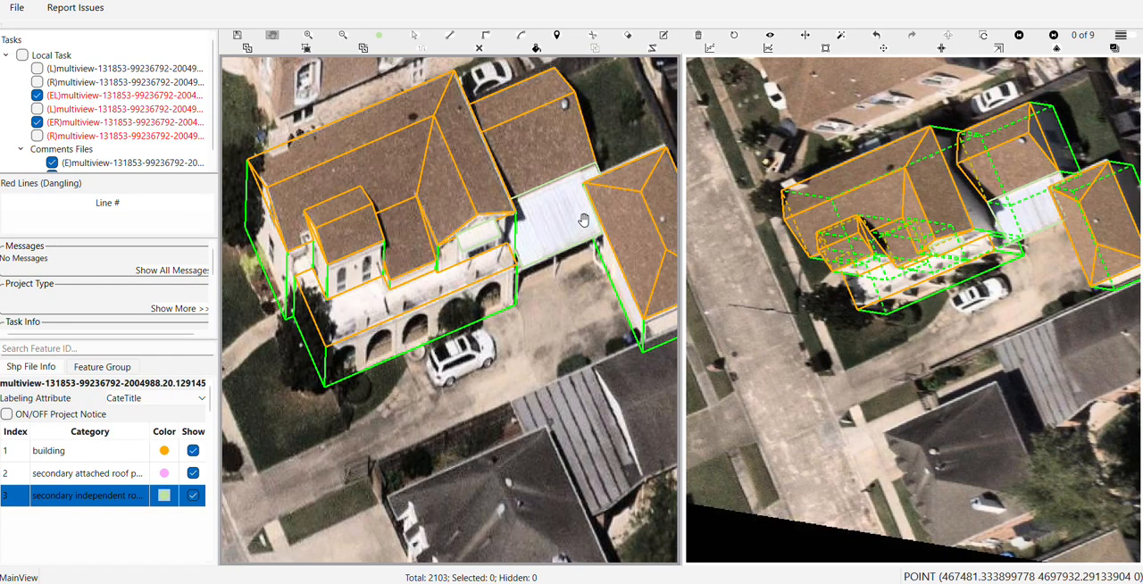
pyautogui.moveTo(1097, 134); pyautogui.dragTo(975, 186)
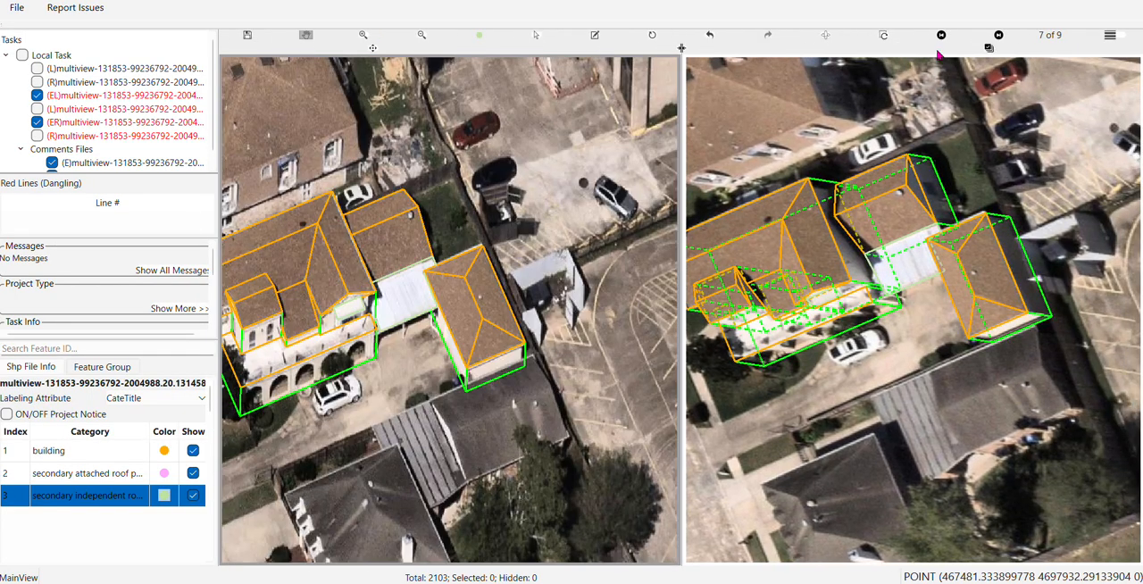
# Flip the main and secondary views and switch the secondary view to another image that shows the labelled buildings
pyautogui.click(826, 40)
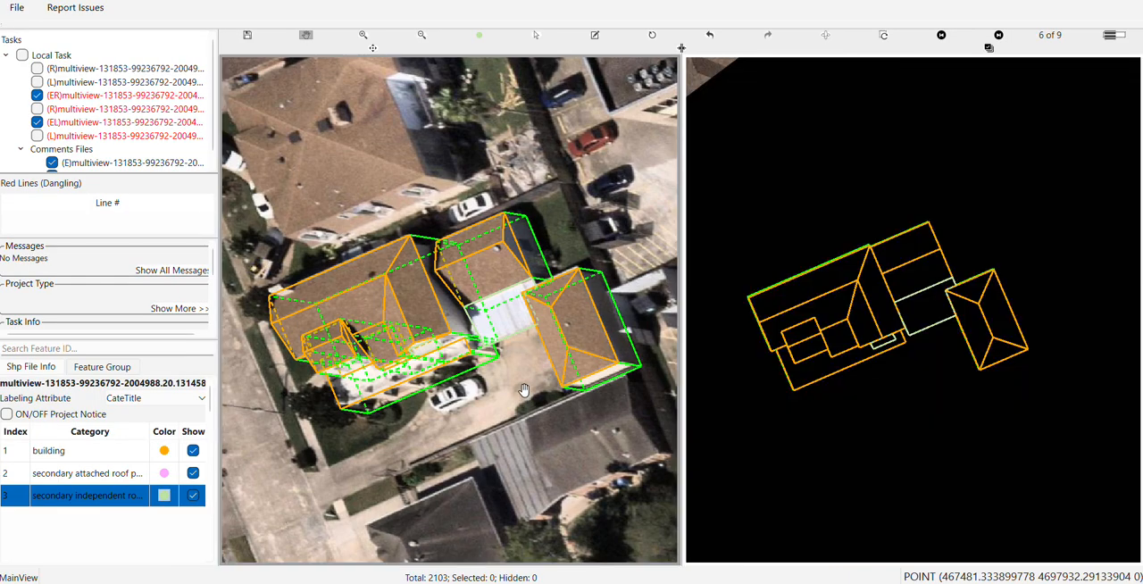
pyautogui.press('Right')
pyautogui.press('Right')
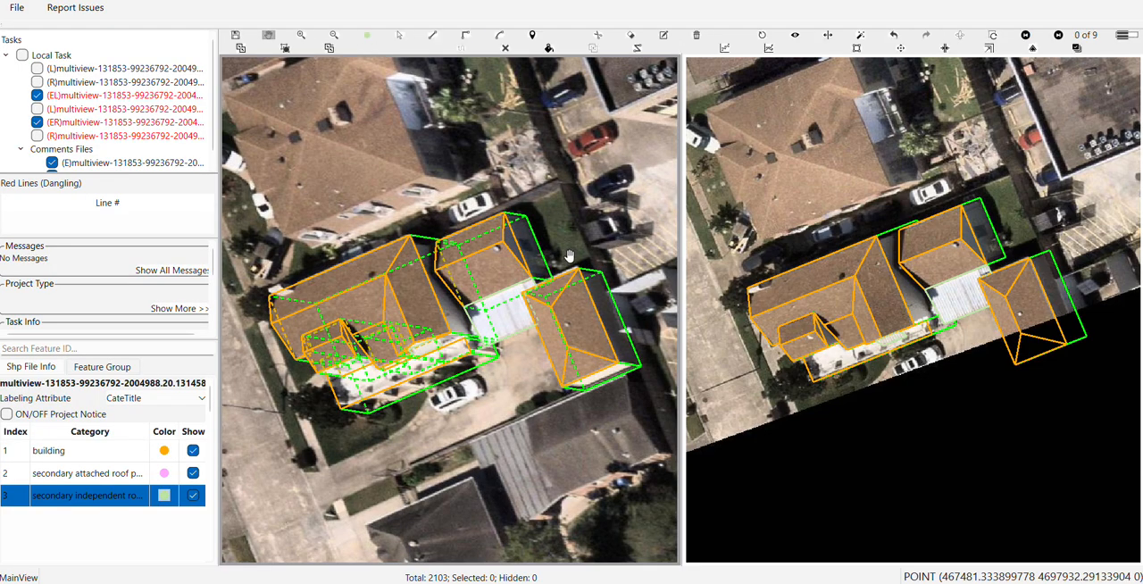
# Draw a line across the rear wing's shaded gable-end wall, parallel to and just inside the green edge at its outer roof corner
pyautogui.scroll(2, 570, 256)
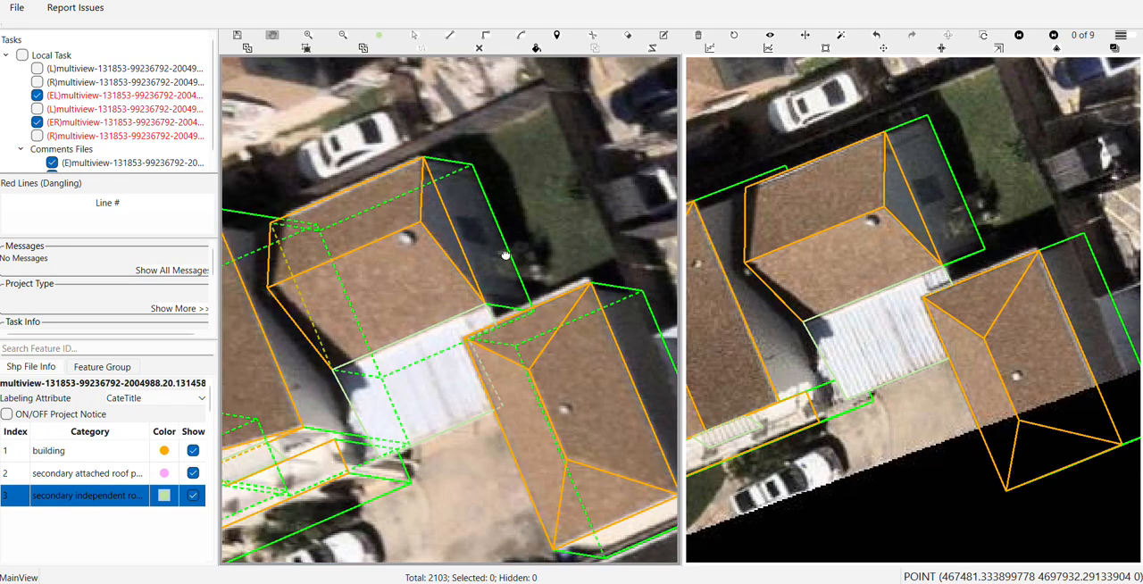
pyautogui.moveTo(490, 221); pyautogui.dragTo(505, 383)
pyautogui.scroll(2, 468, 341)
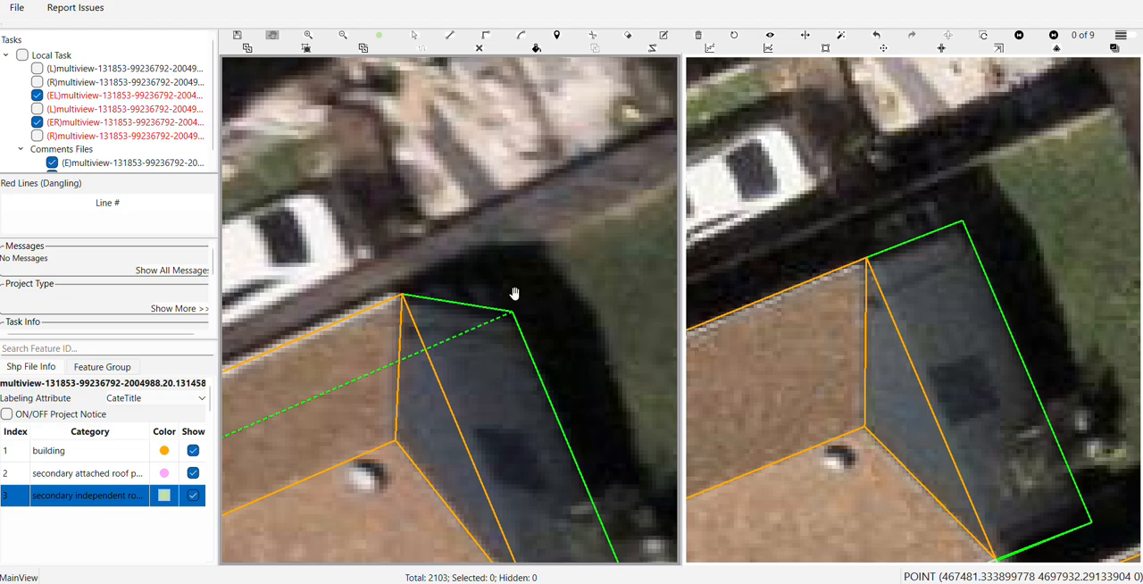
pyautogui.moveTo(518, 293); pyautogui.dragTo(337, 123)
pyautogui.moveTo(429, 220); pyautogui.dragTo(457, 379)
pyautogui.moveTo(437, 276); pyautogui.dragTo(464, 366)
pyautogui.scroll(2, 415, 309)
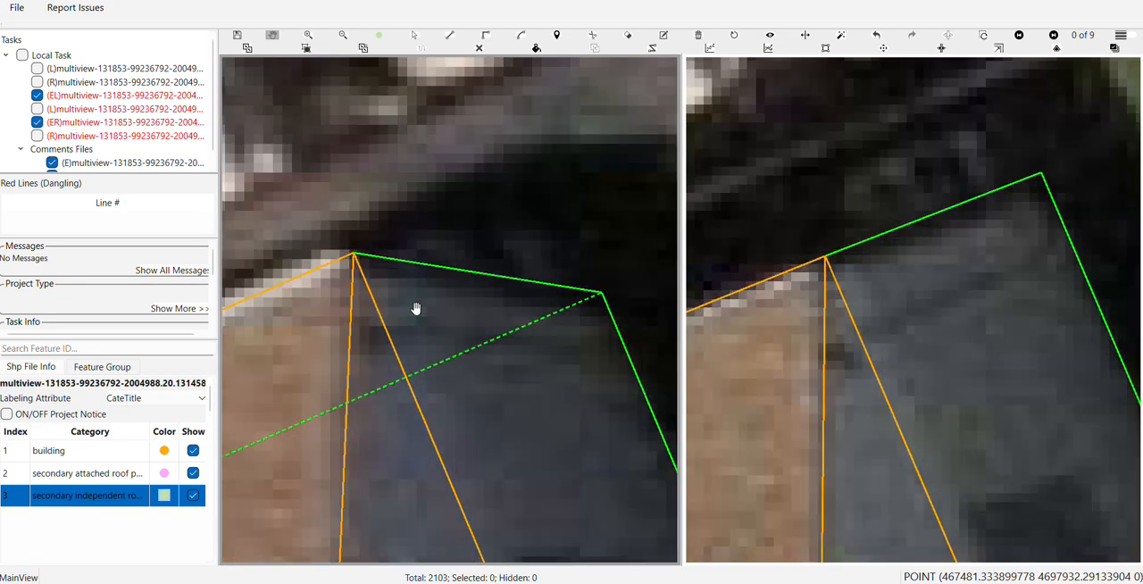
pyautogui.press('v')
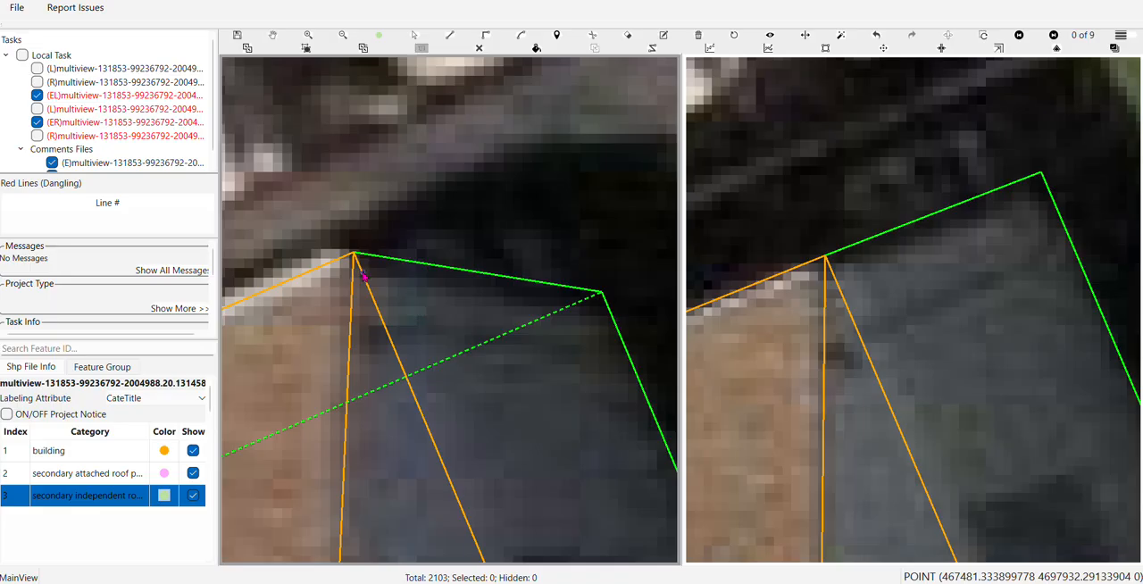
pyautogui.click(362, 275)
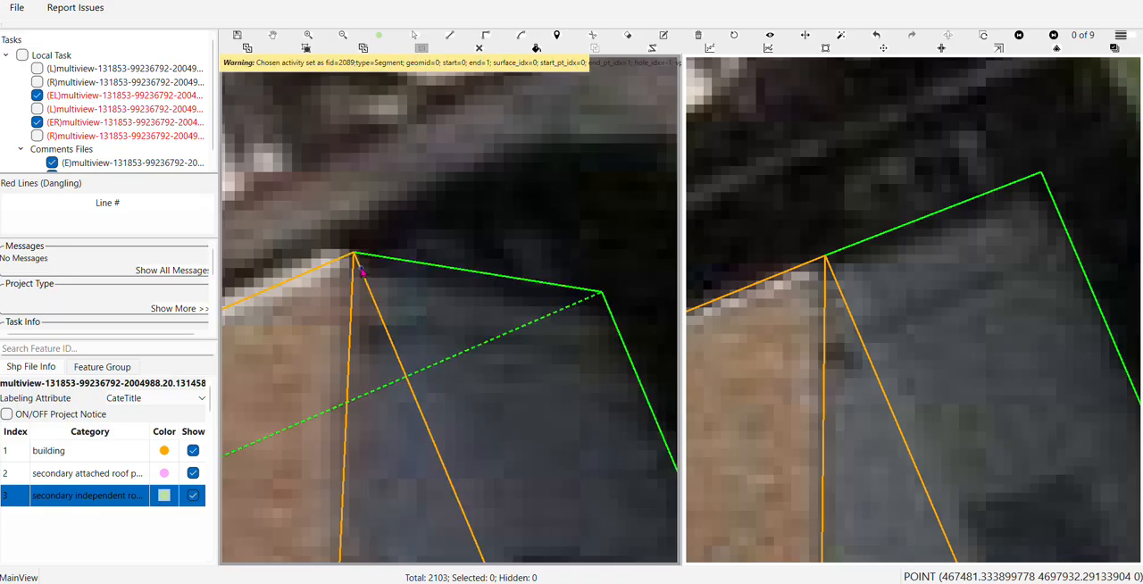
pyautogui.click(360, 268)
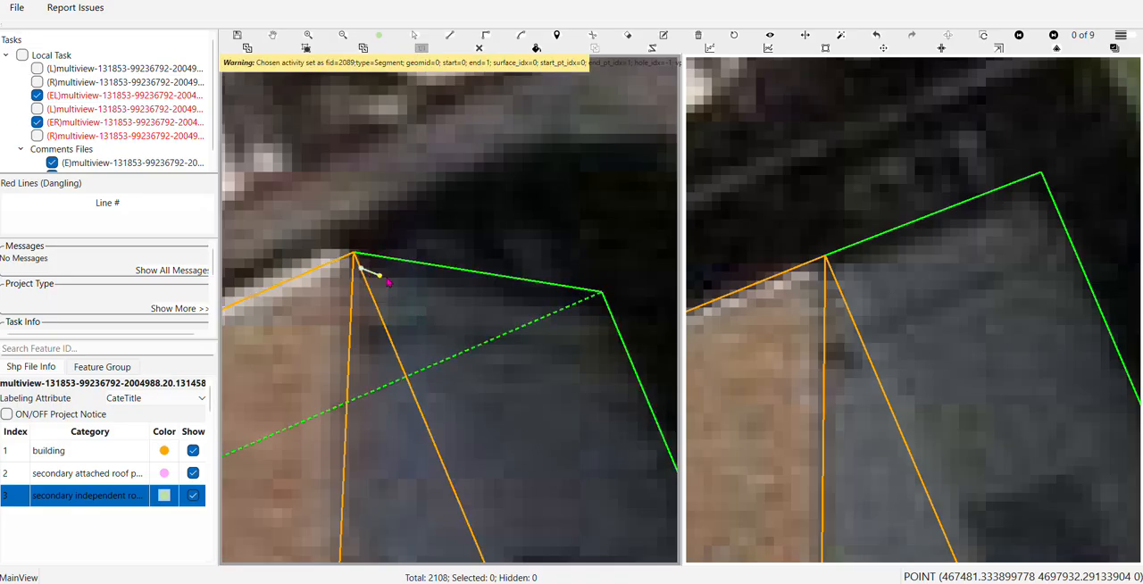
pyautogui.click(437, 269)
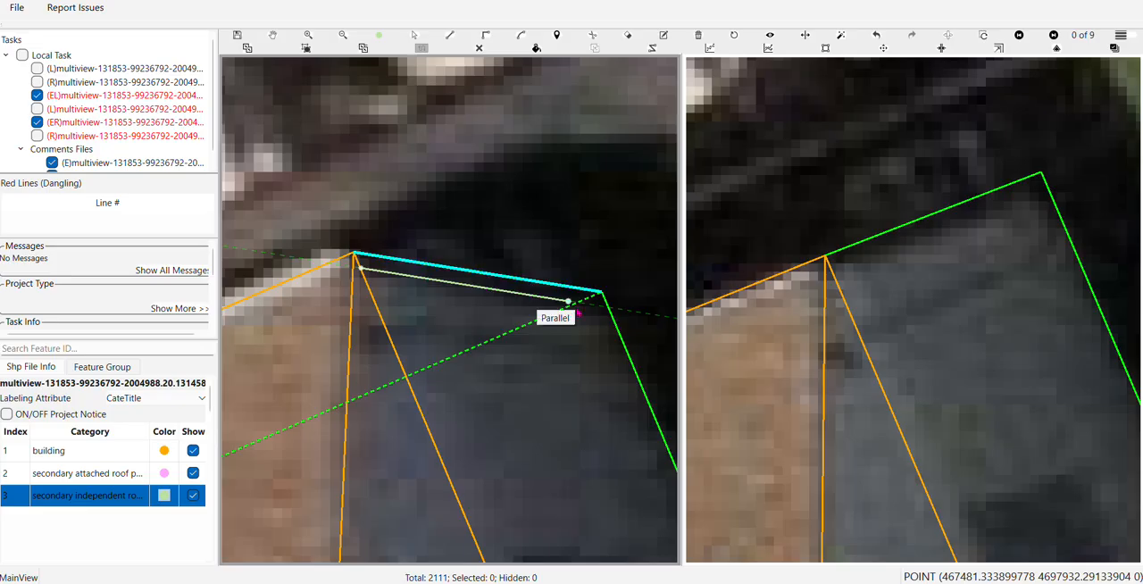
pyautogui.click(606, 312)
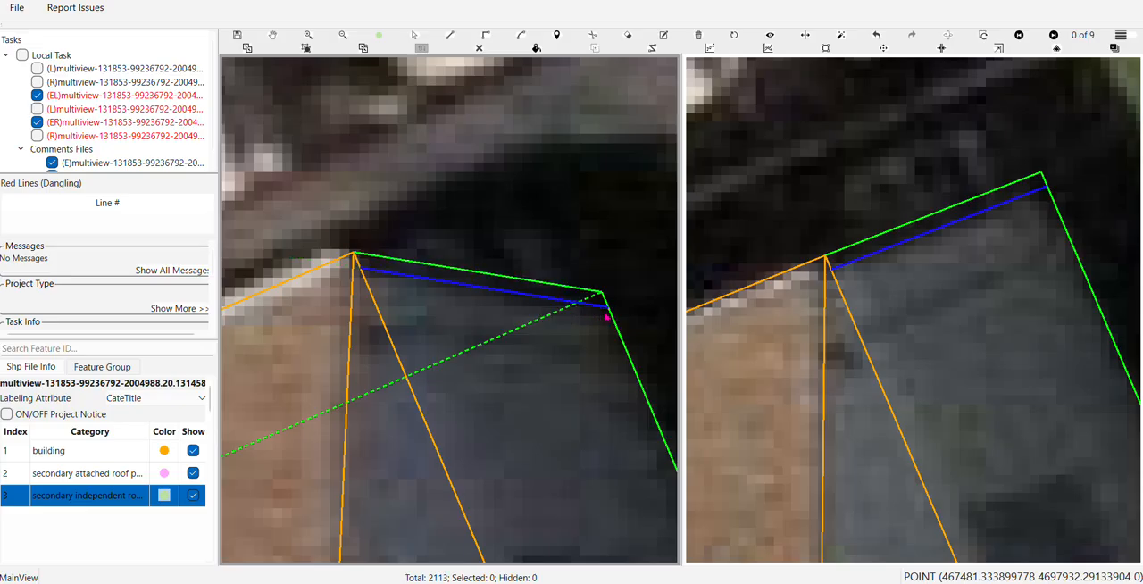
pyautogui.scroll(-2, 947, 312)
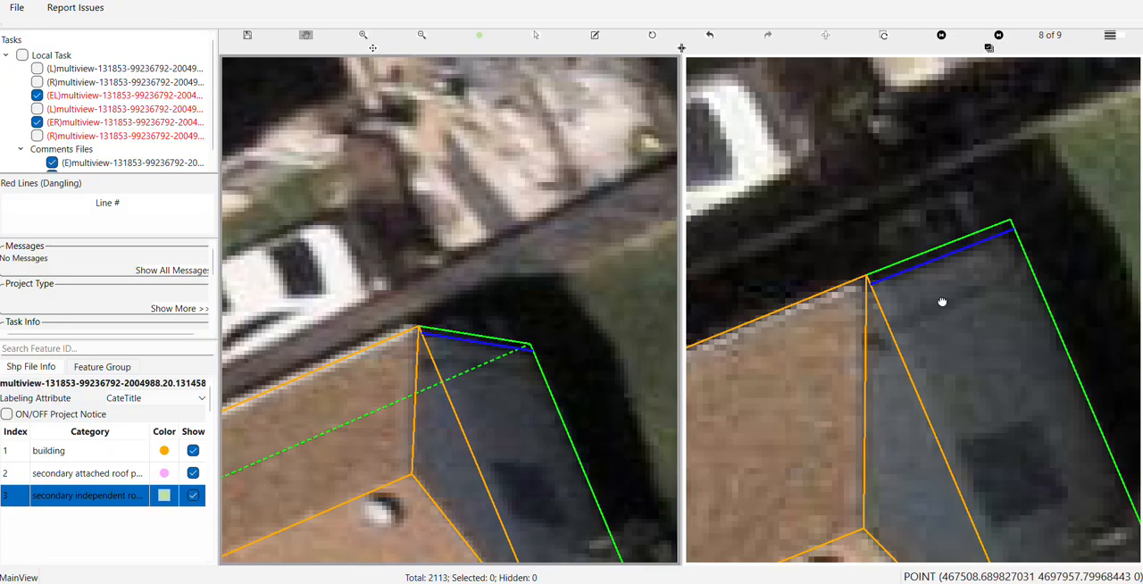
# Switch the secondary view to image 9 of 9 and shift the new gable-wall line slightly closer to the rear wing's green edge
pyautogui.moveTo(942, 302); pyautogui.dragTo(948, 352)
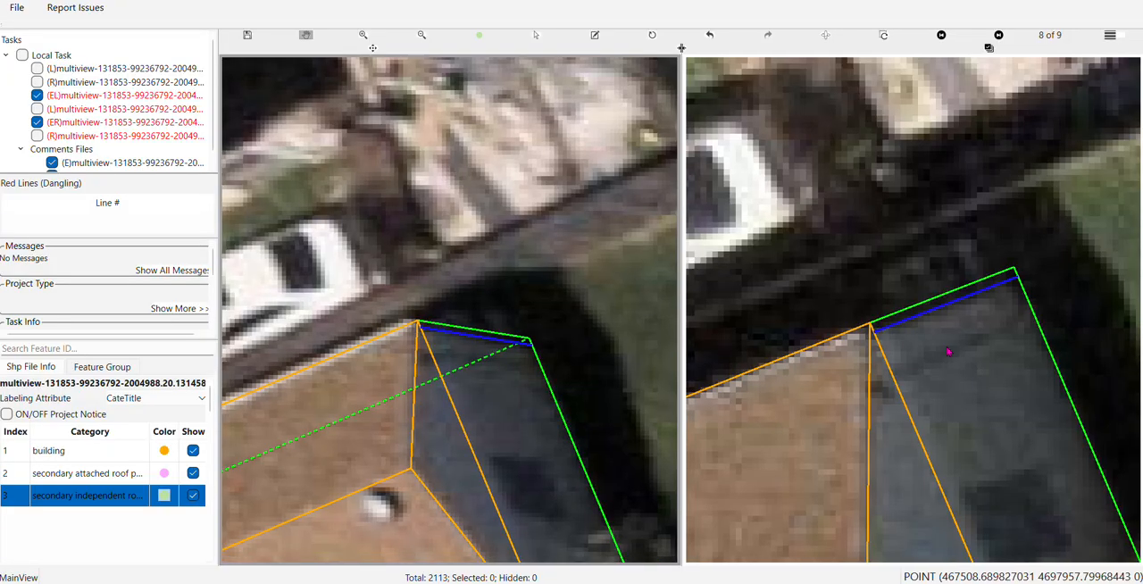
pyautogui.press('Right')
pyautogui.scroll(3, 948, 350)
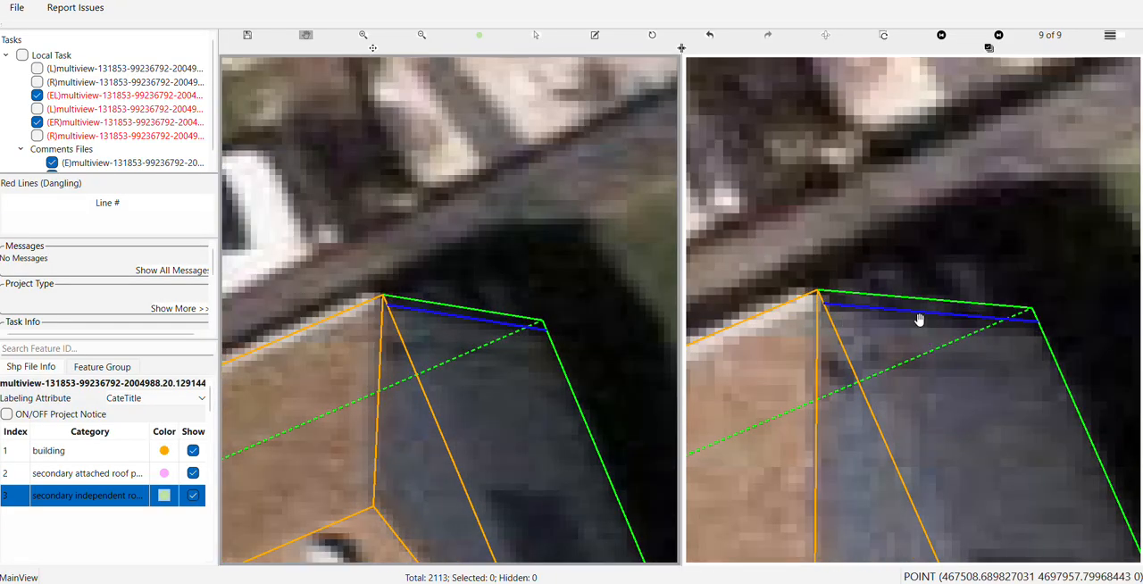
pyautogui.click(920, 321)
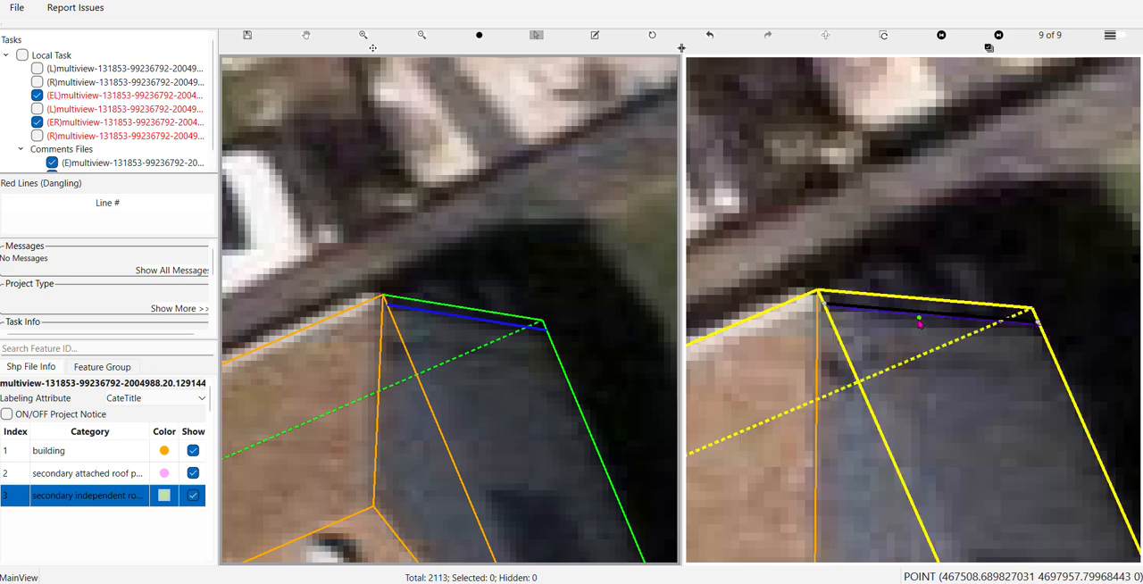
pyautogui.press('Escape')
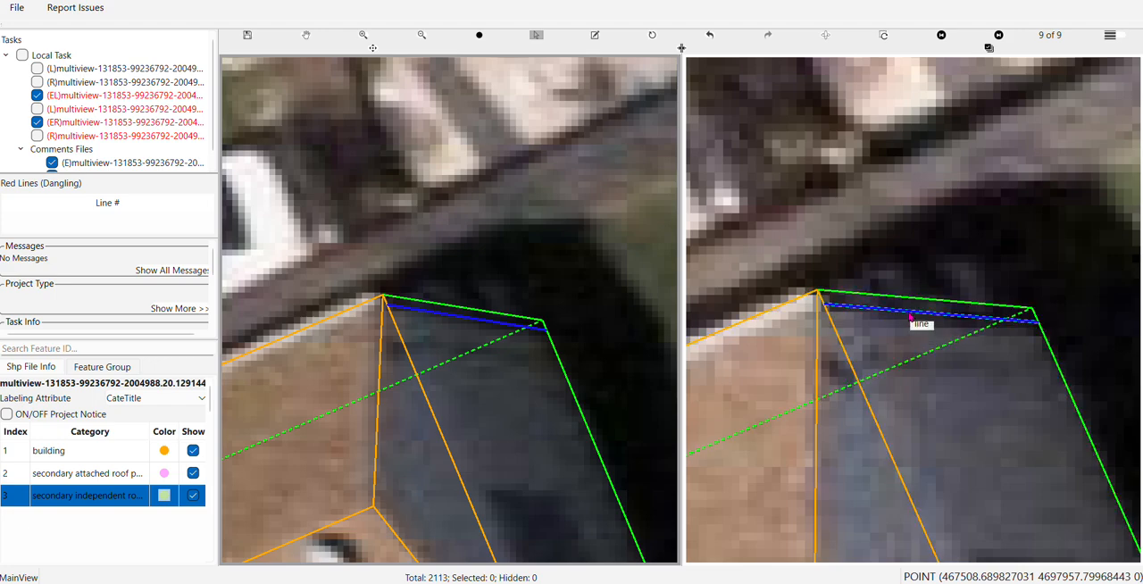
pyautogui.click(902, 315)
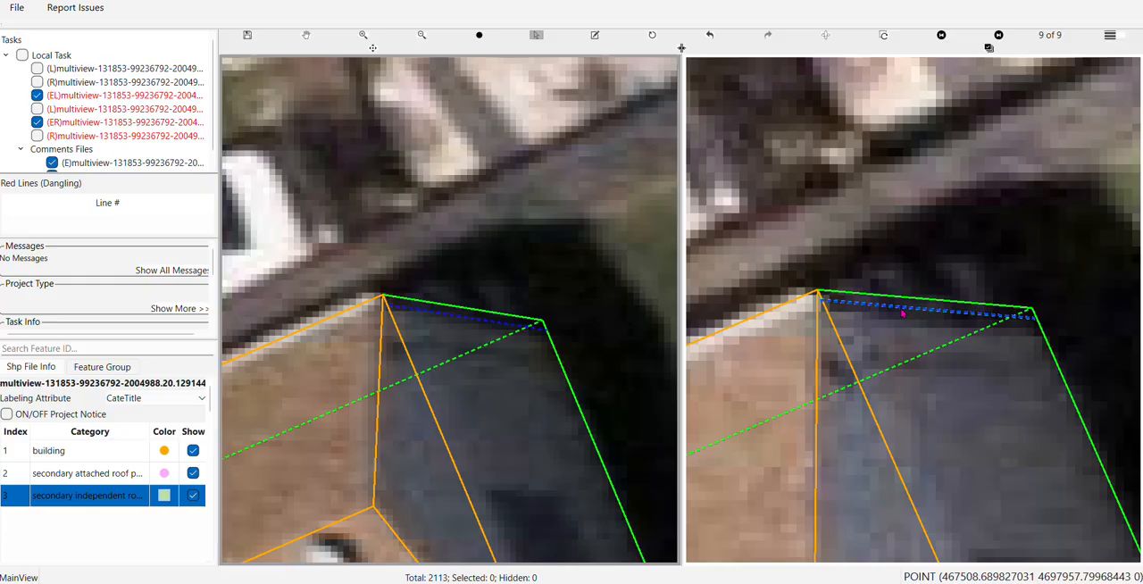
pyautogui.scroll(2, 900, 309)
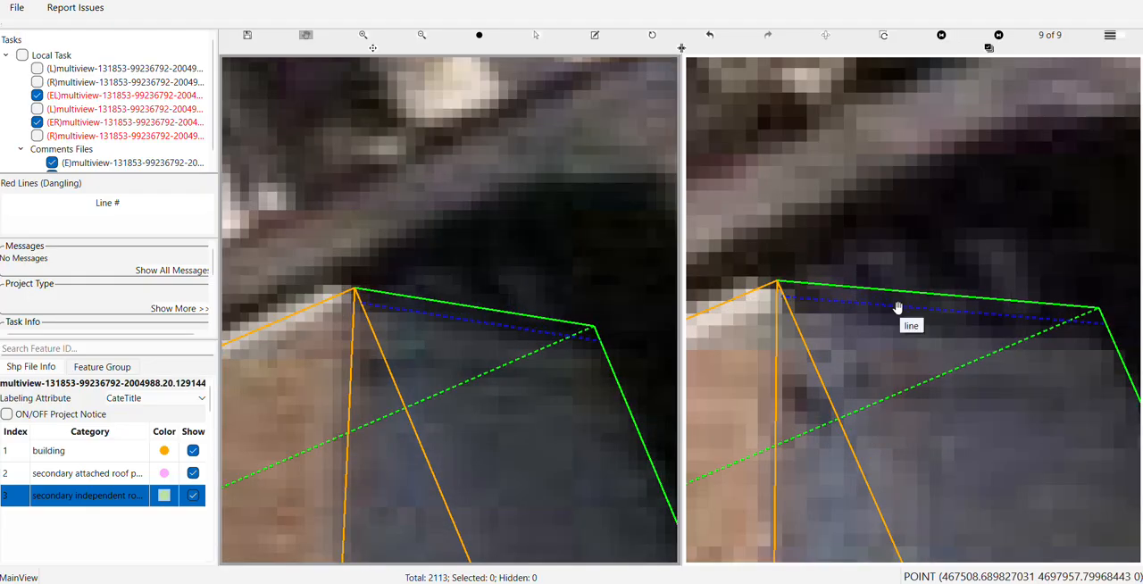
# Switch the secondary view to image 1 of 9 and shift the gable-wall line along its length until it sits beneath the green edge
pyautogui.press('Right')
pyautogui.moveTo(832, 330); pyautogui.dragTo(1030, 286)
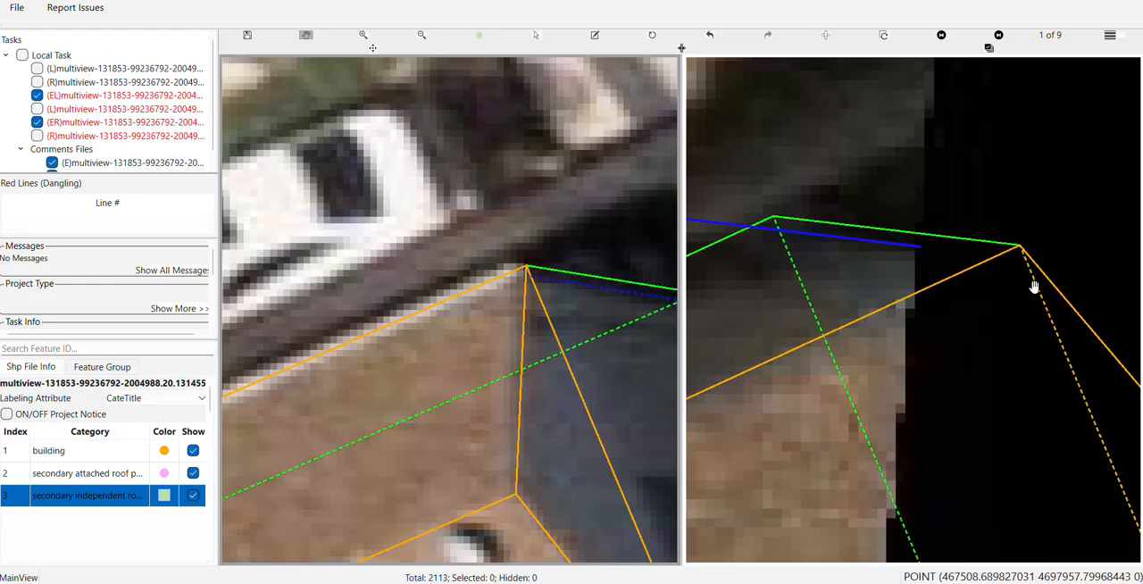
pyautogui.scroll(-2, 928, 297)
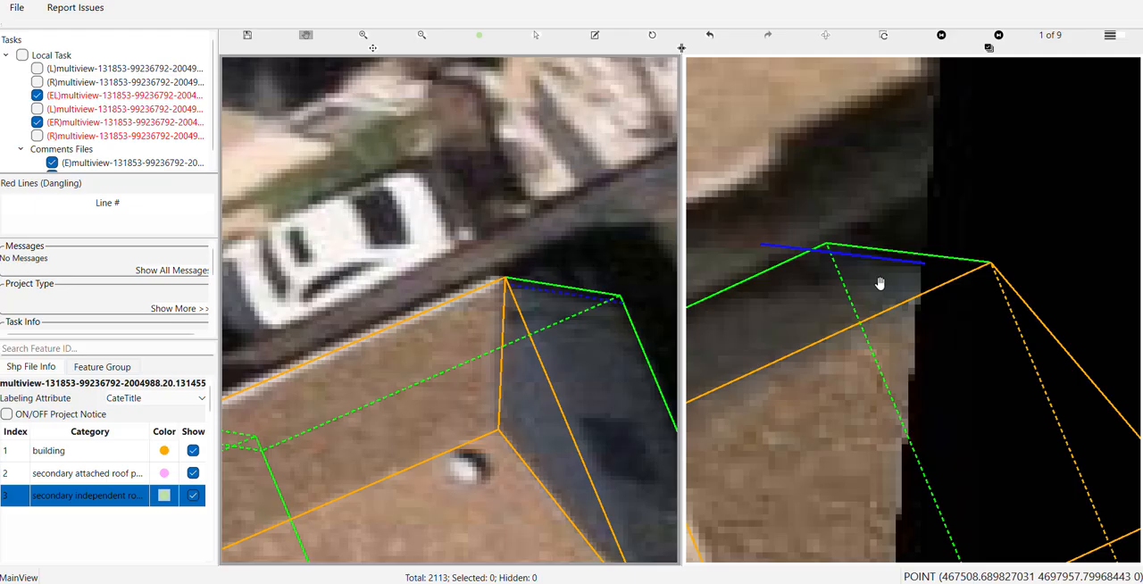
pyautogui.moveTo(863, 282); pyautogui.dragTo(842, 306)
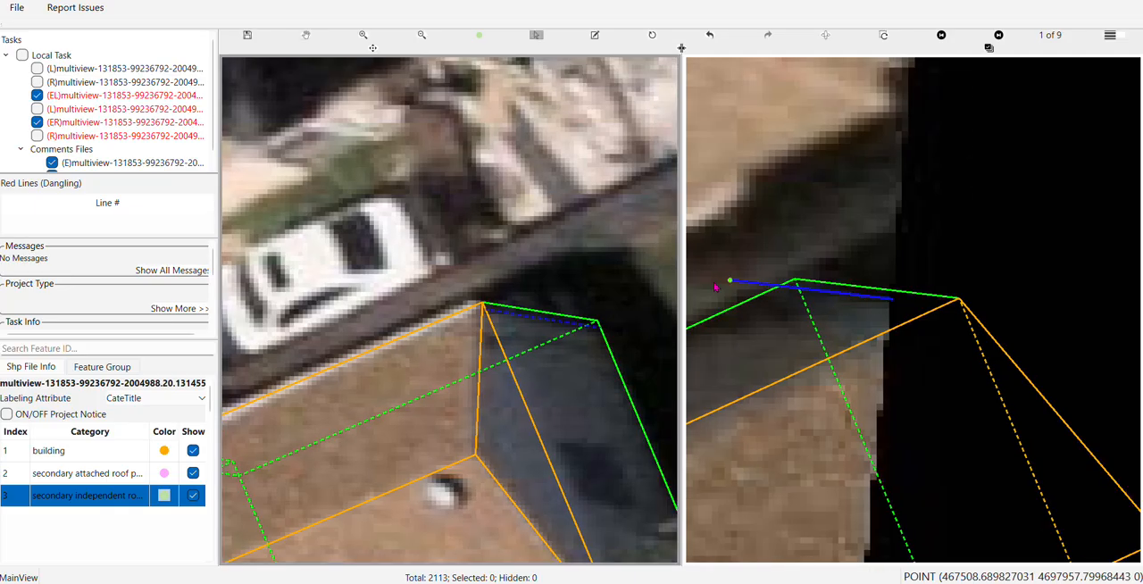
pyautogui.click(814, 298)
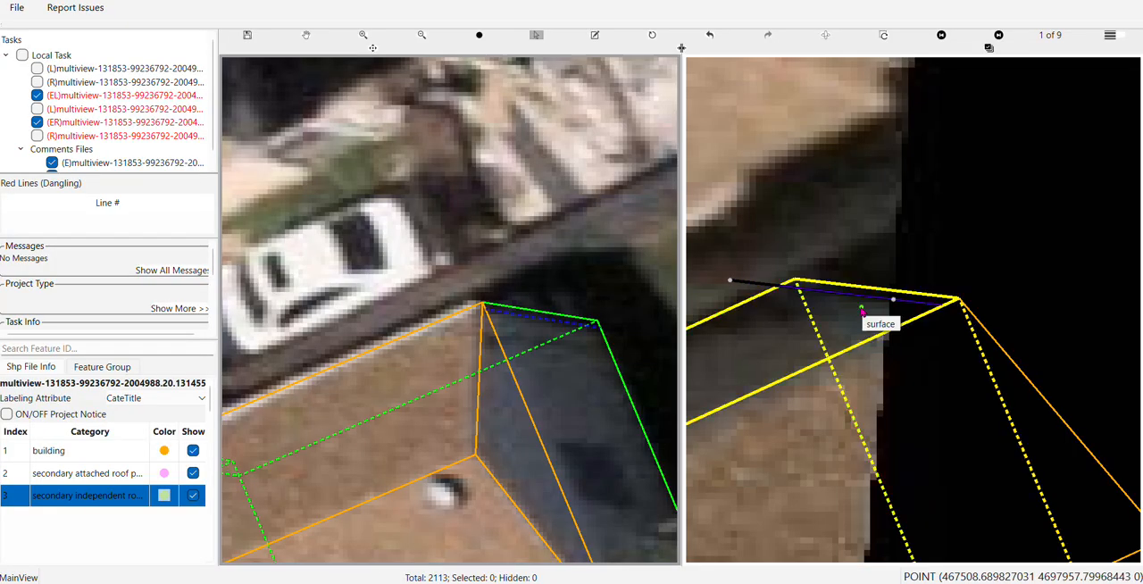
pyautogui.press('Escape')
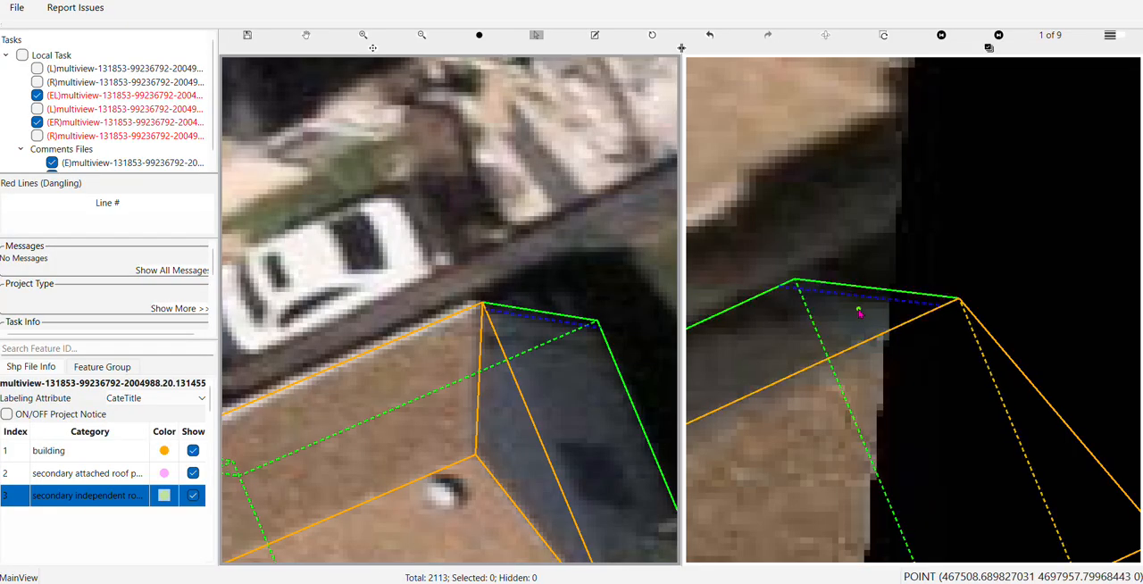
pyautogui.press('Escape')
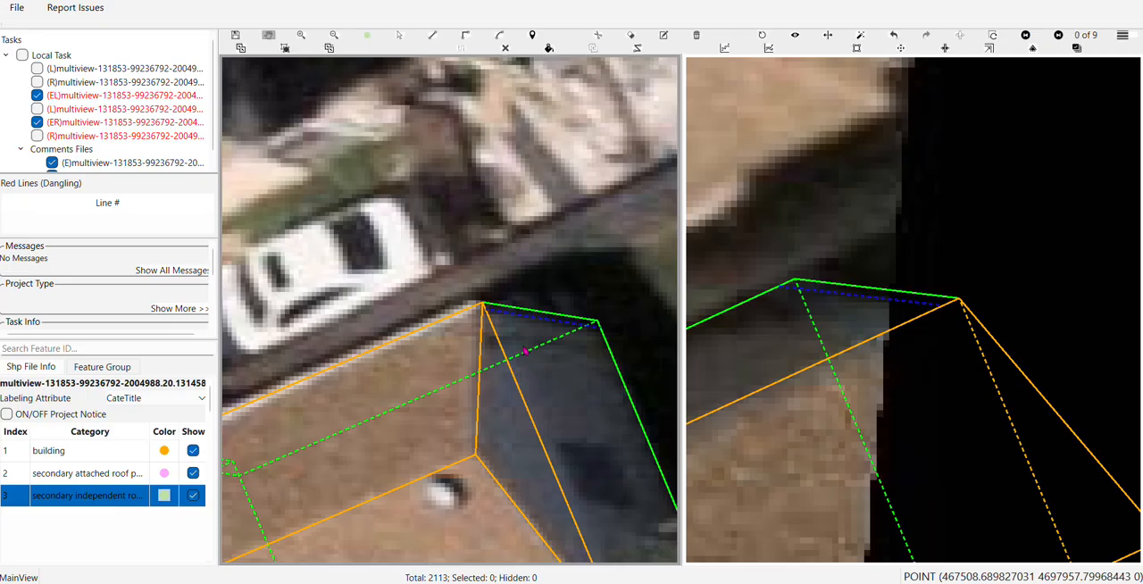
# Rotate the 3D model to inspect the gable-wall line's depth against the rear wing's edges, and restore the aerial view
pyautogui.moveTo(523, 347); pyautogui.dragTo(562, 357)
pyautogui.scroll(5, 492, 373)
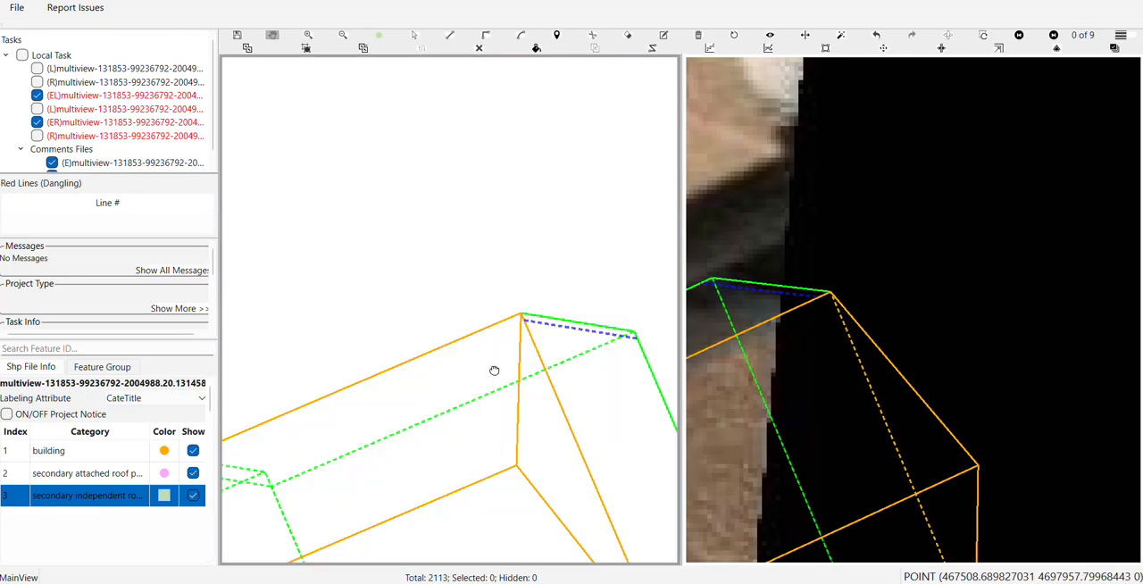
pyautogui.moveTo(524, 376); pyautogui.dragTo(498, 352)
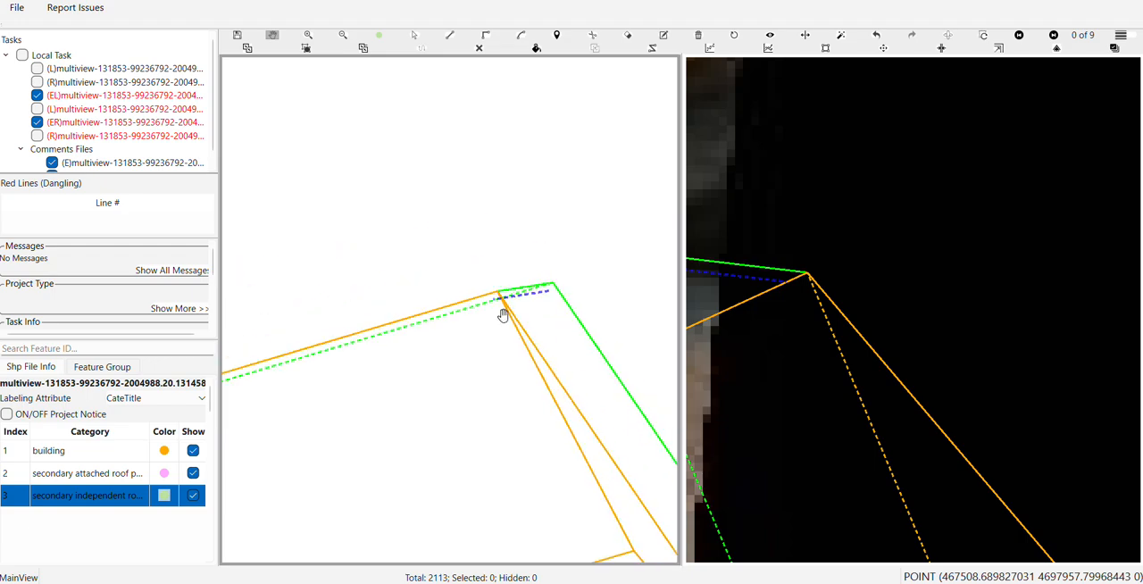
pyautogui.moveTo(503, 315); pyautogui.dragTo(501, 341)
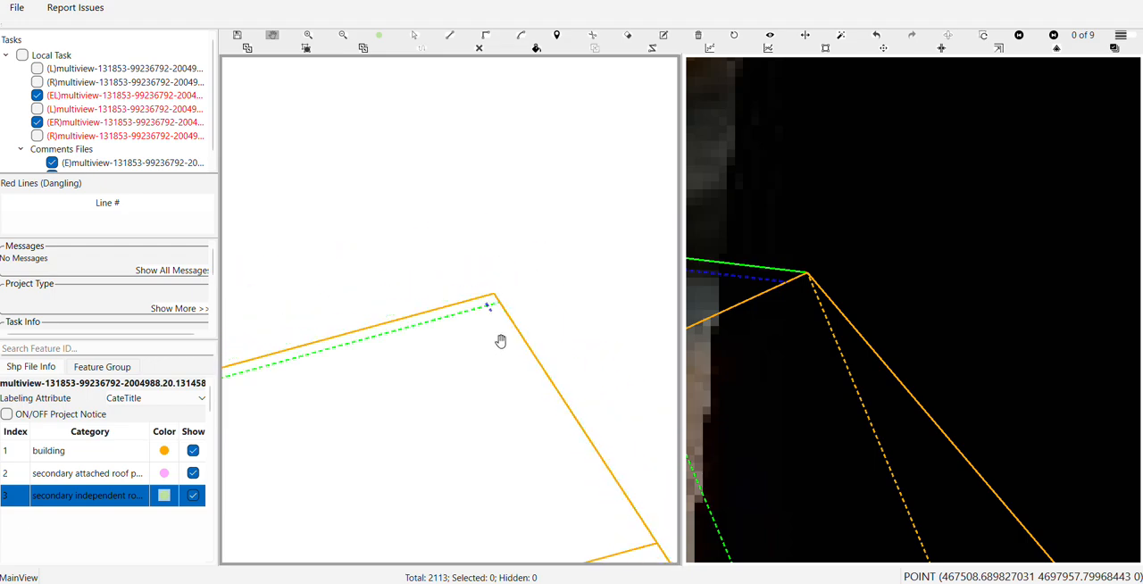
pyautogui.click(733, 37)
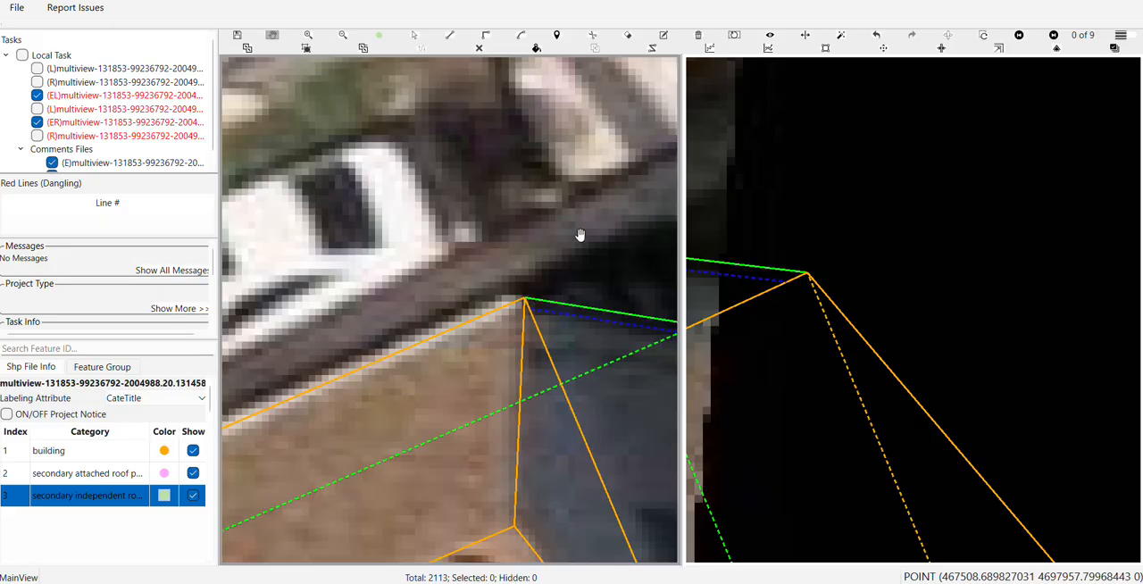
# Use Draw Corner to outline a narrow four-cornered strip between the gable-wall line and the green edge at the rear wing's outer roof corner
pyautogui.scroll(-2, 548, 321)
pyautogui.moveTo(563, 330); pyautogui.dragTo(475, 343)
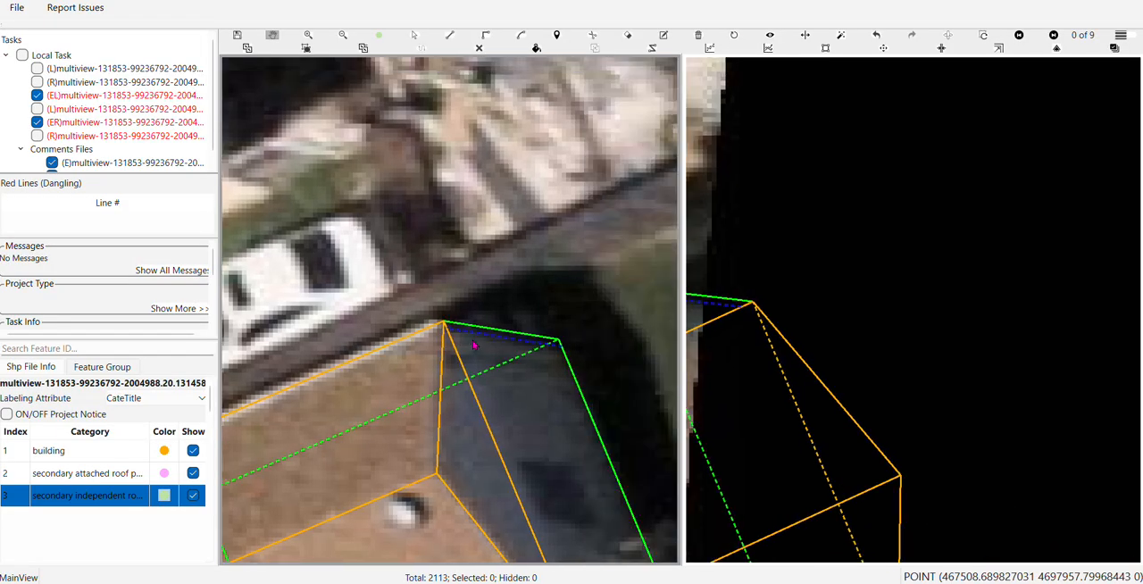
pyautogui.press('c')
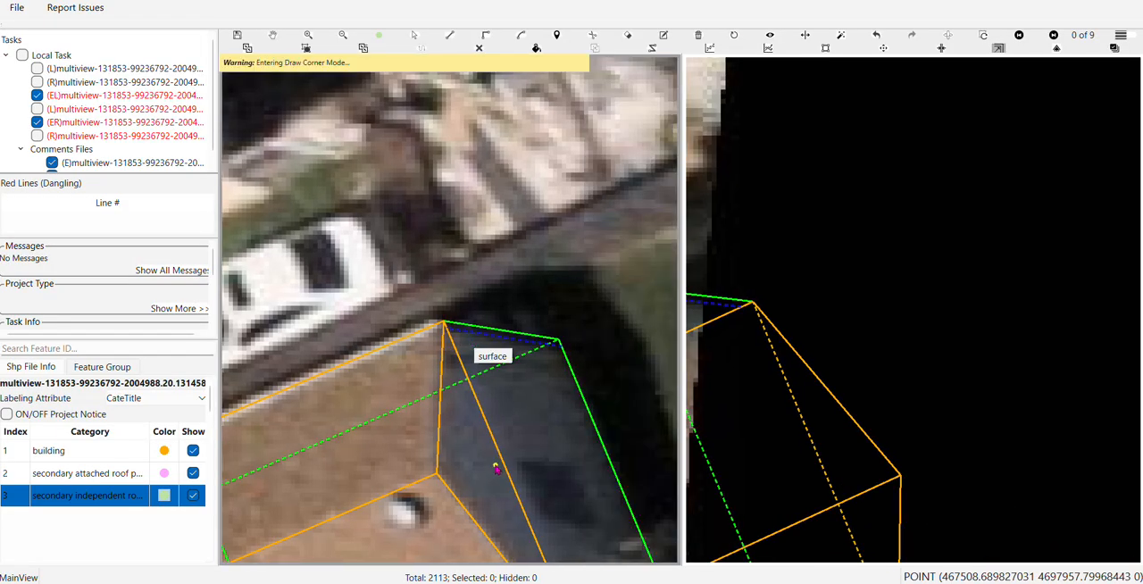
pyautogui.moveTo(482, 281); pyautogui.dragTo(444, 262)
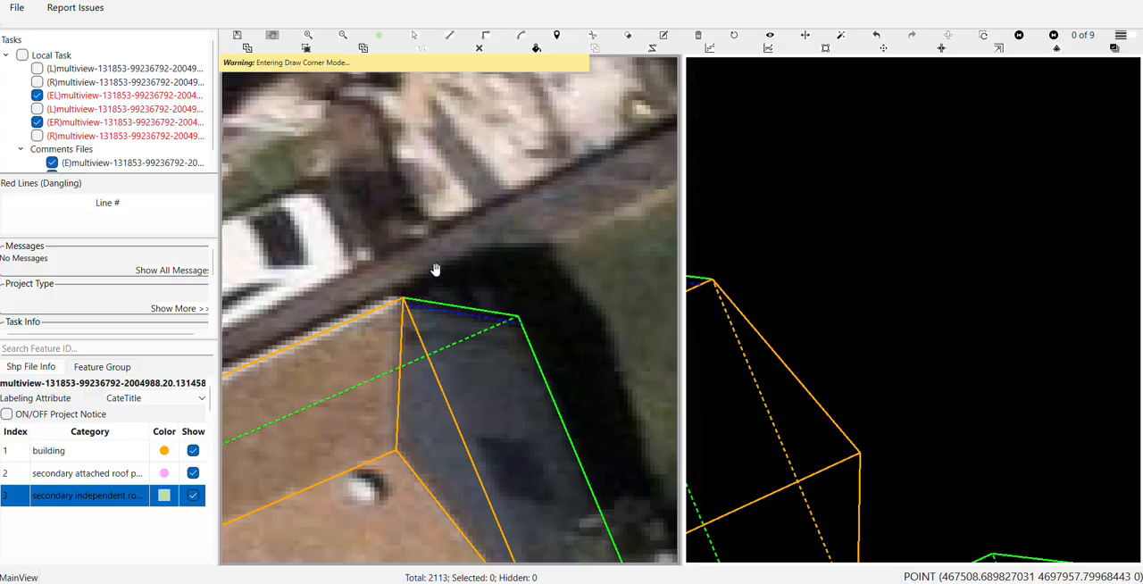
pyautogui.scroll(3, 407, 286)
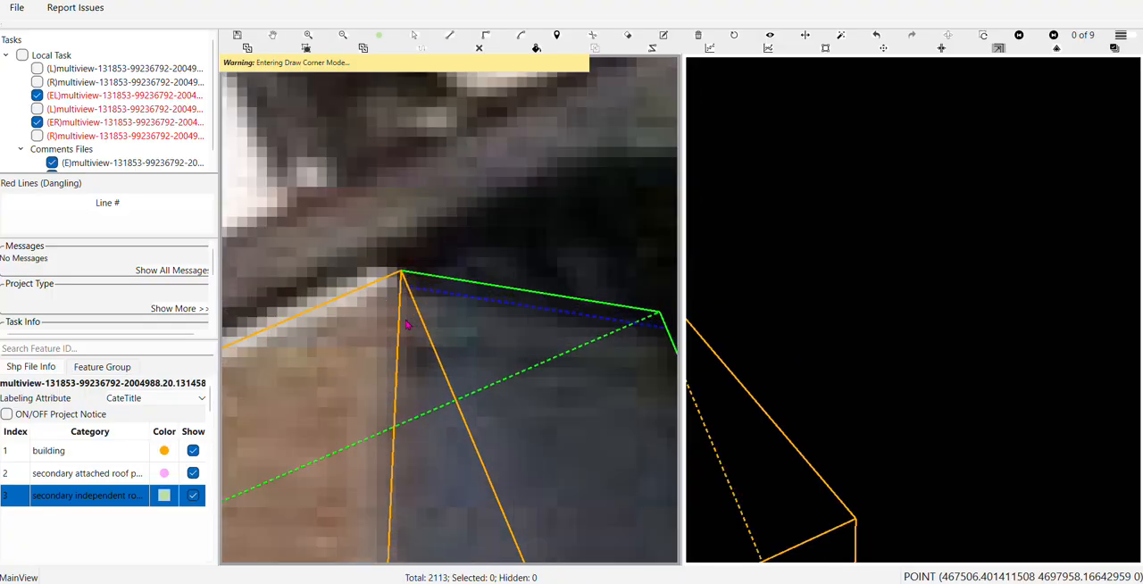
pyautogui.scroll(-1, 406, 286)
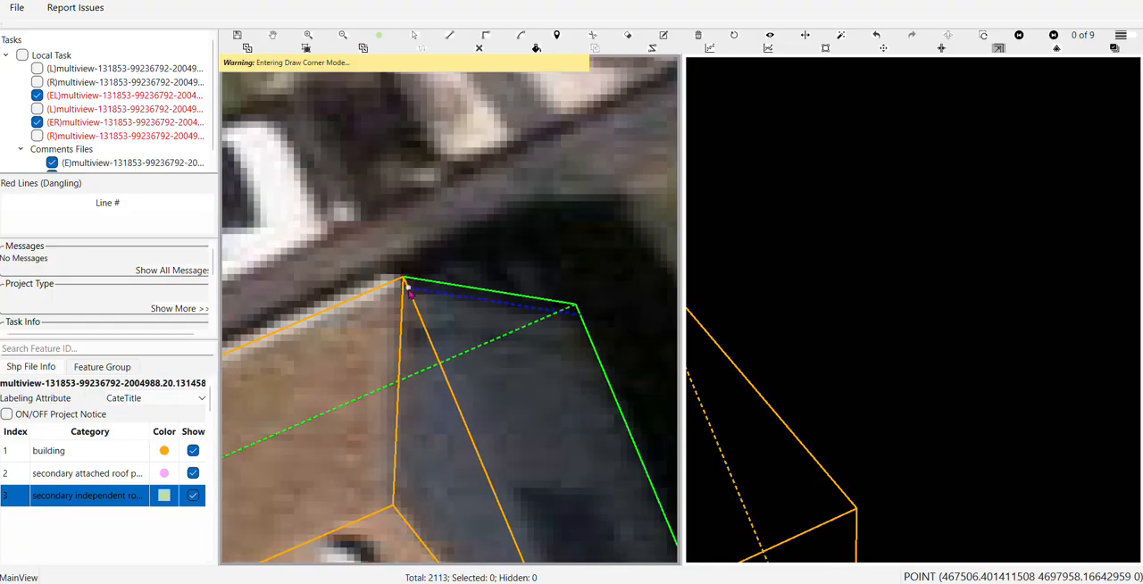
pyautogui.click(408, 289)
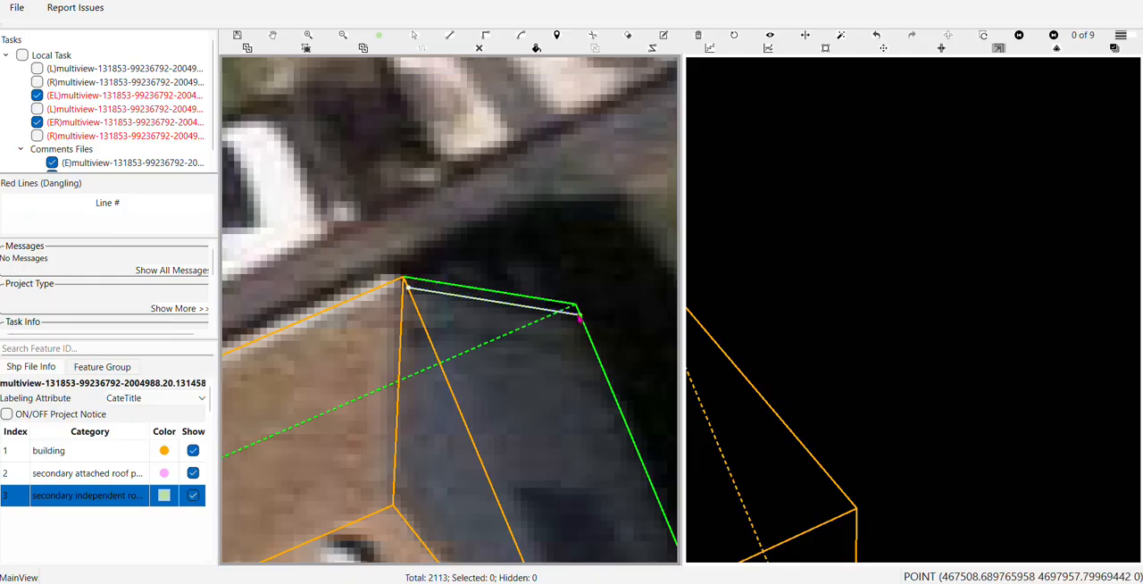
pyautogui.click(579, 314)
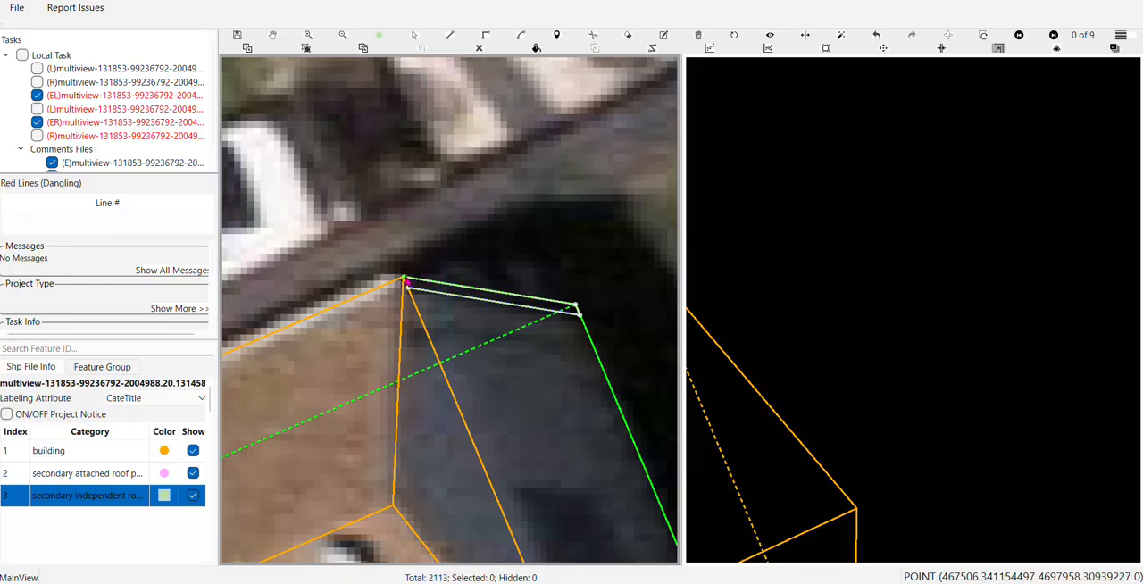
pyautogui.click(407, 284)
# Switch the secondary view through images 2 and 3 of 9 and examine the narrow strip at the rear wing's roof corner
pyautogui.scroll(-1, 407, 284)
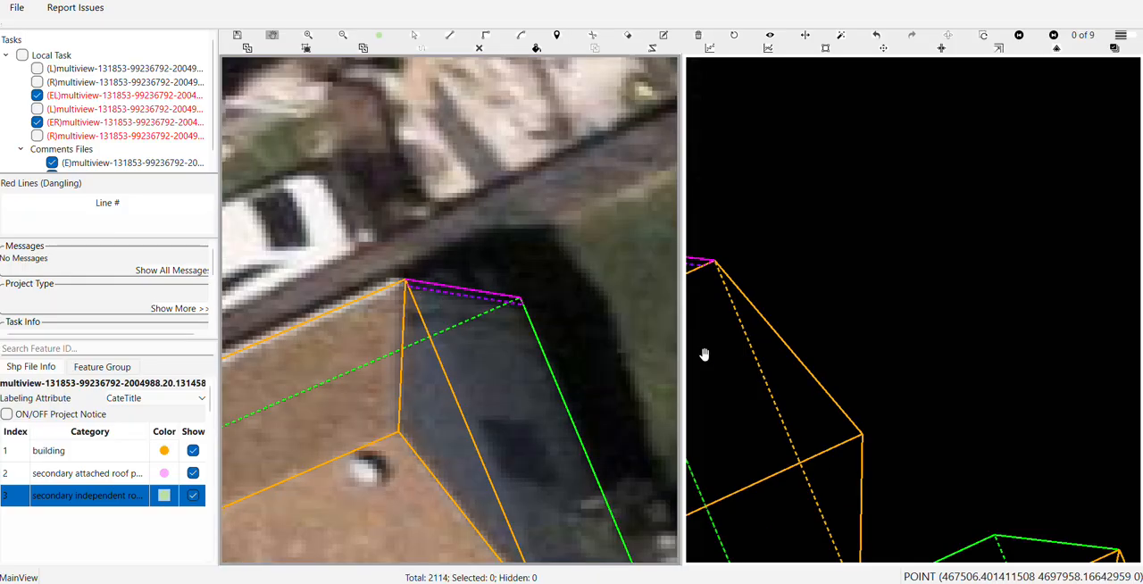
pyautogui.scroll(-5, 704, 354)
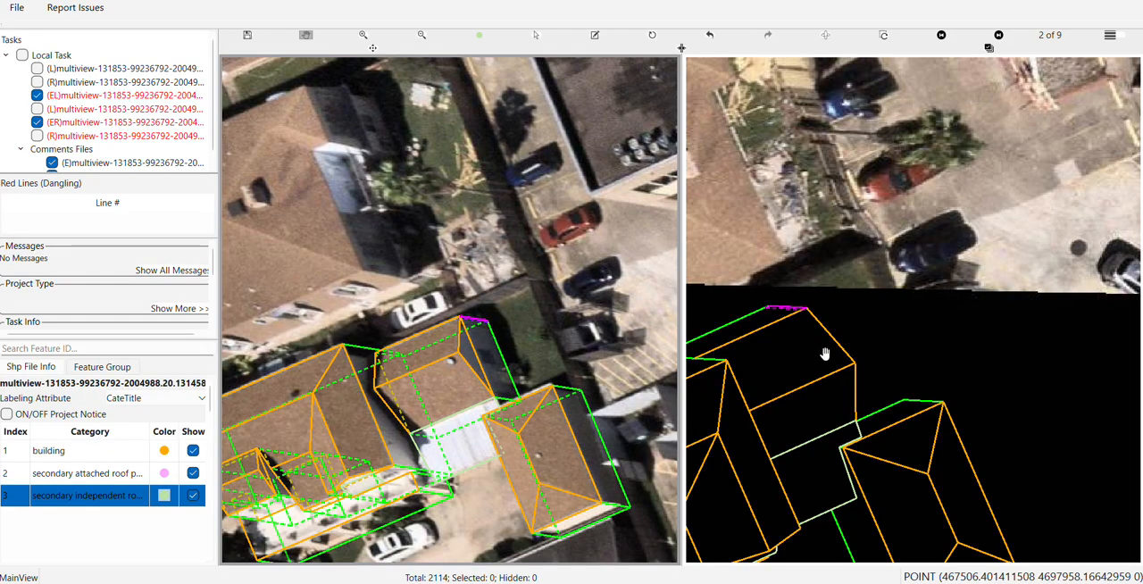
pyautogui.scroll(-5, 582, 332)
pyautogui.scroll(3, 899, 344)
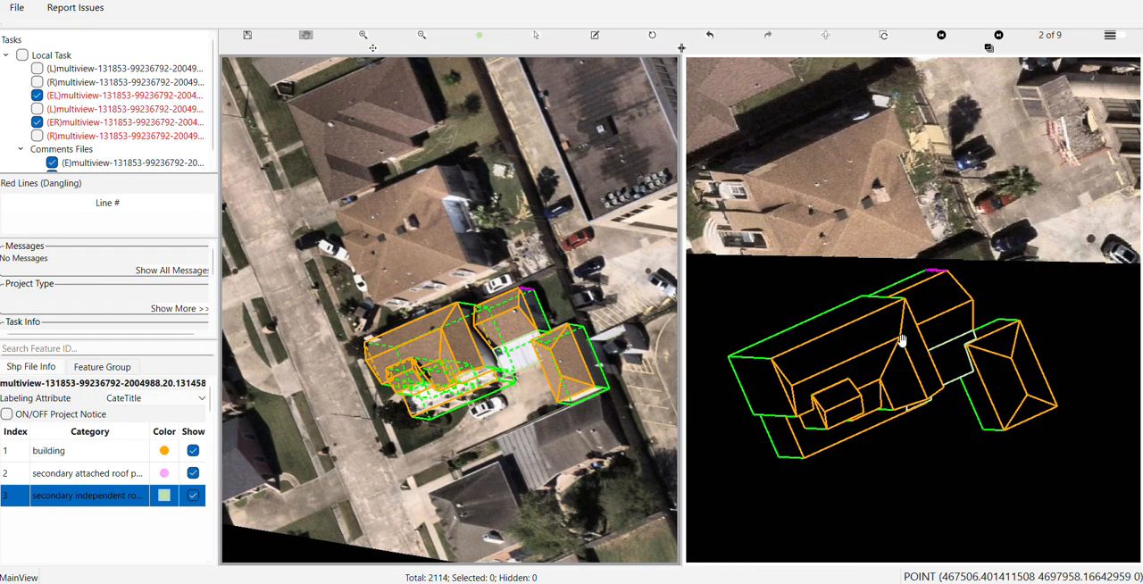
pyautogui.press('Right')
pyautogui.scroll(5, 938, 310)
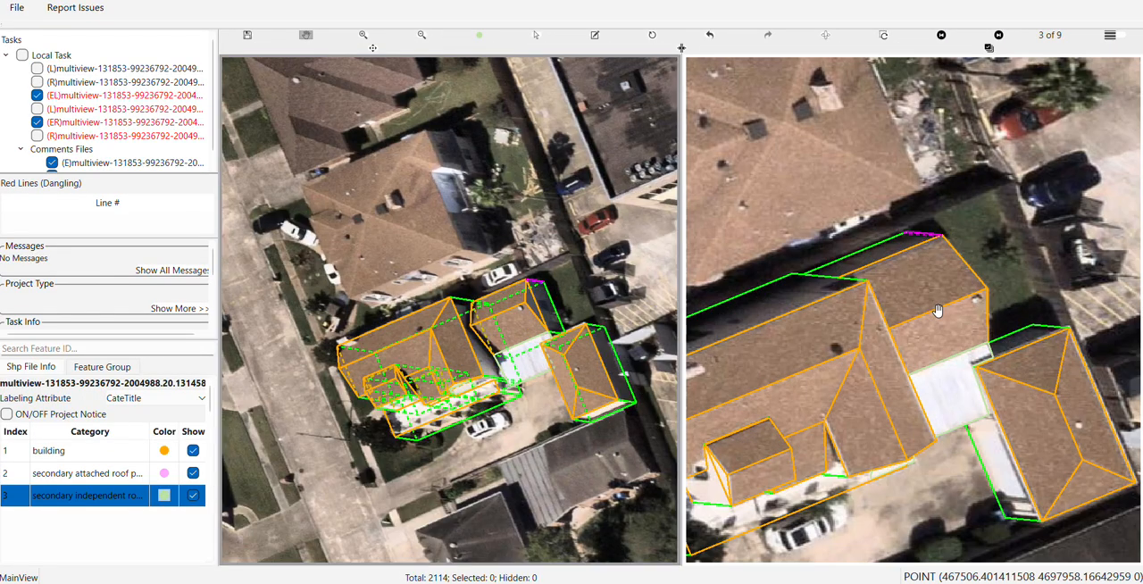
pyautogui.scroll(3, 938, 304)
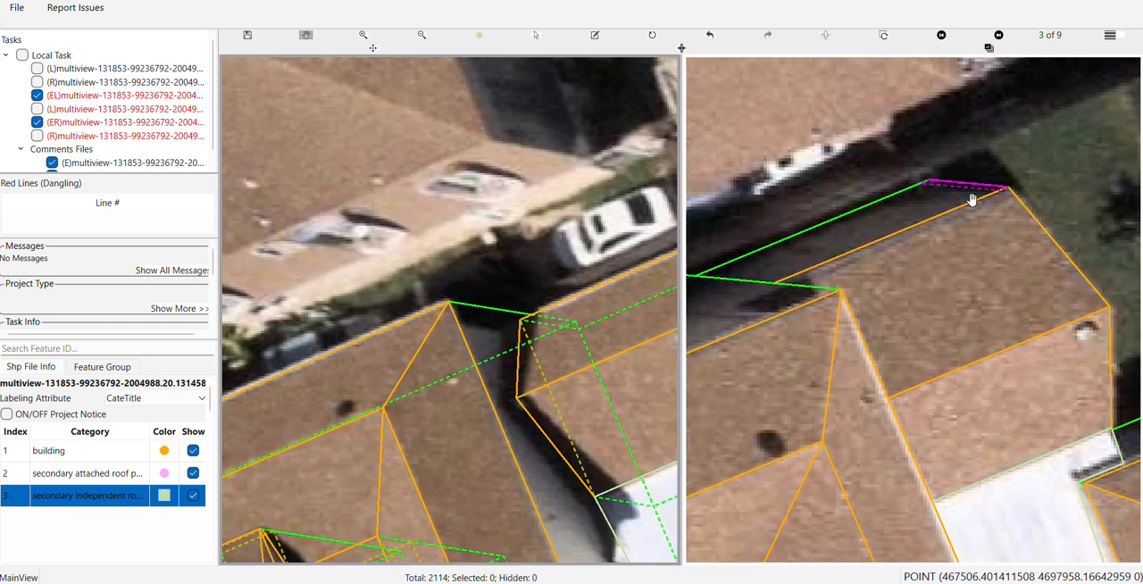
pyautogui.moveTo(972, 201); pyautogui.dragTo(1009, 195)
# Rotate the 3D model to inspect the narrow strip edge-on at the rear wing's corner, and restore the aerial view
pyautogui.moveTo(470, 363); pyautogui.dragTo(201, 332)
pyautogui.moveTo(456, 282); pyautogui.dragTo(467, 255)
pyautogui.scroll(5, 460, 250)
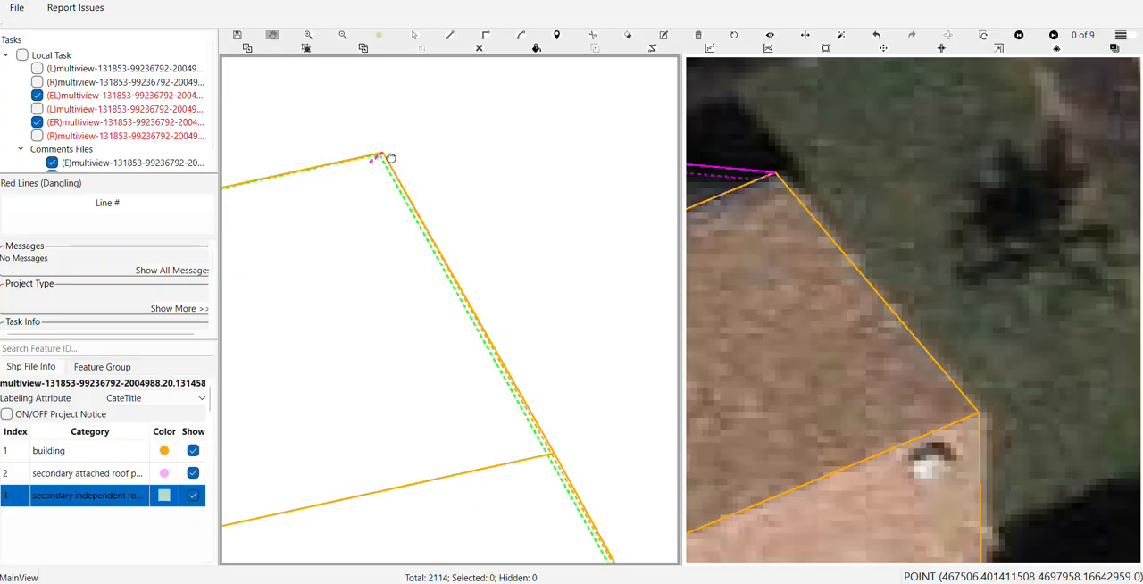
pyautogui.moveTo(390, 156); pyautogui.dragTo(504, 185)
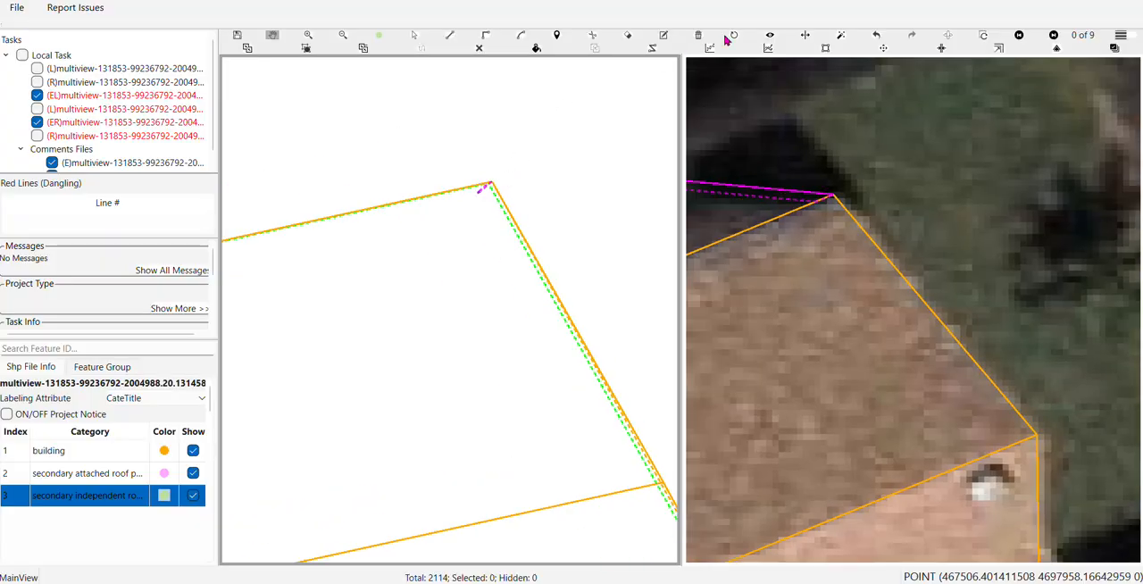
pyautogui.click(734, 36)
# Rotate the 3D model to inspect the outlines at the front of the house, and restore the aerial view
pyautogui.scroll(-5, 509, 308)
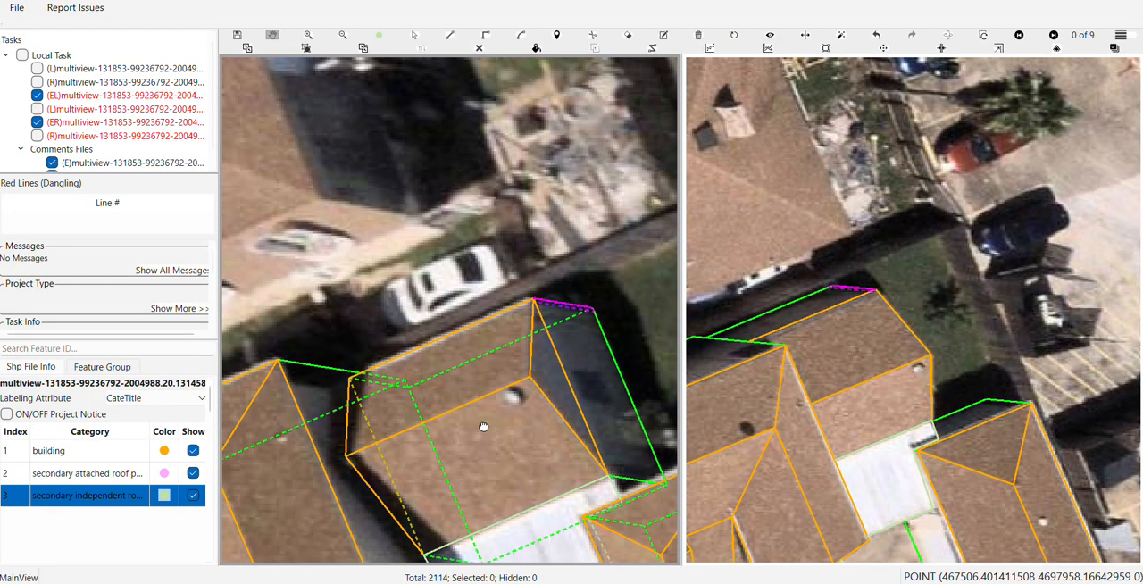
pyautogui.scroll(-5, 523, 255)
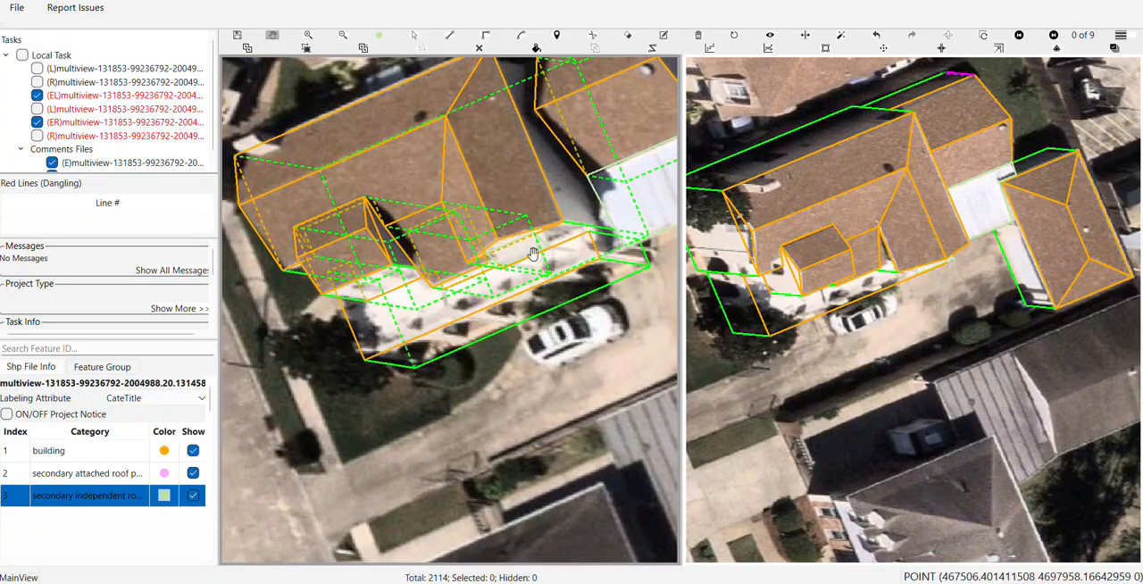
pyautogui.scroll(3, 490, 326)
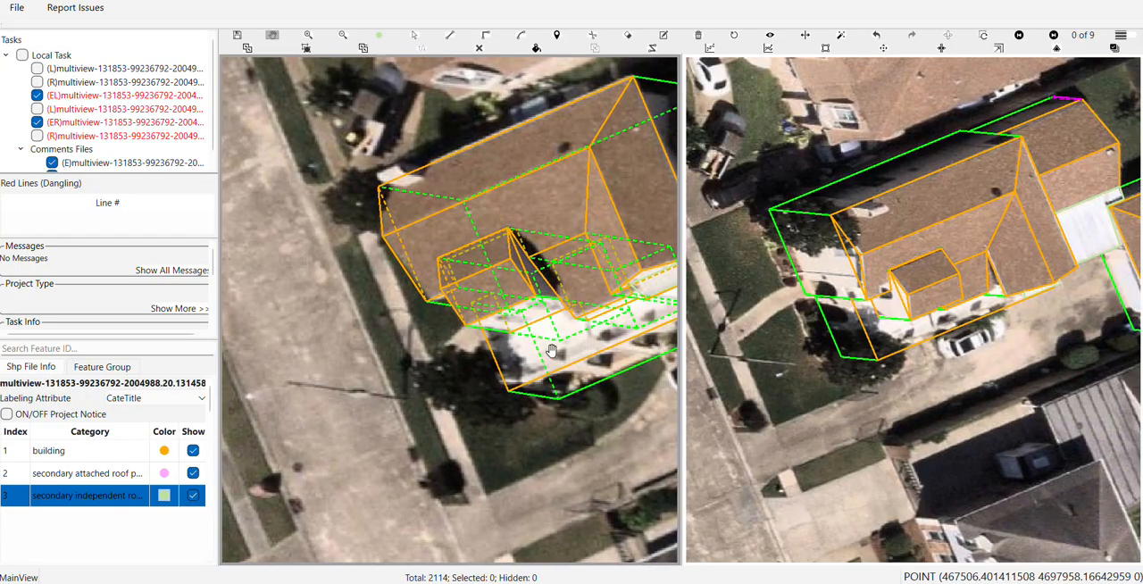
pyautogui.moveTo(549, 348); pyautogui.dragTo(480, 369)
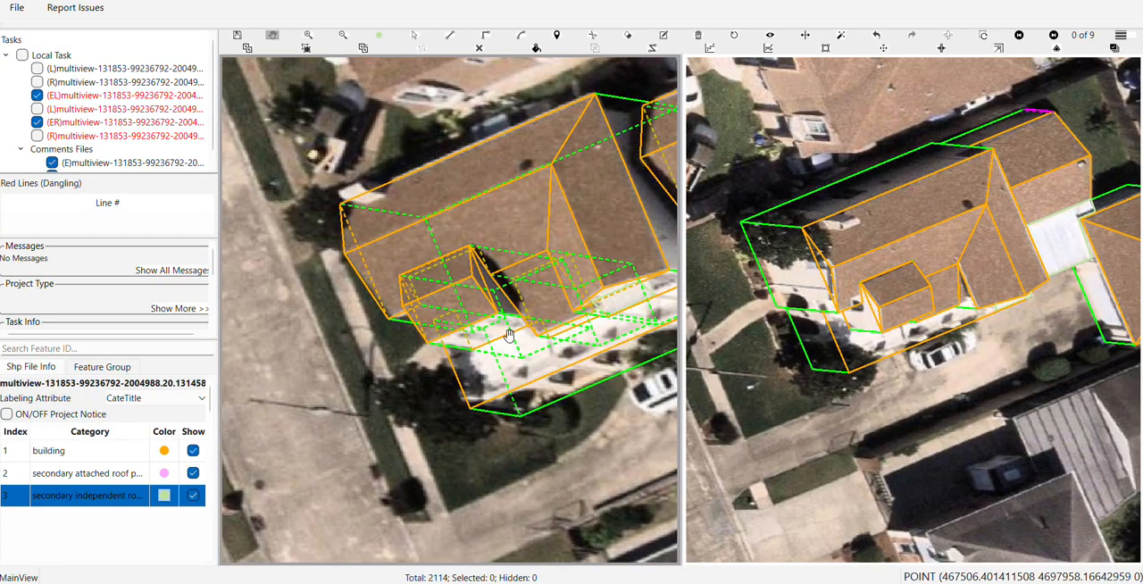
pyautogui.press('Right')
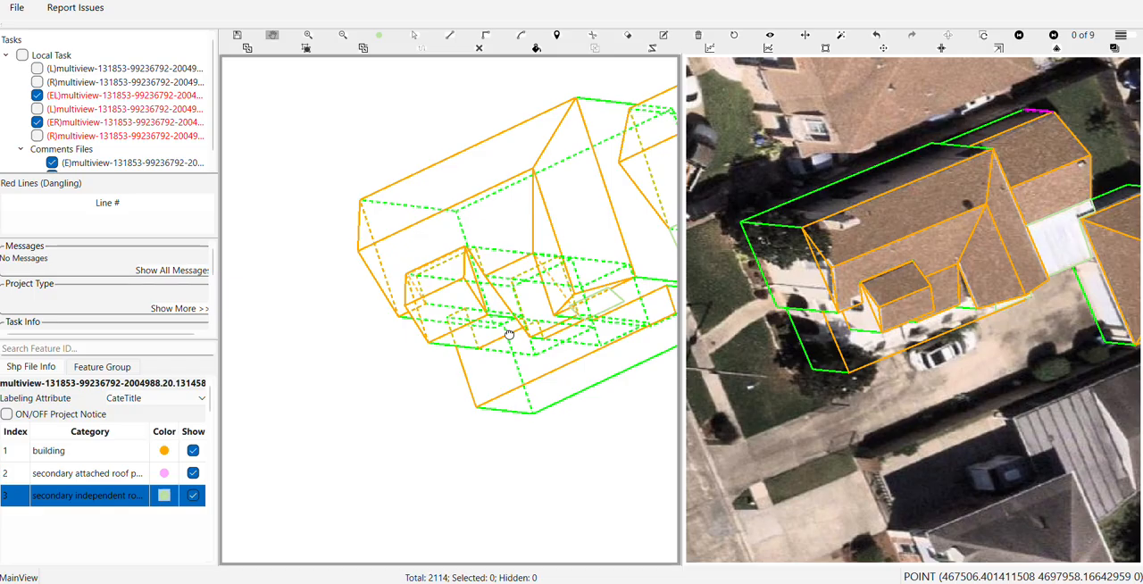
pyautogui.click(734, 37)
pyautogui.scroll(-2, 548, 330)
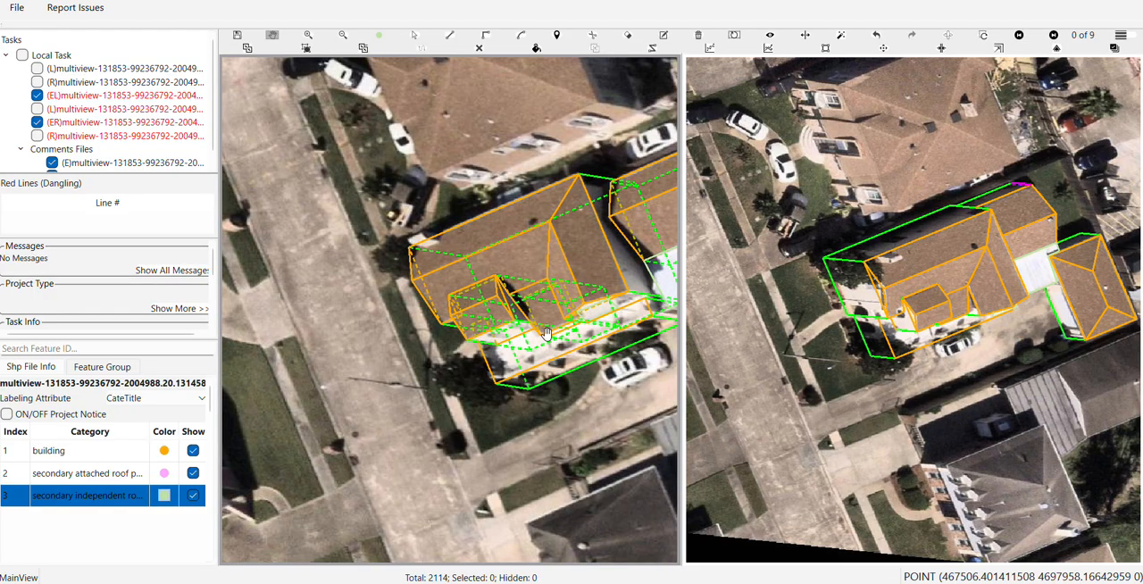
# Draw a line parallel to the green edge at the small front wing's outer roof corner, running the full length of that edge
pyautogui.scroll(5, 548, 332)
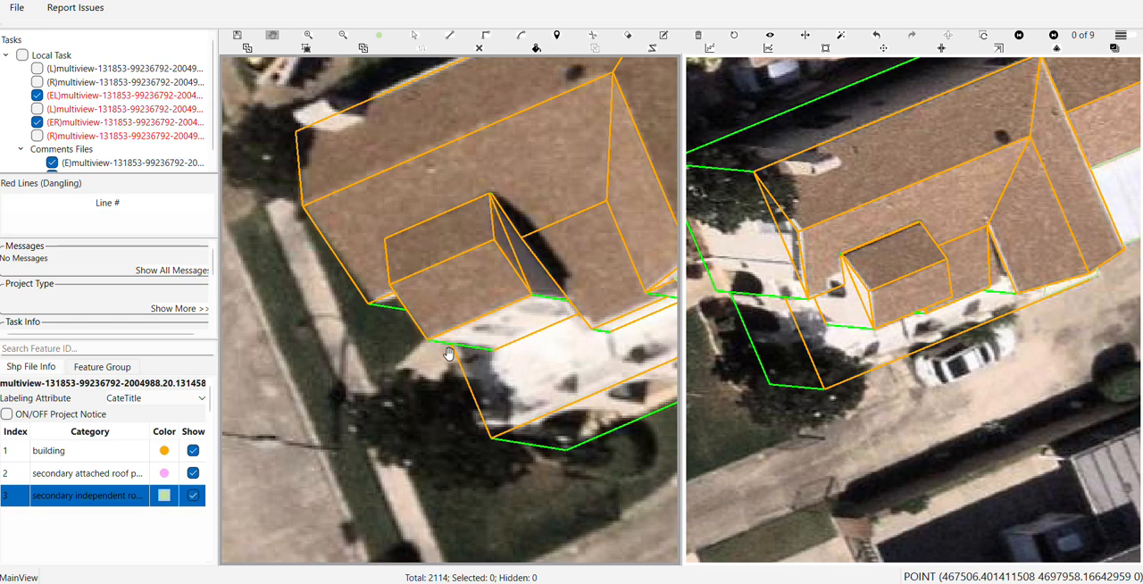
pyautogui.scroll(1, 449, 353)
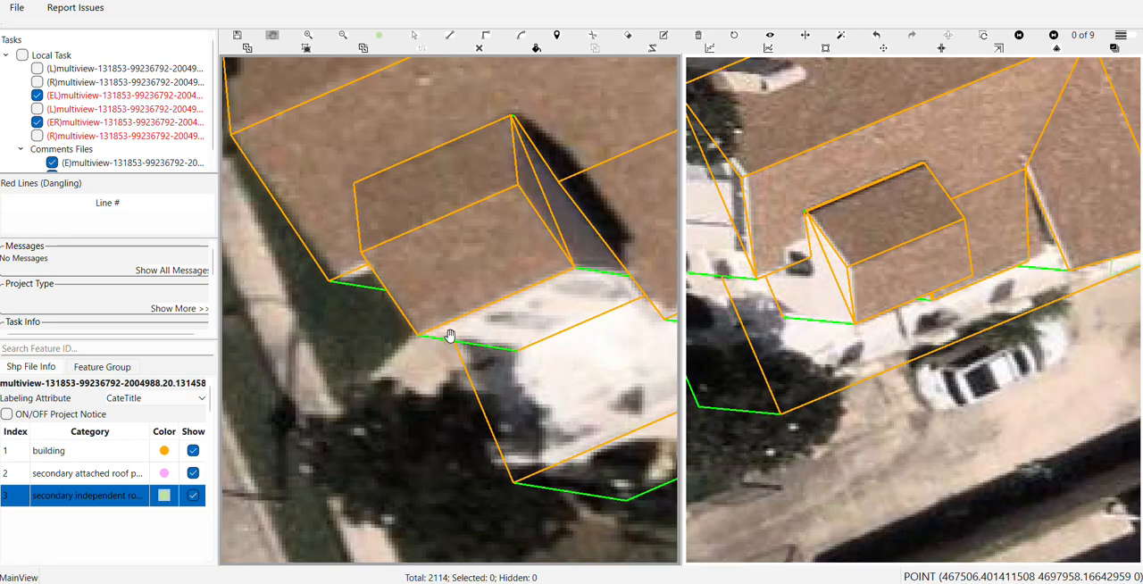
pyautogui.scroll(2, 491, 349)
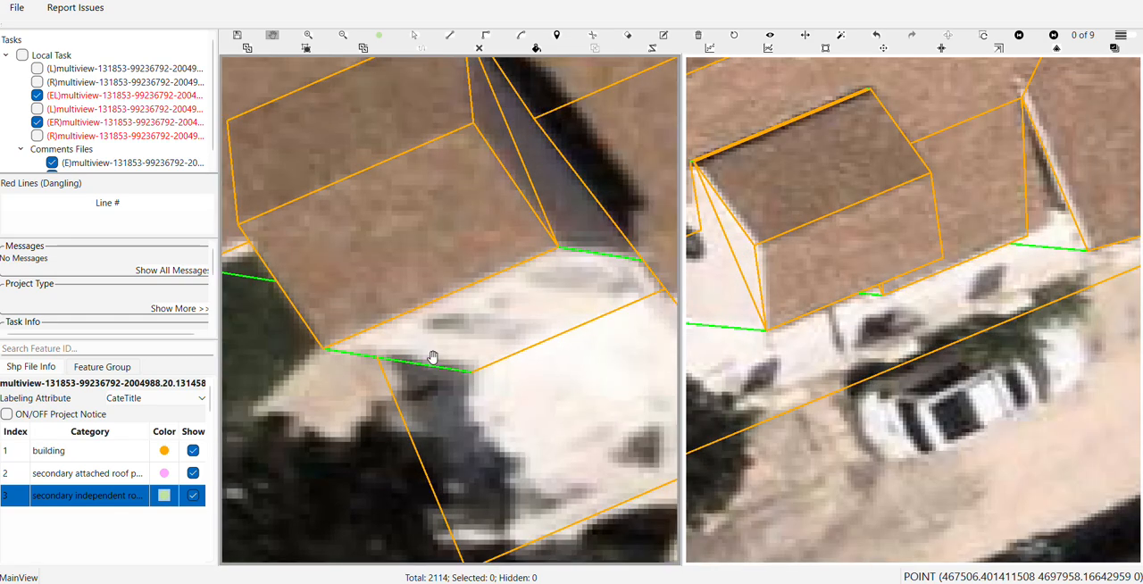
pyautogui.press('e')
pyautogui.scroll(1, 337, 355)
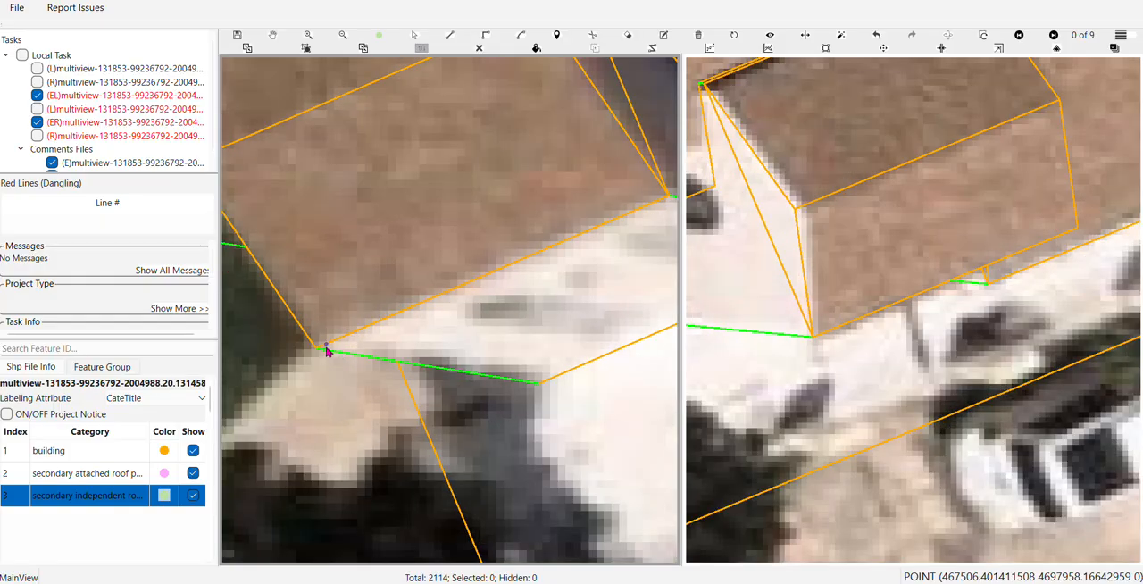
pyautogui.click(326, 352)
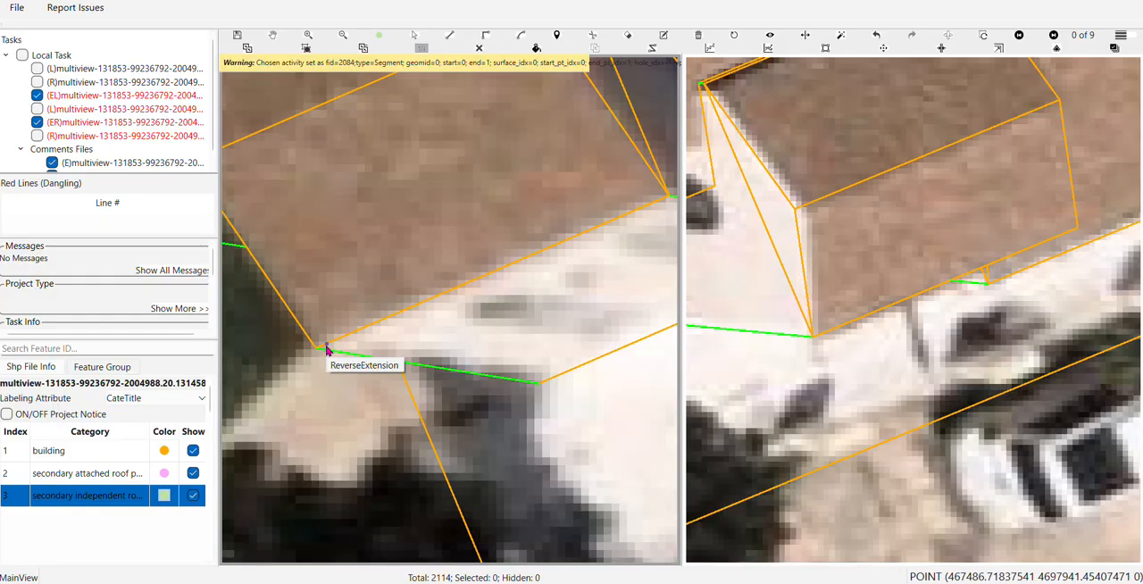
pyautogui.scroll(1, 326, 352)
pyautogui.click(323, 349)
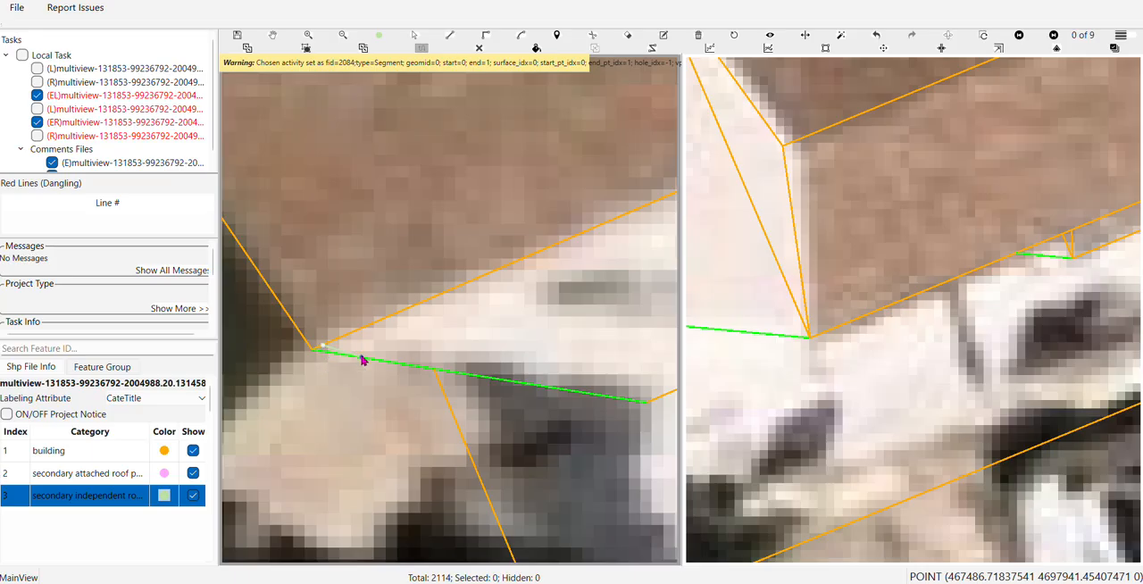
pyautogui.scroll(-1, 483, 371)
pyautogui.scroll(-1, 508, 373)
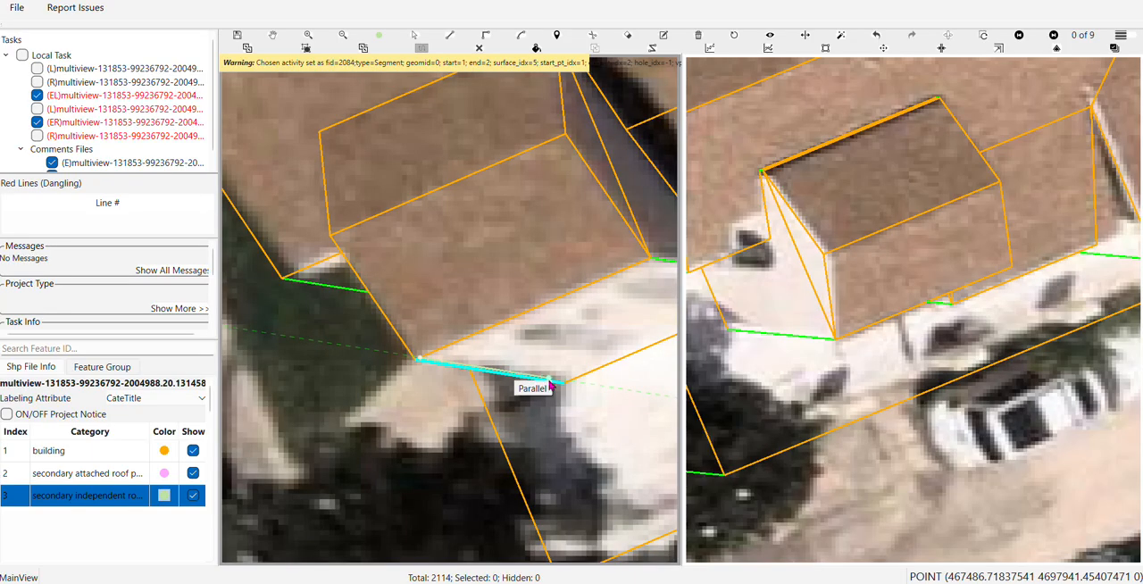
pyautogui.click(566, 387)
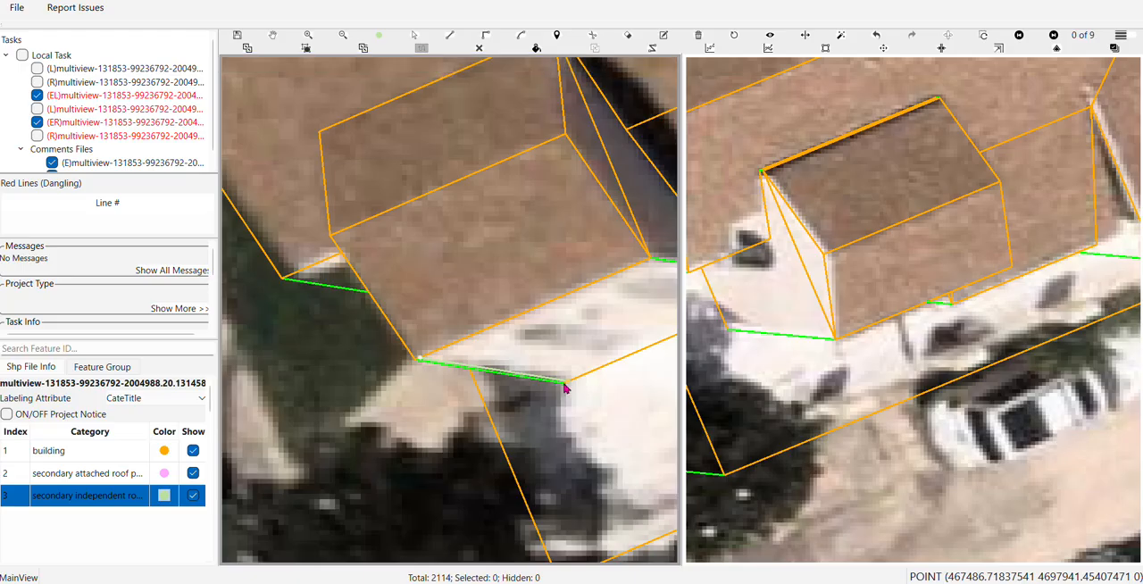
pyautogui.rightClick(564, 385)
# Select the new parallel line in image 3 of 9 and fit it beside the green edge at the small front wing's corner
pyautogui.click(837, 338)
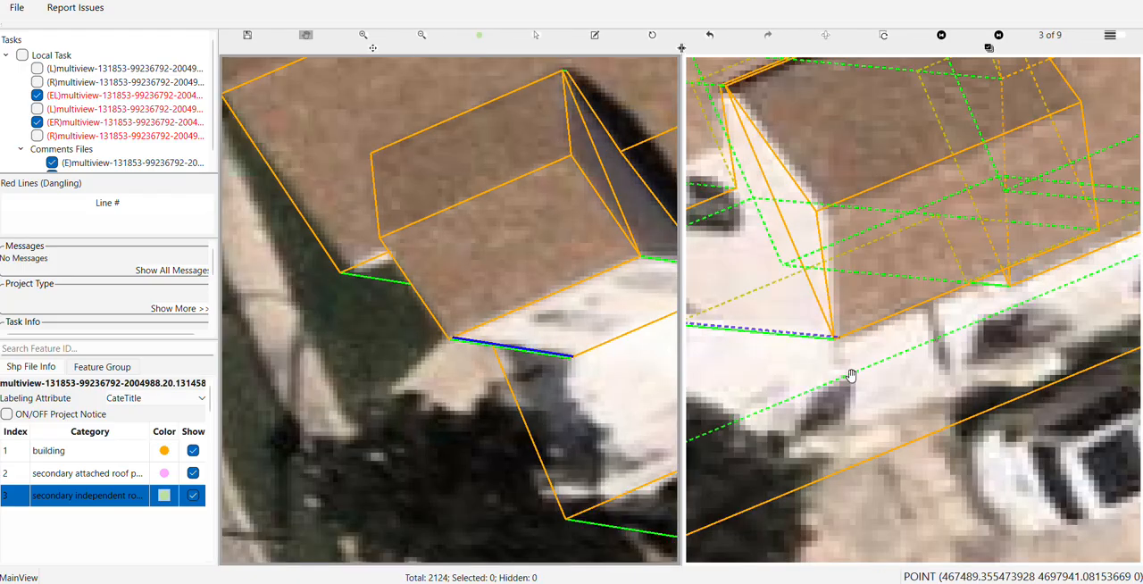
pyautogui.scroll(3, 851, 376)
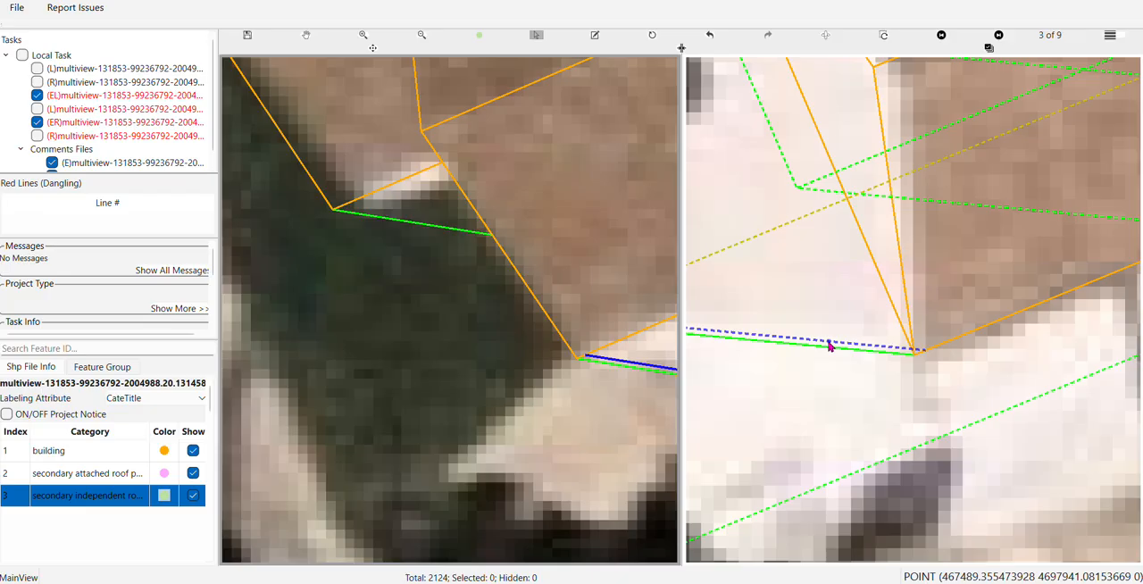
pyautogui.click(829, 345)
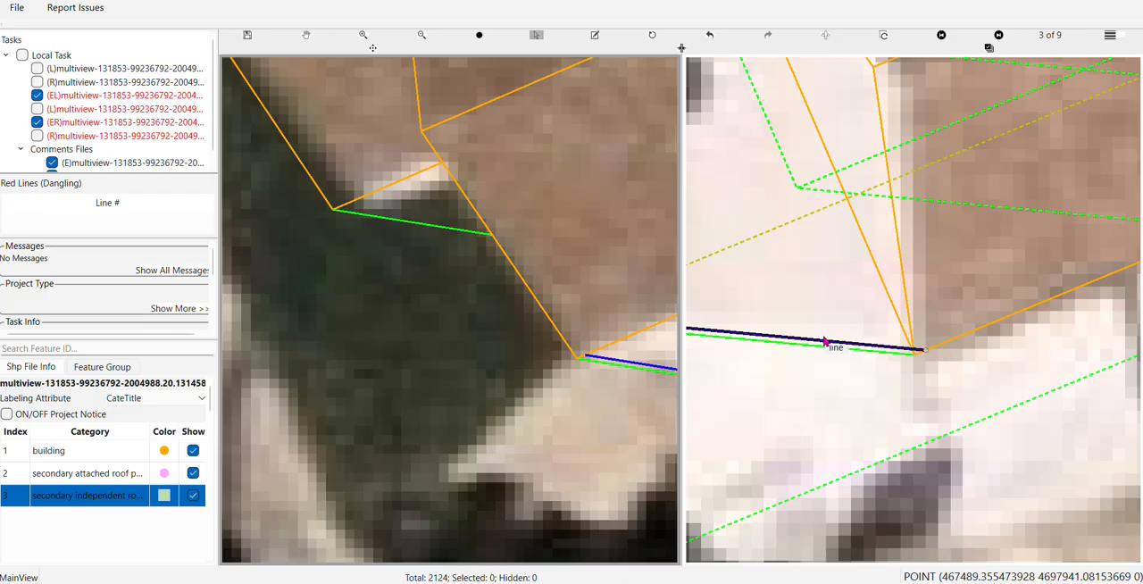
pyautogui.click(825, 341)
# Use Draw Corner to outline a narrow four-cornered strip between the parallel line and the green edge at the small front wing's corner
pyautogui.scroll(-1, 824, 339)
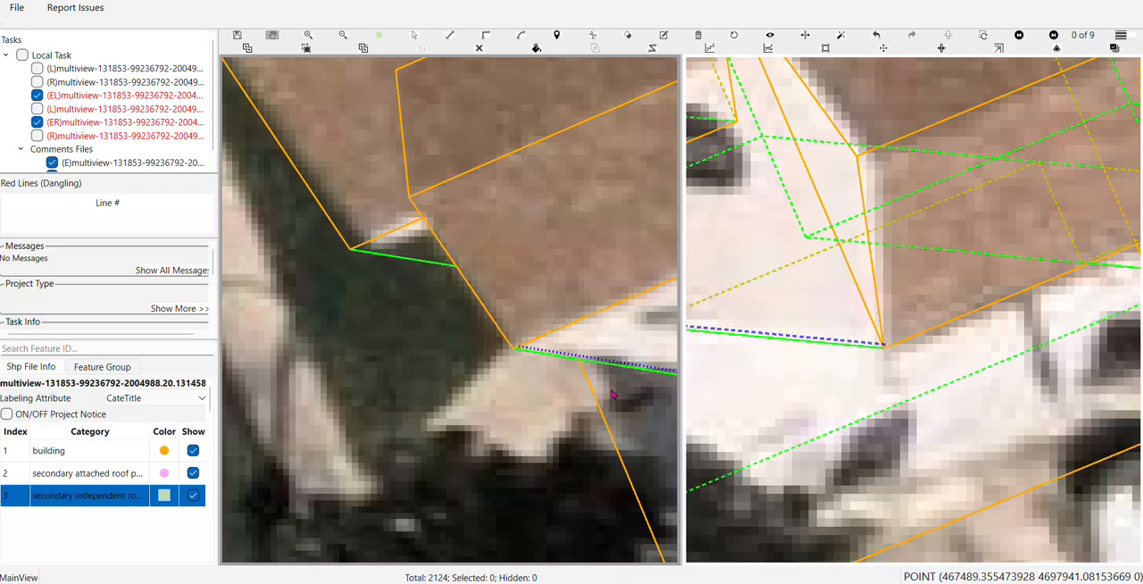
pyautogui.moveTo(552, 369); pyautogui.dragTo(345, 404)
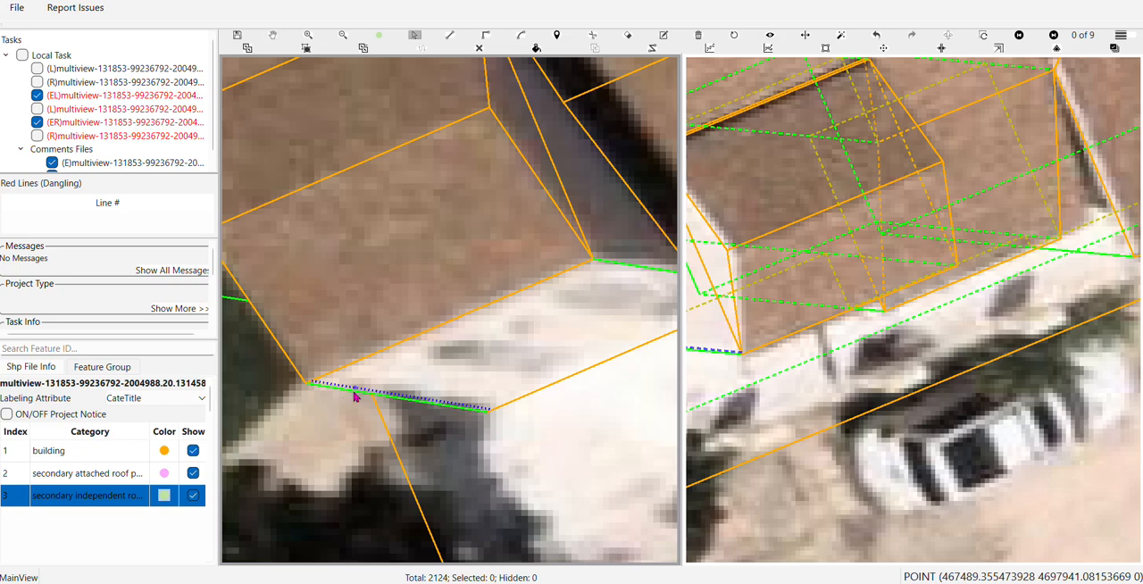
pyautogui.scroll(-1, 457, 402)
pyautogui.scroll(2, 456, 403)
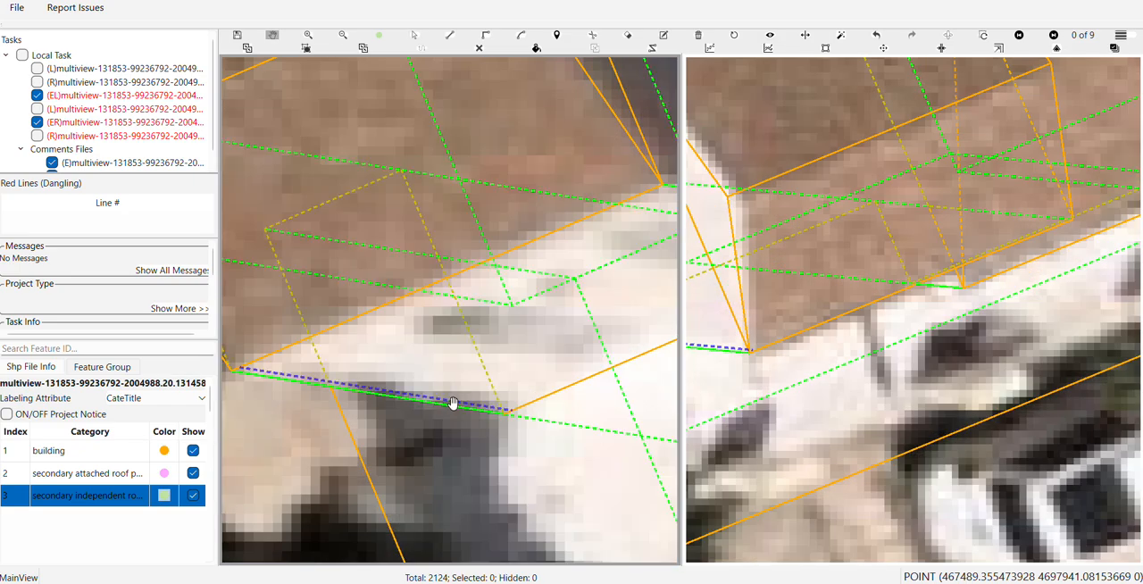
pyautogui.moveTo(455, 403); pyautogui.dragTo(504, 364)
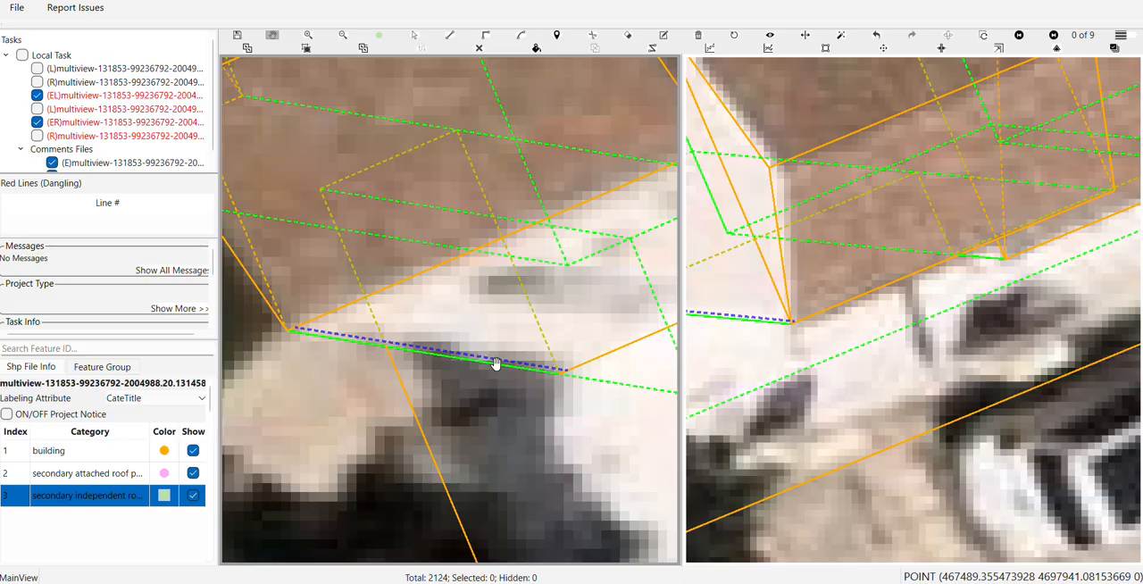
pyautogui.press('c')
pyautogui.click(300, 328)
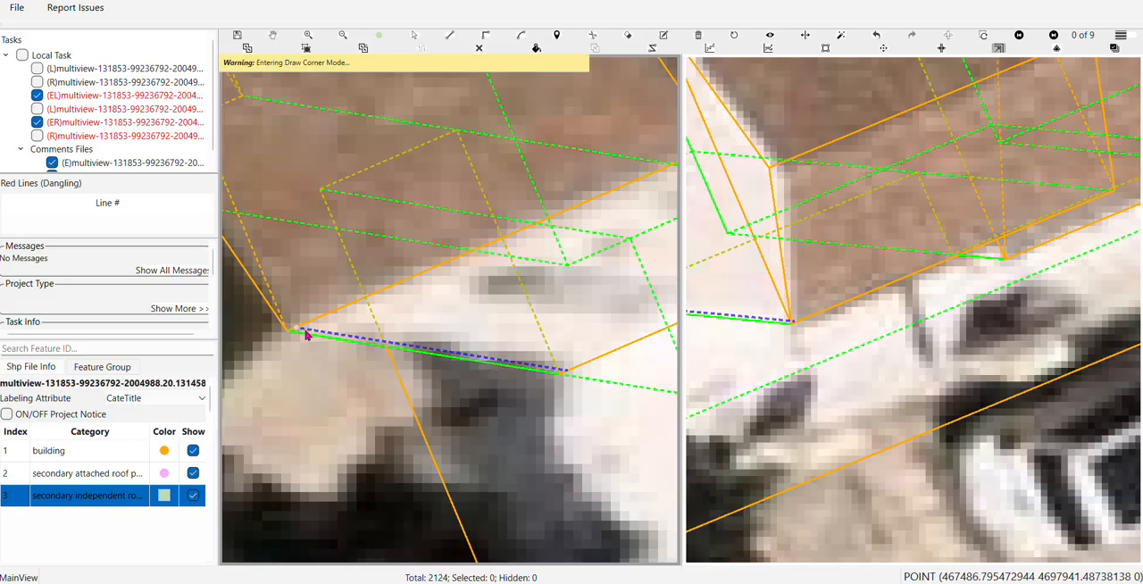
pyautogui.click(573, 373)
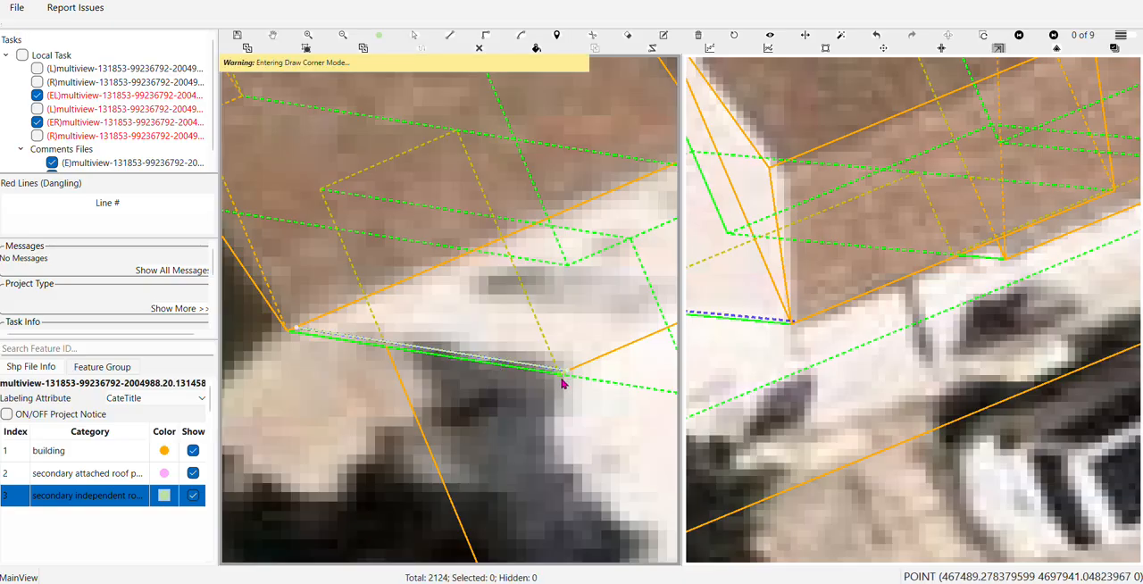
pyautogui.click(286, 338)
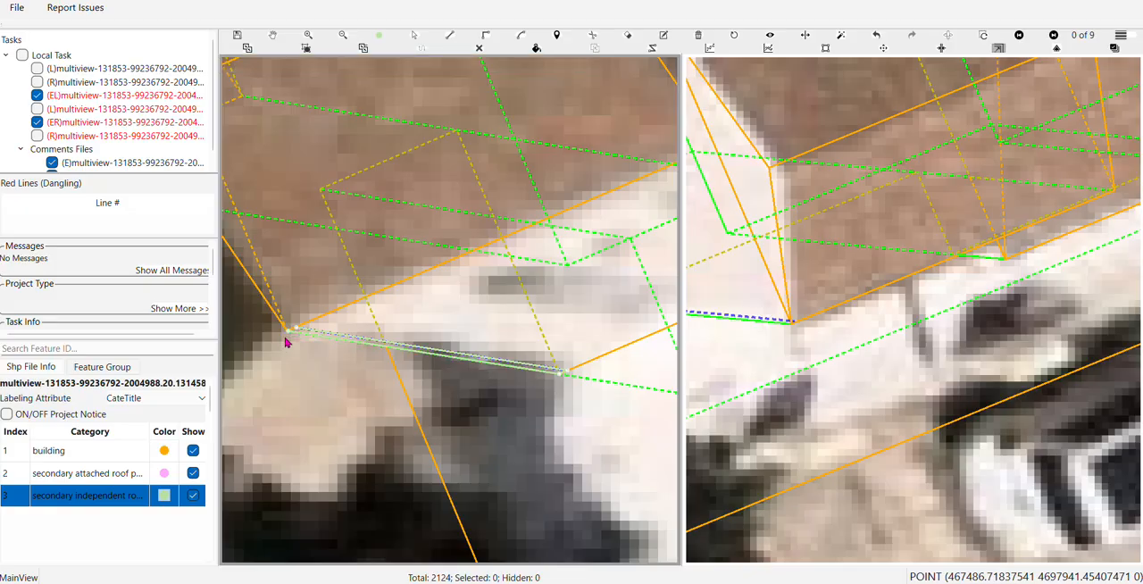
# Draw a line parallel to the short green edge at the front outline's outermost corner beside the tree
pyautogui.scroll(-4, 437, 341)
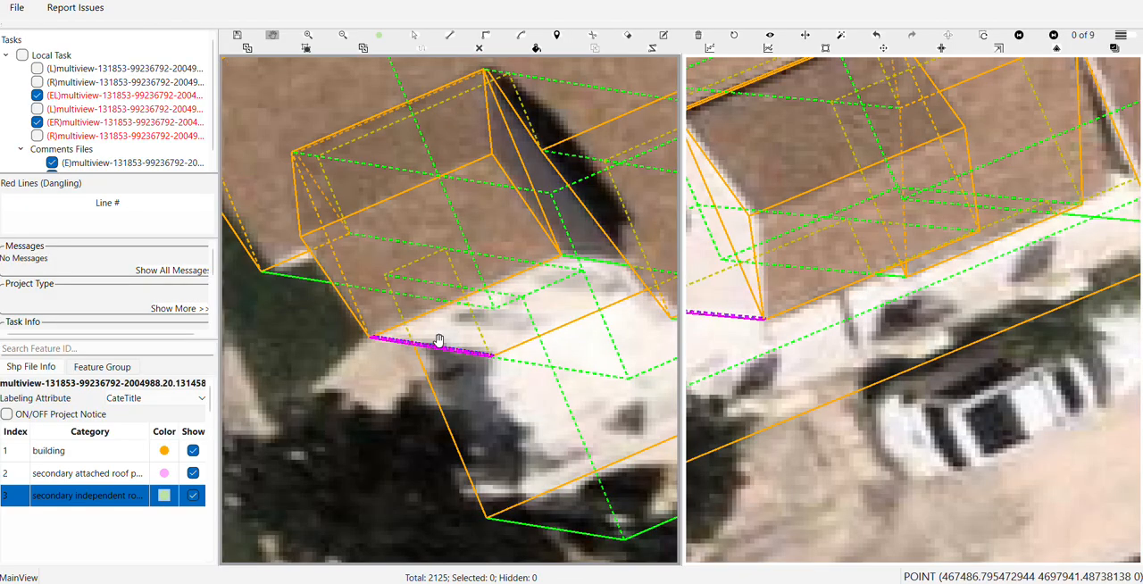
pyautogui.moveTo(483, 405); pyautogui.dragTo(283, 349)
pyautogui.moveTo(332, 384); pyautogui.dragTo(445, 394)
pyautogui.scroll(3, 389, 375)
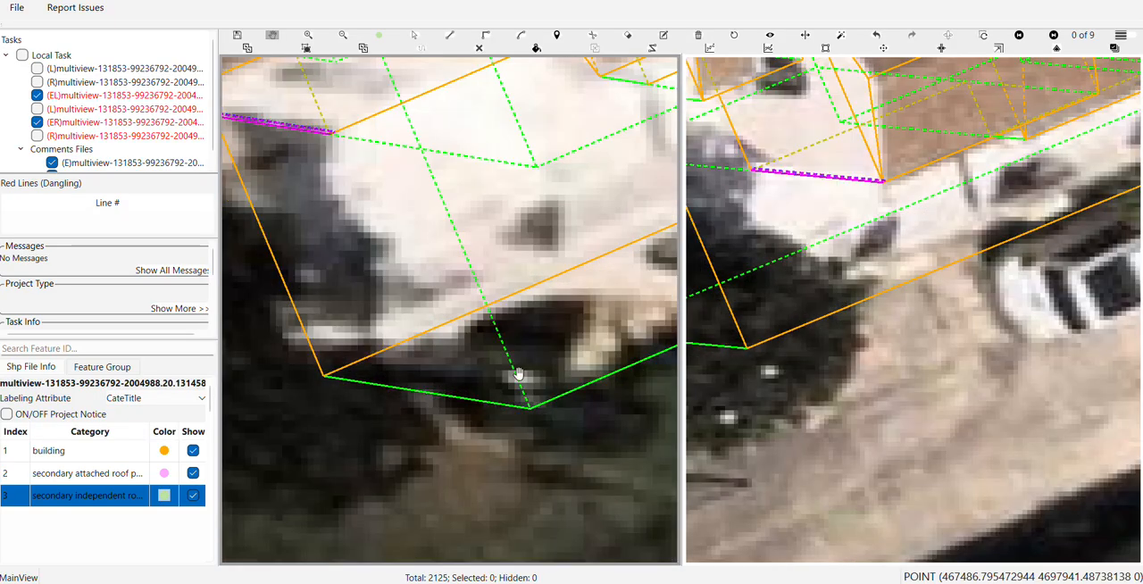
pyautogui.scroll(4, 848, 360)
pyautogui.scroll(-5, 370, 388)
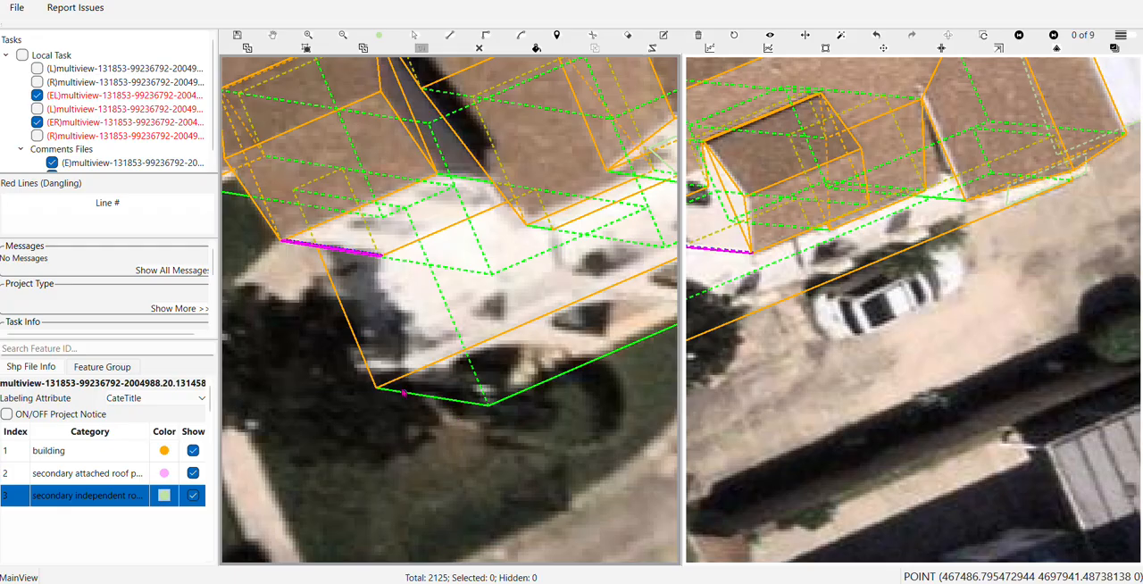
pyautogui.click(399, 391)
pyautogui.click(399, 390)
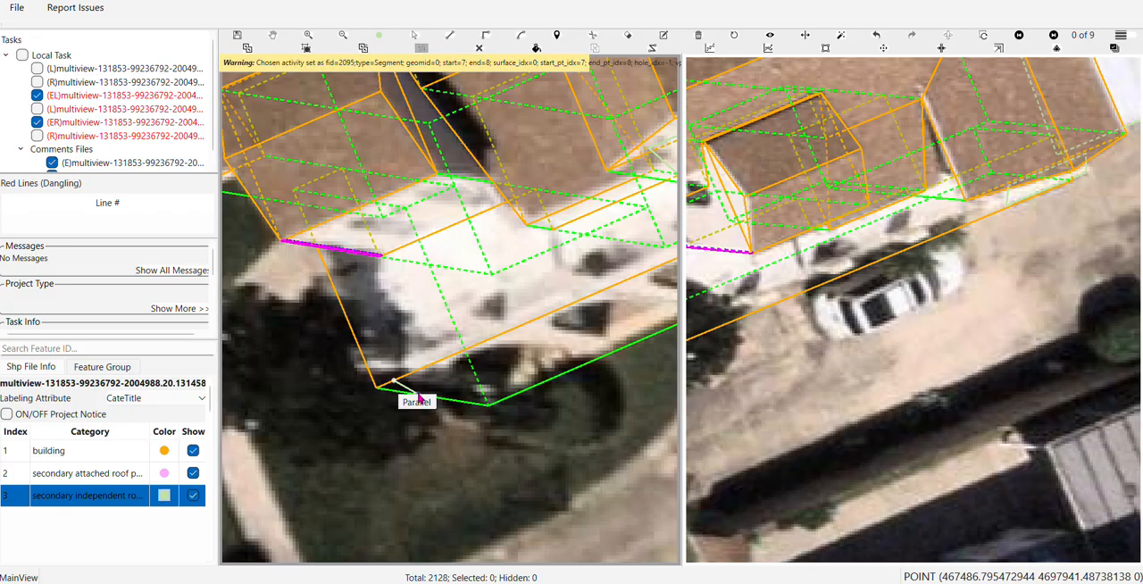
pyautogui.click(504, 398)
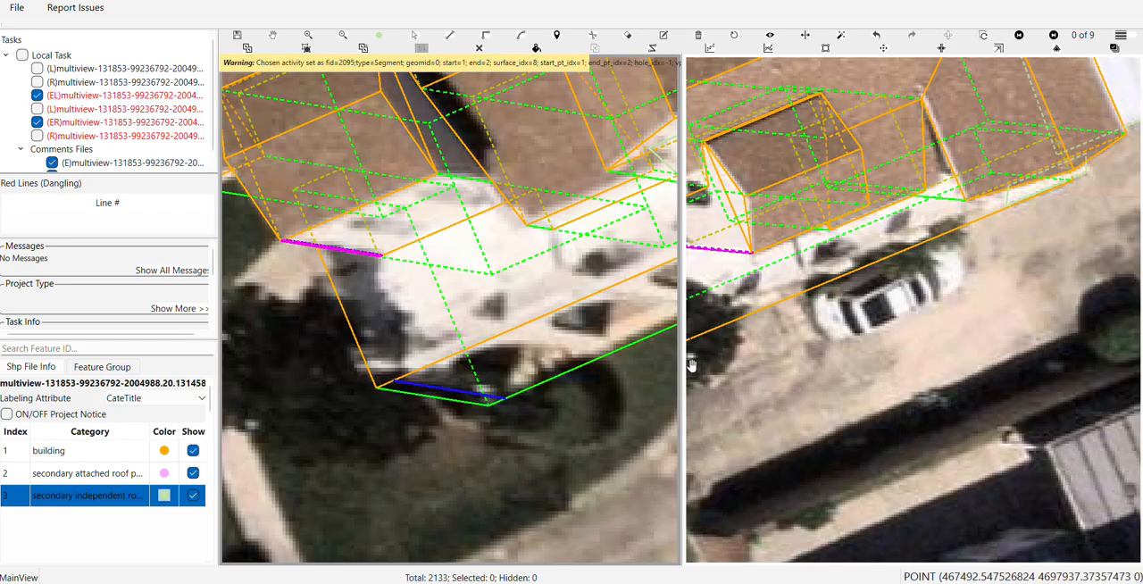
# Select the tree-side line in image 3 of 9 and fit it beside the short green edge
pyautogui.moveTo(759, 353); pyautogui.dragTo(986, 491)
pyautogui.scroll(2, 887, 479)
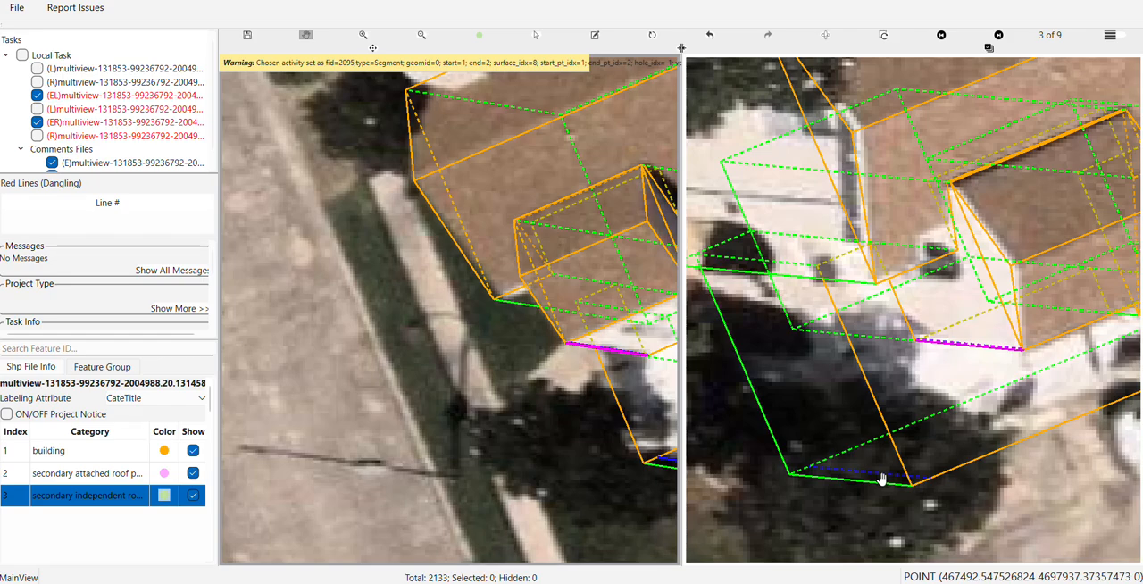
pyautogui.press('s')
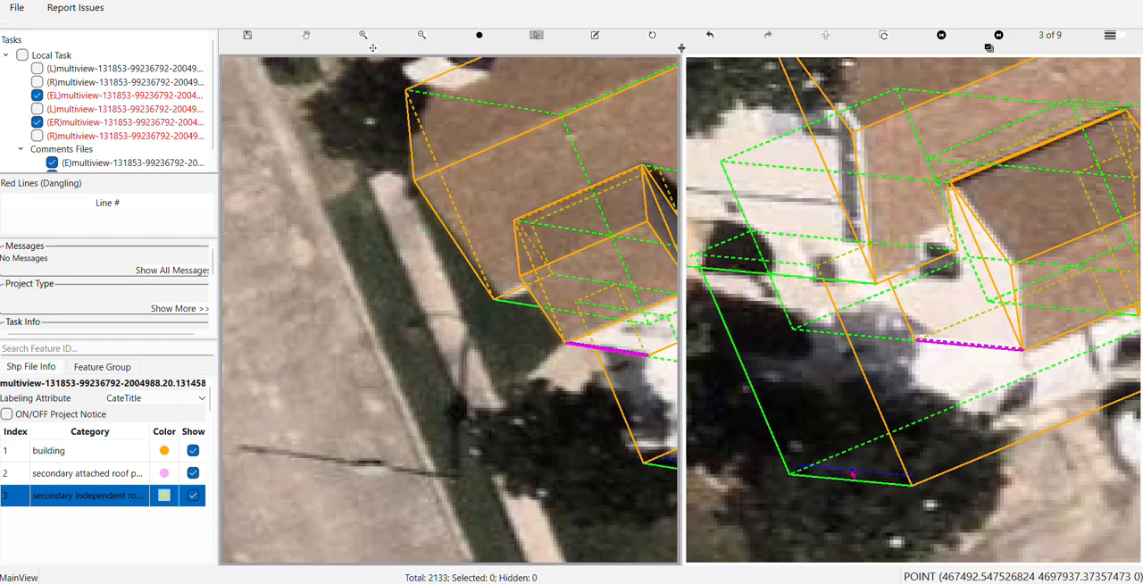
pyautogui.scroll(-1, 861, 475)
# Use Draw Corner to outline a four-cornered strip between the tree-side line and the short green edge at the outermost front corner
pyautogui.moveTo(596, 477); pyautogui.dragTo(500, 428)
pyautogui.scroll(2, 516, 417)
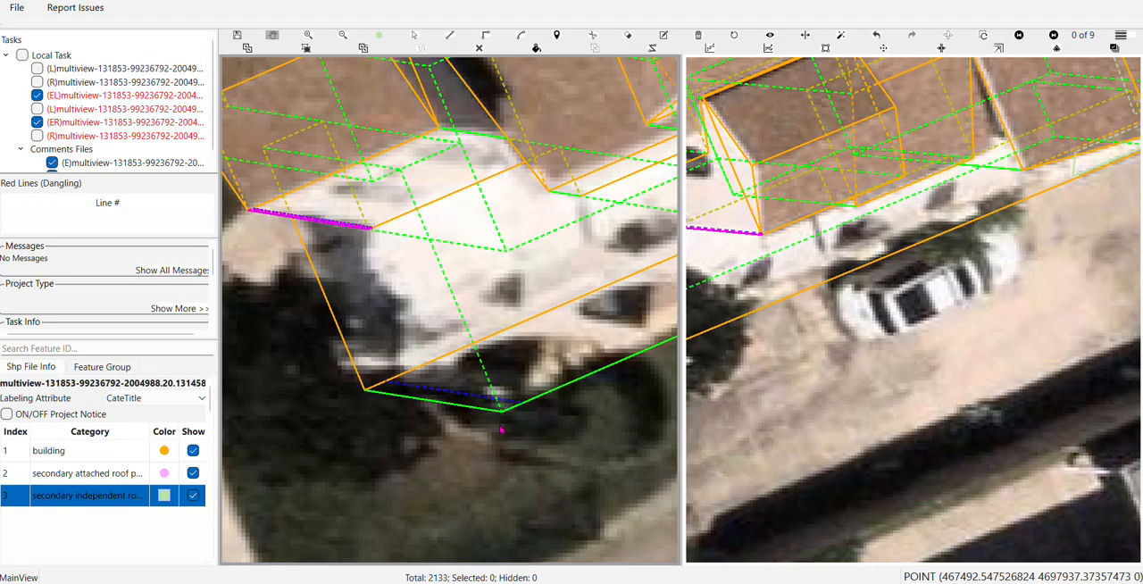
pyautogui.press('c')
pyautogui.click(387, 382)
pyautogui.click(523, 404)
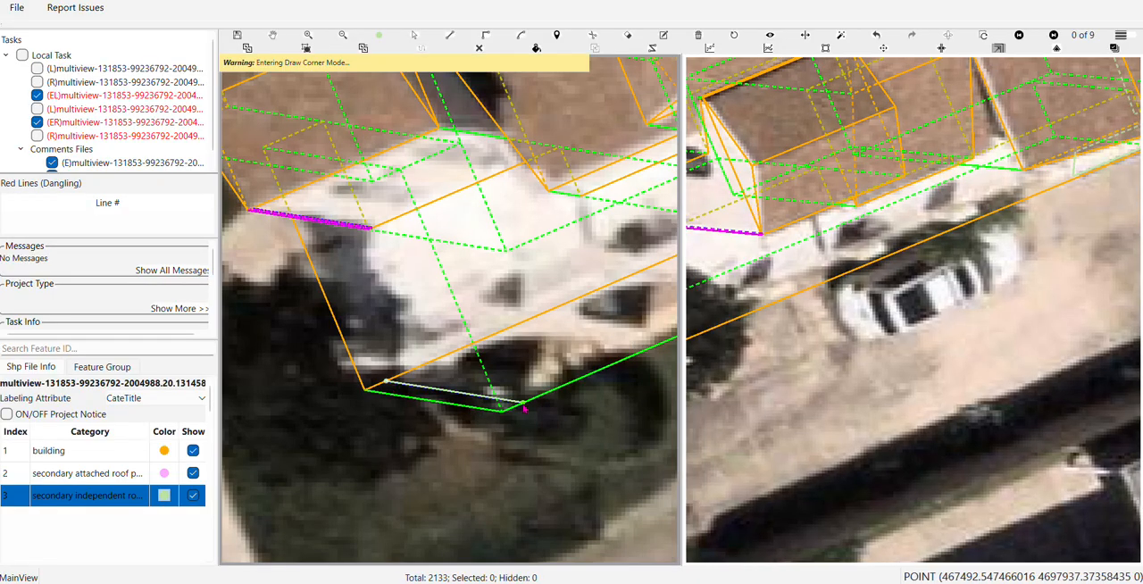
pyautogui.click(370, 398)
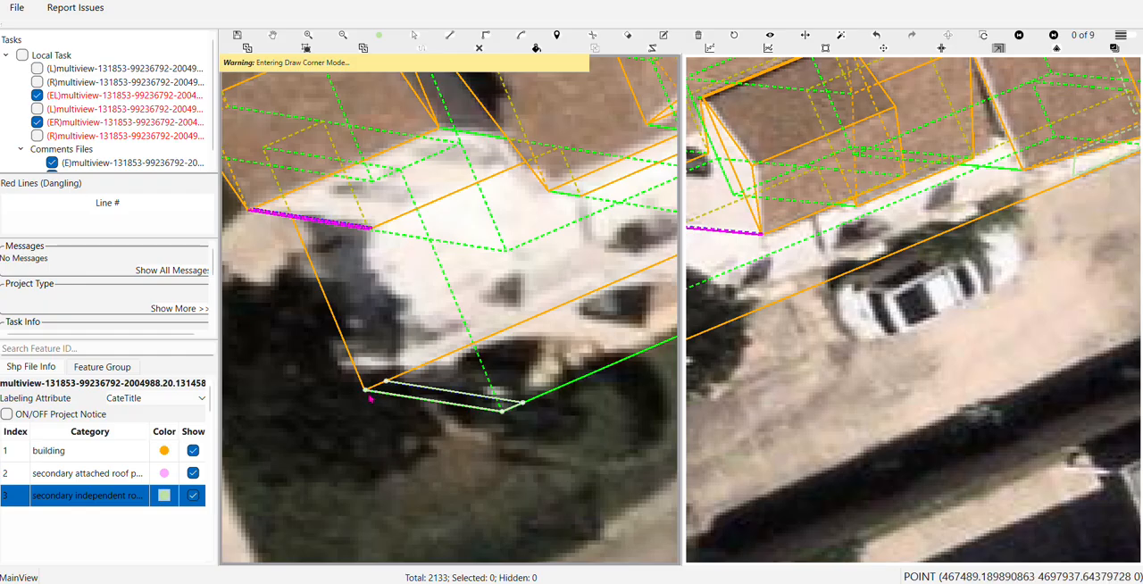
pyautogui.rightClick(369, 398)
pyautogui.scroll(-2, 371, 399)
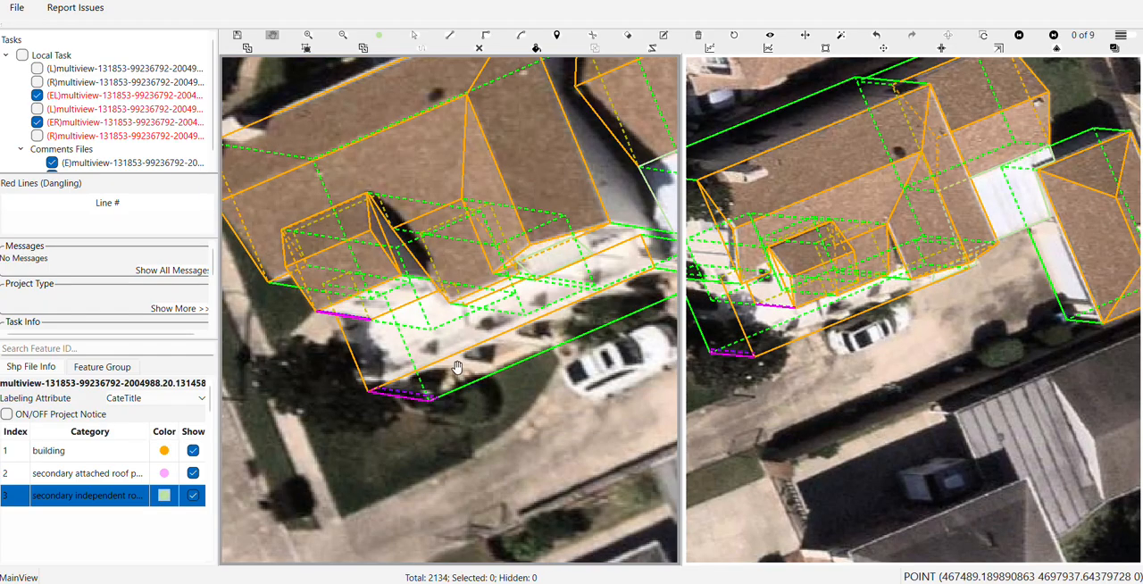
# Swap the image pair, switch the comparison view to image 5 of 9, and examine the house's tree-covered corner facing the neighbouring house
pyautogui.scroll(-1, 457, 367)
pyautogui.moveTo(457, 367); pyautogui.dragTo(560, 394)
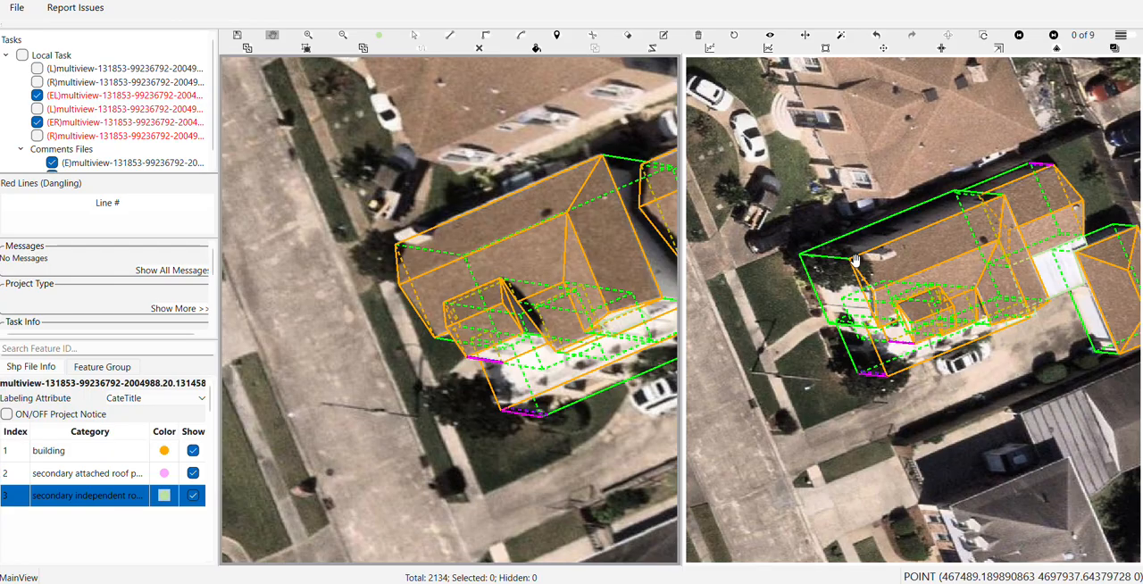
pyautogui.click(952, 41)
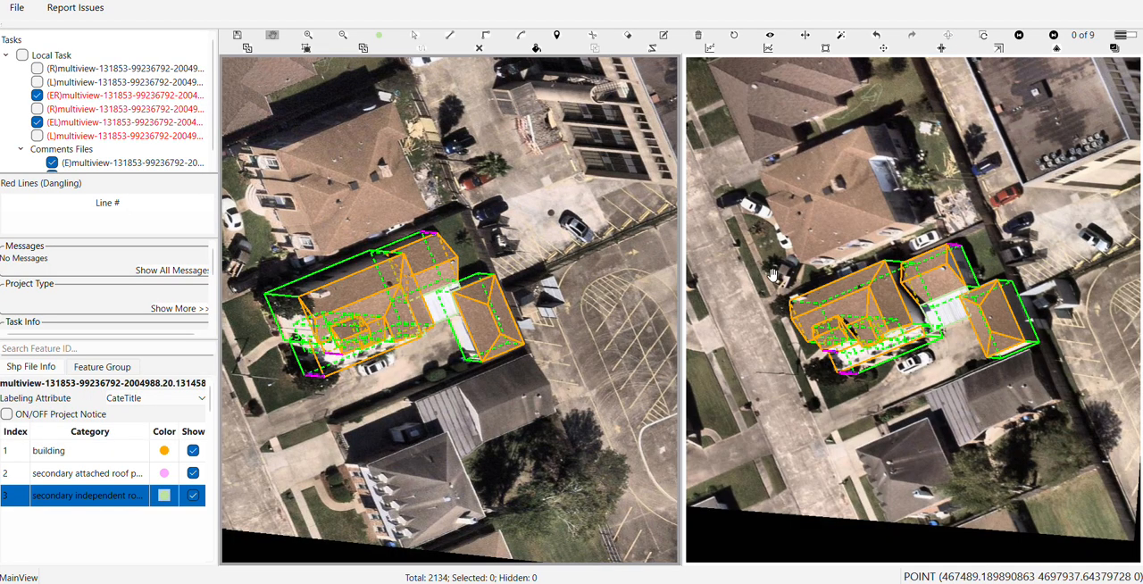
pyautogui.press('Right')
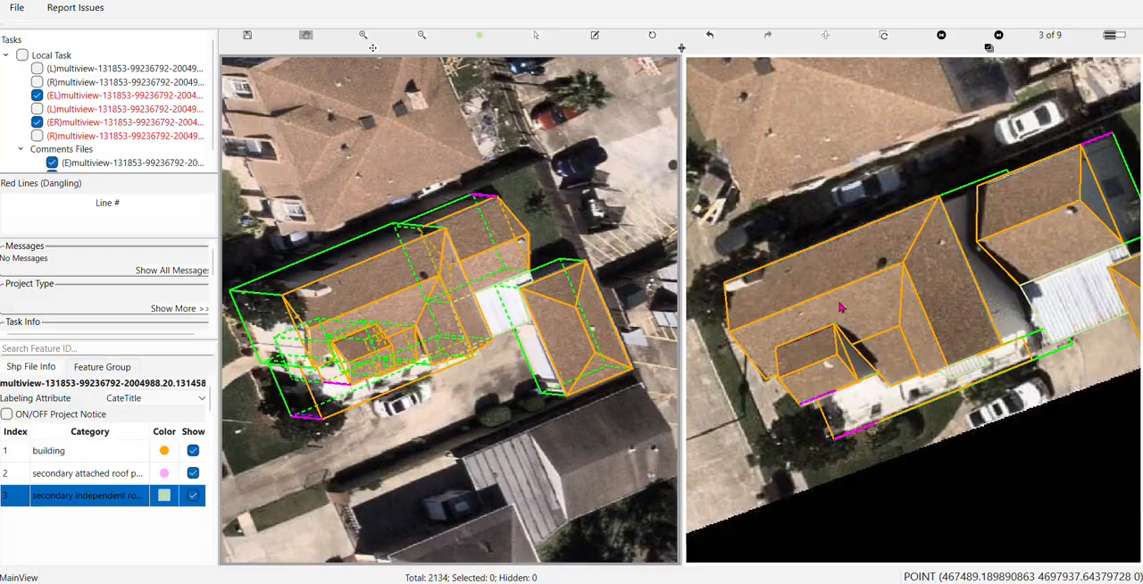
pyautogui.press('Right')
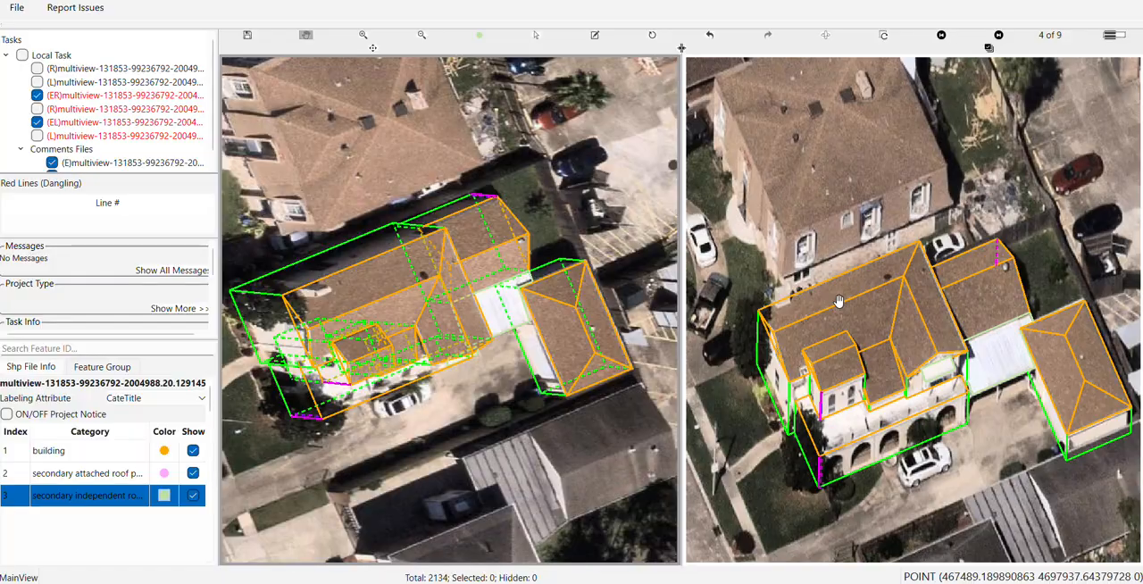
pyautogui.press('Right')
pyautogui.scroll(1, 768, 277)
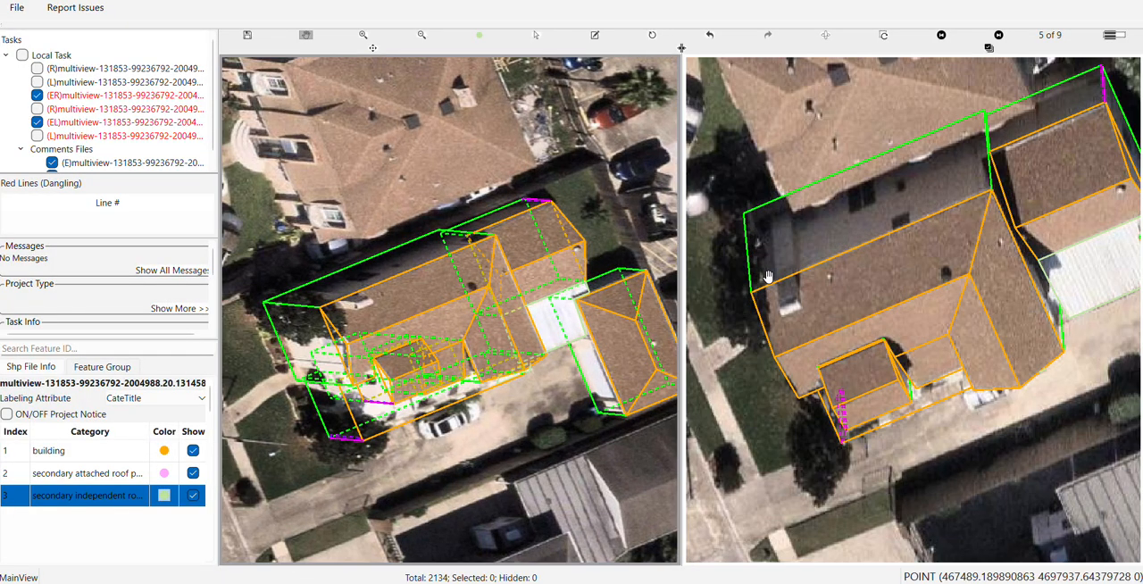
pyautogui.scroll(1, 765, 280)
pyautogui.scroll(1, 360, 348)
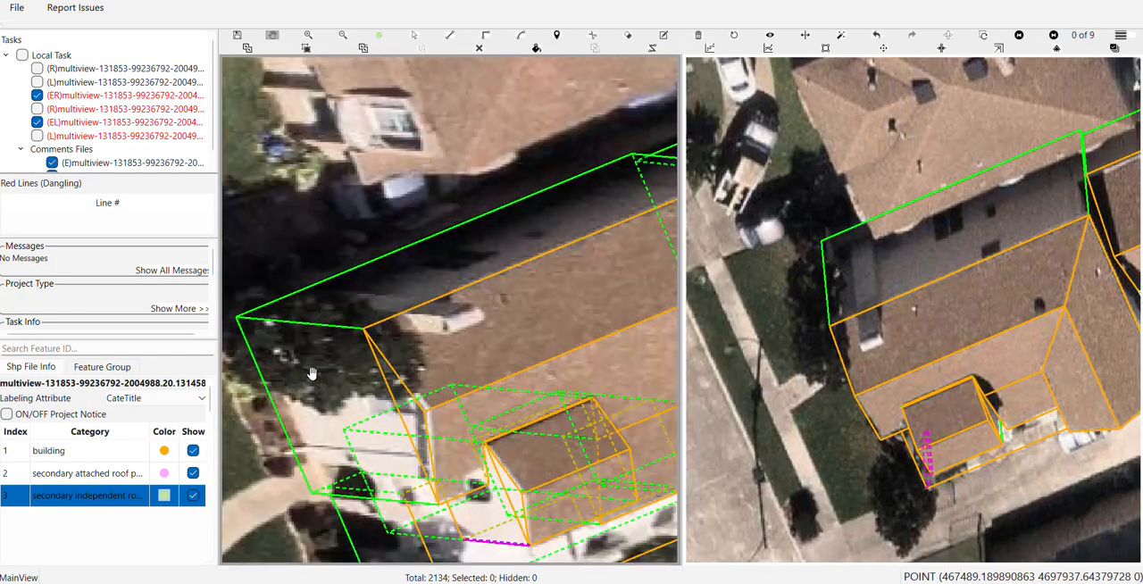
pyautogui.moveTo(323, 371); pyautogui.dragTo(337, 406)
pyautogui.scroll(1, 337, 404)
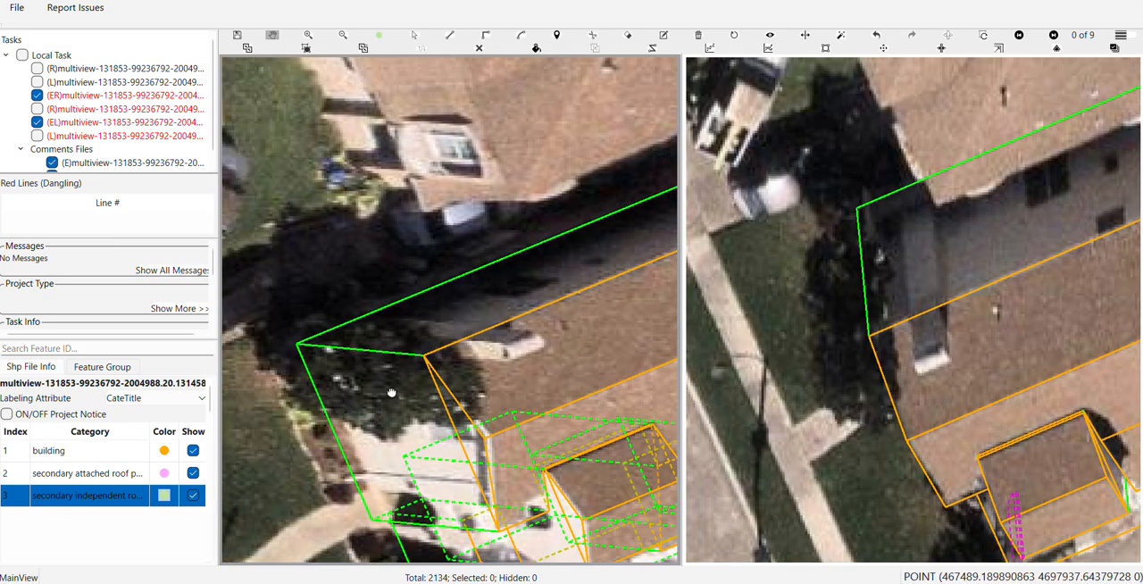
# Draw a line parallel to the short green edge at the house's tree-covered corner facing the neighbouring house
pyautogui.press('v')
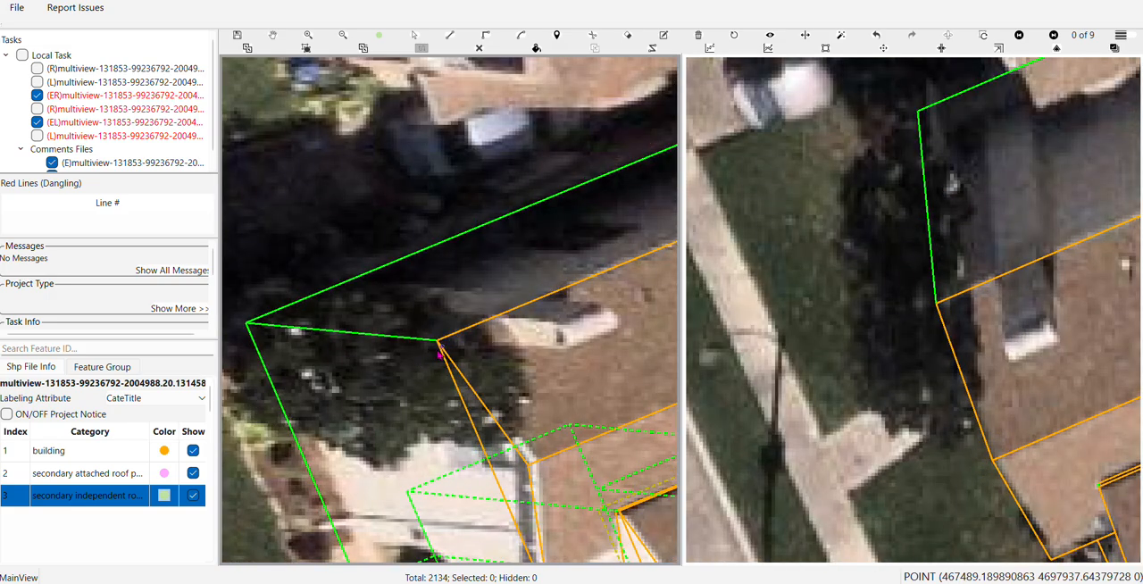
pyautogui.scroll(2, 438, 355)
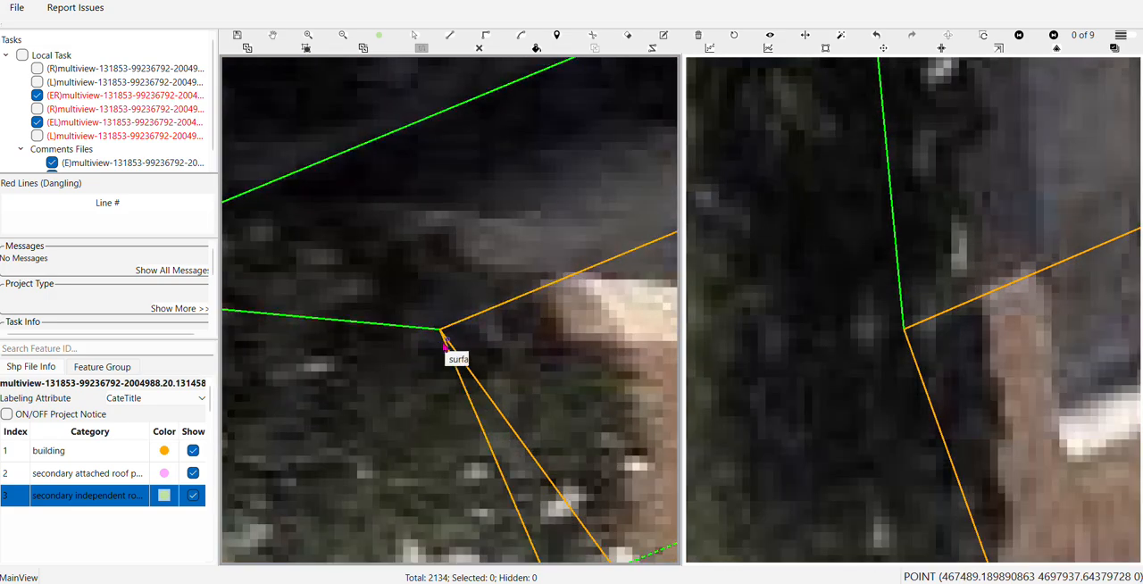
pyautogui.click(445, 343)
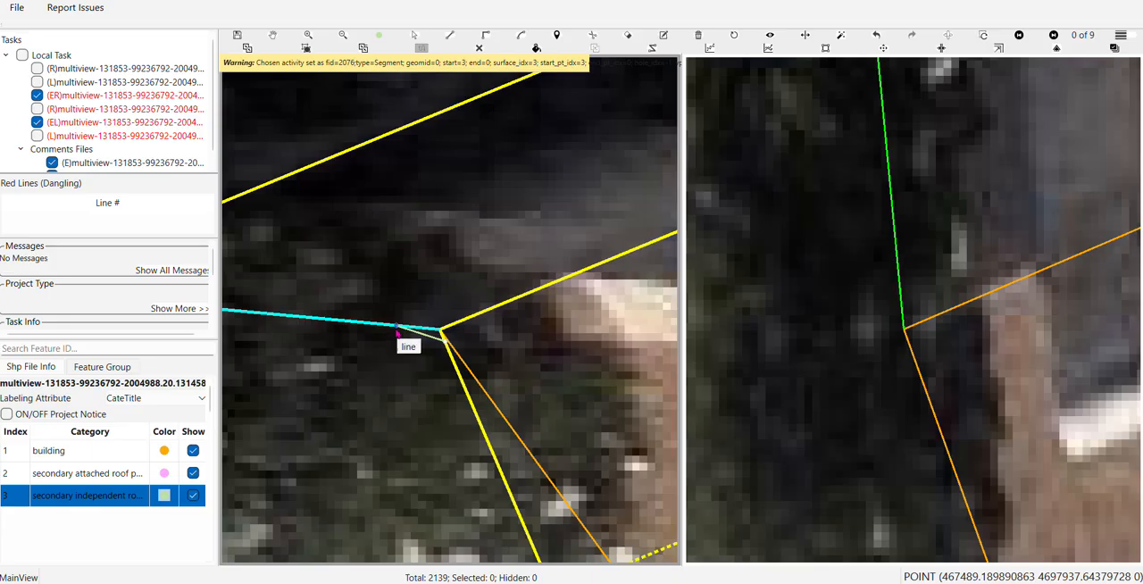
pyautogui.scroll(-2, 396, 330)
pyautogui.moveTo(360, 357); pyautogui.dragTo(513, 361)
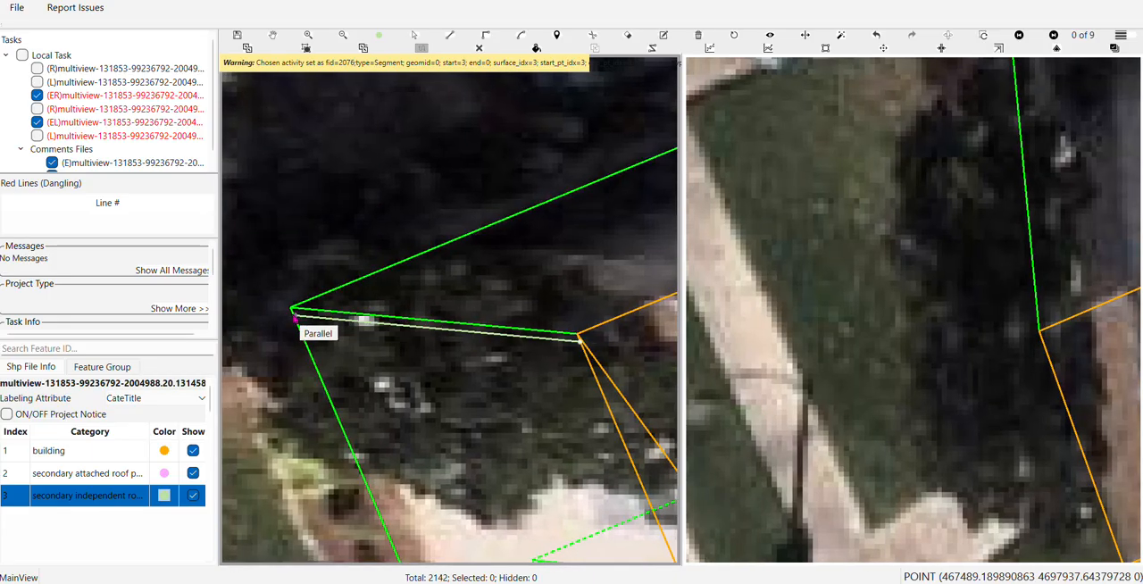
pyautogui.click(296, 317)
# Select the tree-covered corner's parallel line in image 5 of 9 and shift it slightly inward from the short green edge
pyautogui.scroll(-2, 1056, 286)
pyautogui.moveTo(1055, 284); pyautogui.dragTo(870, 332)
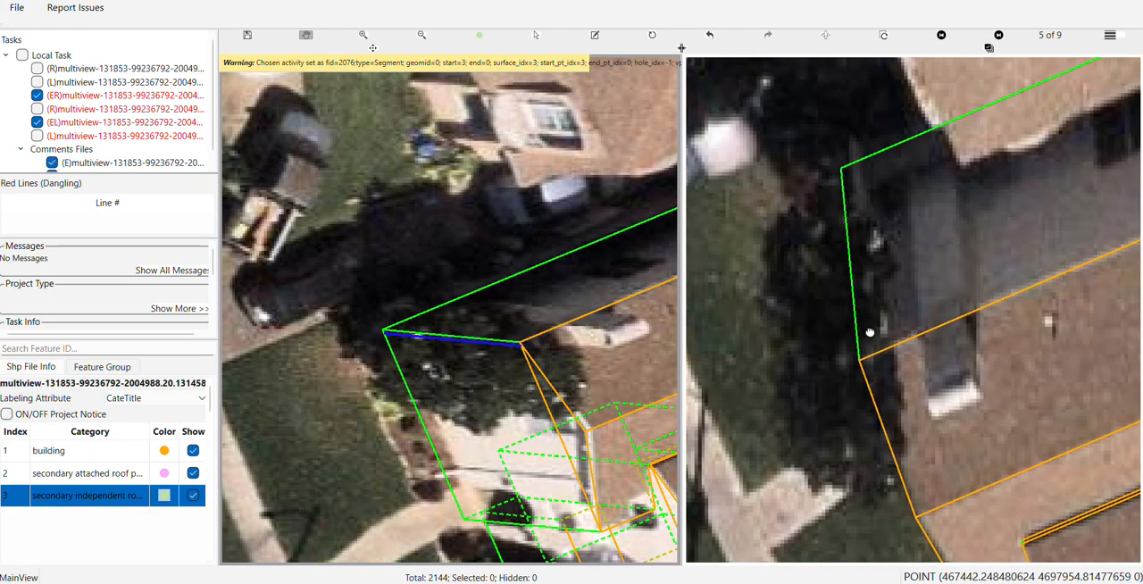
pyautogui.press('h')
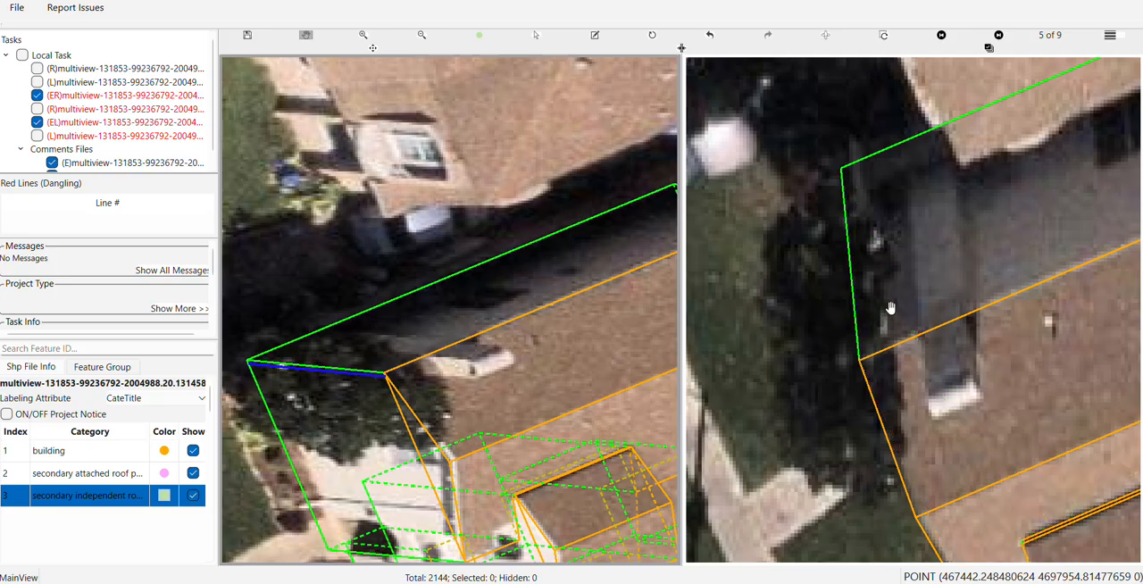
pyautogui.scroll(1, 890, 308)
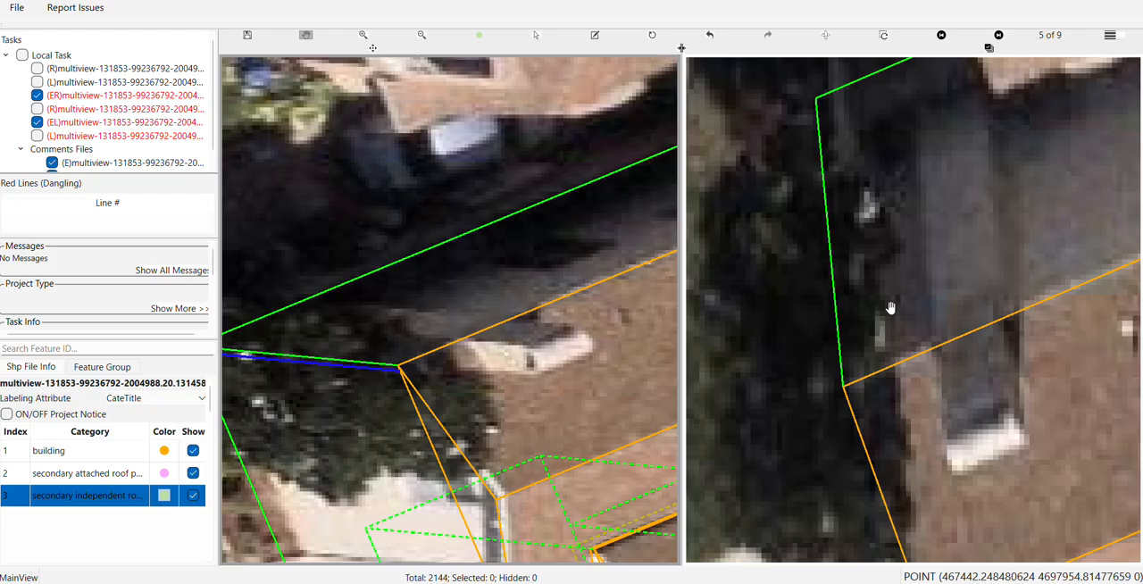
pyautogui.scroll(1, 861, 326)
pyautogui.press('s')
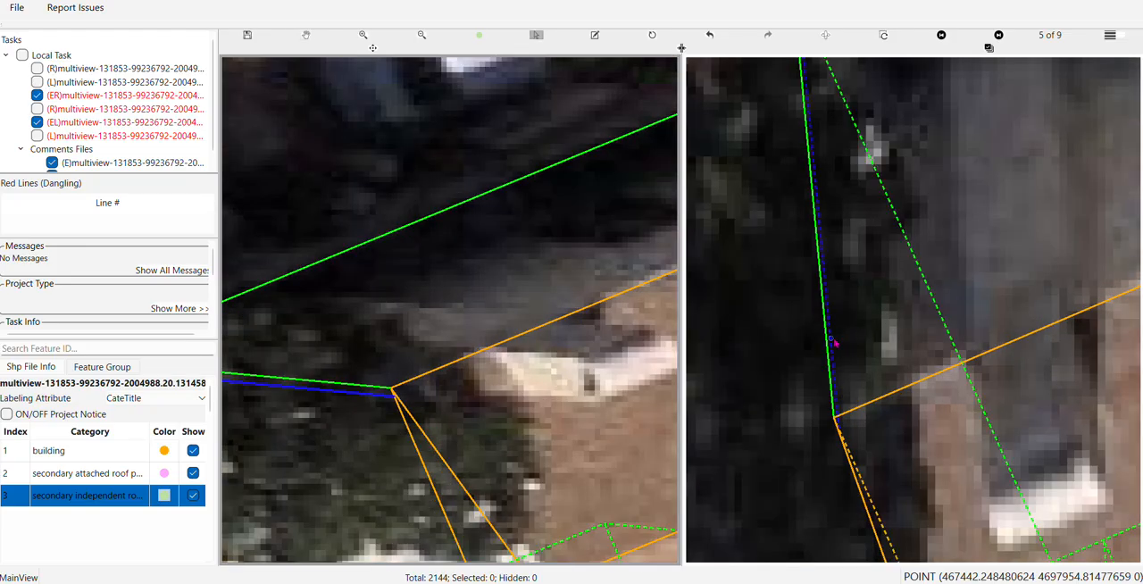
pyautogui.moveTo(833, 341); pyautogui.dragTo(842, 342)
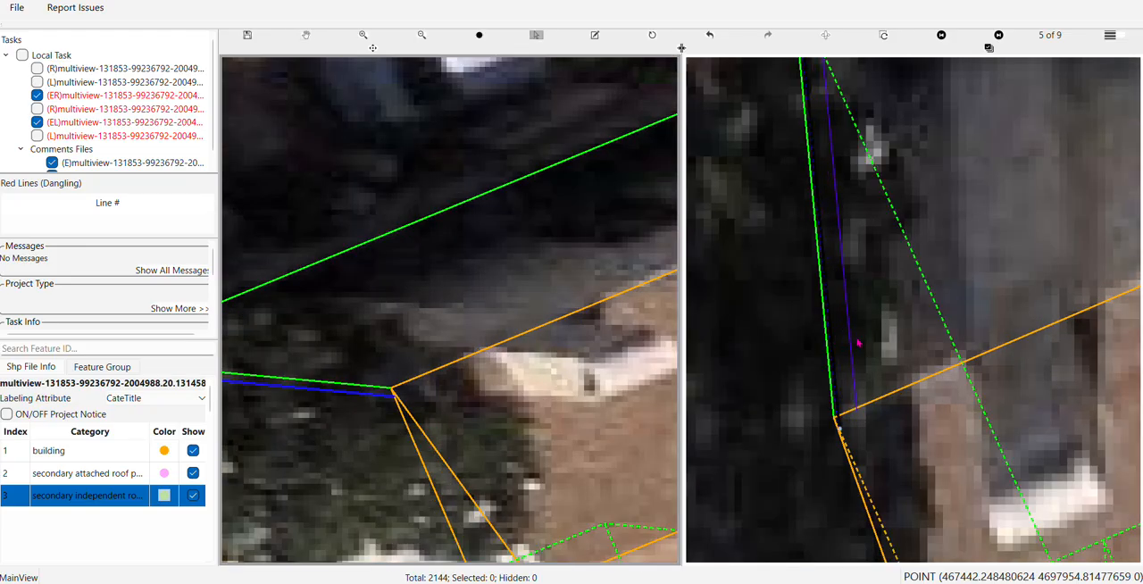
pyautogui.scroll(-1, 836, 354)
pyautogui.press('Escape')
pyautogui.moveTo(545, 268); pyautogui.dragTo(565, 247)
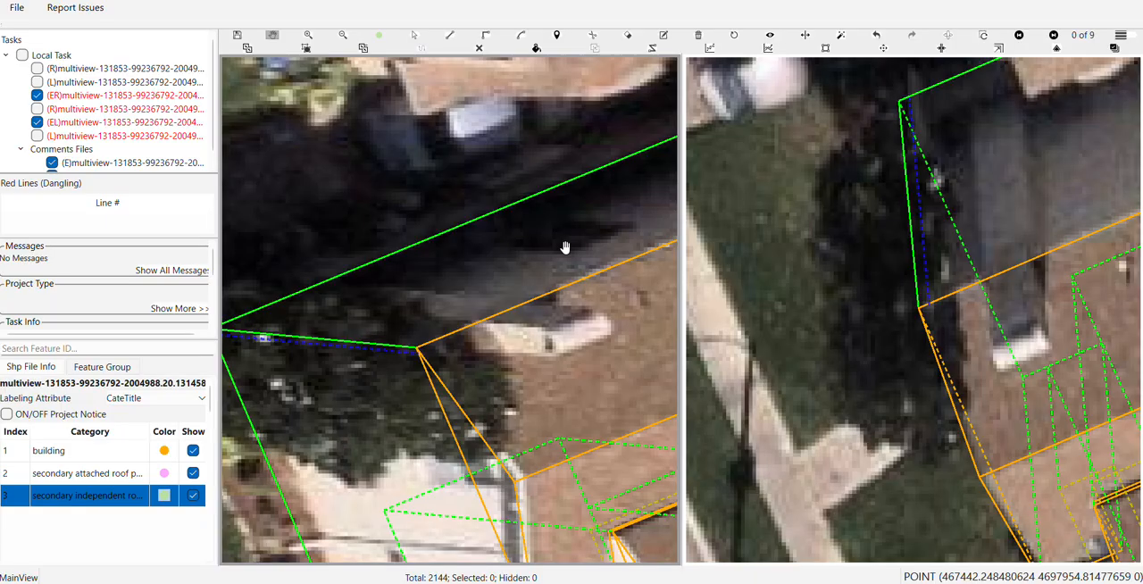
# Use Draw Corner to outline a narrow four-cornered strip between the parallel line and the green edge at the tree-covered corner
pyautogui.scroll(-1, 565, 248)
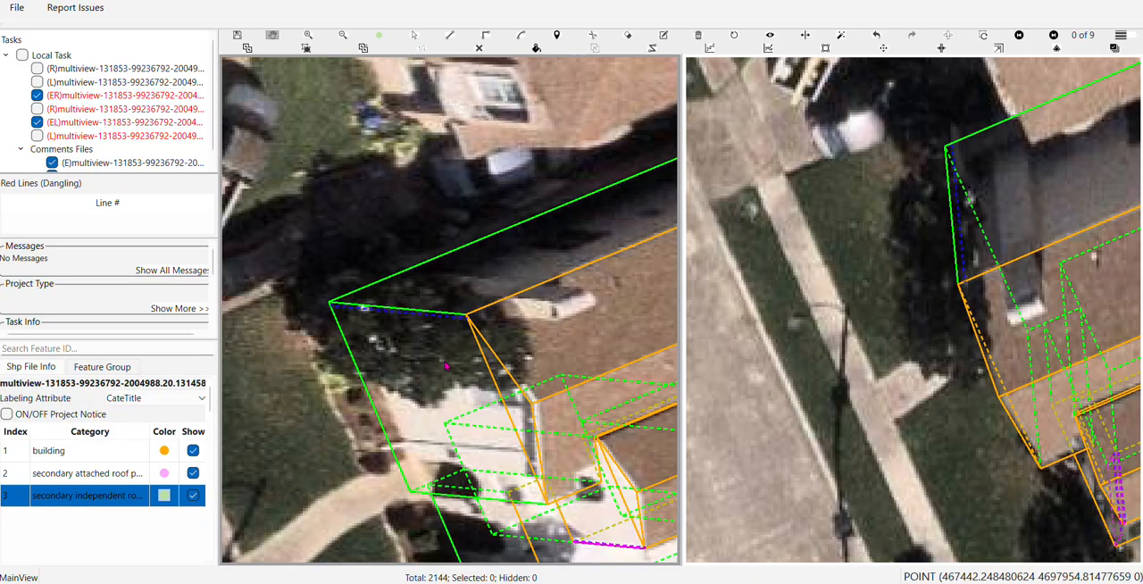
pyautogui.press('c')
pyautogui.click(467, 318)
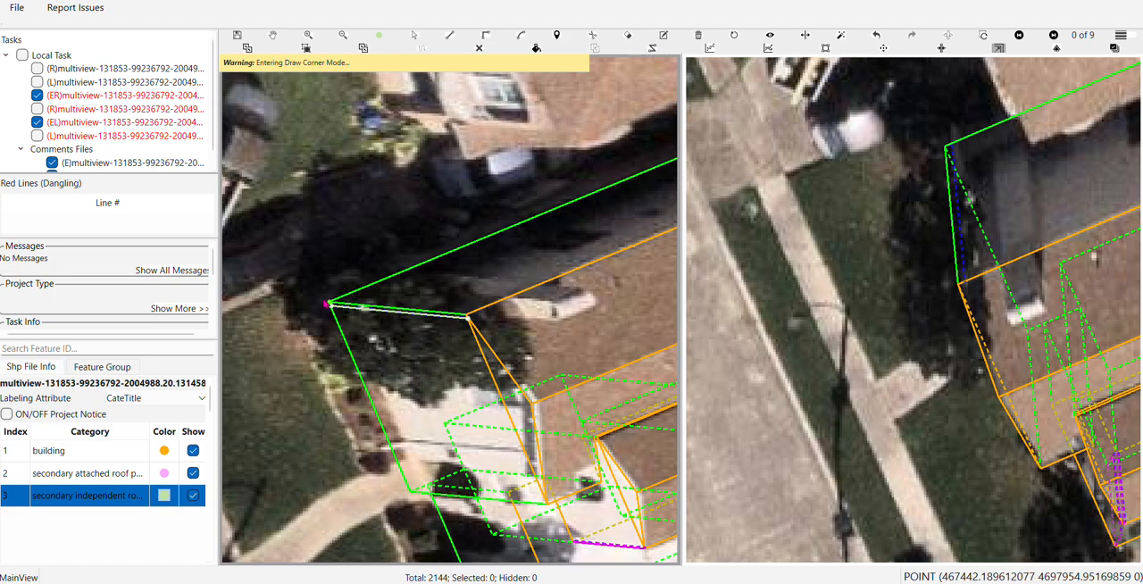
pyautogui.click(328, 305)
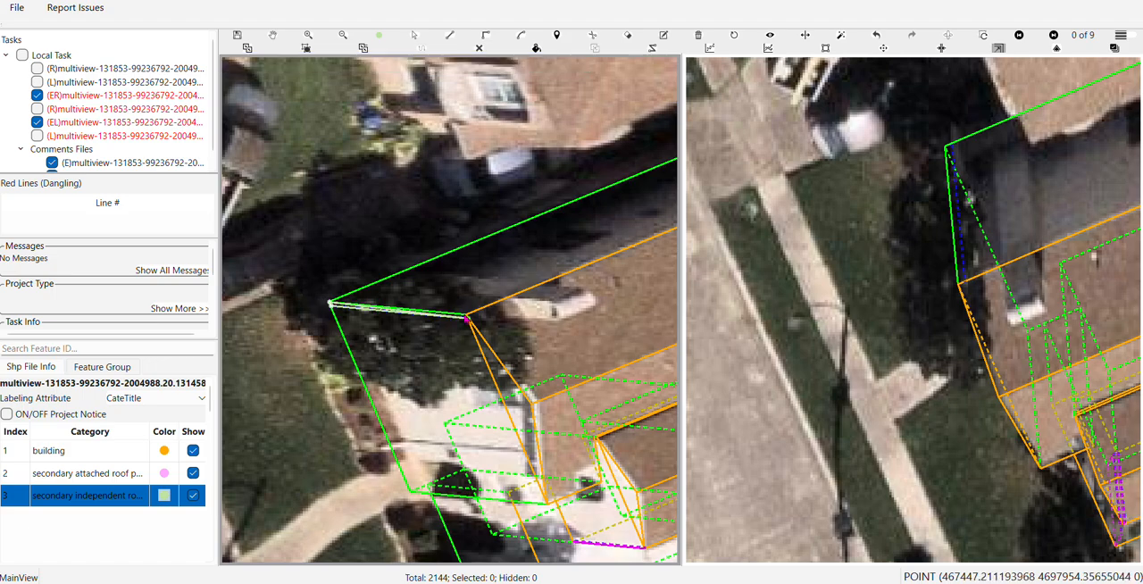
pyautogui.scroll(2, 467, 317)
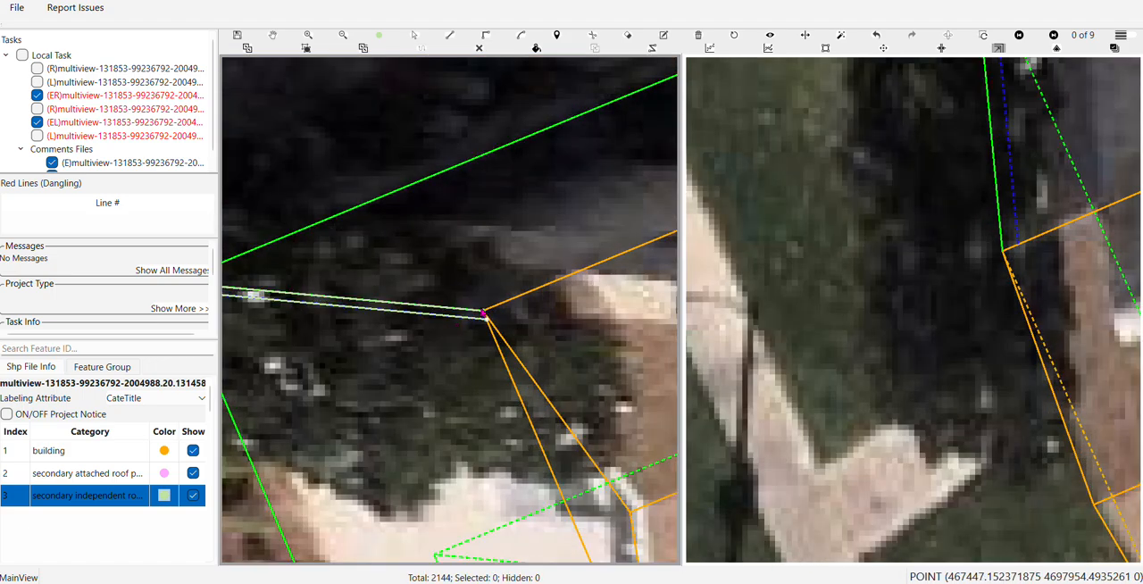
pyautogui.click(484, 313)
pyautogui.scroll(-4, 485, 314)
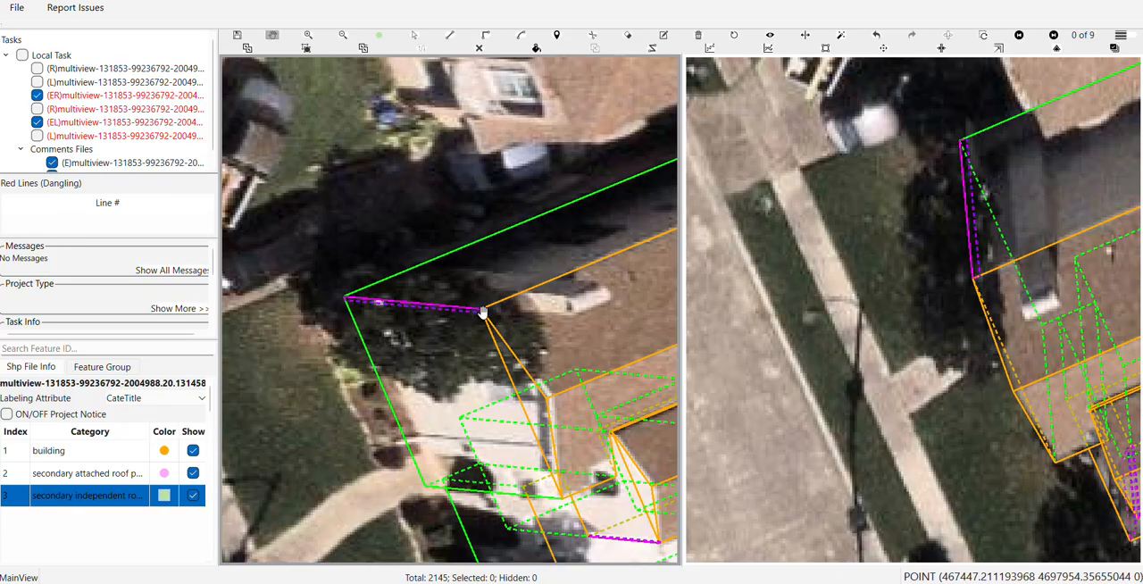
# Compare the hip-roofed building's outline across the image pairs and examine its driveway-side corner beside the fence in image 1 of 9
pyautogui.moveTo(562, 373); pyautogui.dragTo(278, 257)
pyautogui.moveTo(567, 297); pyautogui.dragTo(259, 289)
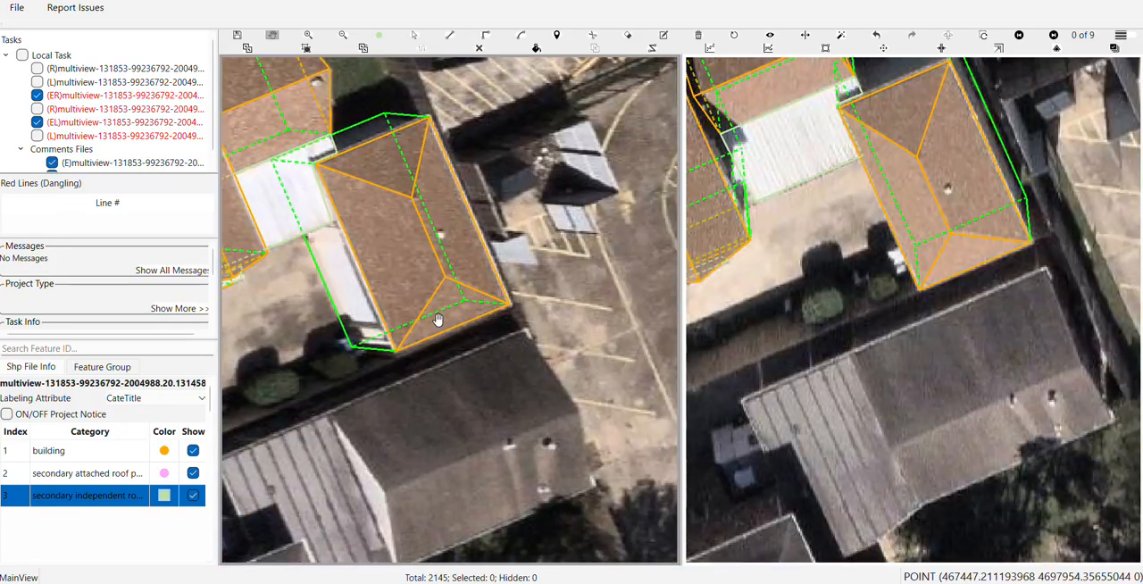
pyautogui.moveTo(417, 261); pyautogui.dragTo(460, 403)
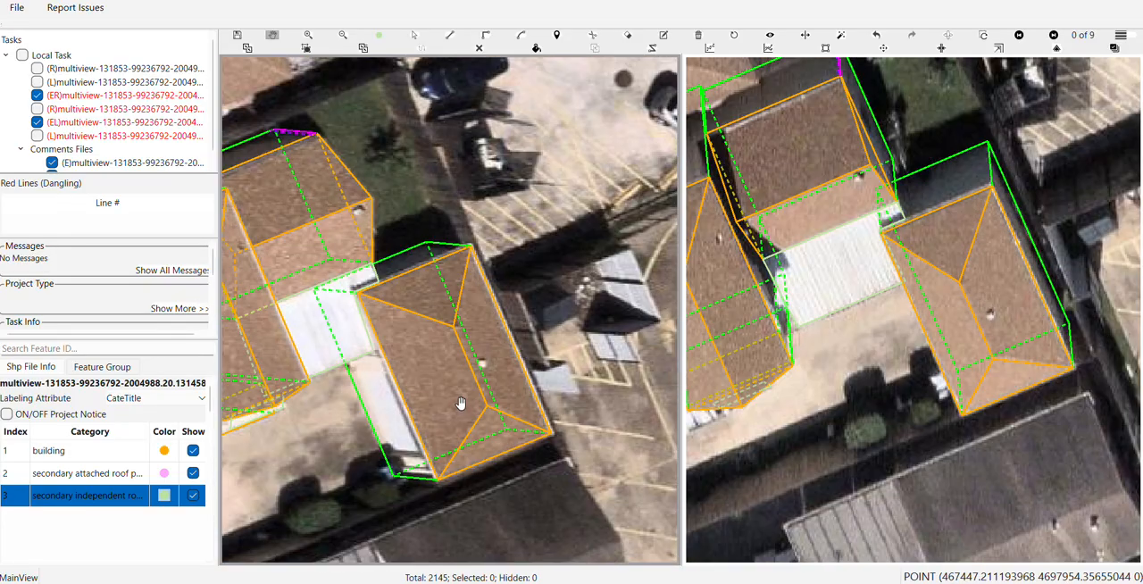
pyautogui.moveTo(427, 486); pyautogui.dragTo(497, 402)
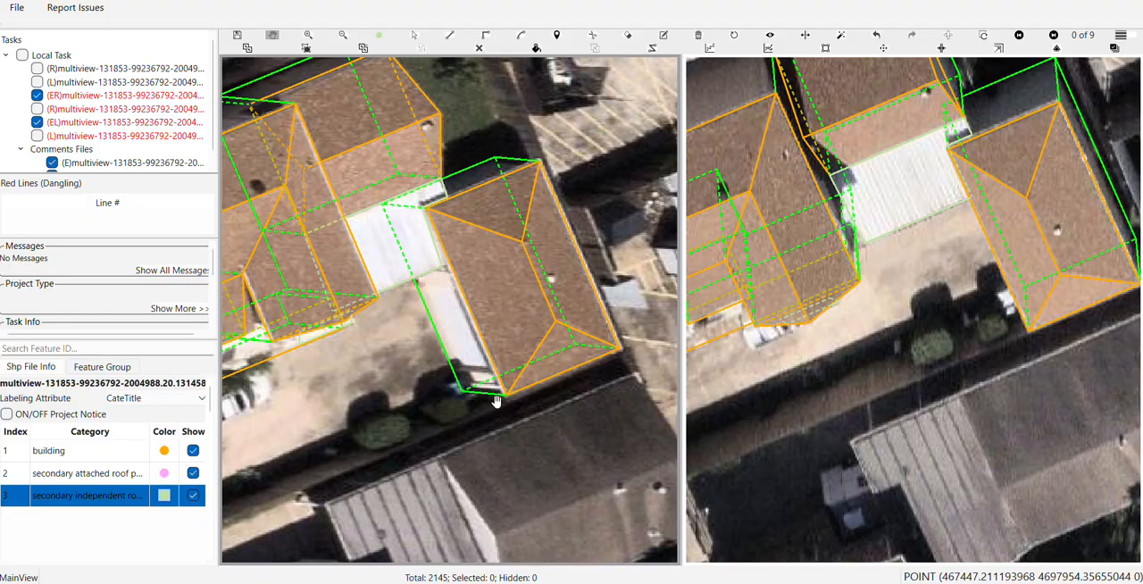
pyautogui.press('space')
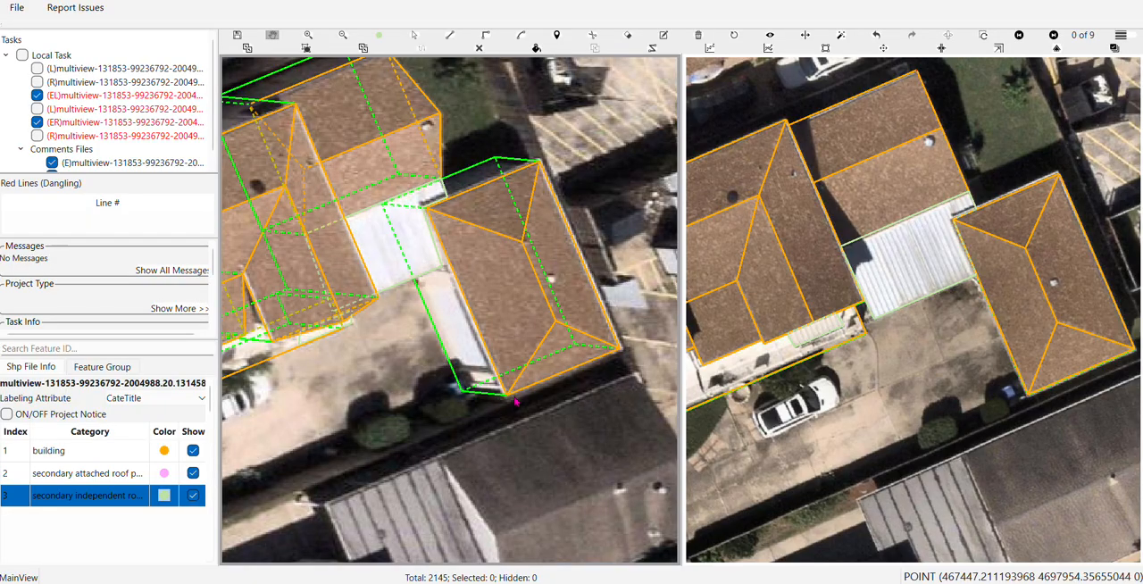
pyautogui.press('space')
pyautogui.press('space')
pyautogui.press('space')
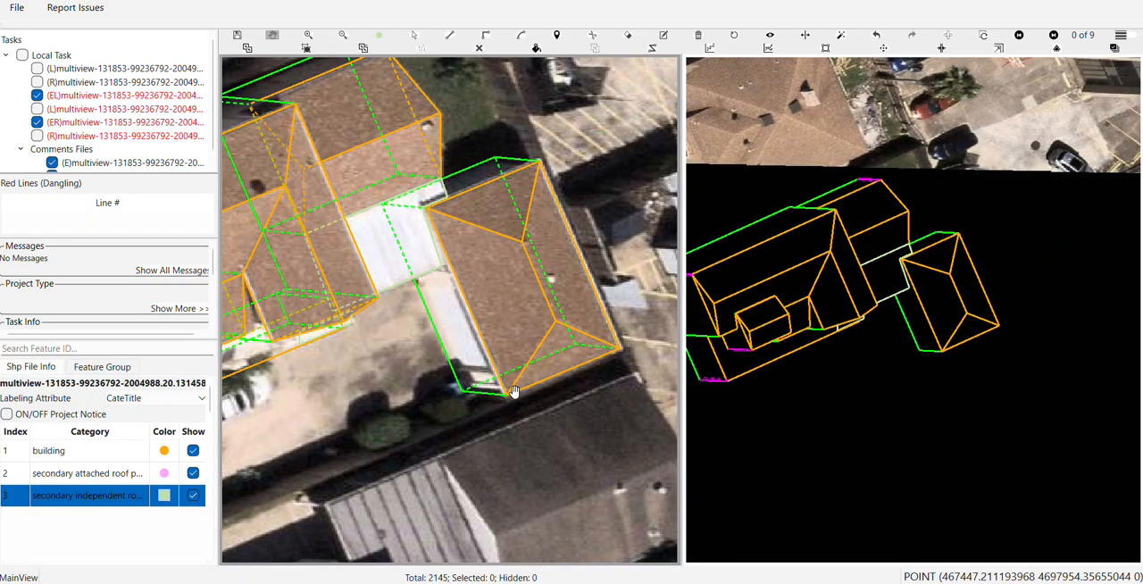
pyautogui.press('space')
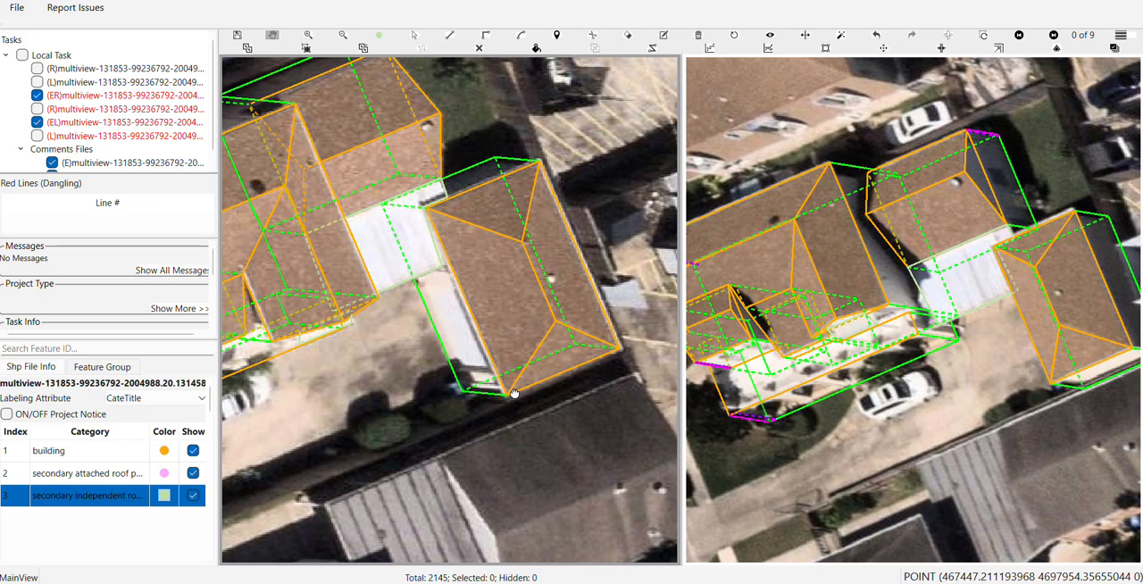
pyautogui.moveTo(514, 393); pyautogui.dragTo(510, 507)
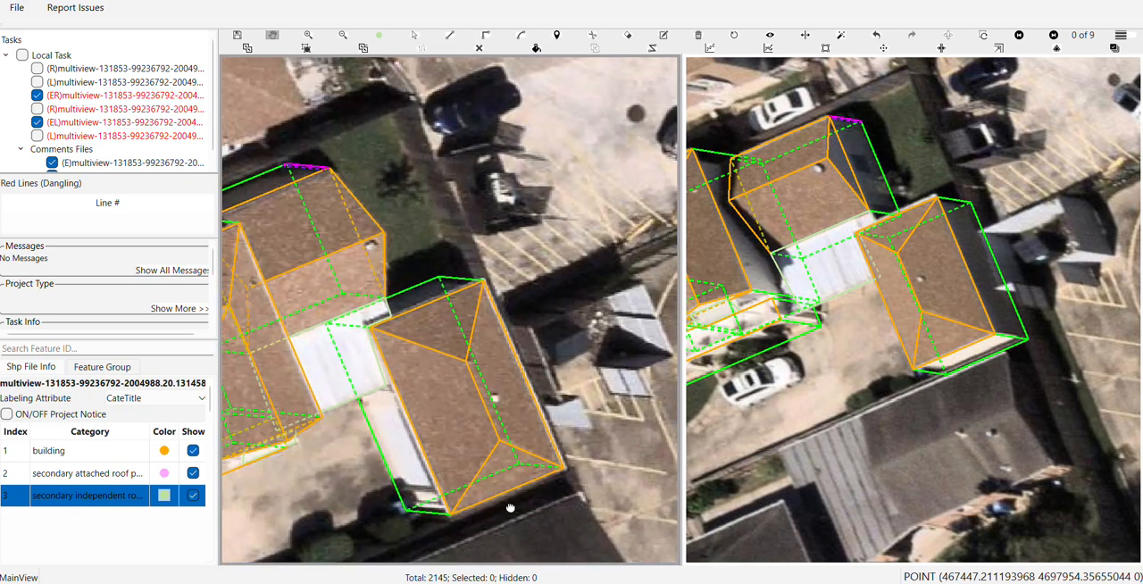
pyautogui.scroll(2, 1018, 489)
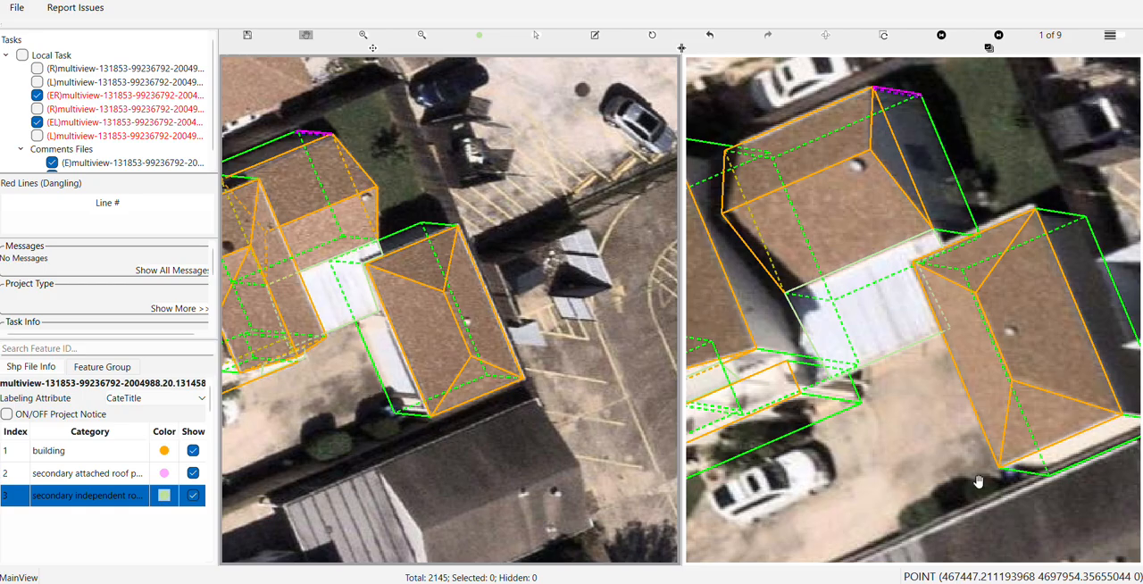
pyautogui.scroll(4, 446, 377)
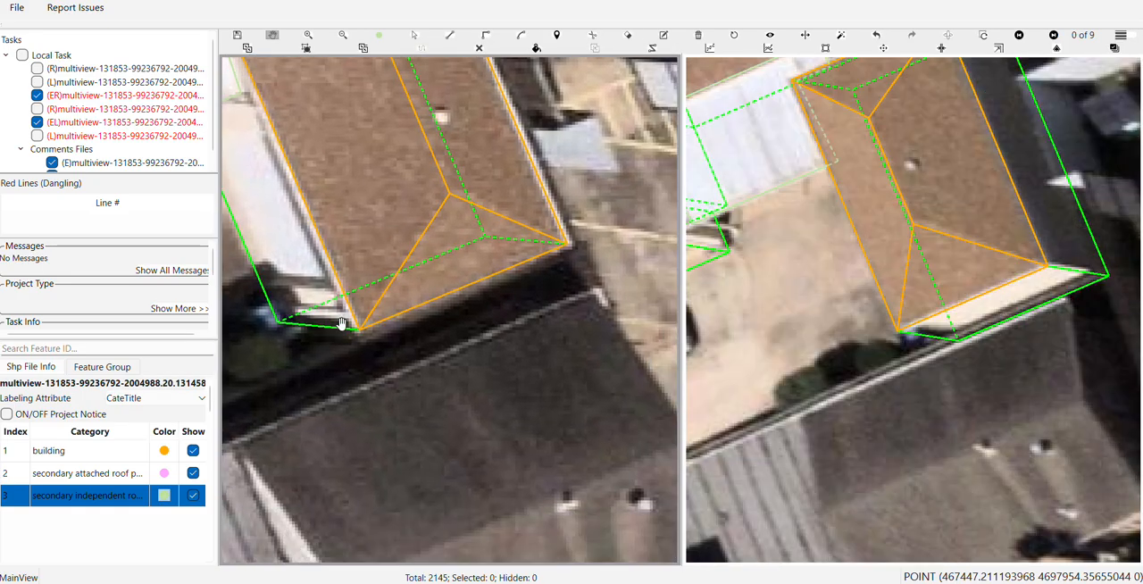
# Draw a line parallel to the short green edge at the hip-roofed building's driveway-side corner beside the fence
pyautogui.press('d')
pyautogui.click(358, 321)
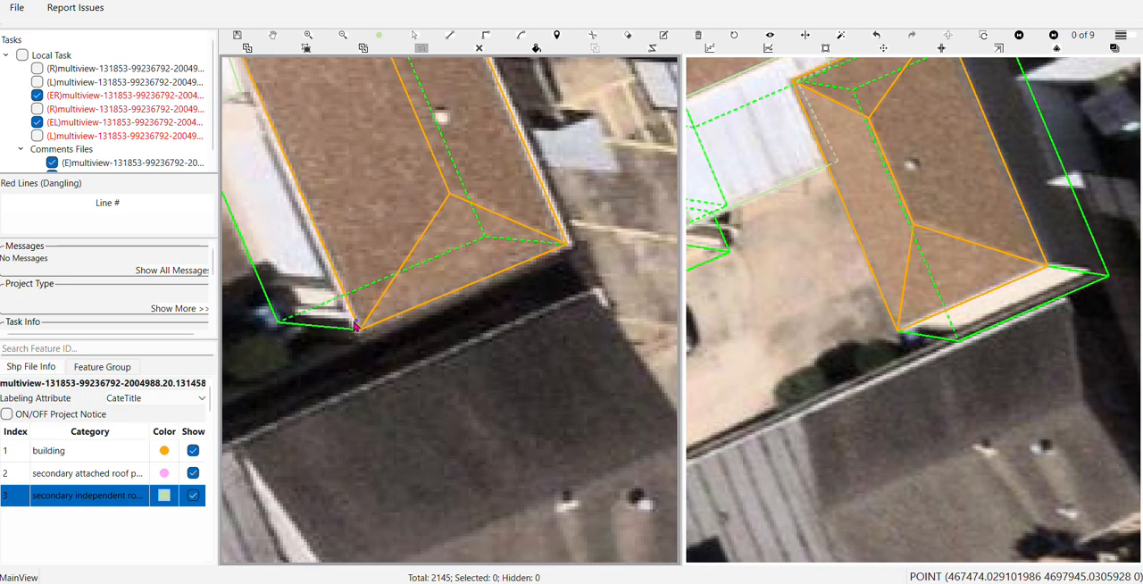
pyautogui.click(279, 317)
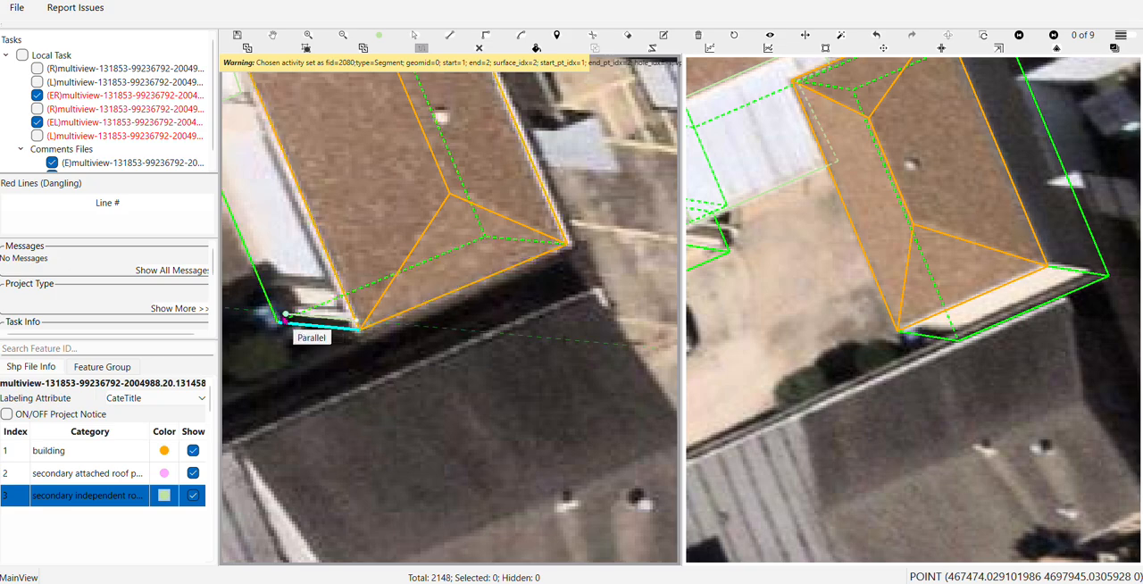
pyautogui.click(279, 318)
# Select the hip-roofed building's new parallel line in image 1 of 9 and fit it beside the short green edge
pyautogui.scroll(3, 929, 341)
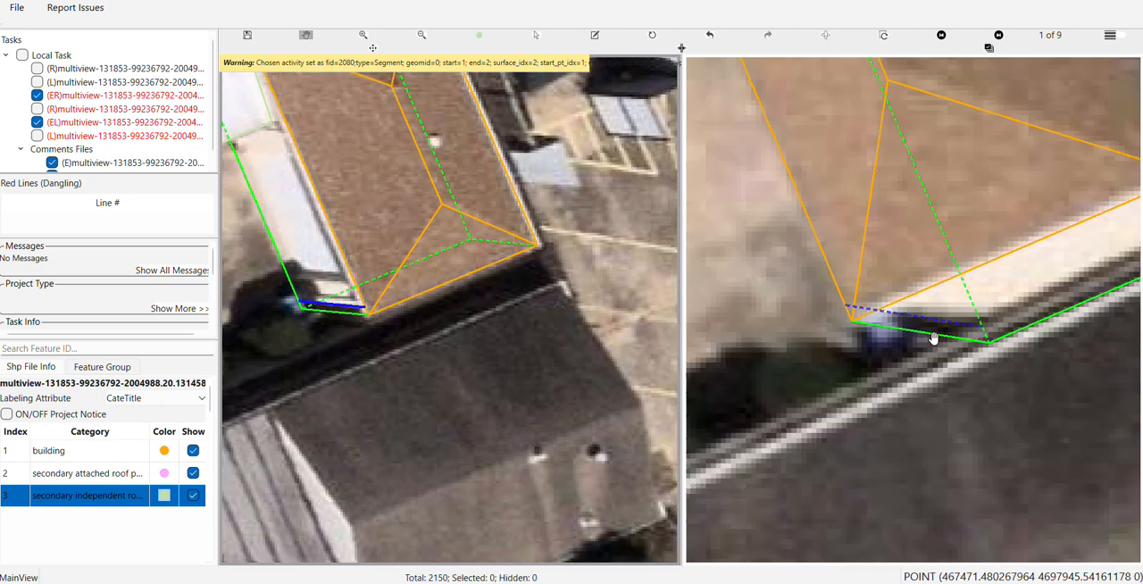
pyautogui.moveTo(932, 328); pyautogui.dragTo(886, 348)
pyautogui.press('s')
pyautogui.click(879, 341)
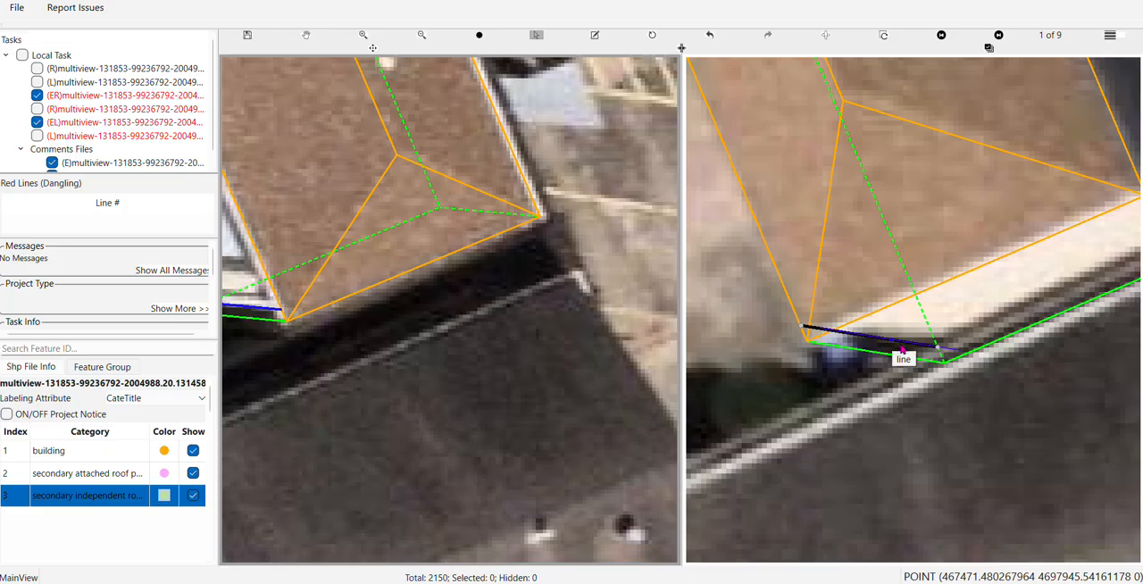
pyautogui.moveTo(381, 306); pyautogui.dragTo(592, 327)
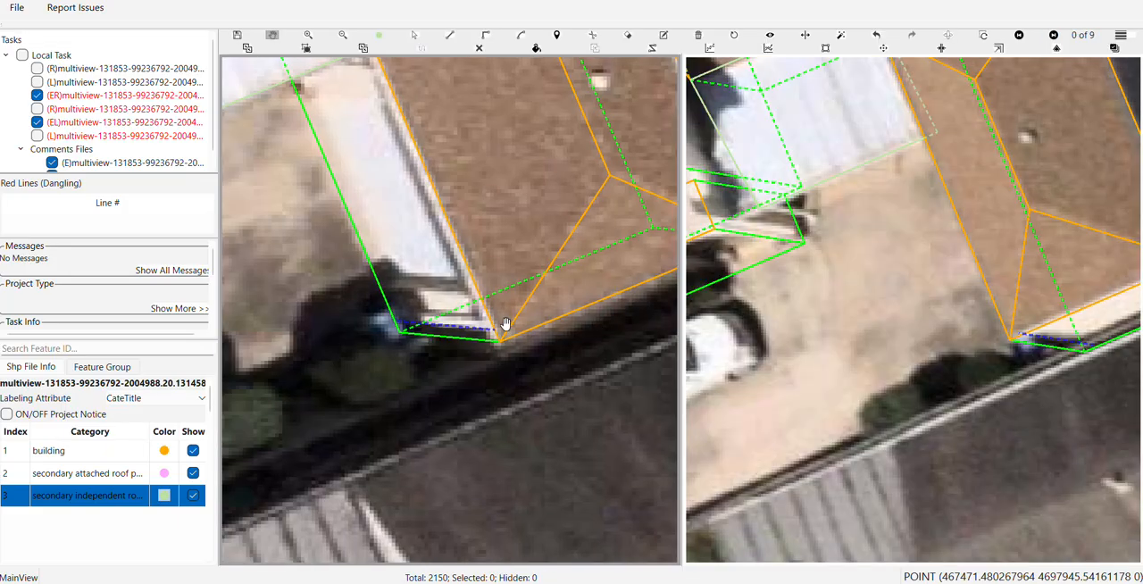
# Use Draw Corner to outline a narrow strip between the parallel line and the green edge at the hip-roofed building's driveway-side corner
pyautogui.press('c')
pyautogui.click(491, 329)
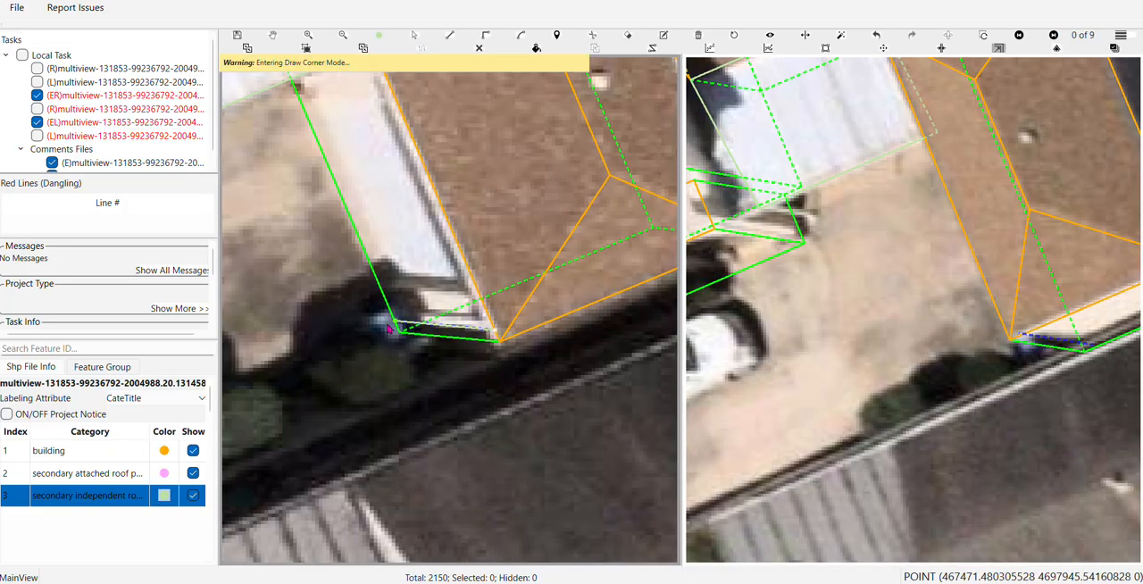
pyautogui.click(400, 331)
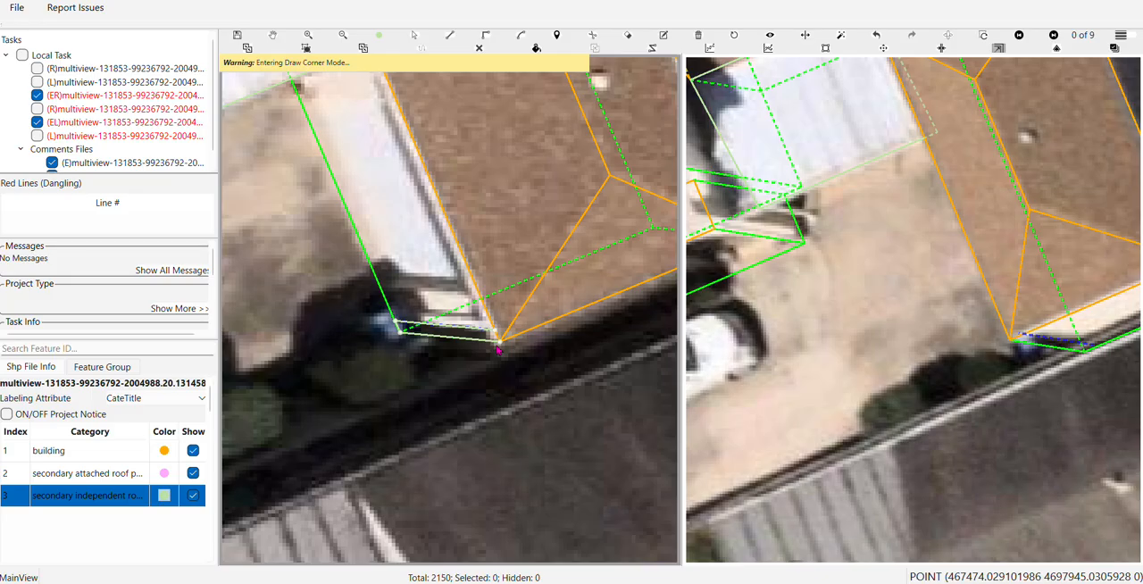
pyautogui.scroll(-8, 492, 338)
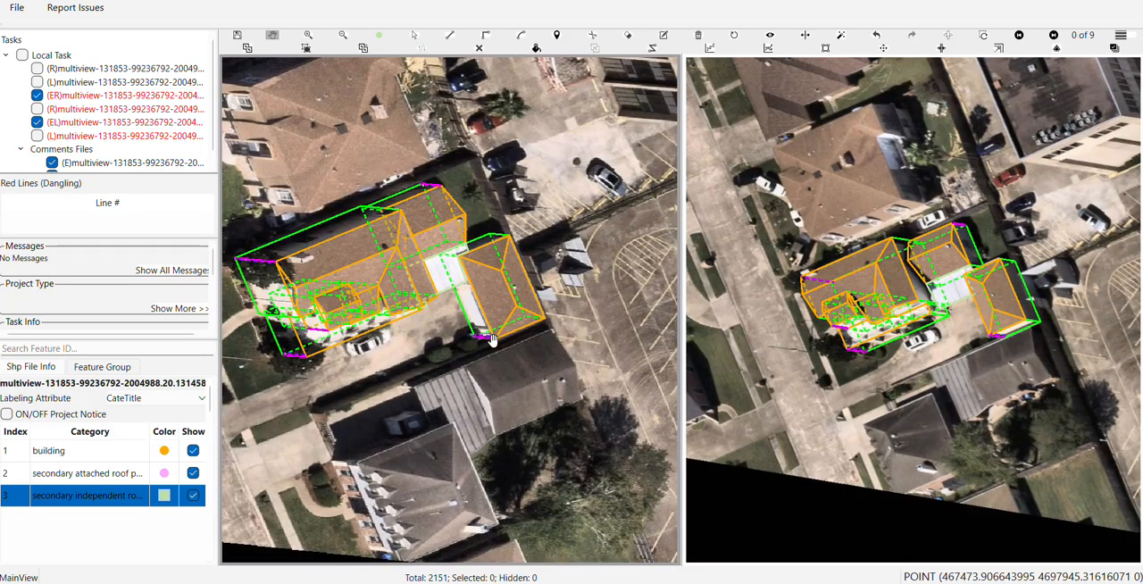
pyautogui.moveTo(491, 341); pyautogui.dragTo(538, 331)
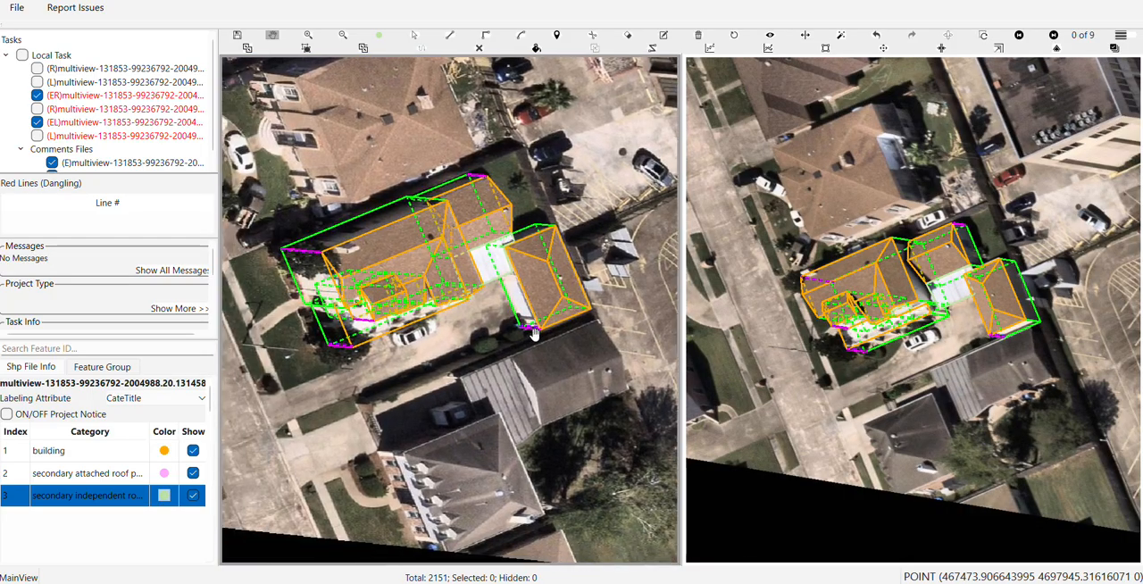
pyautogui.scroll(6, 402, 302)
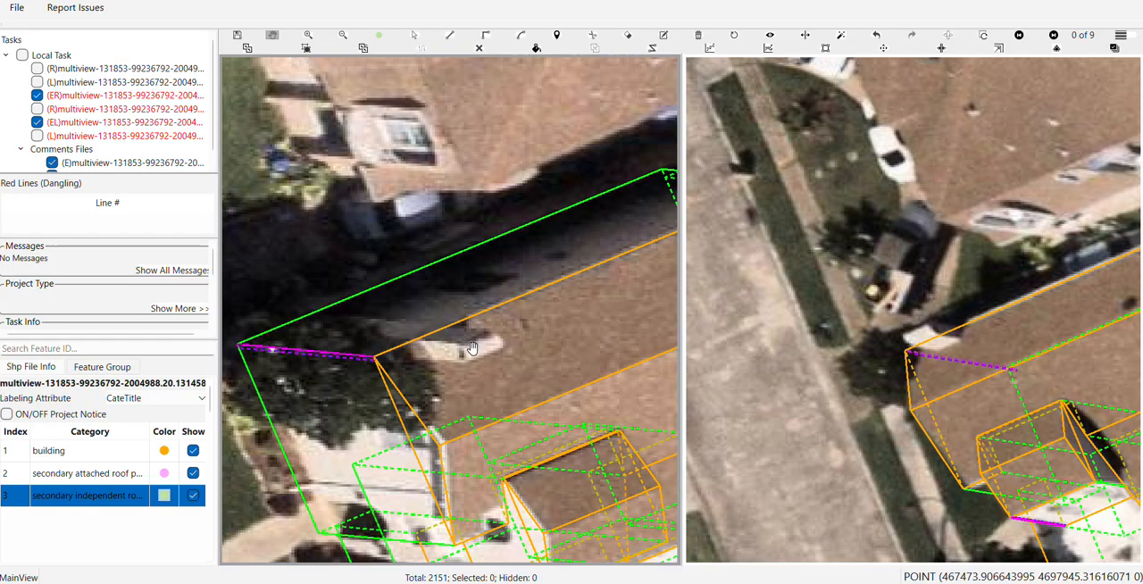
pyautogui.click(419, 340)
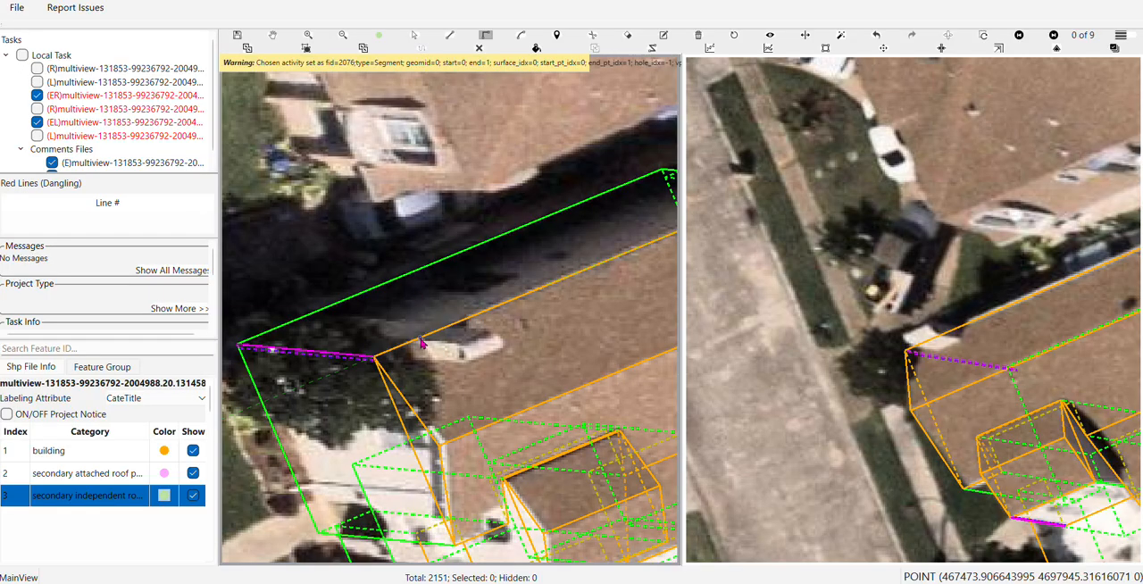
pyautogui.click(419, 339)
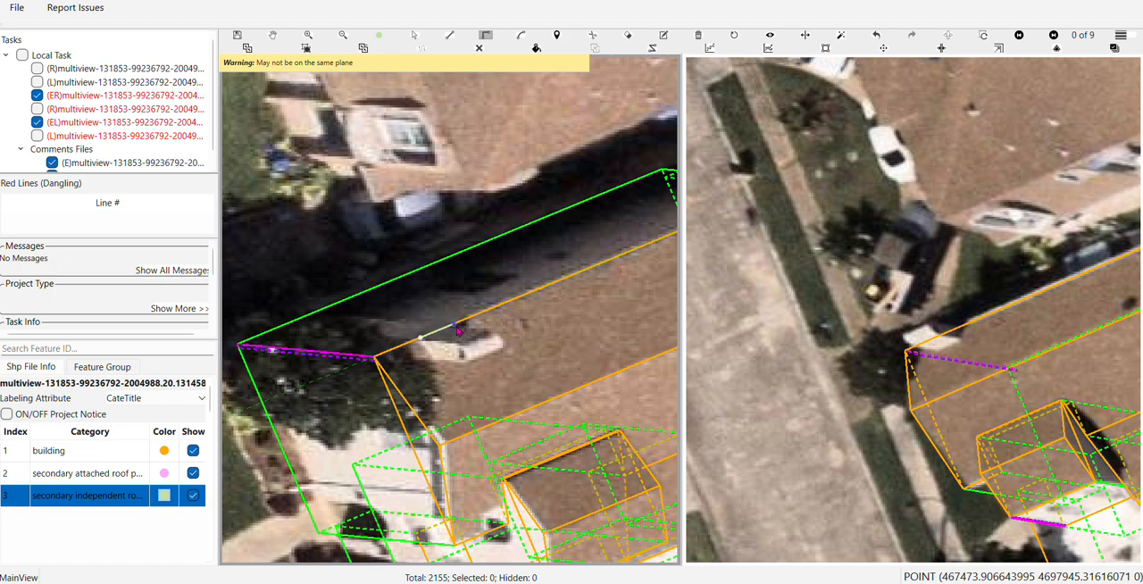
pyautogui.press('Escape')
pyautogui.press('Escape')
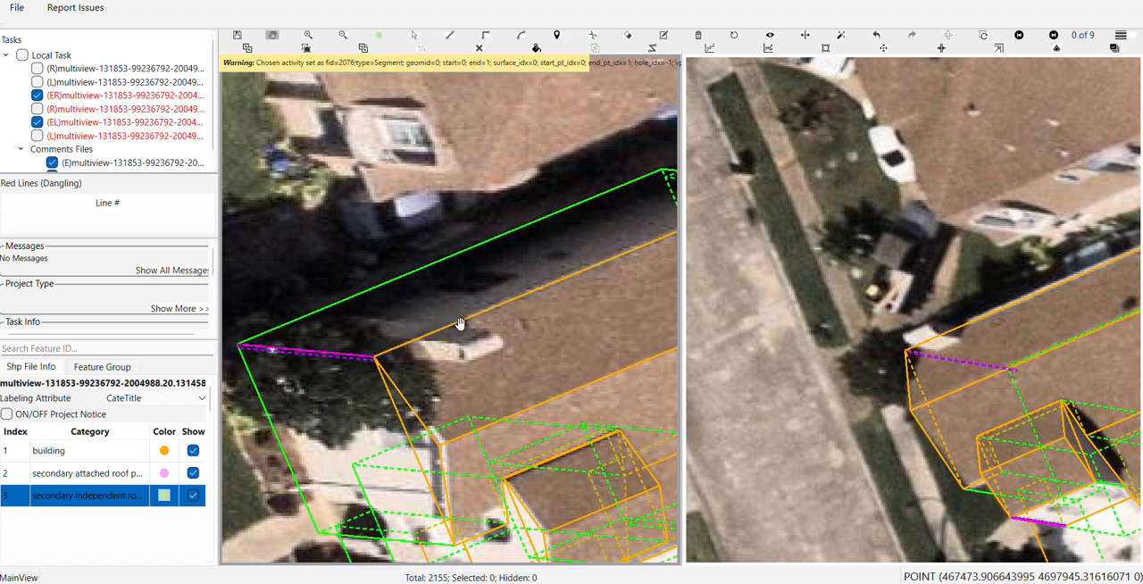
# Draw a small rectangle around the white chimney near the house's tree-side roof edge and assign it to the building category
pyautogui.press('r')
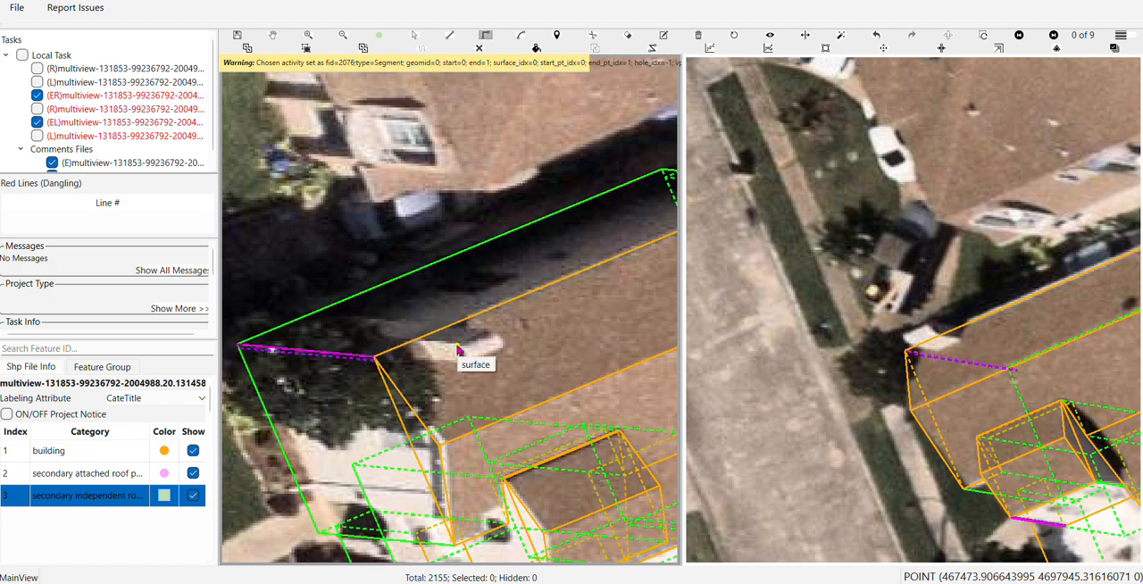
pyautogui.click(459, 349)
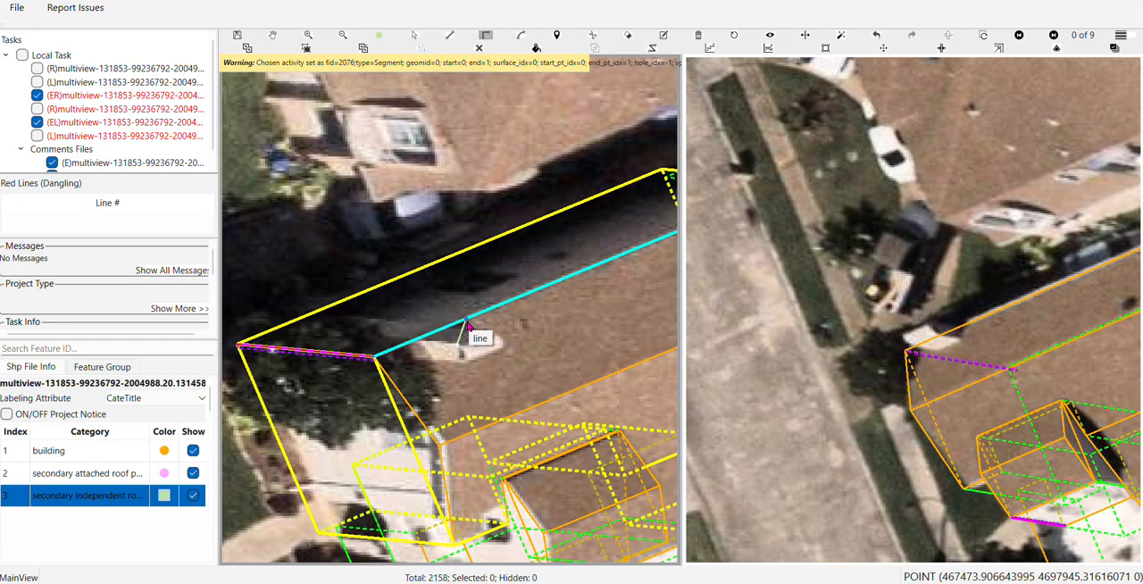
pyautogui.click(488, 333)
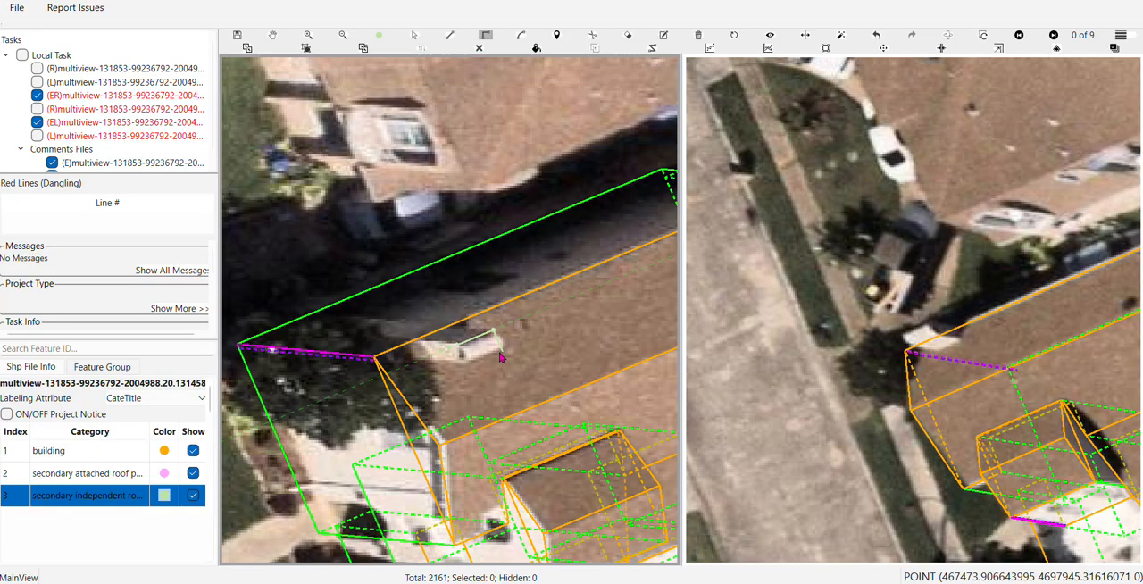
pyautogui.click(480, 359)
pyautogui.click(459, 352)
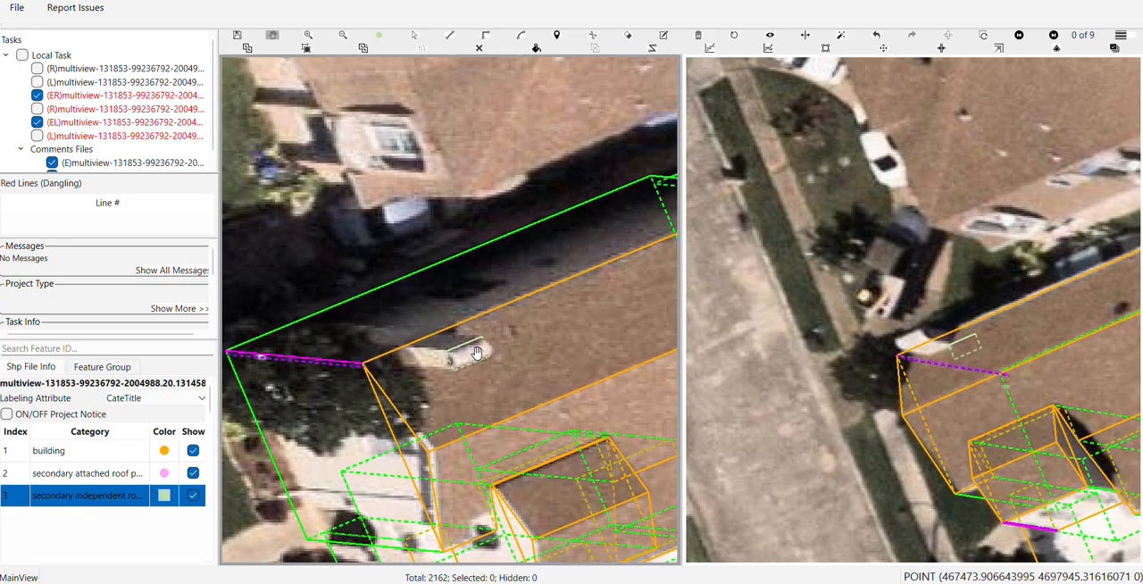
pyautogui.click(467, 352)
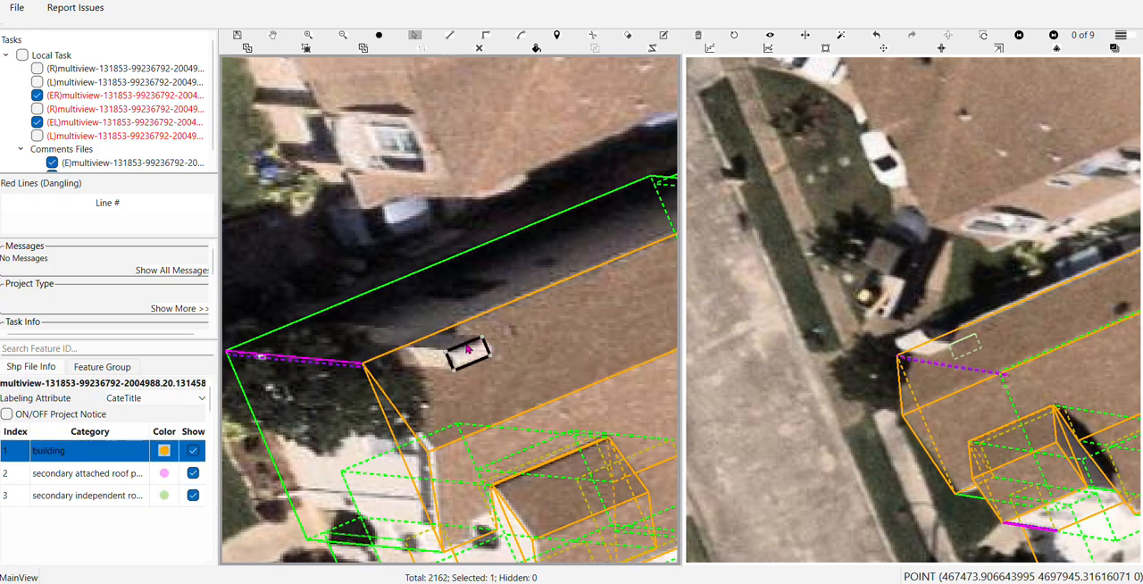
pyautogui.rightClick(467, 352)
pyautogui.click(497, 360)
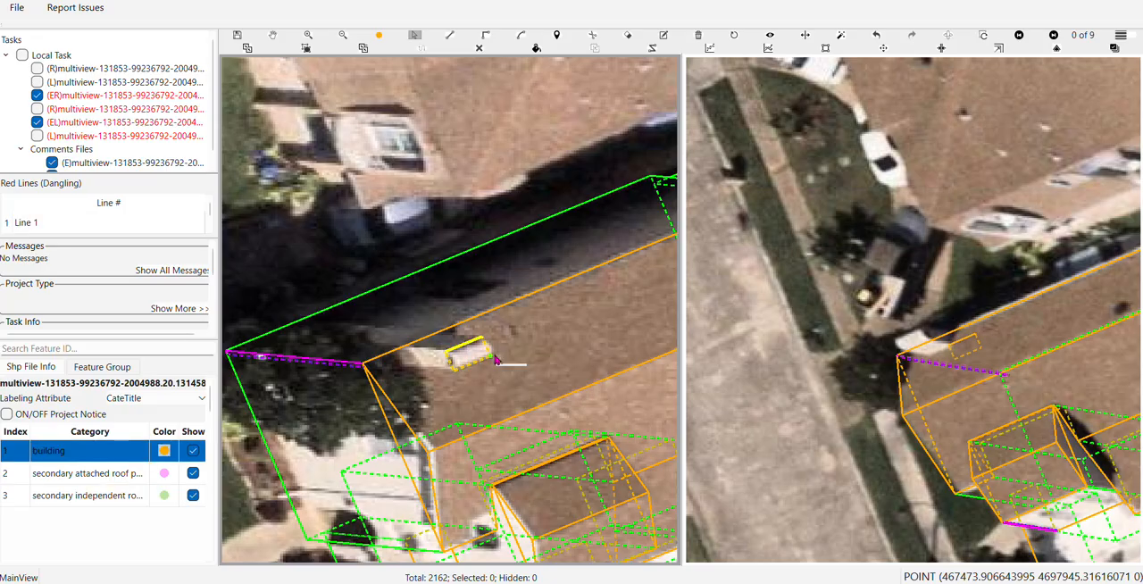
# Select the chimney rectangle in image 1 of 9 and move it onto the white chimney top beyond the roof edge
pyautogui.press('space')
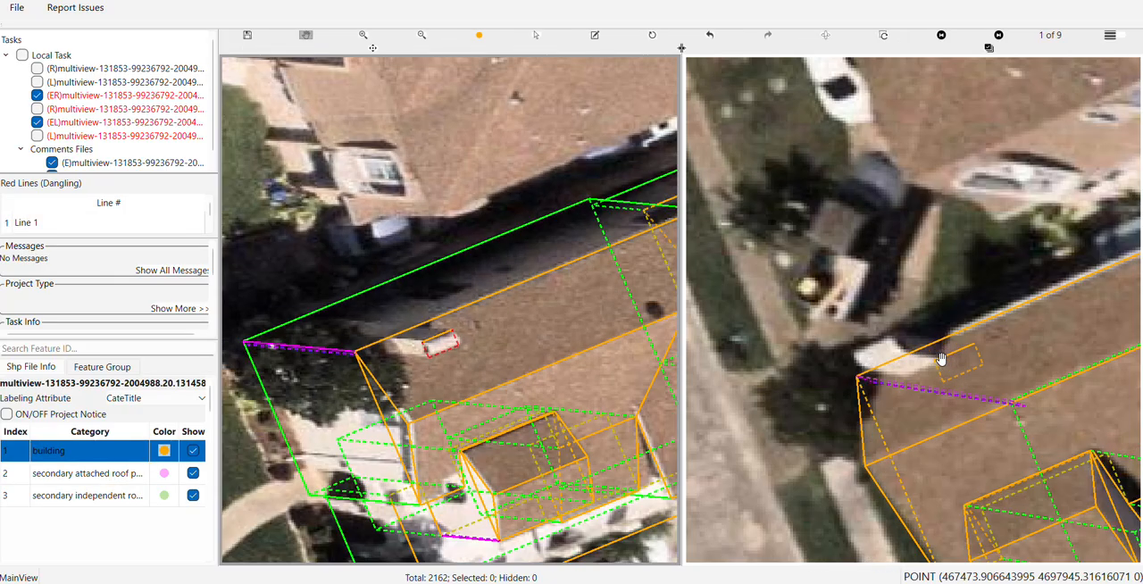
pyautogui.scroll(1, 954, 370)
pyautogui.moveTo(960, 382); pyautogui.dragTo(997, 409)
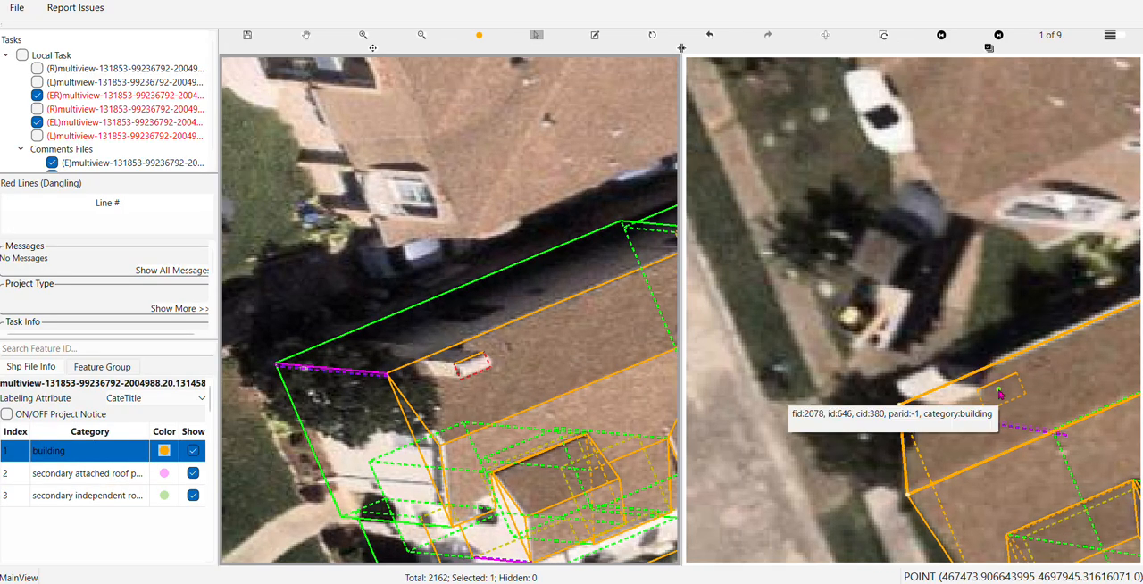
pyautogui.click(999, 384)
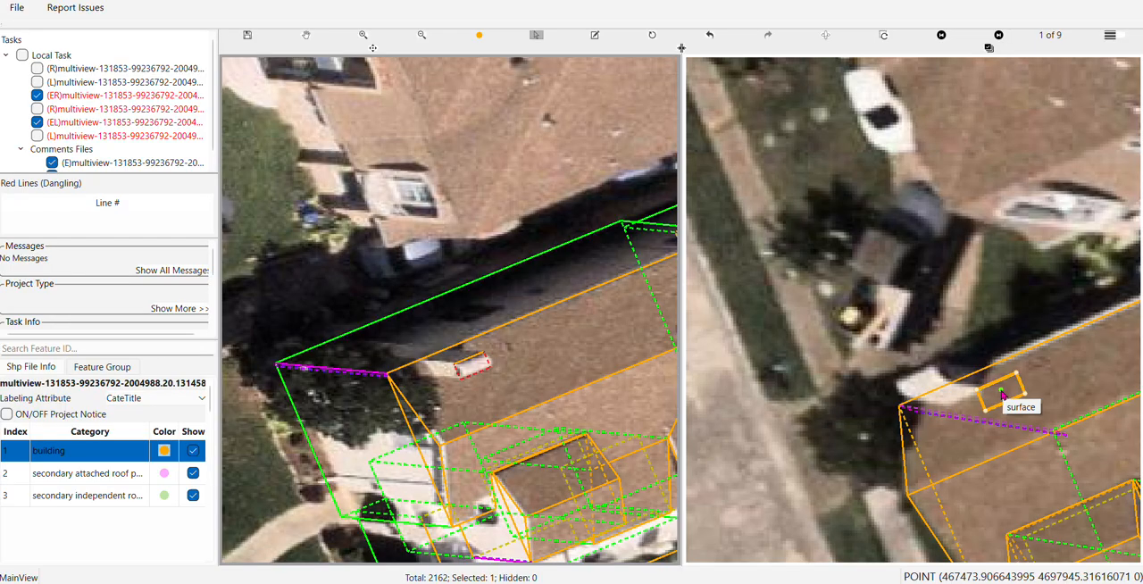
pyautogui.moveTo(992, 397); pyautogui.dragTo(922, 393)
# Stretch the chimney rectangle's long edge nearest the house's eave slightly outward to fit the chimney top in the main image
pyautogui.scroll(2, 440, 350)
pyautogui.scroll(2, 566, 390)
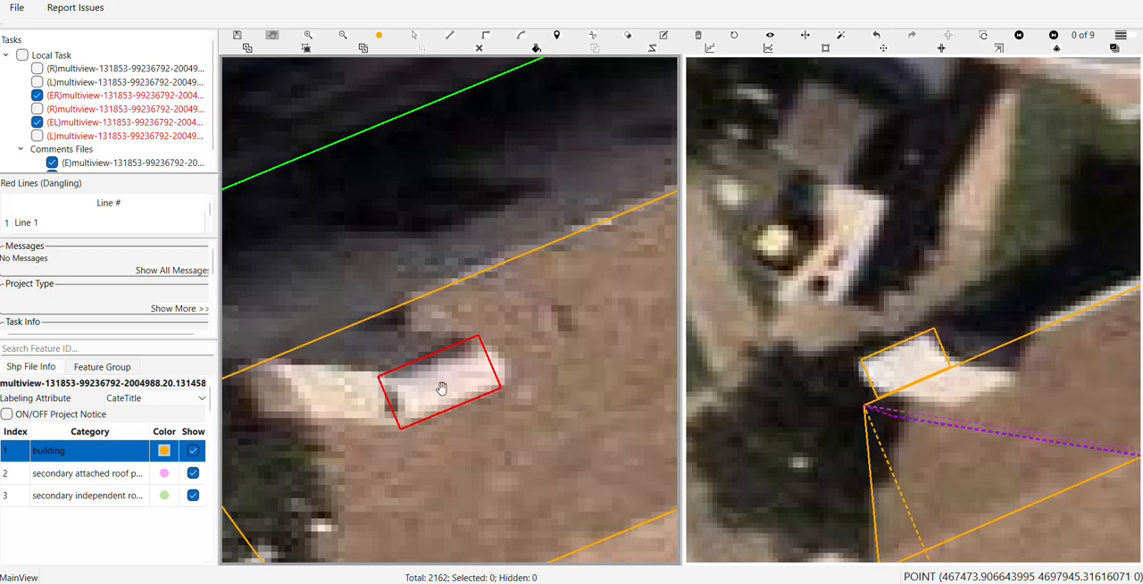
pyautogui.scroll(2, 442, 387)
pyautogui.press('s')
pyautogui.moveTo(418, 378); pyautogui.dragTo(456, 417)
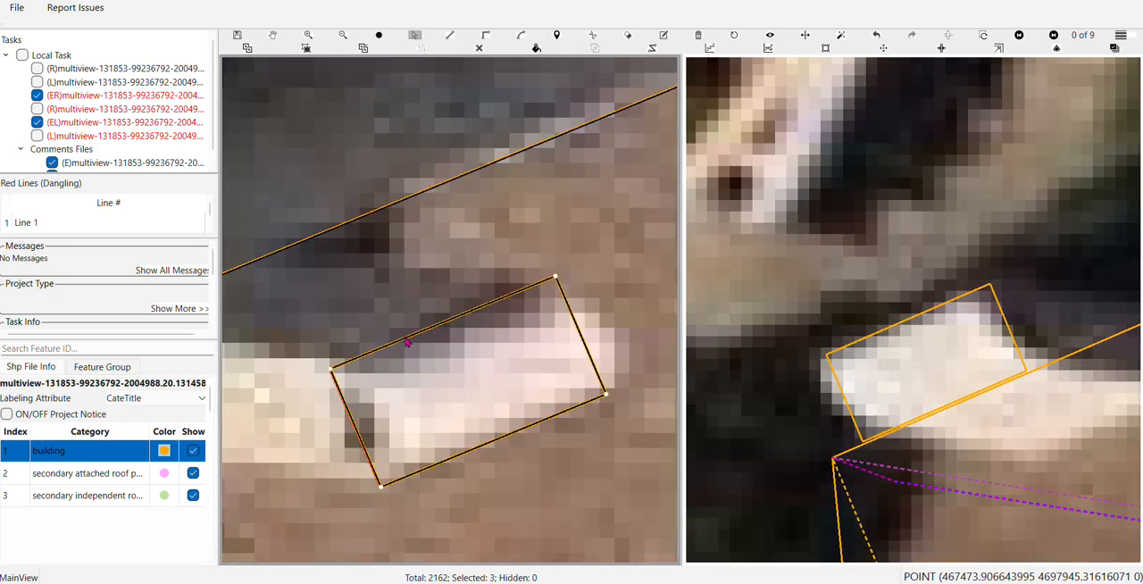
pyautogui.moveTo(407, 335); pyautogui.dragTo(403, 324)
pyautogui.press('Escape')
pyautogui.moveTo(421, 432); pyautogui.dragTo(509, 349)
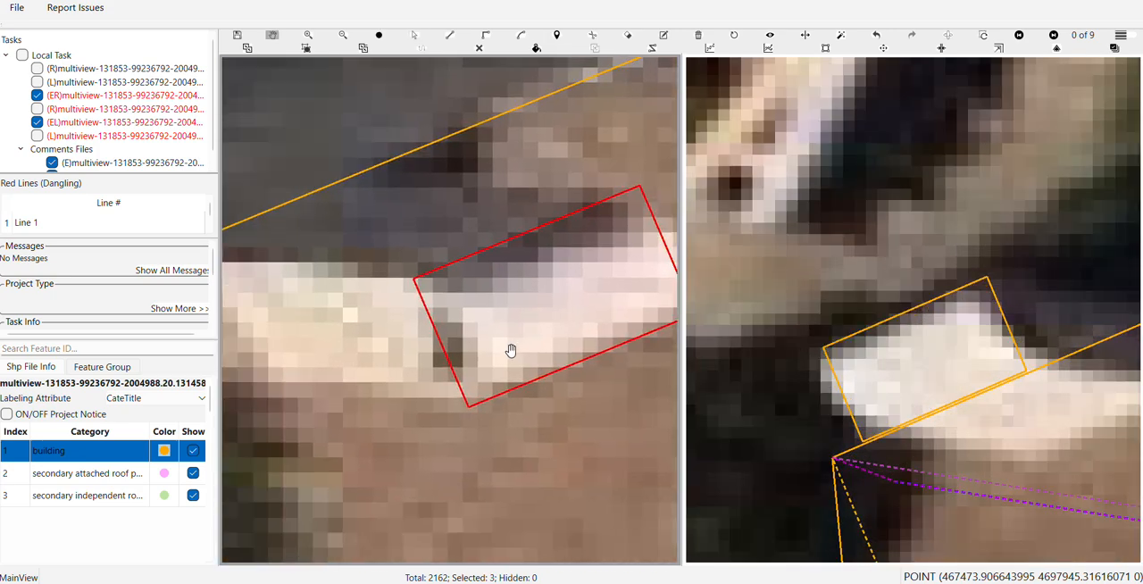
pyautogui.scroll(-2, 514, 349)
pyautogui.scroll(-2, 952, 325)
pyautogui.press('Escape')
pyautogui.scroll(-3, 432, 377)
pyautogui.moveTo(970, 316); pyautogui.dragTo(857, 370)
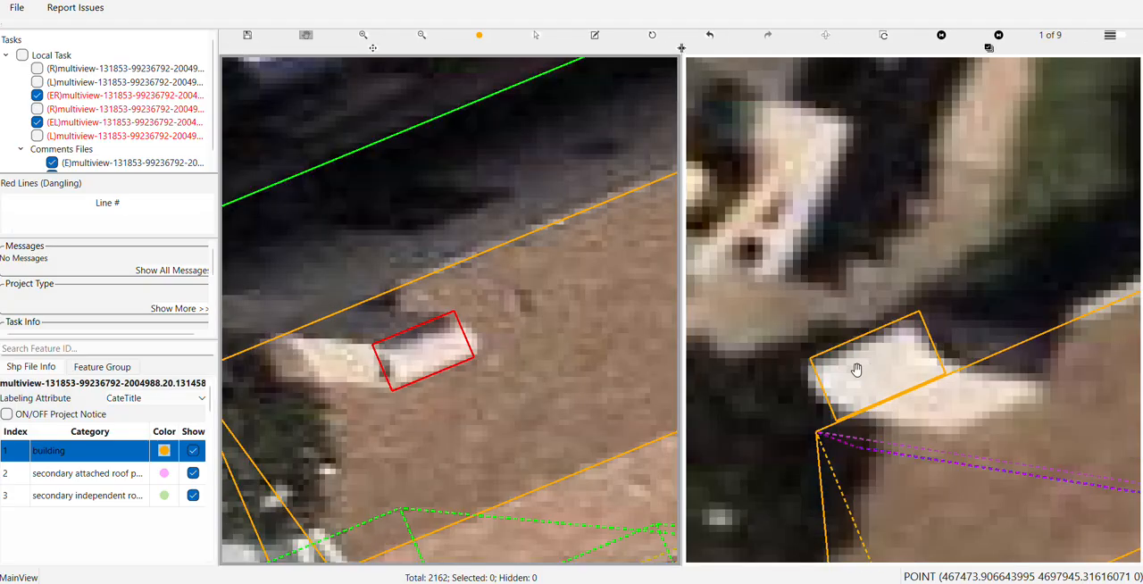
# Select the chimney rectangle and extrude it down to the ground as a 3D block
pyautogui.scroll(-5, 893, 349)
pyautogui.scroll(-2, 432, 377)
pyautogui.scroll(-2, 432, 377)
pyautogui.moveTo(432, 377); pyautogui.dragTo(575, 416)
pyautogui.press('s')
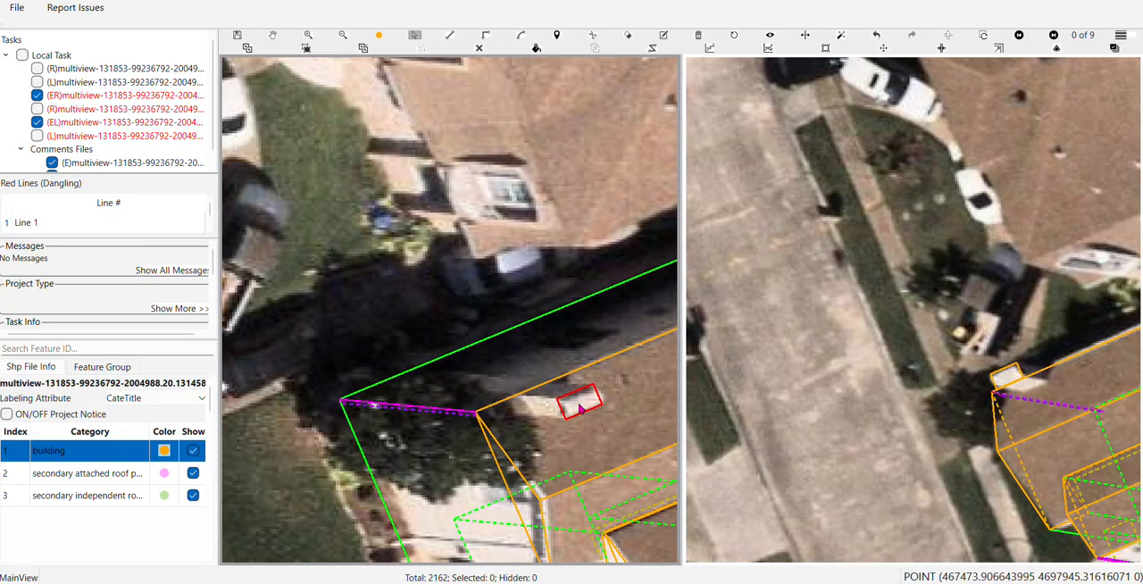
pyautogui.click(578, 406)
pyautogui.press('e')
pyautogui.moveTo(574, 399); pyautogui.dragTo(338, 384)
pyautogui.scroll(-2, 338, 384)
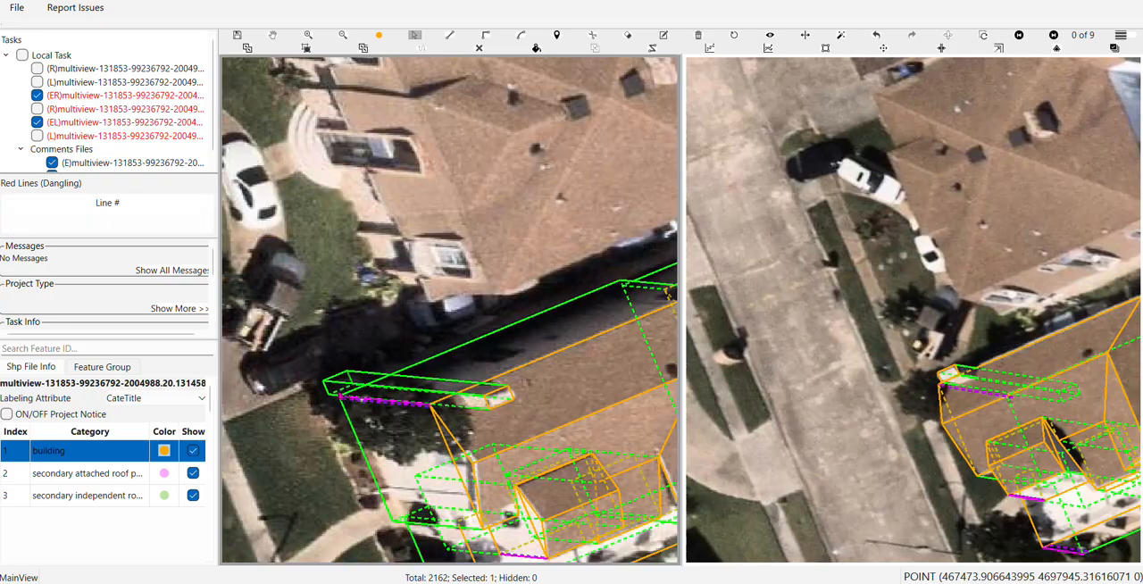
pyautogui.press('Escape')
pyautogui.moveTo(438, 450); pyautogui.dragTo(373, 355)
pyautogui.scroll(-2, 379, 357)
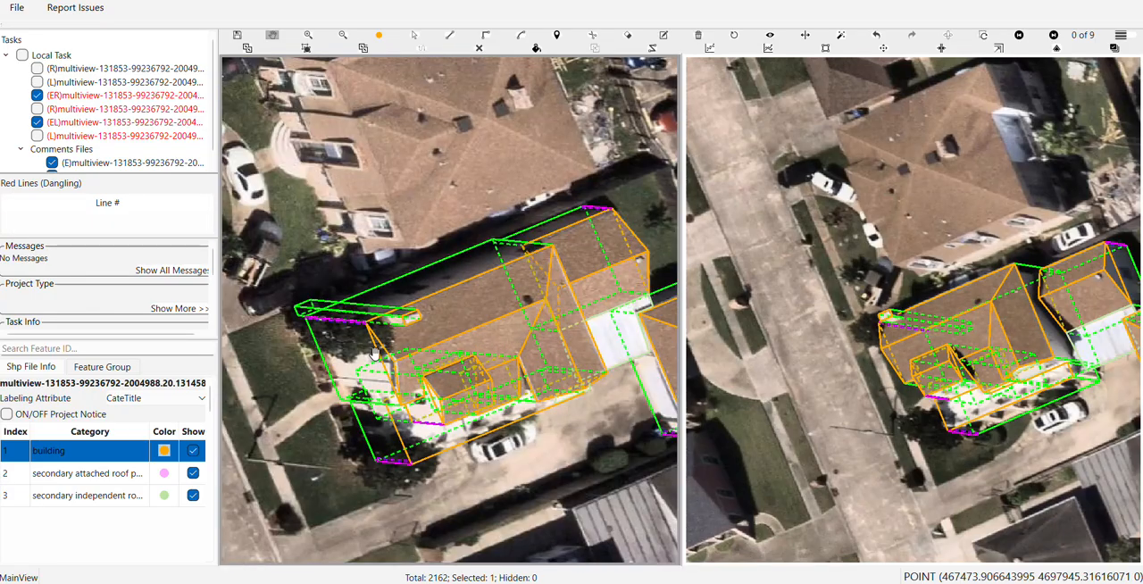
# Toggle the labelled features' visibility to inspect the bare house roof, and cut the chimney's volume into the house model
pyautogui.press('s')
pyautogui.click(452, 310)
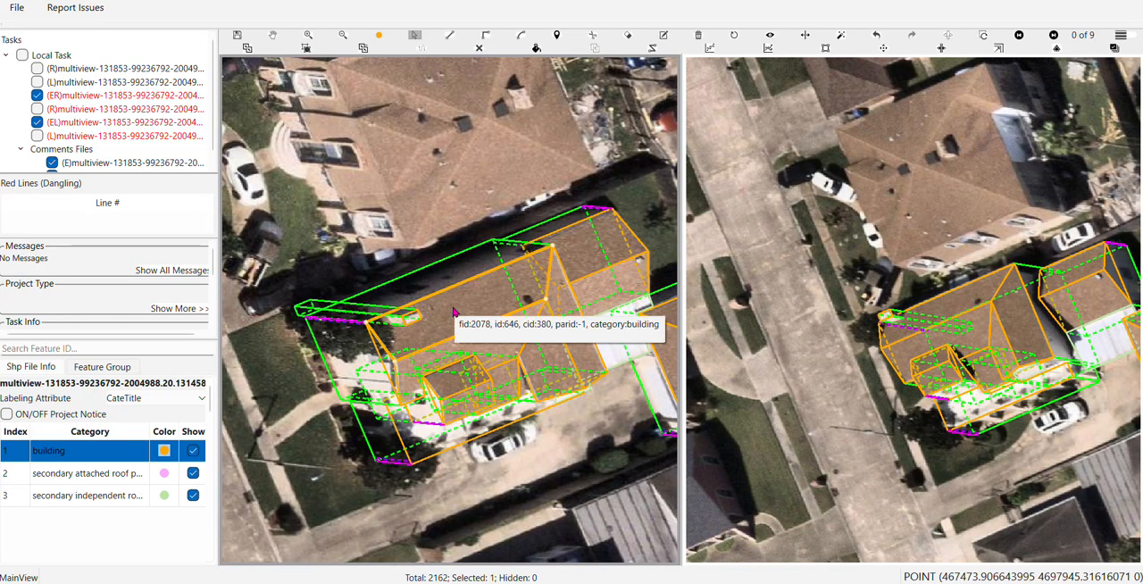
pyautogui.press('h')
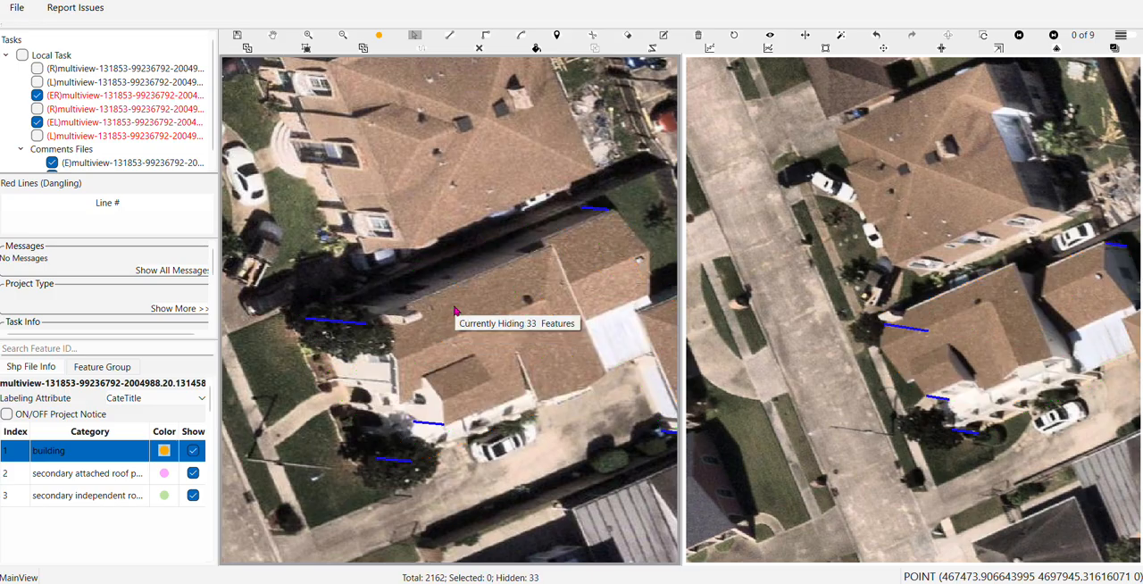
pyautogui.press('h')
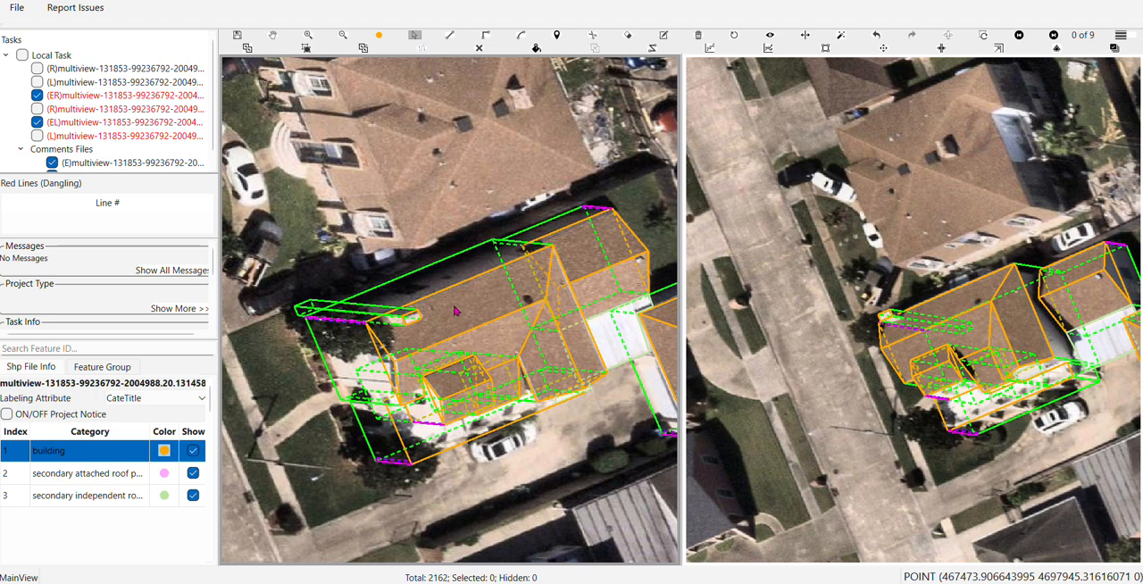
pyautogui.press('space')
pyautogui.hotkey('ctrl', 's')
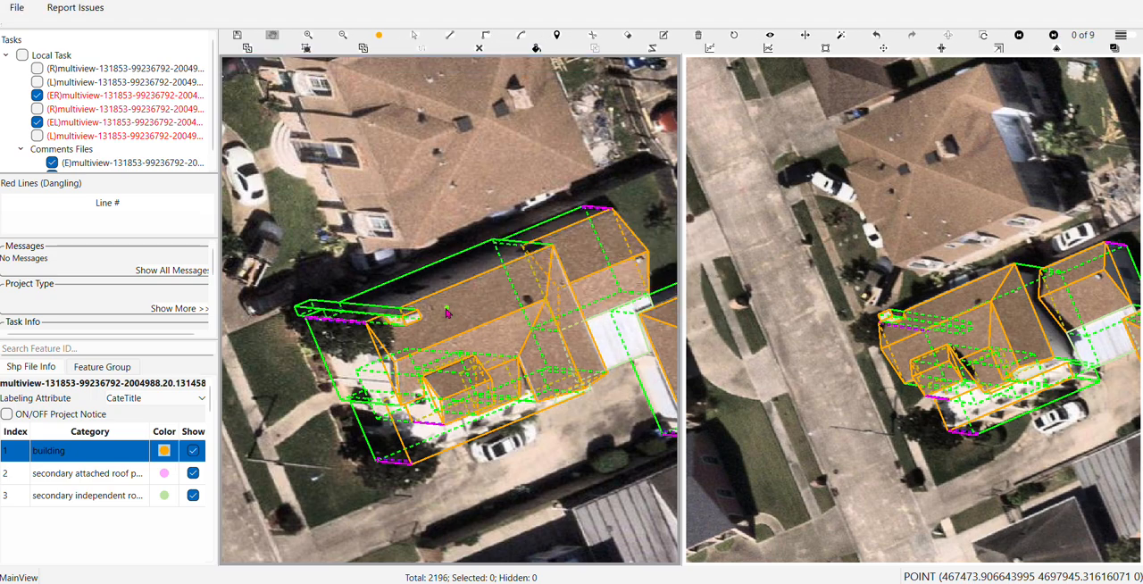
# Examine the junction between the chimney and the house roof in both images, with and without filled surfaces
pyautogui.scroll(2, 409, 320)
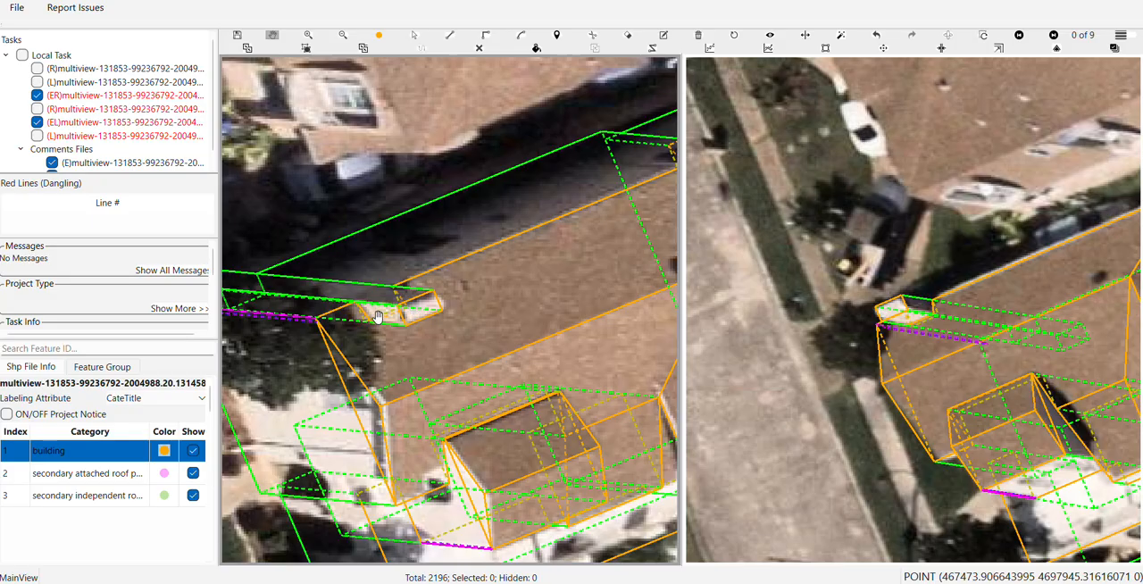
pyautogui.moveTo(401, 335); pyautogui.dragTo(443, 380)
pyautogui.scroll(2, 443, 381)
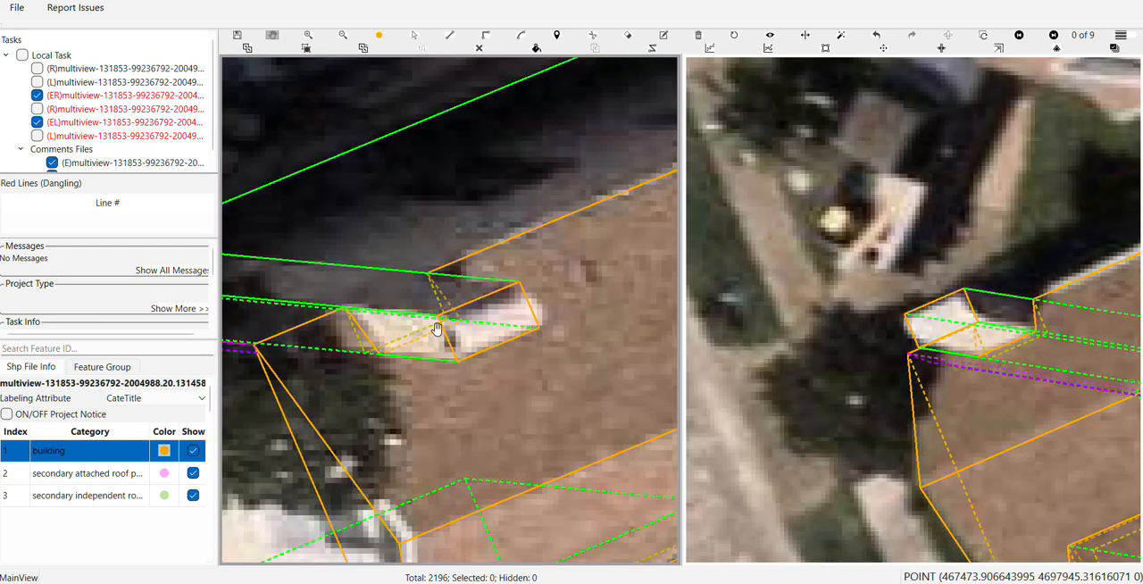
pyautogui.press('f')
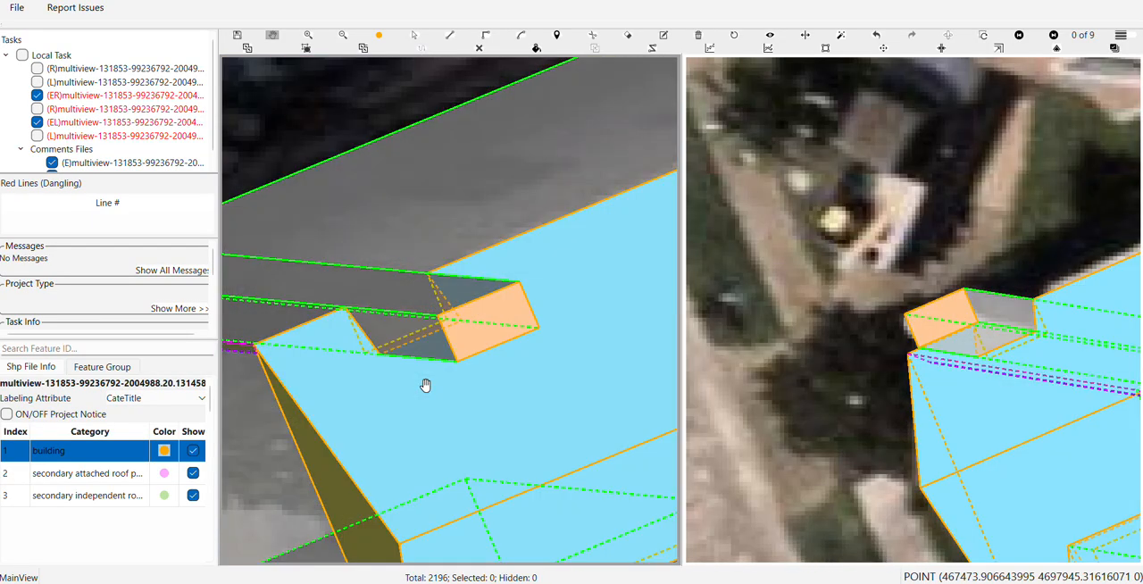
pyautogui.press('f')
pyautogui.scroll(-1, 425, 384)
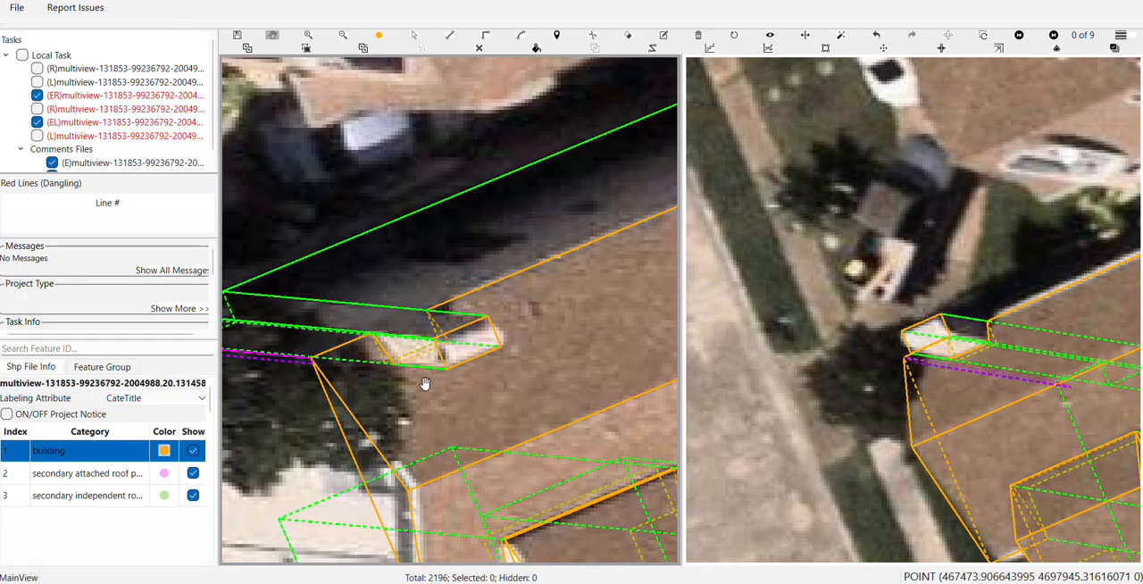
pyautogui.scroll(-2, 425, 382)
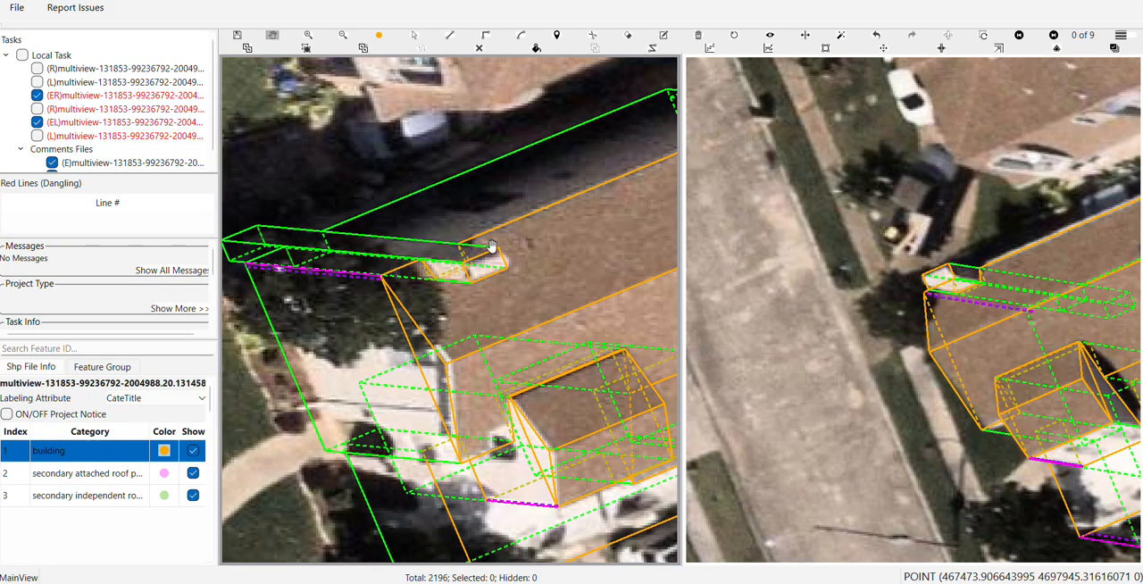
pyautogui.moveTo(465, 304); pyautogui.dragTo(478, 389)
pyautogui.scroll(-1, 502, 310)
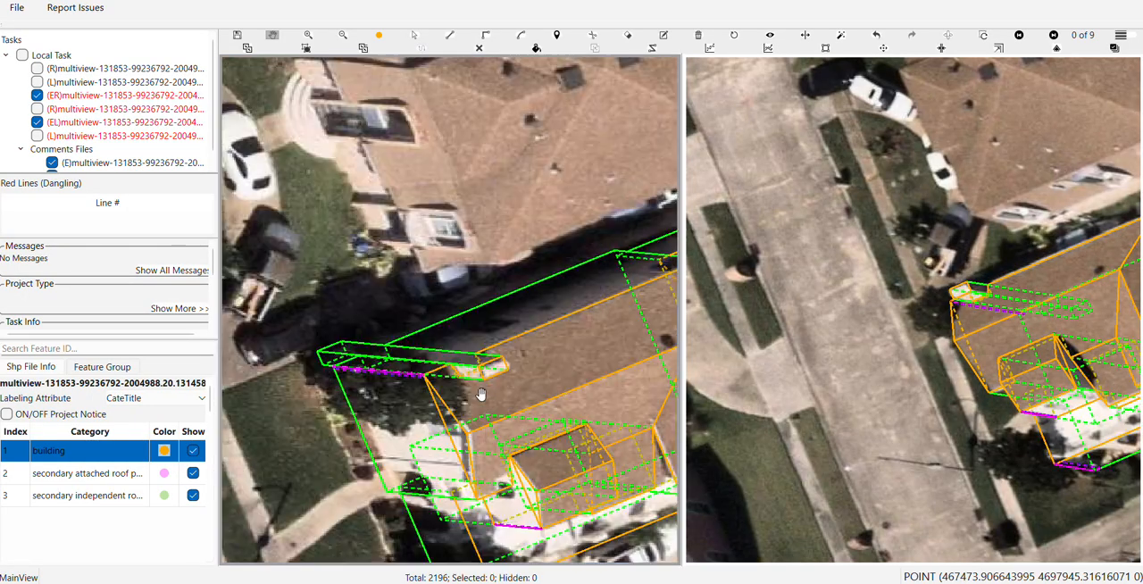
# Select the house part beside the chimney and bring the chimney's base to the house's ground level
pyautogui.press('s')
pyautogui.click(491, 332)
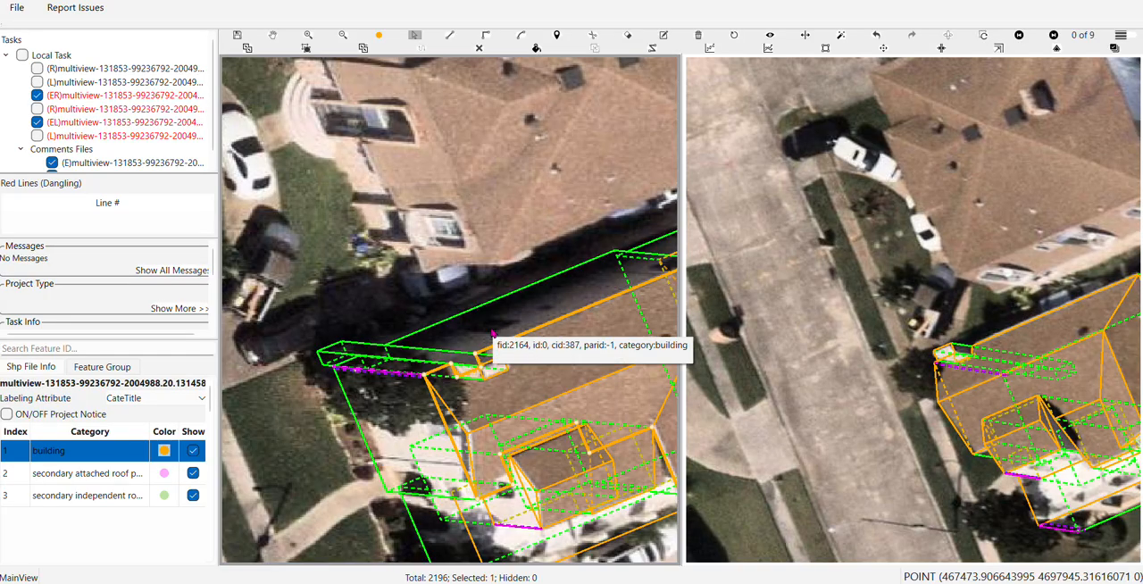
pyautogui.press('s')
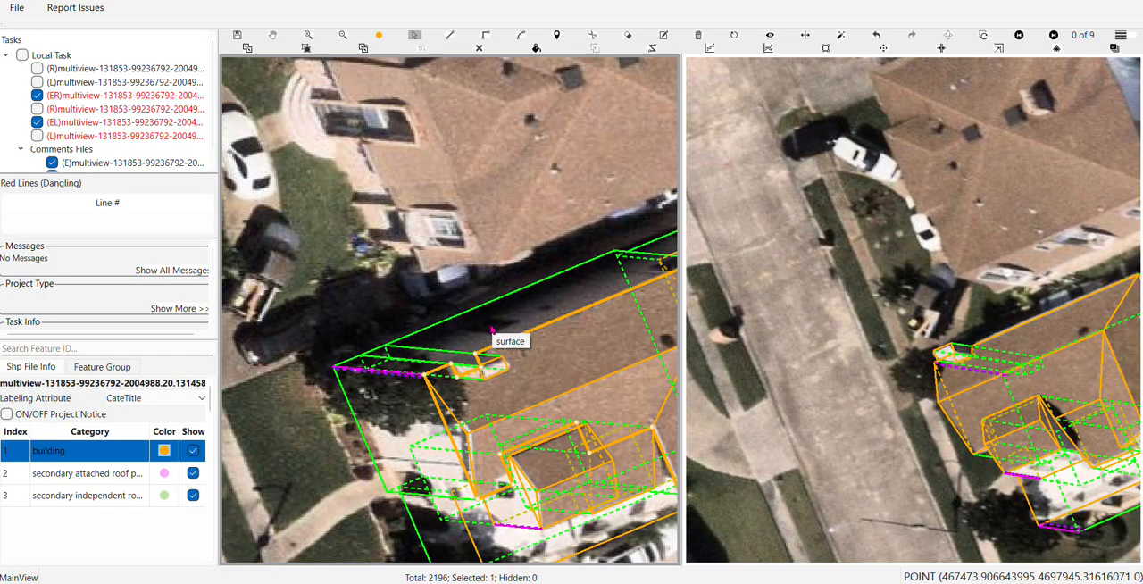
# Box-select all the labelled features of the house, carport and hip-roofed building together
pyautogui.press('h')
pyautogui.scroll(-1, 490, 324)
pyautogui.moveTo(501, 414); pyautogui.dragTo(408, 312)
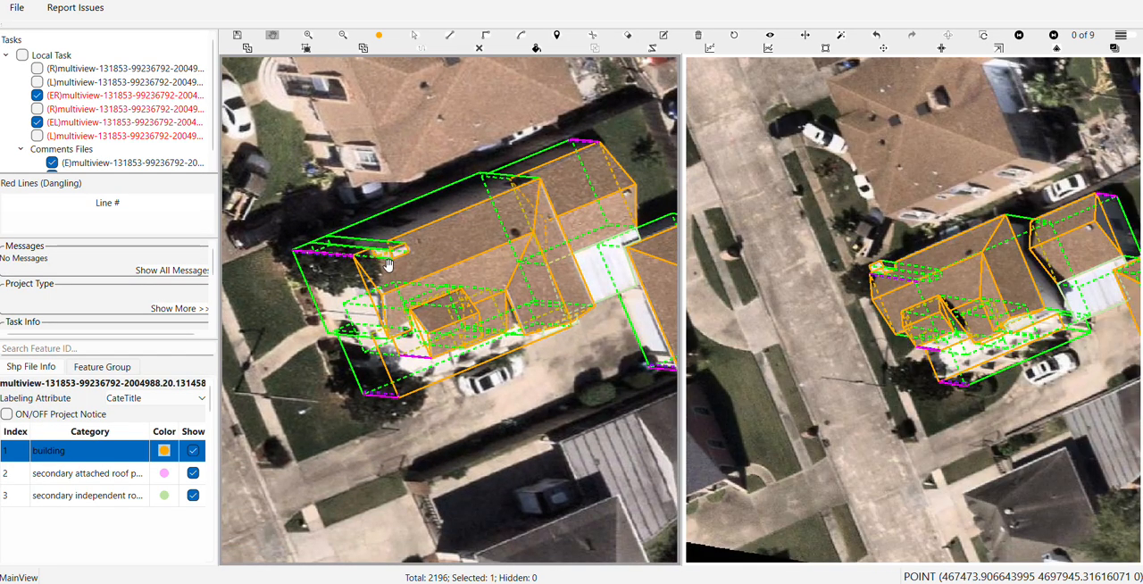
pyautogui.scroll(-1, 322, 245)
pyautogui.moveTo(329, 288); pyautogui.dragTo(349, 319)
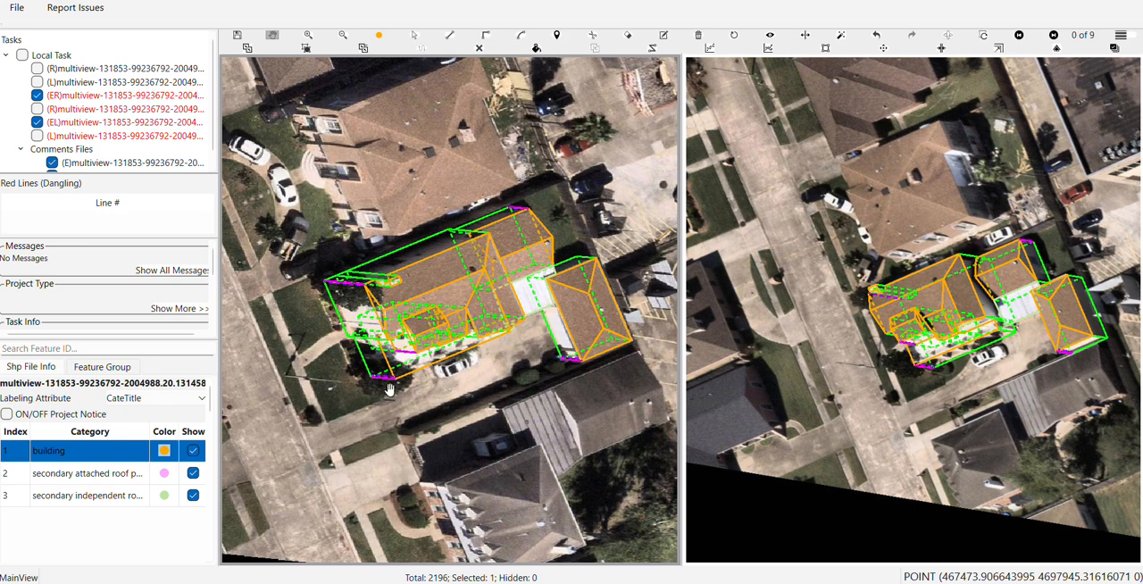
pyautogui.click(479, 50)
pyautogui.scroll(-2, 426, 225)
pyautogui.moveTo(335, 157); pyautogui.dragTo(605, 376)
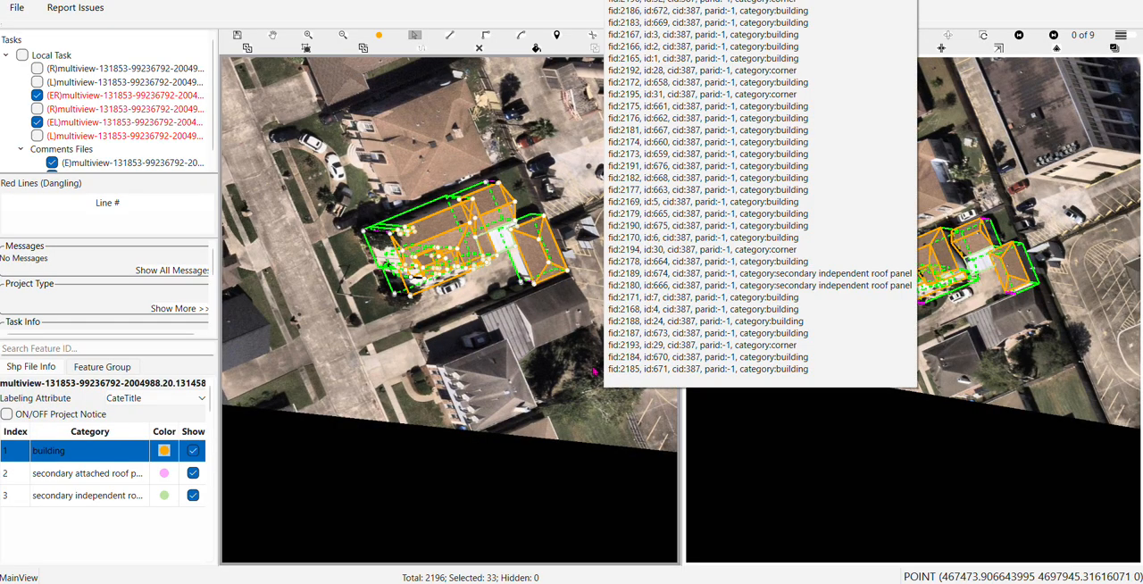
pyautogui.click(594, 372)
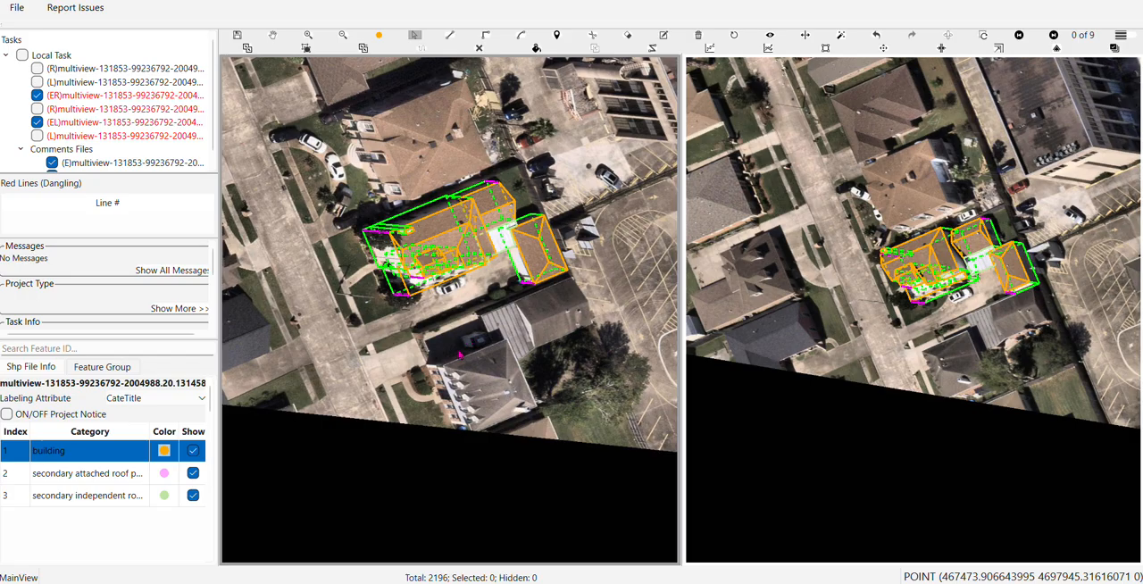
# Save the labels, open the rendered 3D model of the buildings and switch off the report rendering
pyautogui.press('space')
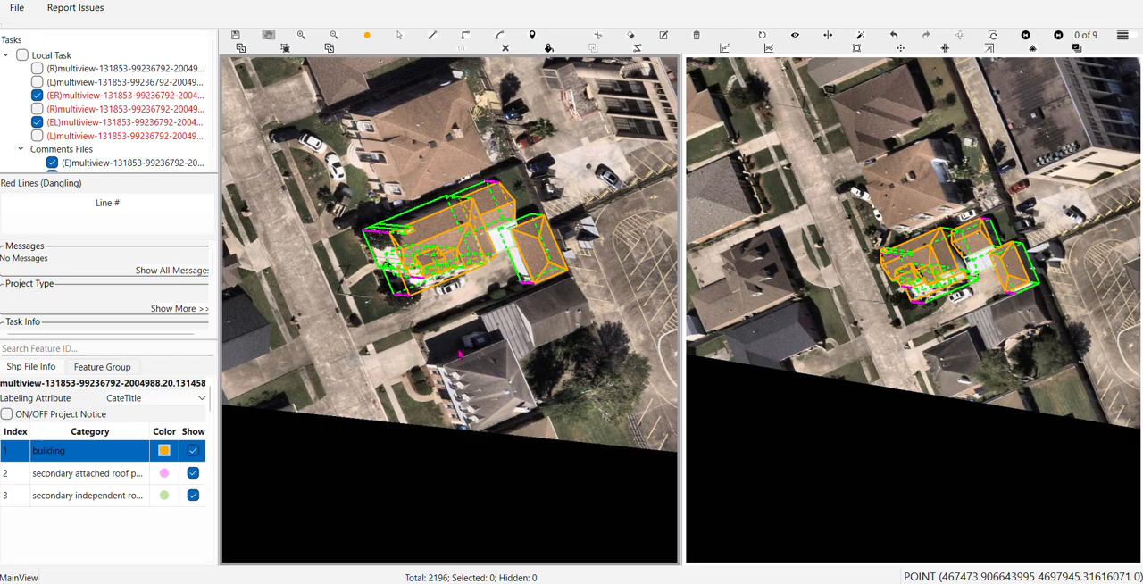
pyautogui.hotkey('ctrl', 's')
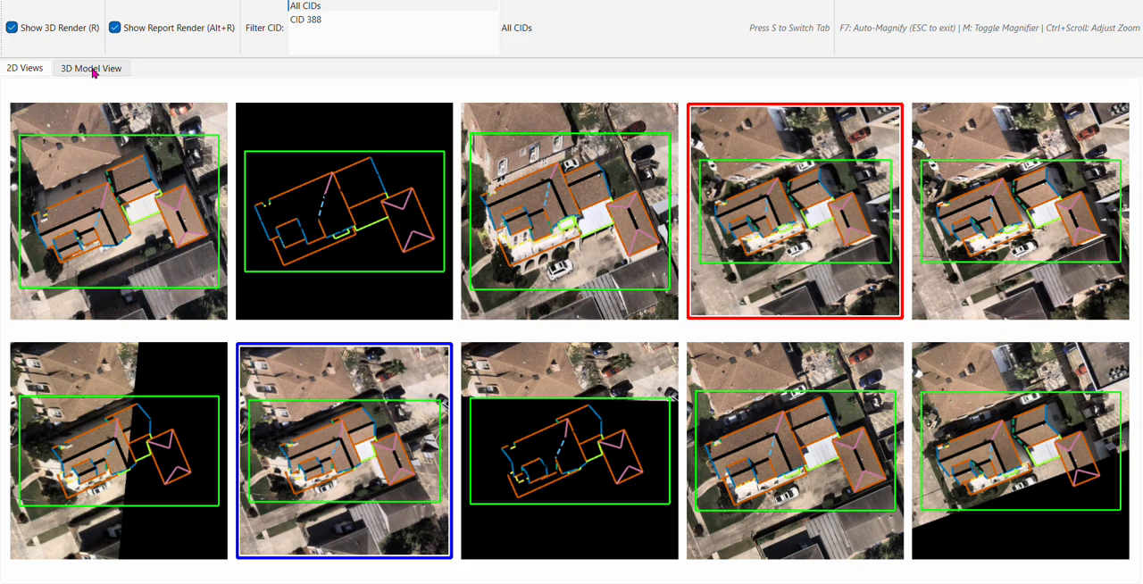
pyautogui.click(93, 73)
pyautogui.moveTo(521, 373); pyautogui.dragTo(722, 266)
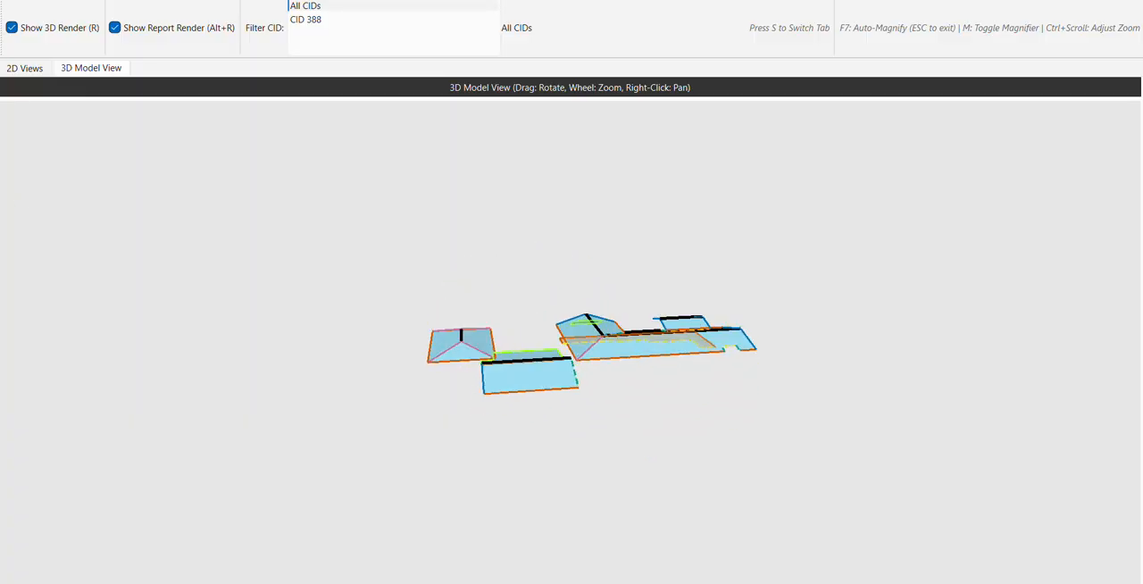
pyautogui.click(115, 28)
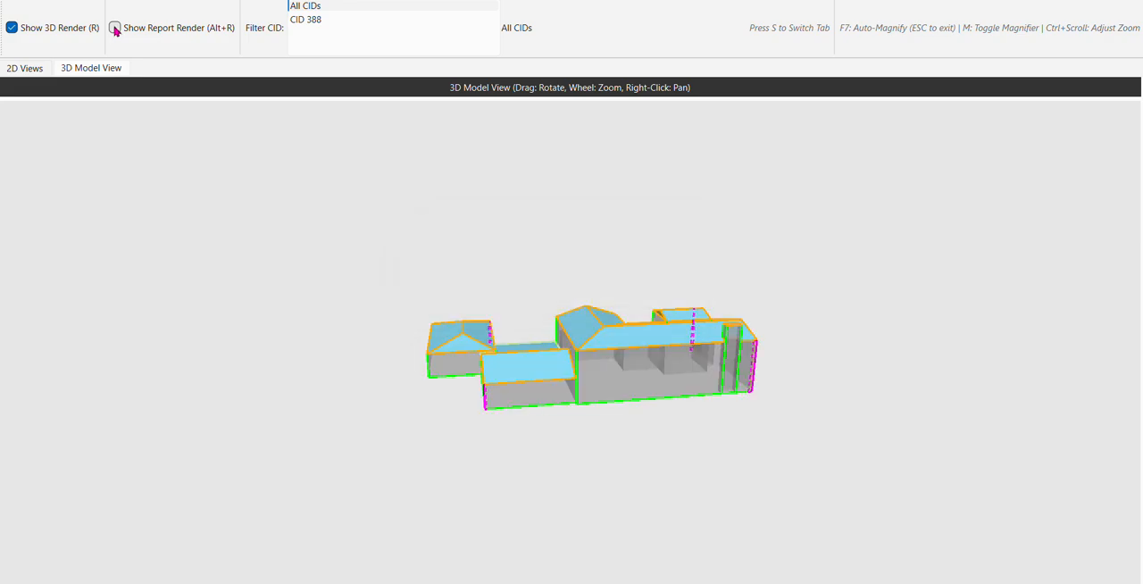
# Inspect the 3D model's walls, roofs and chimney from several sides, and compare it with the report rendering switched back on
pyautogui.moveTo(702, 438); pyautogui.dragTo(365, 436)
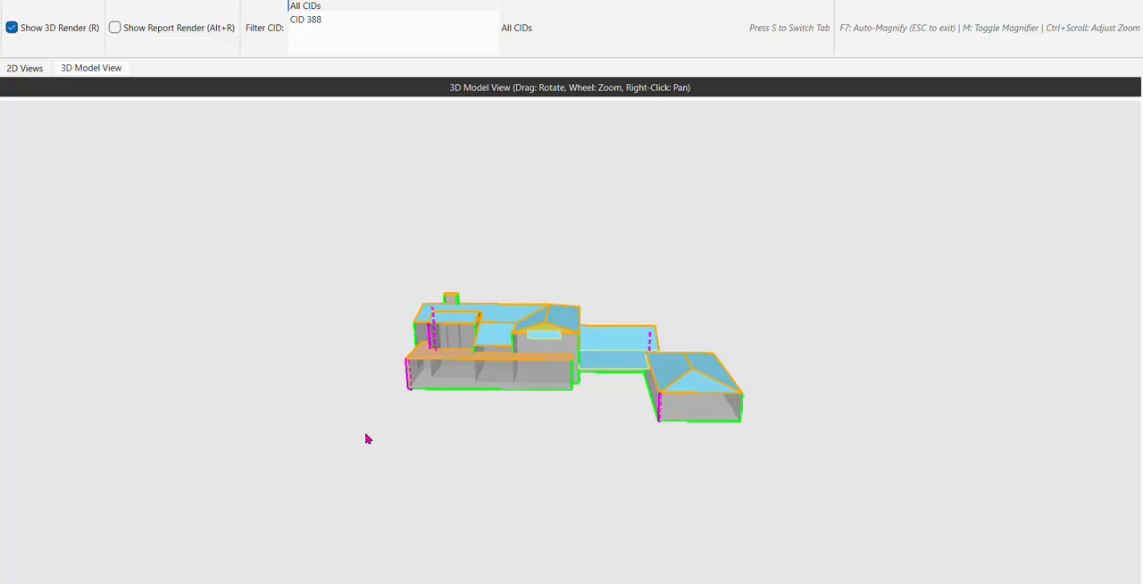
pyautogui.moveTo(577, 413); pyautogui.dragTo(603, 437)
pyautogui.scroll(3, 572, 362)
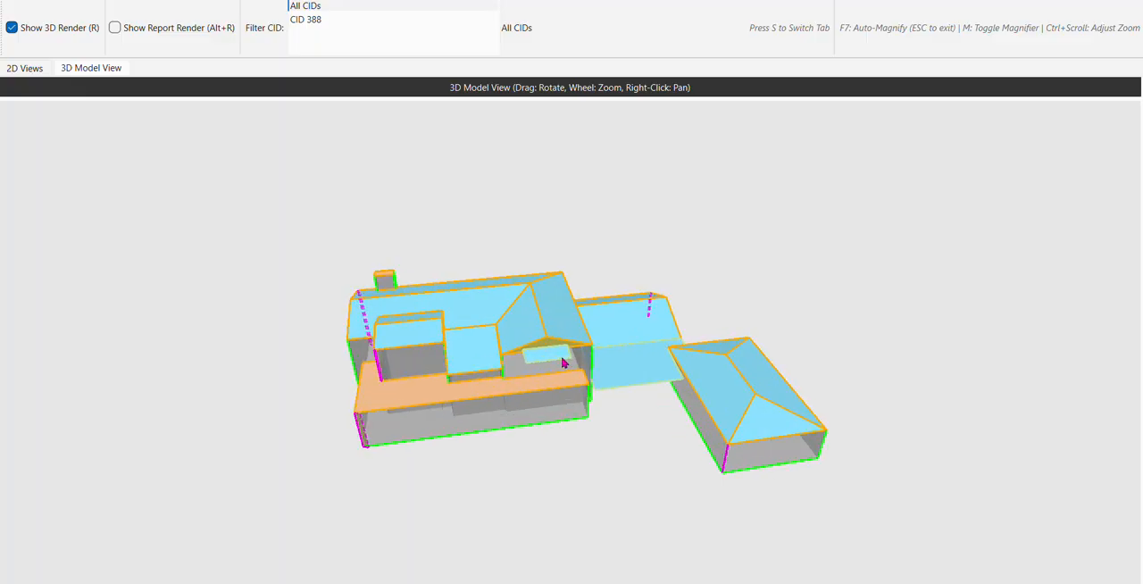
pyautogui.scroll(1, 542, 364)
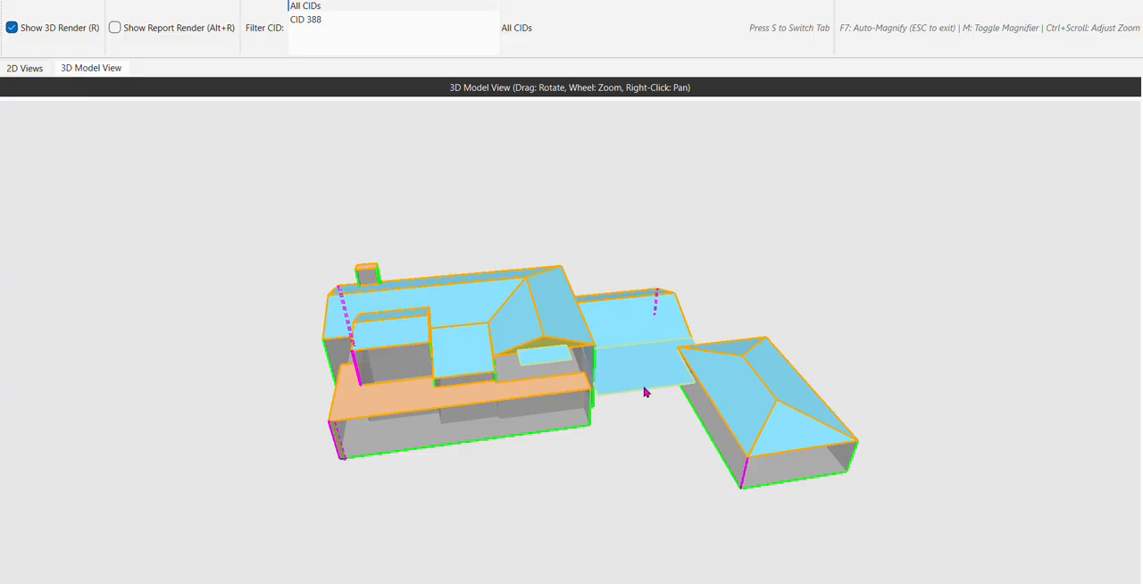
pyautogui.moveTo(764, 496); pyautogui.dragTo(390, 426)
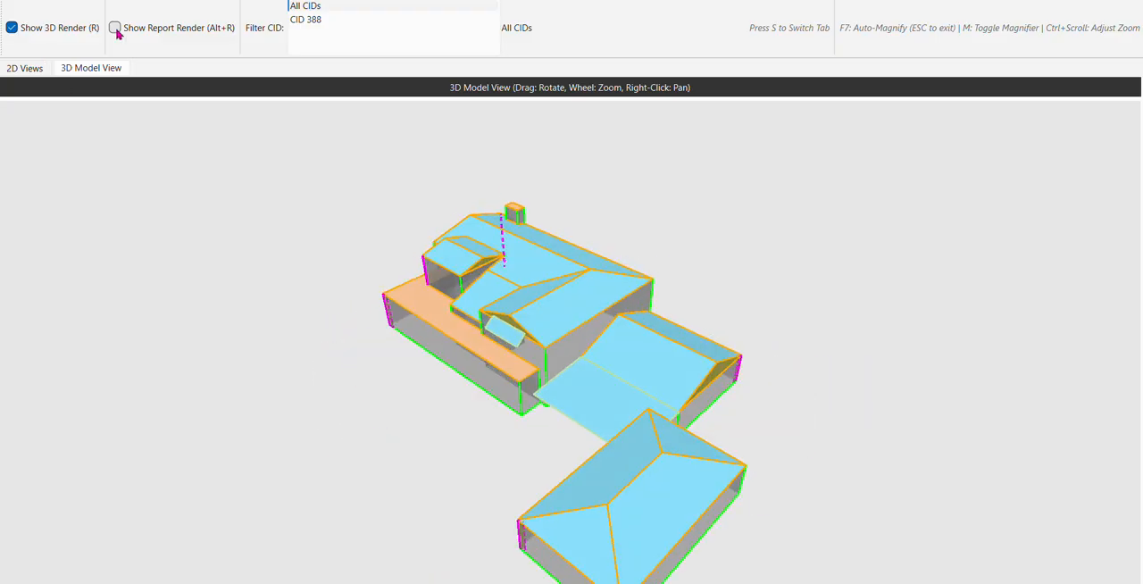
pyautogui.click(115, 29)
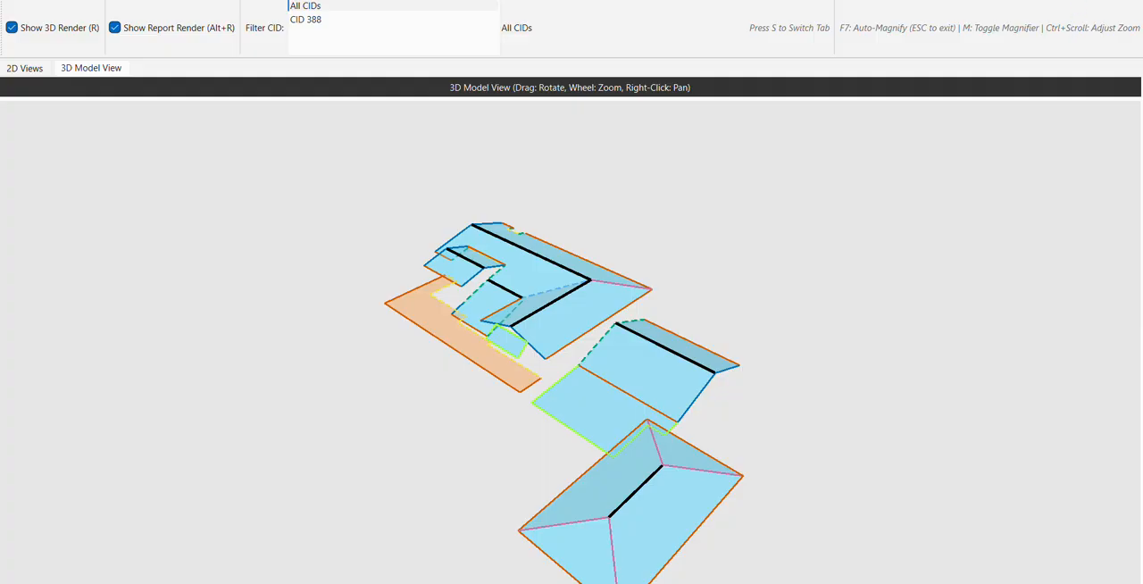
pyautogui.scroll(-1, 514, 328)
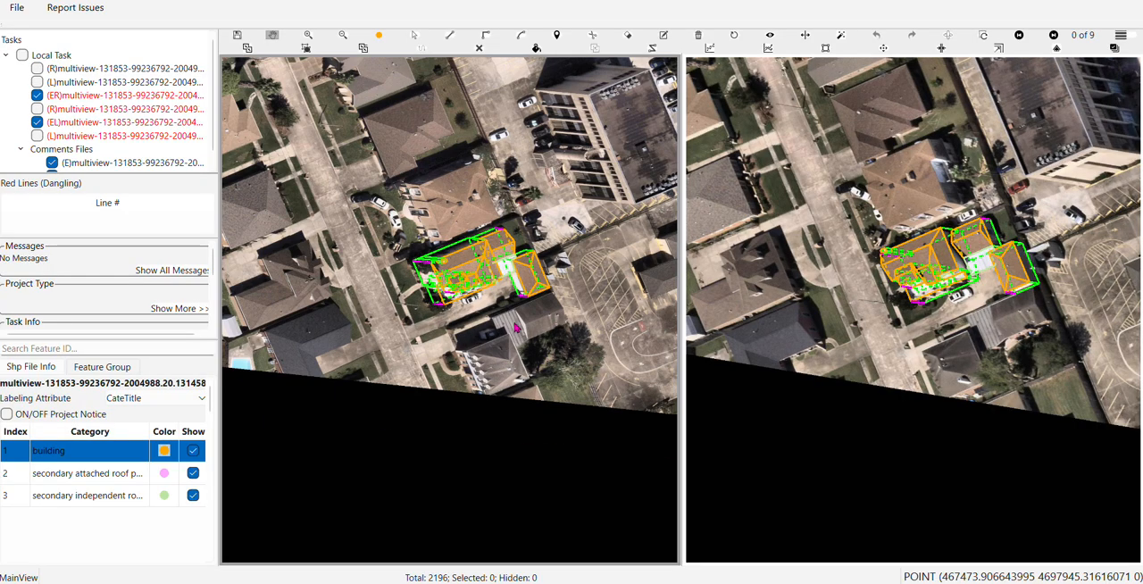